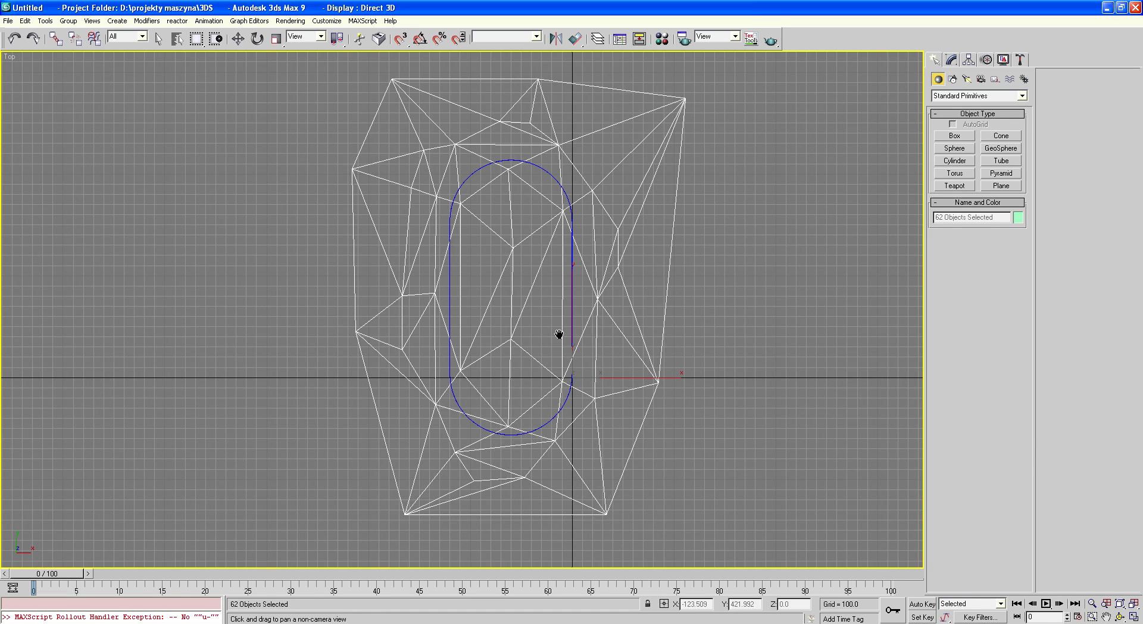
Delete the white wireframe terrain mesh from the Top view
left_click_drag(559, 334, 581, 324)
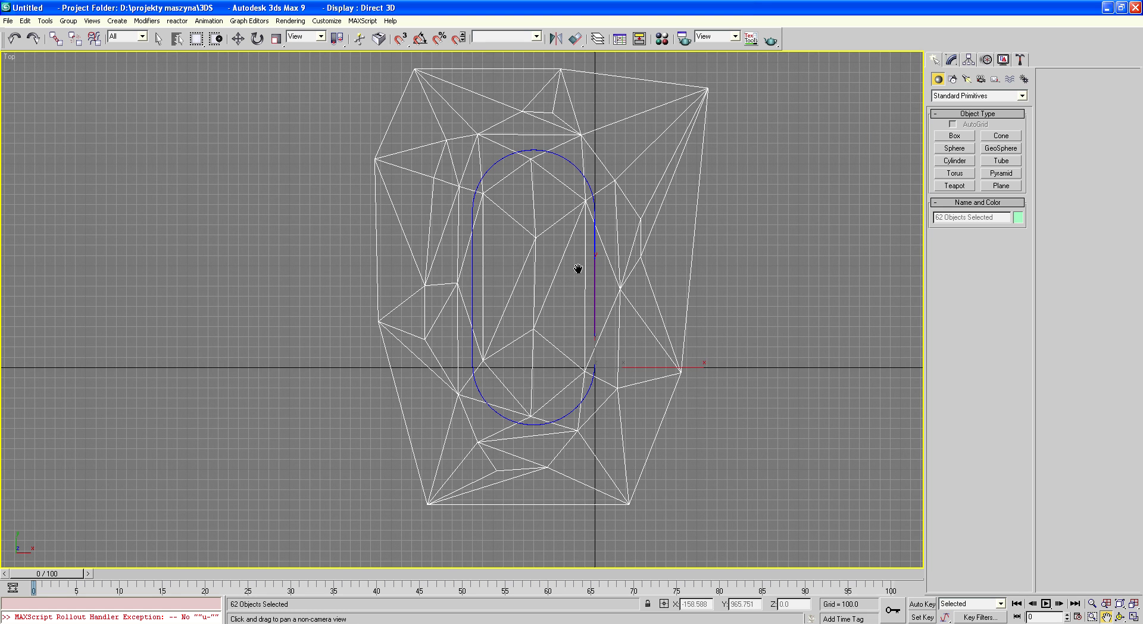
left_click_drag(578, 269, 550, 270)
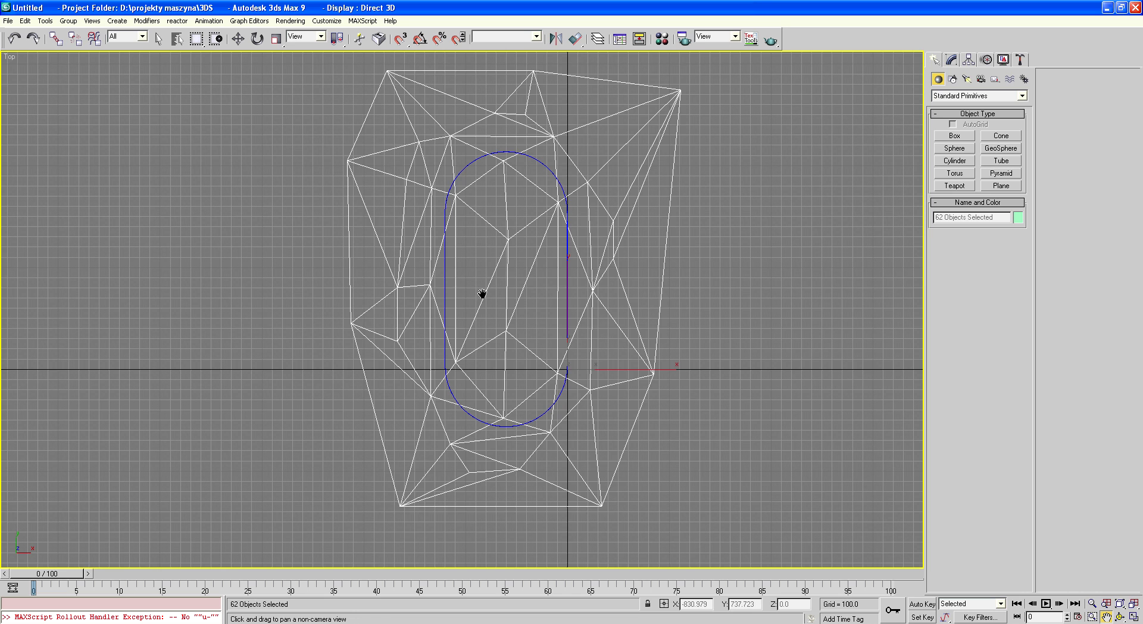
key("Delete")
Orbit around the blue track path, then zoom in on it in the Left view
left_click(1120, 617)
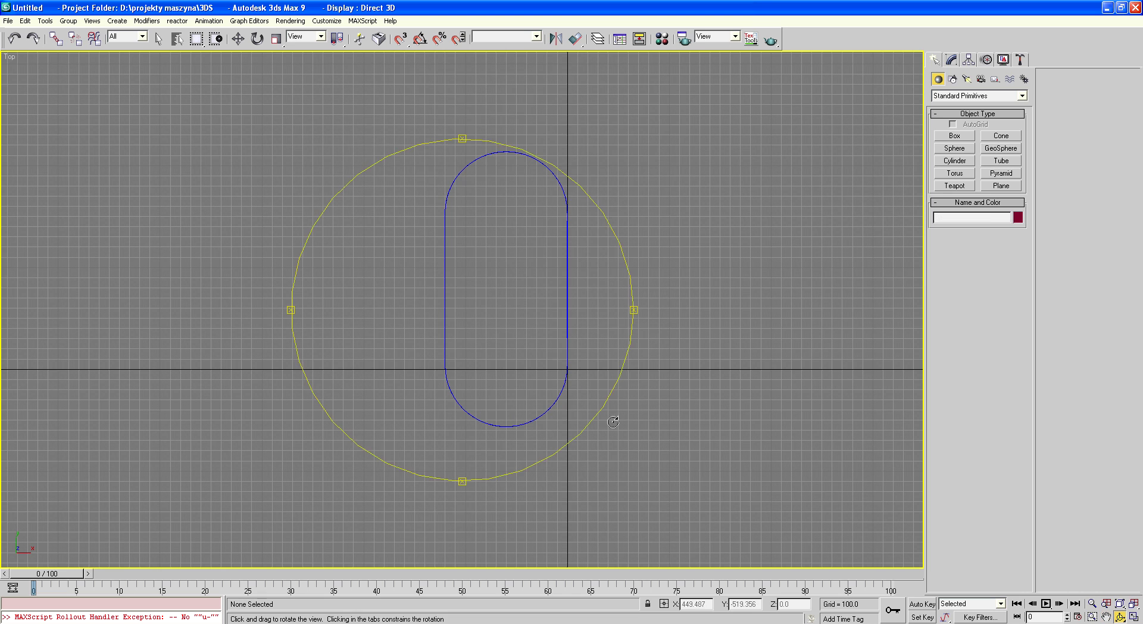
left_click_drag(613, 422, 489, 353)
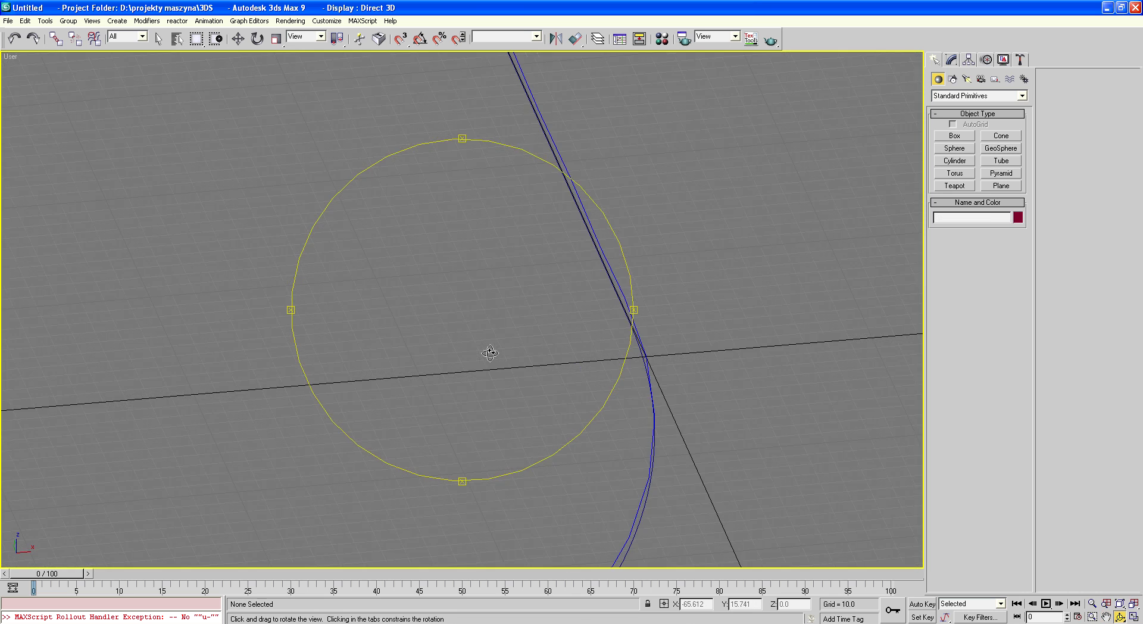
mouse_move(490, 353)
left_mouse_down()
mouse_move(585, 374)
mouse_move(503, 273)
left_mouse_up()
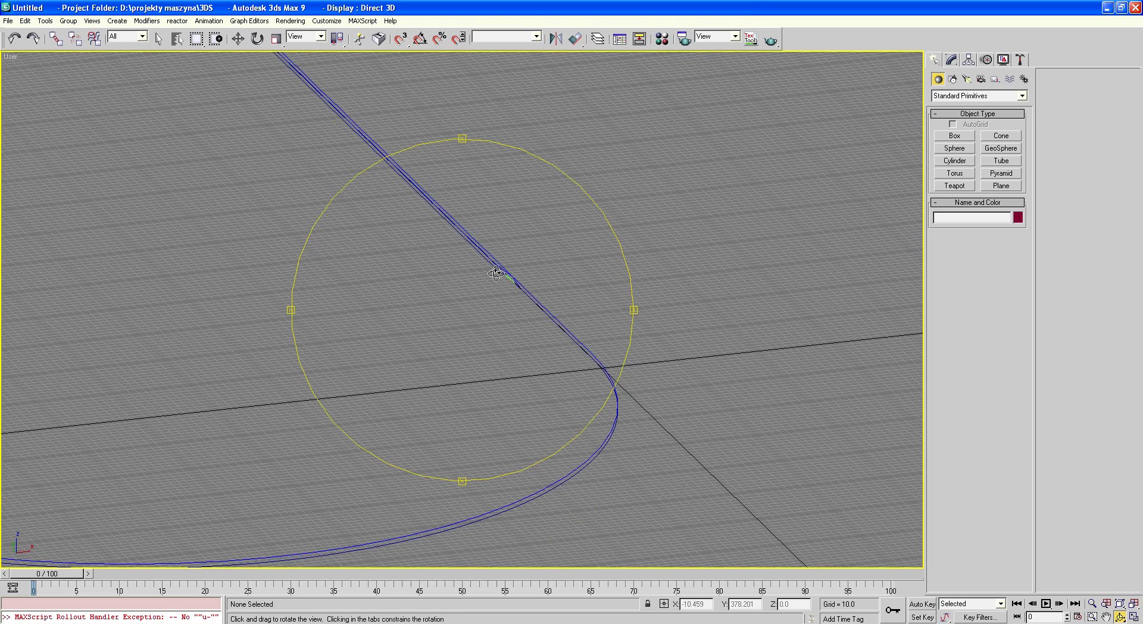
mouse_move(418, 262)
left_mouse_down()
mouse_move(476, 263)
mouse_move(477, 337)
left_mouse_up()
key("l")
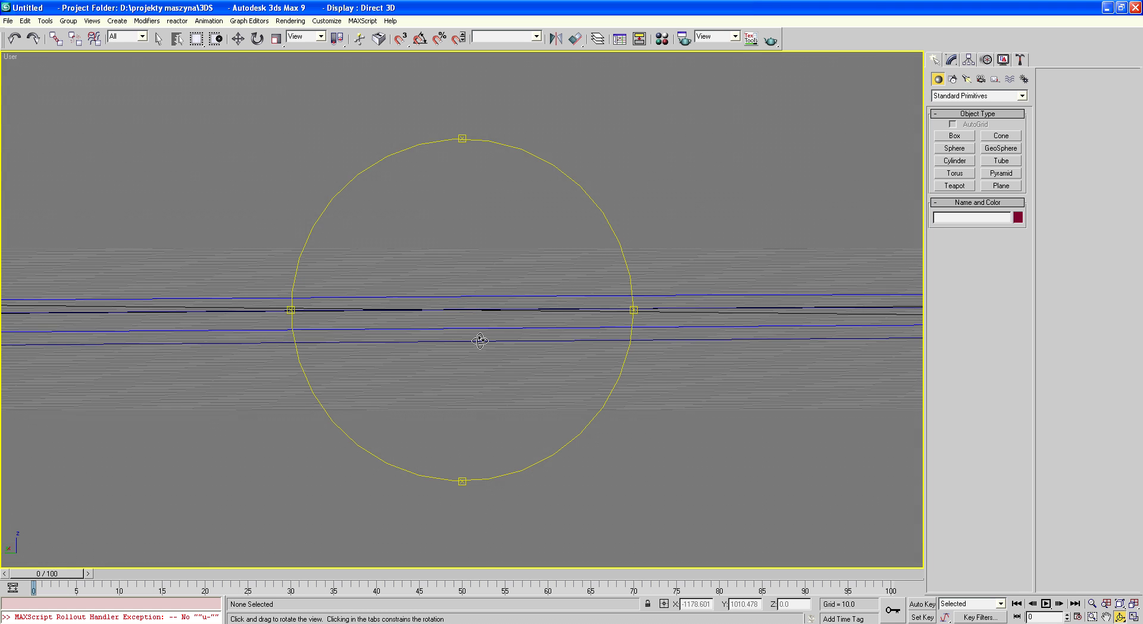
key("l")
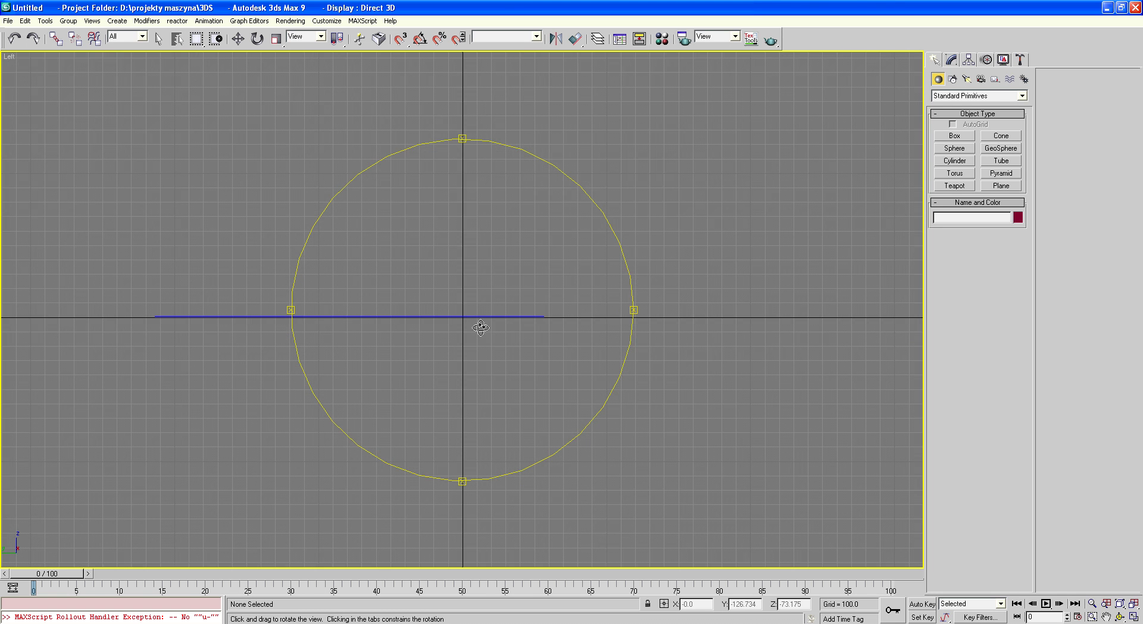
left_click(158, 39)
scroll(134, 316, "up", 3)
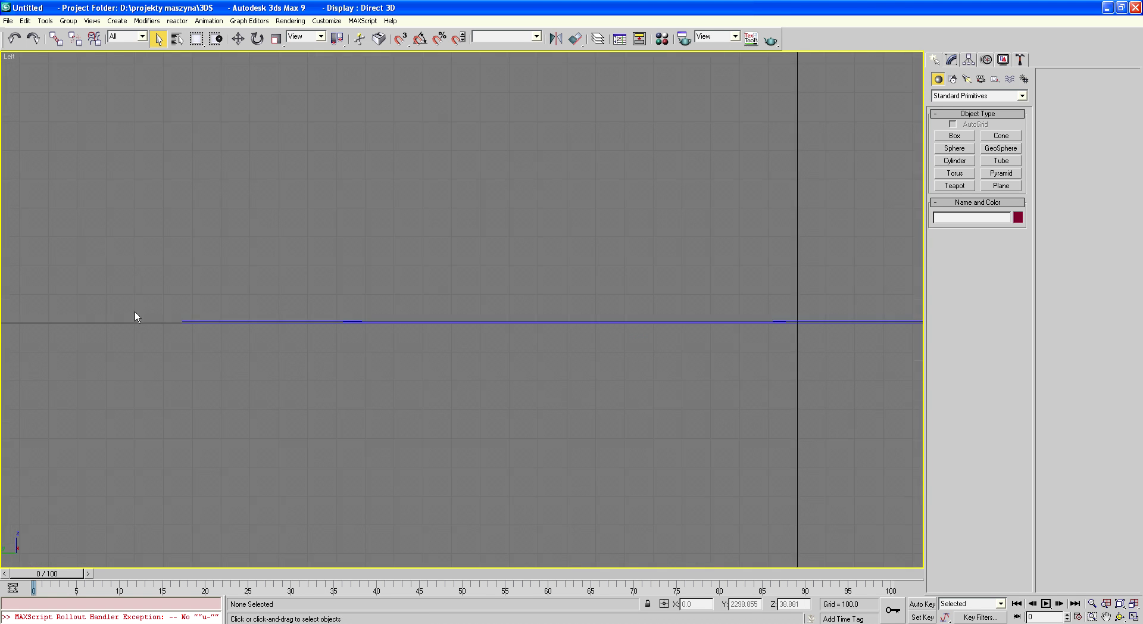
scroll(352, 362, "up", 3)
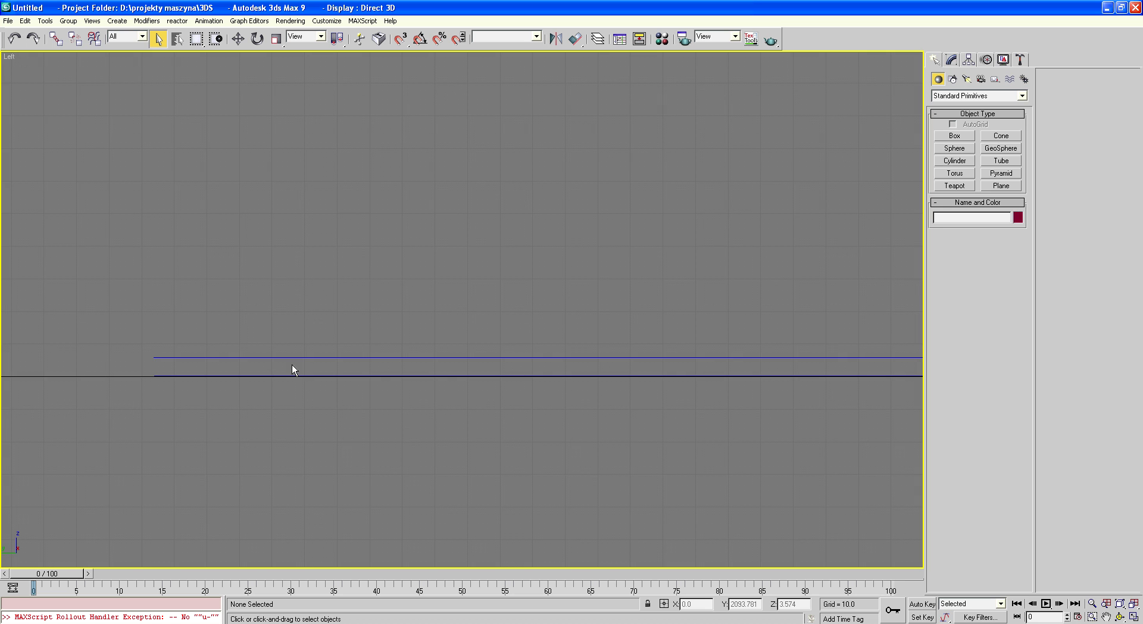
Select by name, Shapes only, every shape from start through zwr02 plus koniec
left_click(177, 38)
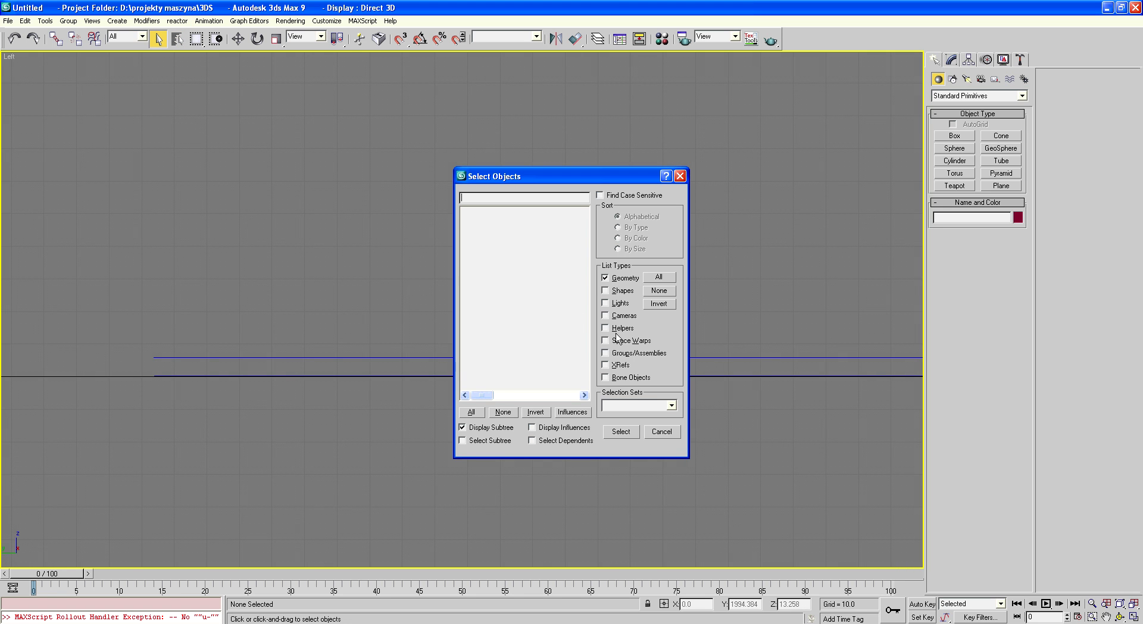
left_click(615, 290)
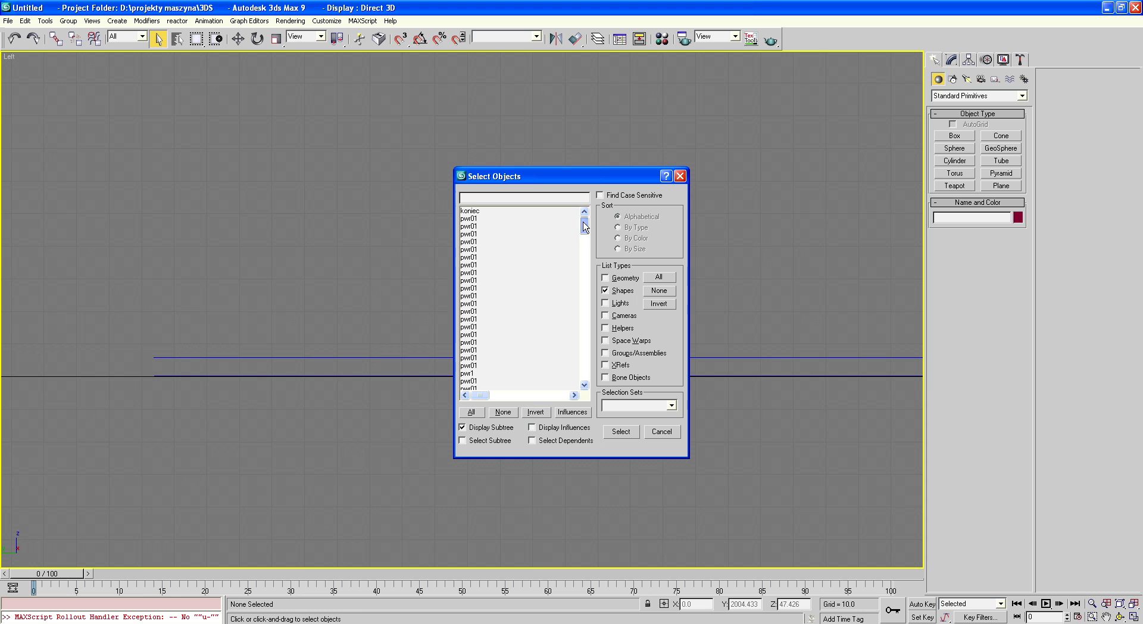
left_click_drag(584, 225, 587, 323)
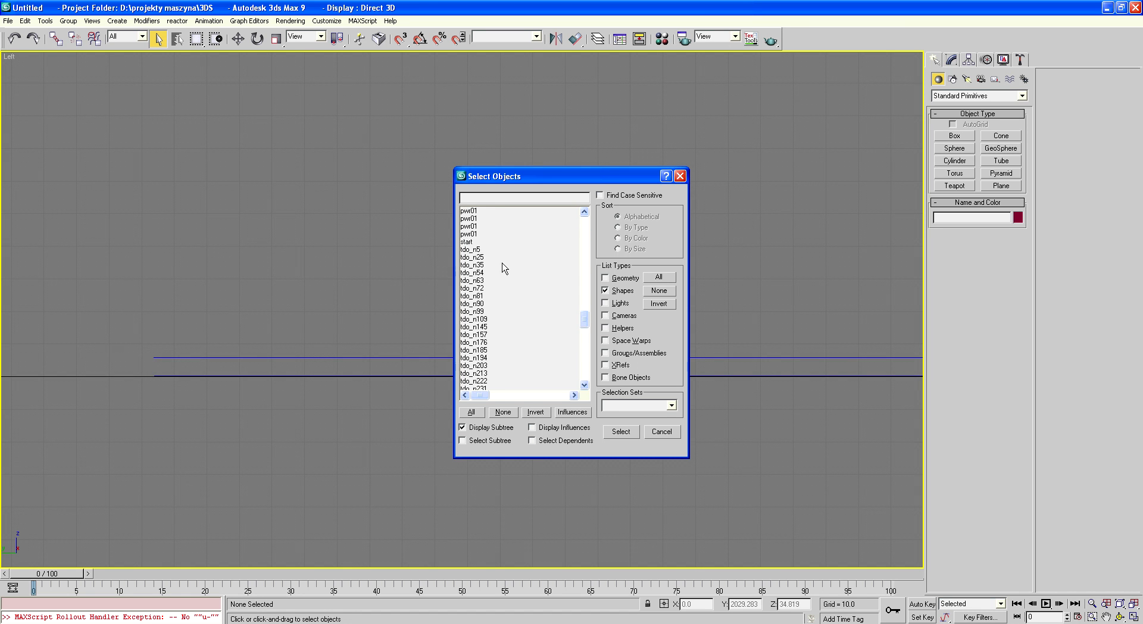
left_click(473, 242)
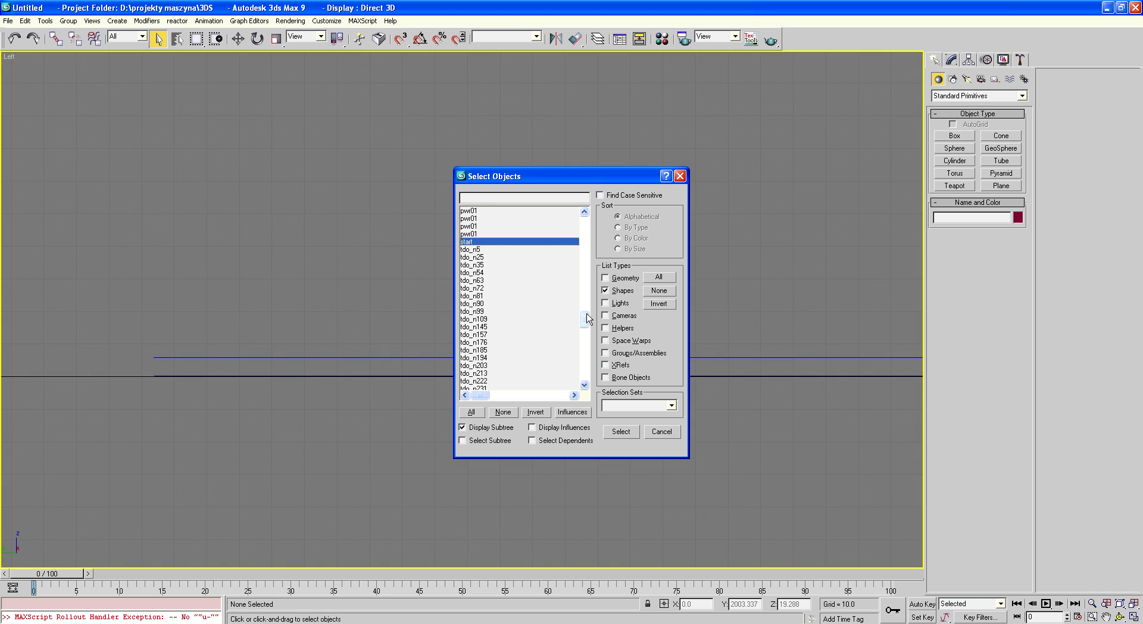
left_click_drag(584, 320, 585, 375)
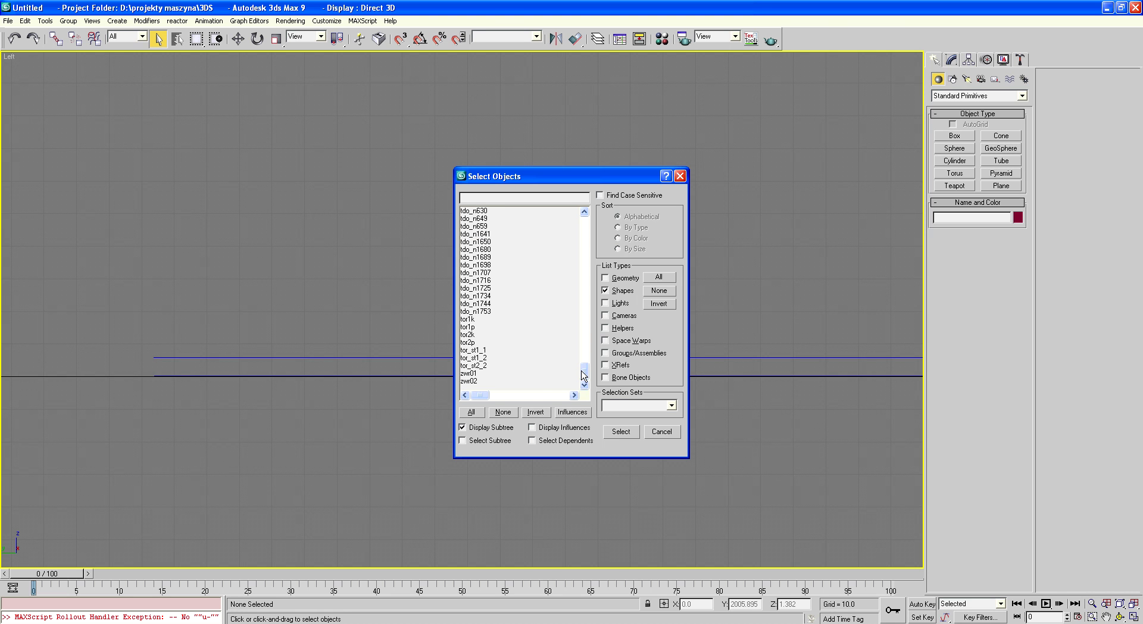
left_click(477, 381)
left_click_drag(584, 377, 584, 313)
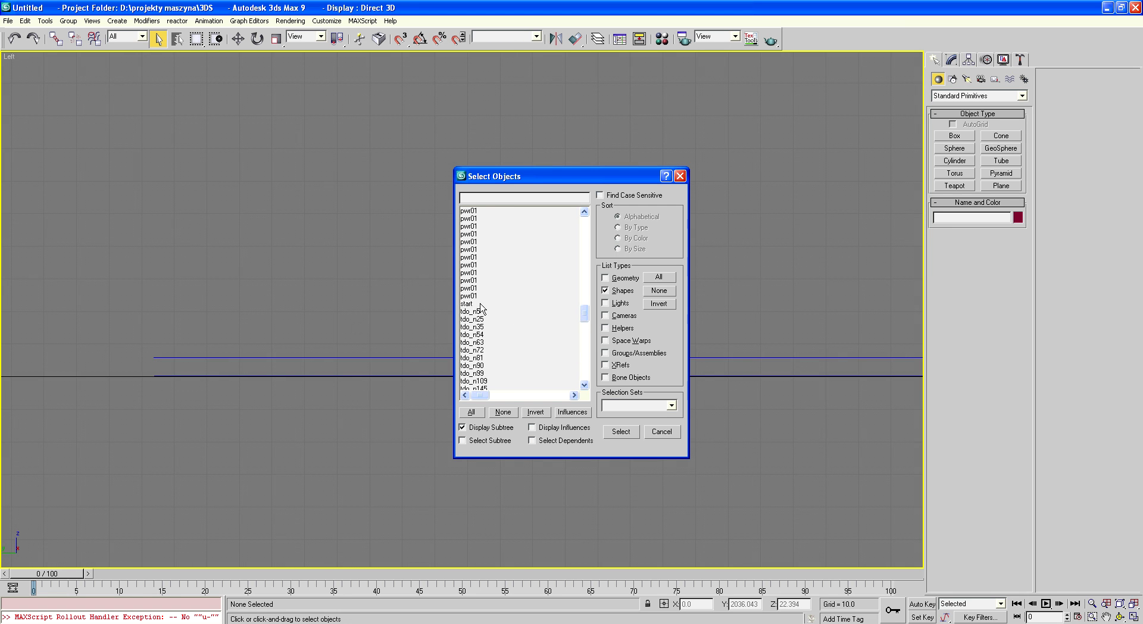
left_click(479, 304, "shift")
left_click_drag(585, 314, 591, 223)
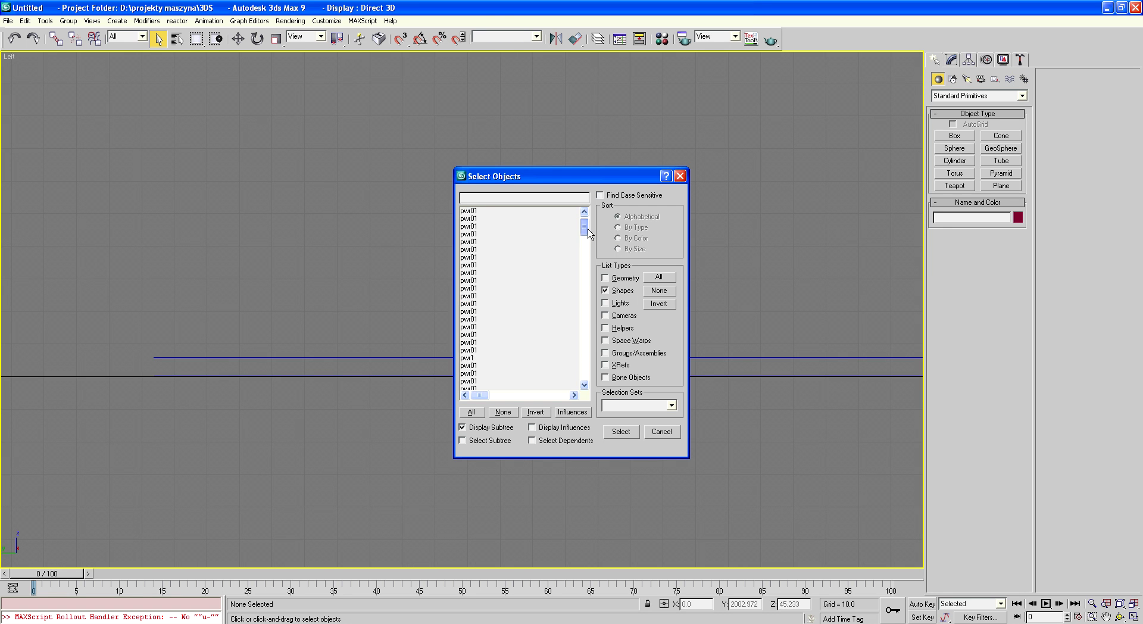
left_click(473, 212, "shift")
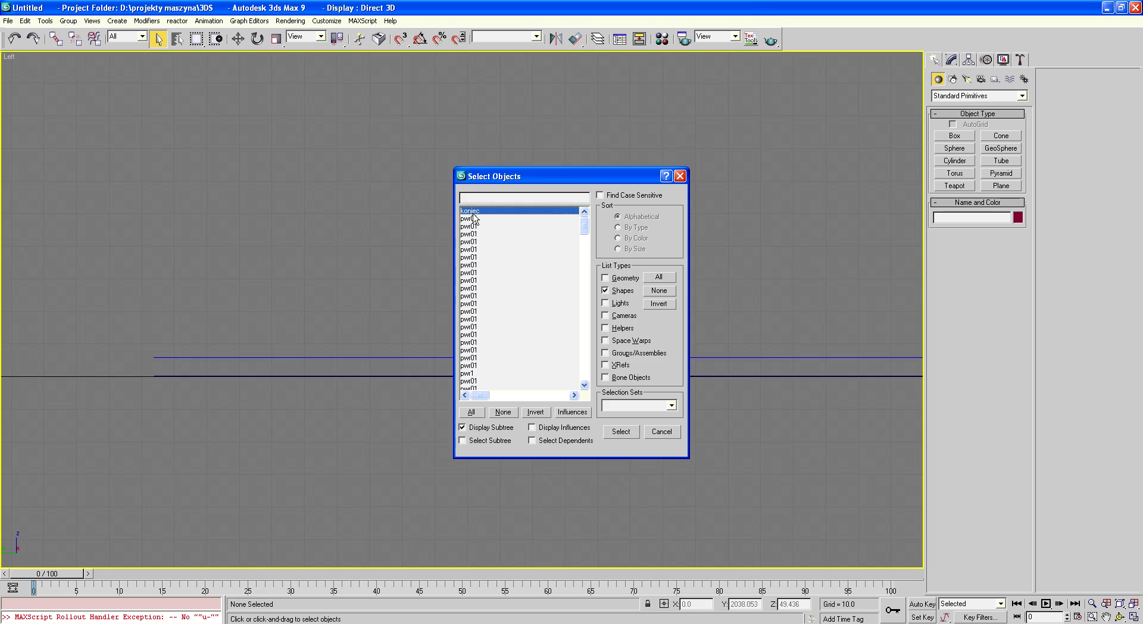
left_click(622, 433)
Put the selected shapes on a new layer and hide the 0 (default) layer
left_click(1120, 616)
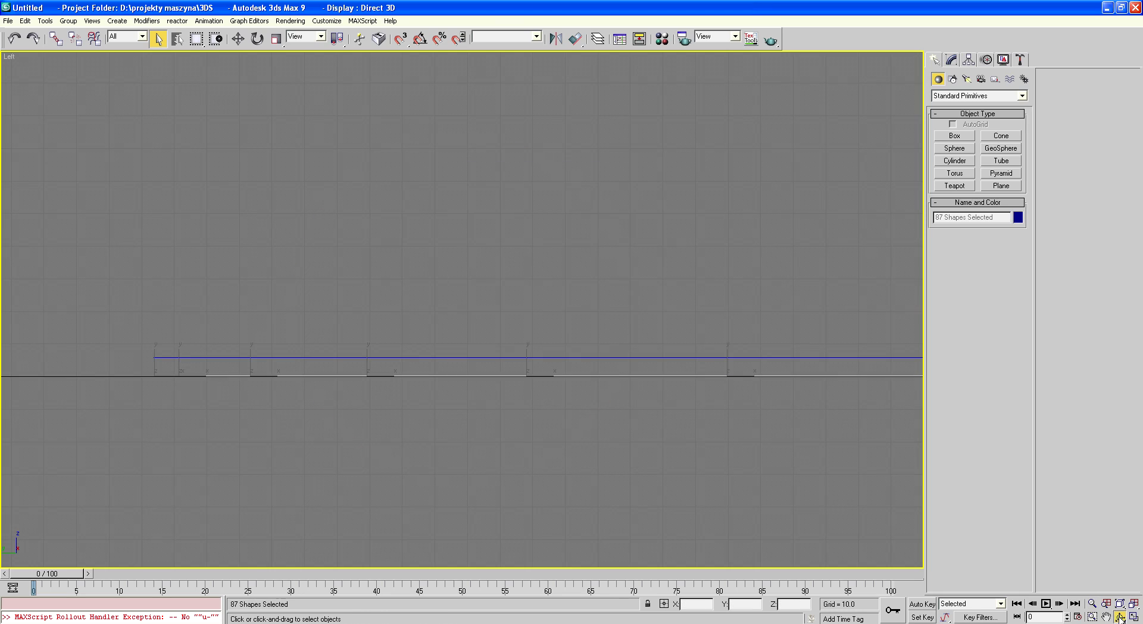
mouse_move(423, 347)
left_mouse_down()
mouse_move(436, 365)
mouse_move(459, 351)
mouse_move(365, 351)
mouse_move(485, 353)
mouse_move(765, 446)
mouse_move(876, 439)
mouse_move(794, 436)
mouse_move(780, 417)
left_mouse_up()
left_click_drag(548, 351, 506, 343)
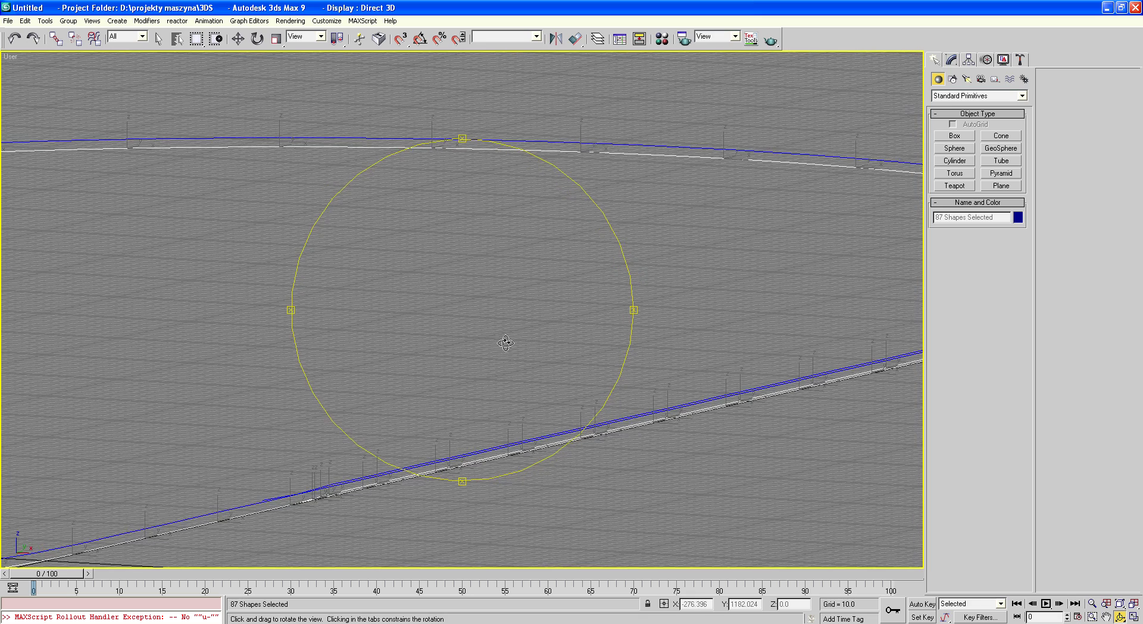
left_click(598, 38)
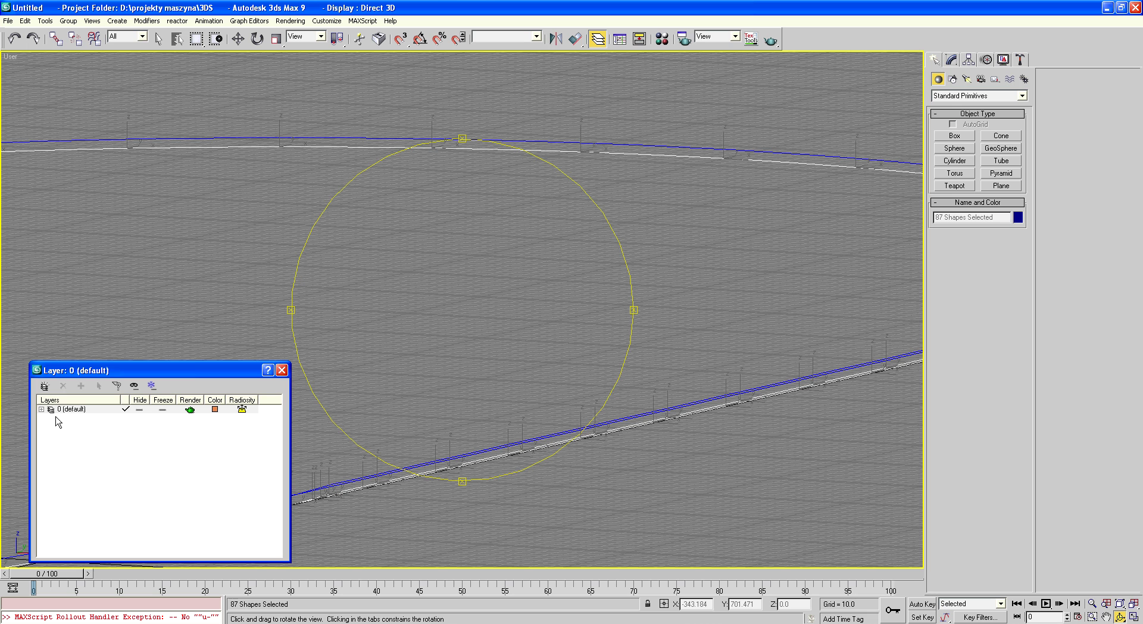
left_click(44, 390)
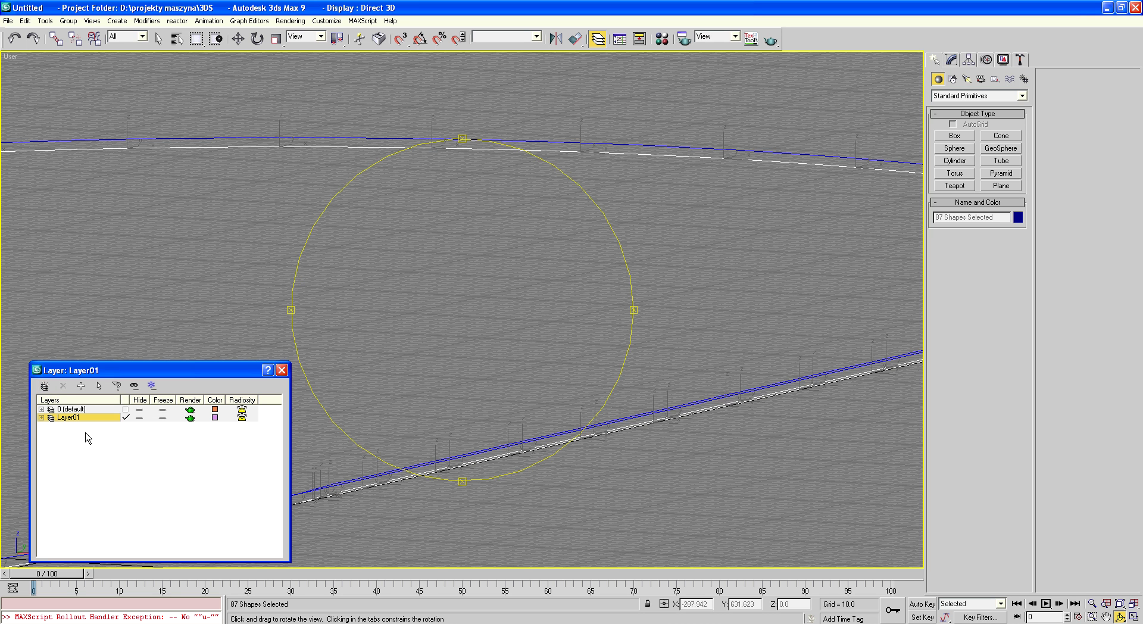
left_click(139, 410)
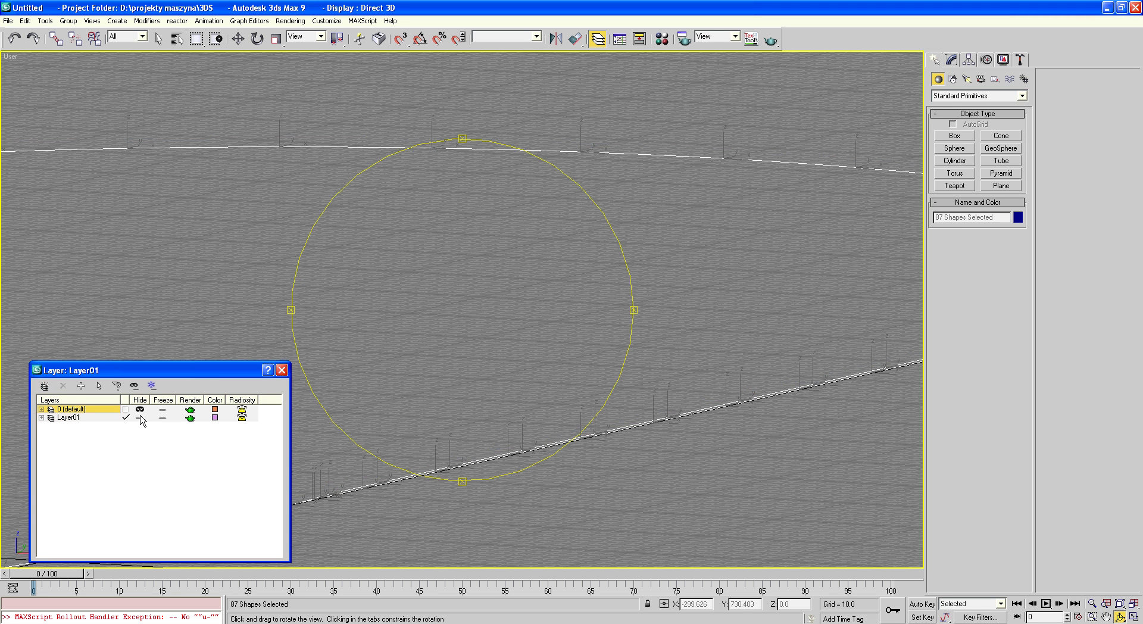
Rename the new Layer01 to 'tory'
left_click(81, 422)
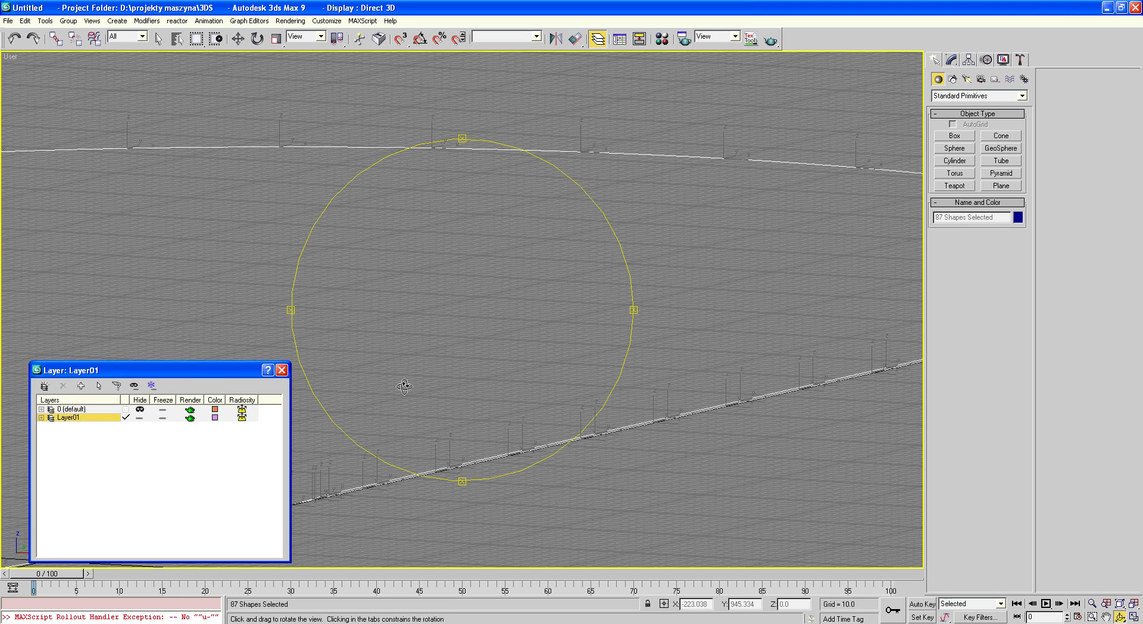
left_click(86, 420)
type("tory")
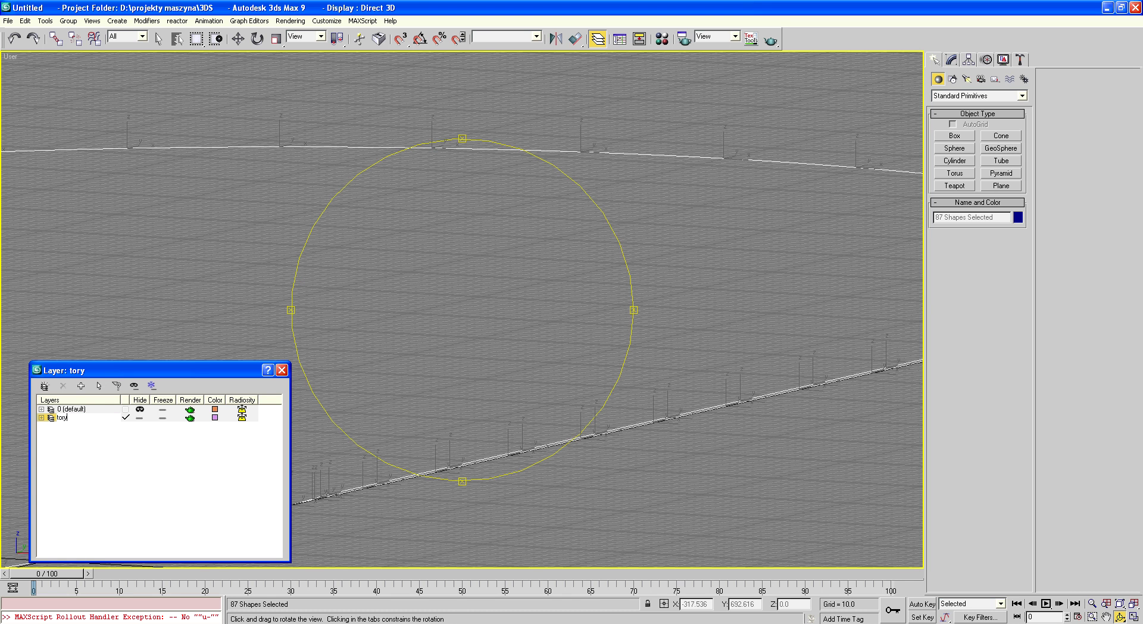
left_click(88, 424)
left_click(69, 418)
right_click(70, 423)
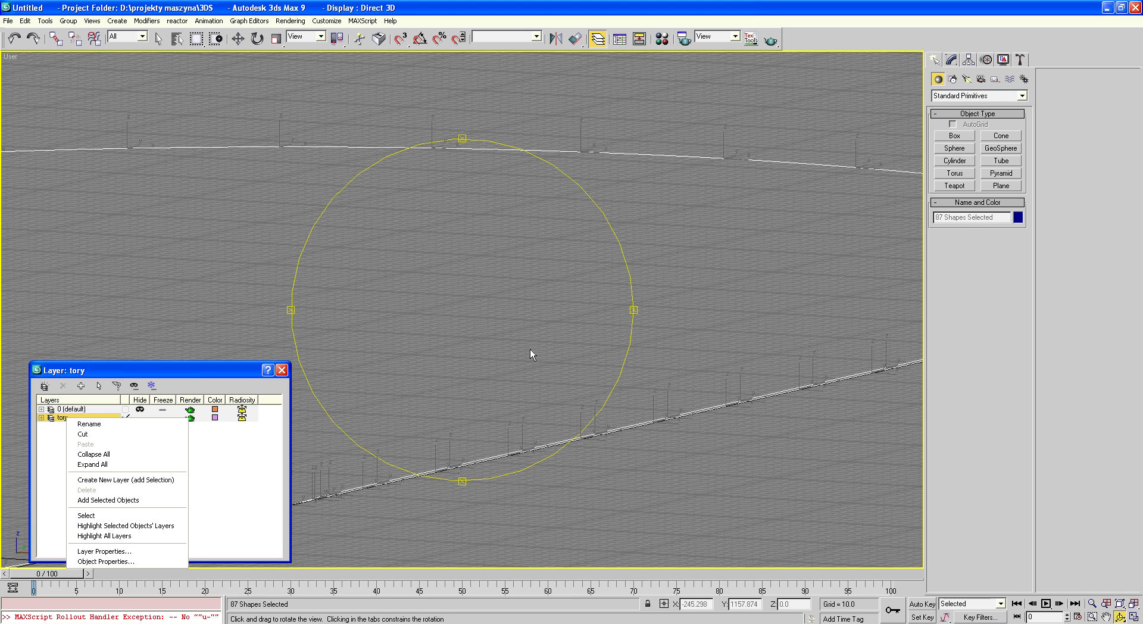
Bring up the viewport right-click menu for the selected shapes
left_click(543, 442)
right_click(543, 442)
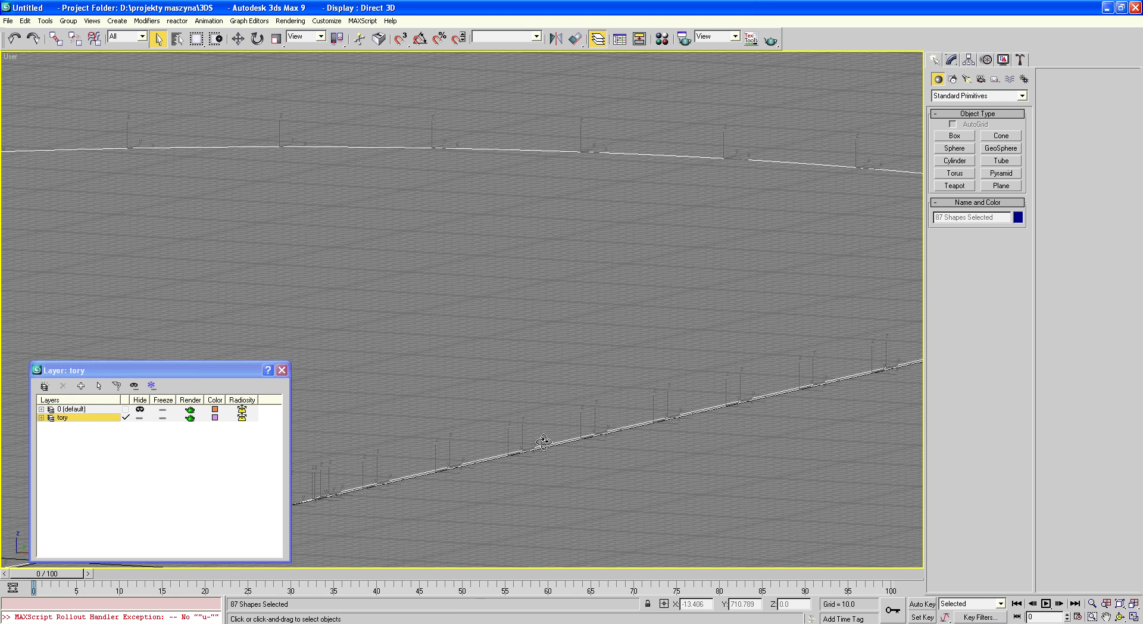
right_click(543, 441)
Clone the selected shapes as a Copy named 'niweleta'
left_click(559, 490)
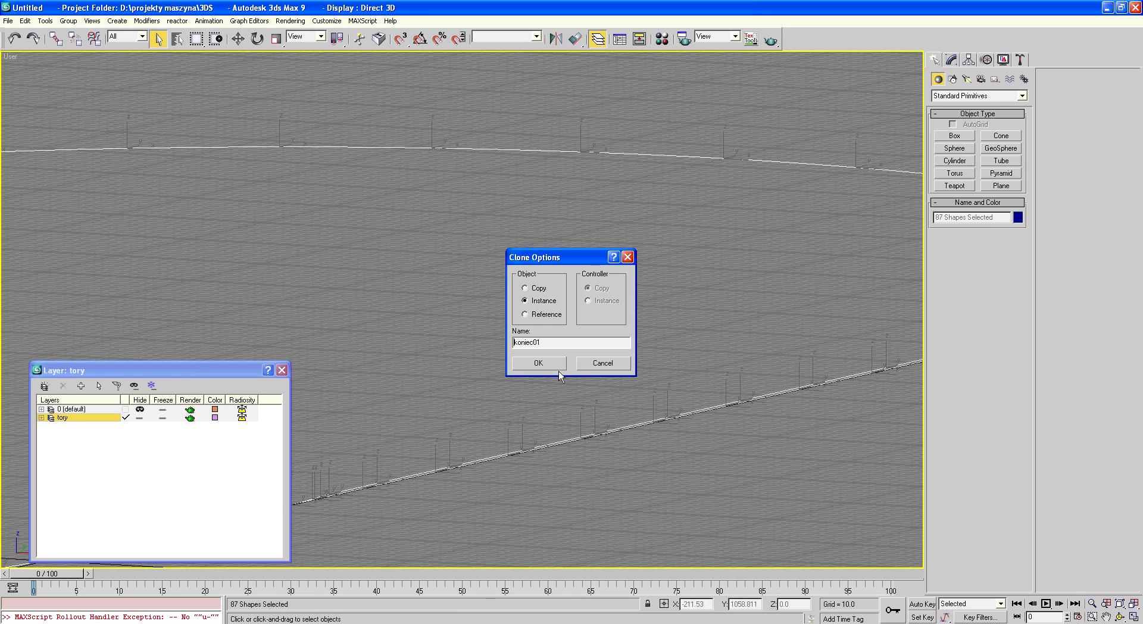
left_click(539, 289)
double_click(547, 342)
type("niweleta")
key("Return")
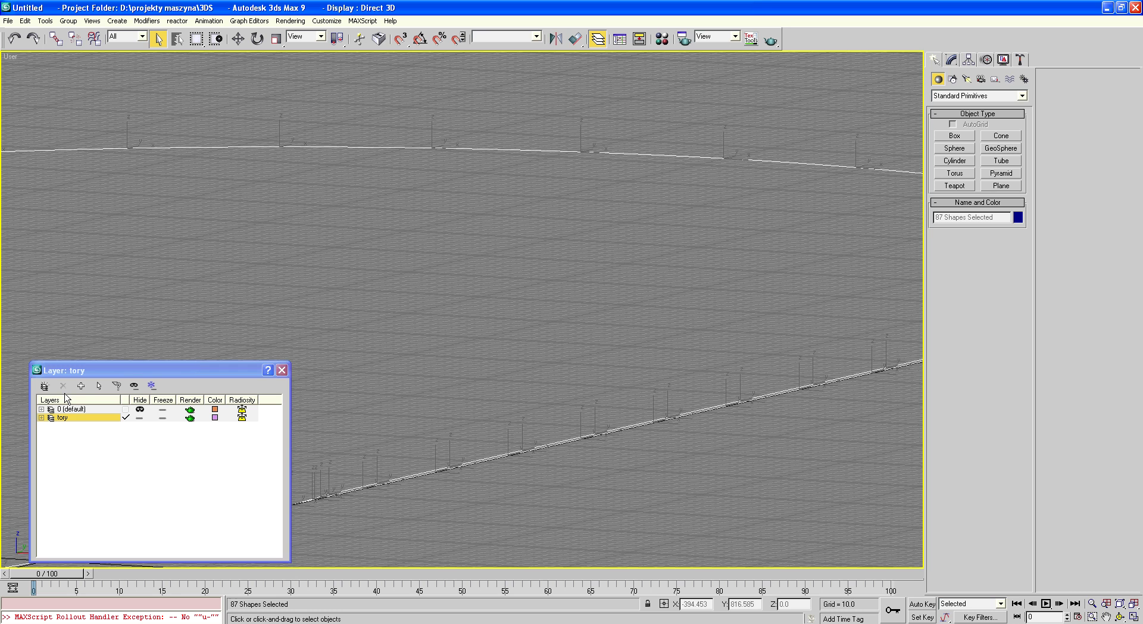
Create a new layer named 'niweleta' for the copies and hide the tory layer
left_click(80, 386)
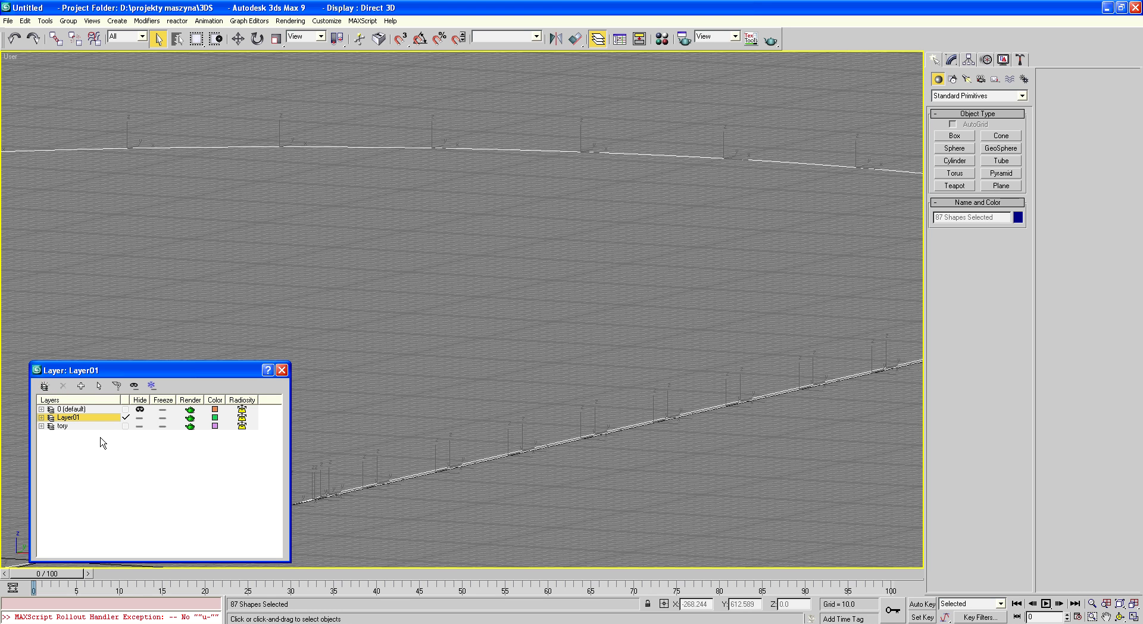
left_click(81, 417)
left_click_drag(81, 417, 47, 420)
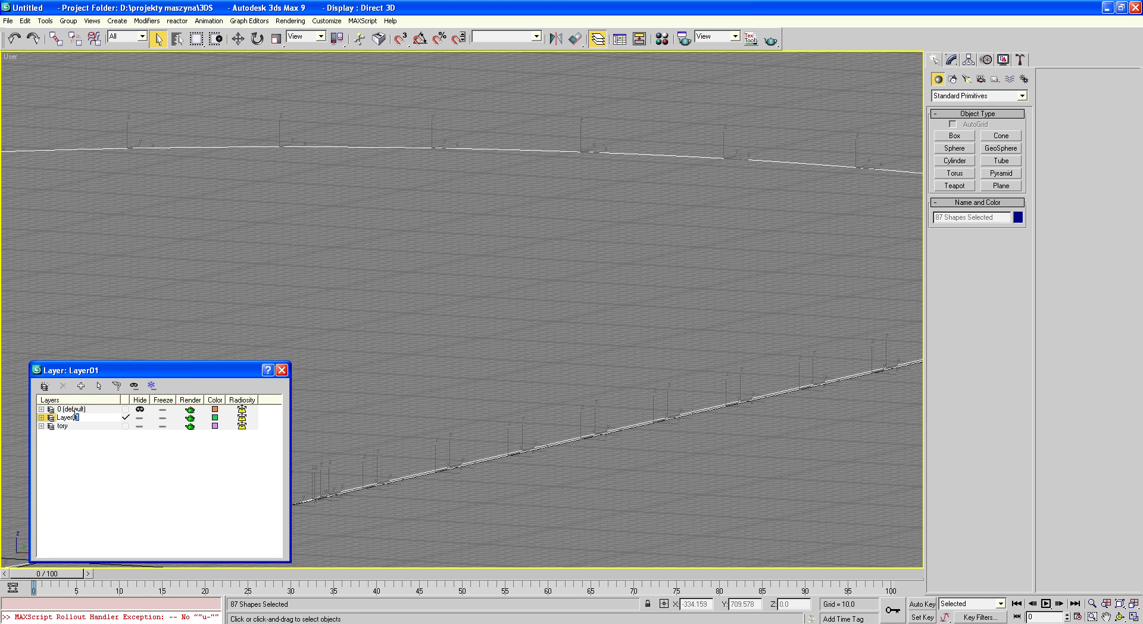
type("niweleta")
key("Return")
left_click(151, 456)
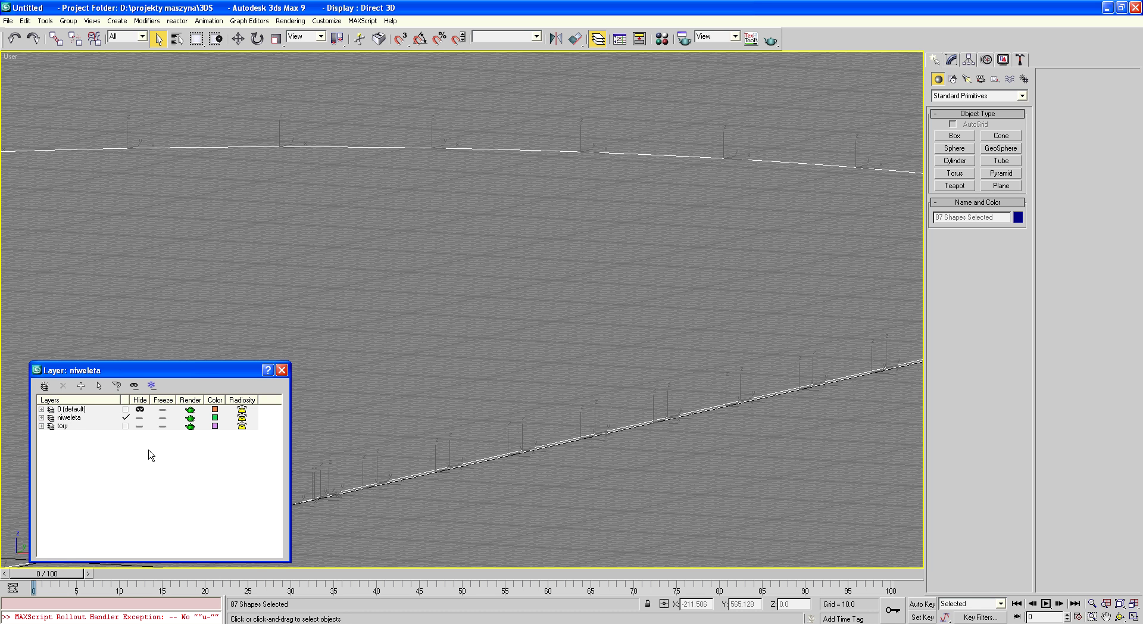
left_click(139, 426)
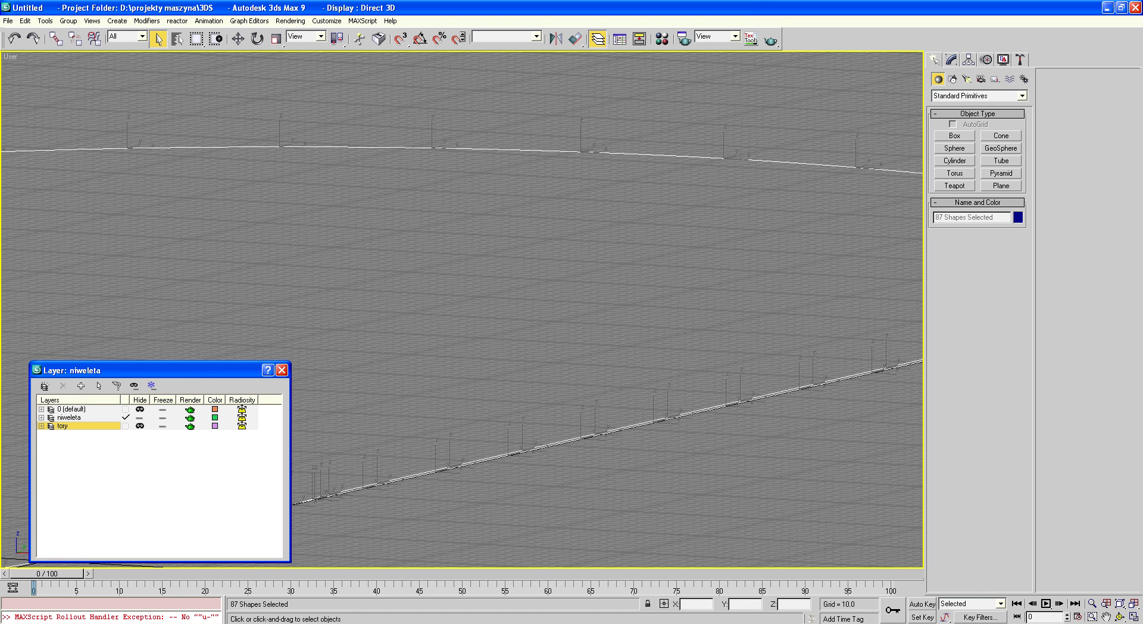
Deselect all shapes and select only the line zwr03 in the Modify panel
left_click(1120, 617)
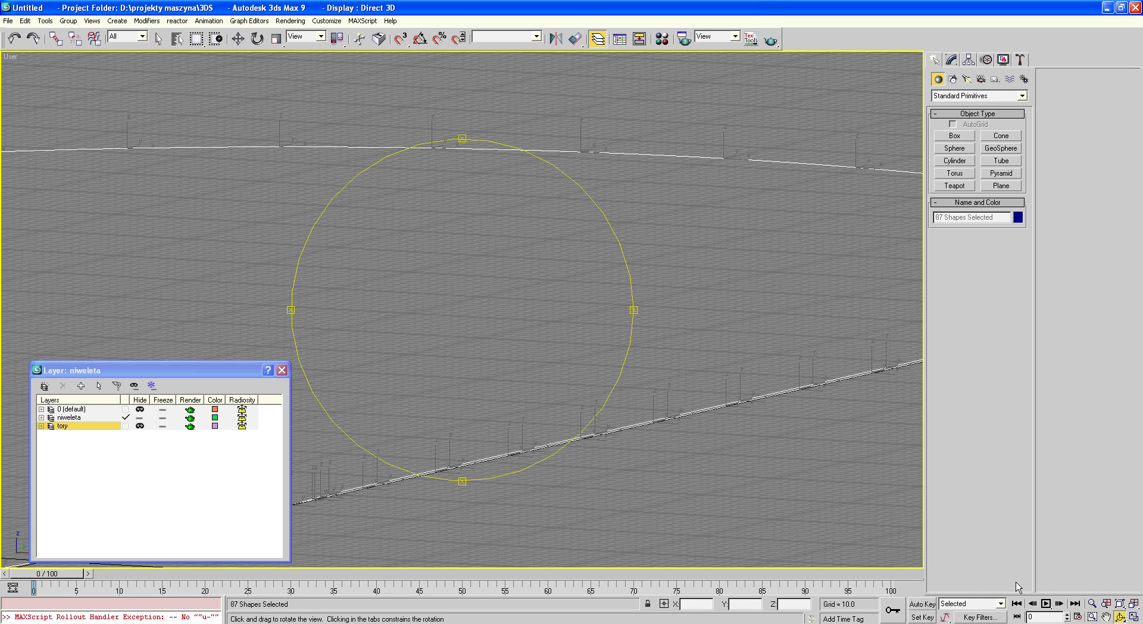
mouse_move(505, 385)
left_mouse_down()
mouse_move(536, 471)
mouse_move(519, 373)
mouse_move(620, 366)
mouse_move(605, 368)
left_mouse_up()
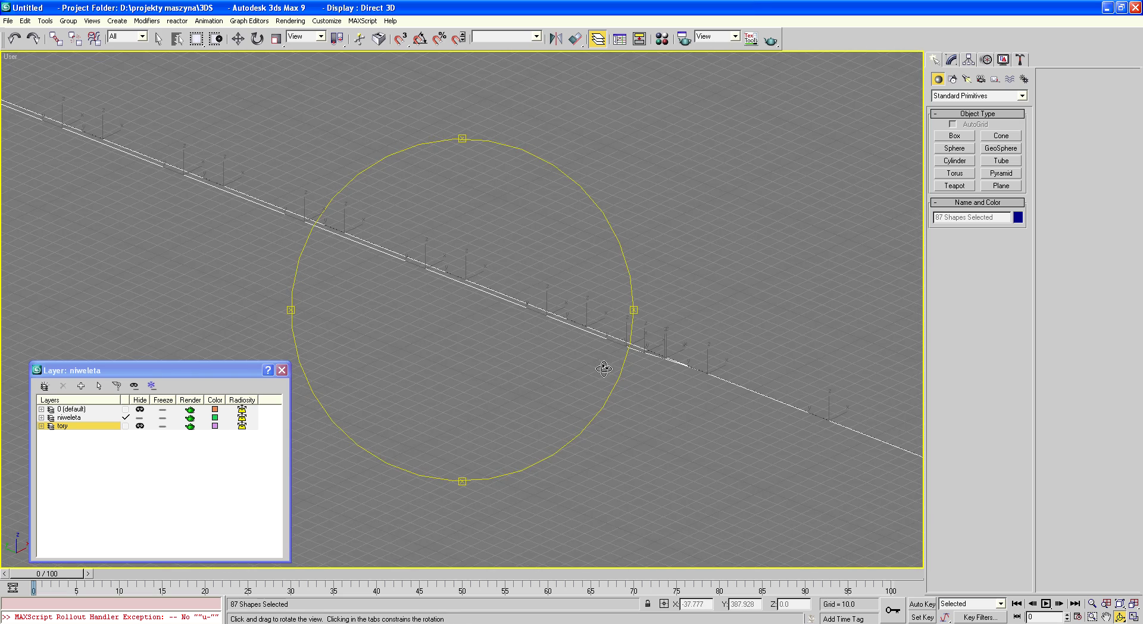
left_click(158, 39)
left_click(951, 60)
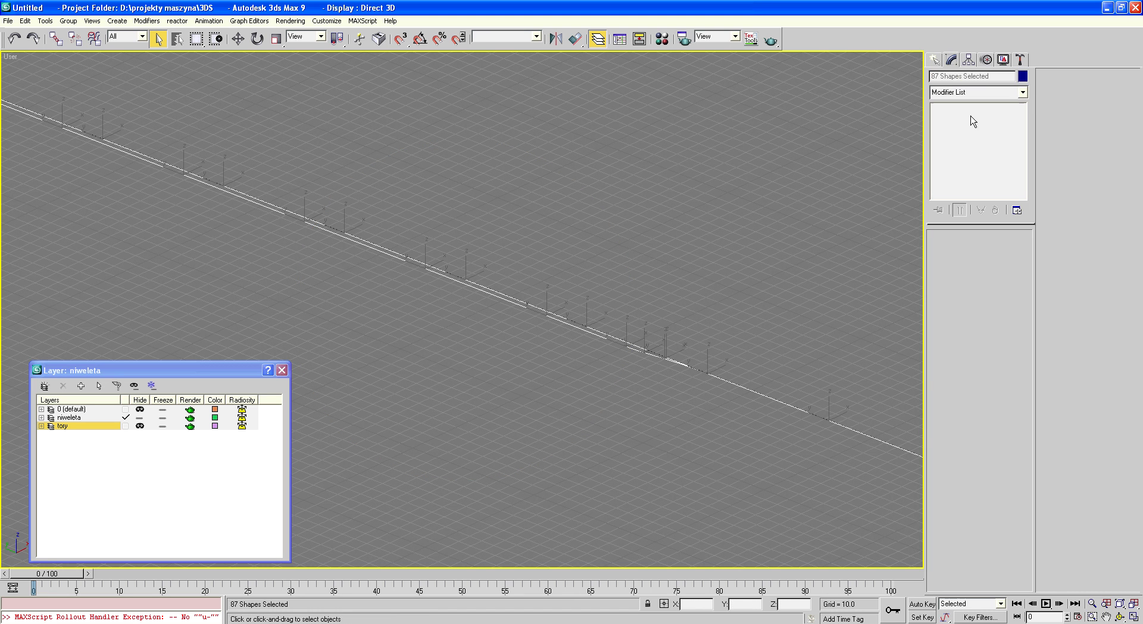
left_click(670, 377)
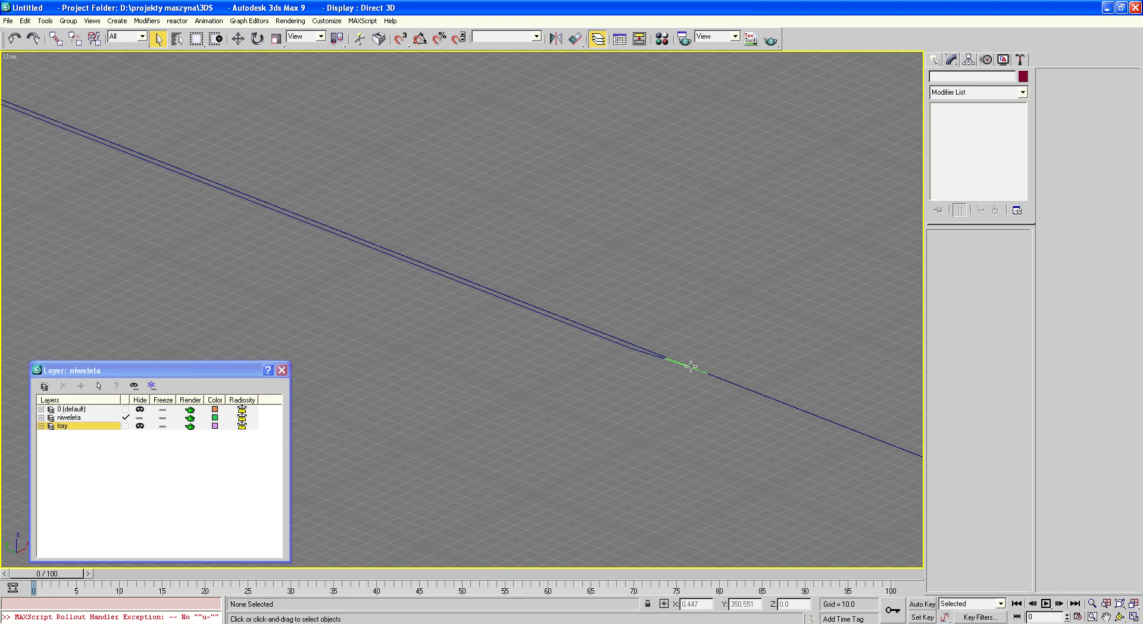
left_click(691, 366)
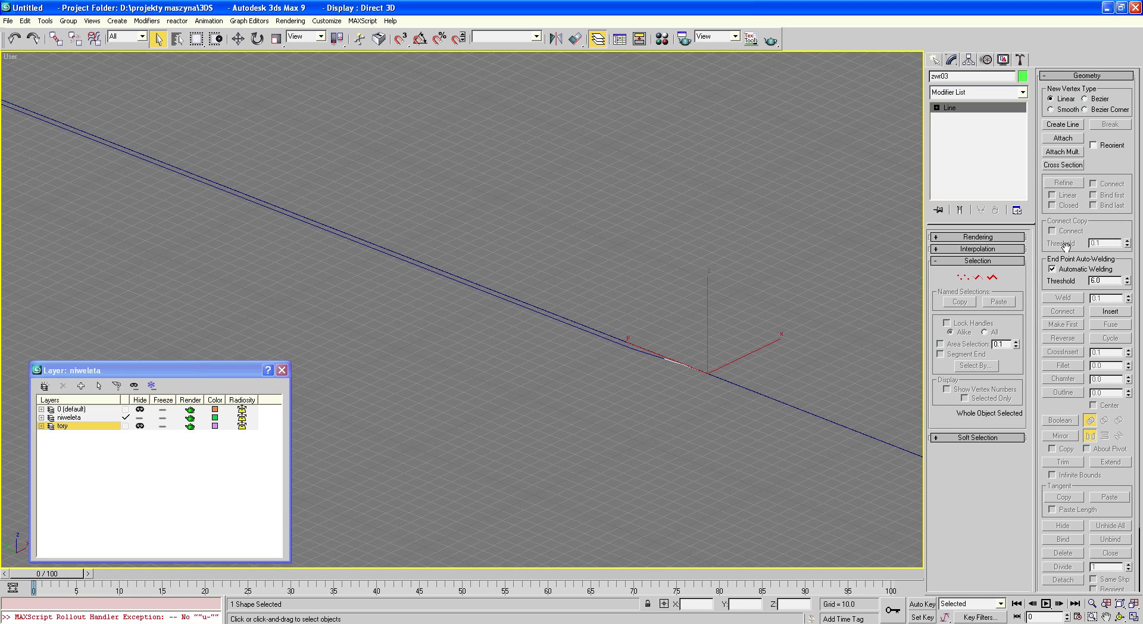
Attach Mult. the shapes through zwr04 into the line zwr03
left_click(1063, 152)
left_click(487, 210)
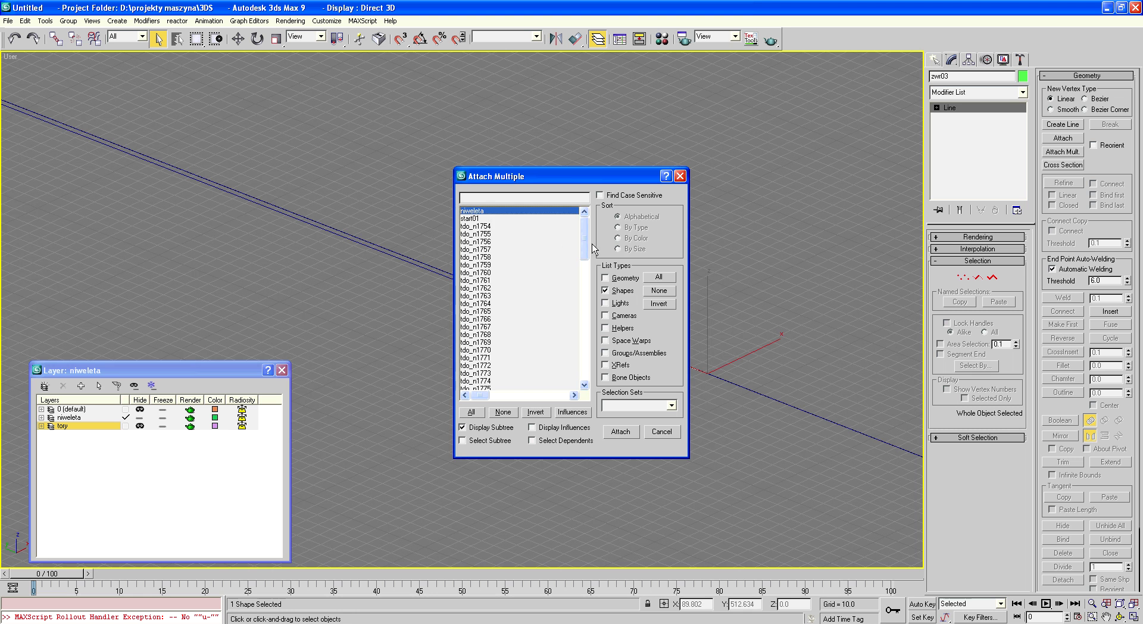
left_click_drag(593, 246, 585, 357)
left_click(482, 381, "shift")
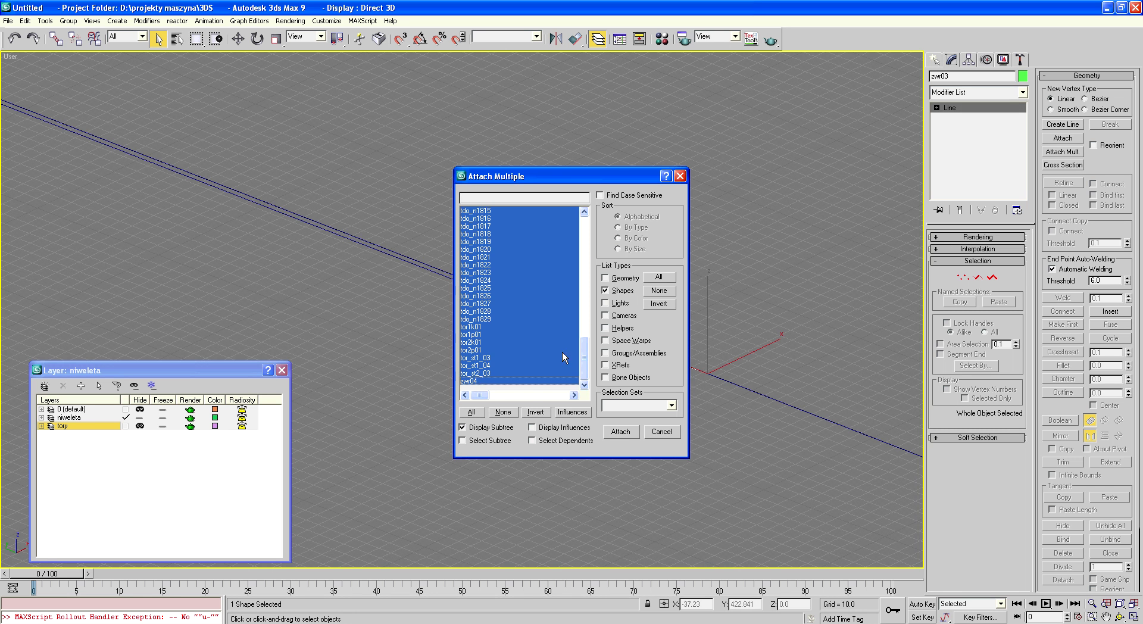
left_click(622, 431)
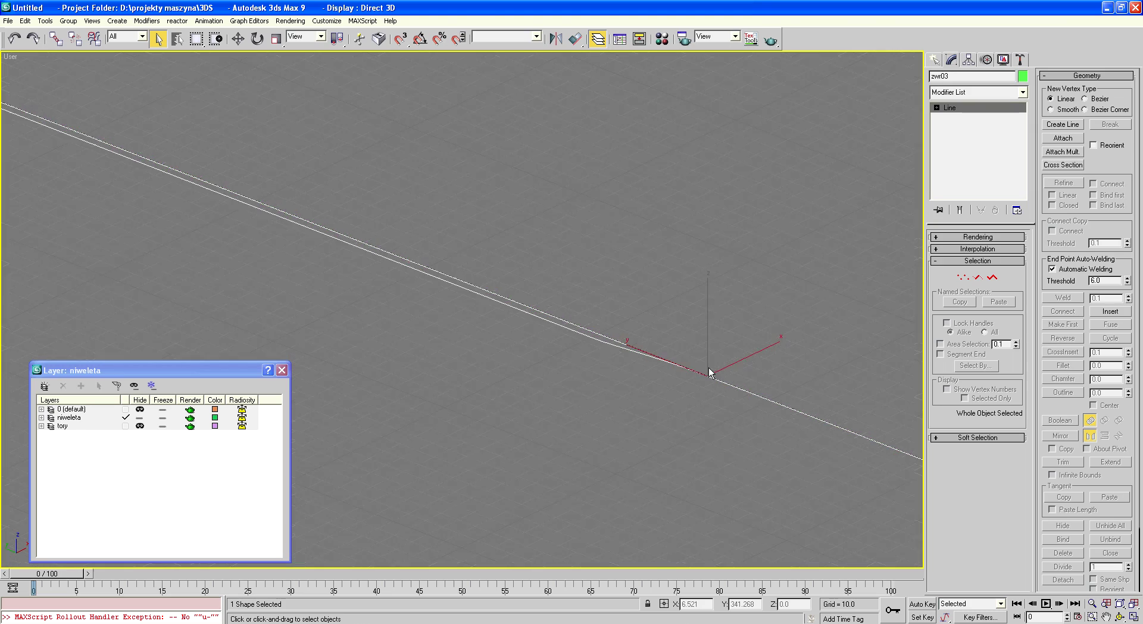
middle_click_drag(712, 375, 684, 377)
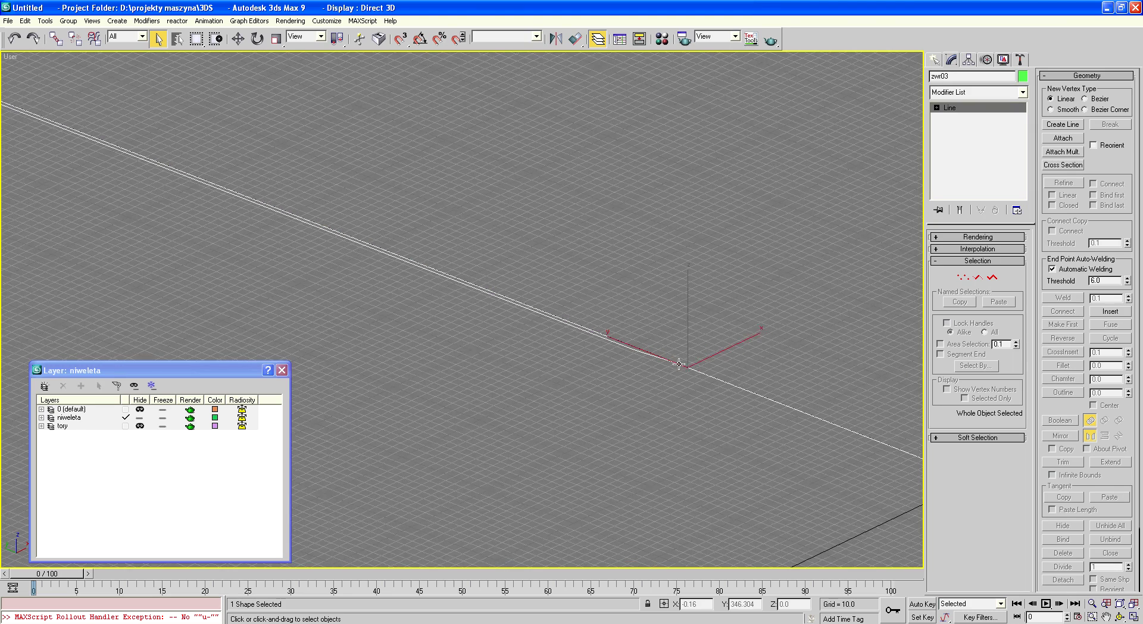
key("ctrl+r")
In Vertex sub-object mode, box-select 54 vertices along the overlapping stretch of zwr03
mouse_move(581, 368)
left_mouse_down()
mouse_move(524, 375)
mouse_move(522, 357)
mouse_move(585, 441)
left_mouse_up()
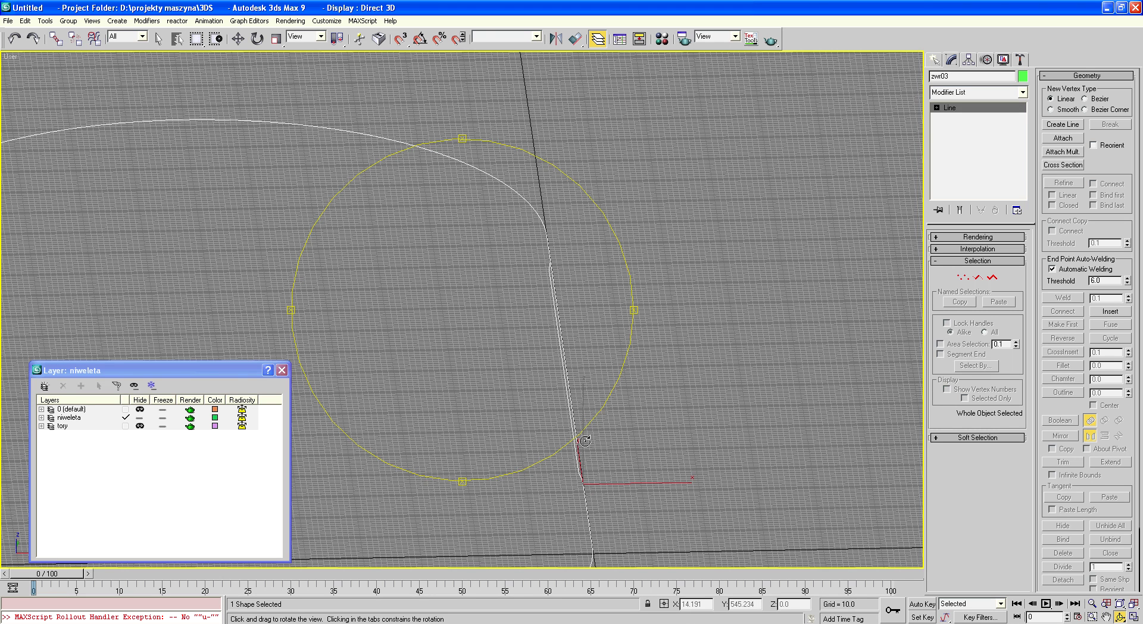
left_click(963, 277)
scroll(573, 280, "up", 2)
scroll(573, 280, "up", 1)
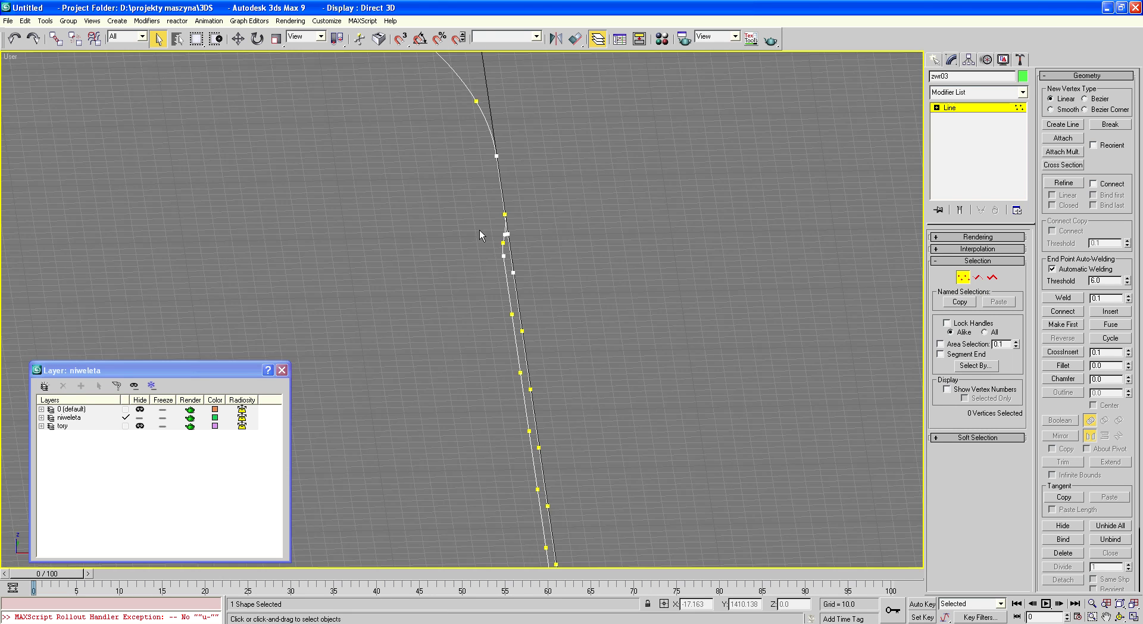
scroll(479, 230, "up", 1)
scroll(499, 238, "up", 1)
left_click_drag(489, 243, 604, 560)
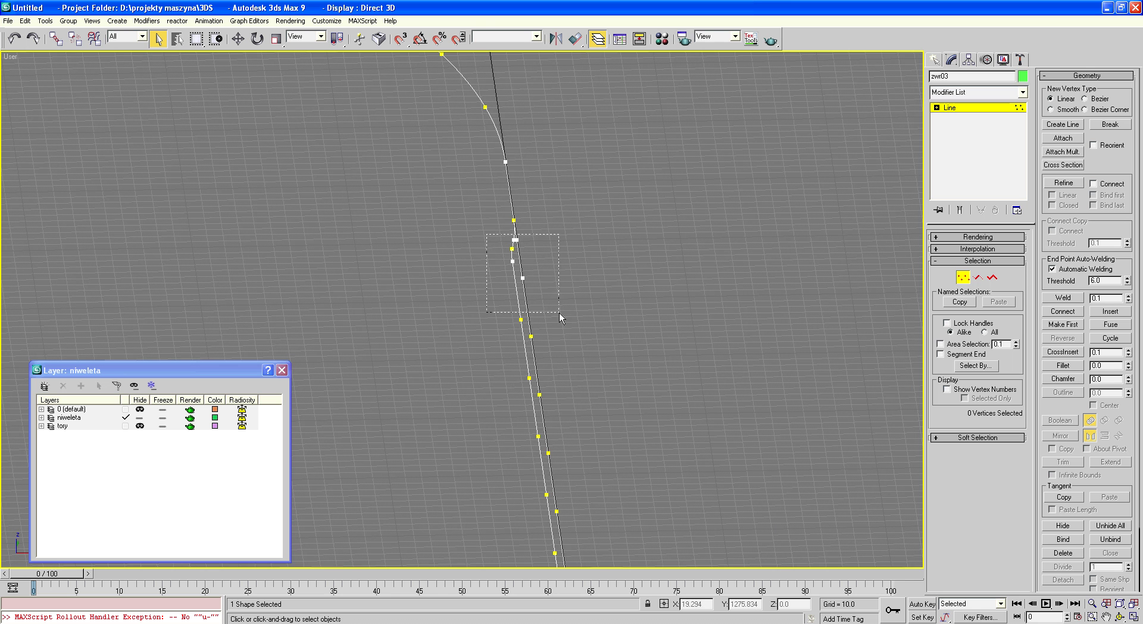
scroll(603, 351, "down", 3)
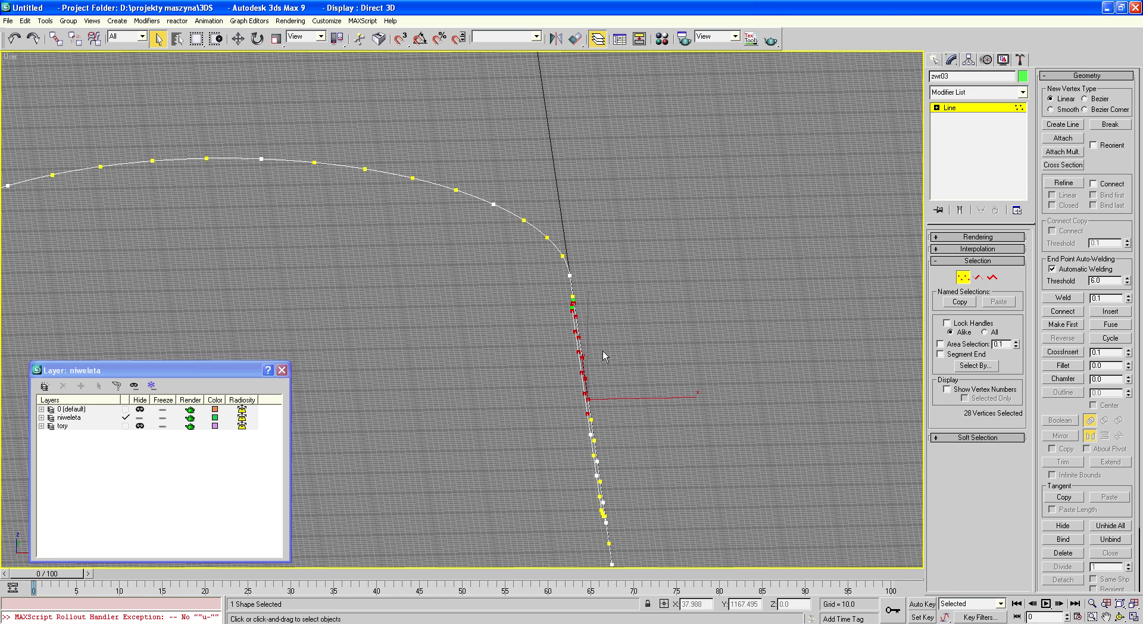
scroll(613, 511, "up", 3)
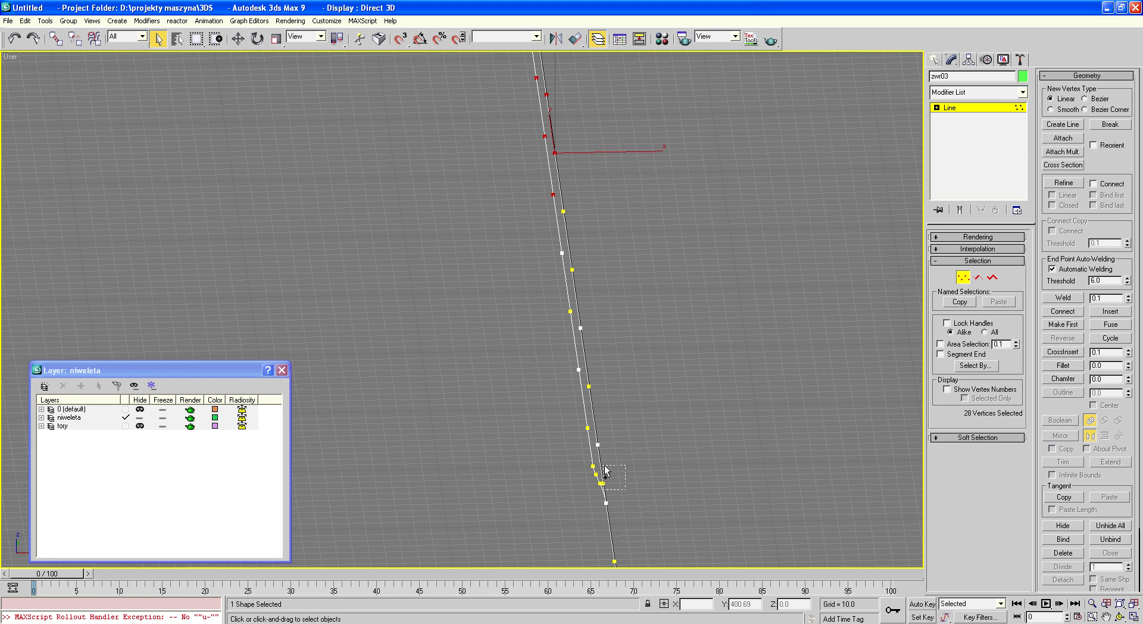
left_click_drag(605, 471, 518, 171)
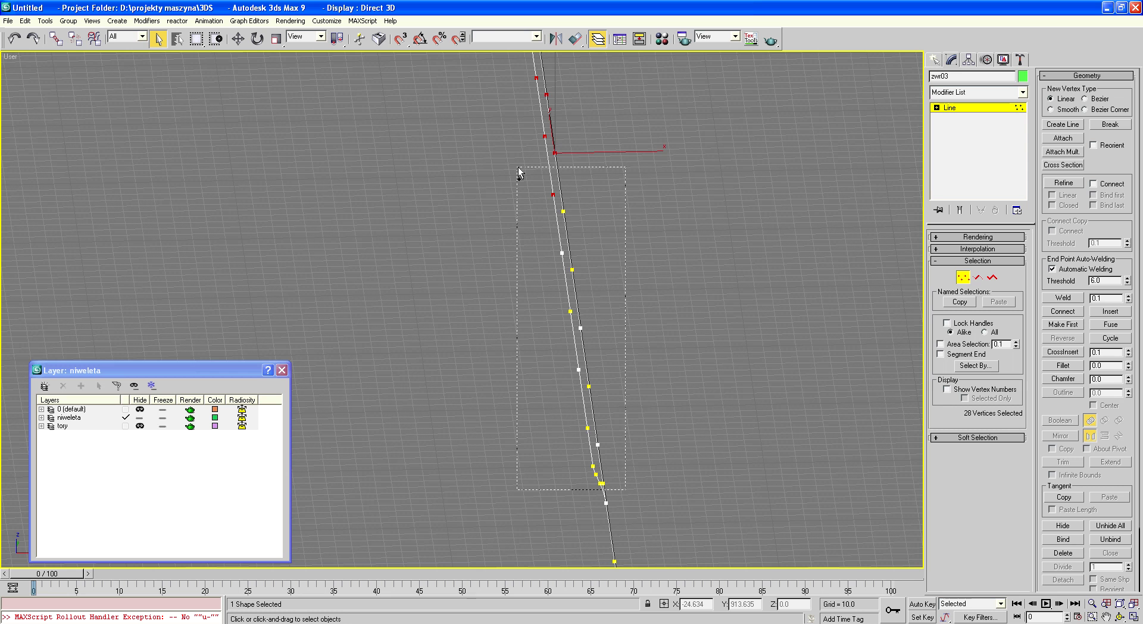
middle_click_drag(693, 344, 580, 488, "alt")
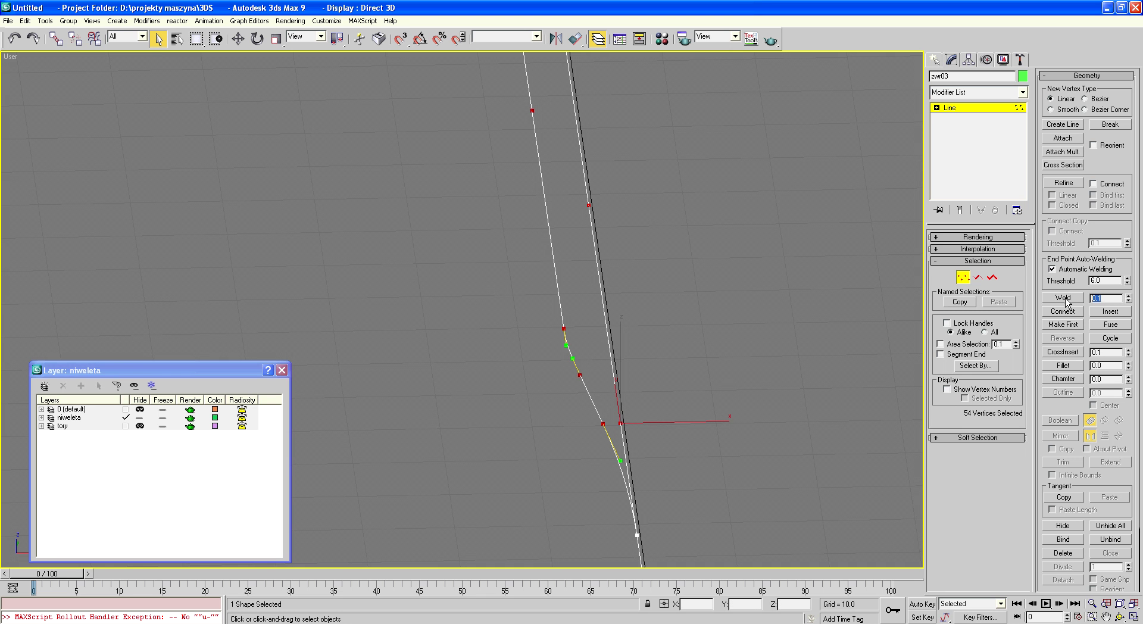
Weld the selected vertices with a threshold of 10, then undo
type("10")
left_click(1063, 298)
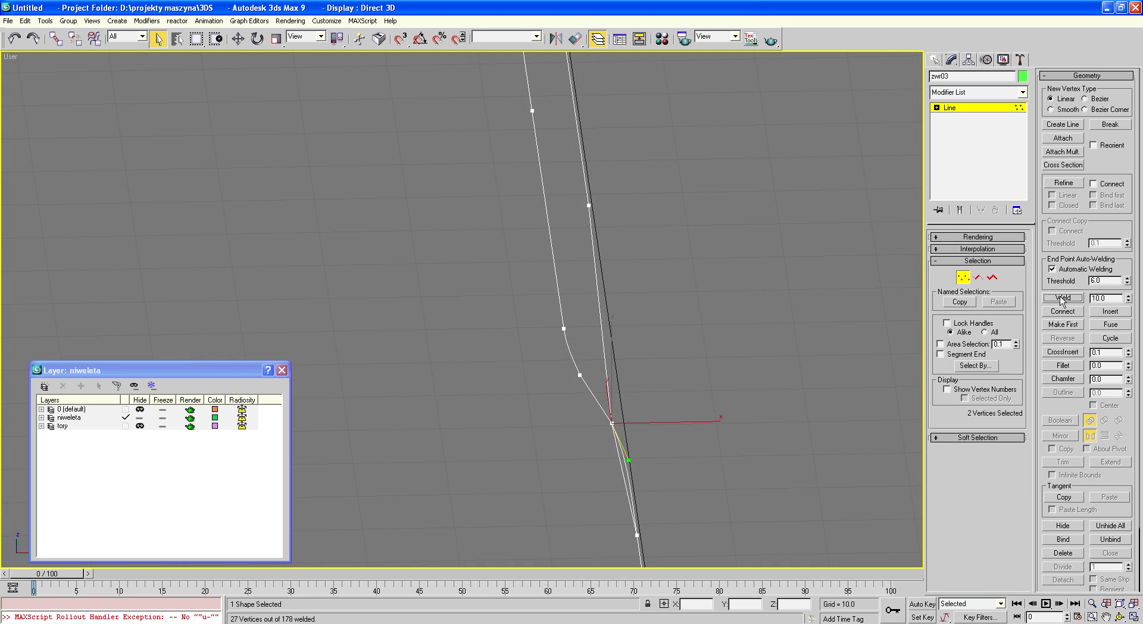
left_click(1063, 298)
key("ctrl+z")
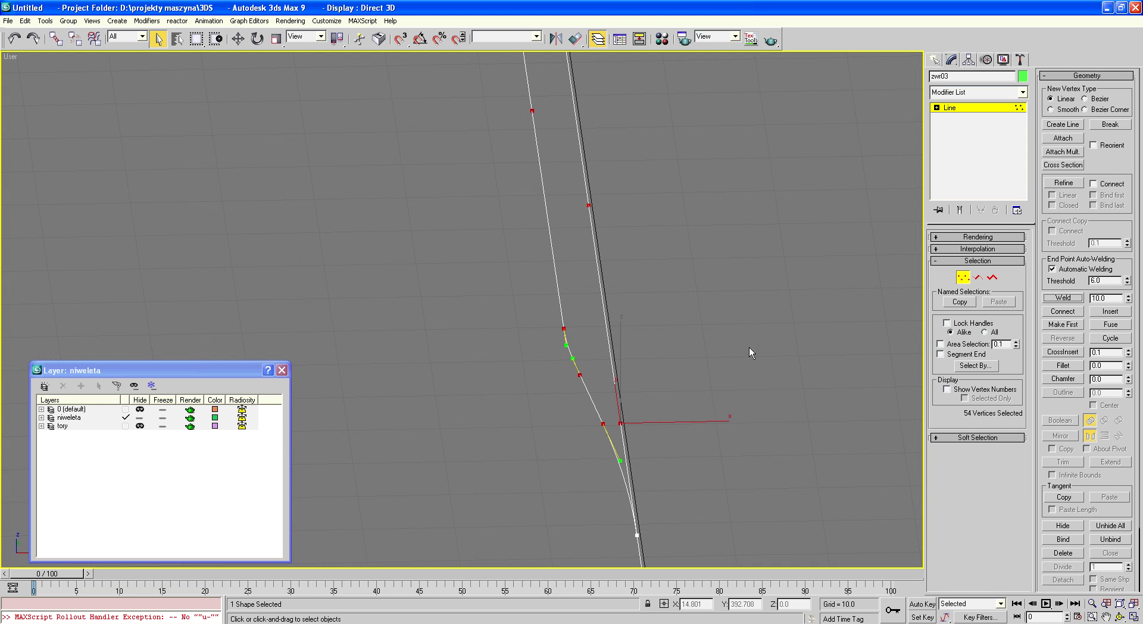
Weld again with a 100.0 threshold, undo it, and clear the vertex selection
key("Tab")
type("100")
key("Return")
left_click(1062, 298)
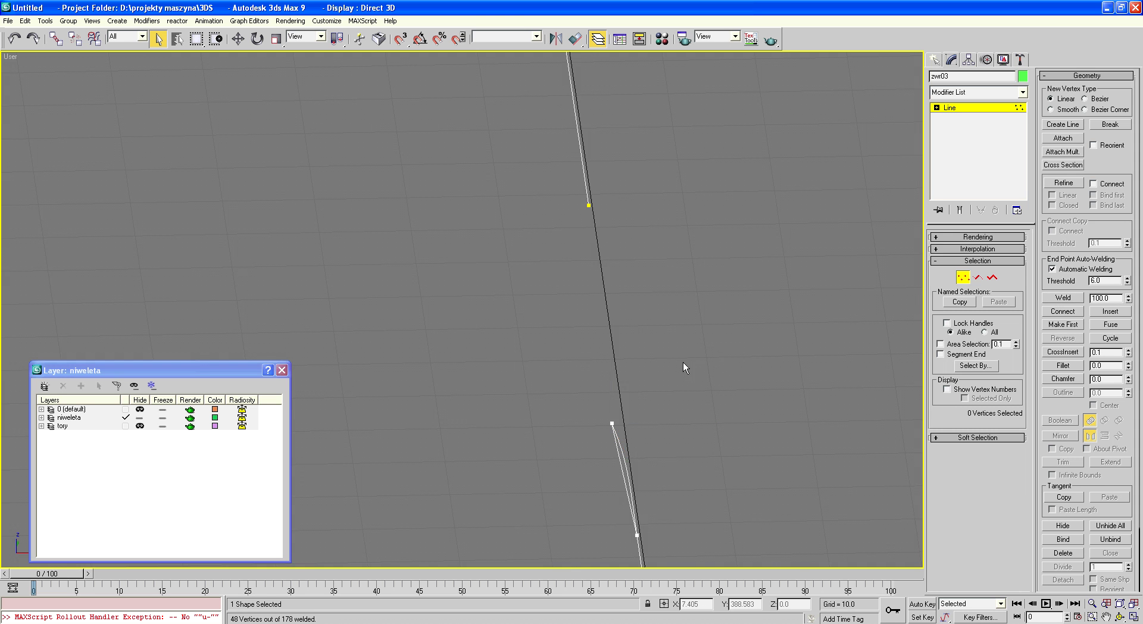
key("ctrl+z")
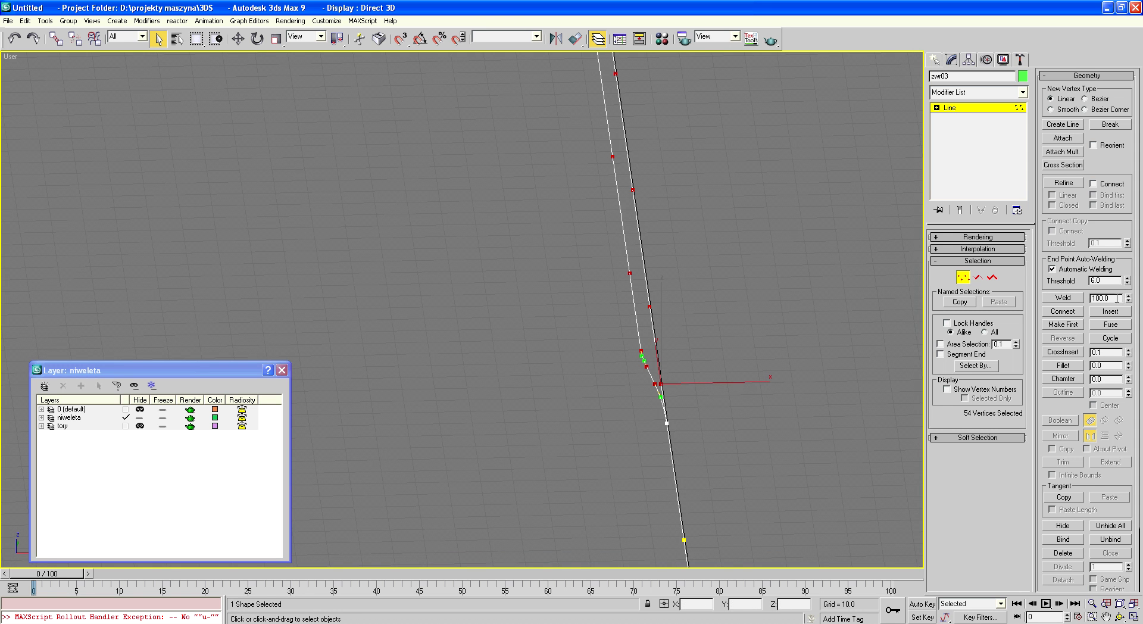
left_click(666, 404)
scroll(666, 404, "up", 1)
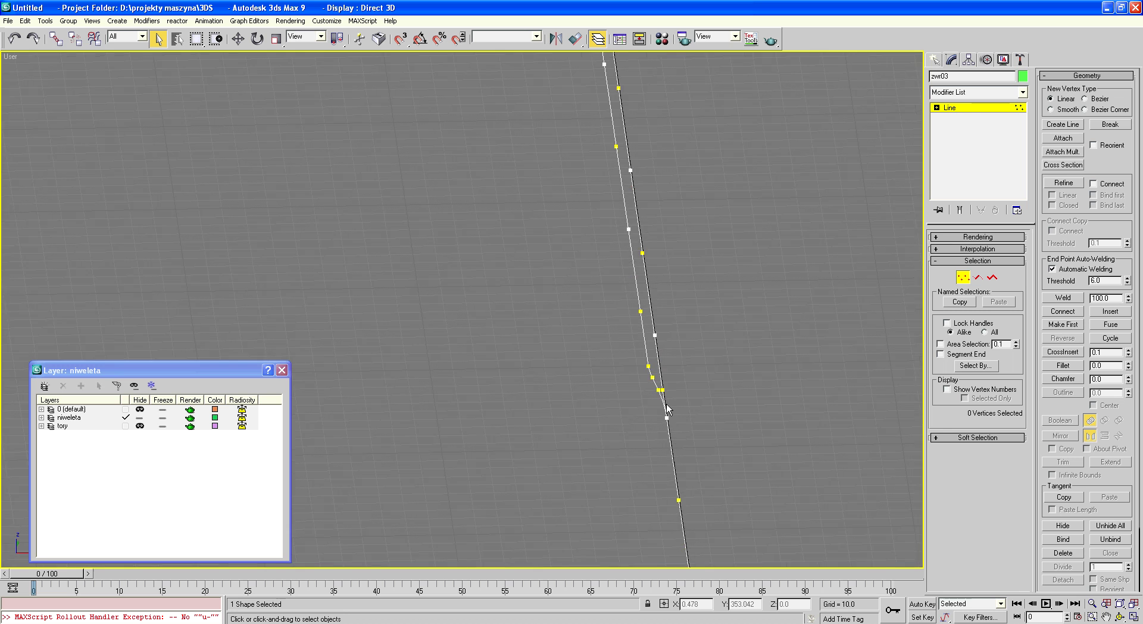
scroll(667, 403, "up", 2)
scroll(666, 404, "up", 3)
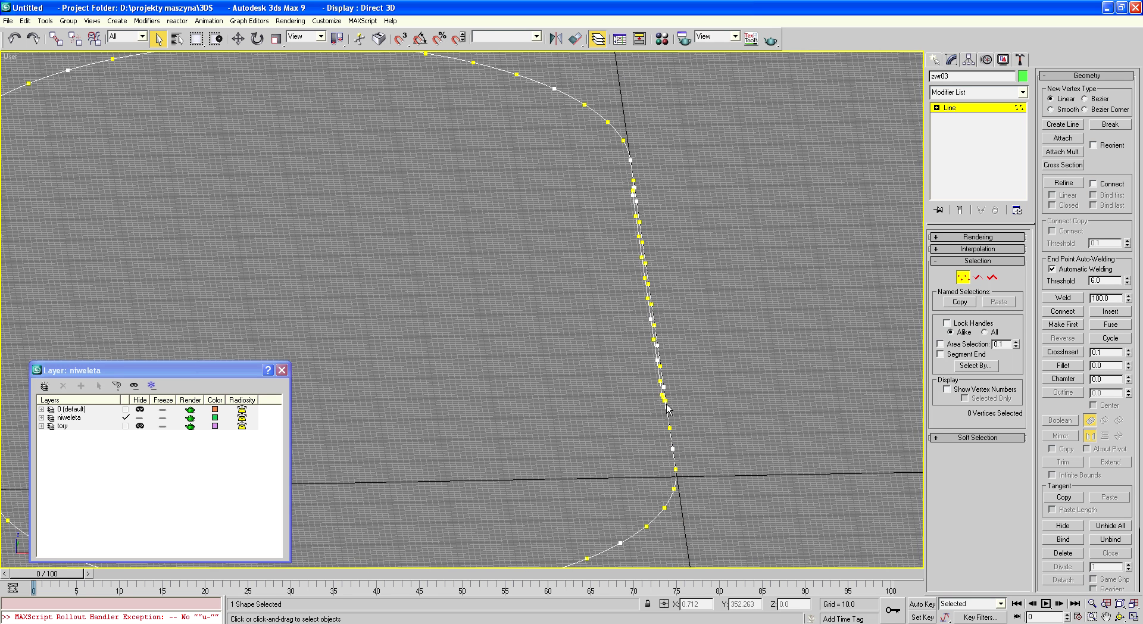
Exit vertex editing and reselect the line zwr03
left_click(963, 277)
left_click(753, 290)
left_click(650, 308)
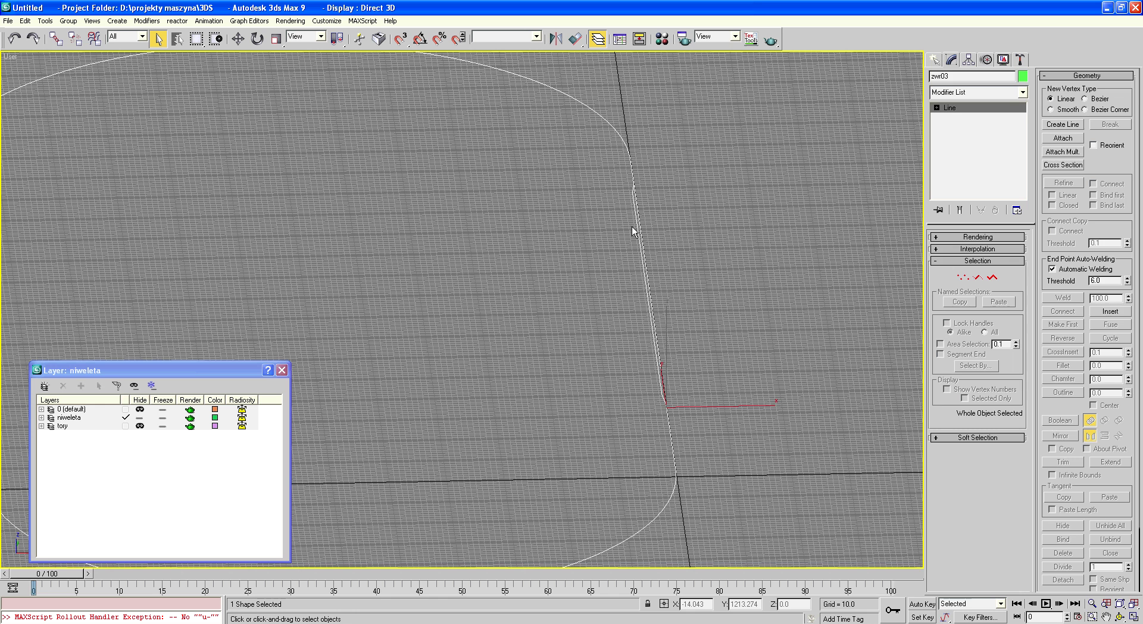
left_click(709, 391)
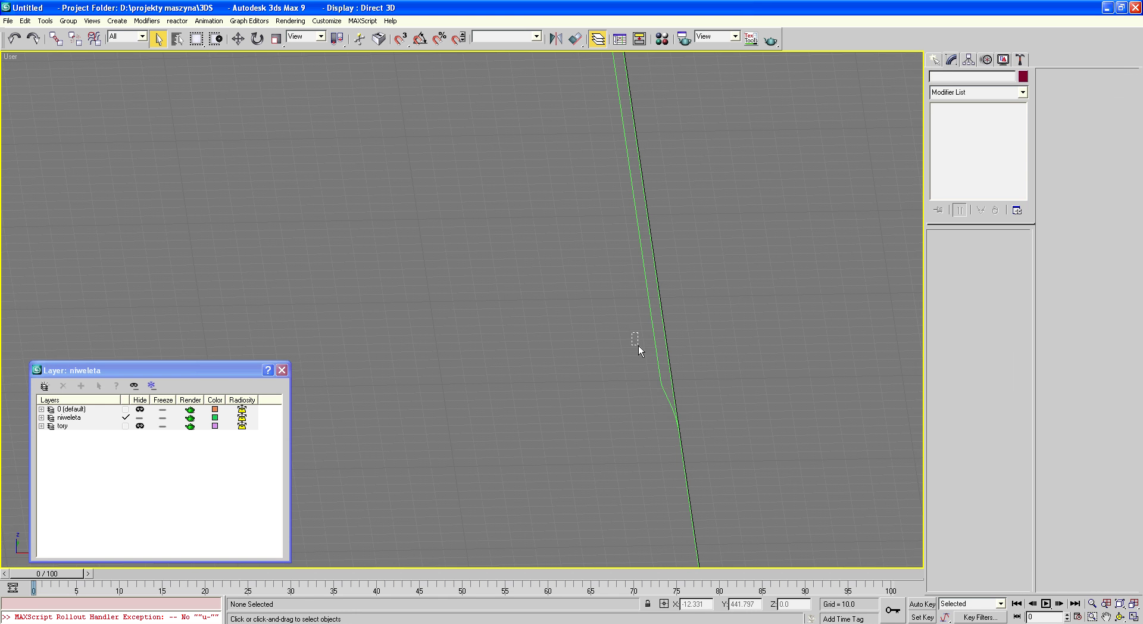
left_click_drag(663, 399, 663, 398)
In Segment mode in the Top view, box-select segments near the curve's join
key("2")
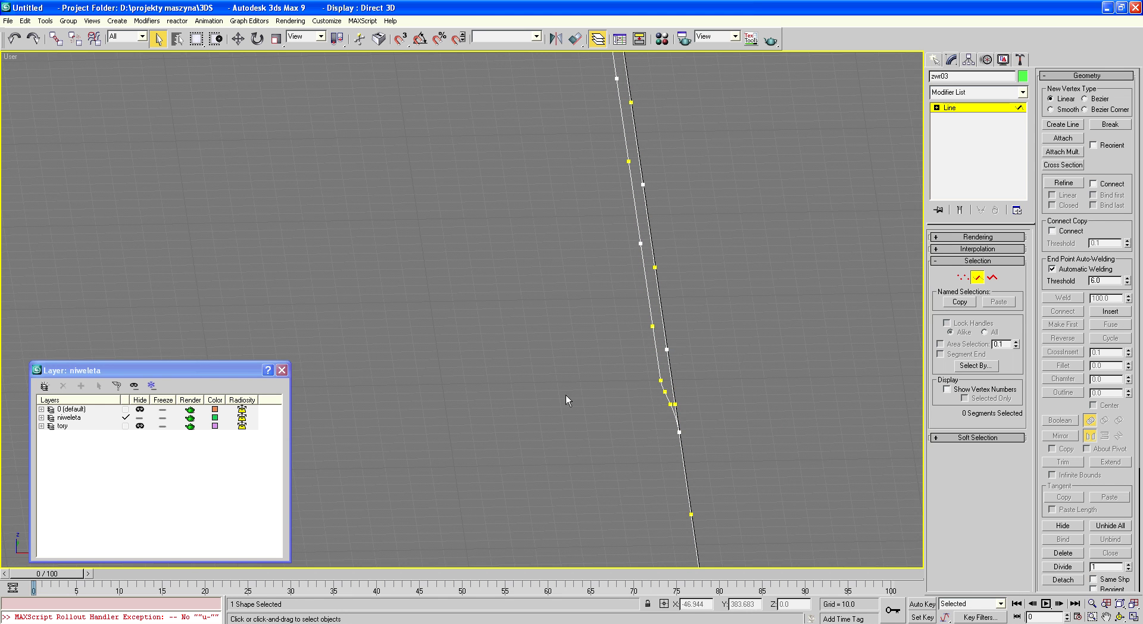
mouse_move(538, 331)
left_mouse_down()
mouse_move(617, 411)
mouse_move(588, 399)
left_mouse_up()
key("t")
scroll(516, 307, "down", 5)
scroll(516, 179, "up", 5)
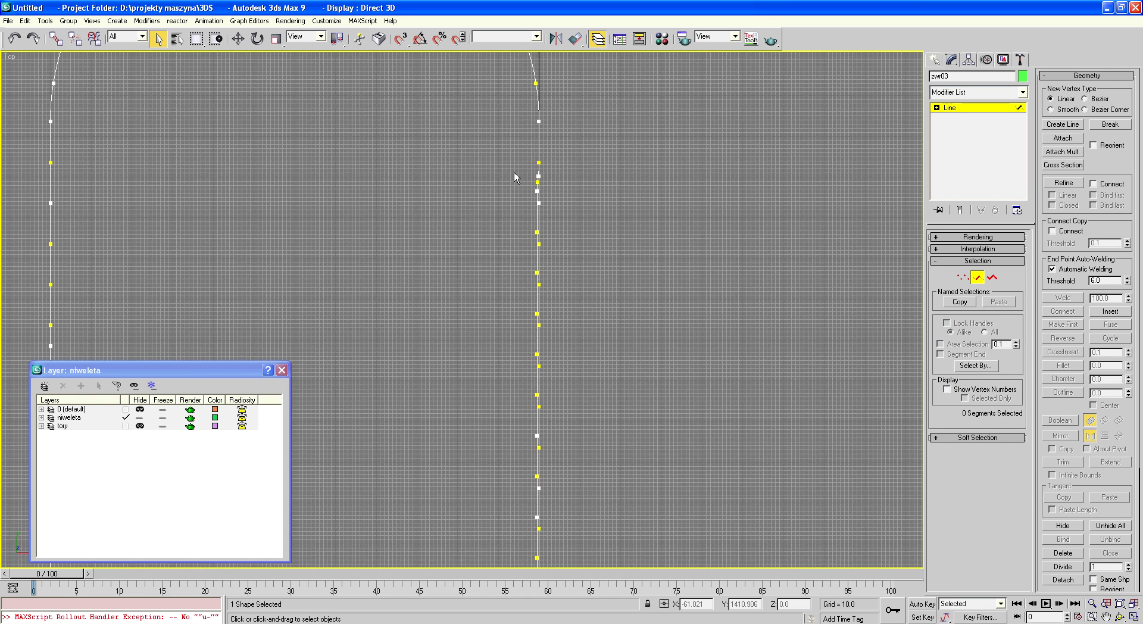
scroll(492, 118, "up", 3)
scroll(492, 122, "up", 3)
left_click_drag(522, 100, 592, 301)
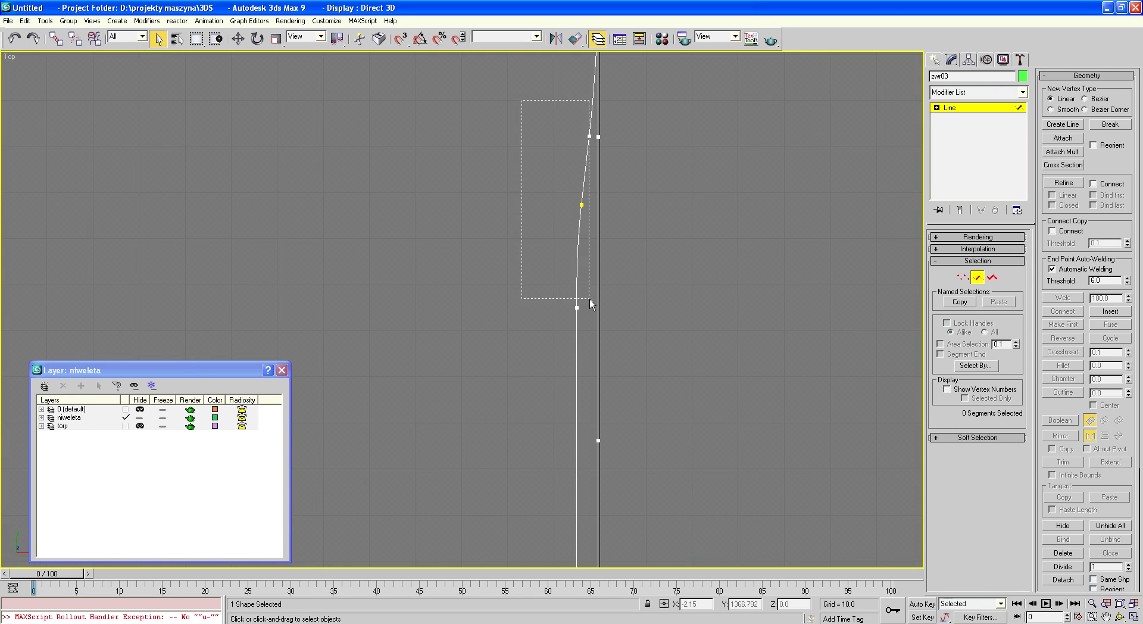
left_click_drag(526, 250, 565, 542)
Box-select segments along the right-hand vertical line
scroll(576, 250, "down", 3)
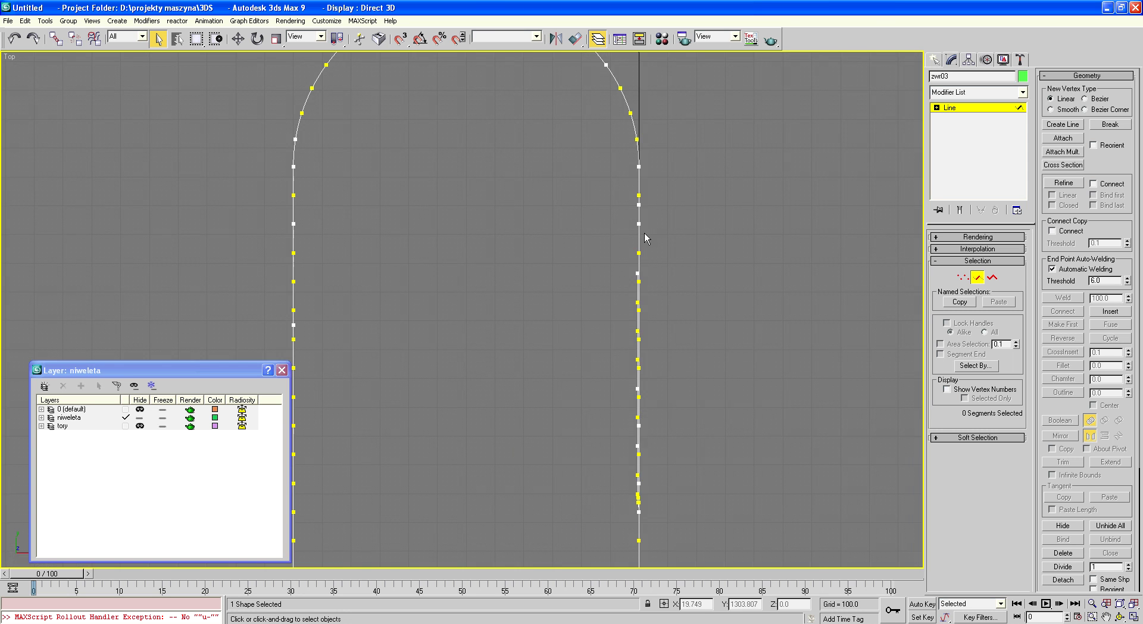
scroll(639, 410, "up", 2)
scroll(638, 410, "up", 1)
scroll(662, 93, "up", 1)
left_click_drag(573, 120, 627, 416)
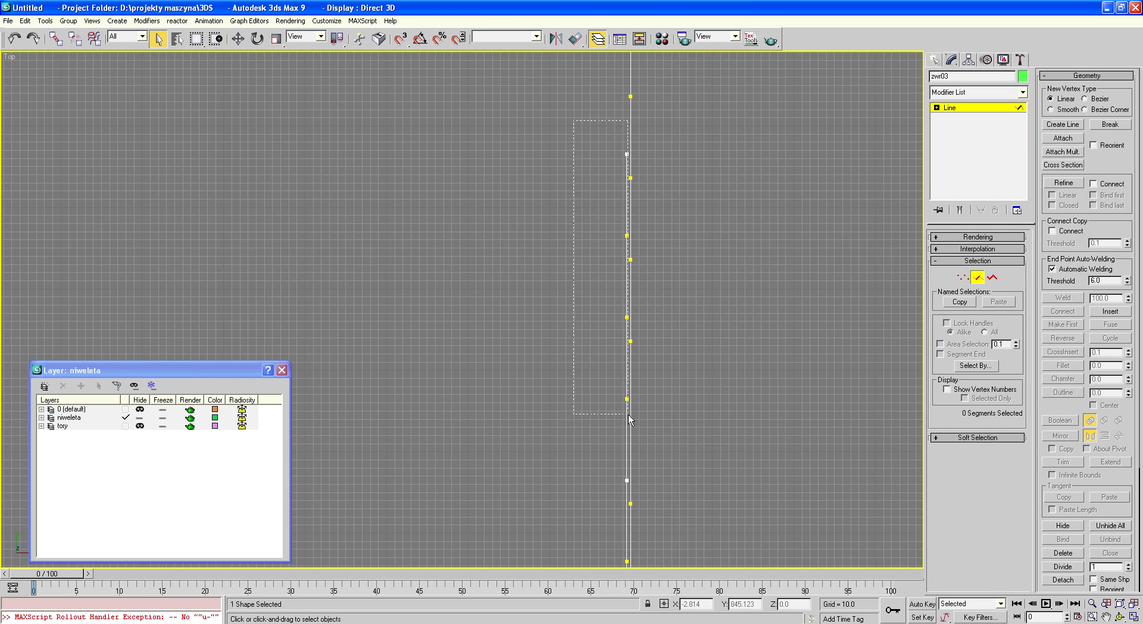
scroll(594, 393, "down", 4)
scroll(681, 357, "up", 3)
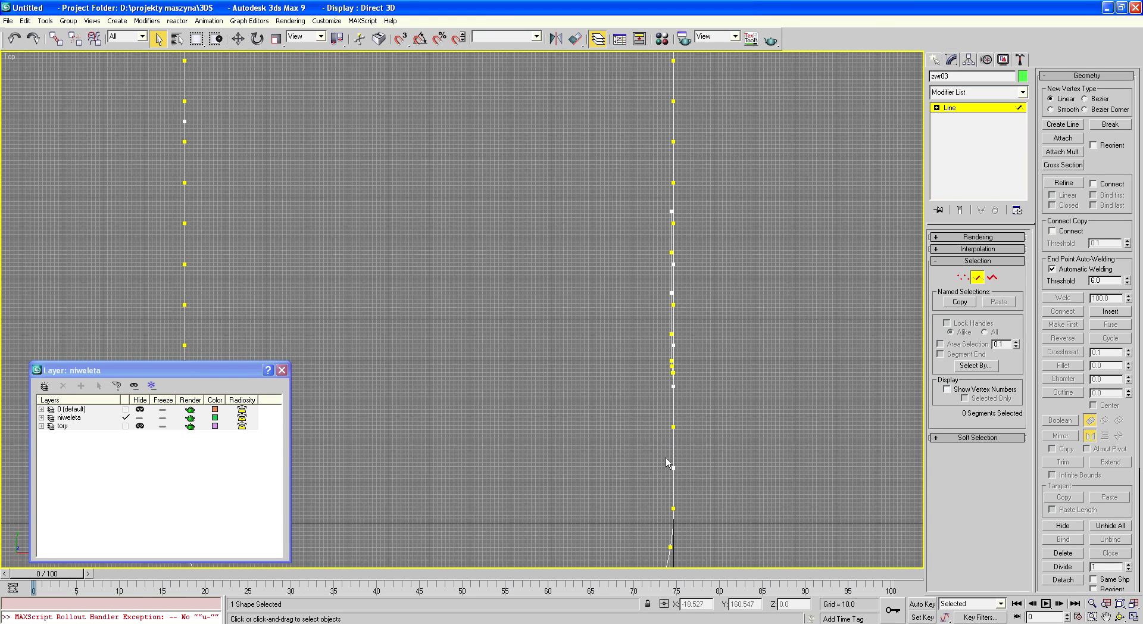
left_click_drag(641, 172, 672, 405)
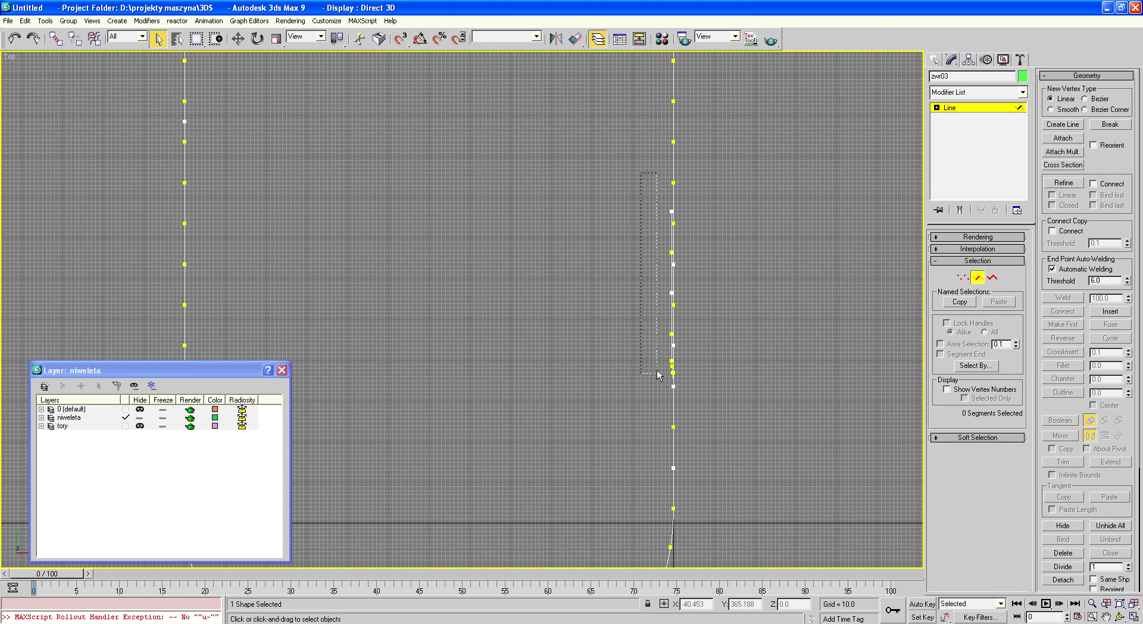
Delete the stray slanted segment and clear the selection in the Top view
left_click(671, 405)
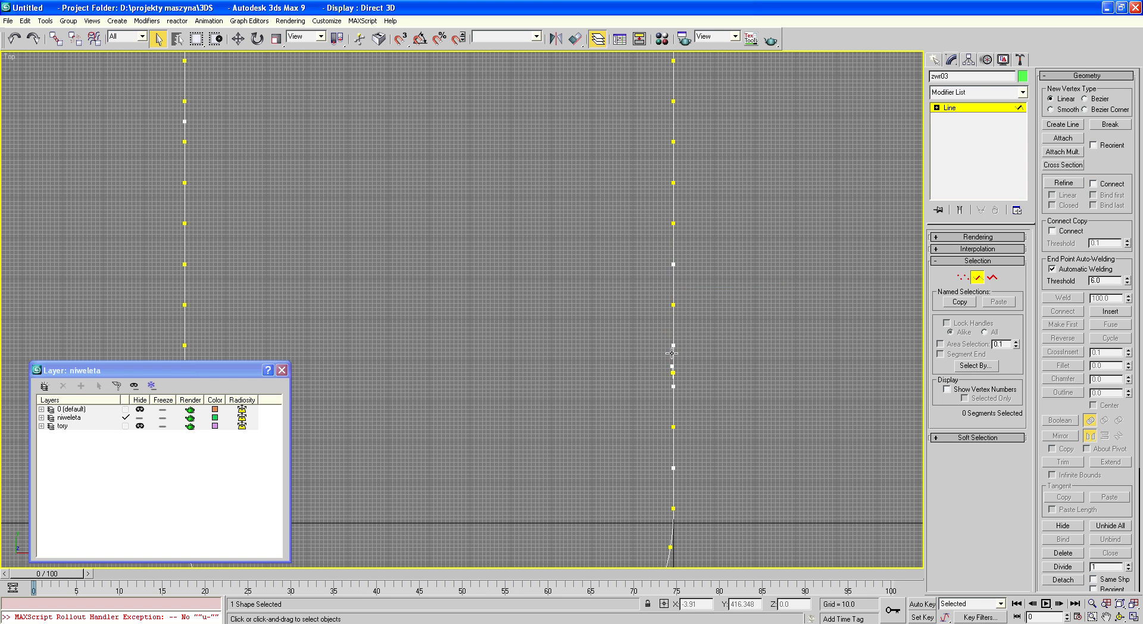
scroll(662, 377, "up", 3)
scroll(662, 377, "up", 2)
left_click_drag(575, 281, 638, 381)
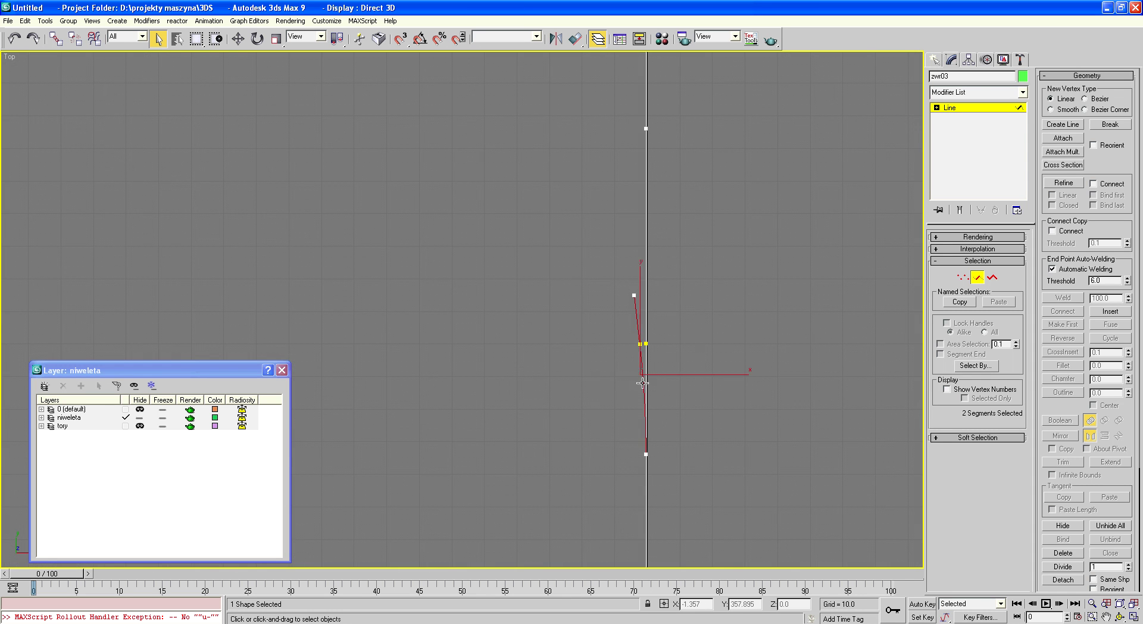
key("Delete")
middle_click_drag(653, 363, 687, 345)
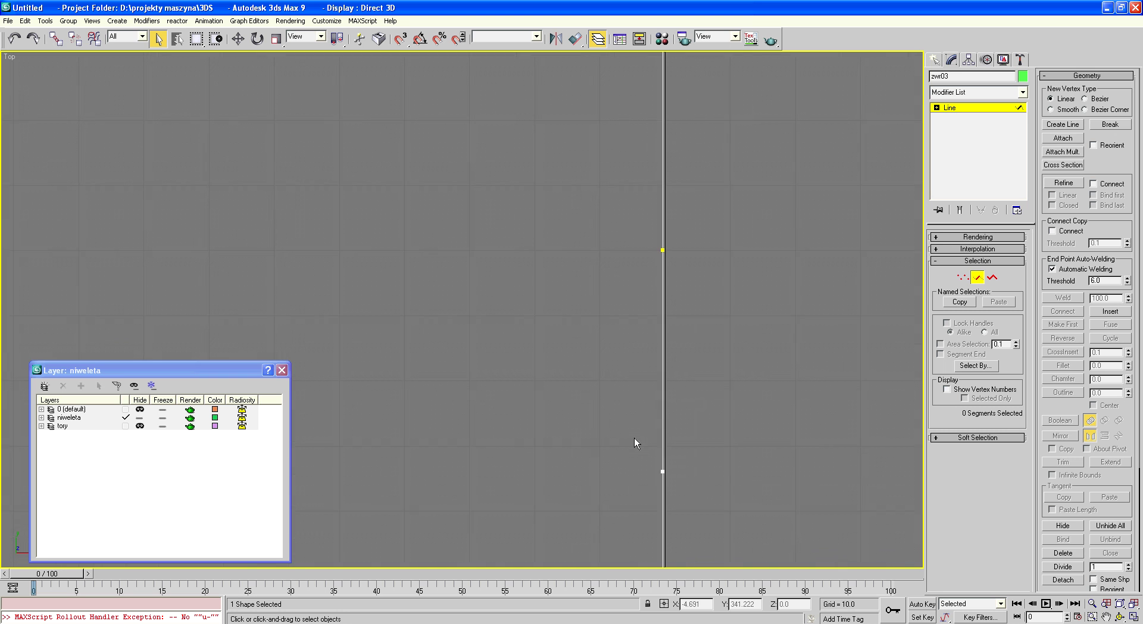
scroll(687, 345, "down", 2)
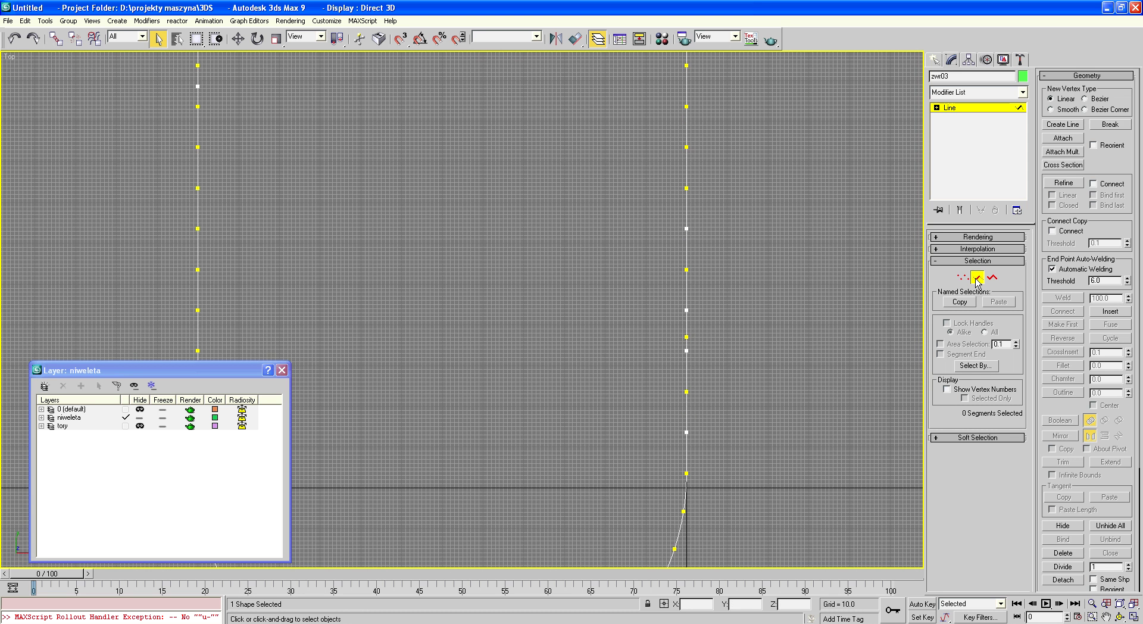
left_click_drag(687, 344, 713, 306)
Select zwr03, orbit it, then view it edge-on in the Front viewport and pan
scroll(713, 306, "down", 3)
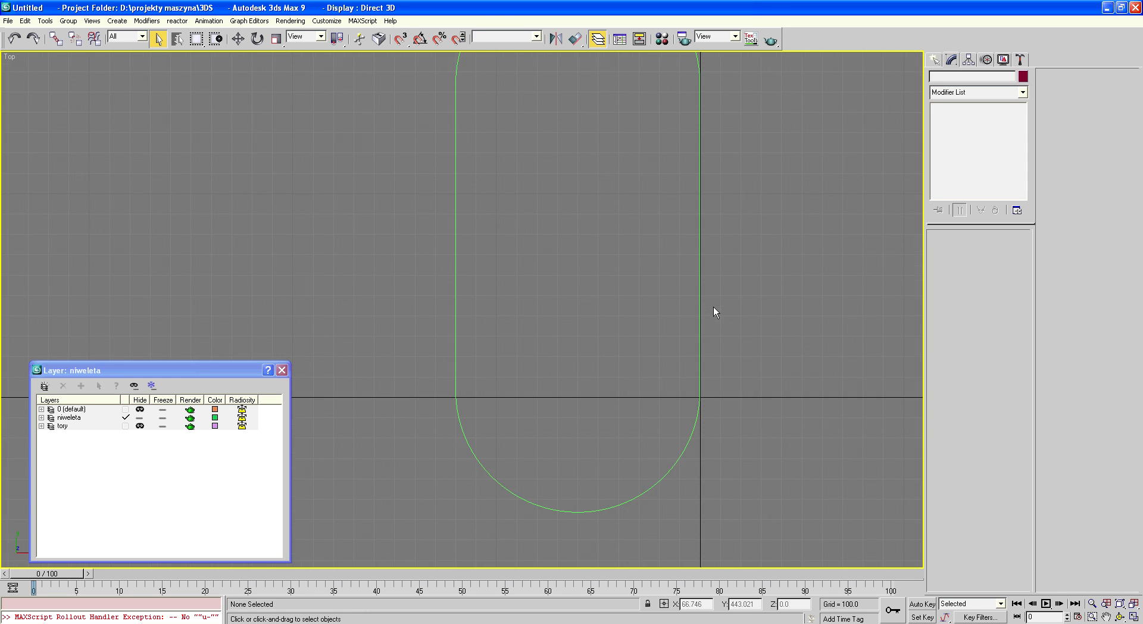
scroll(662, 344, "down", 2)
scroll(662, 344, "up", 1)
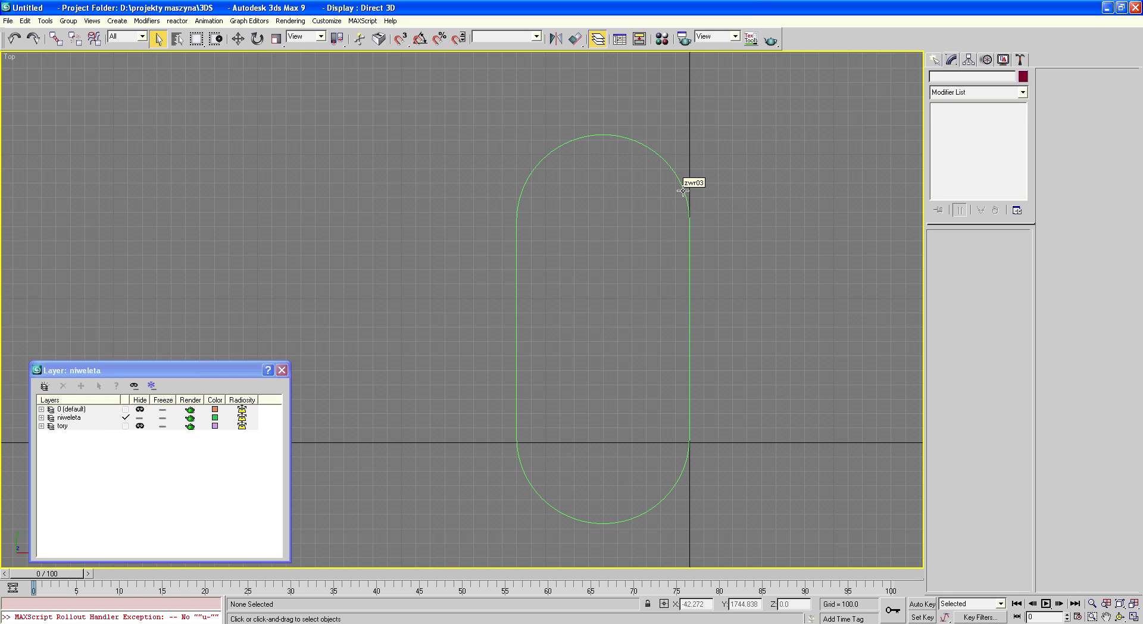
left_click(683, 191)
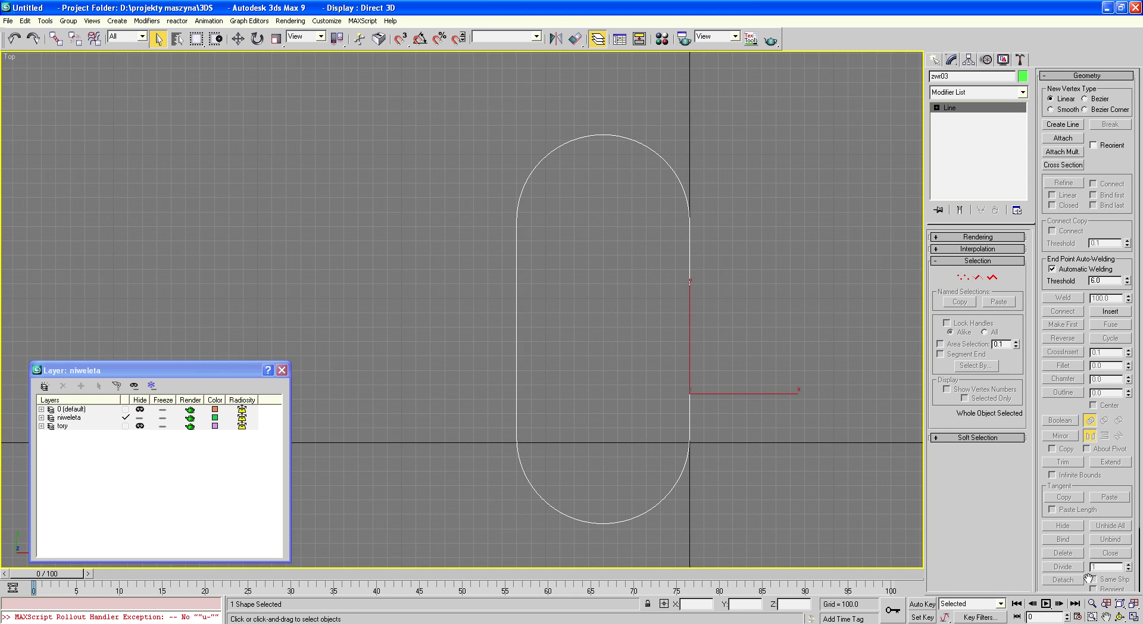
left_click(1120, 617)
left_click_drag(501, 366, 504, 330)
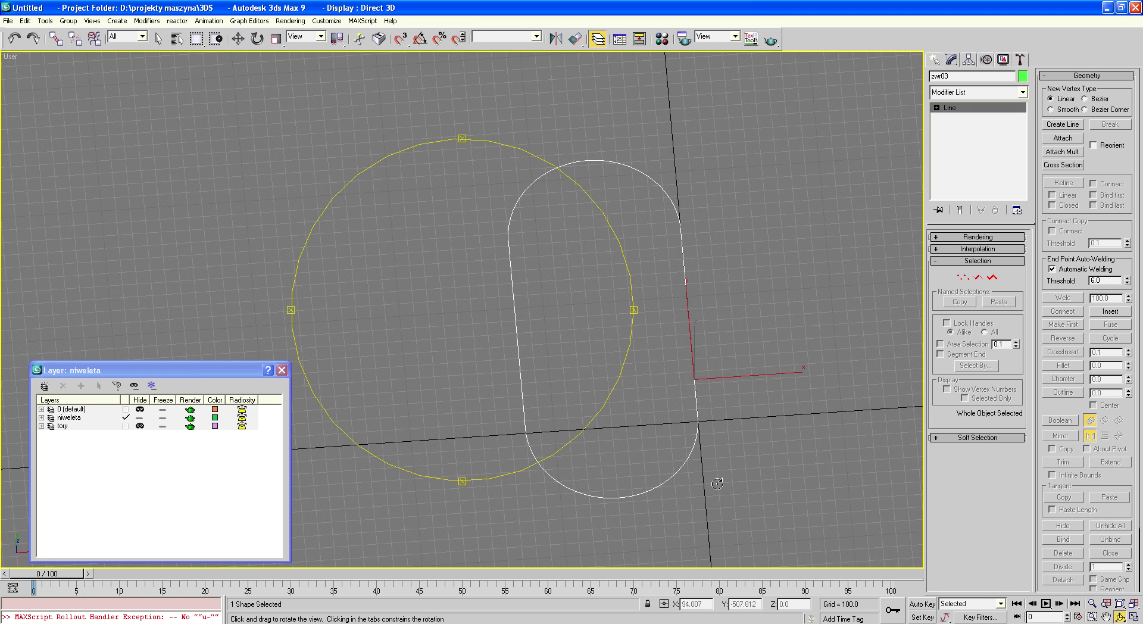
key("t")
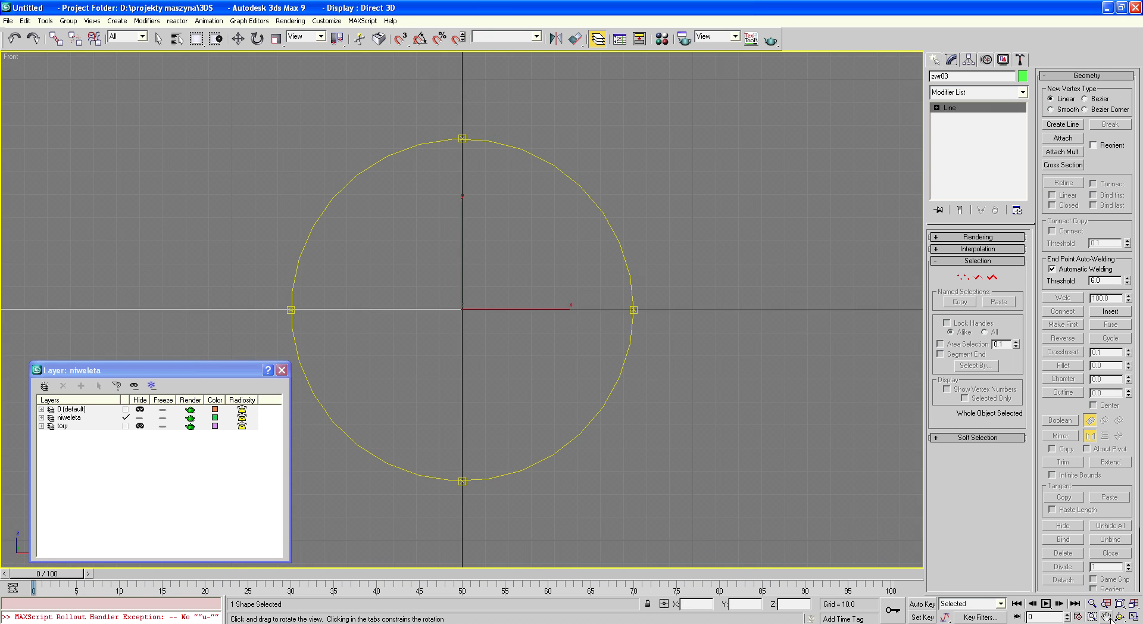
left_click(1106, 617)
key("f")
mouse_move(516, 403)
left_mouse_down()
mouse_move(594, 403)
mouse_move(557, 311)
left_mouse_up()
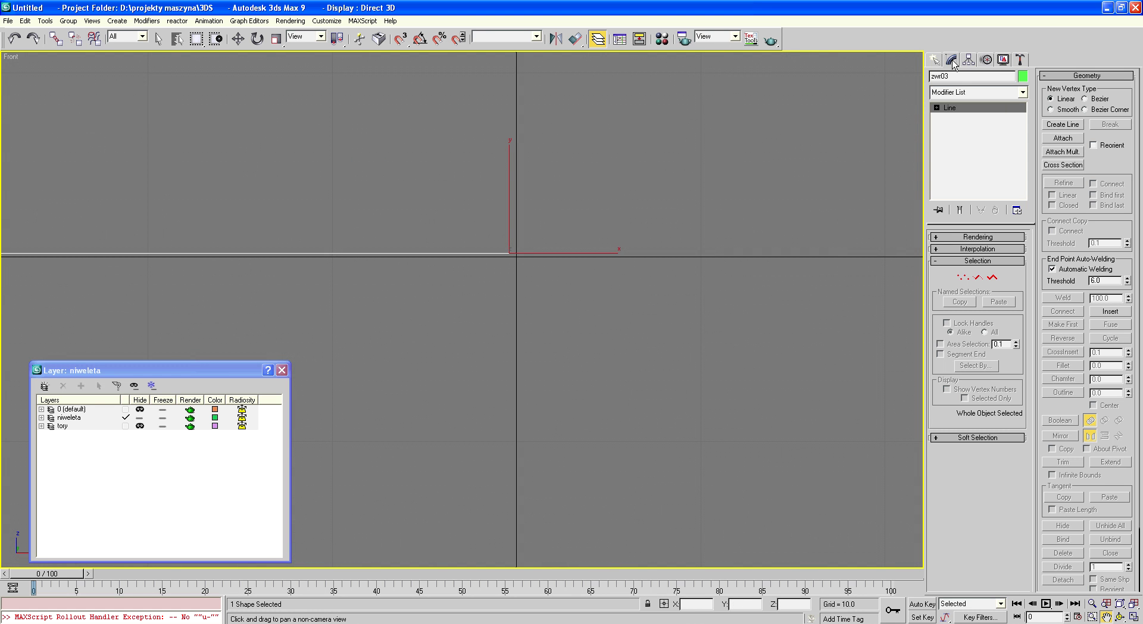
Start a new spline line tracing the flat ground and the small ditch in the Front viewport
left_click(932, 62)
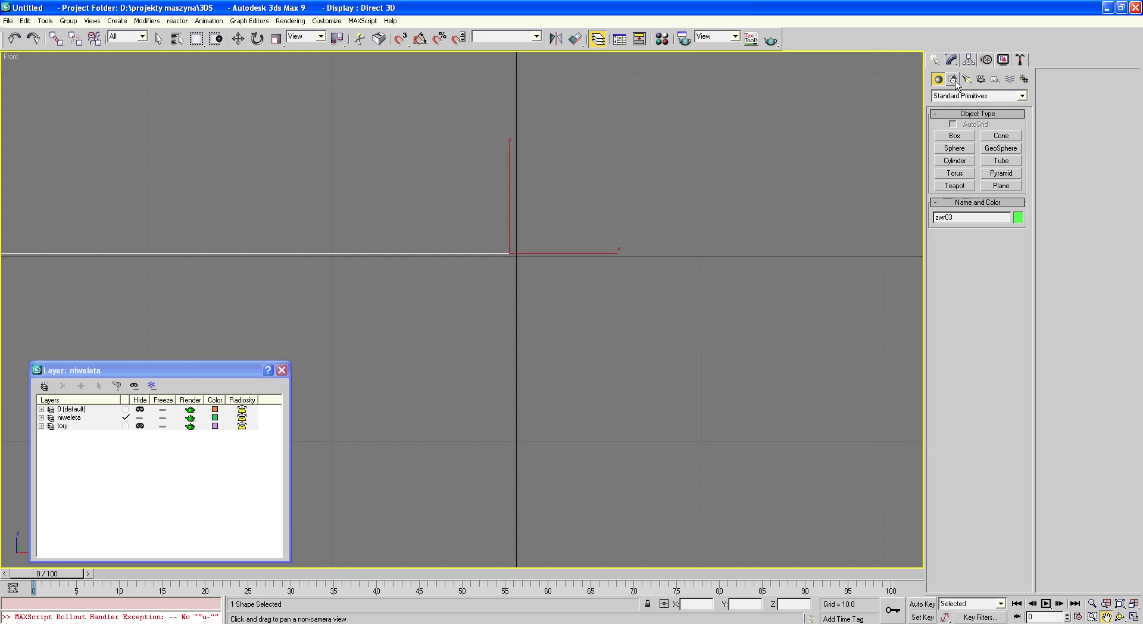
left_click(953, 79)
left_click(955, 146)
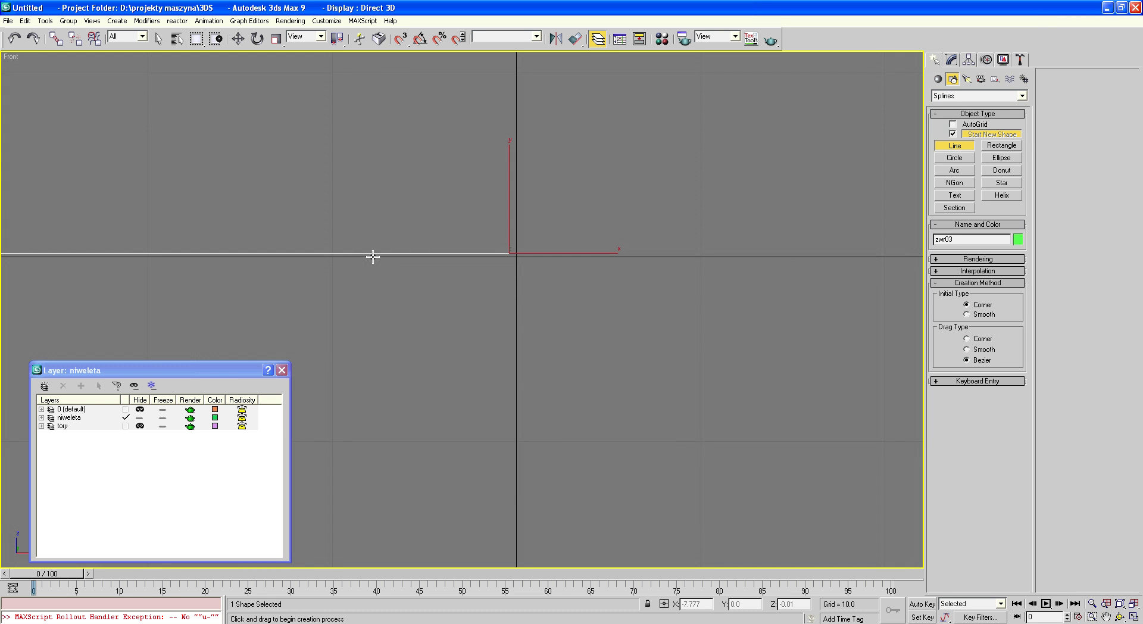
left_click(343, 258)
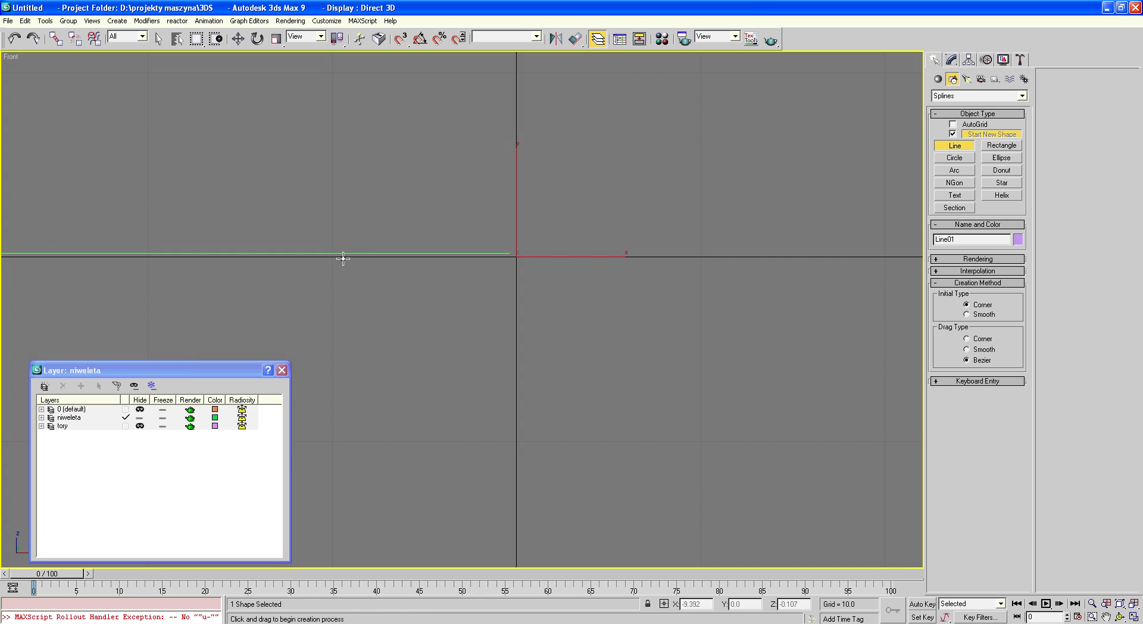
left_click(370, 259)
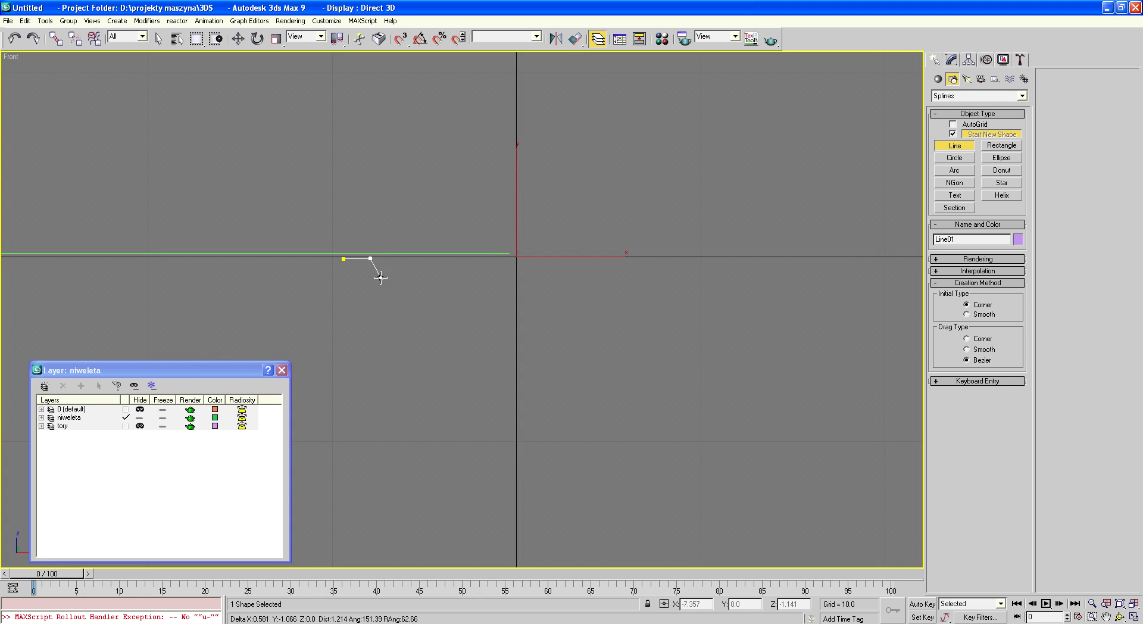
left_click(381, 278)
left_click(409, 278)
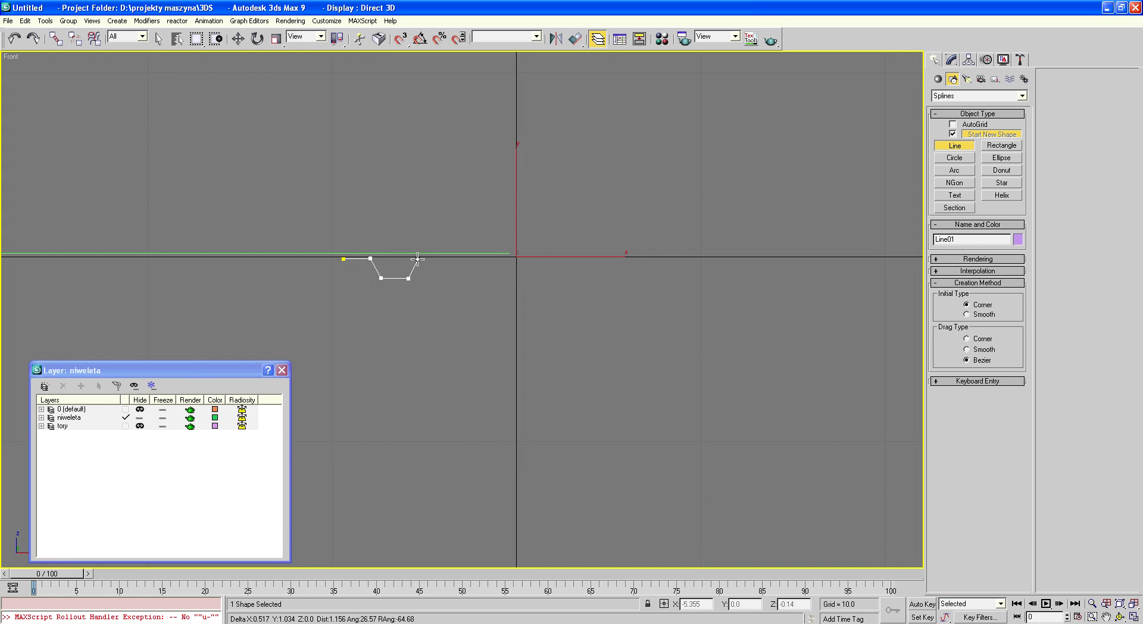
left_click(418, 260)
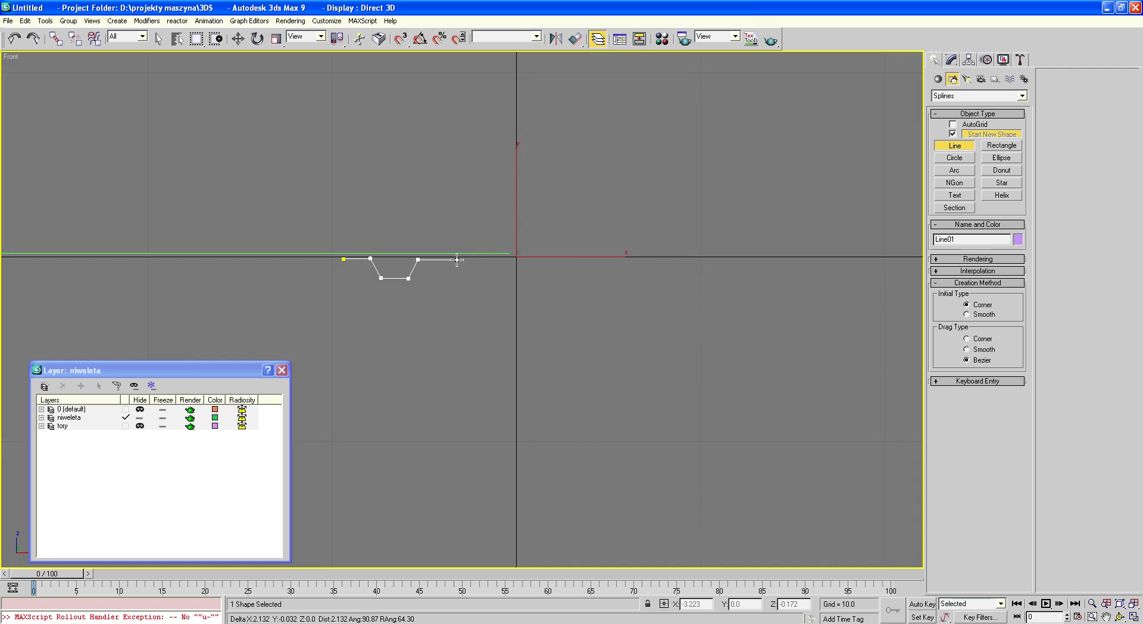
Extend the line up the slope with a short flat top, finish it, and check the reference drawing
left_click(630, 259)
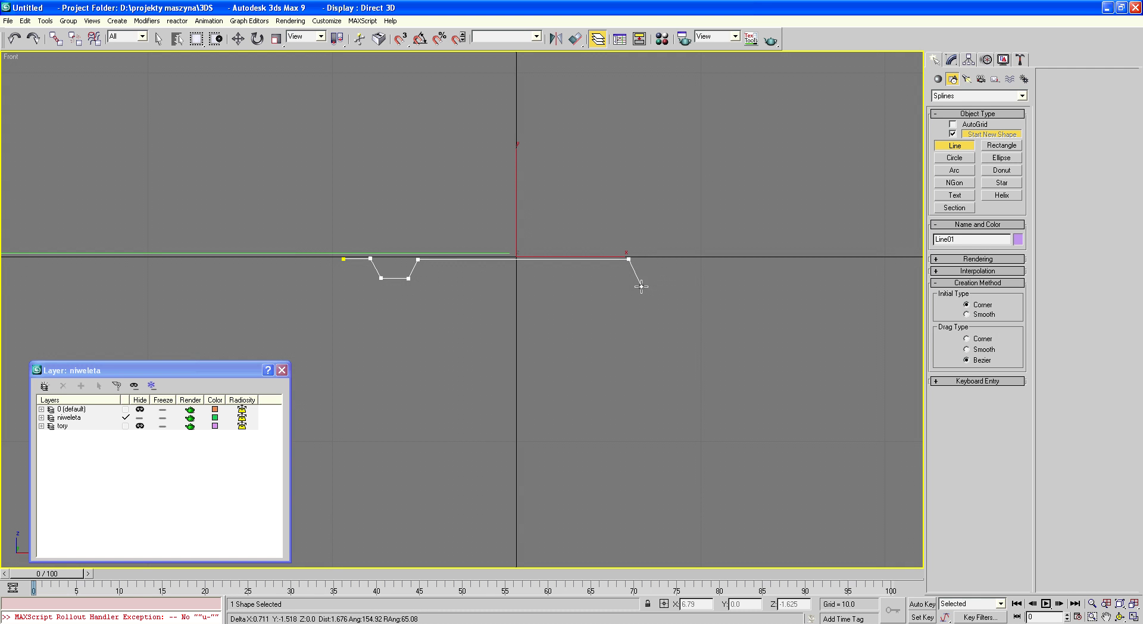
left_click(750, 90)
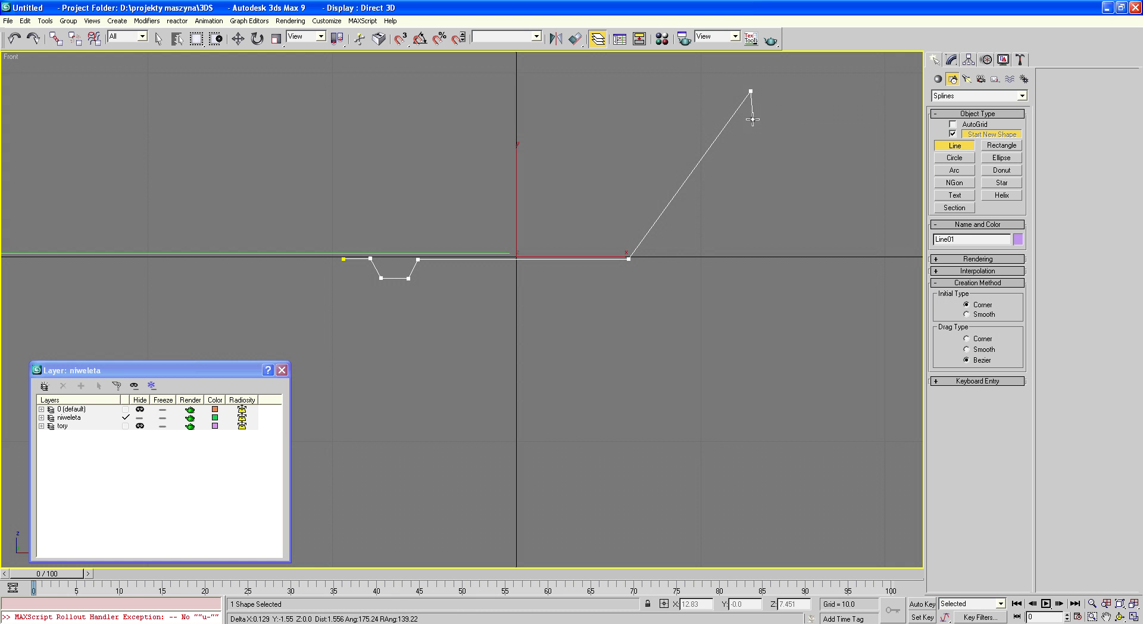
left_click(803, 89)
right_click(797, 127)
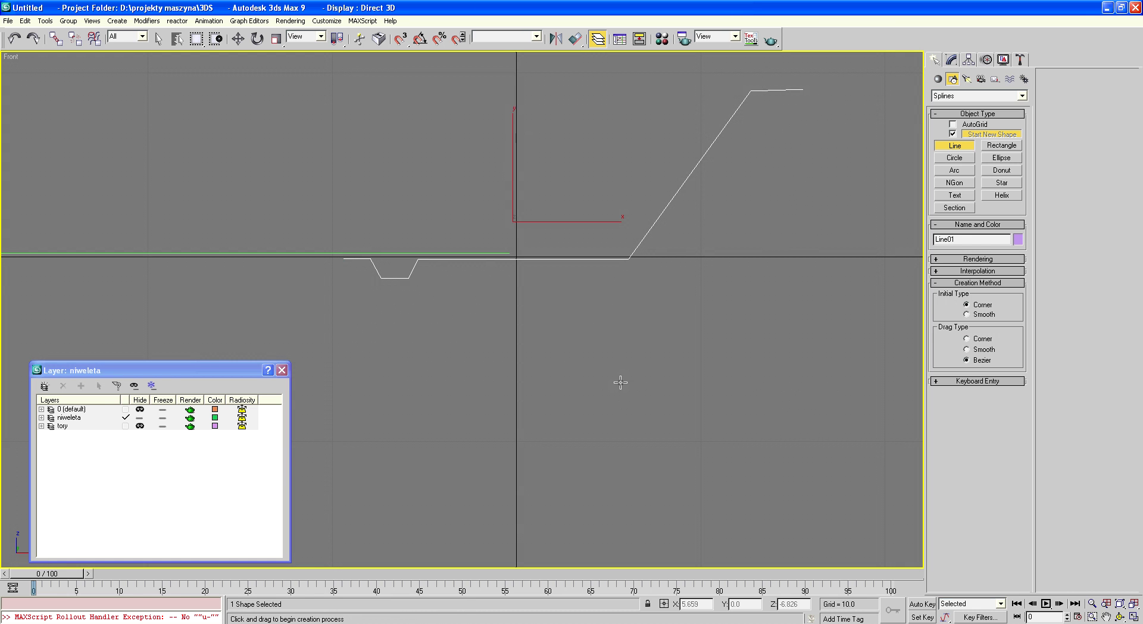
key("alt+Tab")
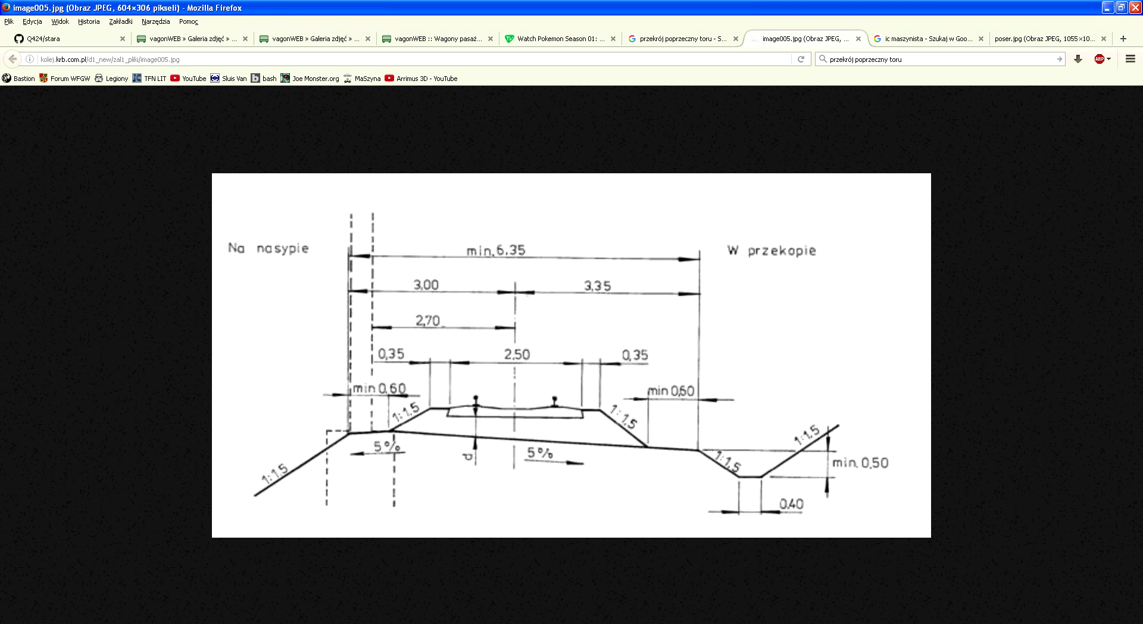
key("alt+Tab")
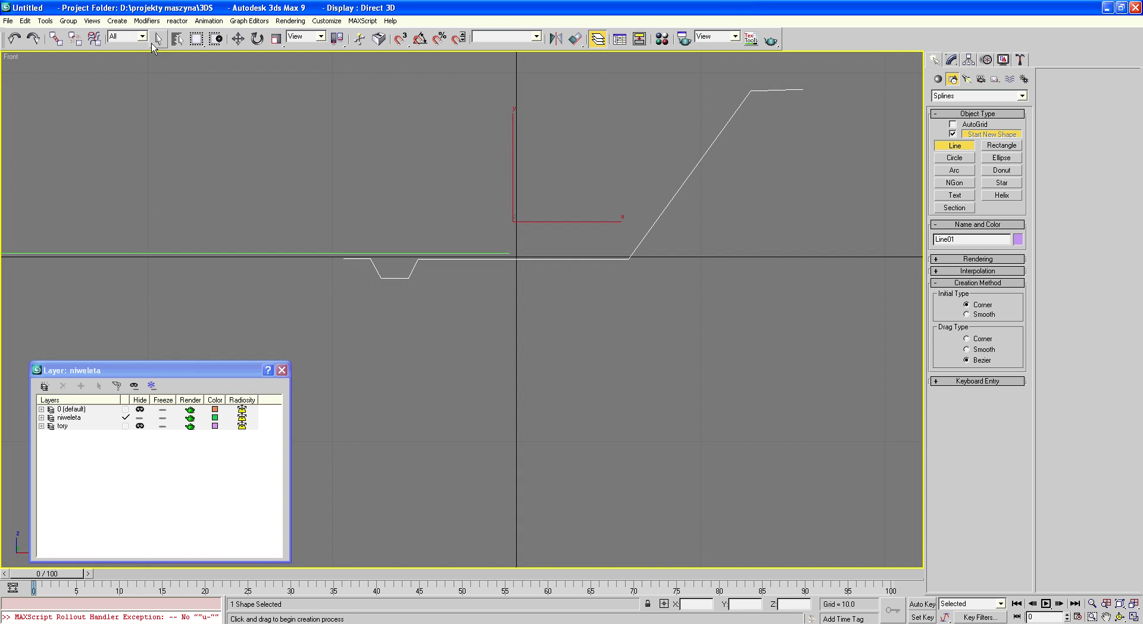
In Line01's Vertex mode, lower the two top-of-slope vertices to a new position
left_click(153, 41)
left_click(952, 59)
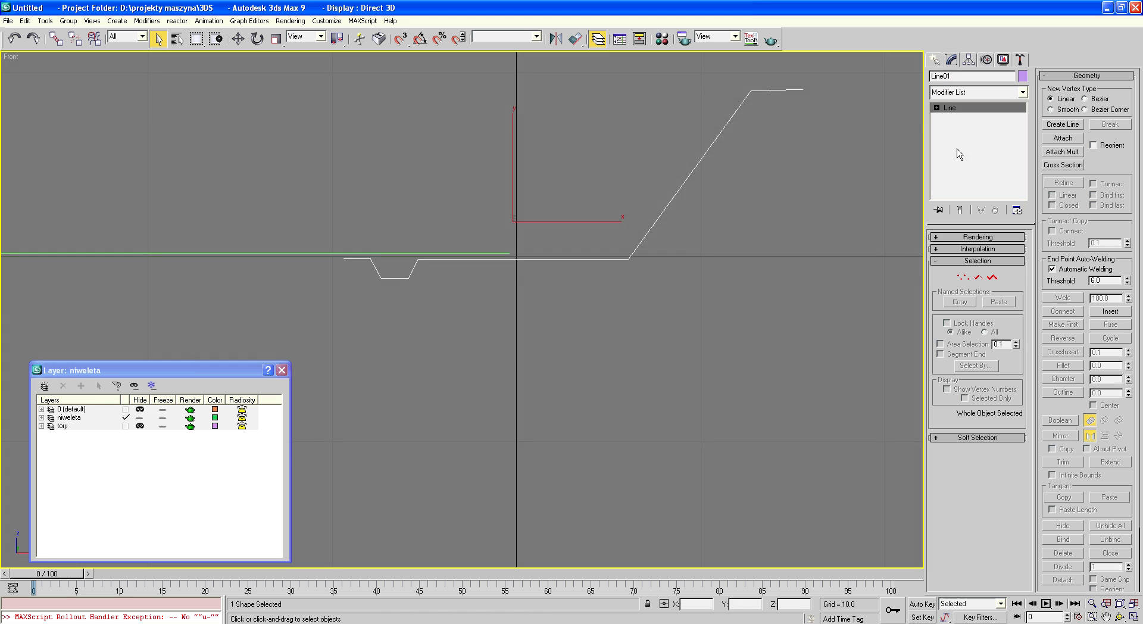
left_click(963, 277)
left_click_drag(715, 80, 863, 131)
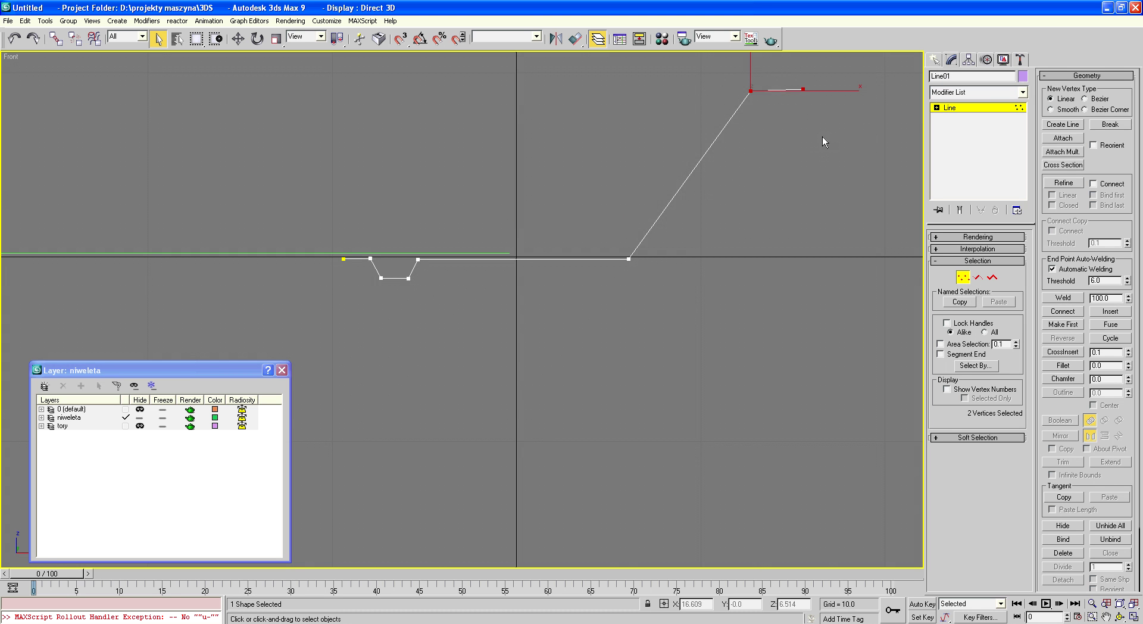
scroll(692, 182, "down", 5)
left_click(237, 39)
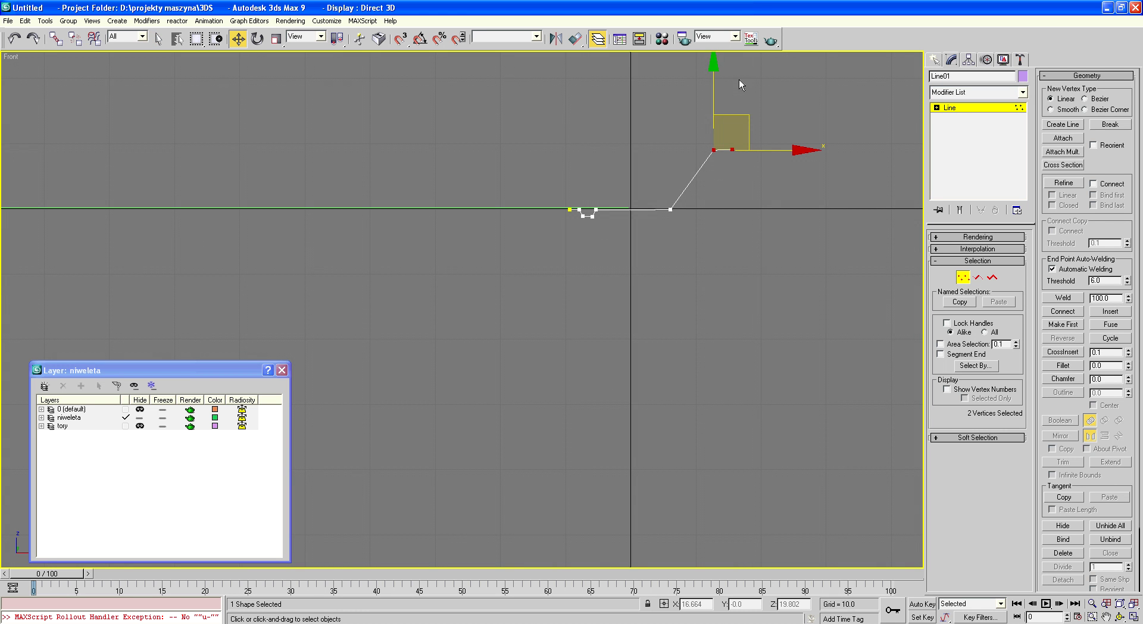
mouse_move(716, 66)
left_mouse_down()
mouse_move(743, 216)
mouse_move(739, 265)
left_mouse_up()
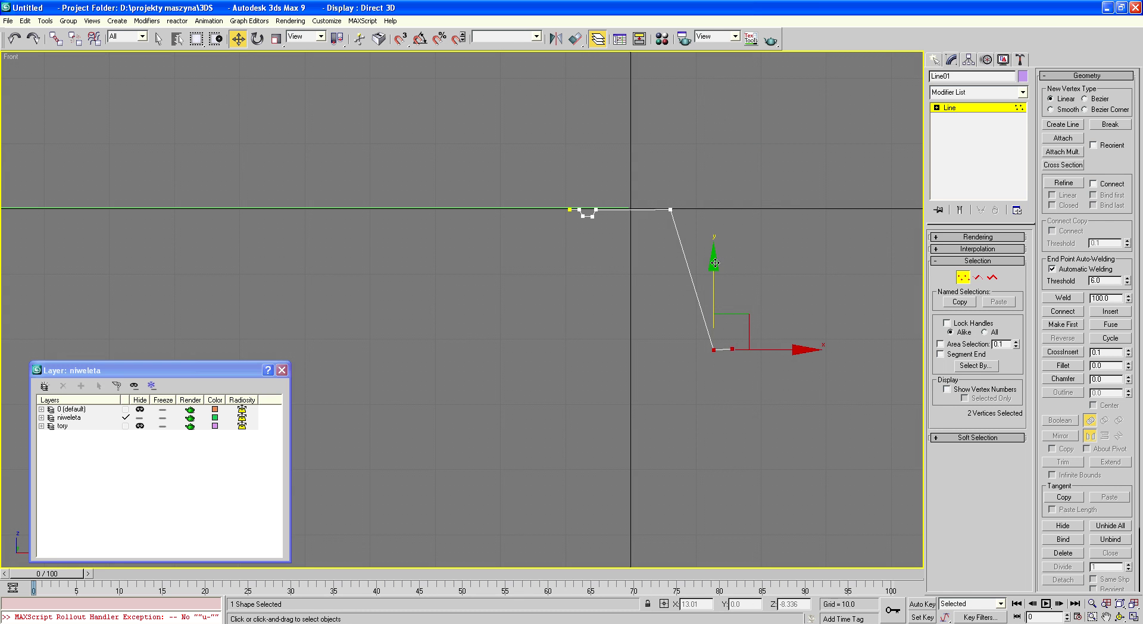
left_click_drag(714, 263, 732, 199)
left_click(702, 356)
Extend Line01 from its end vertex with a second ditch and a final point to the right
scroll(768, 274, "up", 5)
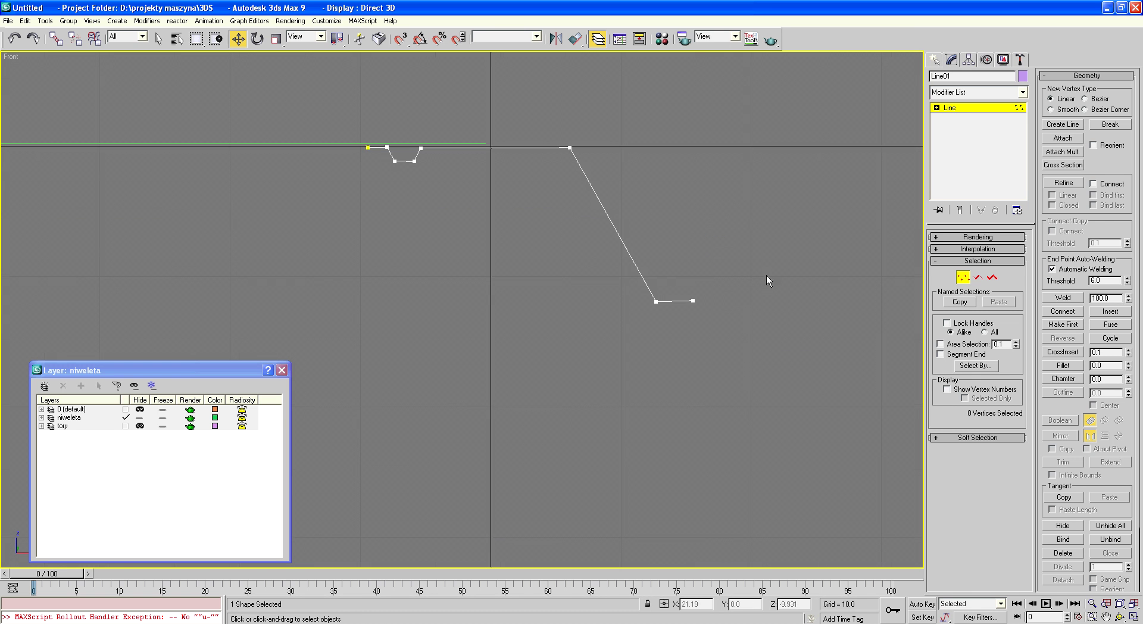
left_click(694, 300)
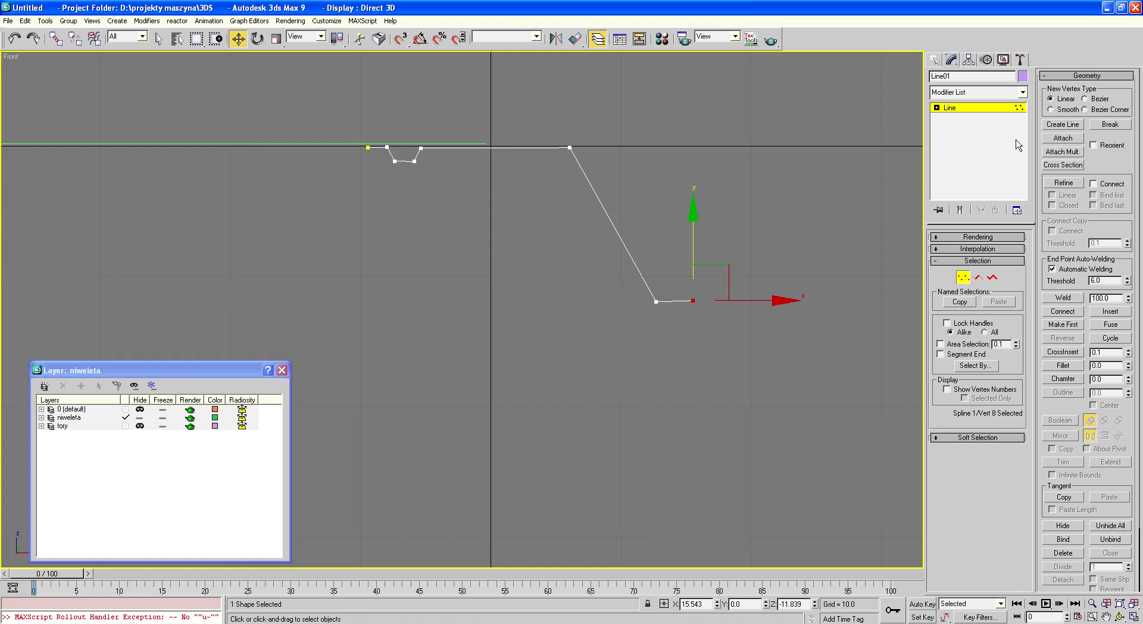
left_click(1067, 125)
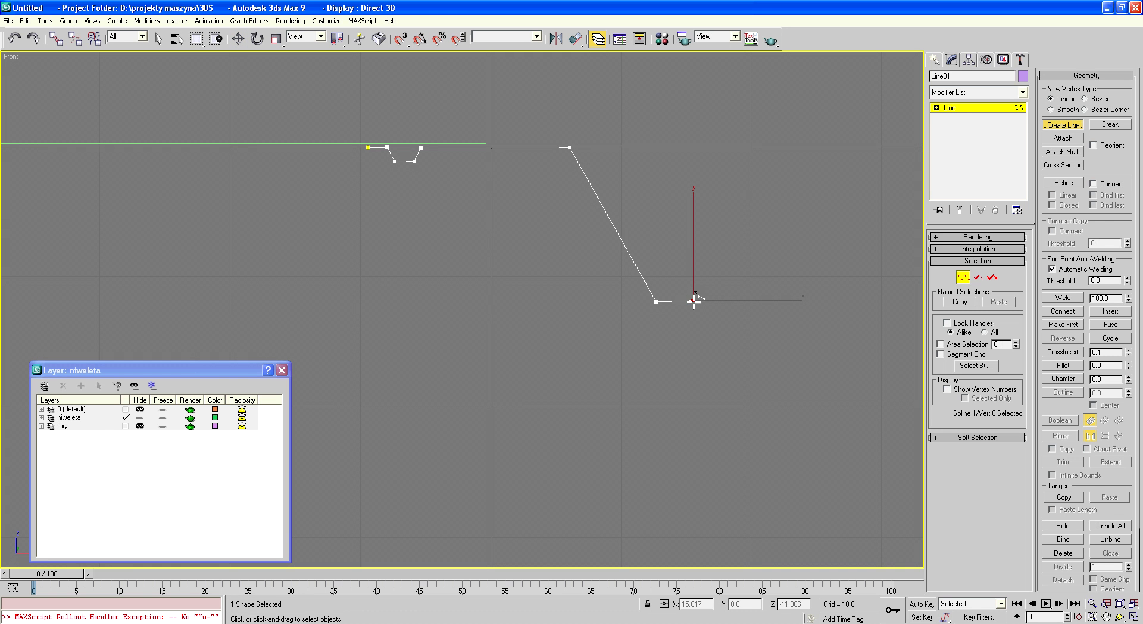
left_click(693, 300)
left_click(708, 334)
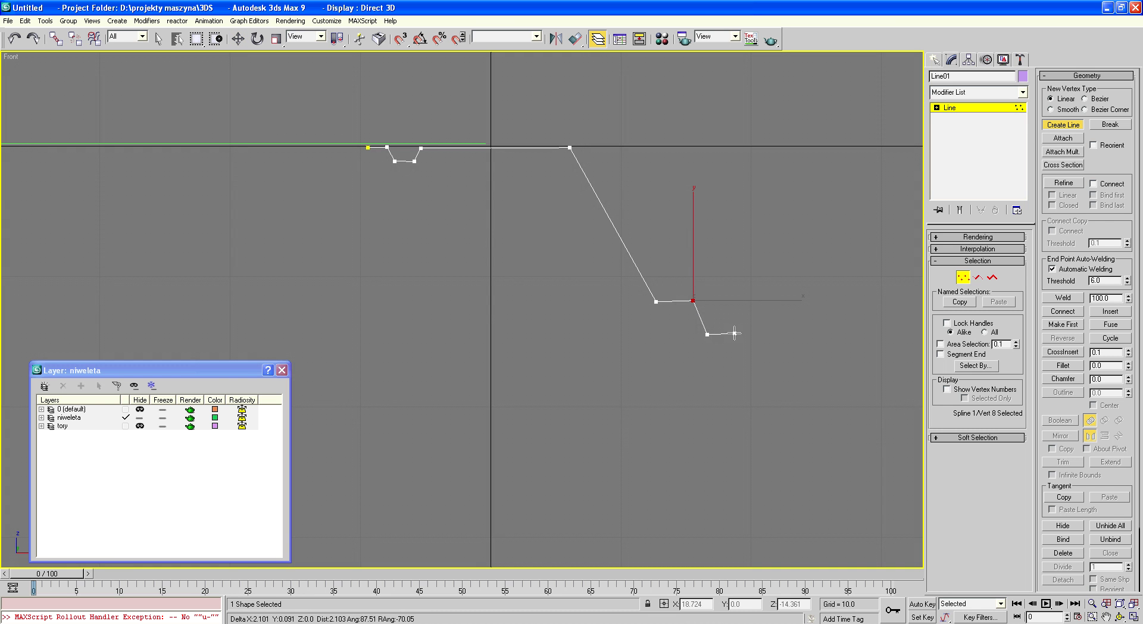
left_click(735, 334)
left_click(748, 301)
left_click(779, 300)
right_click(863, 286)
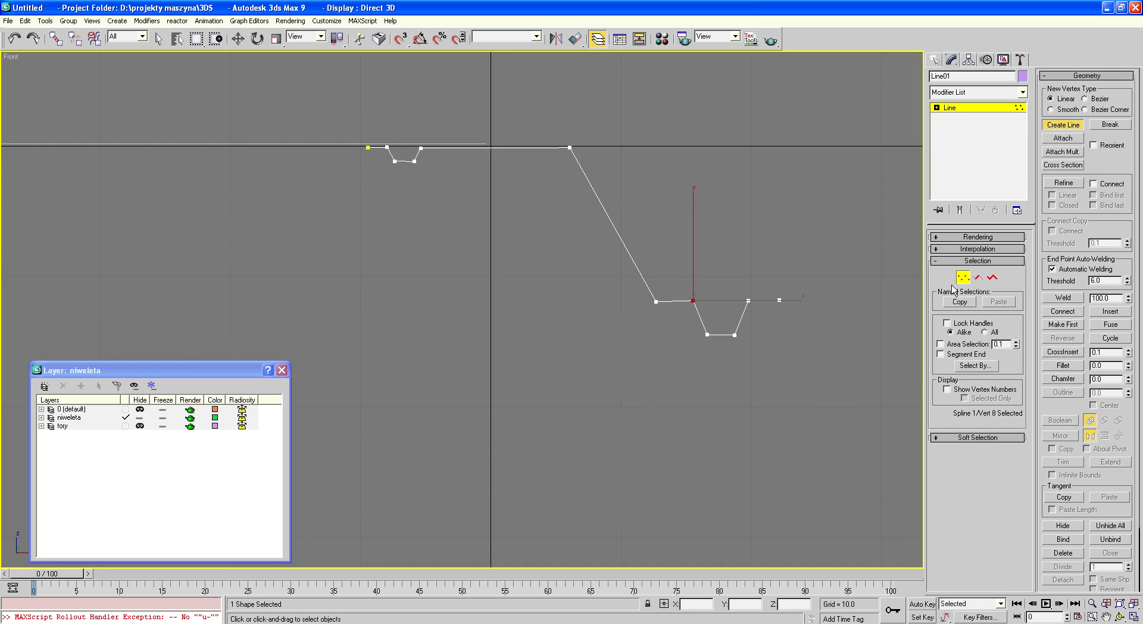
left_click(160, 39)
Raise the ditch's right rim vertex to the ground line and zero the slope-top vertex height
left_click(459, 222)
scroll(431, 170, "up", 3)
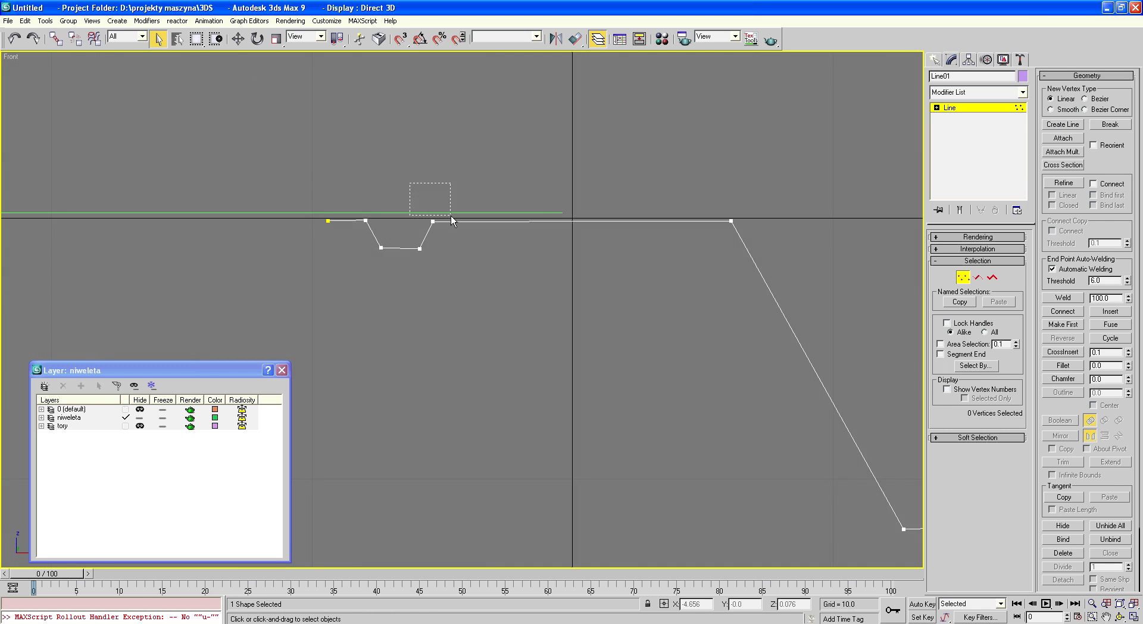
left_click_drag(410, 183, 451, 215)
left_click(238, 39)
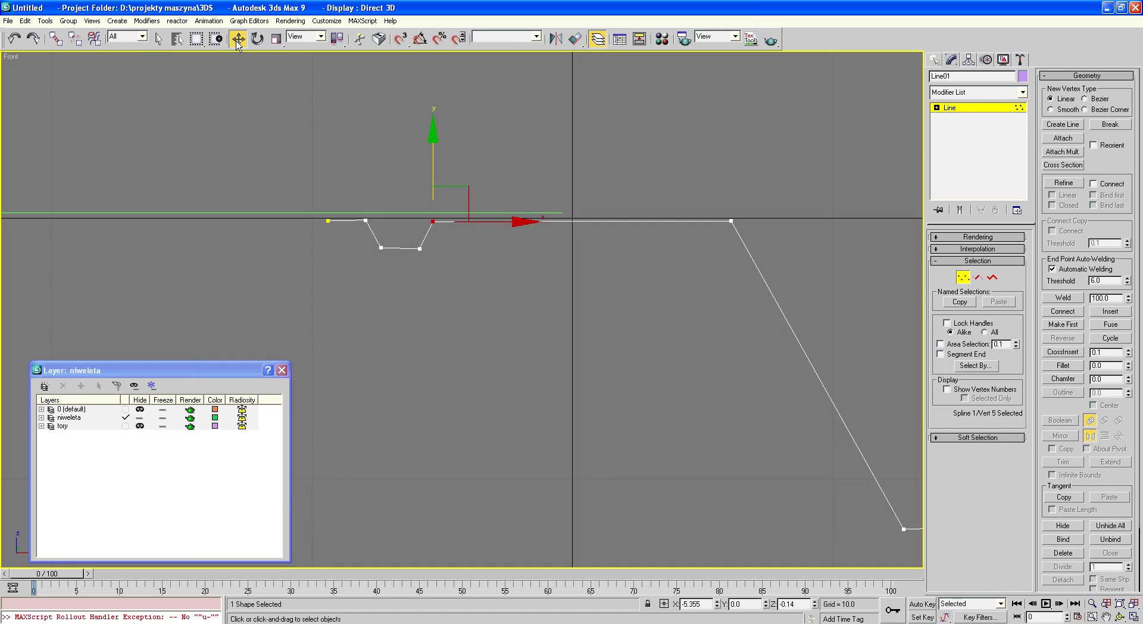
left_click_drag(813, 608, 816, 586)
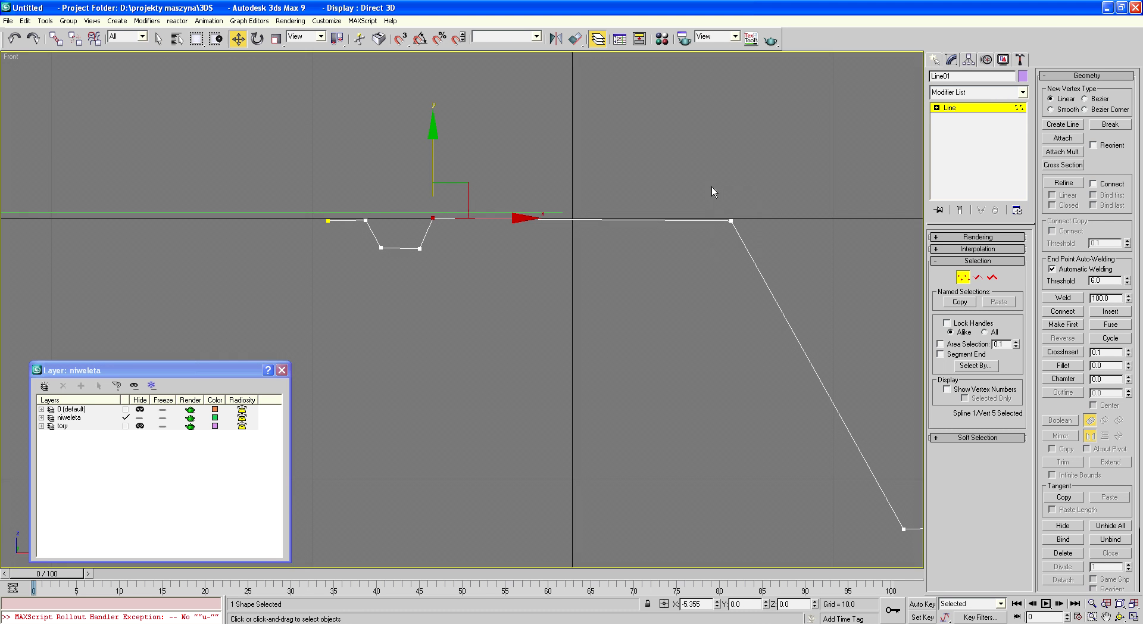
left_click_drag(712, 189, 751, 235)
right_click(815, 607)
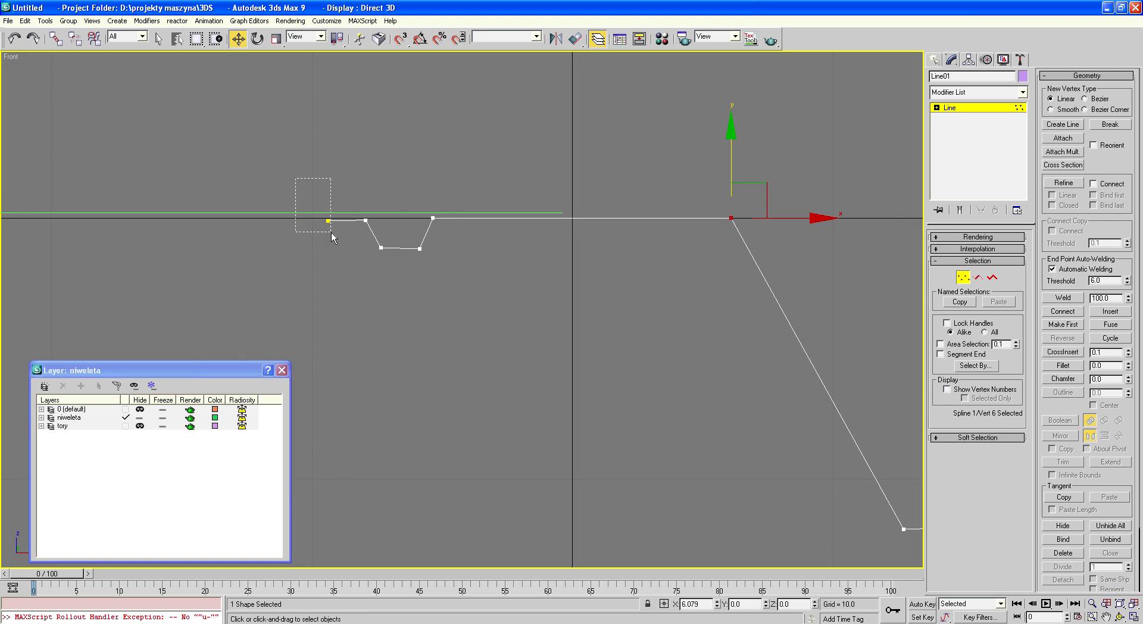
Reset the profile's second vertex to height 0, deselect, and view the reference drawing
left_click_drag(352, 242, 352, 242)
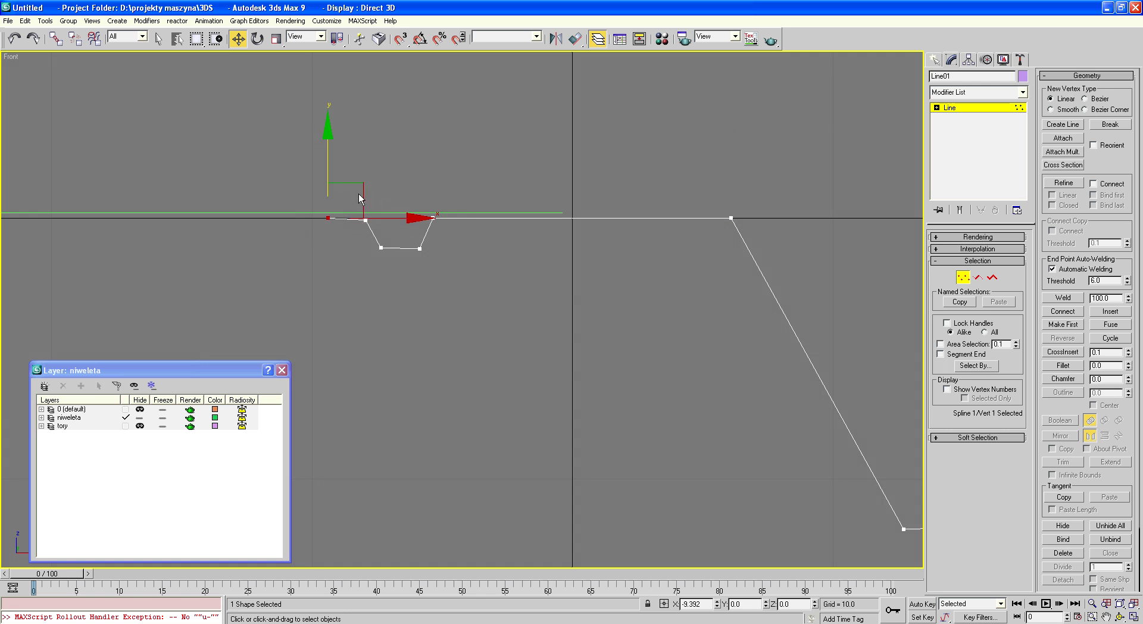
left_click(365, 220)
right_click(815, 607)
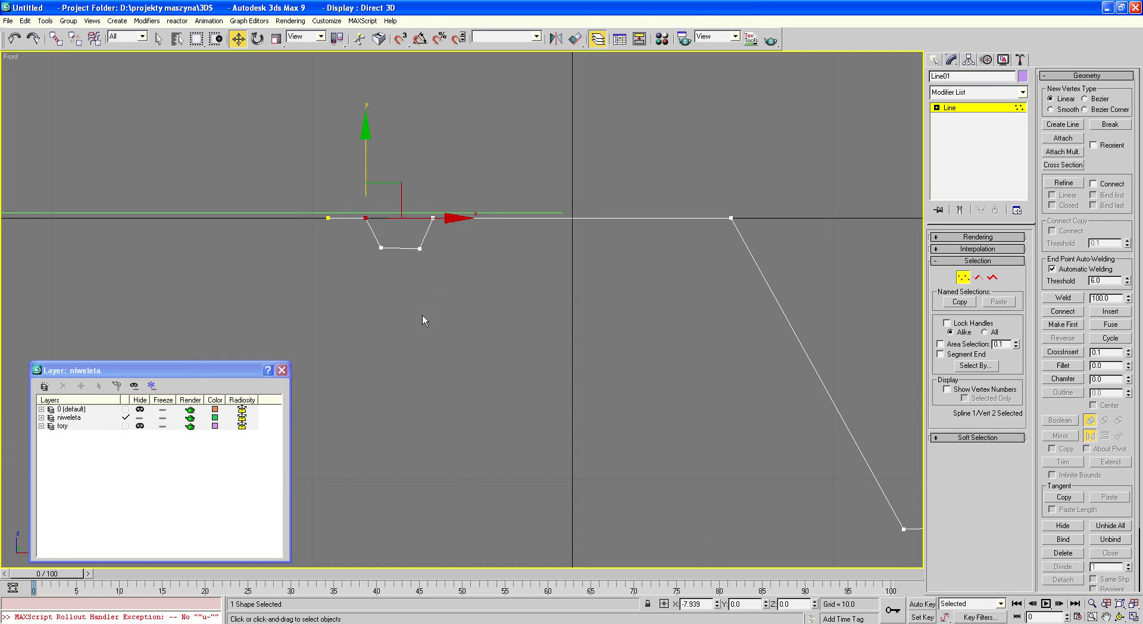
left_click(469, 271)
key("alt+Tab")
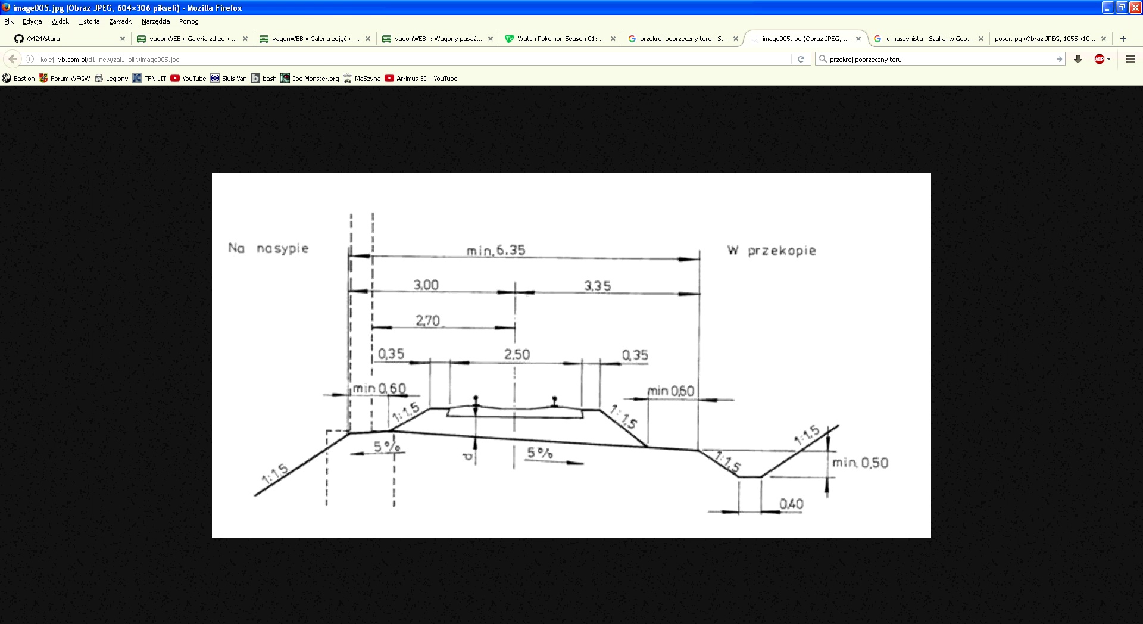
Cycle through the open windows, from the reference drawing back to the 3ds Max profile view
key("alt+Tab")
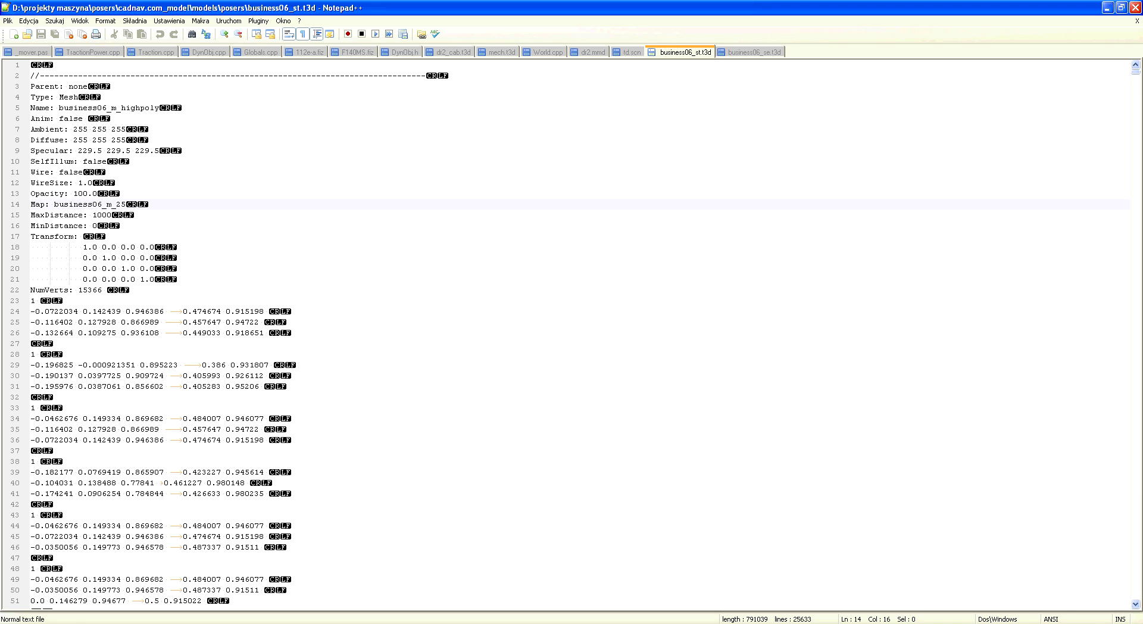
key("alt+Tab")
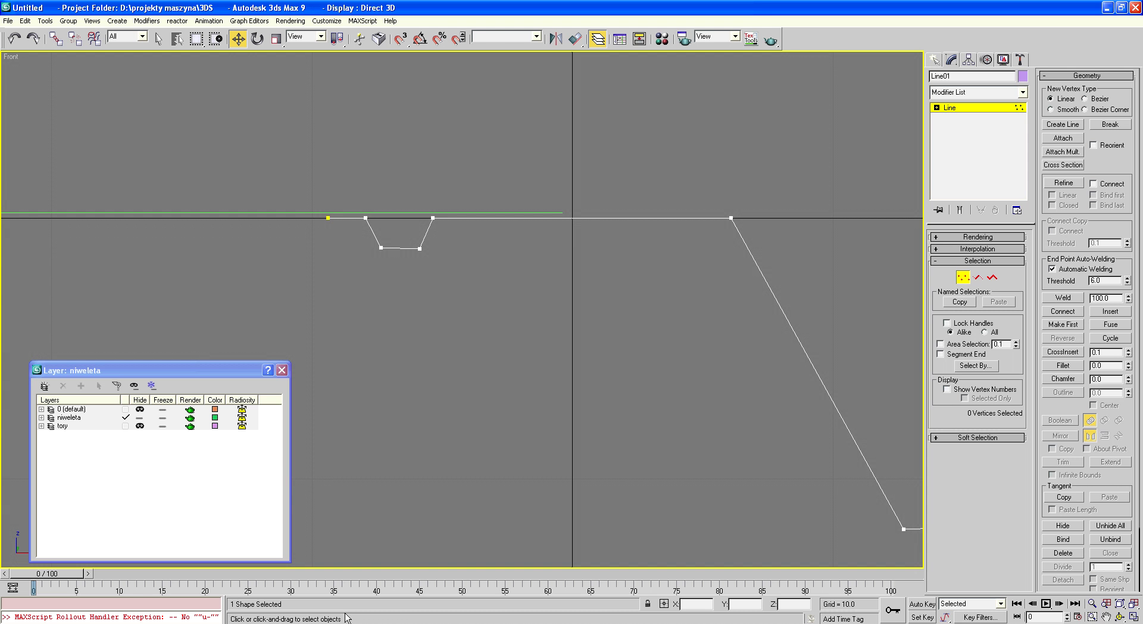
Set the dip's right rim vertex X to -3.4 and the slope-start vertex X to 3.4
left_click_drag(426, 191, 455, 235)
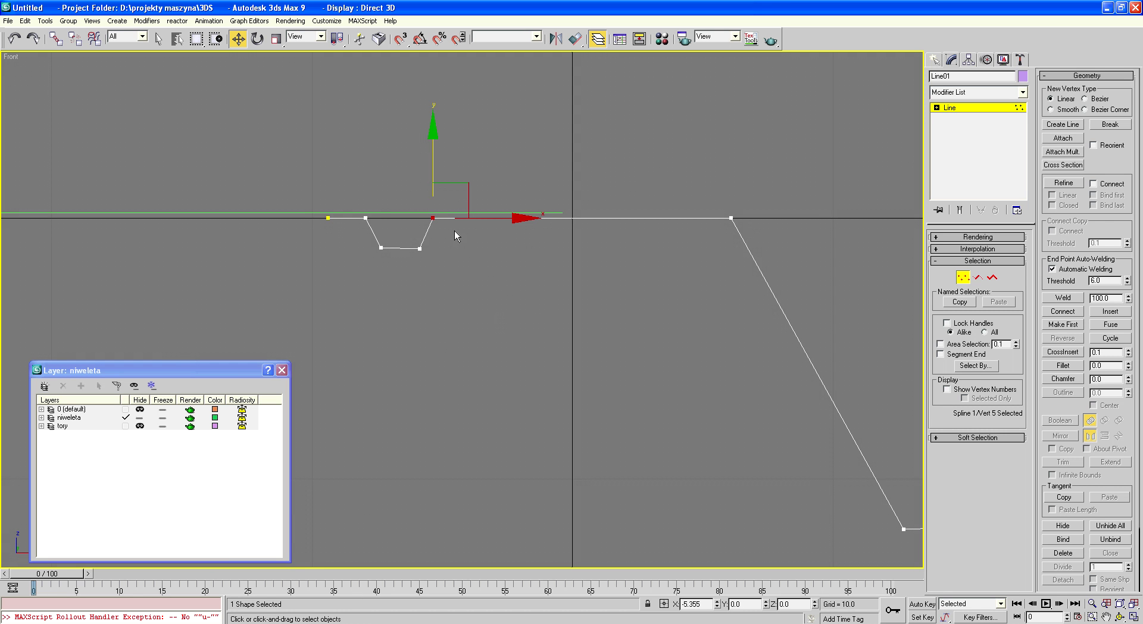
double_click(690, 605)
type("3.4")
key("Return")
left_click(731, 217)
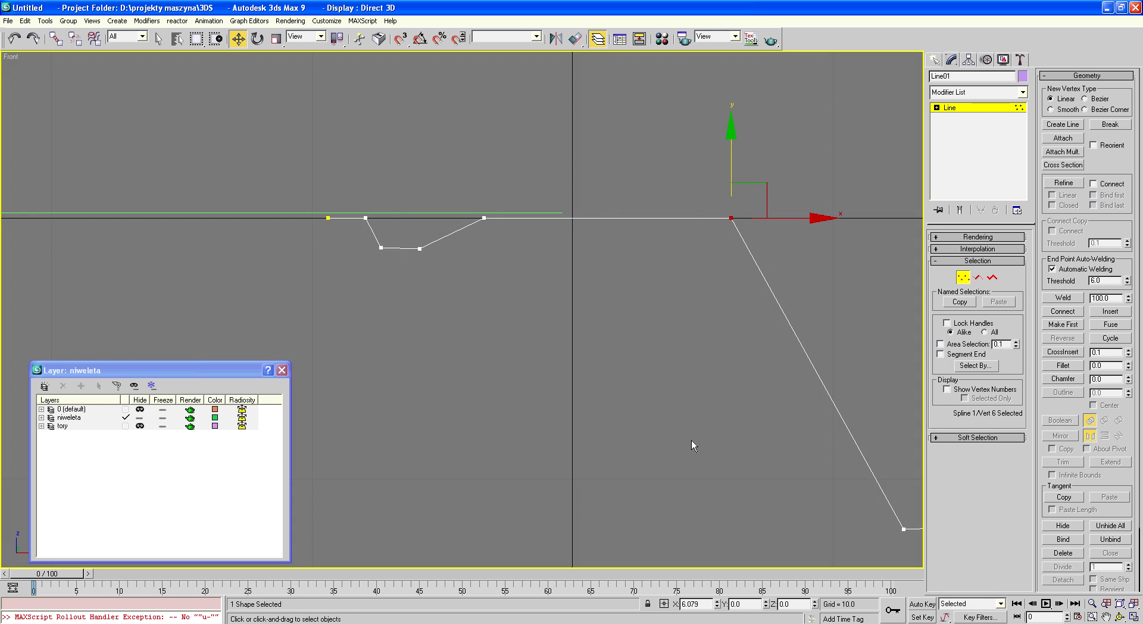
left_click_drag(704, 606, 676, 599)
type("3.4")
key("Return")
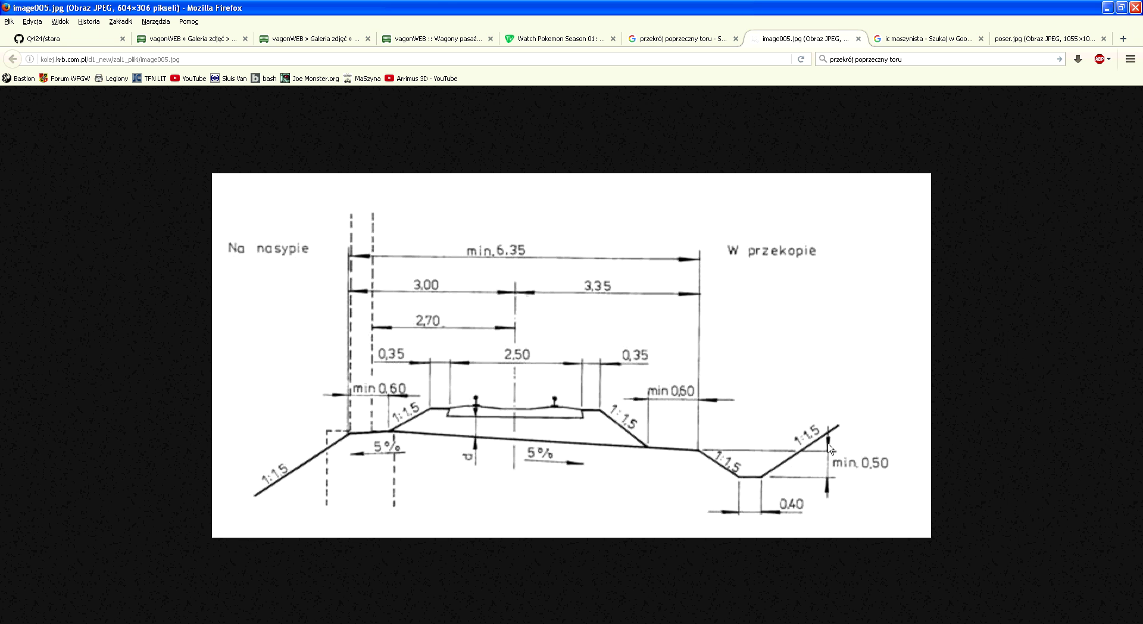
Raise both bottom vertices of the dip to height Z -0.5
key("alt+Tab")
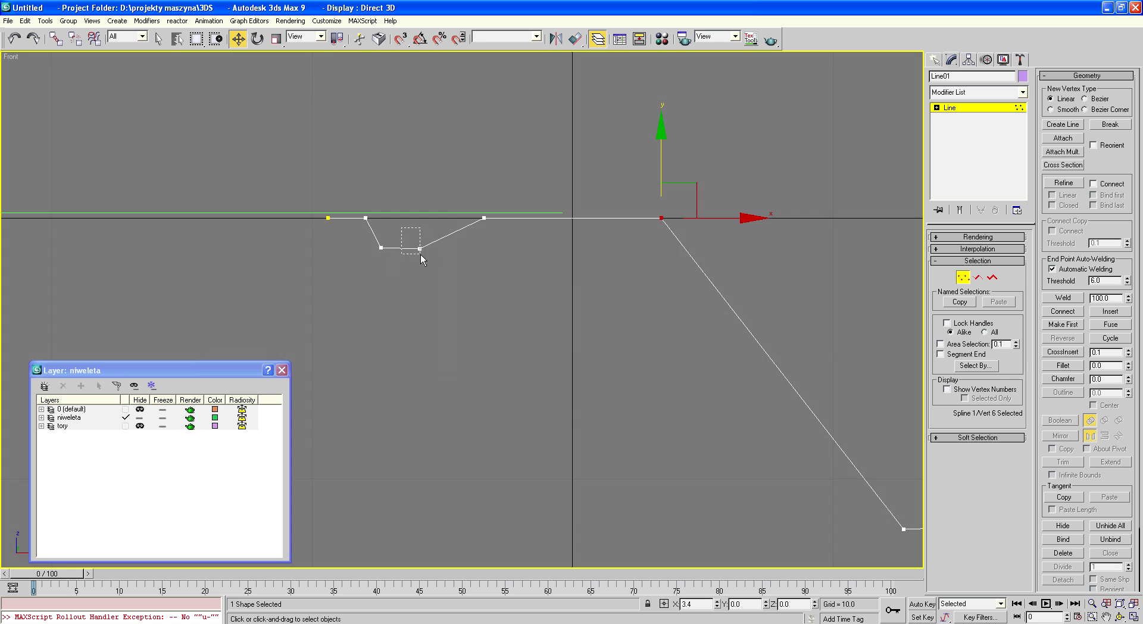
left_click(420, 249)
left_click_drag(803, 603, 781, 605)
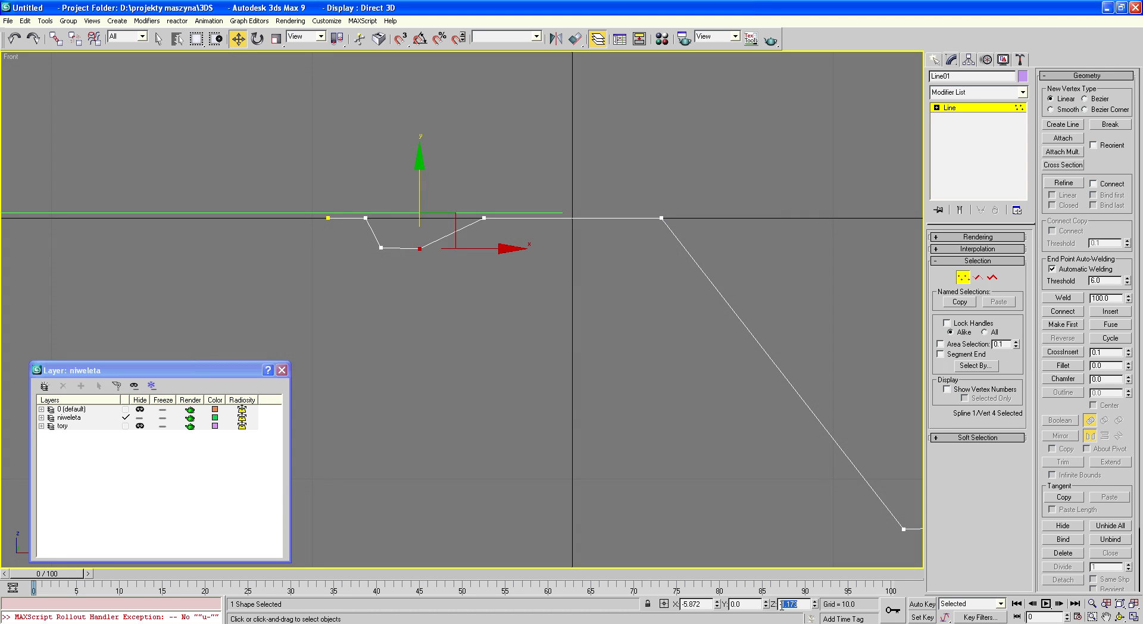
type("-0.5")
key("Return")
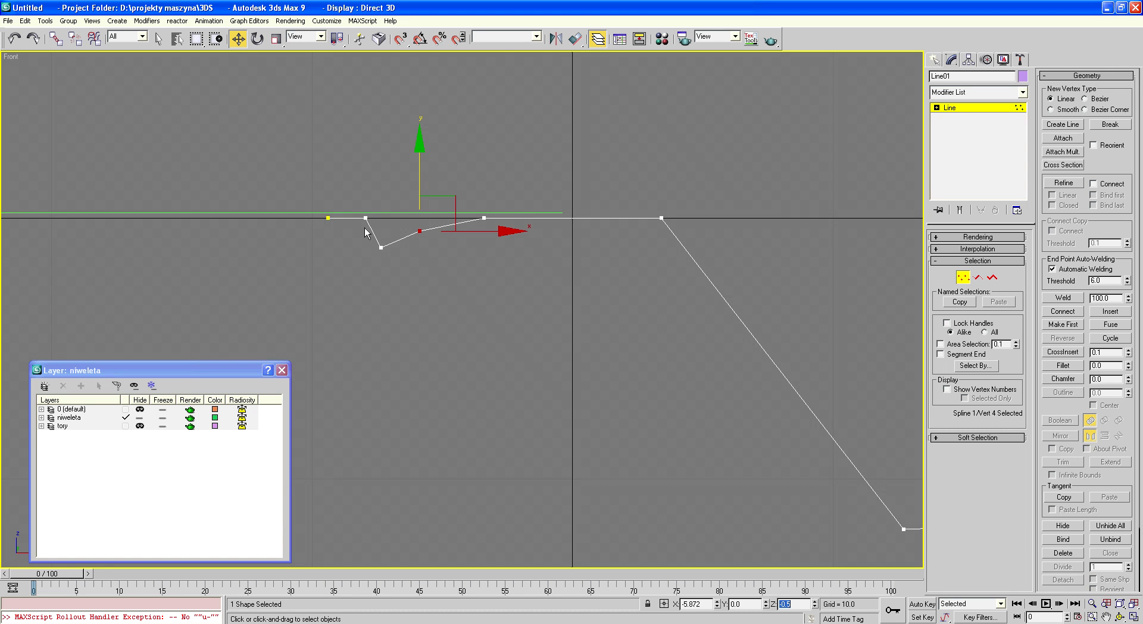
left_click(381, 248)
left_click_drag(802, 603, 782, 602)
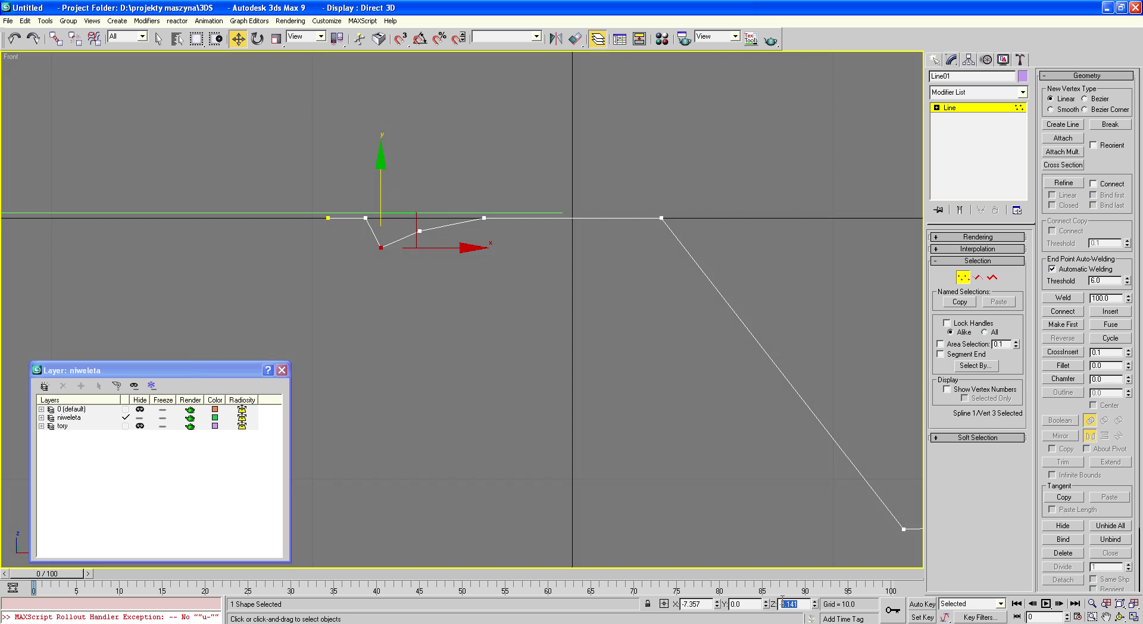
type("-0.5")
key("Return")
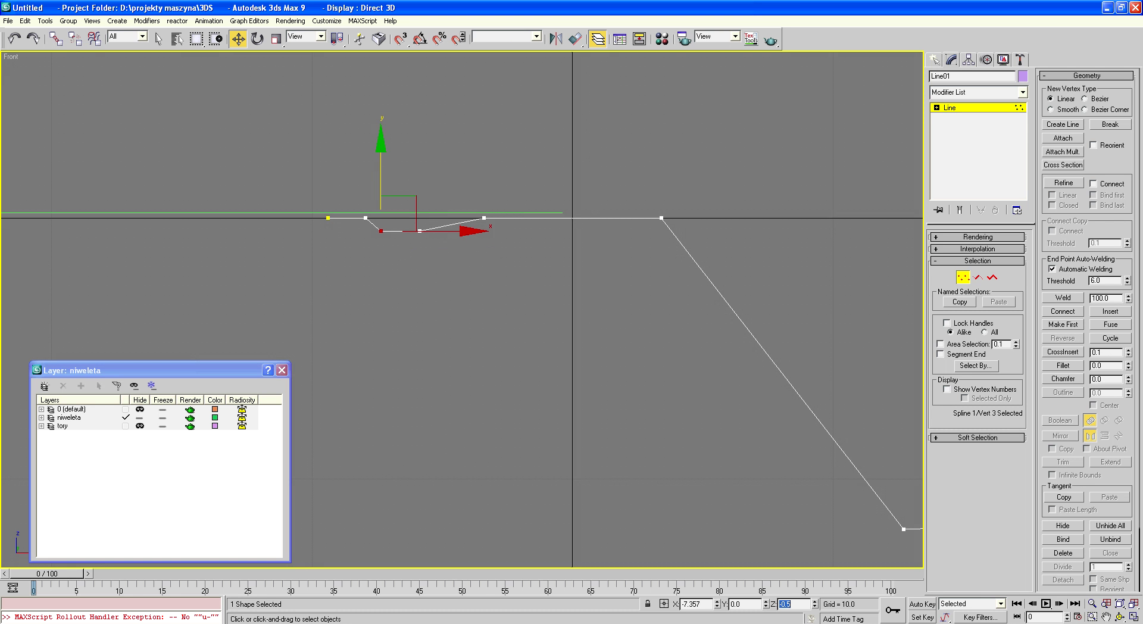
Move the dip's right bottom vertex to X -4.15, then compare with the reference drawing
left_click(484, 218)
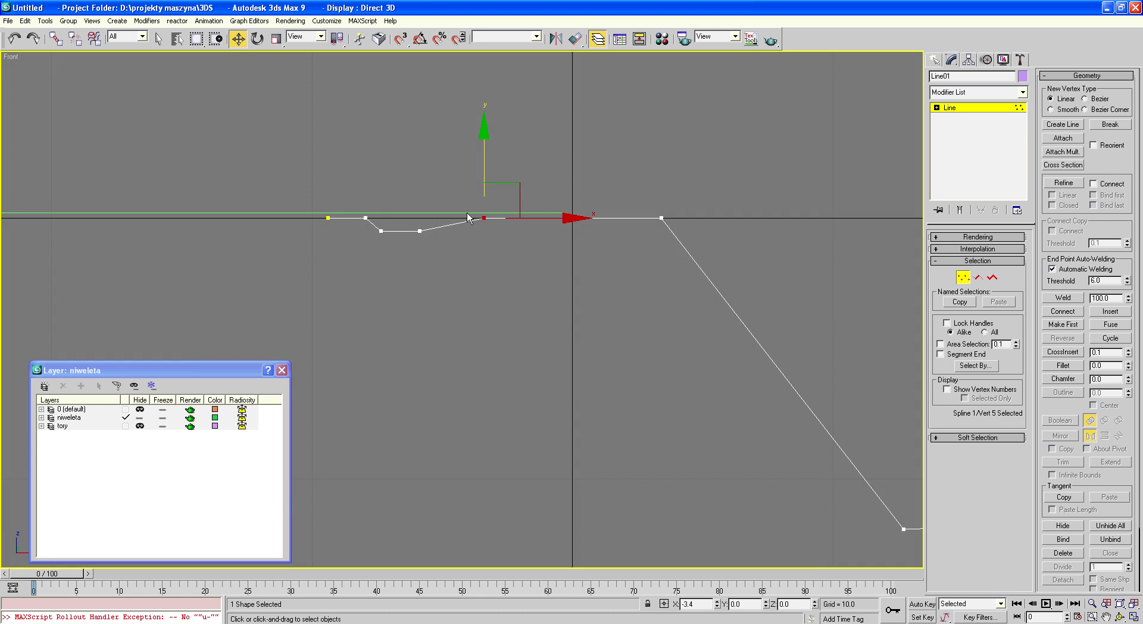
left_click(419, 230)
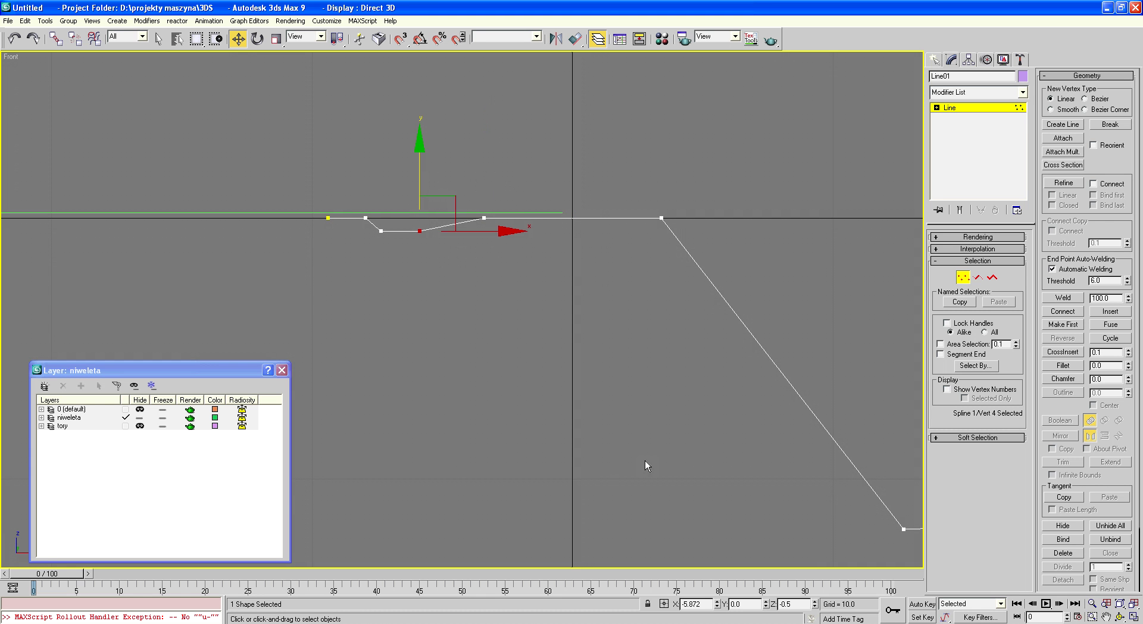
left_click(691, 604)
type("-4.15")
key("Return")
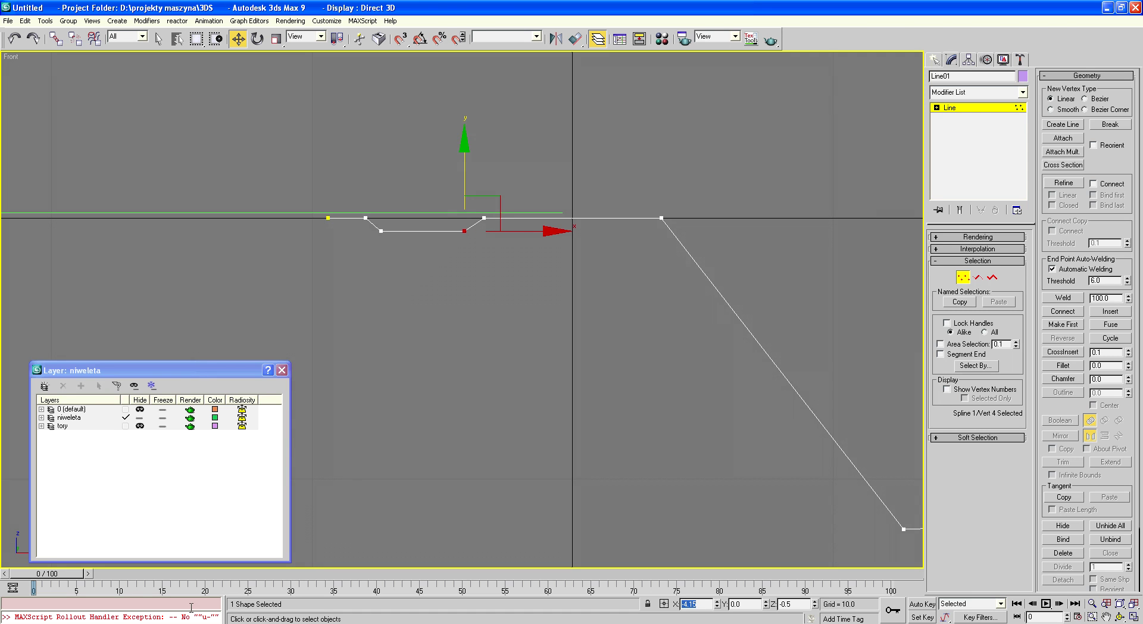
key("alt+Tab")
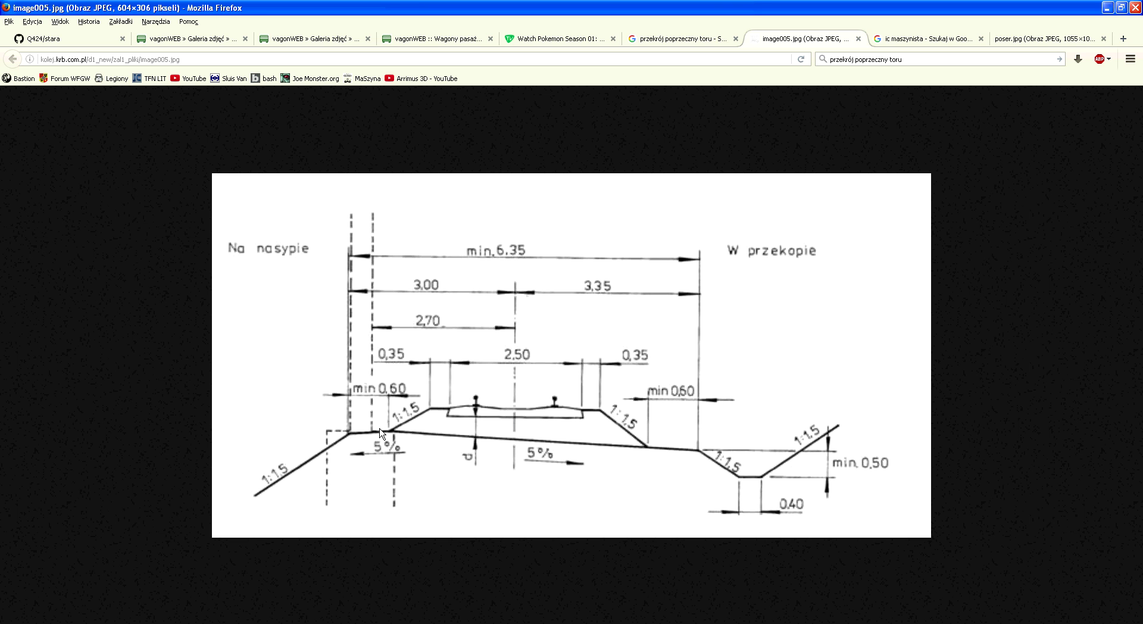
After rechecking the reference, move the dip's left bottom vertex to X -4.55
key("alt+Tab")
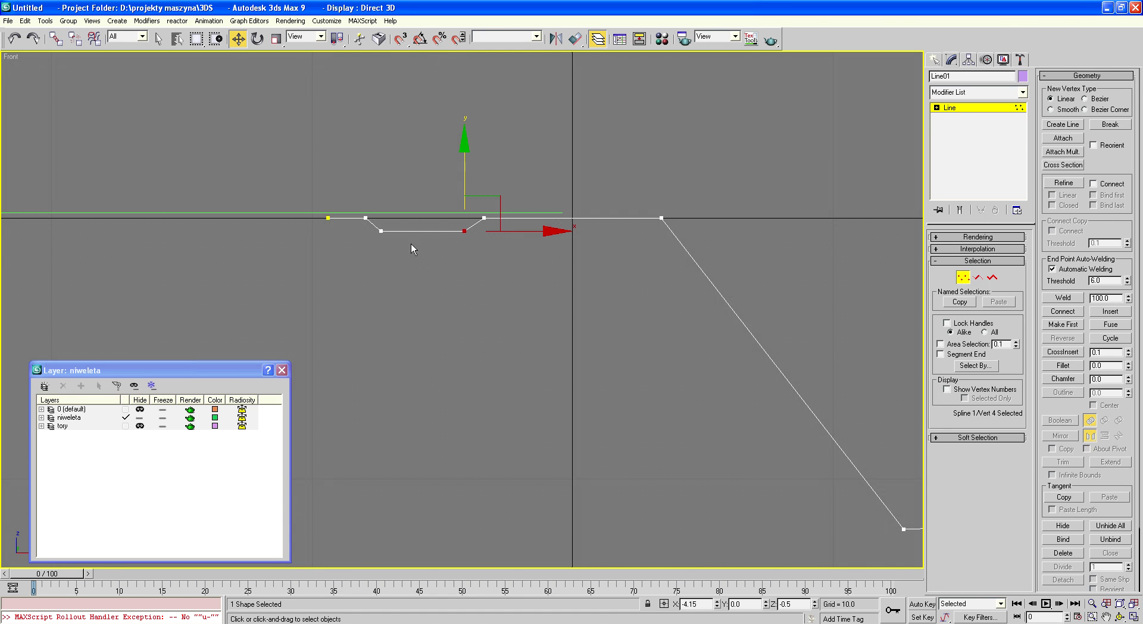
key("alt+Tab")
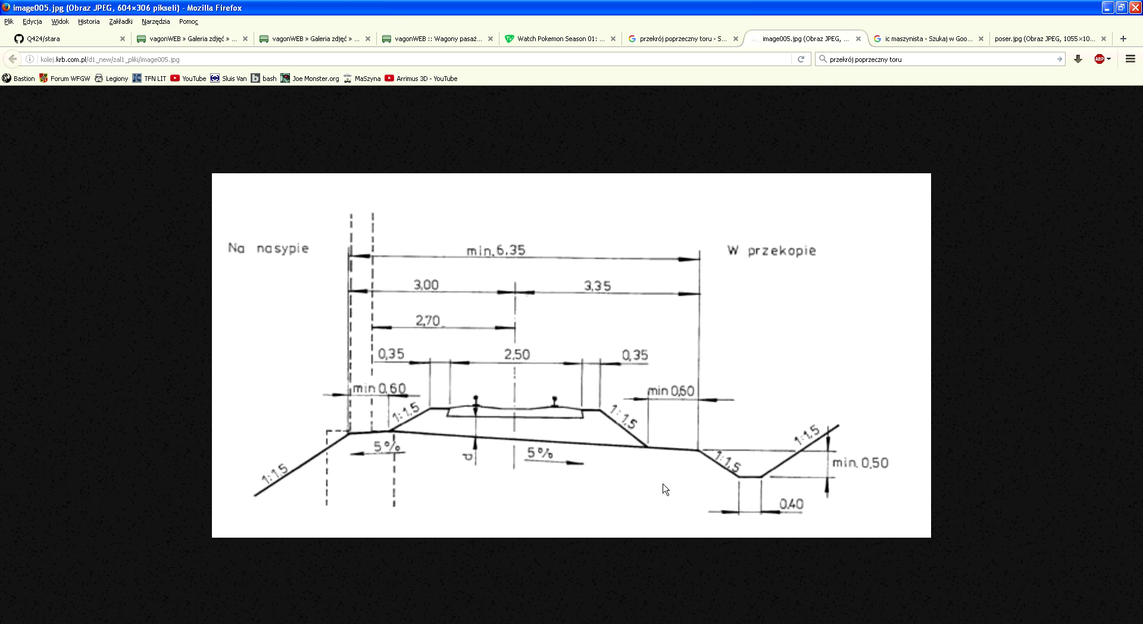
key("alt+Tab")
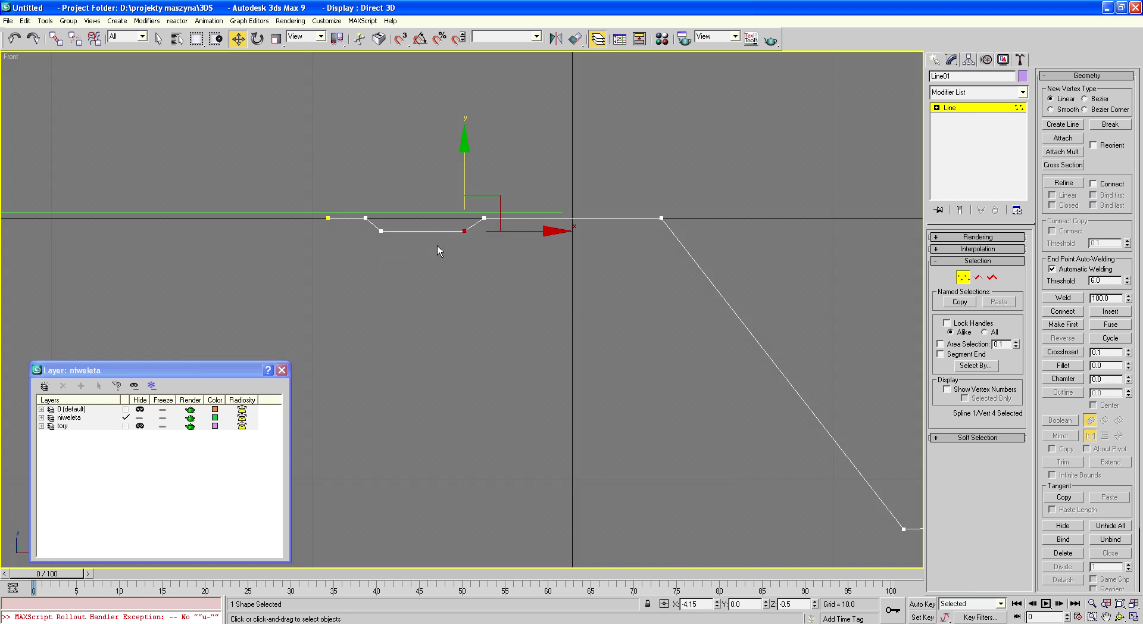
left_click_drag(399, 264, 374, 226)
type("-7.357")
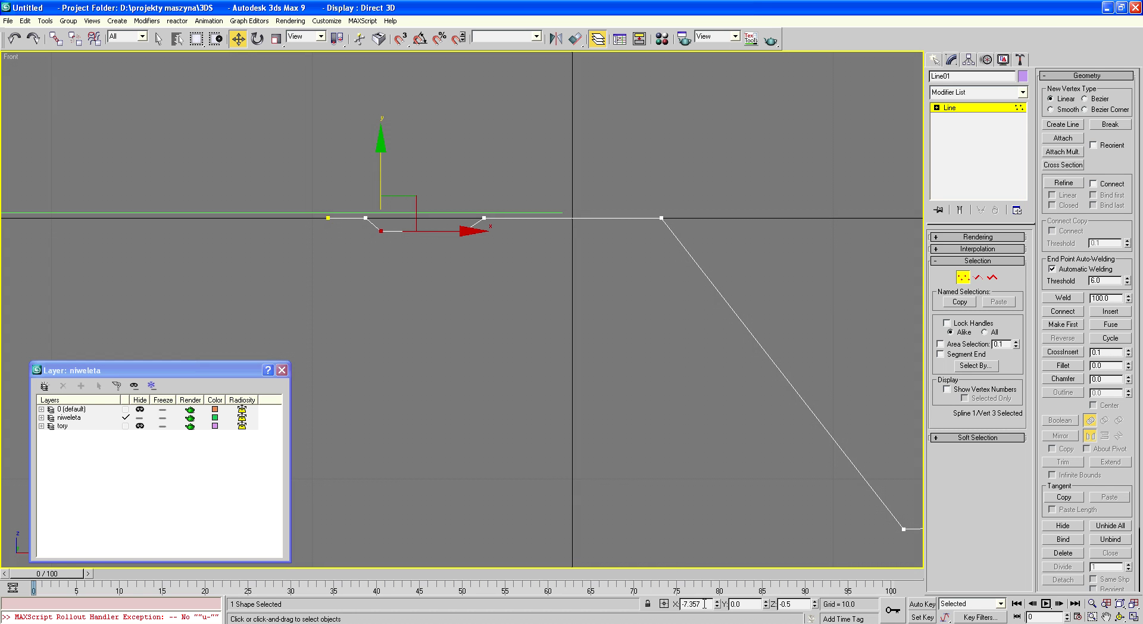
left_click_drag(704, 603, 684, 604)
type("-4")
key("Return")
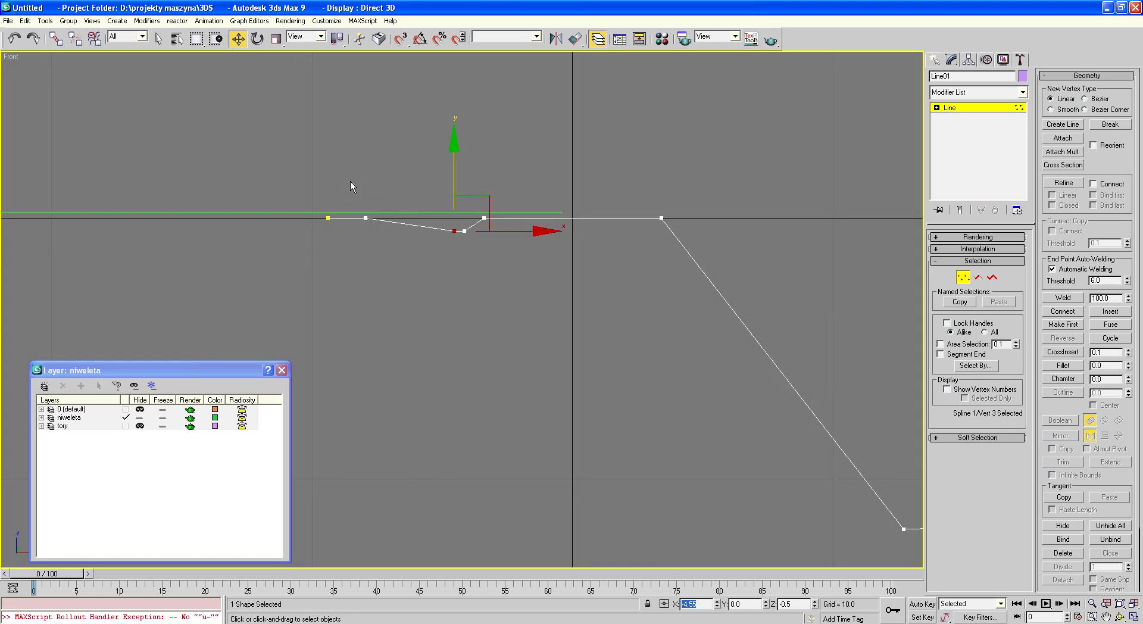
Shift the dip's left rim vertex inward by entering 5.4 in its X field
left_click_drag(350, 181, 380, 236)
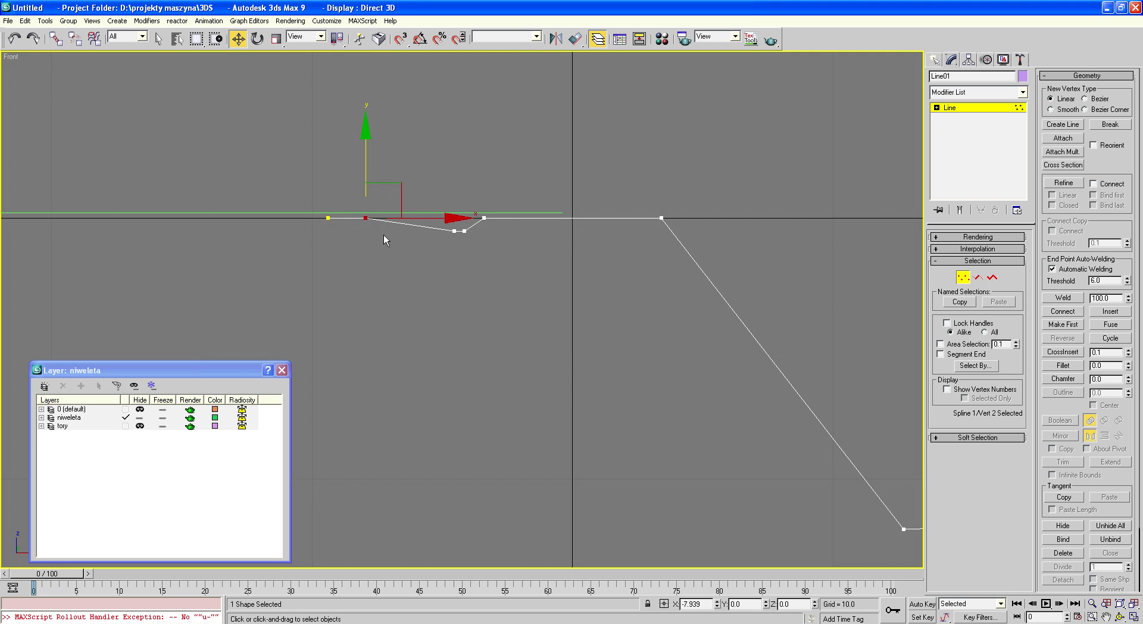
left_click_drag(501, 263, 461, 230)
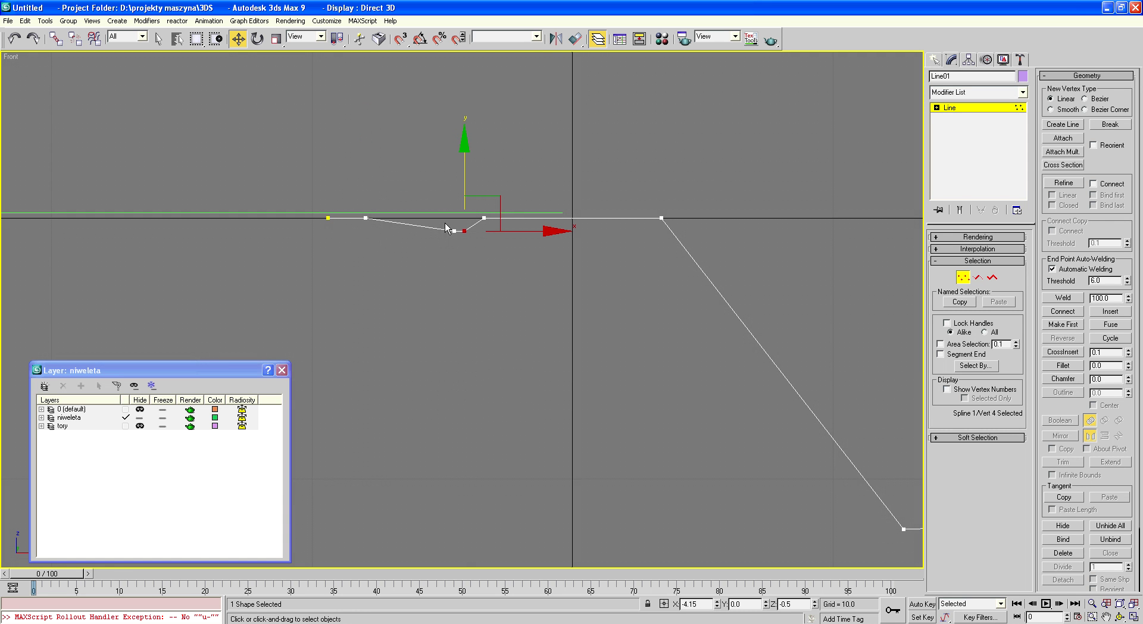
left_click_drag(441, 216, 457, 240)
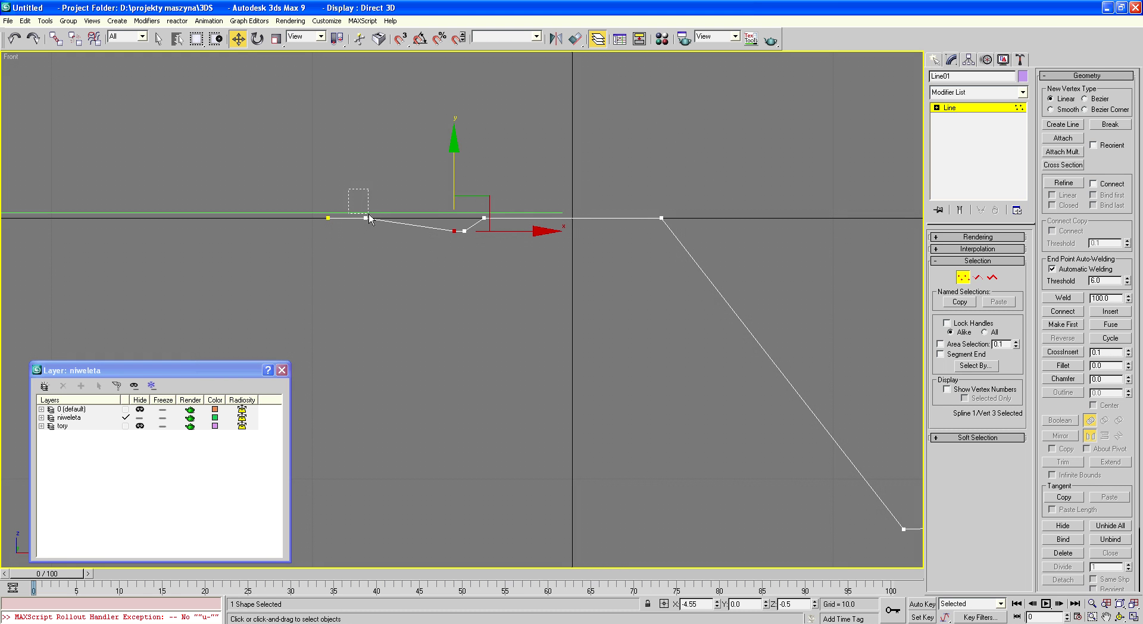
left_click_drag(353, 192, 374, 225)
left_click_drag(705, 605, 685, 602)
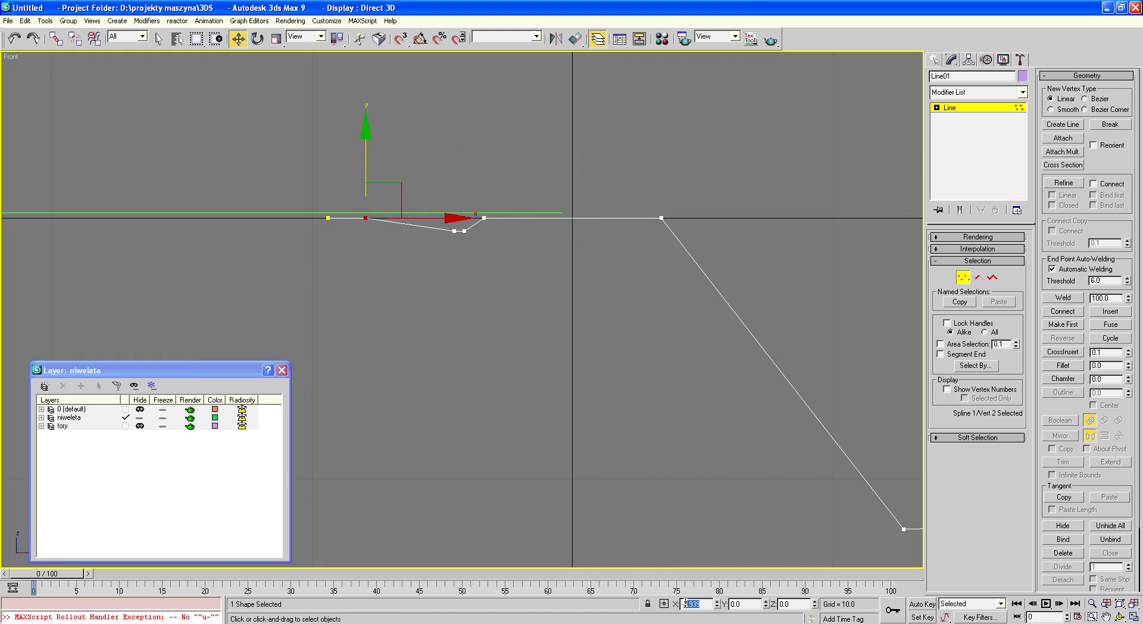
type("5.4")
key("Return")
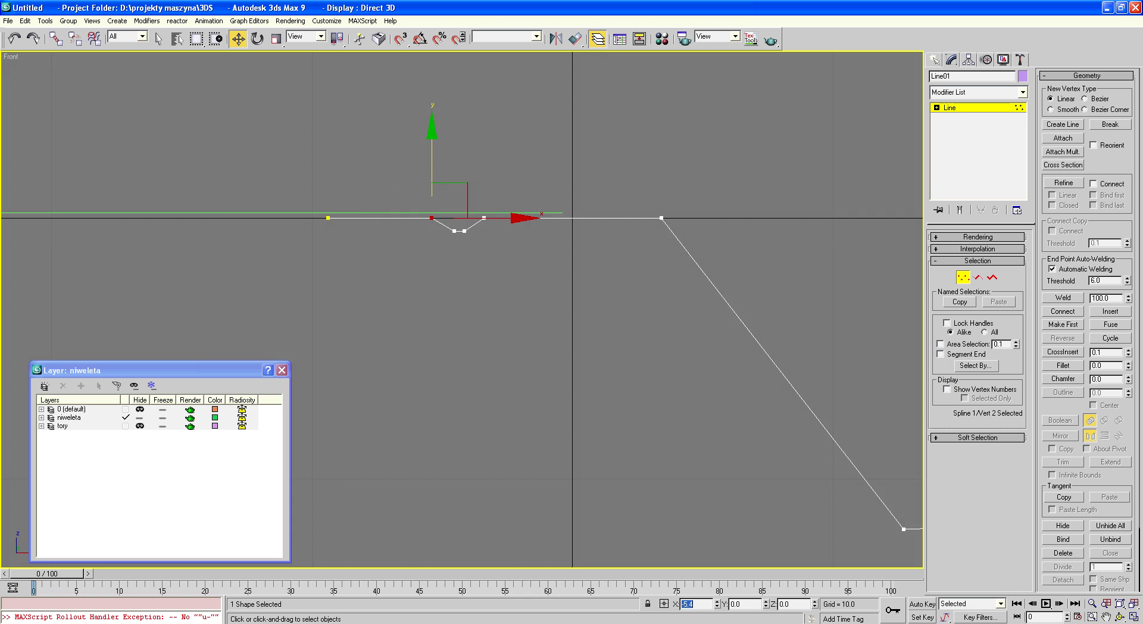
left_click(328, 218)
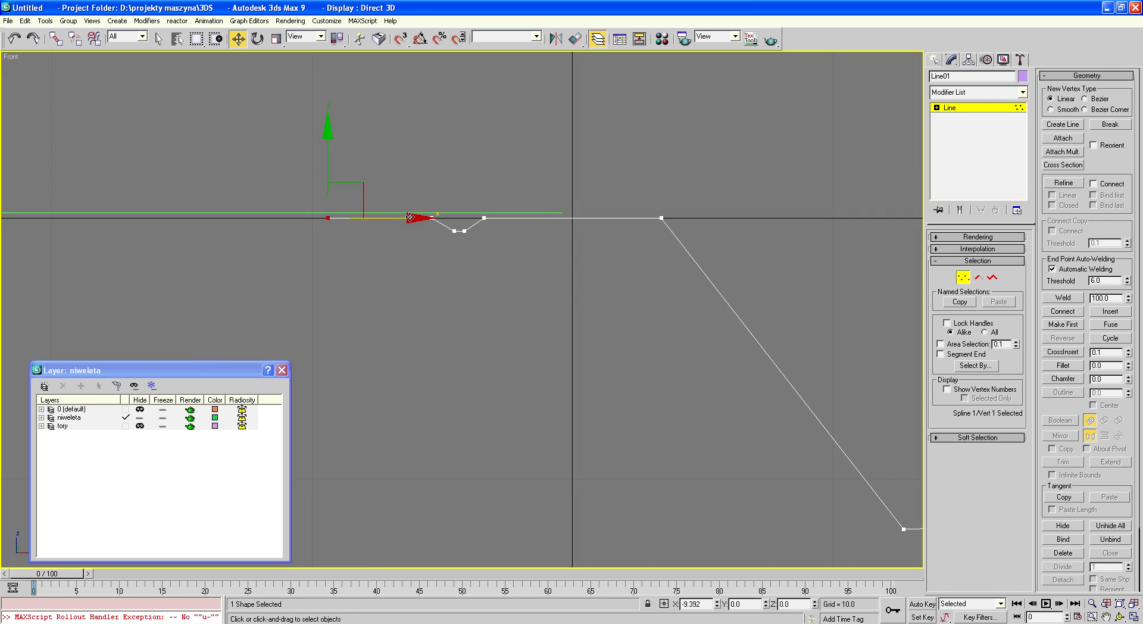
Set the vertex at the foot of the slope to height 6
left_click(452, 247)
scroll(445, 207, "up", 3)
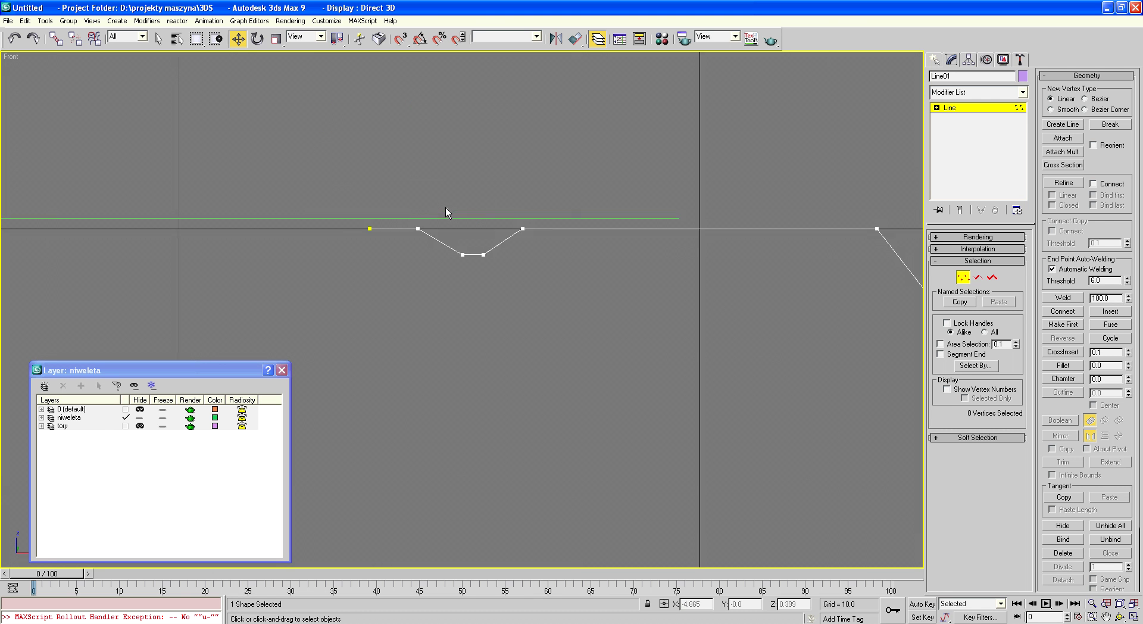
scroll(428, 219, "up", 2)
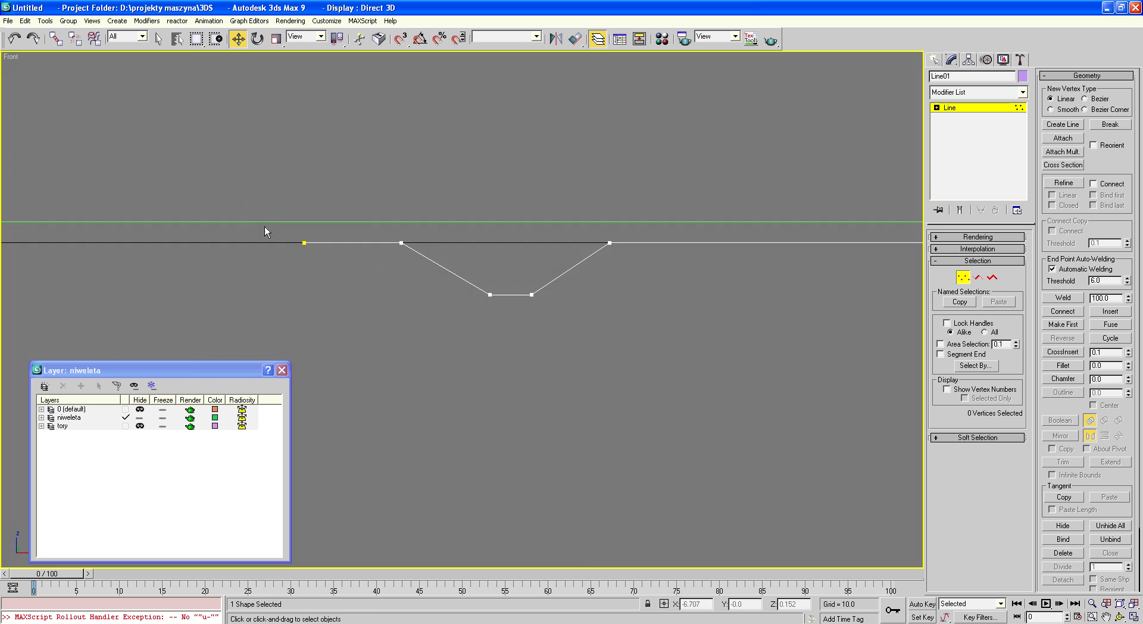
left_click_drag(260, 205, 237, 209)
scroll(235, 214, "down", 7)
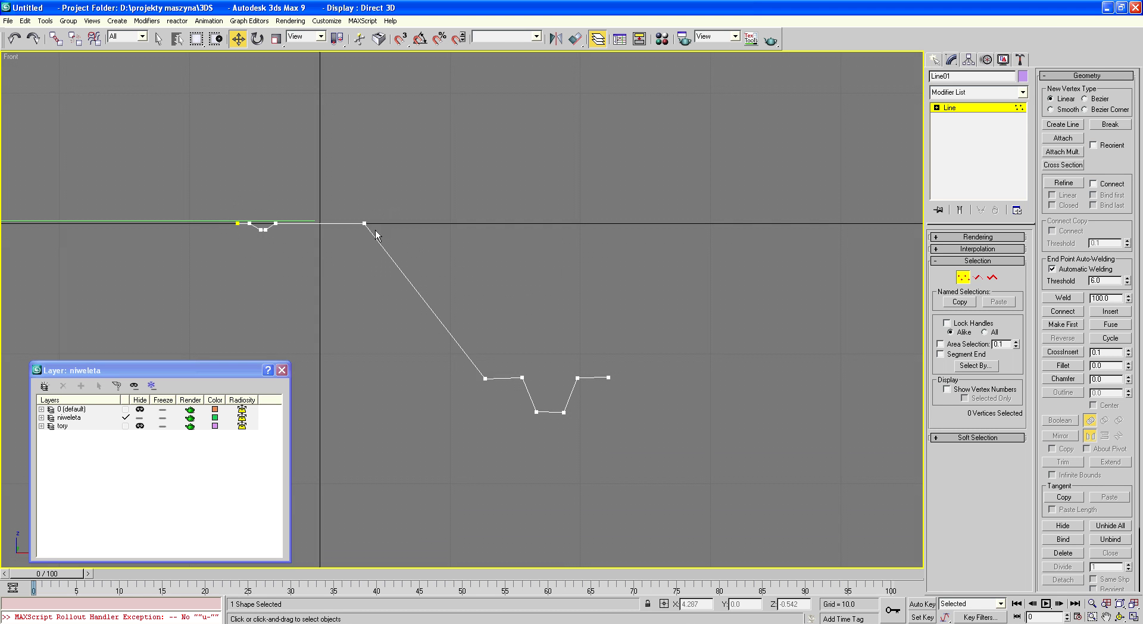
left_click(485, 378)
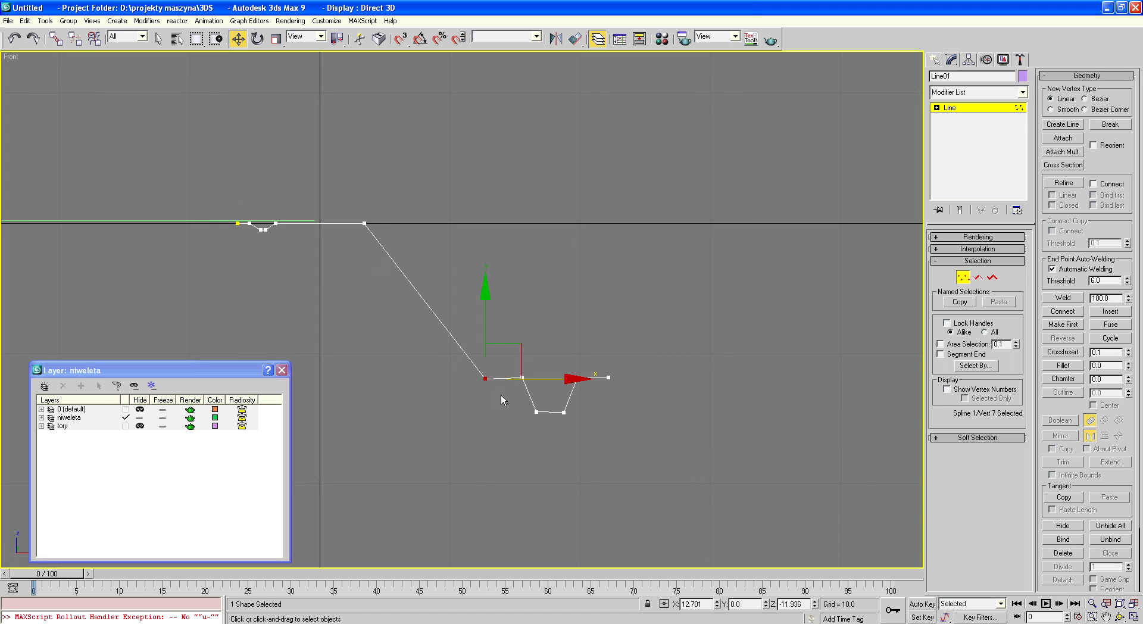
left_click(787, 603)
left_click(784, 604)
double_click(784, 604)
type("6")
key("Return")
Bring the lower slope vertex beside the middle one and weld the two into one
left_click_drag(348, 191, 385, 238)
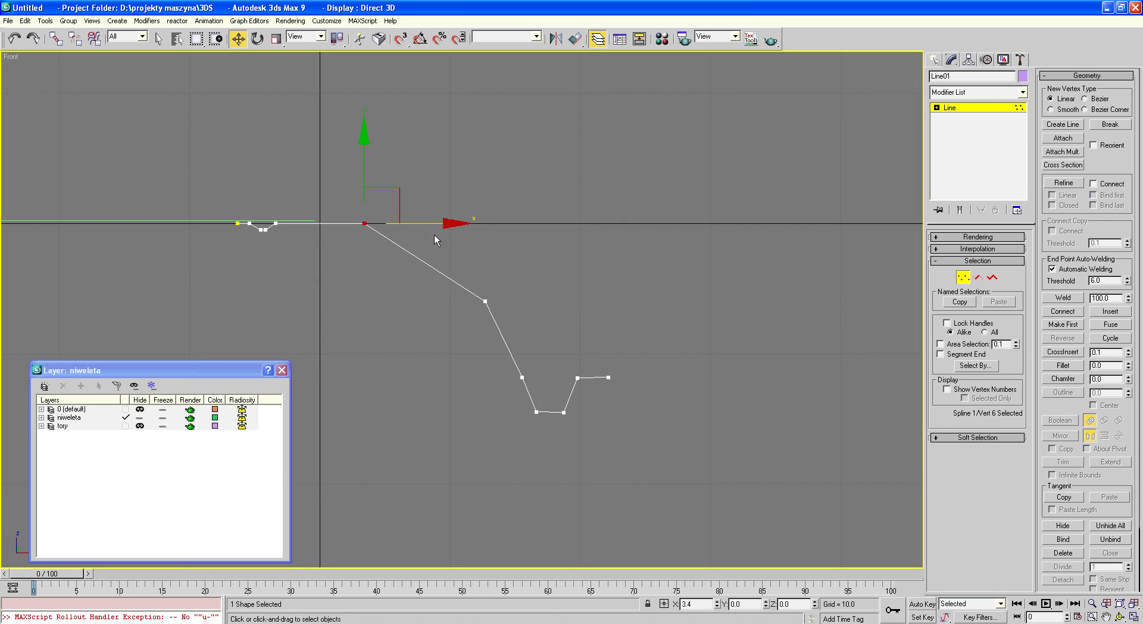
left_click_drag(474, 277, 520, 333)
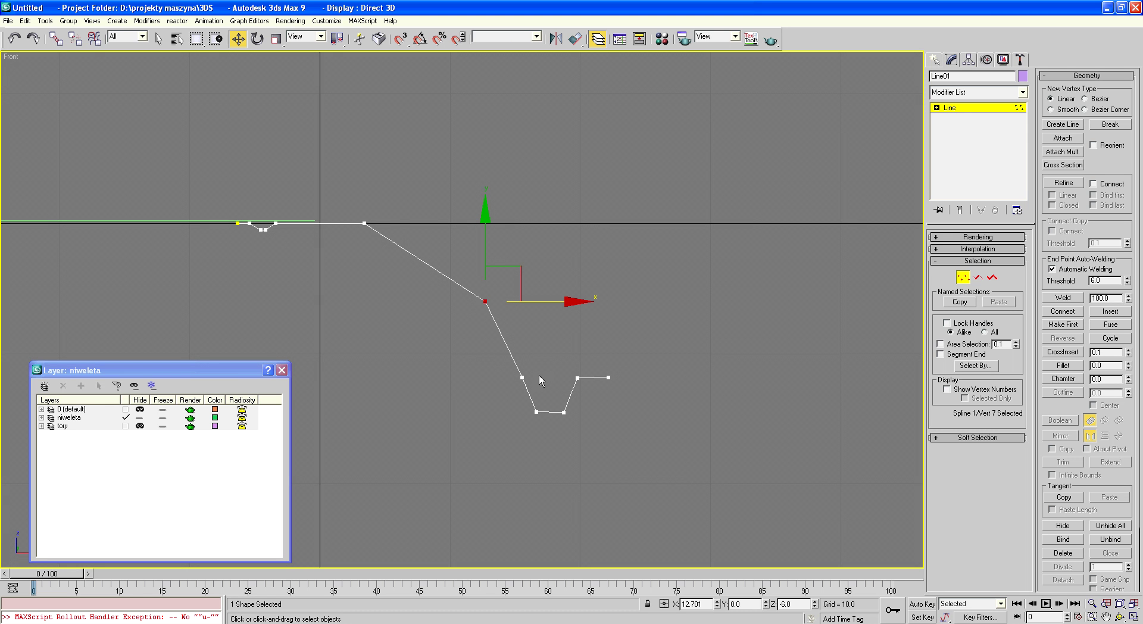
left_click_drag(539, 384, 538, 384)
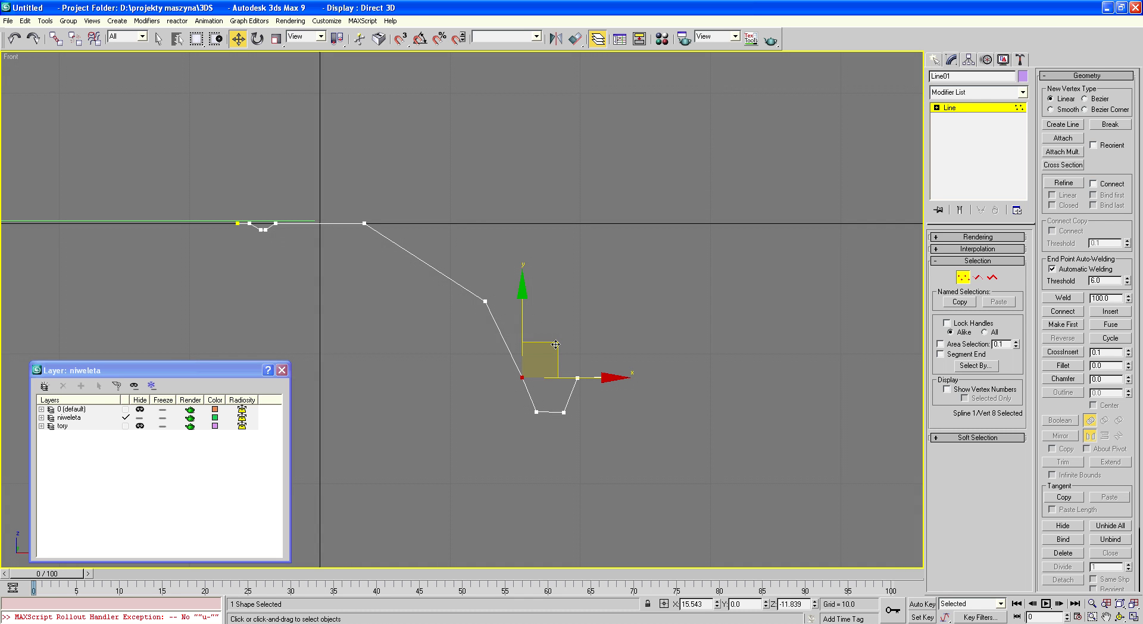
left_click_drag(556, 344, 526, 274)
scroll(478, 295, "up", 5)
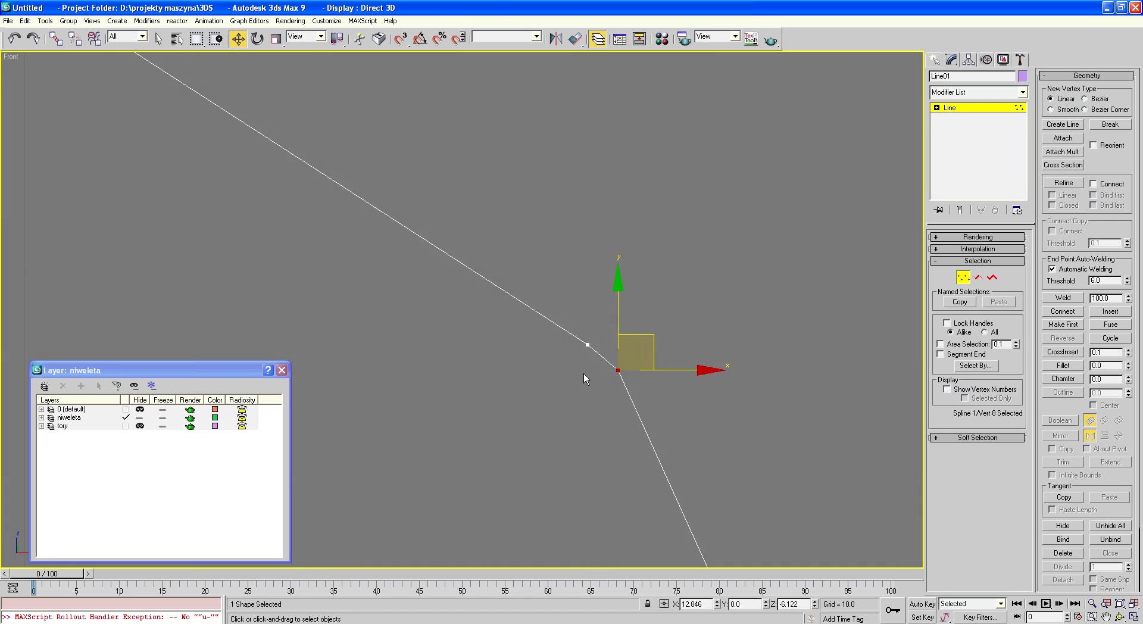
left_click_drag(645, 350, 640, 346)
left_click_drag(522, 284, 644, 414)
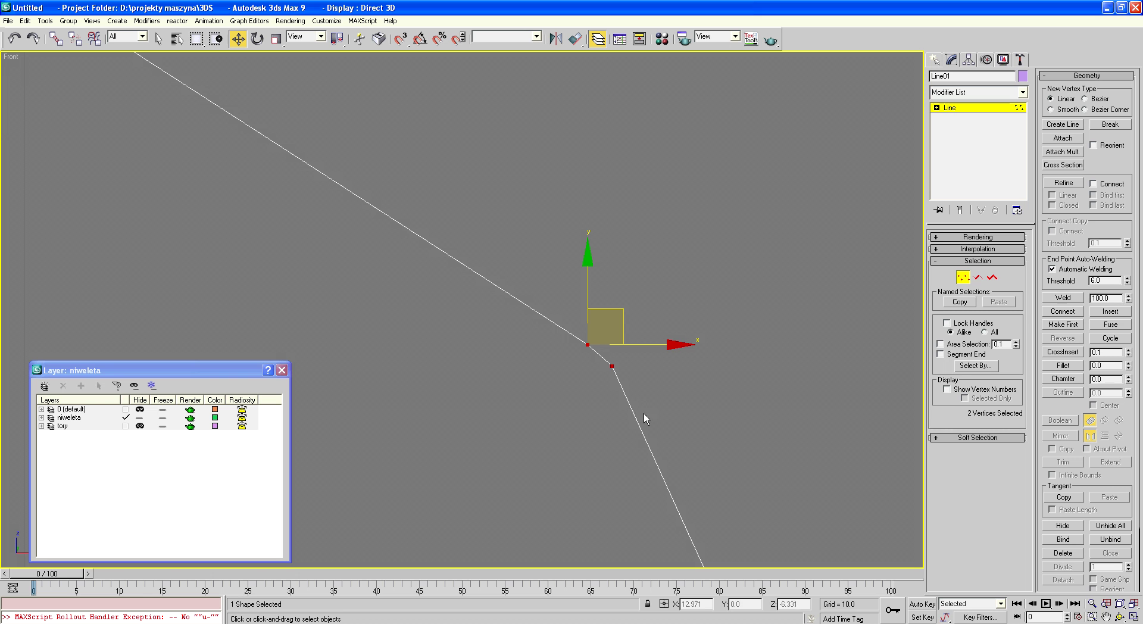
left_click(1062, 298)
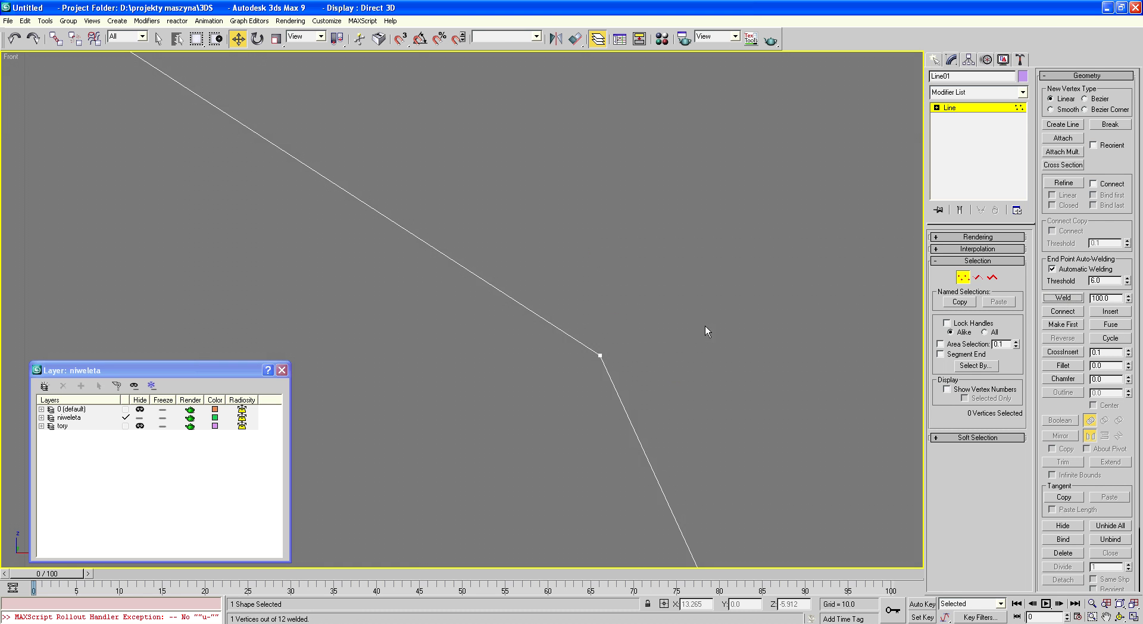
Position the merged slope vertex at X 13.0 and Z -6.0
scroll(475, 281, "down", 5)
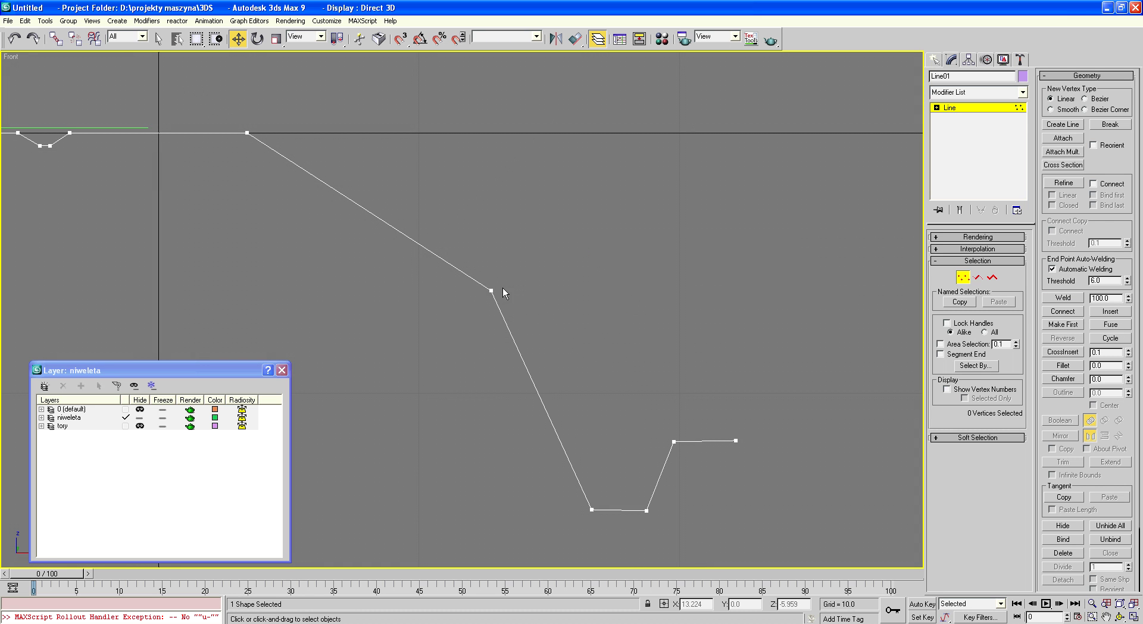
left_click(492, 291)
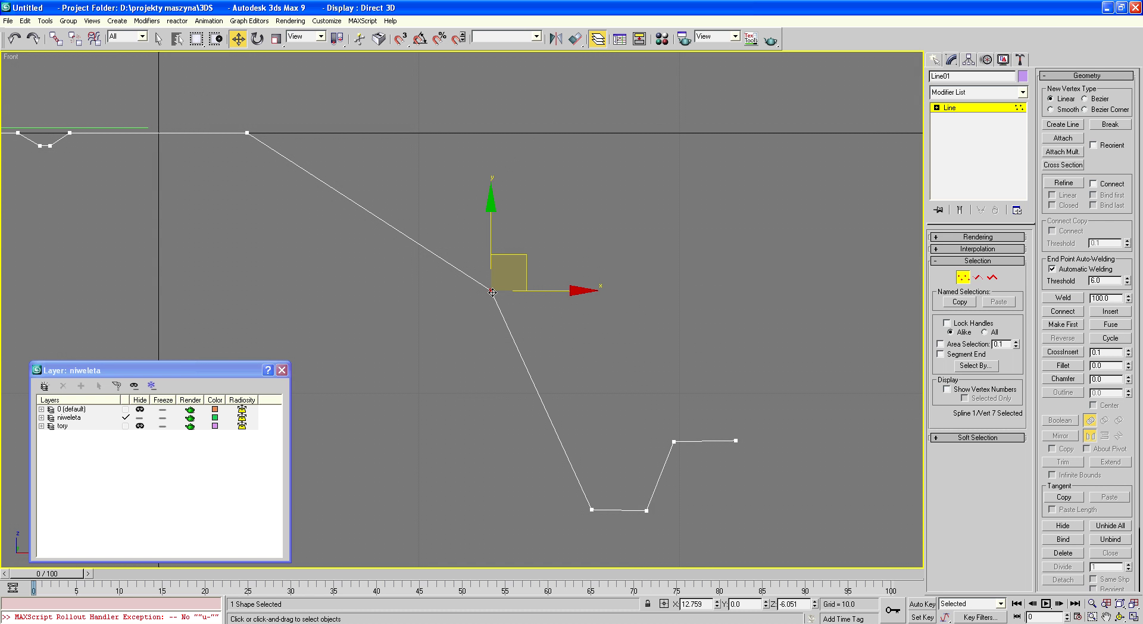
left_click_drag(702, 604, 686, 604)
type("3")
key("Return")
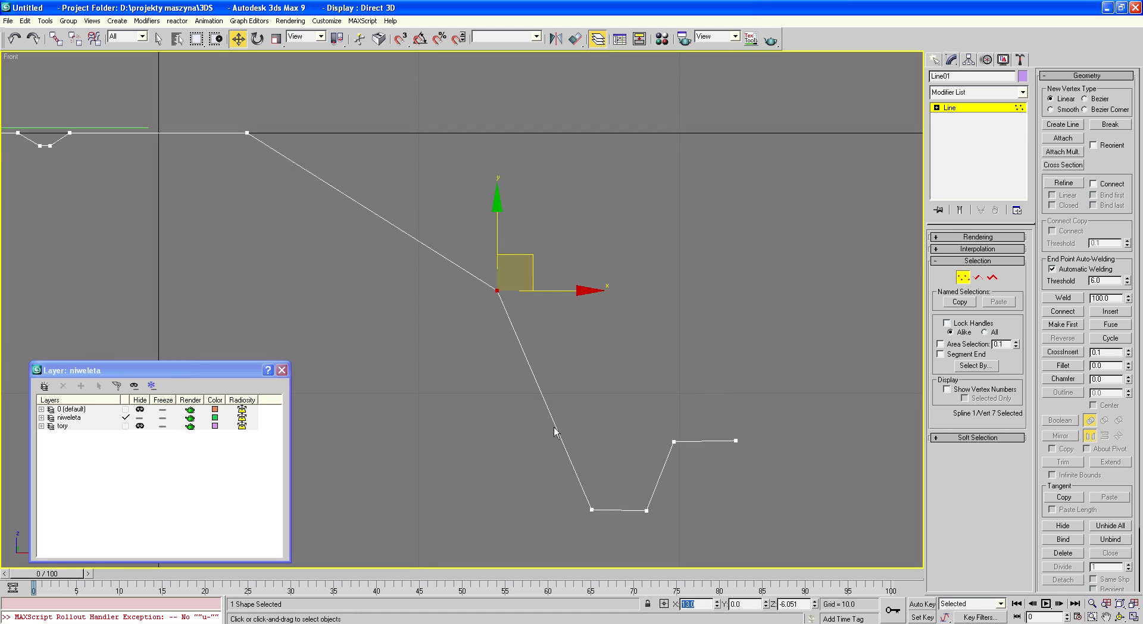
left_click_drag(799, 604, 783, 603)
type("6.00")
key("Return")
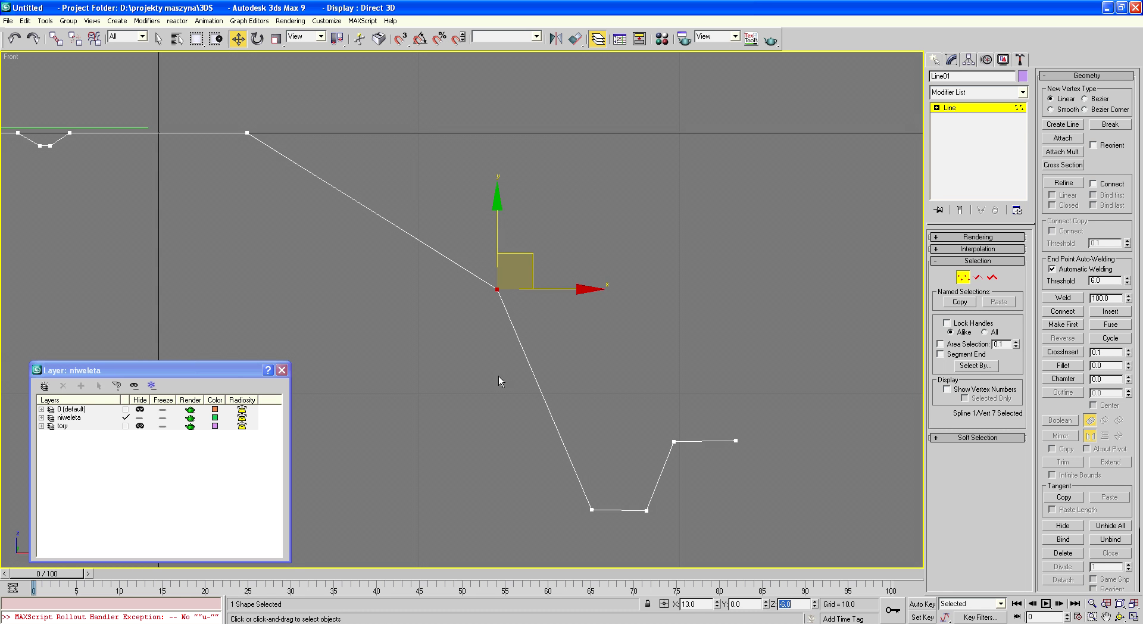
Raise the vertex right of the trough and the line's end vertex to Z -6.0
left_click_drag(661, 463, 697, 393)
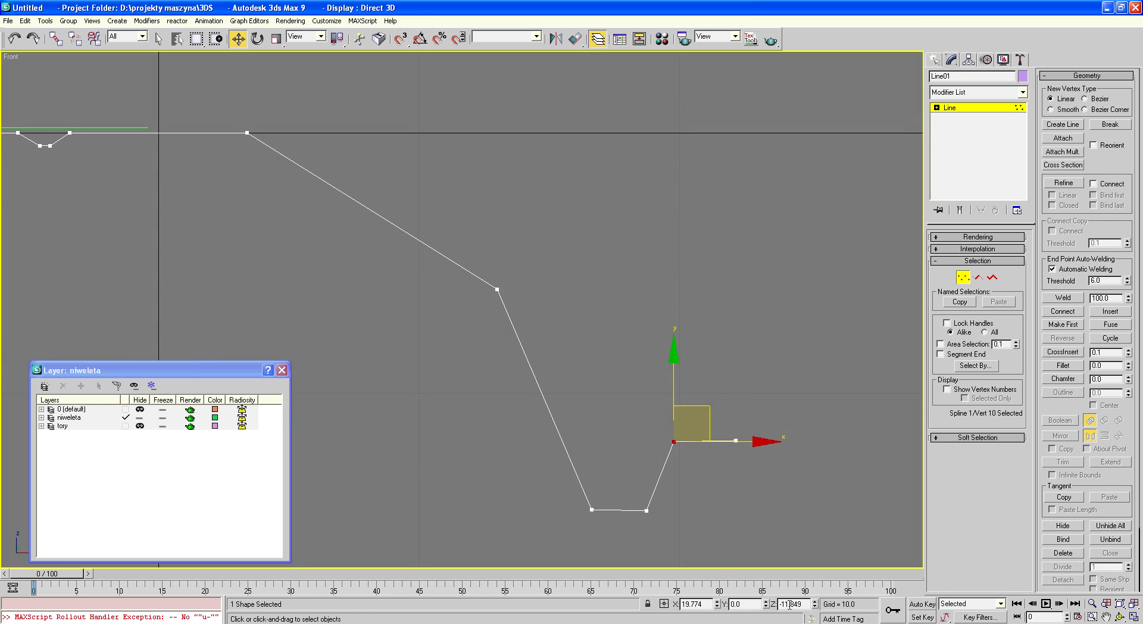
left_click_drag(792, 604, 780, 604)
type("6")
key("Return")
left_click_drag(729, 423, 777, 466)
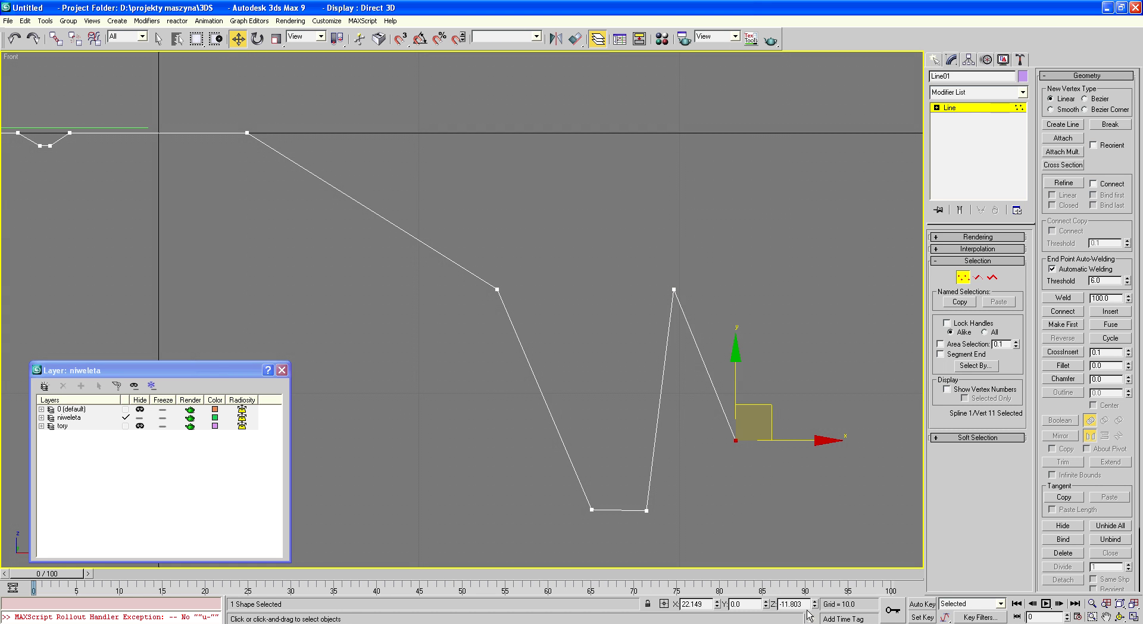
type("-6")
key("Return")
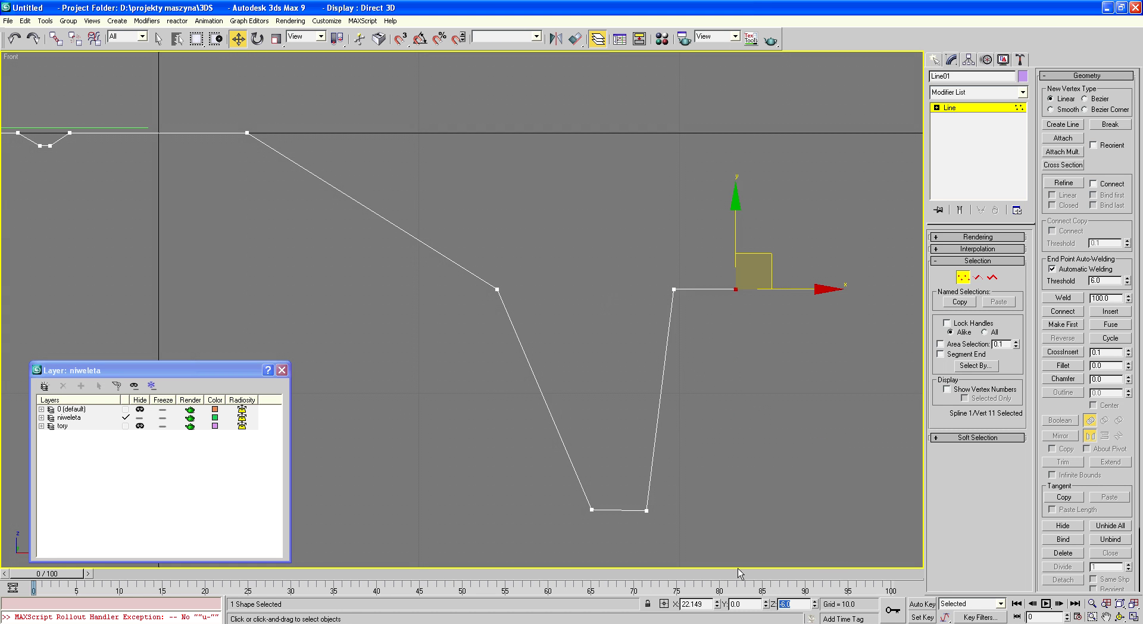
Raise both trough bottom vertices to Z -6.5, then deselect all vertices
left_click_drag(486, 273, 537, 318)
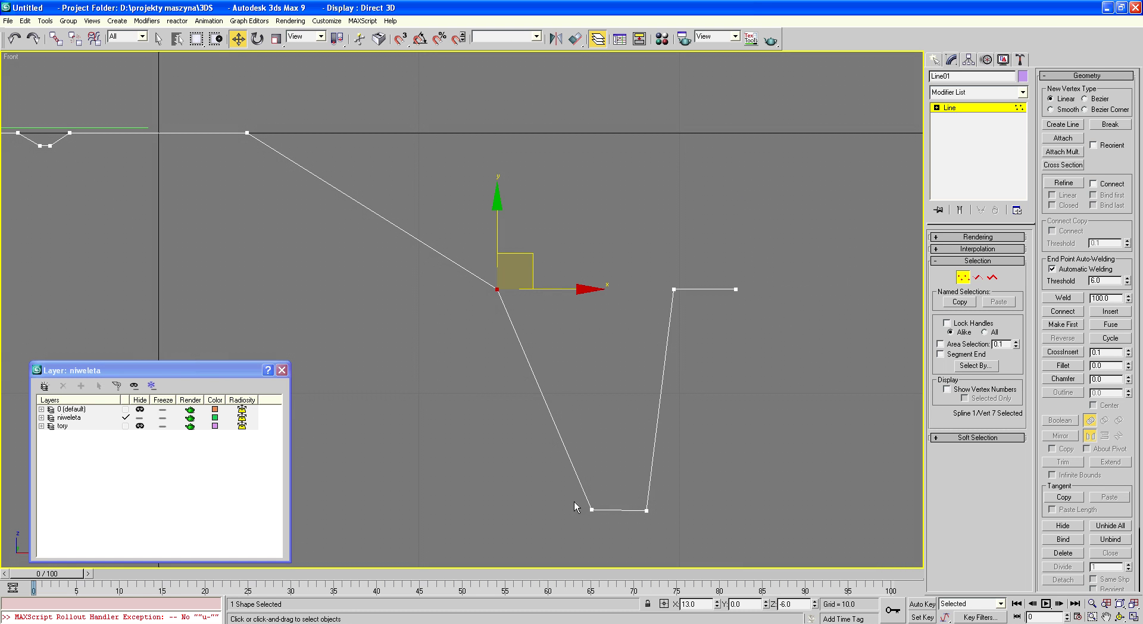
left_click_drag(562, 472, 601, 529)
left_click_drag(802, 603, 784, 604)
type("6")
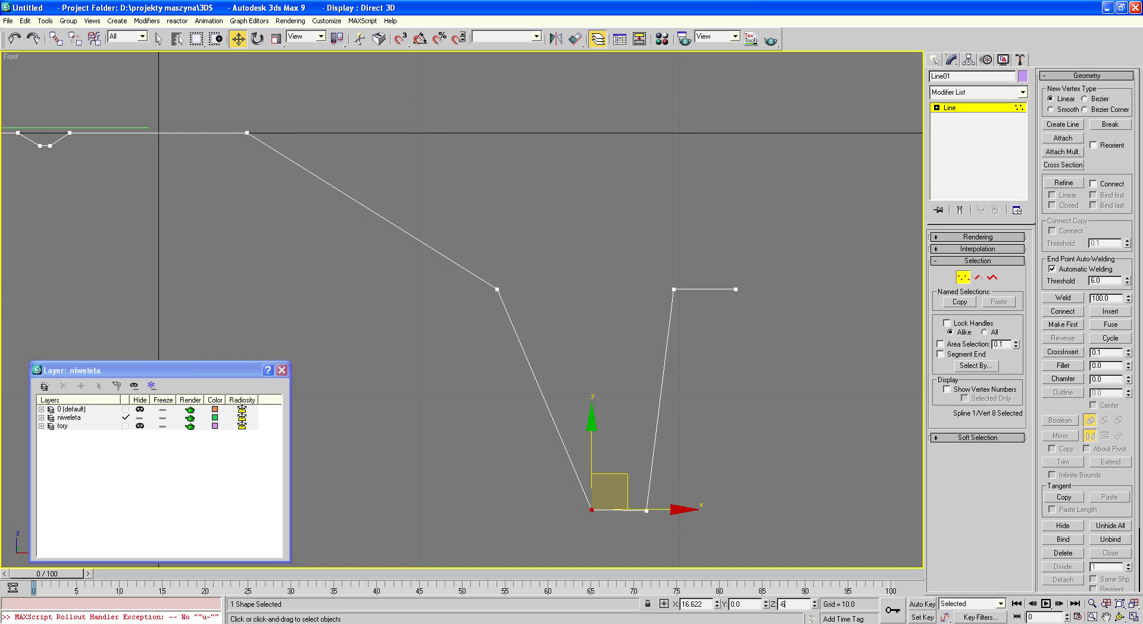
type(".5")
key("Return")
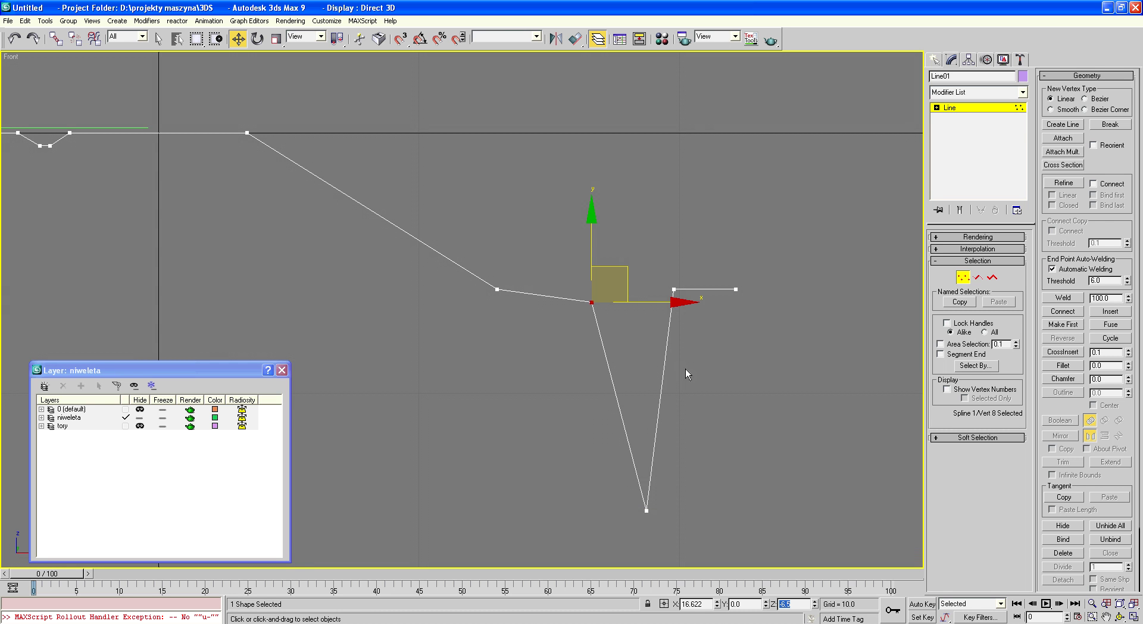
left_click(647, 510)
left_click_drag(802, 604, 784, 604)
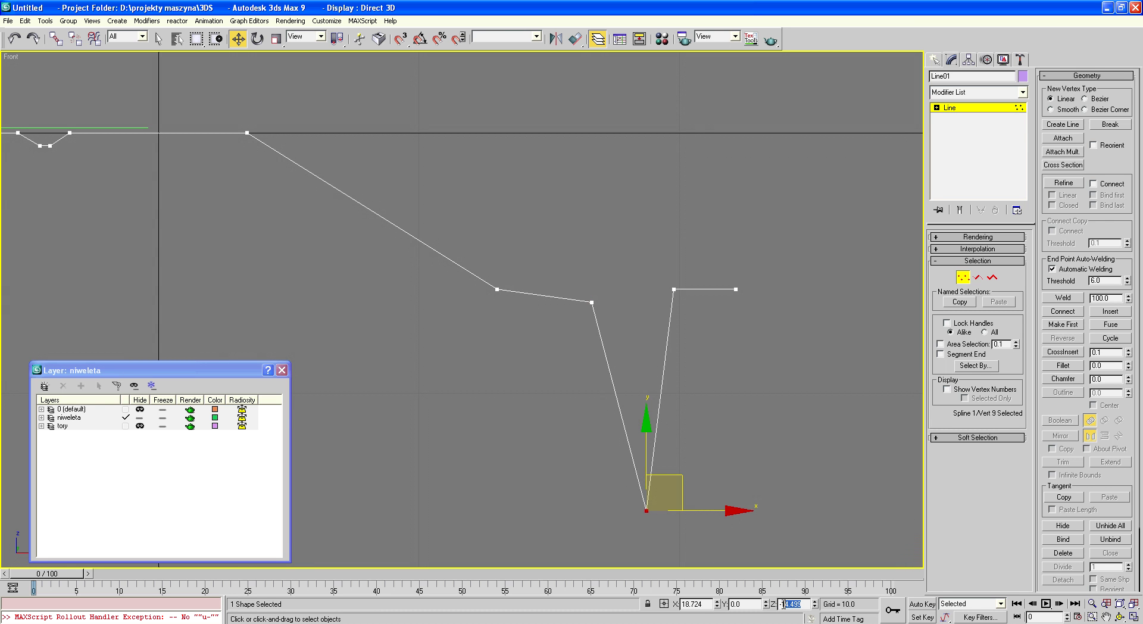
type("6.5")
key("Return")
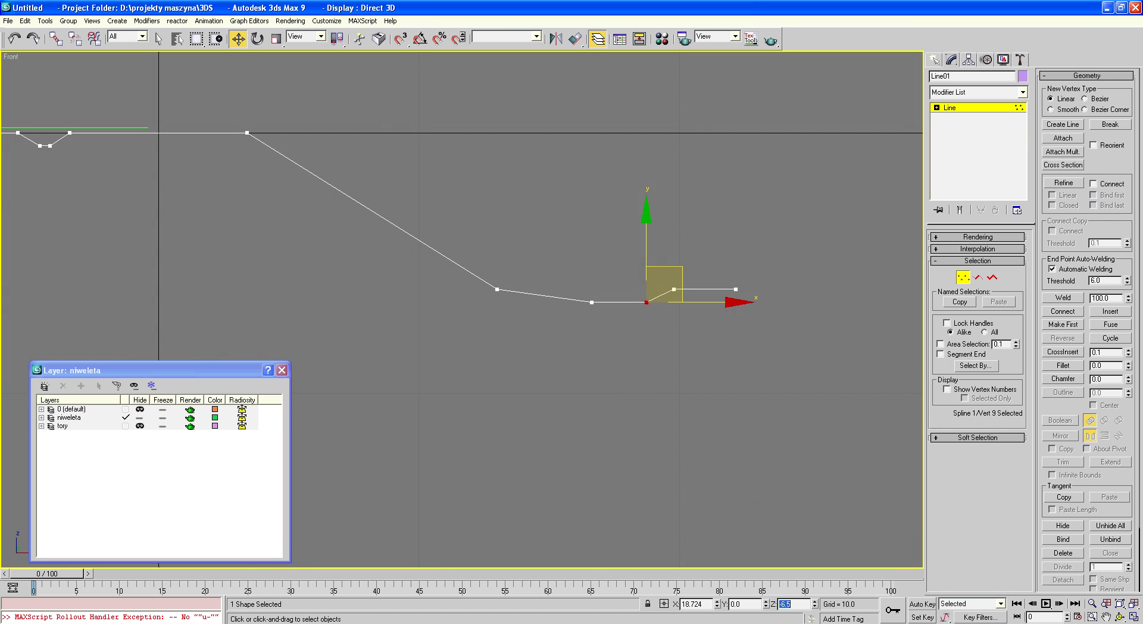
left_click(584, 280)
scroll(585, 283, "up", 3)
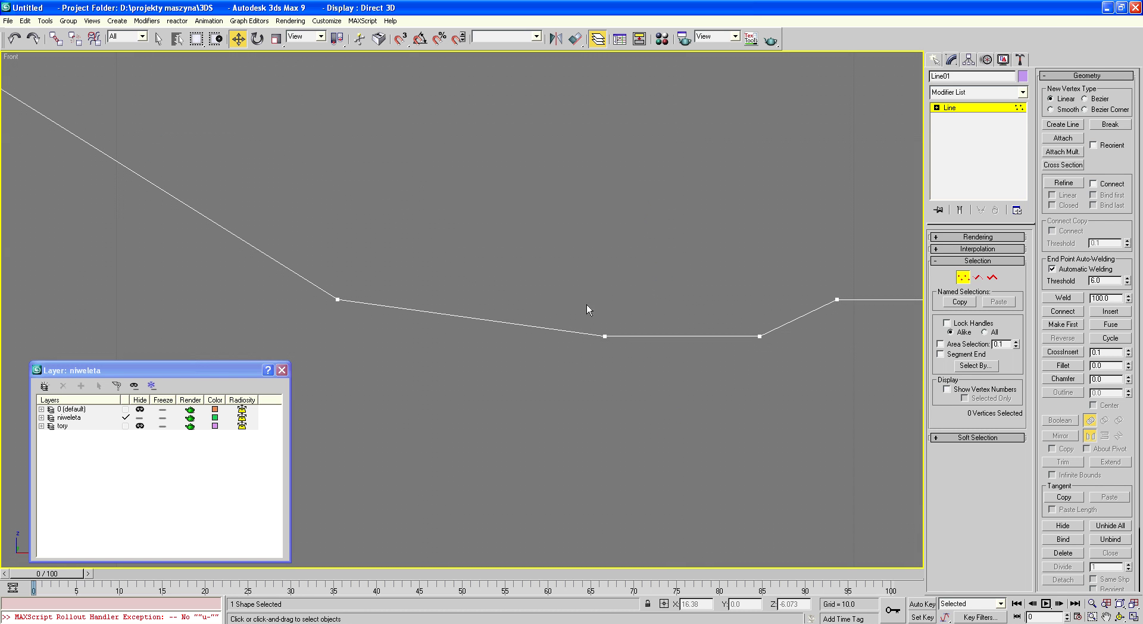
Retype the X coordinates of the lower profile vertices, pulling them left to about 14 (14.05, 14)
left_click(338, 300)
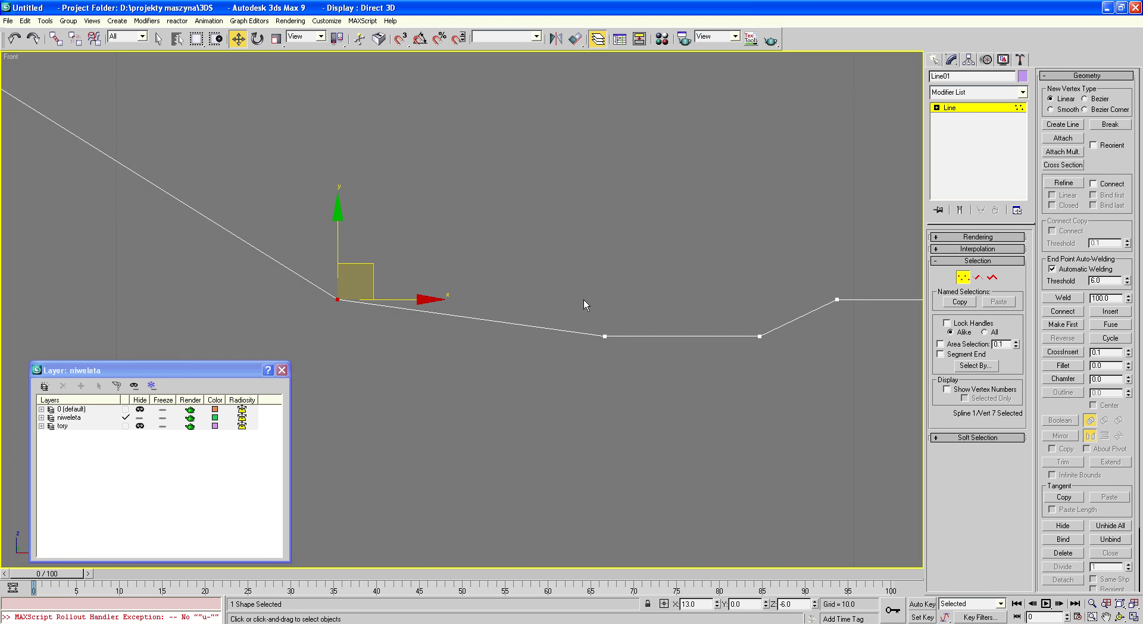
left_click(605, 336)
double_click(693, 604)
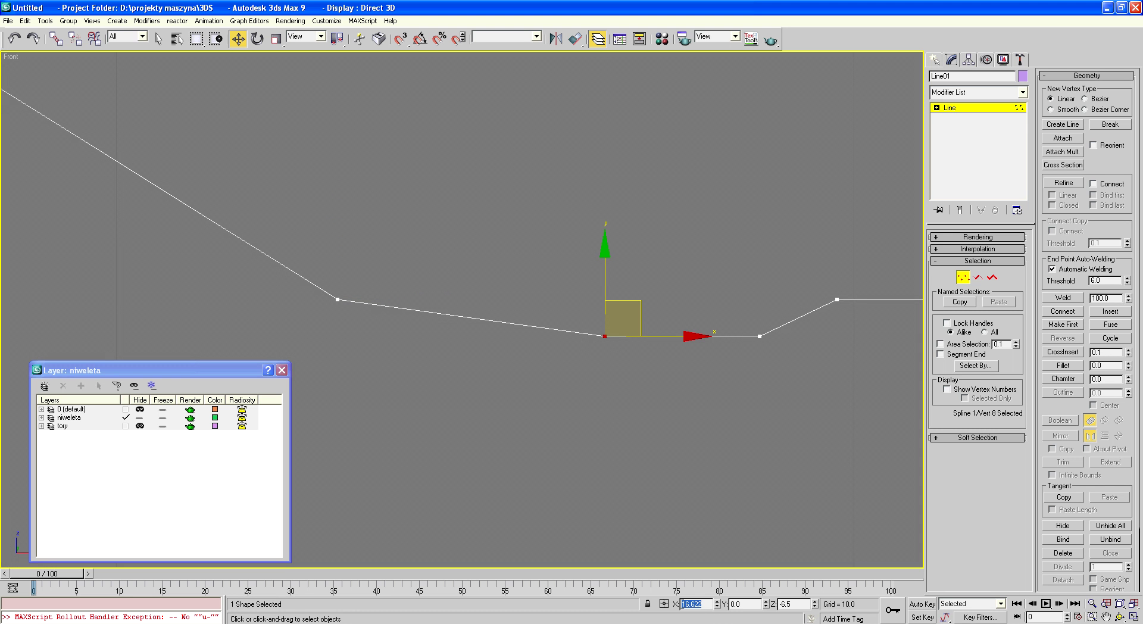
left_click_drag(700, 604, 687, 605)
type("3.")
type("4")
key("Return")
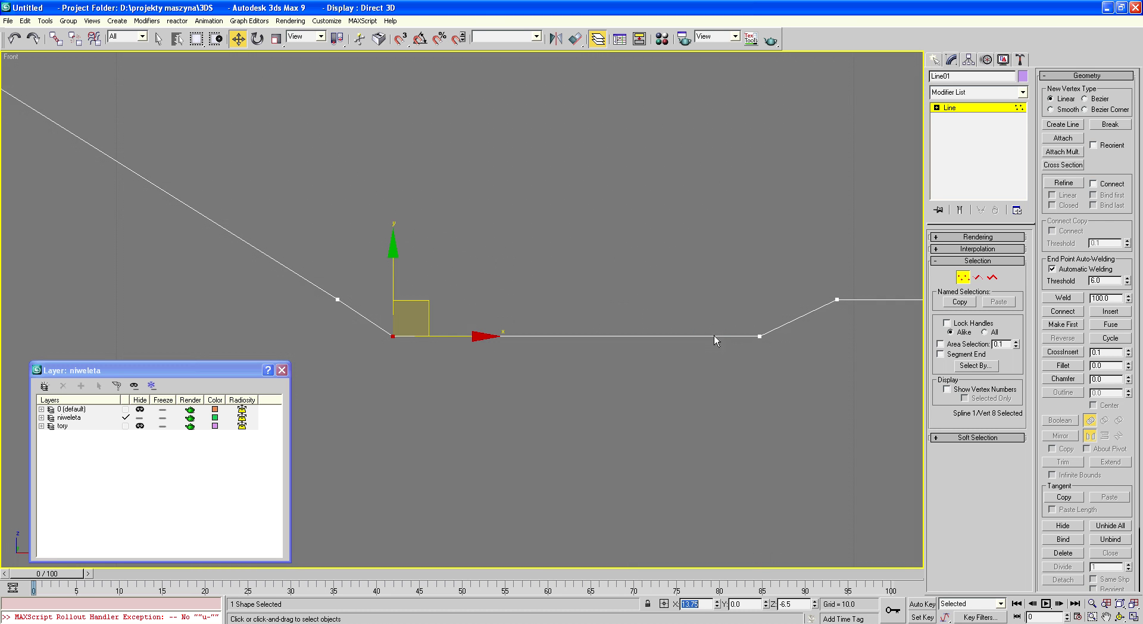
left_click_drag(693, 299, 817, 400)
left_click_drag(703, 604, 685, 604)
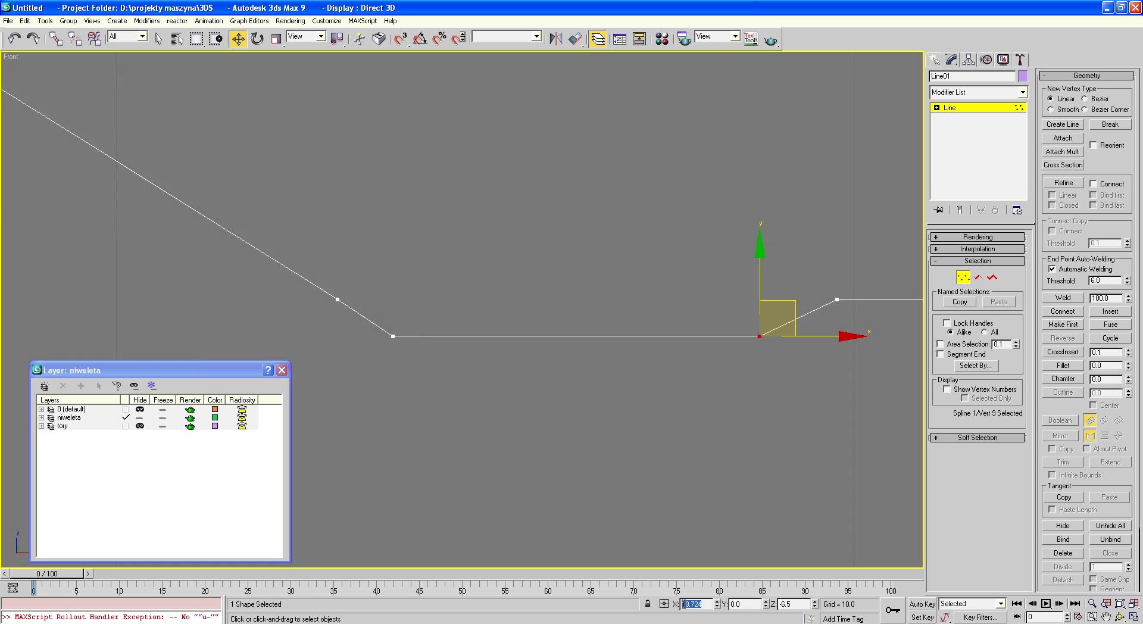
type("4.0")
type("5")
key("Return")
left_click_drag(757, 256, 857, 358)
left_click_drag(687, 608, 685, 606)
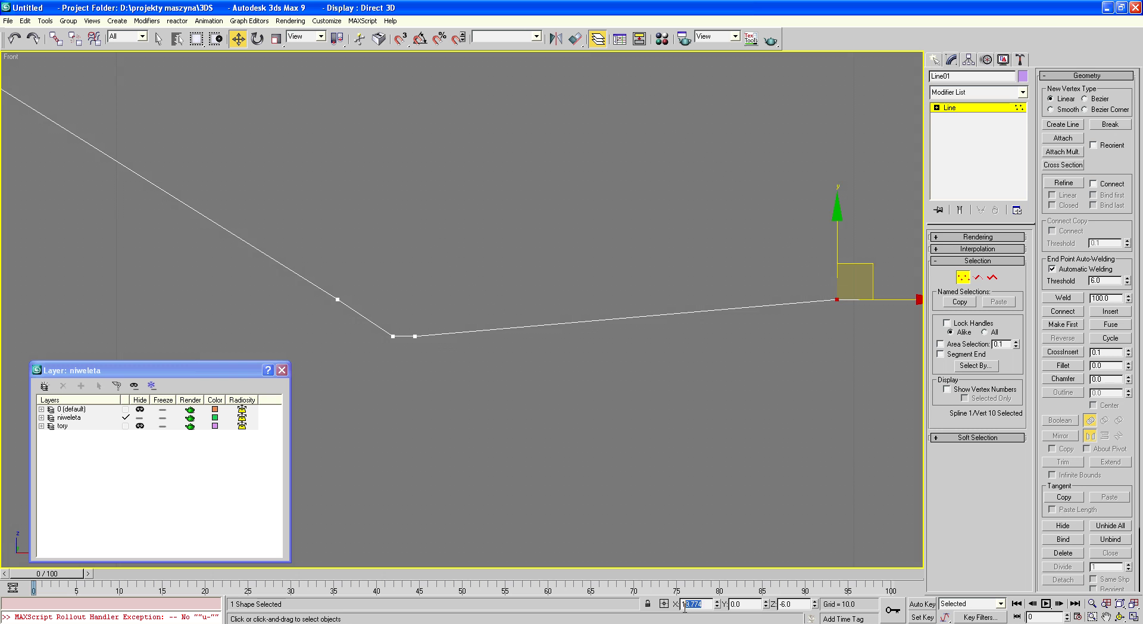
key("Return")
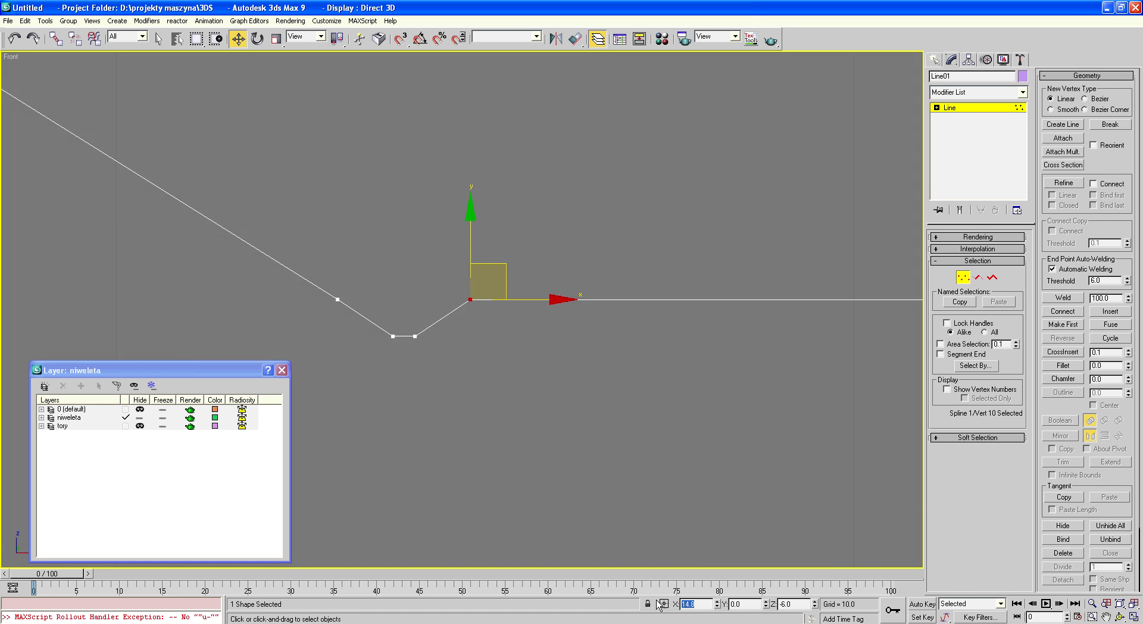
Drag the profile line's right end vertex left to shorten the line
left_click(477, 412)
scroll(477, 413, "down", 5)
left_click(666, 373)
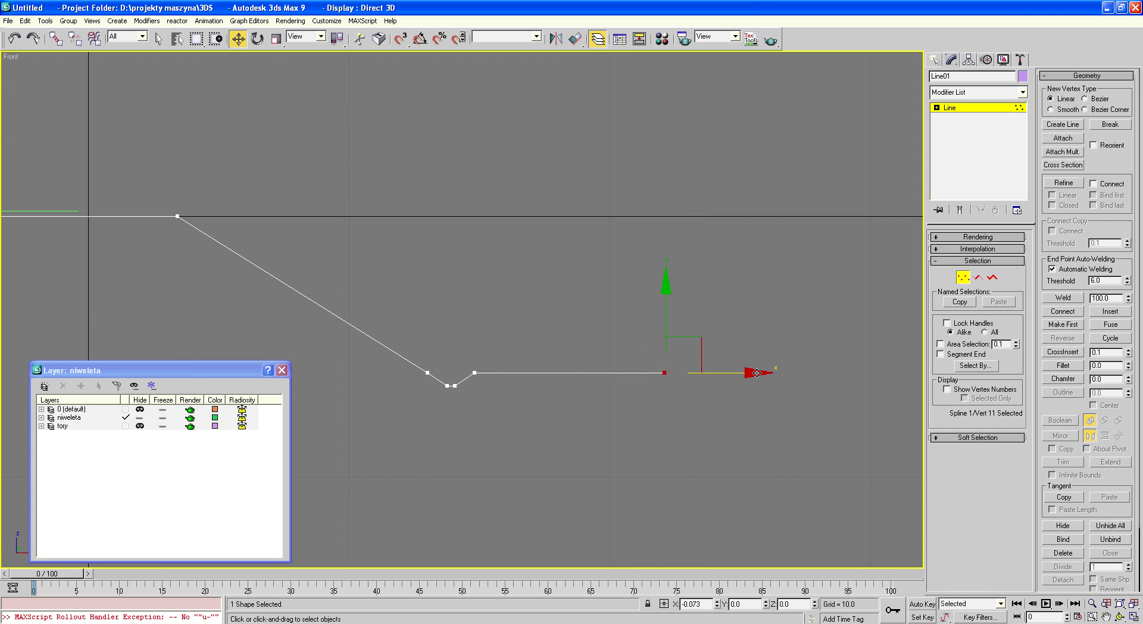
left_click_drag(758, 373, 581, 362)
left_click(459, 430)
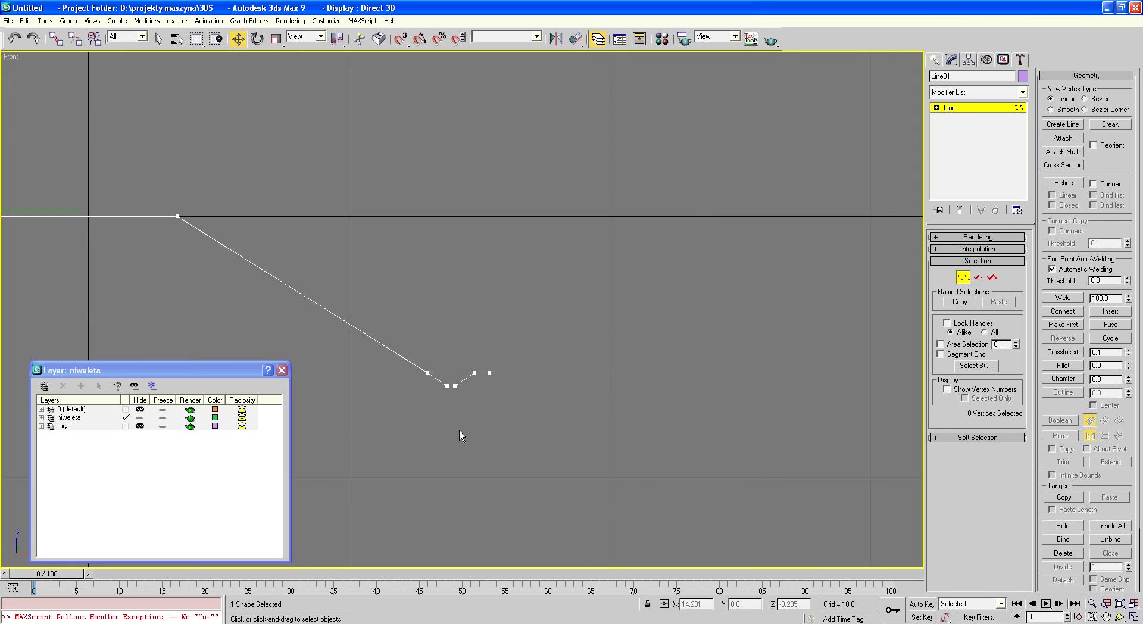
scroll(437, 381, "up", 5)
scroll(416, 363, "down", 5)
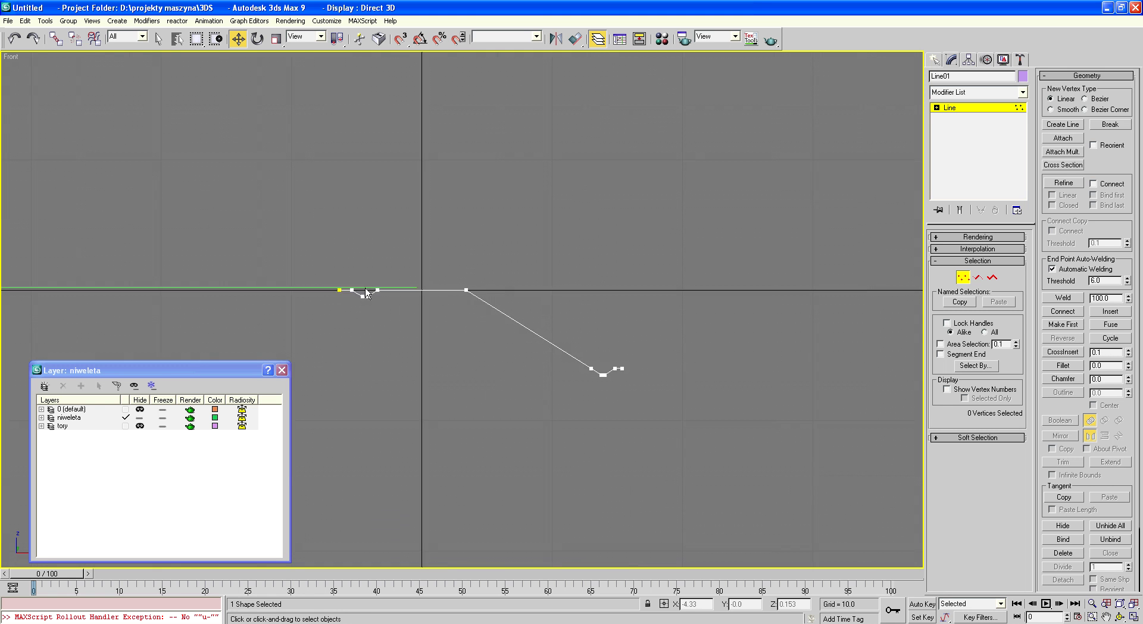
Rename the cross-section profile line from Line01 to przekroj
middle_click_drag(415, 363, 369, 296)
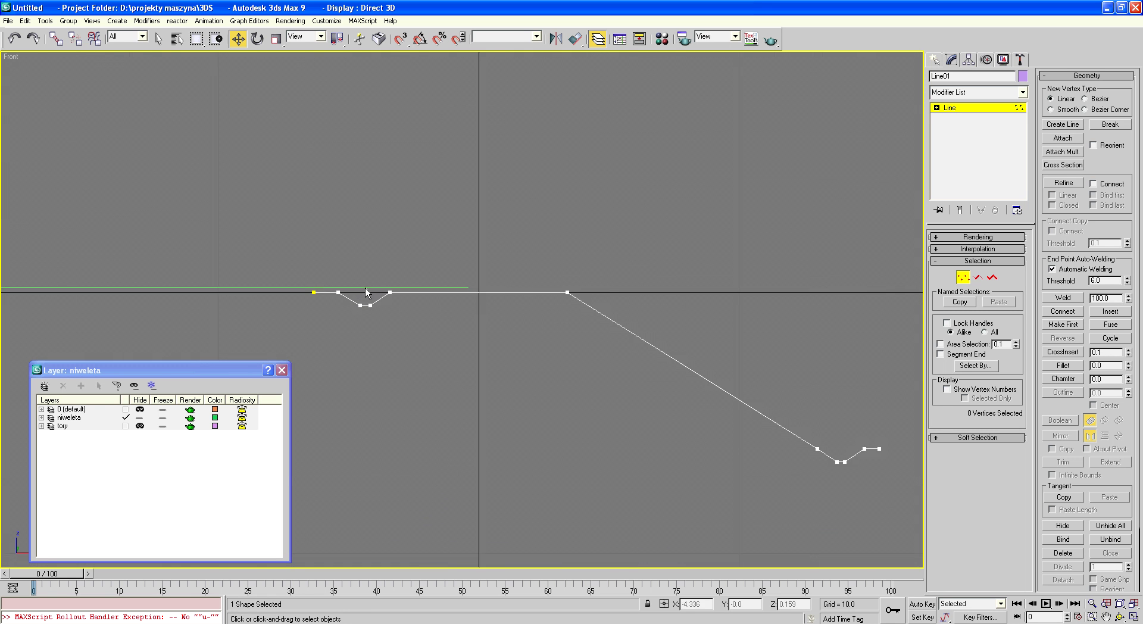
left_click(962, 277)
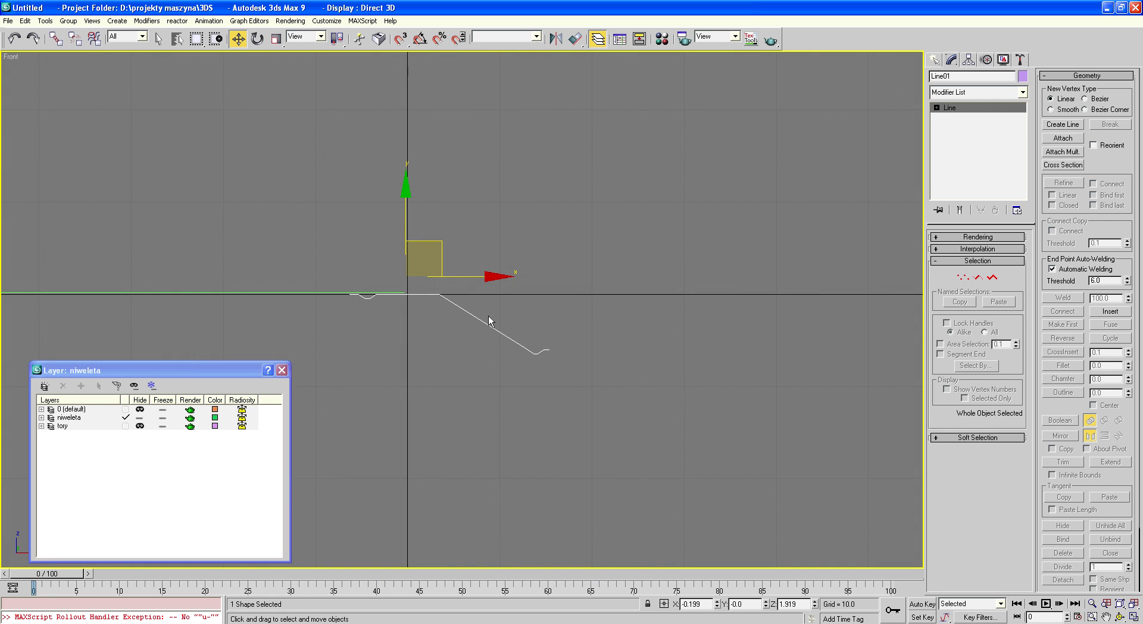
double_click(996, 79)
type("prz")
type("ekroj")
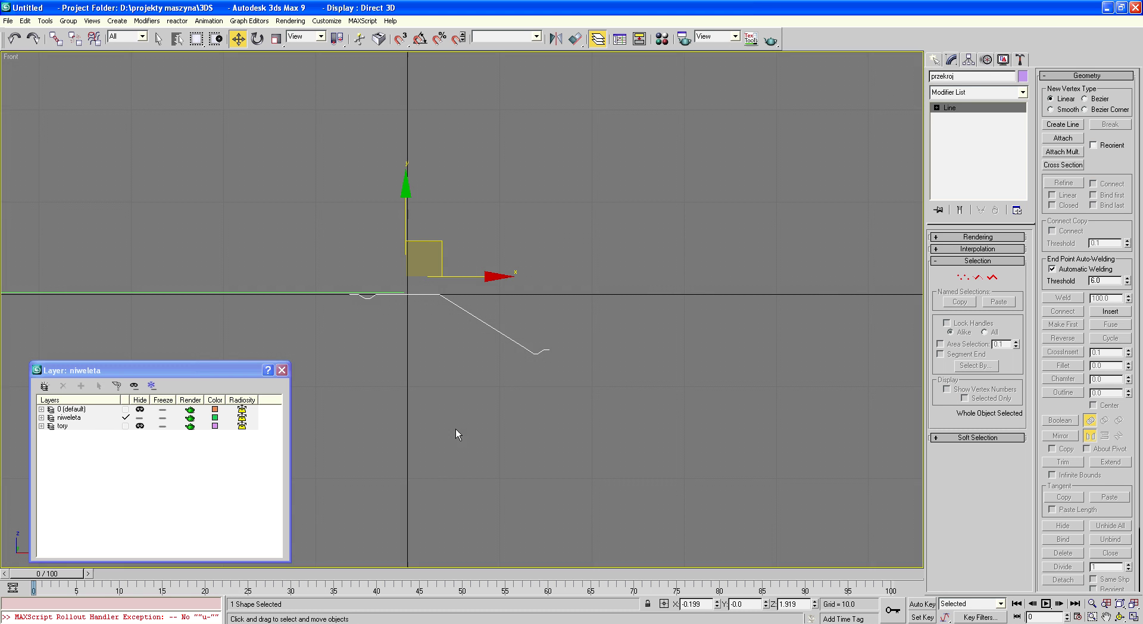
Select the closed track path zwr03 in the Top view
left_click(455, 429)
key("t")
left_click(444, 345)
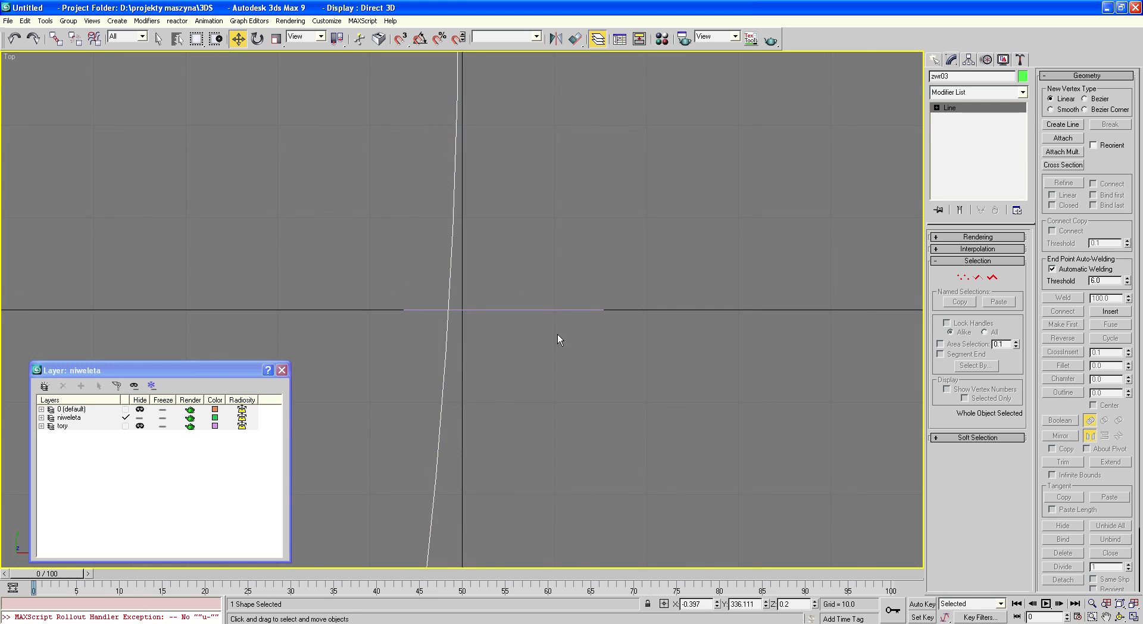
scroll(557, 334, "down", 2)
scroll(557, 333, "down", 3)
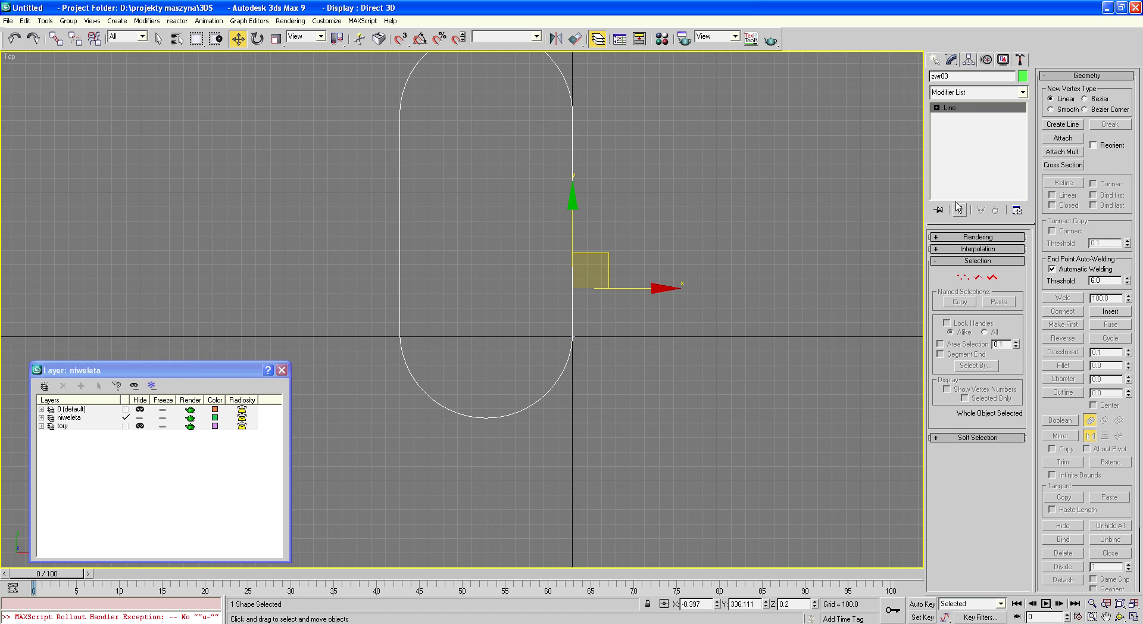
Expand zwr03's Interpolation rollout, showing 2 steps with Optimize on
left_click(933, 250)
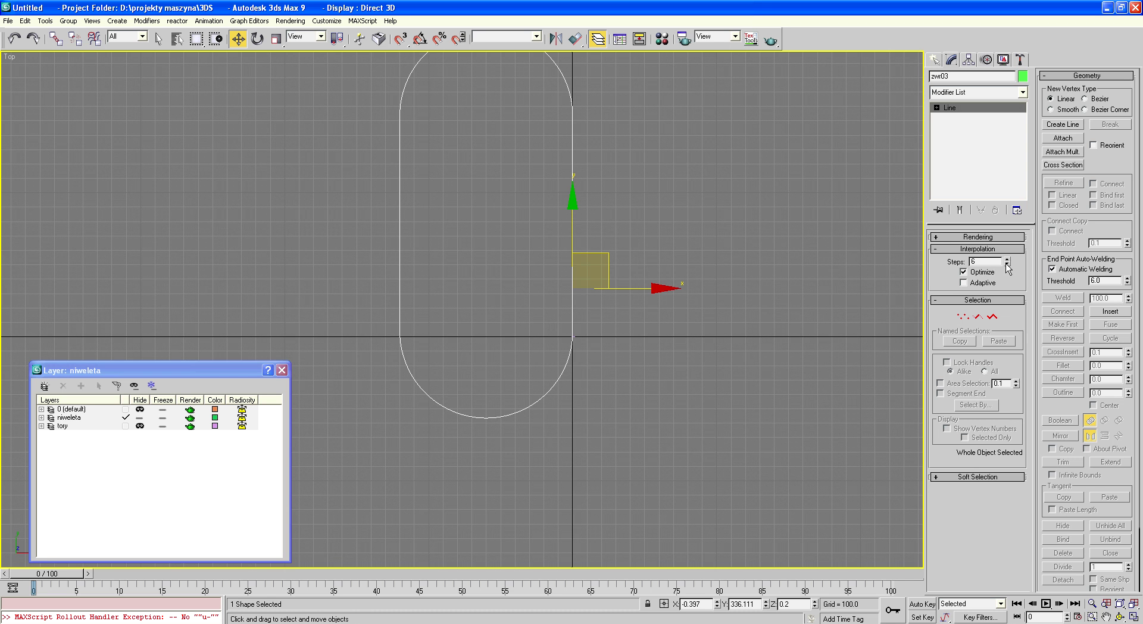
Add a Sweep modifier to zwr03 using przekroj as the custom section
left_click(589, 357)
scroll(576, 337, "up", 4)
left_click(565, 334)
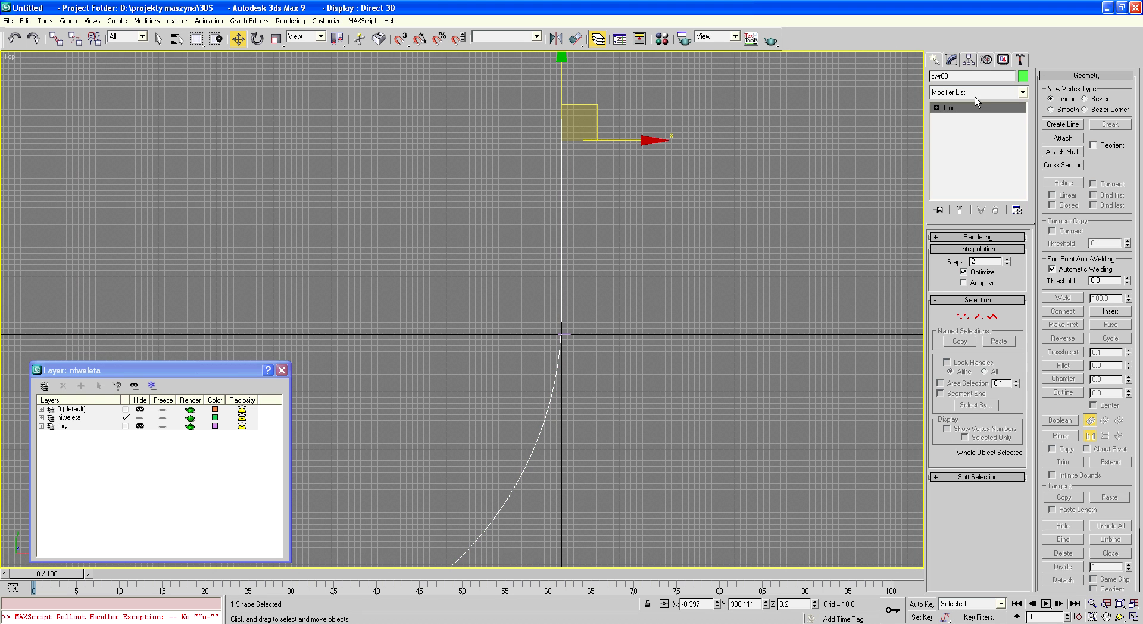
left_click(1019, 94)
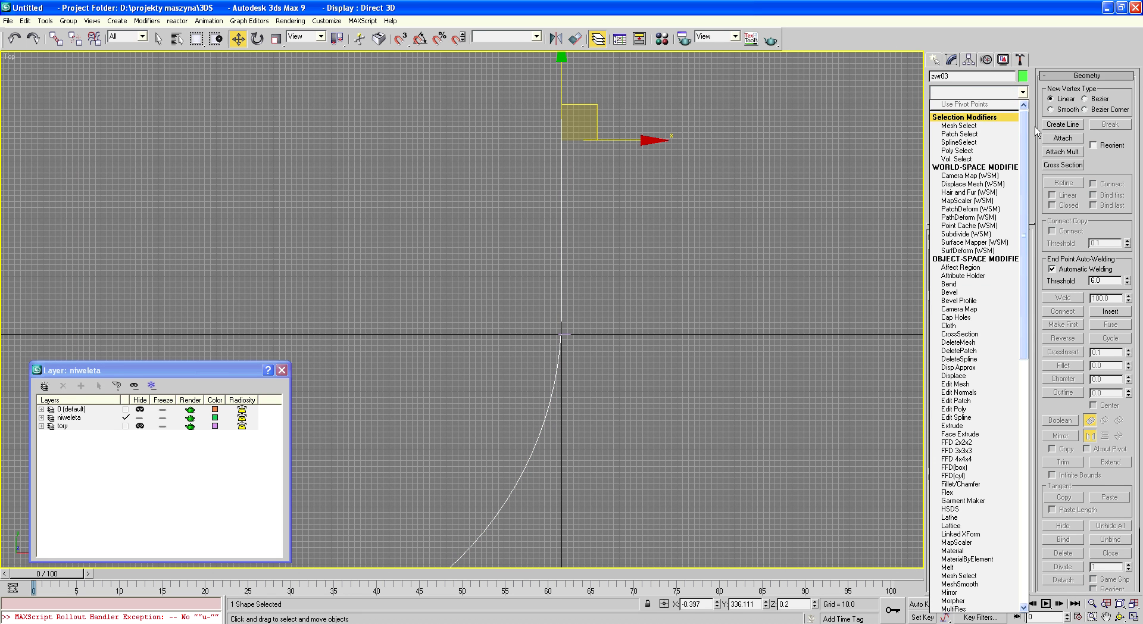
left_click_drag(1024, 150, 1024, 396)
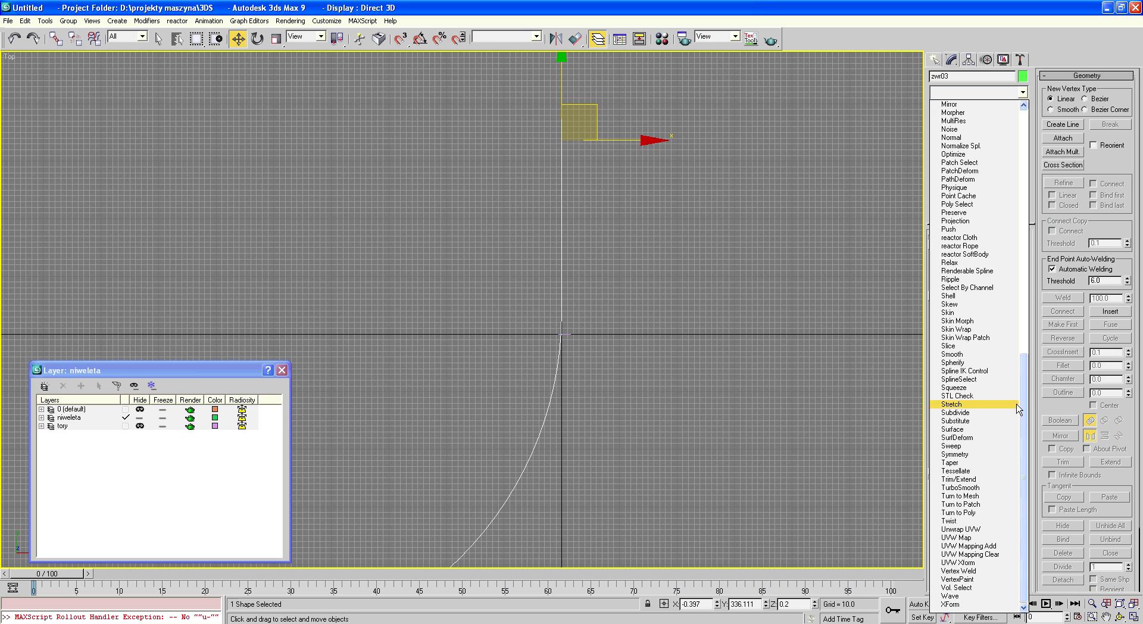
left_click(970, 446)
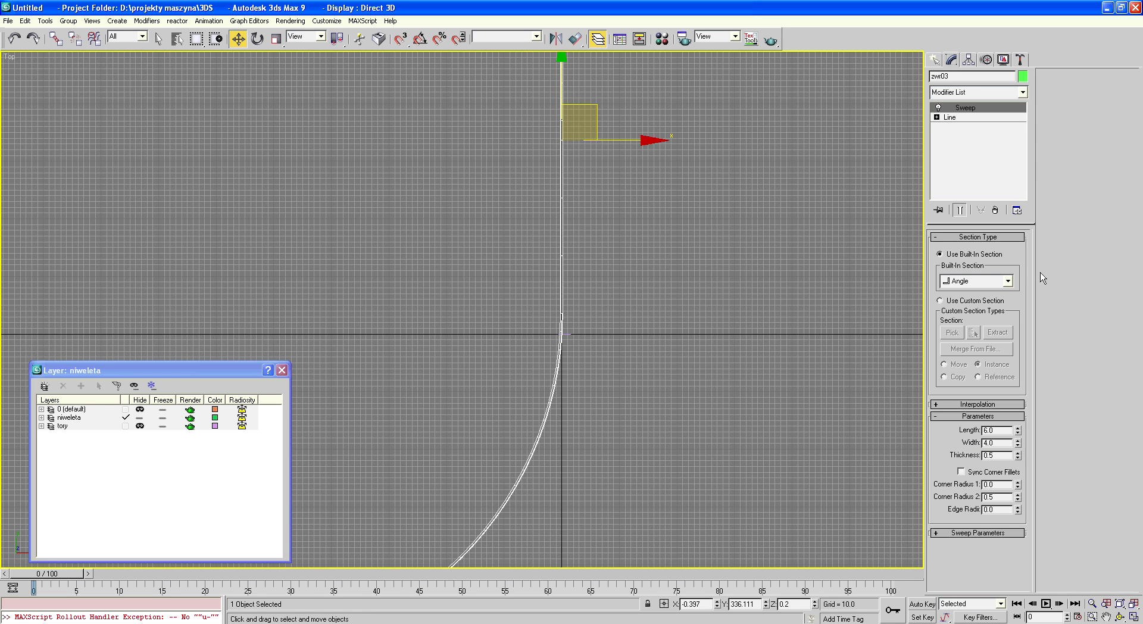
left_click(940, 301)
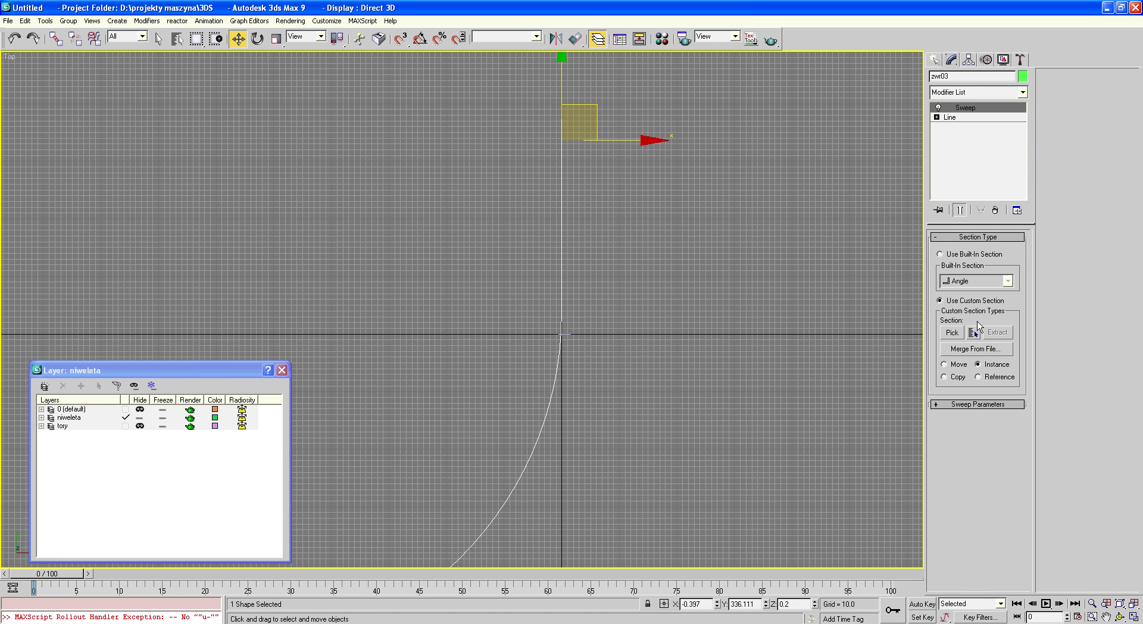
left_click(951, 333)
left_click(566, 335)
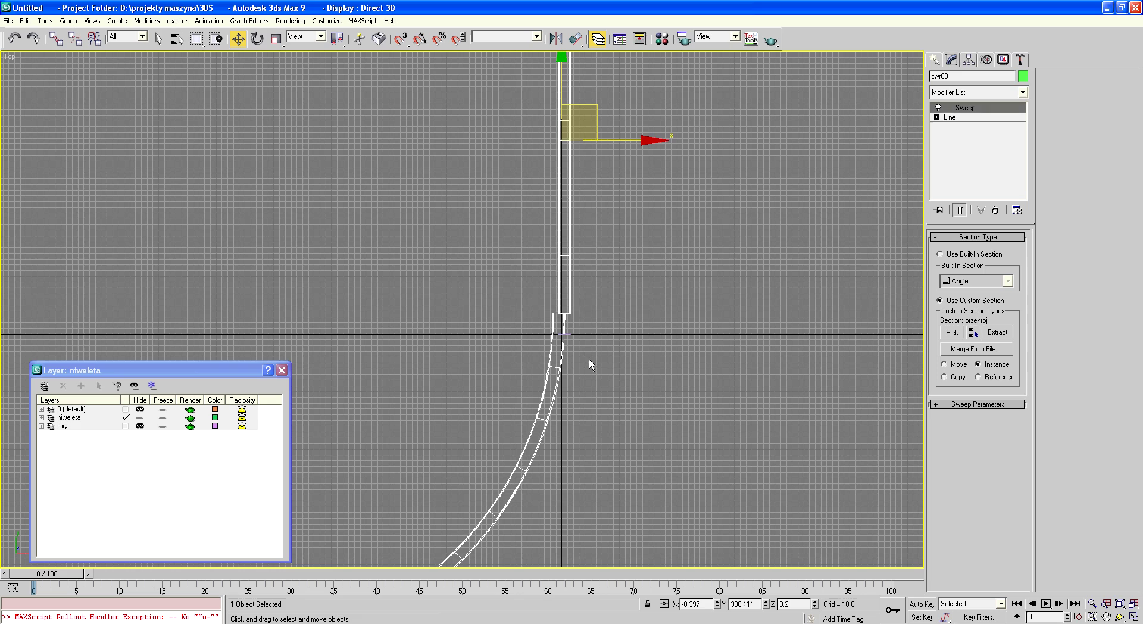
left_click(1120, 617)
Orbit and zoom the view to inspect the sweep's seam
mouse_move(494, 400)
left_mouse_down()
mouse_move(436, 330)
mouse_move(462, 339)
mouse_move(341, 168)
mouse_move(372, 249)
left_mouse_up()
scroll(372, 249, "up", 5)
scroll(373, 249, "up", 3)
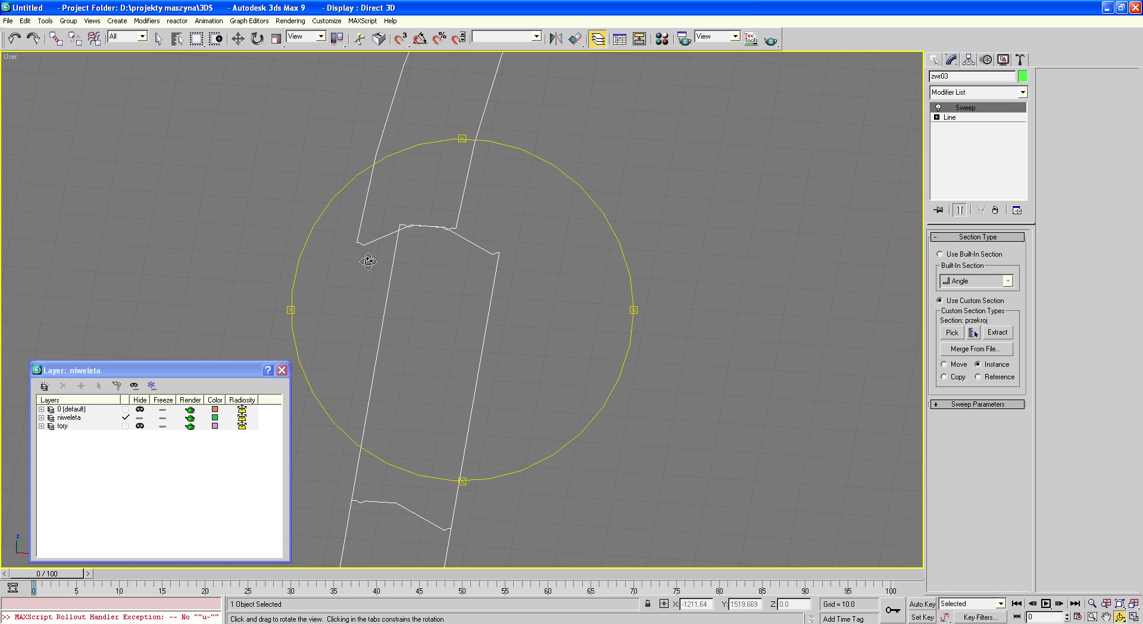
left_click(158, 39)
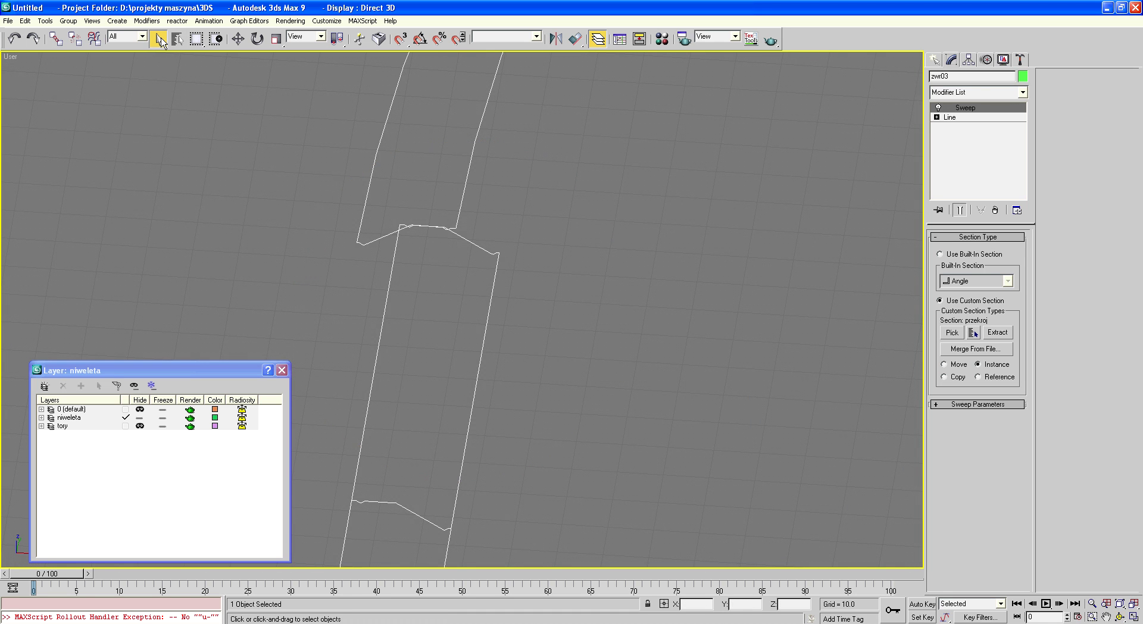
Weld the two gap vertices on zwr03's underlying Line
left_click(949, 117)
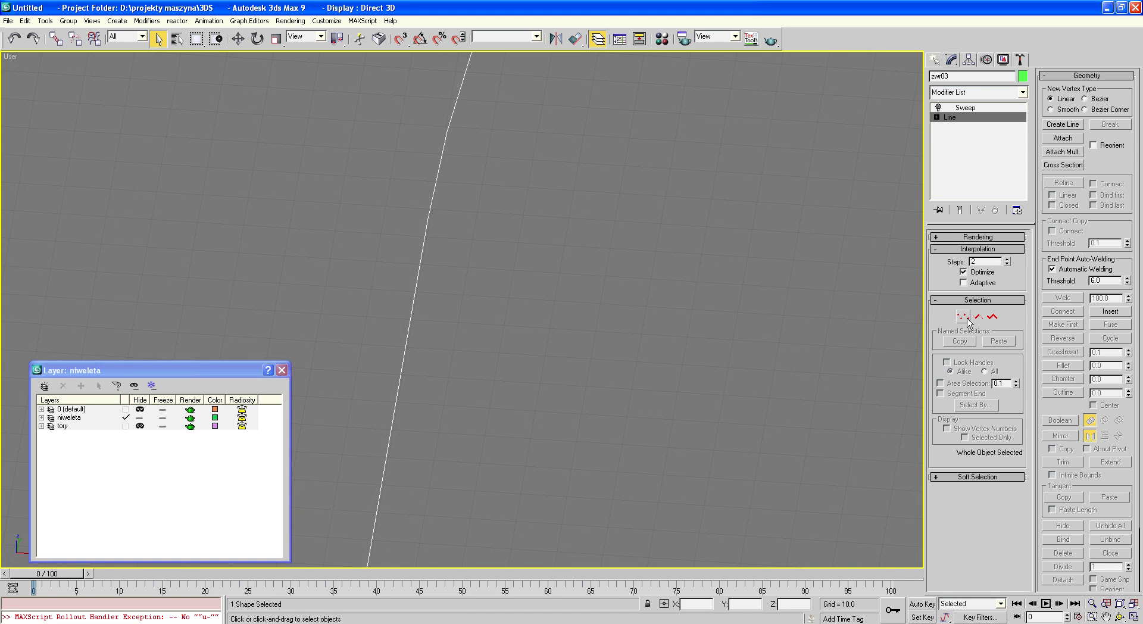
left_click(963, 318)
left_click_drag(347, 178, 473, 256)
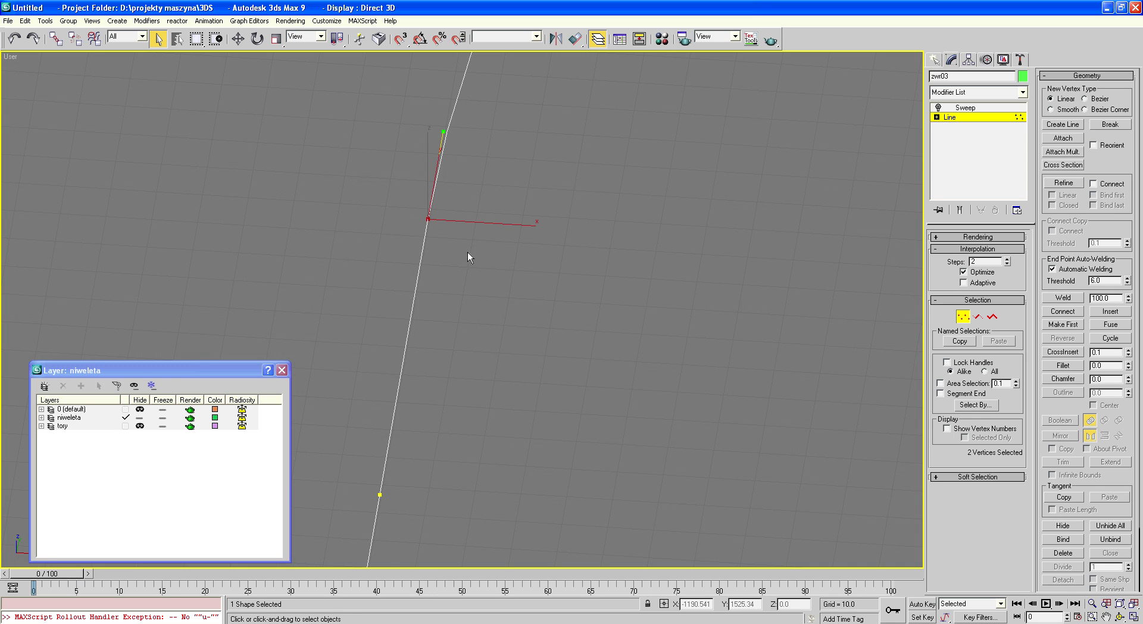
left_click(1060, 298)
scroll(340, 258, "down", 5)
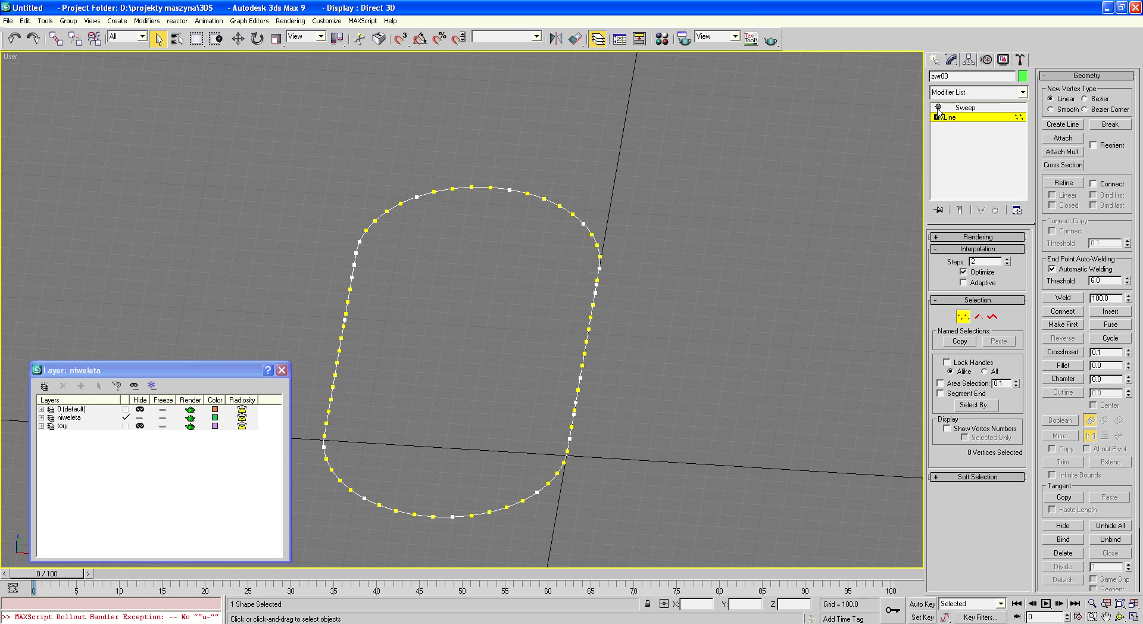
Leave vertex mode, deselect the track and zoom around to inspect it
left_click(963, 316)
left_click(402, 308)
scroll(344, 259, "up", 2)
scroll(368, 284, "up", 3)
scroll(368, 284, "up", 2)
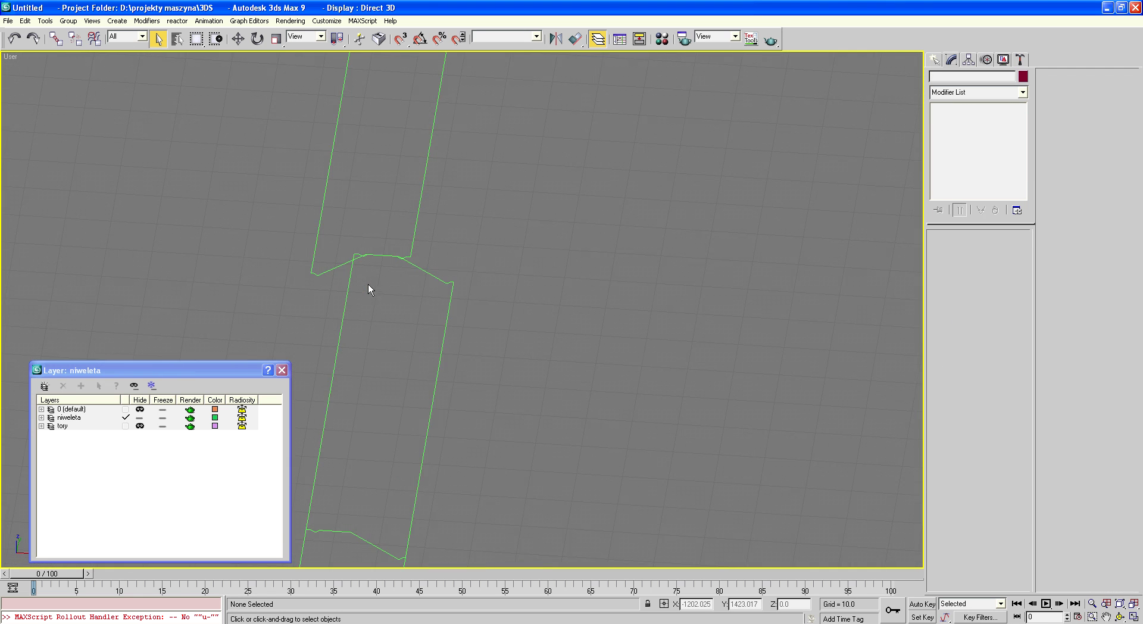
scroll(377, 257, "up", 2)
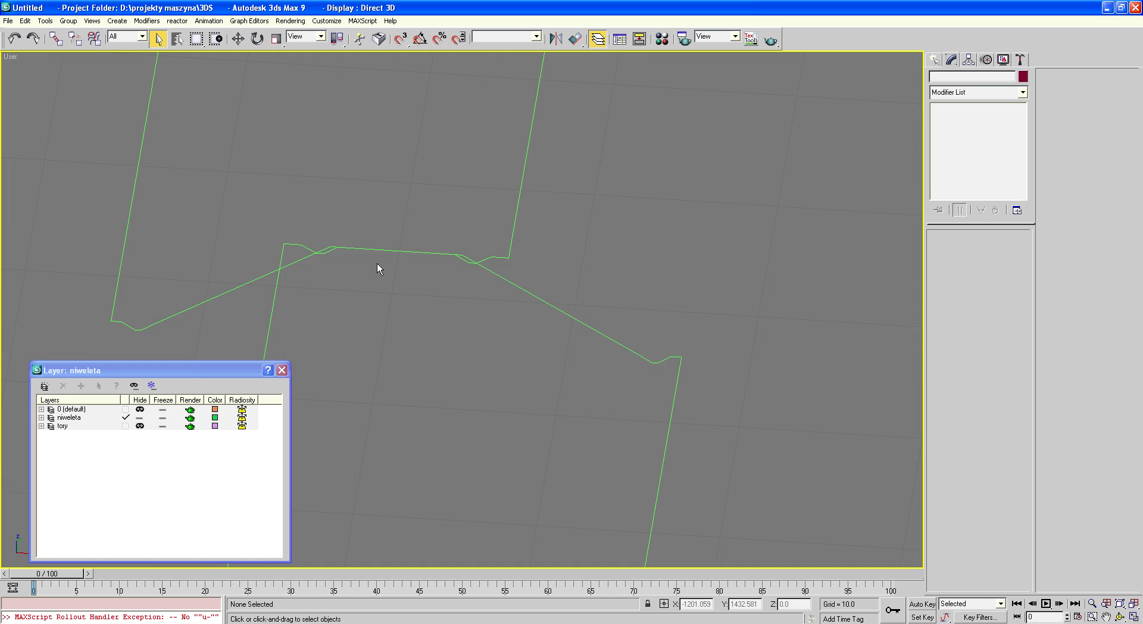
scroll(376, 263, "down", 3)
scroll(377, 263, "down", 3)
scroll(359, 276, "down", 1)
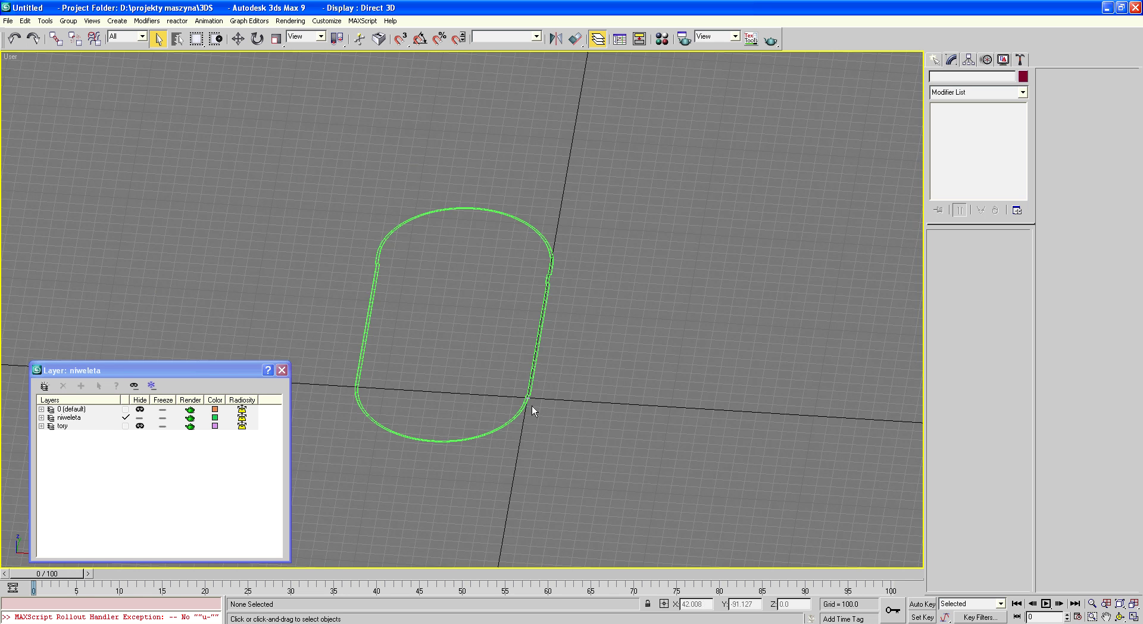
scroll(531, 405, "up", 4)
scroll(546, 397, "up", 3)
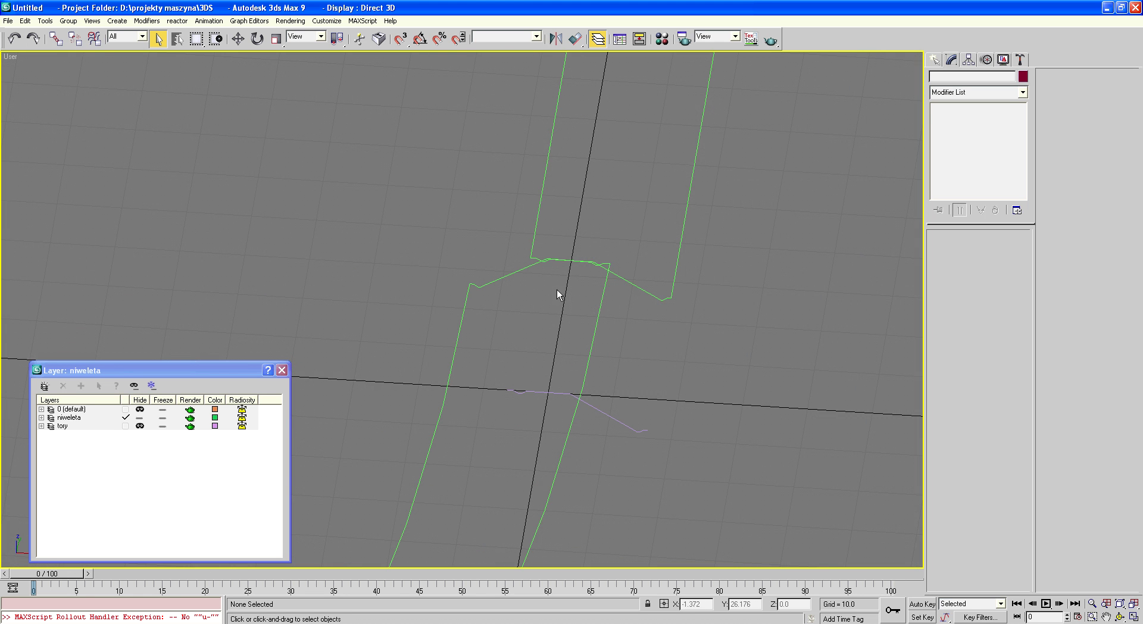
Glance at the Create panel's spline shapes and cancel Select by Name
left_click(934, 60)
left_click(951, 79)
left_click(953, 59)
scroll(607, 285, "down", 2)
scroll(573, 331, "down", 2)
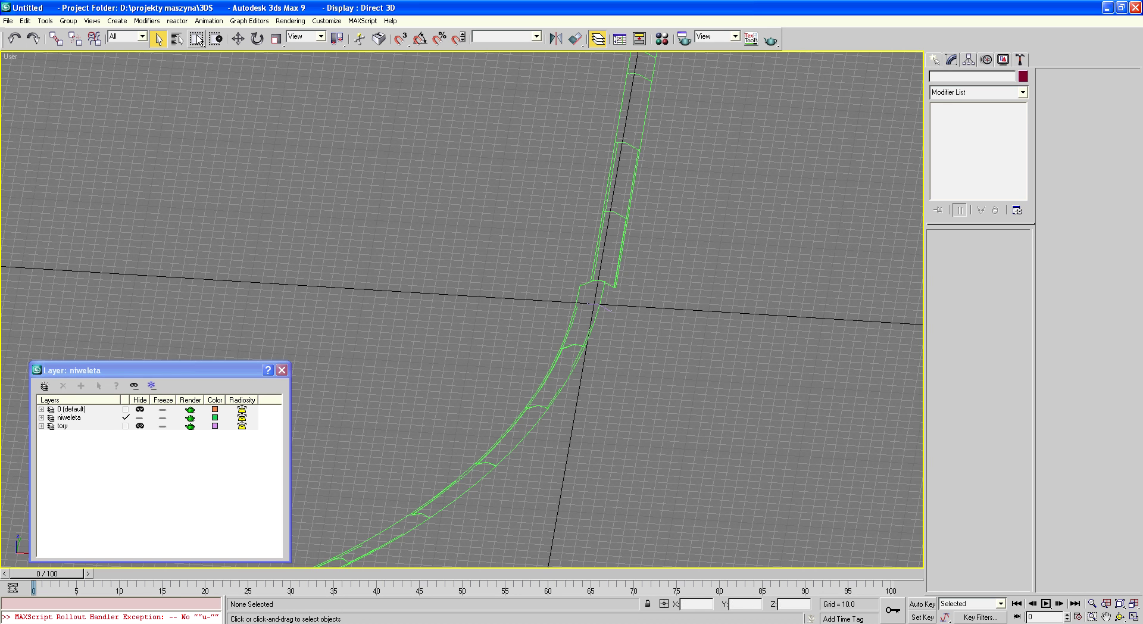
left_click(177, 39)
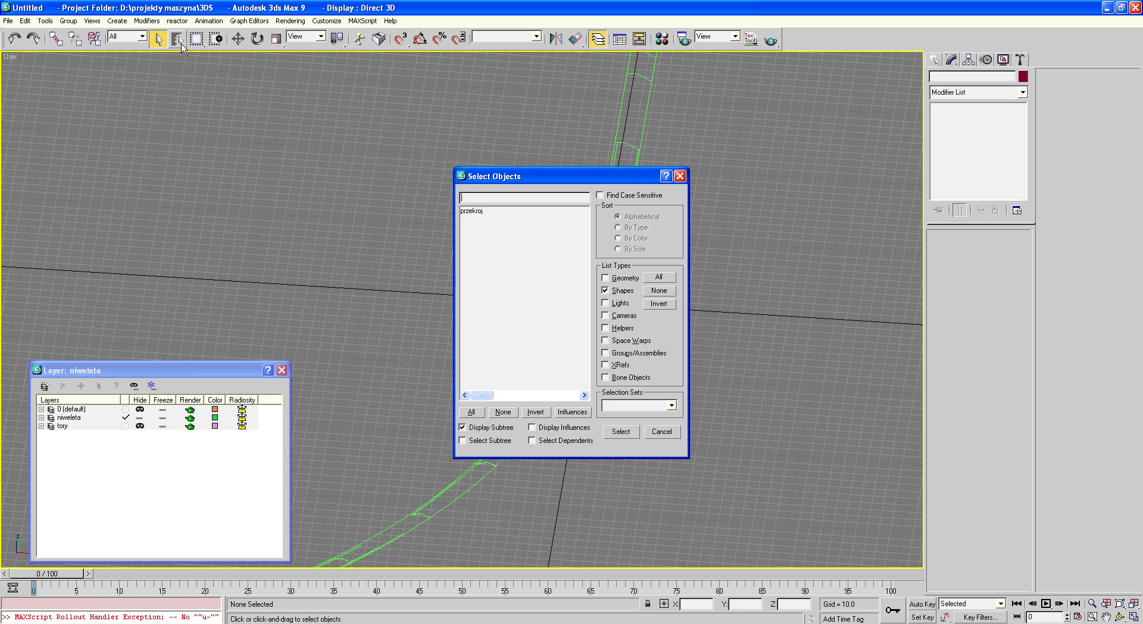
left_click(670, 432)
Reselect the swept track, disable its Sweep modifier, and go to the Line level
scroll(573, 357, "down", 4)
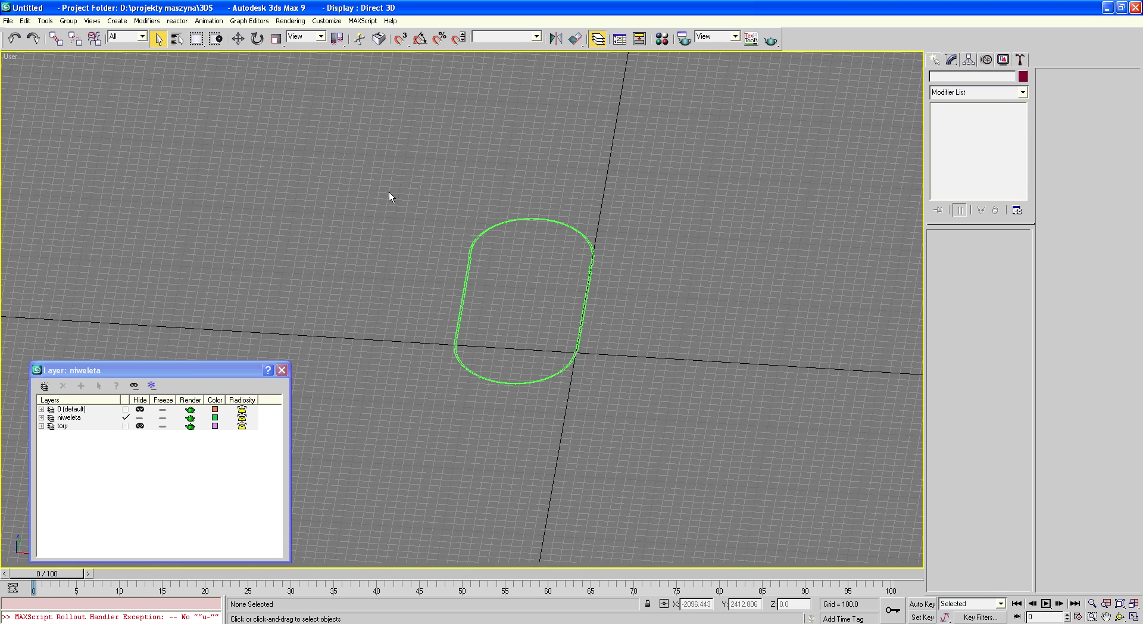
left_click(517, 383)
scroll(590, 333, "up", 2)
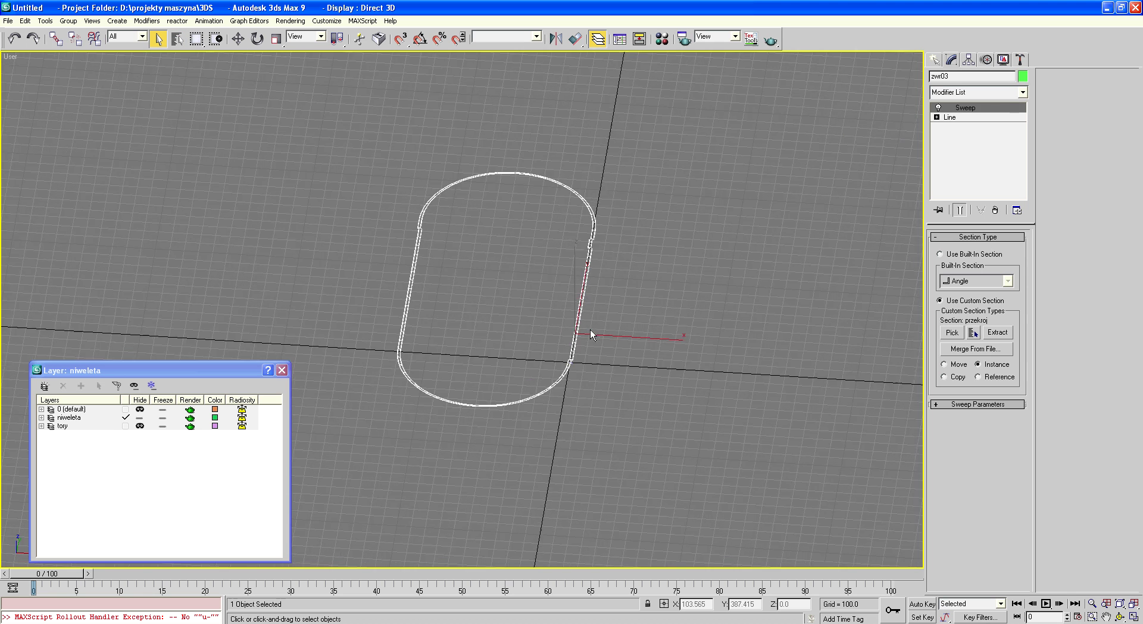
scroll(590, 330, "up", 3)
scroll(500, 508, "up", 2)
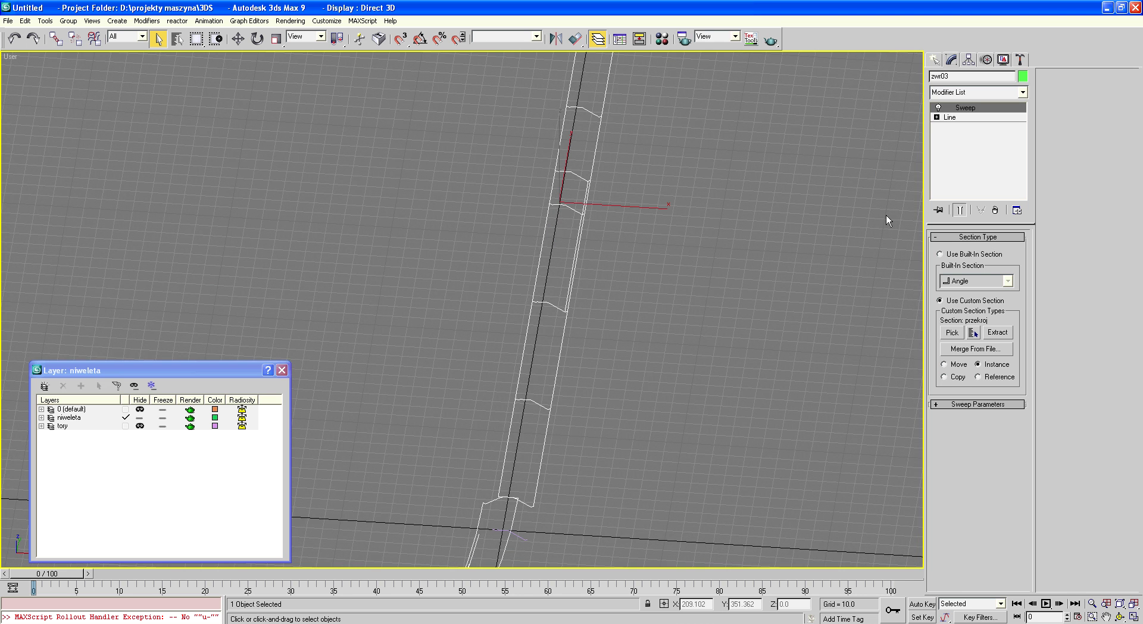
left_click(939, 108)
left_click(950, 117)
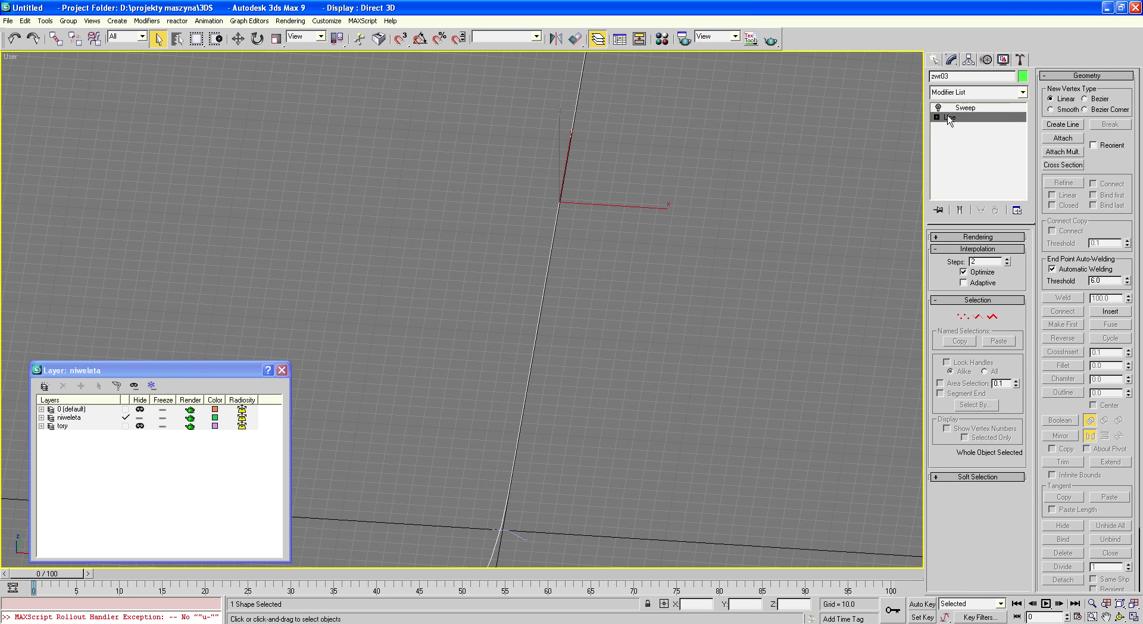
Toggle zwr03's vertex mode off again, reselect the track and re-enable its Sweep
left_click(962, 317)
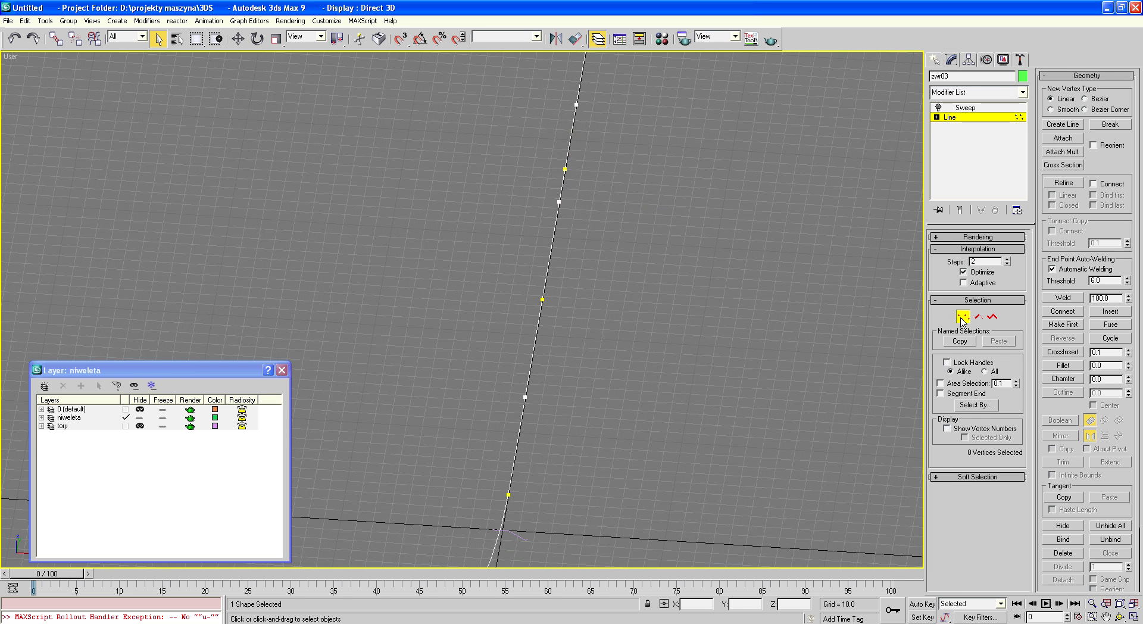
left_click(953, 116)
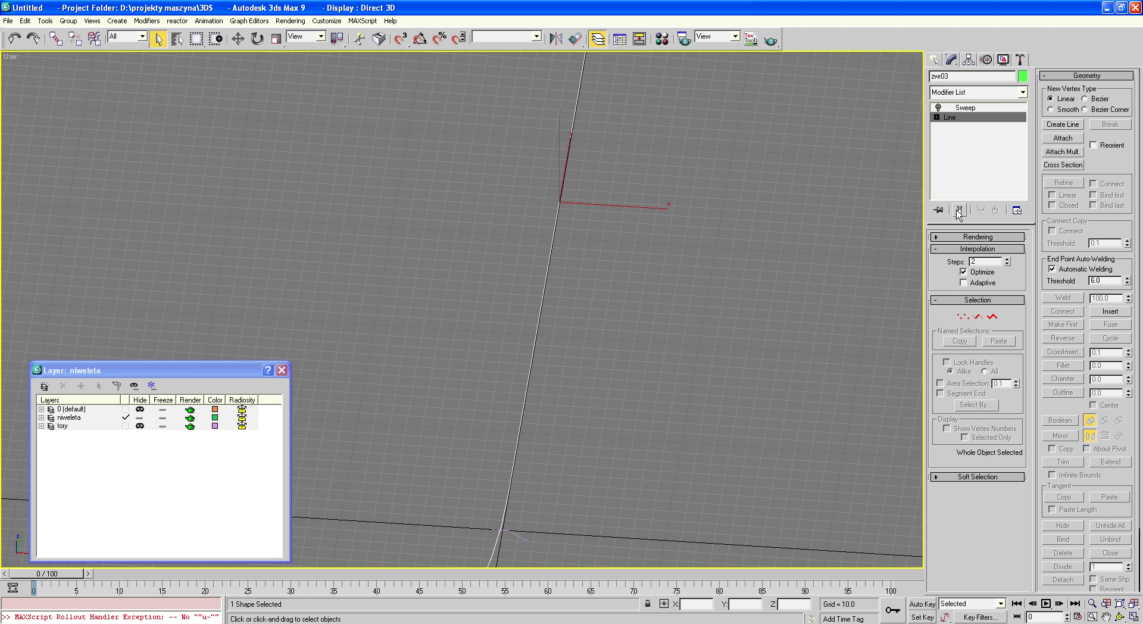
left_click(617, 327)
left_click(530, 333)
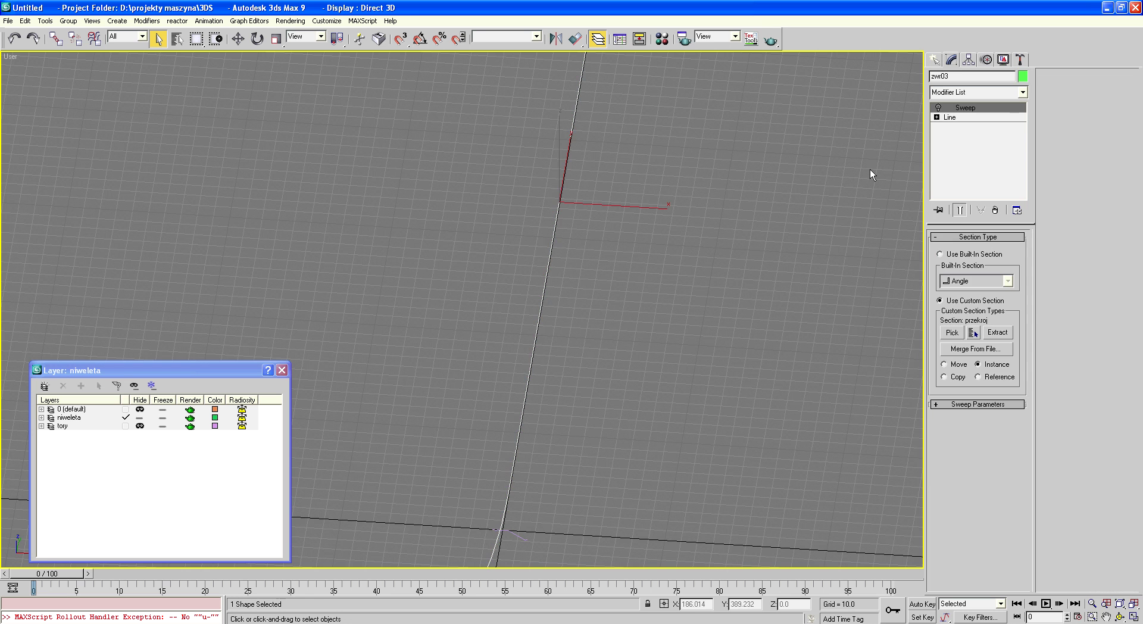
left_click(939, 108)
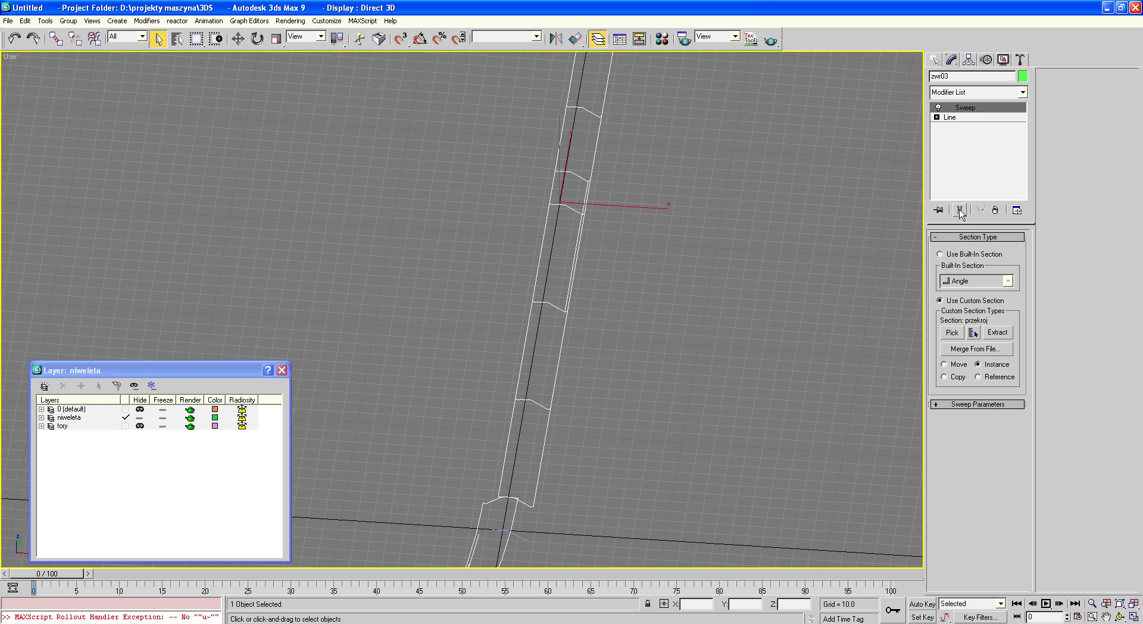
Weld the overlapping duplicate vertex pairs at the seams around zwr03's loop
left_click(936, 117)
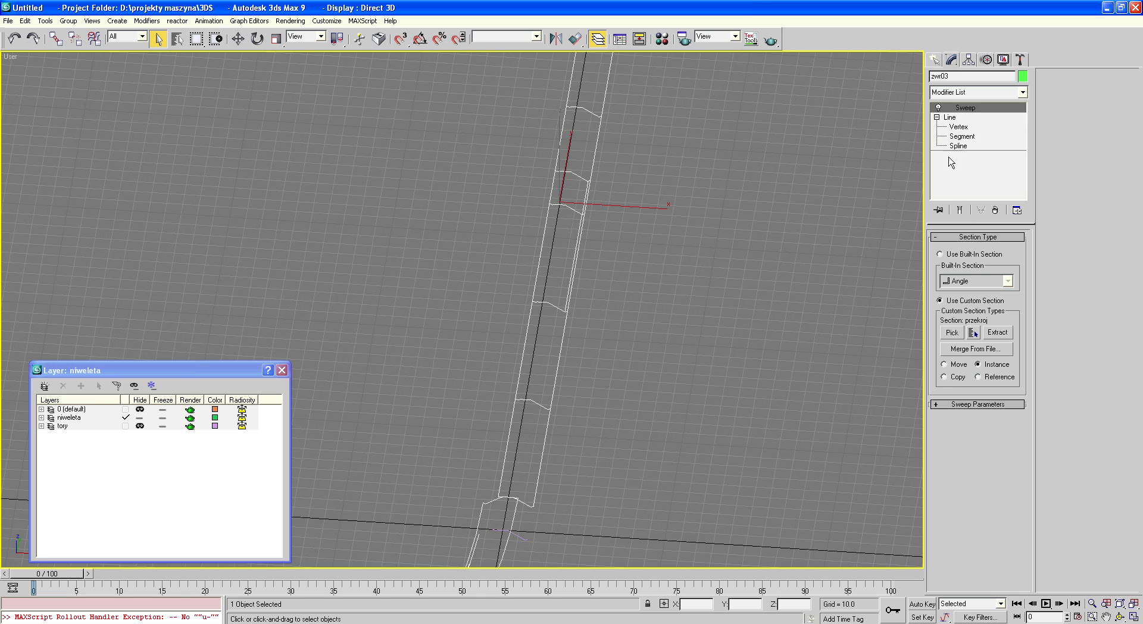
left_click(959, 128)
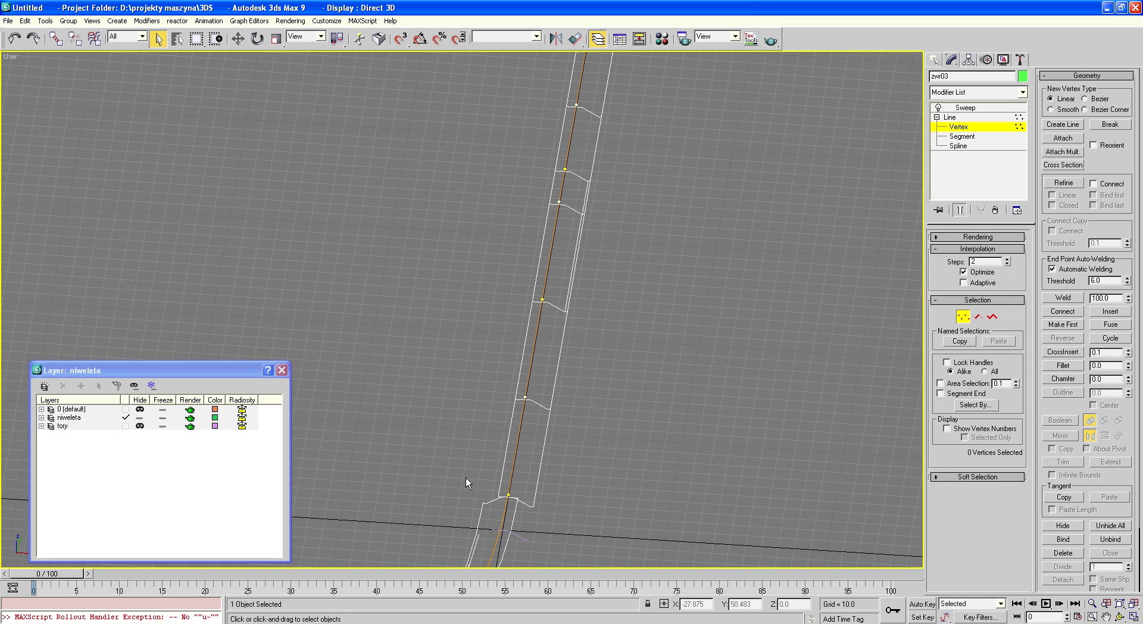
left_click(509, 495)
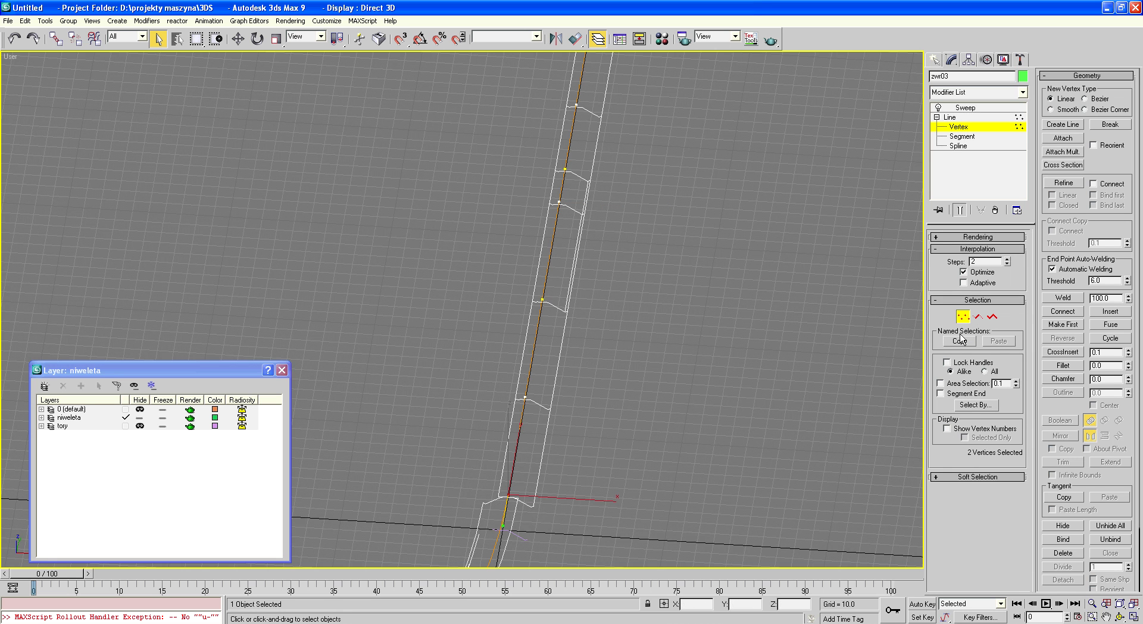
left_click(1063, 297)
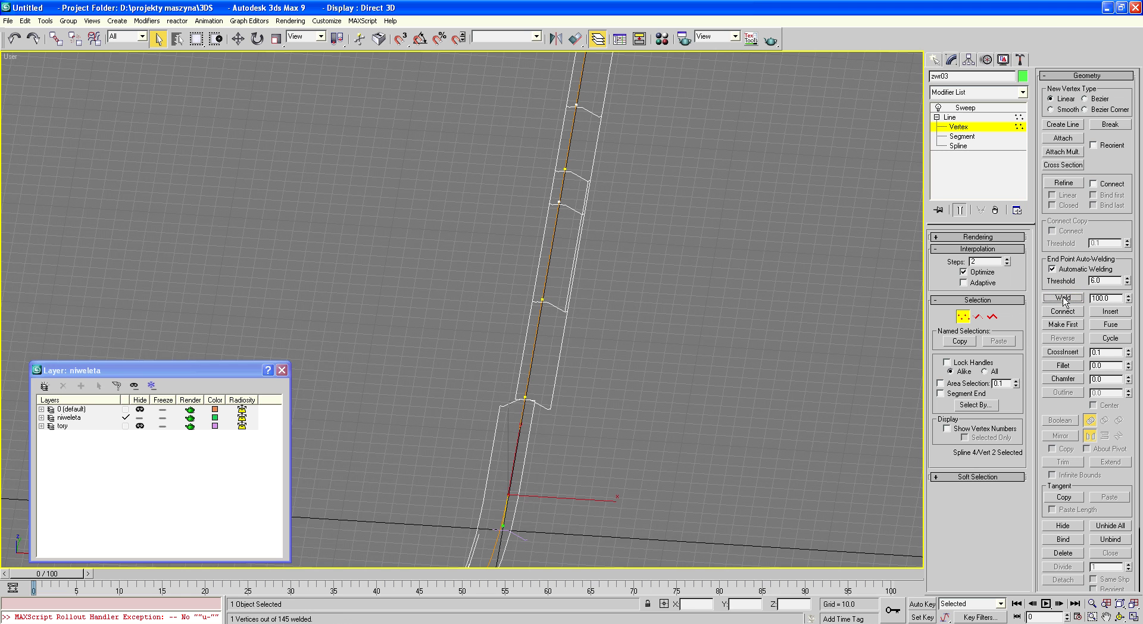
left_click_drag(477, 381, 549, 429)
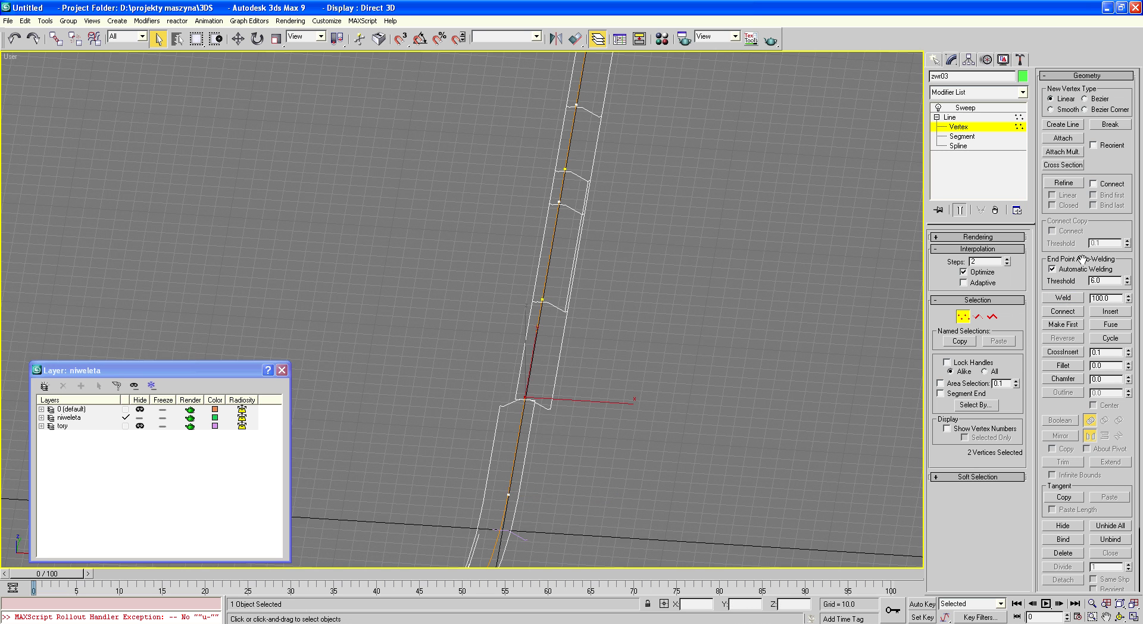
left_click(1069, 299)
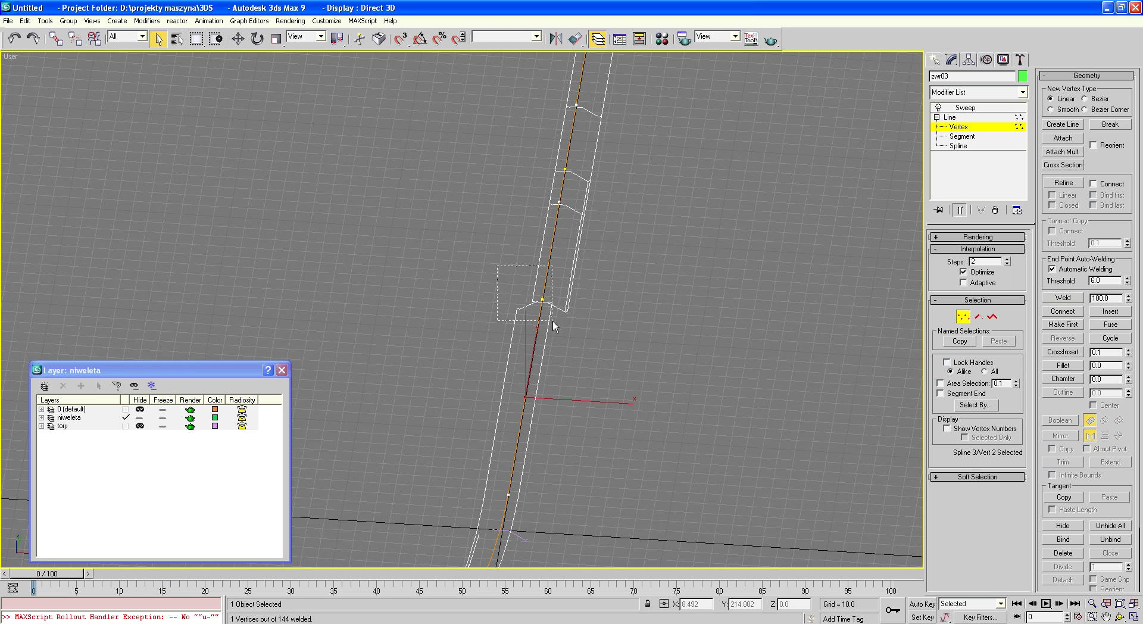
left_click(1063, 297)
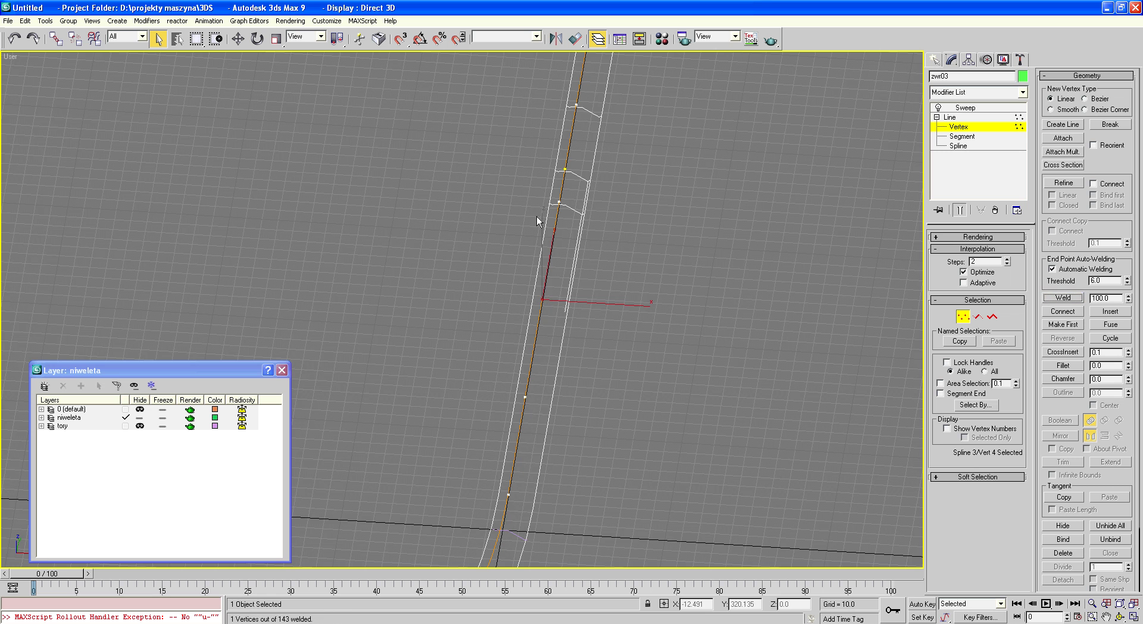
left_click_drag(537, 177, 581, 160)
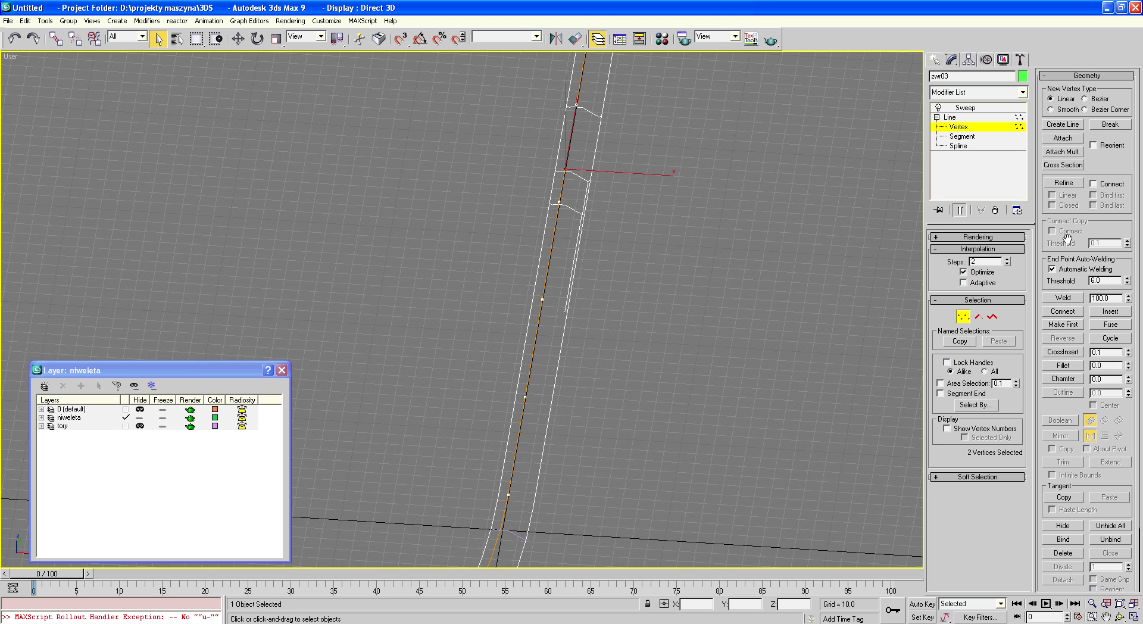
left_click(1063, 297)
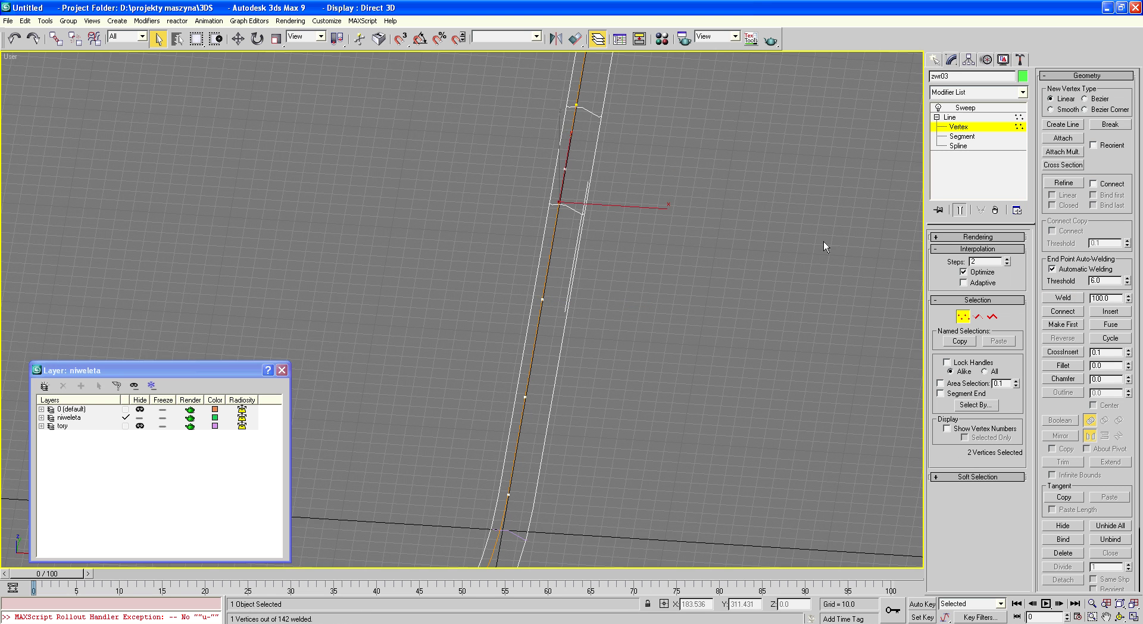
left_click(1064, 299)
left_click_drag(597, 123, 562, 94)
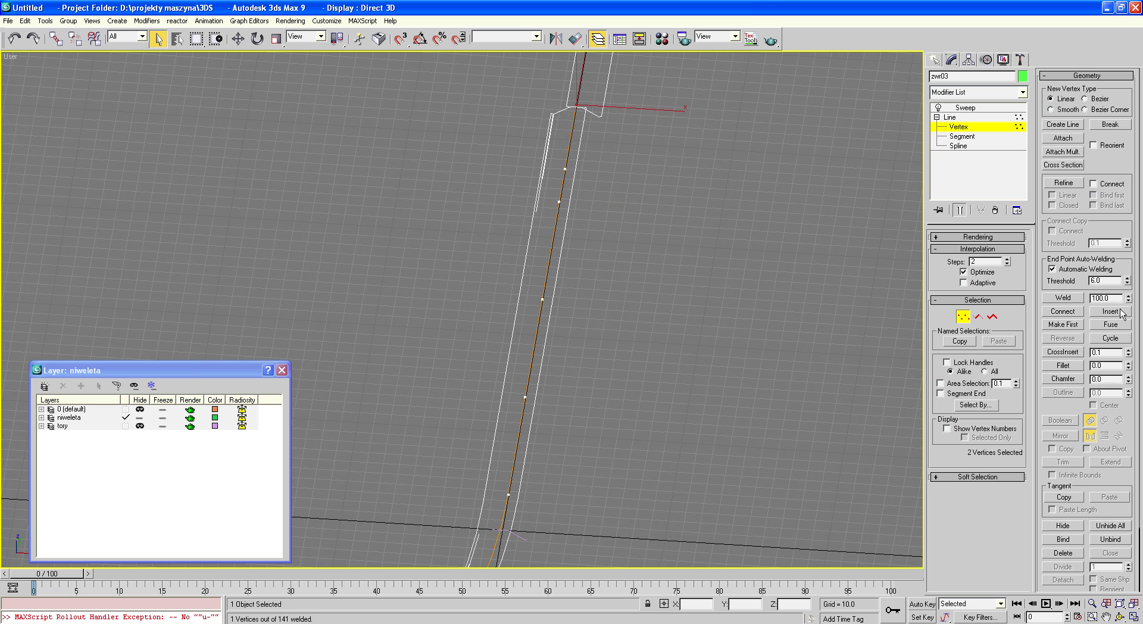
left_click(1064, 297)
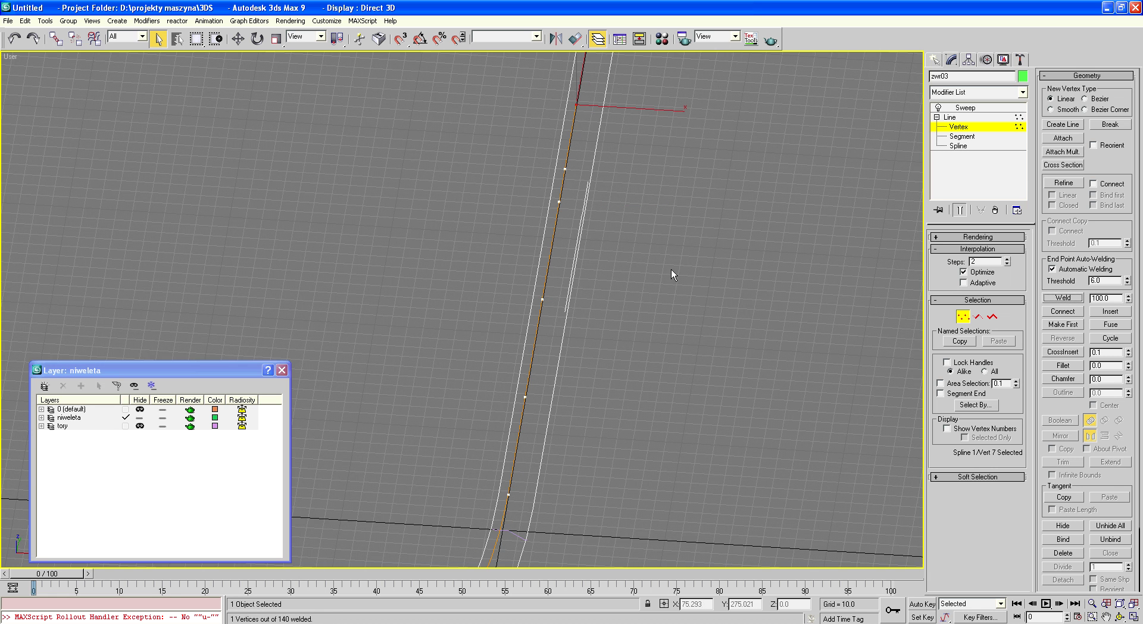
Select all path vertices and weld them with a 10.0 threshold
left_click(632, 334)
scroll(604, 346, "down", 3)
scroll(570, 409, "up", 2)
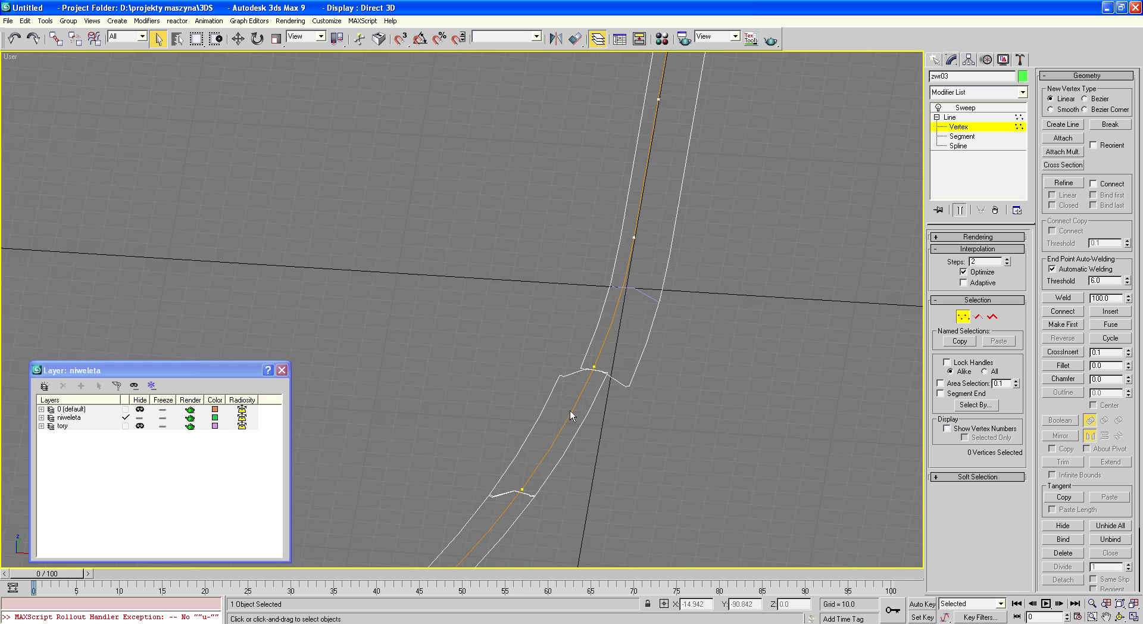
middle_click_drag(570, 410, 755, 381)
scroll(755, 386, "down", 3)
scroll(717, 432, "up", 3)
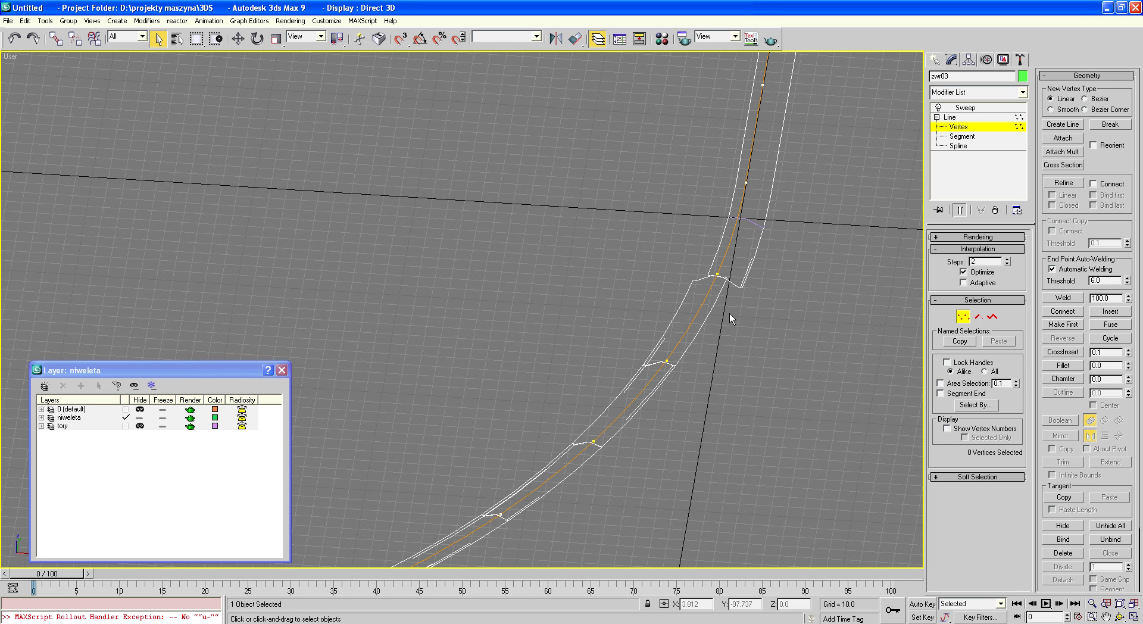
key("ctrl+a")
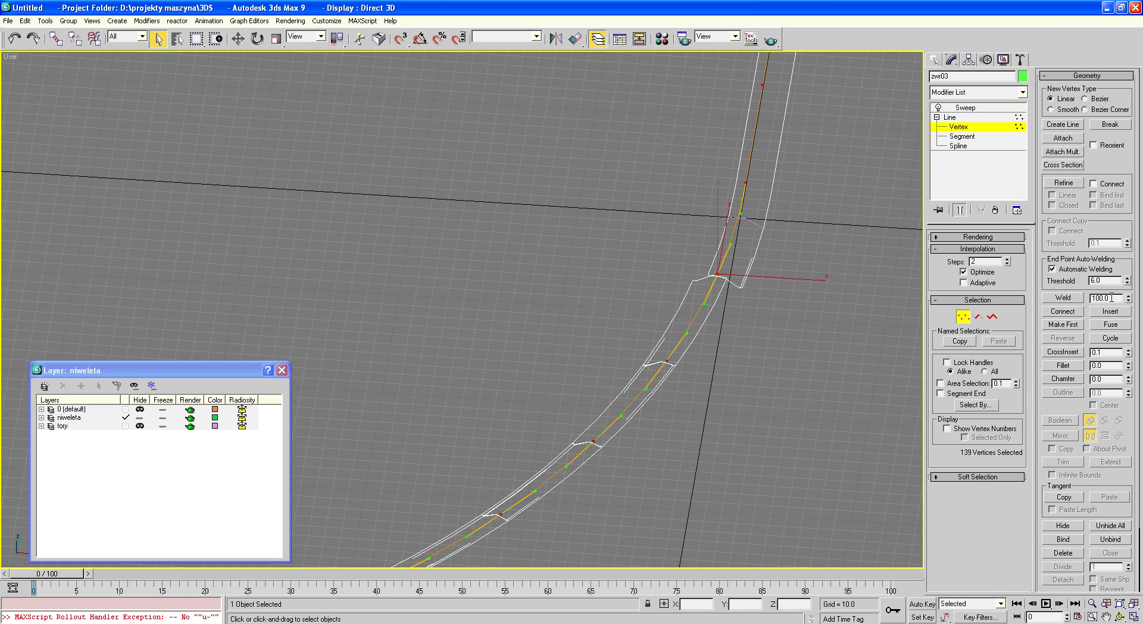
left_click_drag(1111, 297, 1087, 297)
type("10")
left_click(1063, 298)
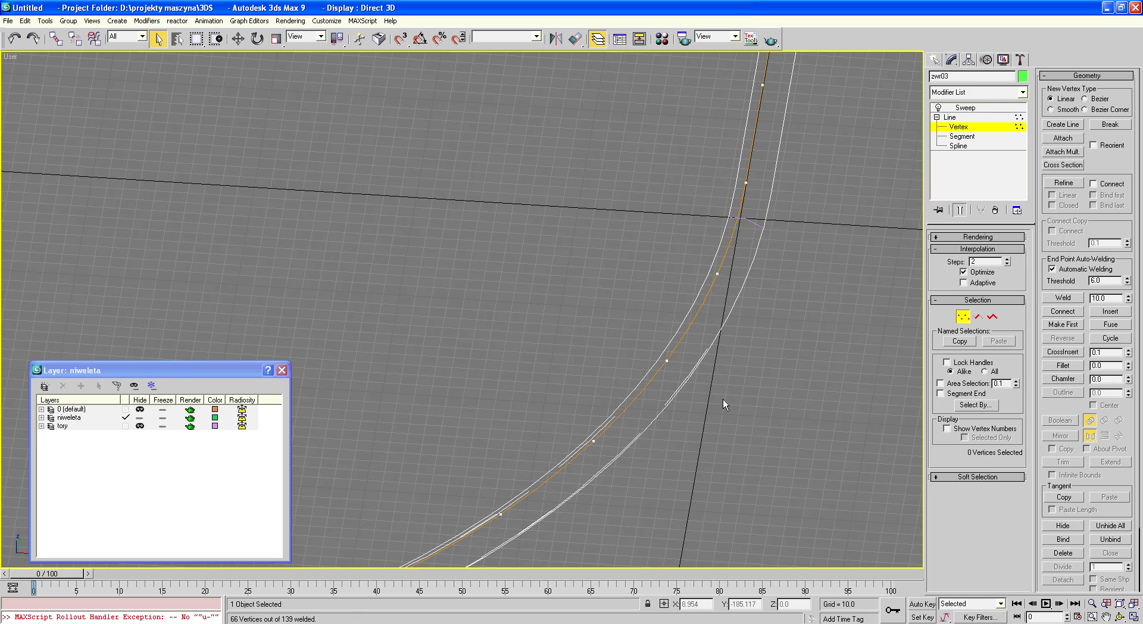
Try welding the vertex on the loop's right straight edge, then return to Sweep
scroll(724, 397, "down", 5)
scroll(727, 395, "down", 3)
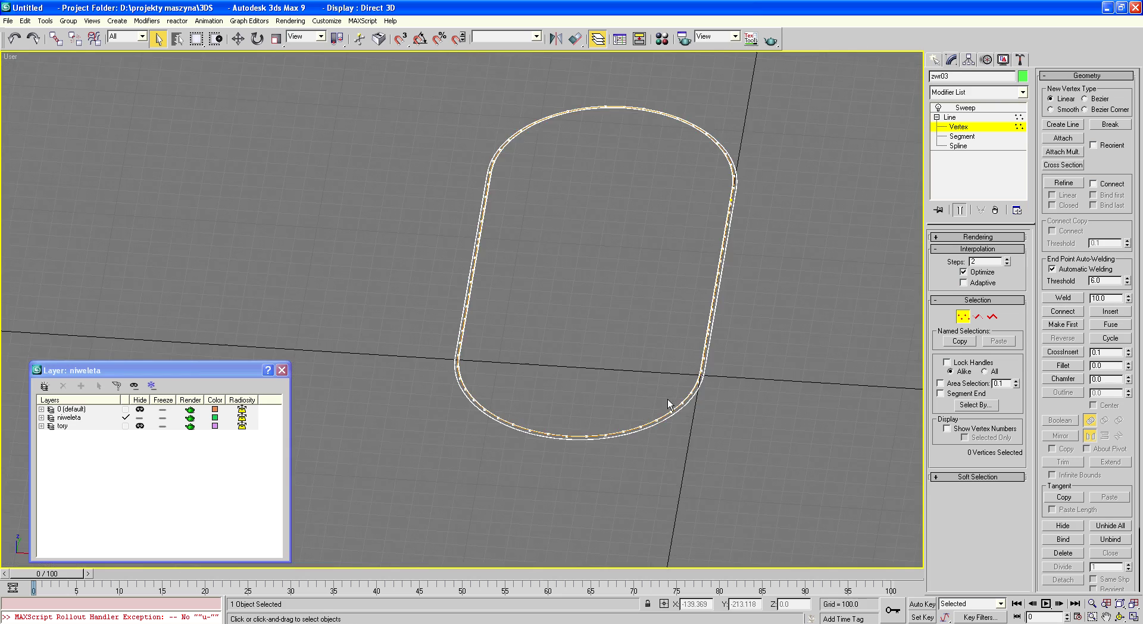
scroll(502, 134, "up", 5)
scroll(610, 118, "down", 4)
scroll(619, 118, "up", 3)
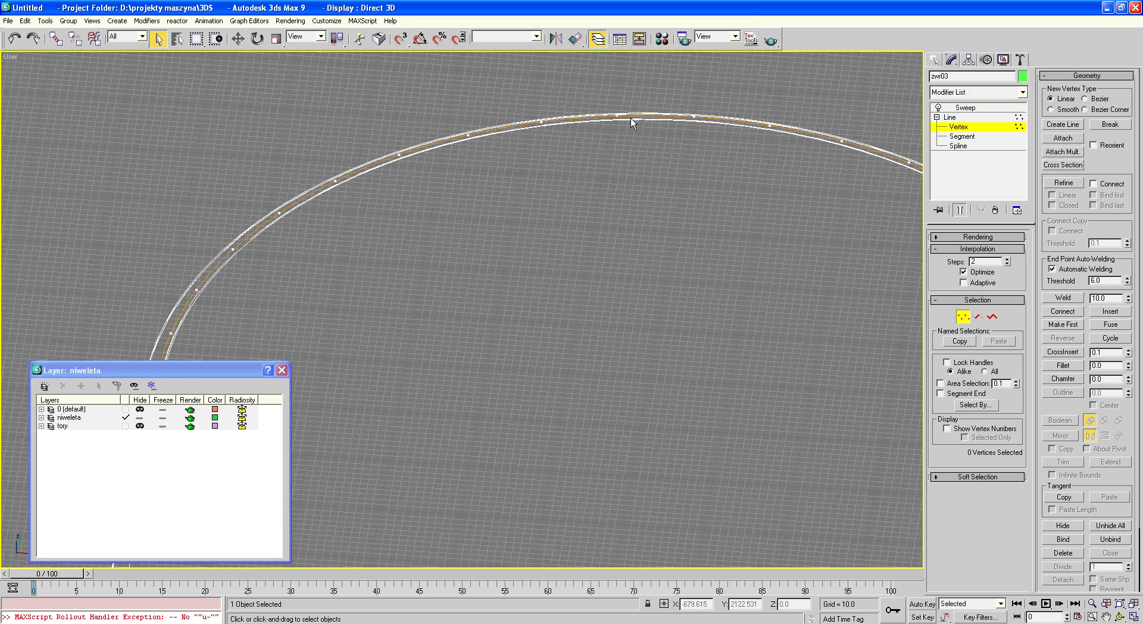
scroll(628, 137, "down", 2)
scroll(866, 292, "up", 5)
scroll(860, 303, "up", 1)
scroll(854, 317, "up", 3)
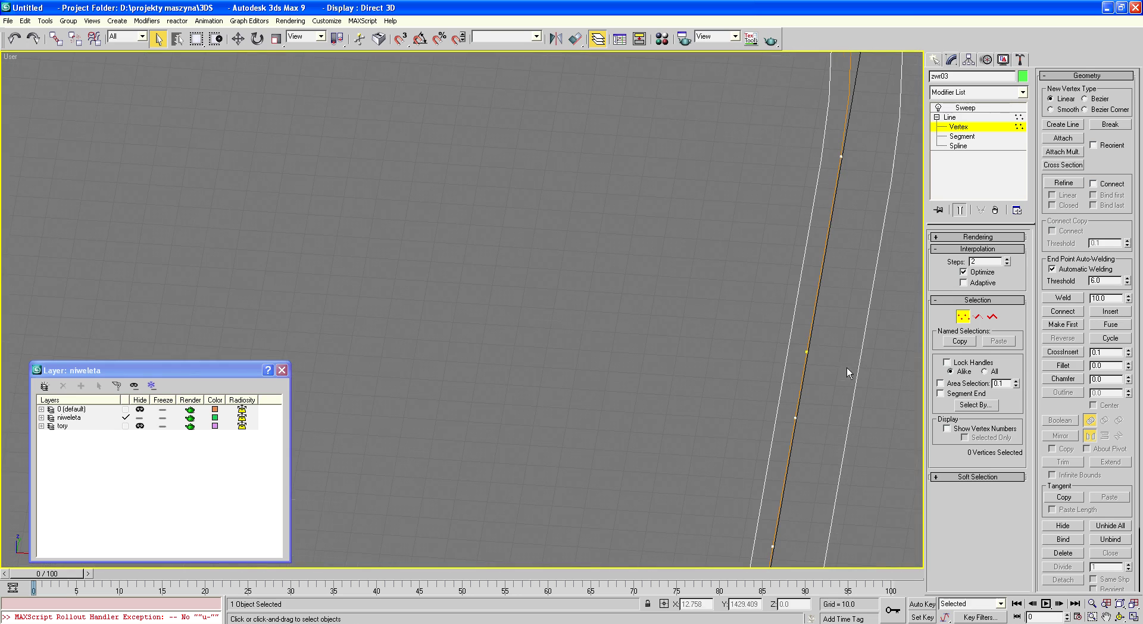
left_click_drag(773, 331, 823, 368)
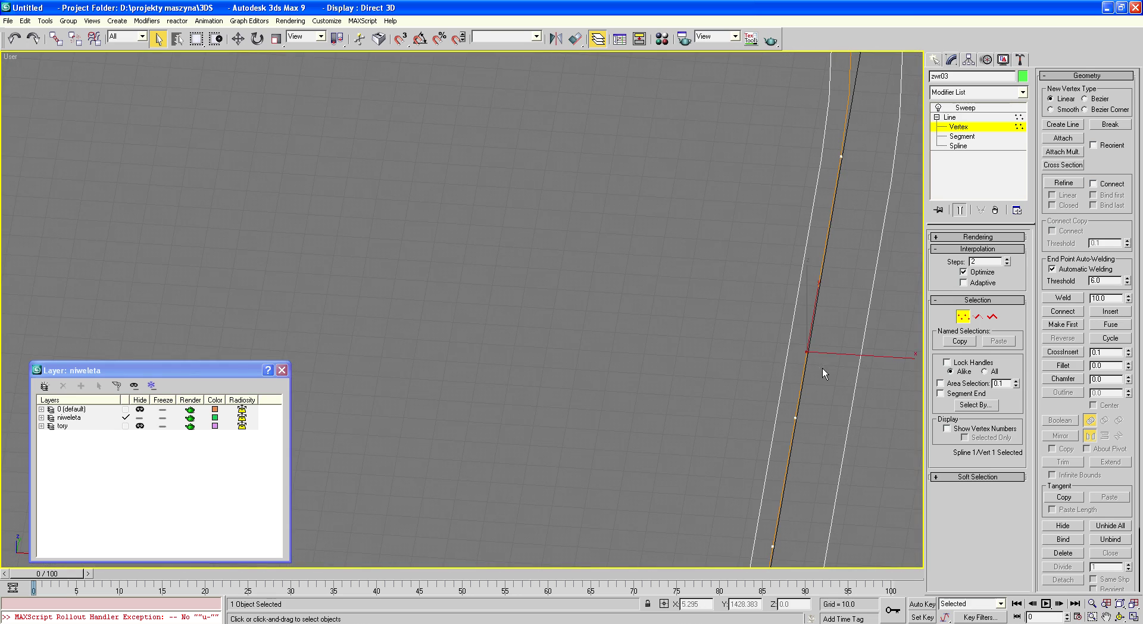
left_click(1076, 302)
left_click(661, 320)
scroll(678, 312, "down", 3)
scroll(690, 306, "down", 4)
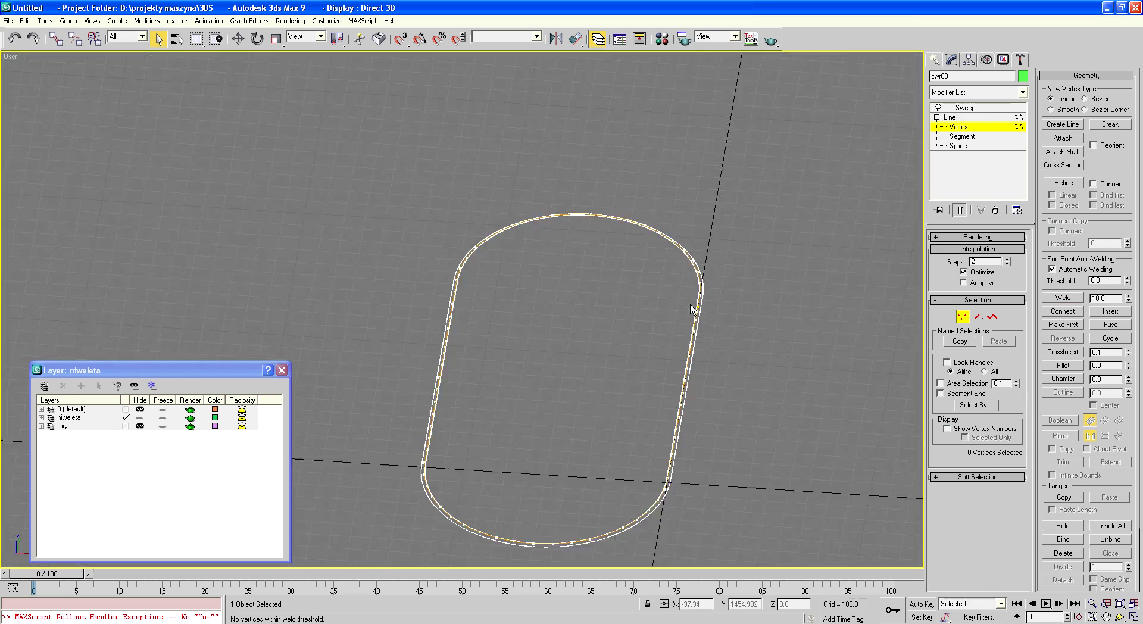
scroll(691, 305, "up", 2)
scroll(665, 466, "up", 3)
scroll(727, 423, "up", 2)
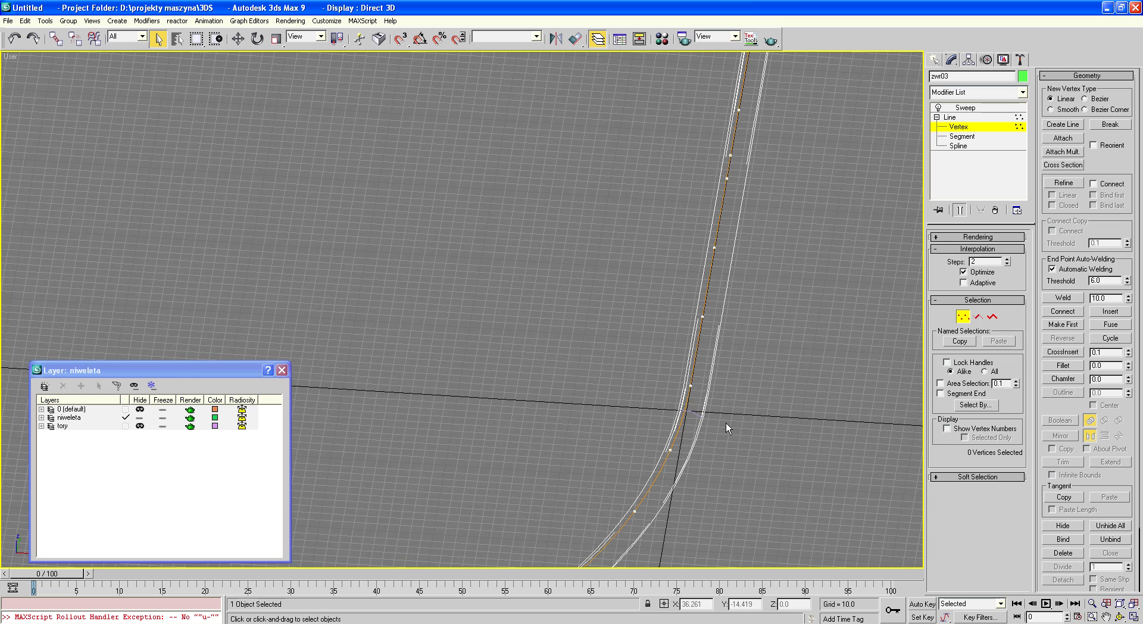
left_click(964, 110)
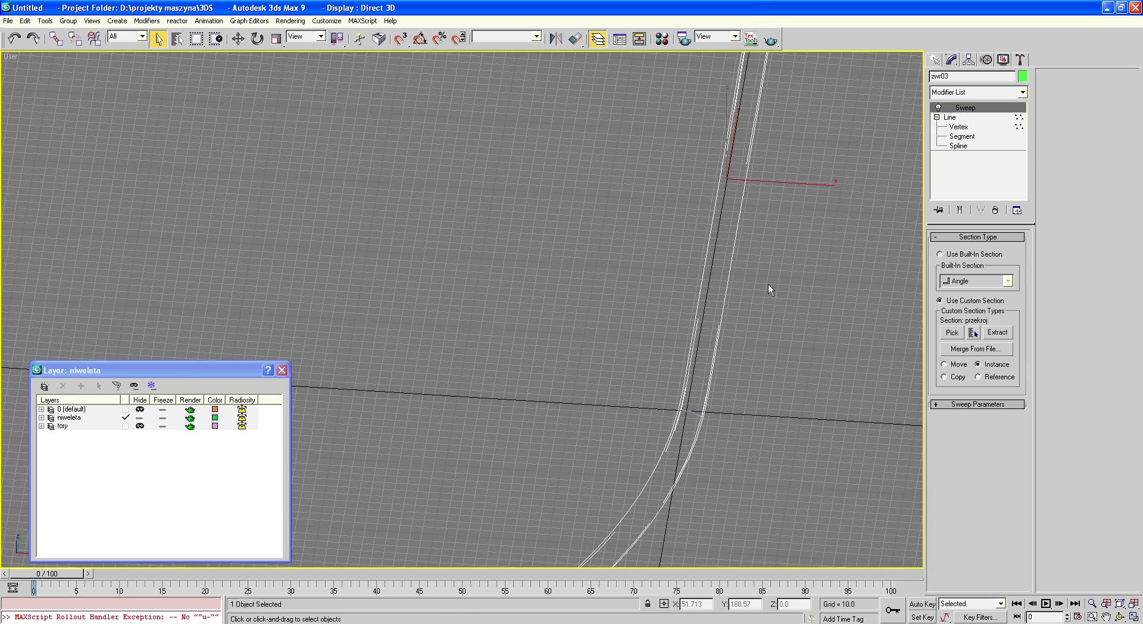
Orbit, zoom and pan the view to inspect the whole swept track loop
left_click(1119, 616)
mouse_move(551, 378)
left_mouse_down()
mouse_move(503, 372)
mouse_move(512, 191)
left_mouse_up()
scroll(524, 274, "down", 5)
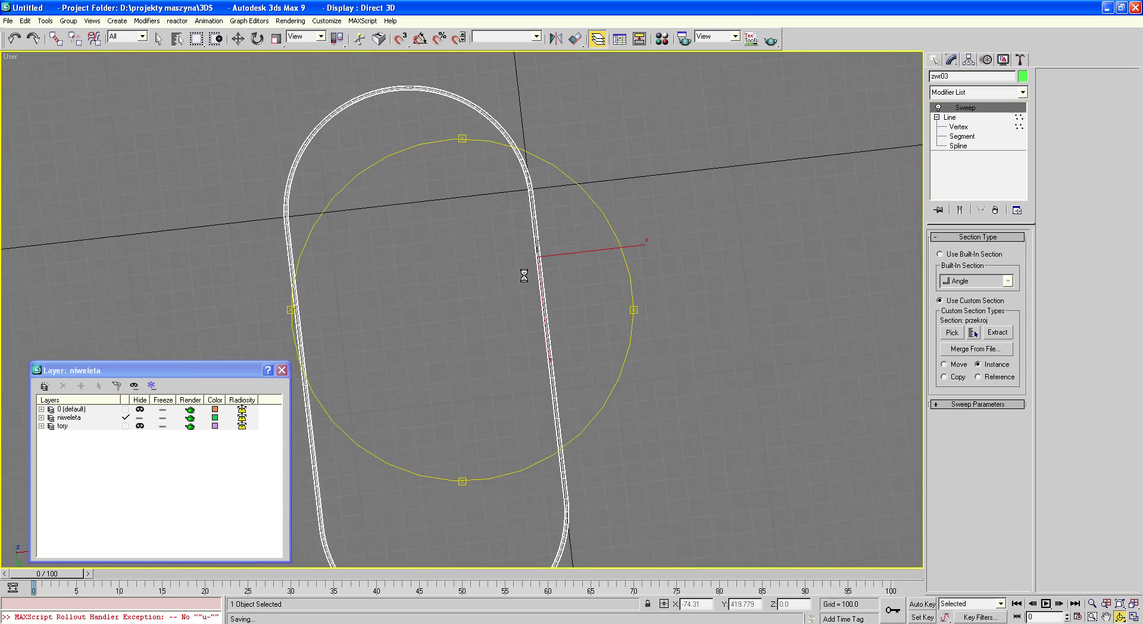
scroll(470, 74, "up", 2)
scroll(486, 122, "up", 2)
left_click_drag(507, 213, 503, 252)
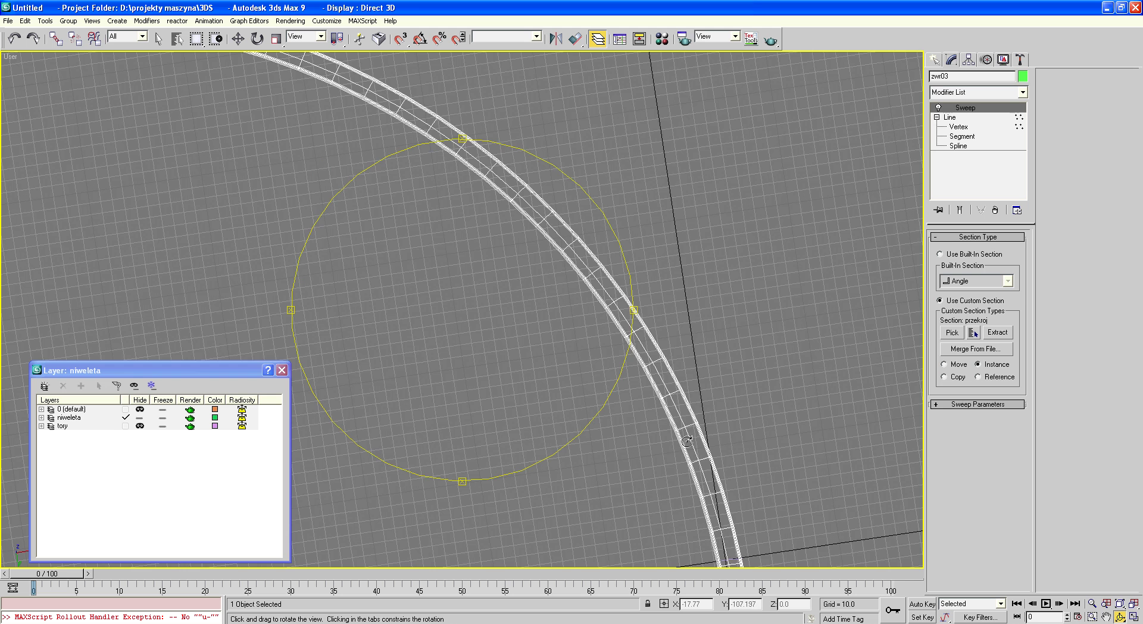
mouse_move(684, 437)
left_mouse_down()
mouse_move(701, 496)
mouse_move(576, 127)
left_mouse_up()
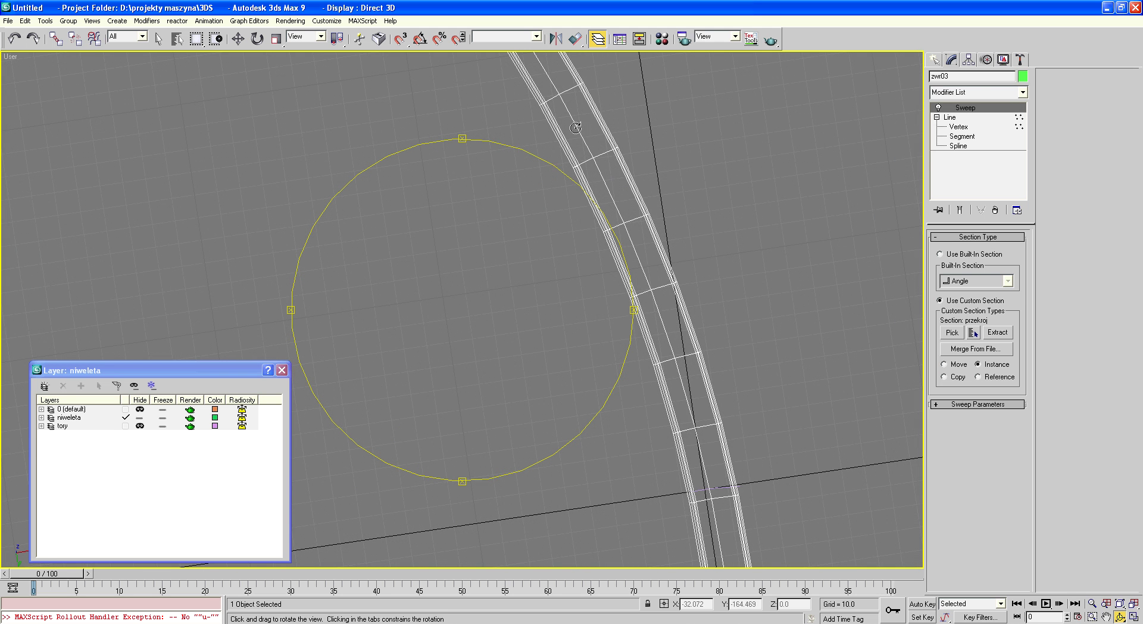
Lower the path's interpolation steps to 1, briefly testing 0
left_click(960, 127)
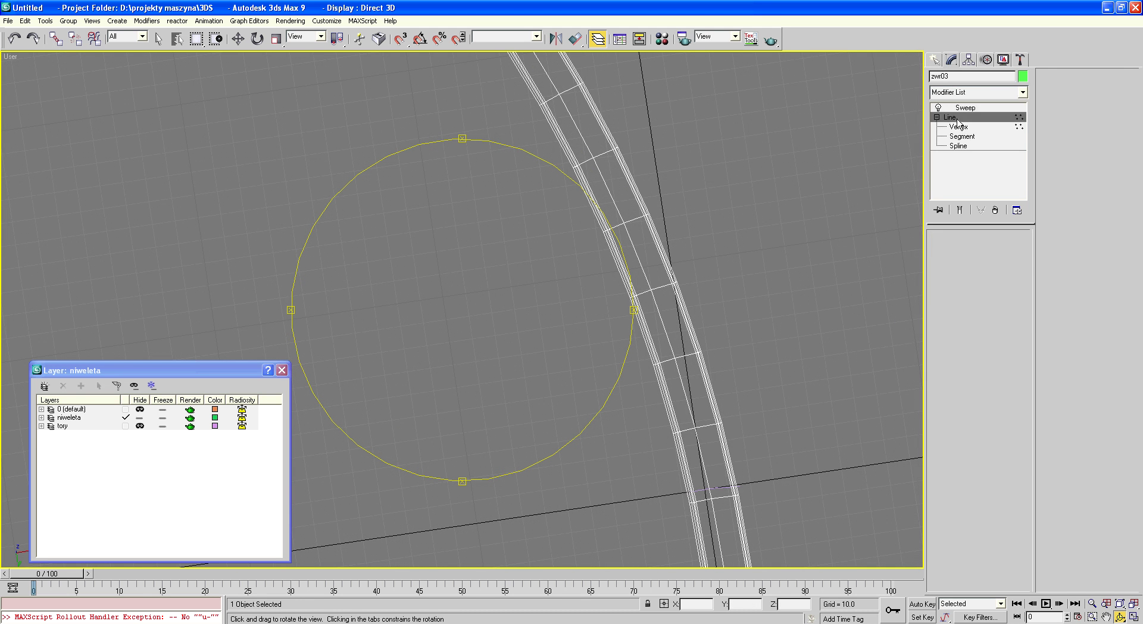
left_click(1007, 264)
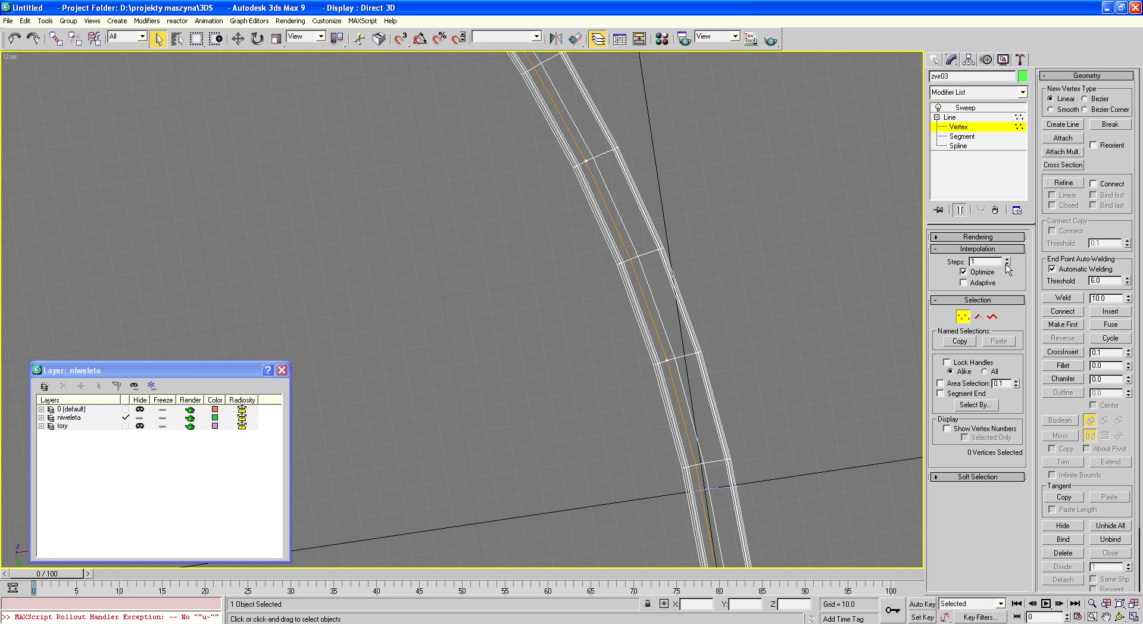
left_click(1006, 264)
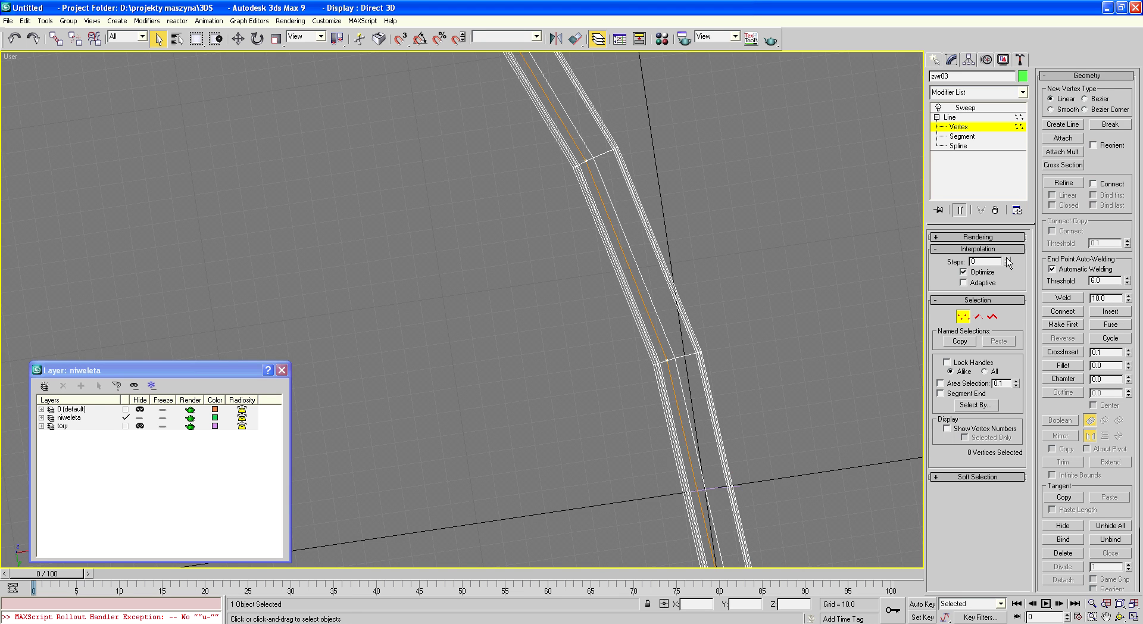
left_click(1007, 260)
Try Adaptive interpolation on then off, orbiting to check the swept bed
left_click(1119, 616)
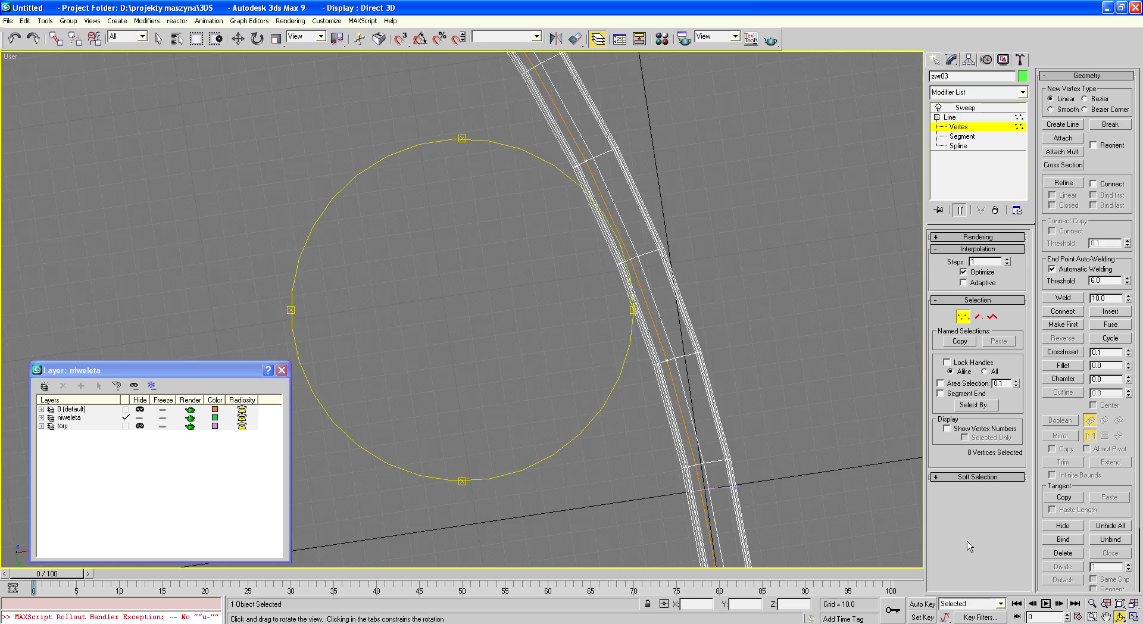
mouse_move(510, 318)
left_mouse_down()
mouse_move(502, 326)
mouse_move(525, 337)
mouse_move(509, 327)
mouse_move(550, 395)
mouse_move(510, 292)
mouse_move(545, 286)
left_mouse_up()
left_click(963, 283)
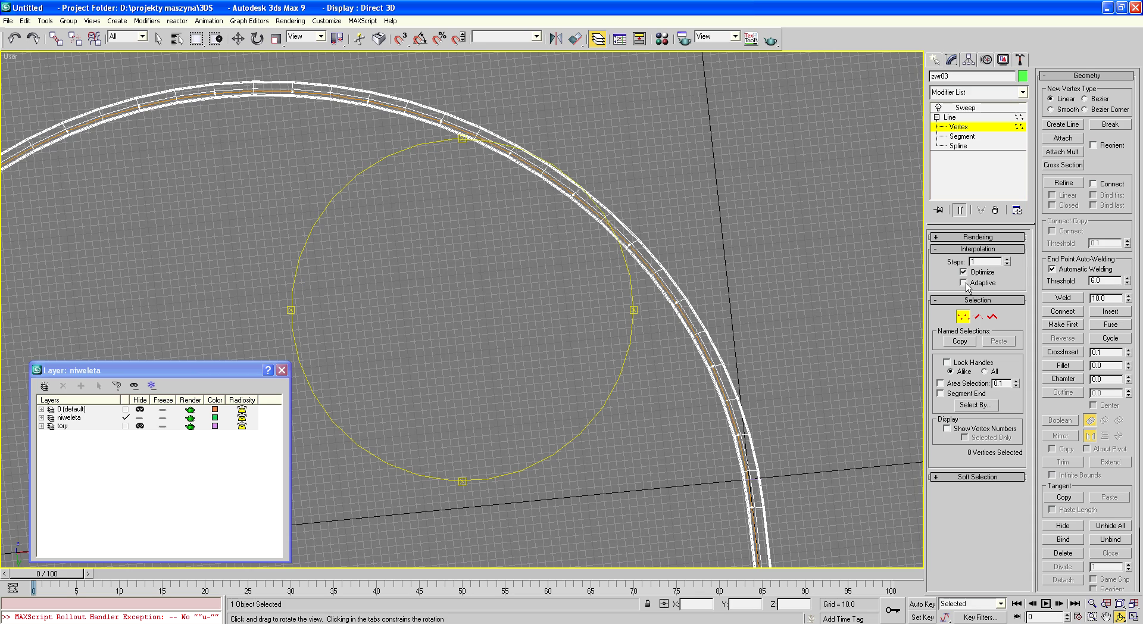
left_click(963, 283)
mouse_move(531, 291)
left_mouse_down()
mouse_move(529, 279)
mouse_move(553, 355)
mouse_move(567, 356)
left_mouse_up()
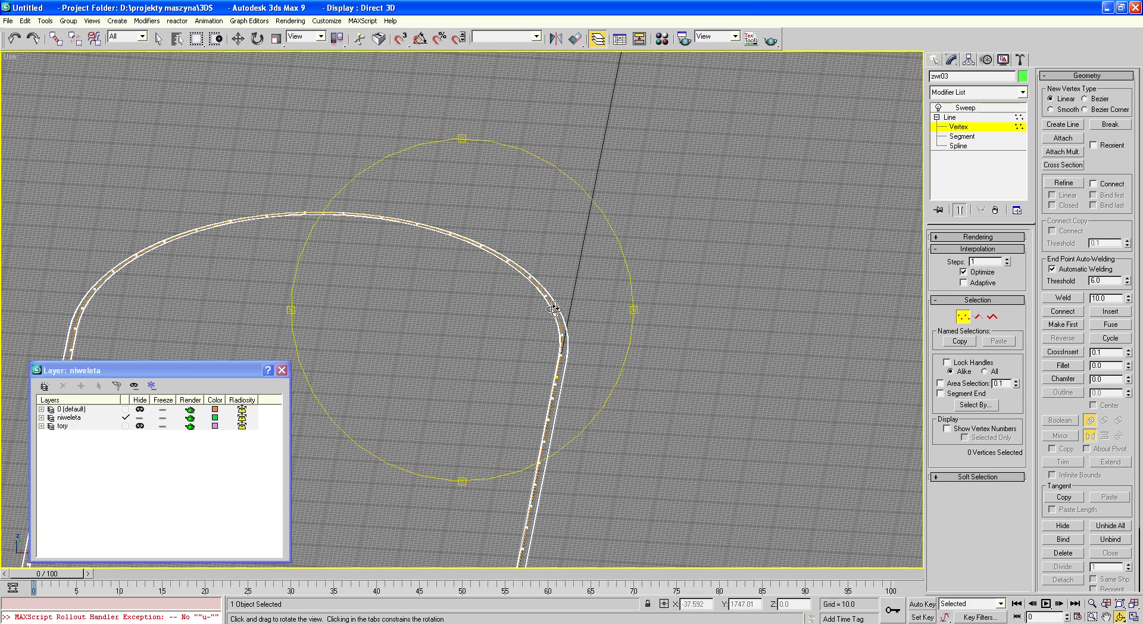
mouse_move(556, 313)
left_mouse_down()
mouse_move(557, 397)
mouse_move(580, 320)
left_mouse_up()
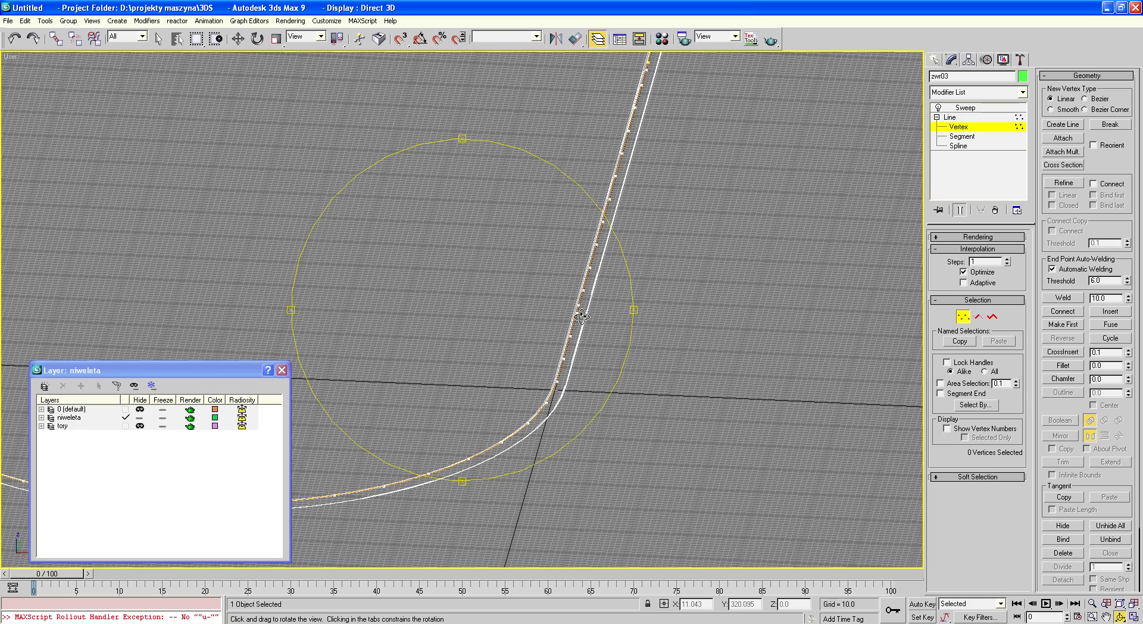
Return to zwr03's Sweep modifier and show its parameters: section przekroj, smoothing, banking
left_click(960, 108)
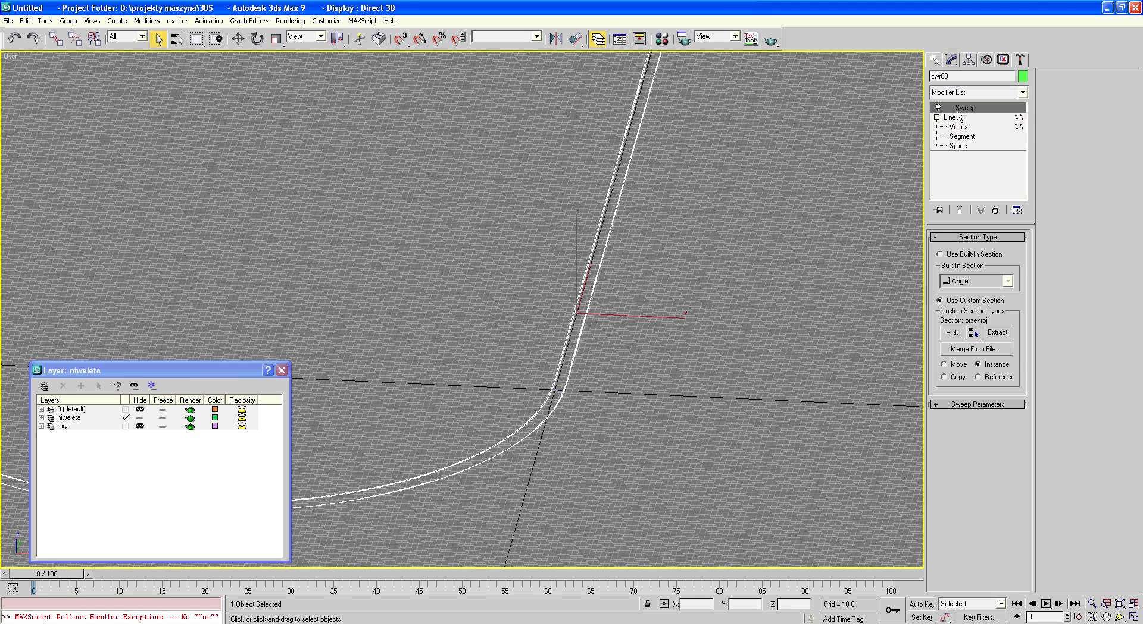
left_click(936, 405)
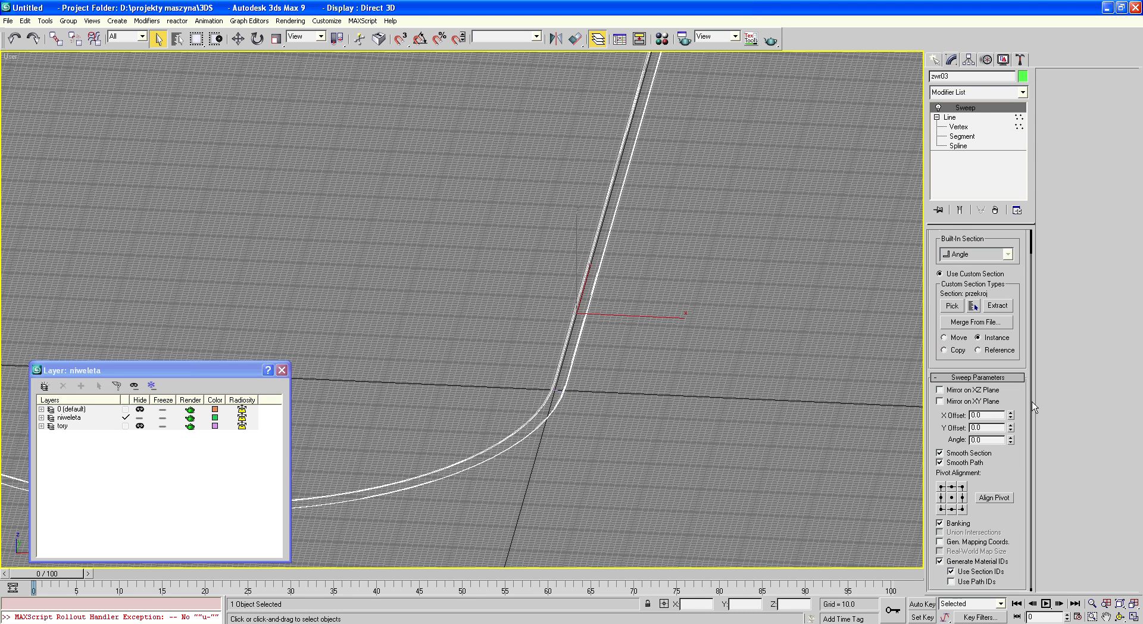
scroll(1034, 393, "down", 1)
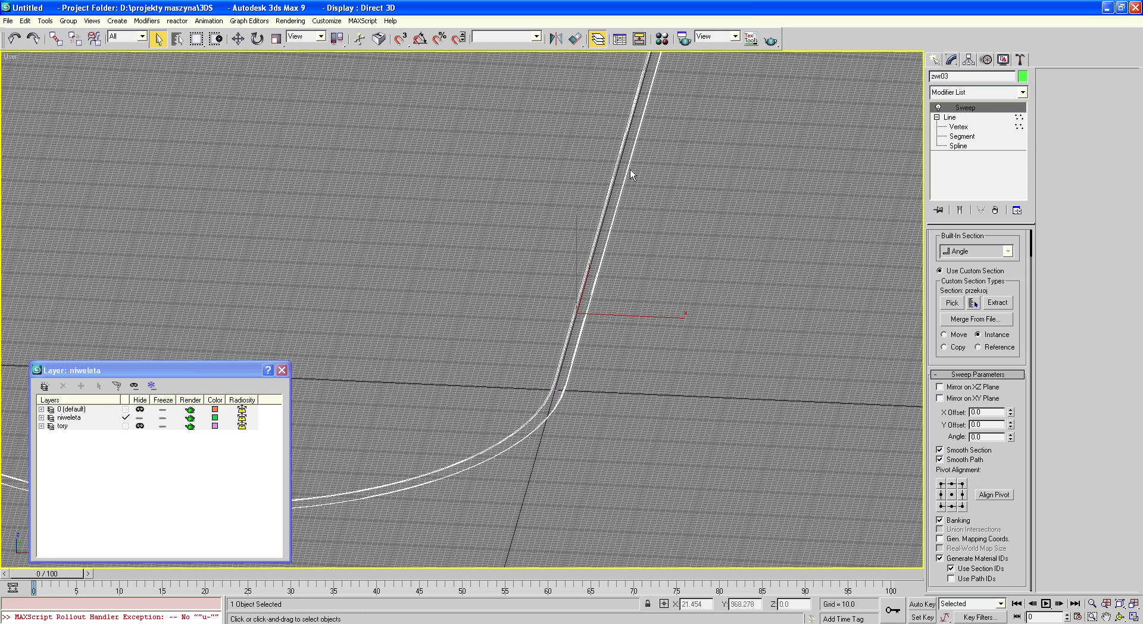
Convert the road embankment to Editable Poly and flip the normals of all its polygons
right_click(614, 193)
mouse_move(635, 289)
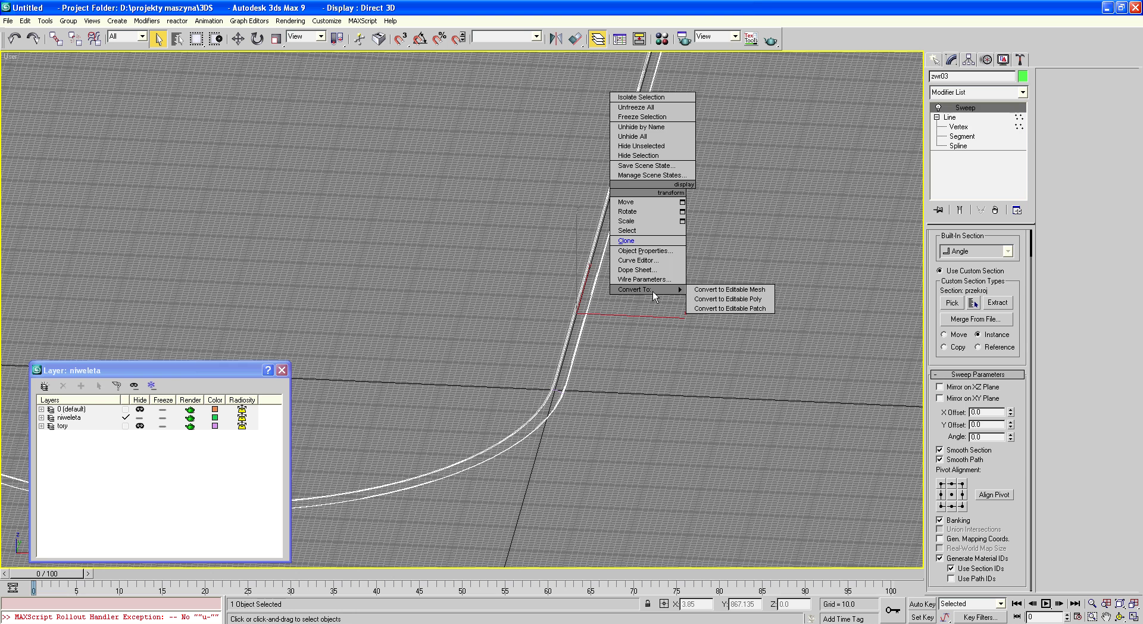
left_click(728, 297)
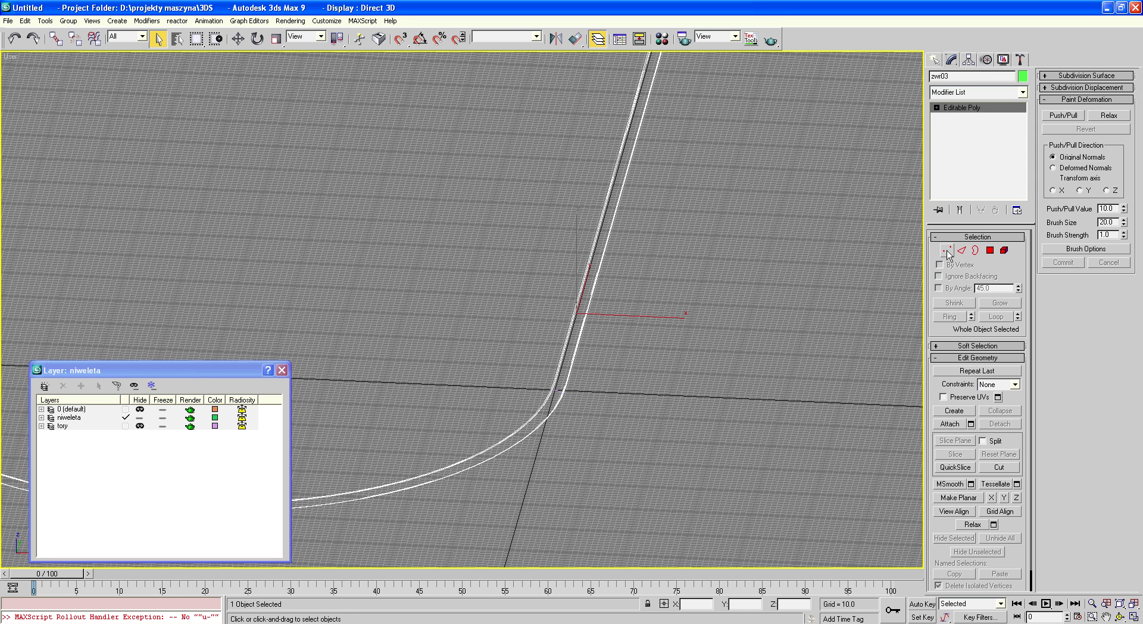
left_click(990, 250)
key("ctrl+a")
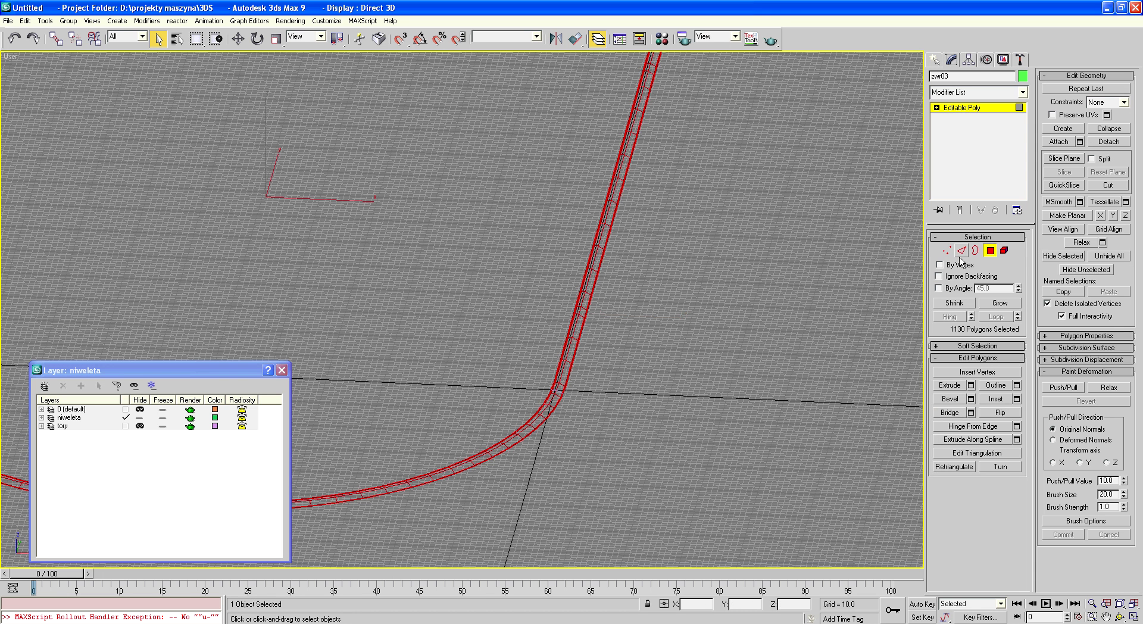
left_click(1000, 412)
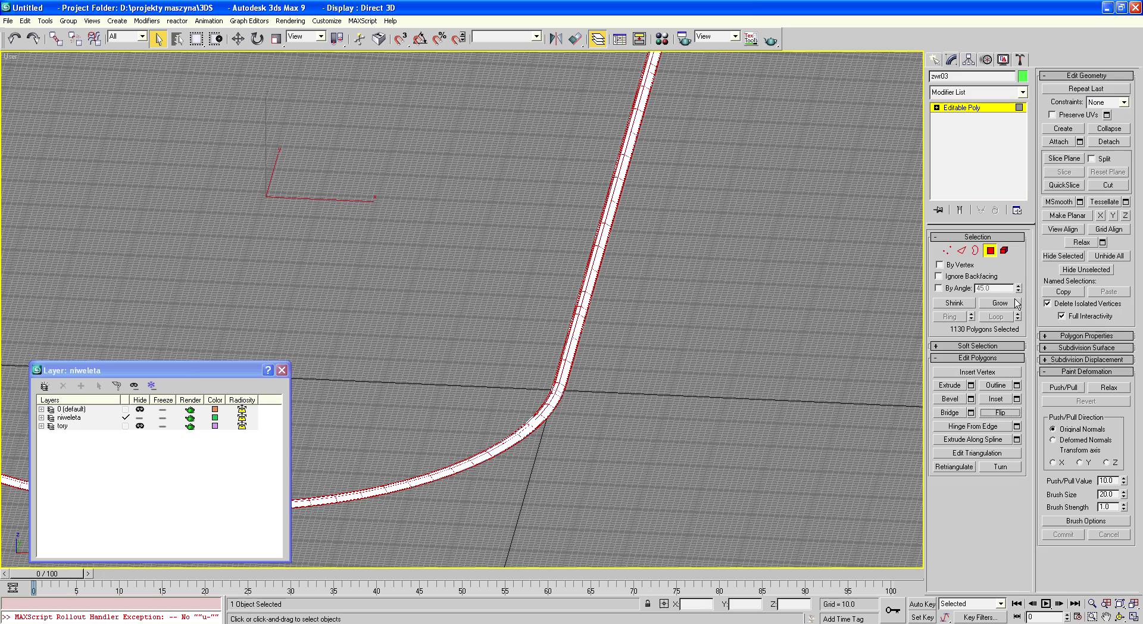
left_click(989, 252)
Deselect the road, then zoom and orbit the view to inspect the green road's bend
left_click(720, 284)
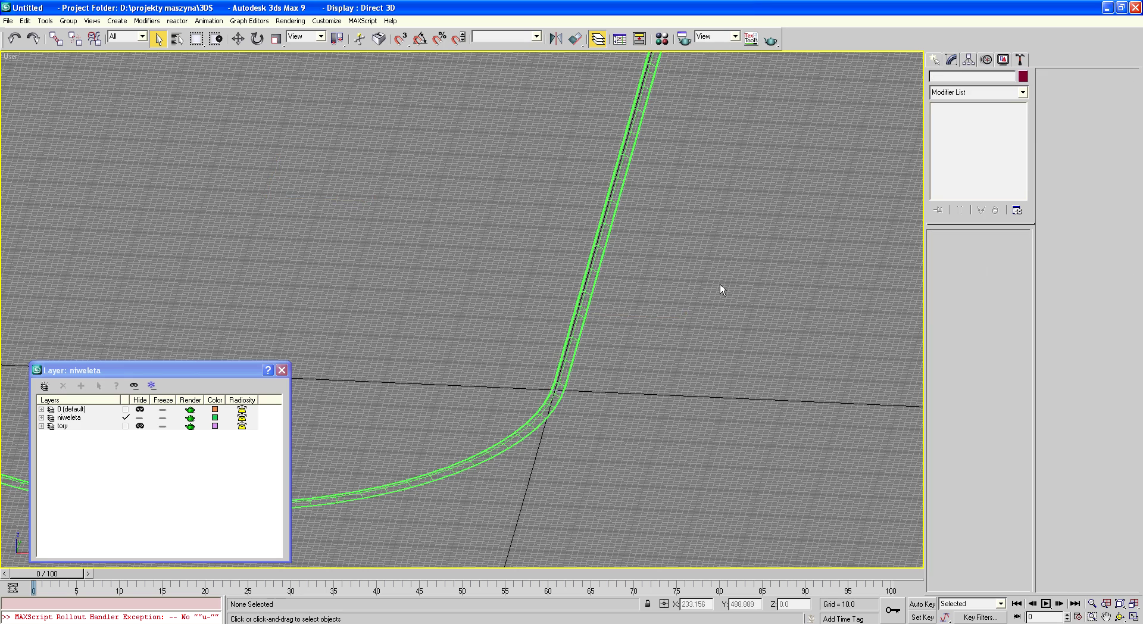
scroll(633, 297, "down", 5)
scroll(595, 292, "up", 1)
scroll(591, 290, "up", 6)
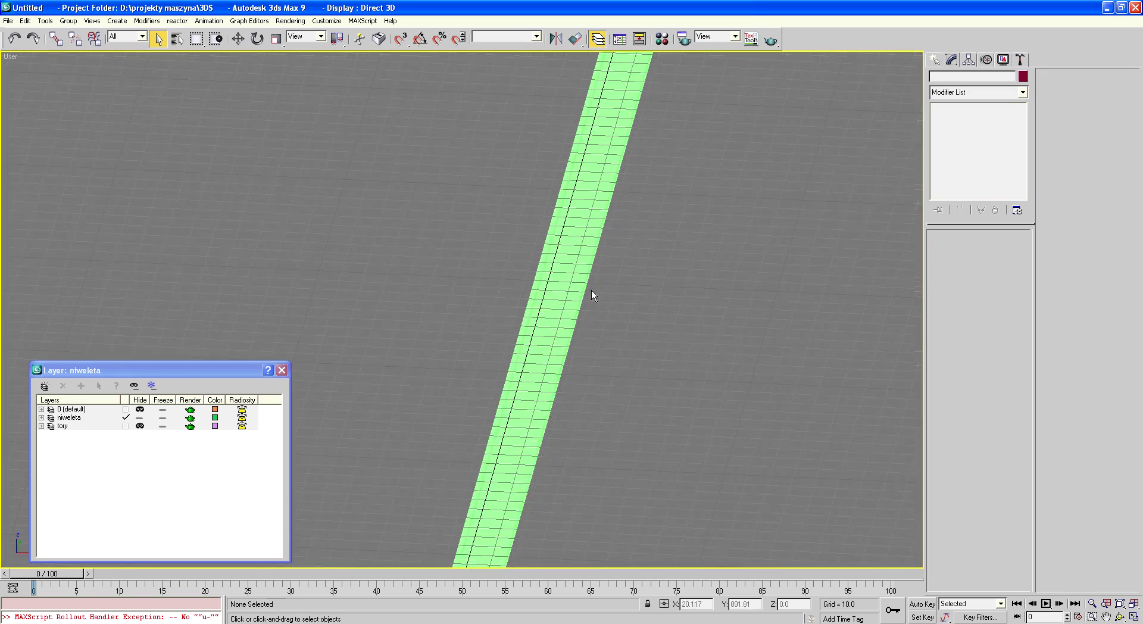
scroll(545, 314, "up", 3)
left_click(1119, 616)
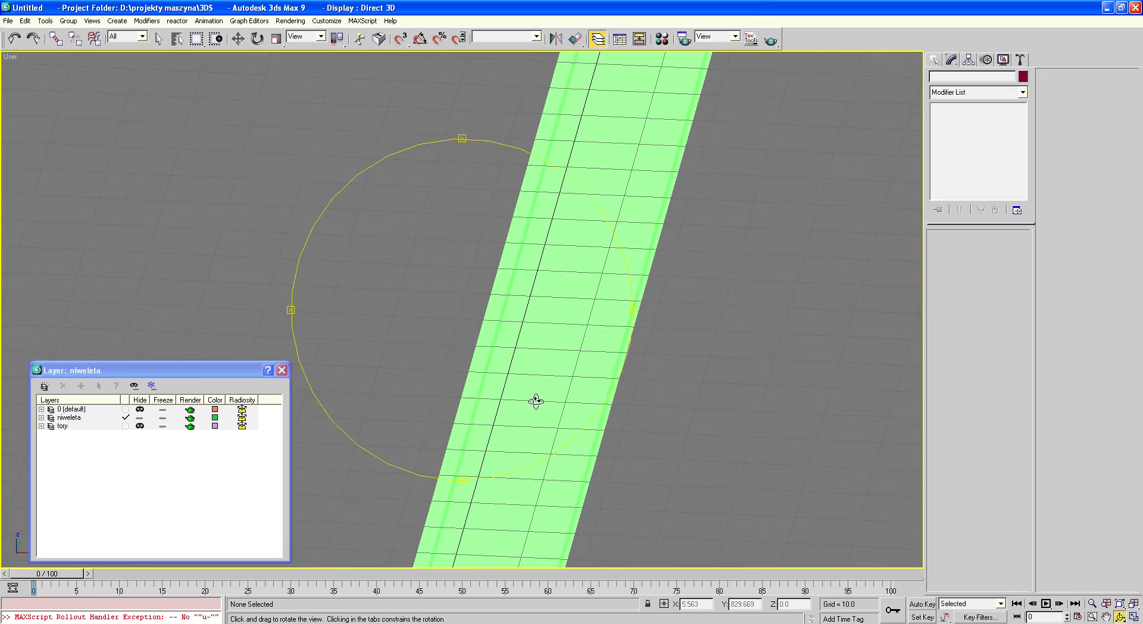
mouse_move(536, 401)
left_mouse_down()
mouse_move(495, 363)
mouse_move(540, 427)
mouse_move(536, 413)
left_mouse_up()
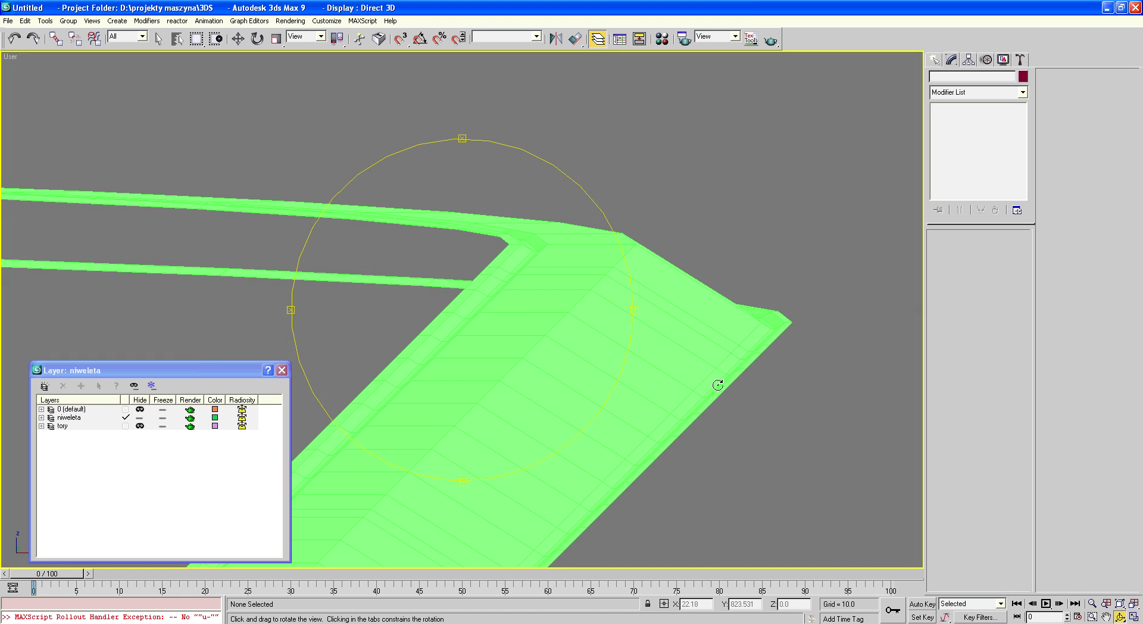
left_click_drag(518, 344, 535, 329)
scroll(535, 330, "down", 5)
mouse_move(514, 358)
left_mouse_down()
mouse_move(500, 329)
mouse_move(496, 337)
left_mouse_up()
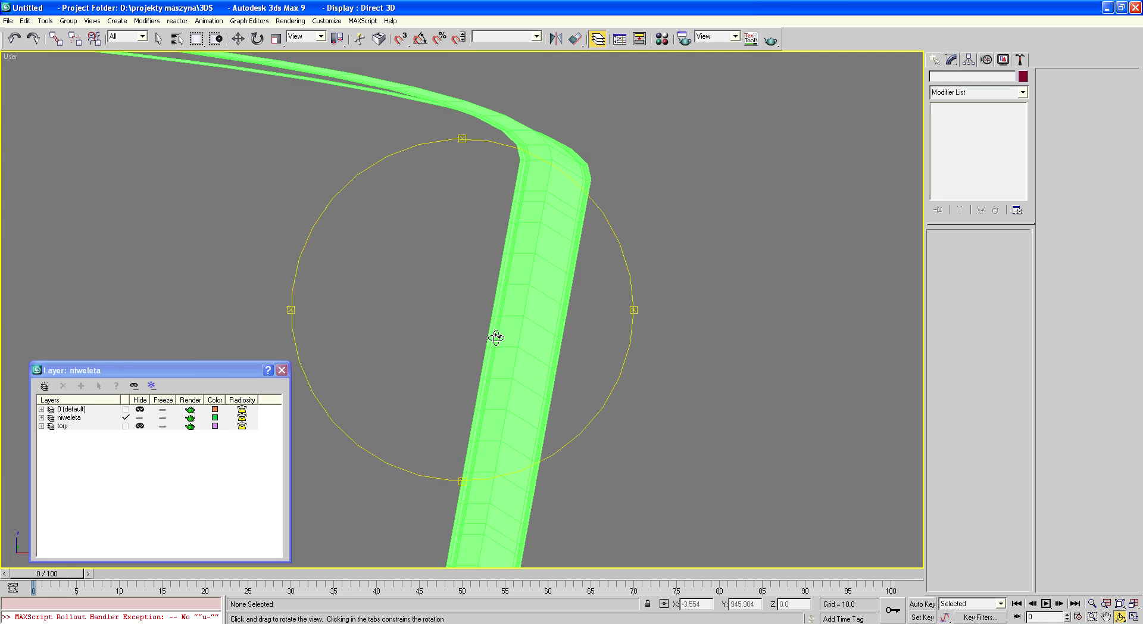
Unhide the tory layer, switch to Top view and pan along the road to its curve
left_click(139, 426)
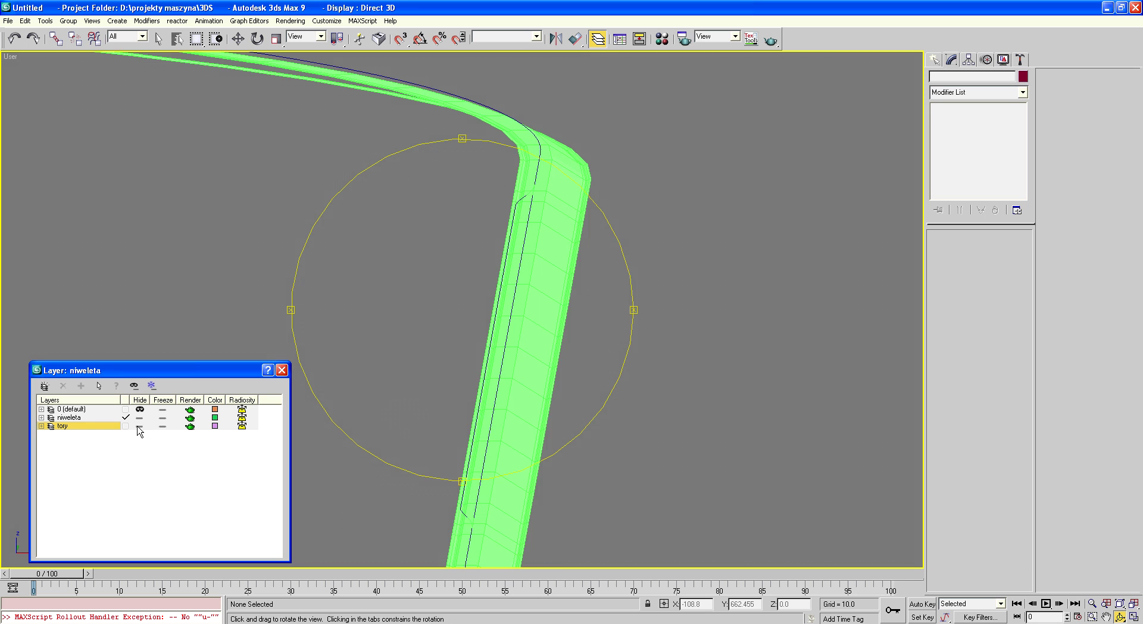
left_click_drag(472, 384, 471, 388)
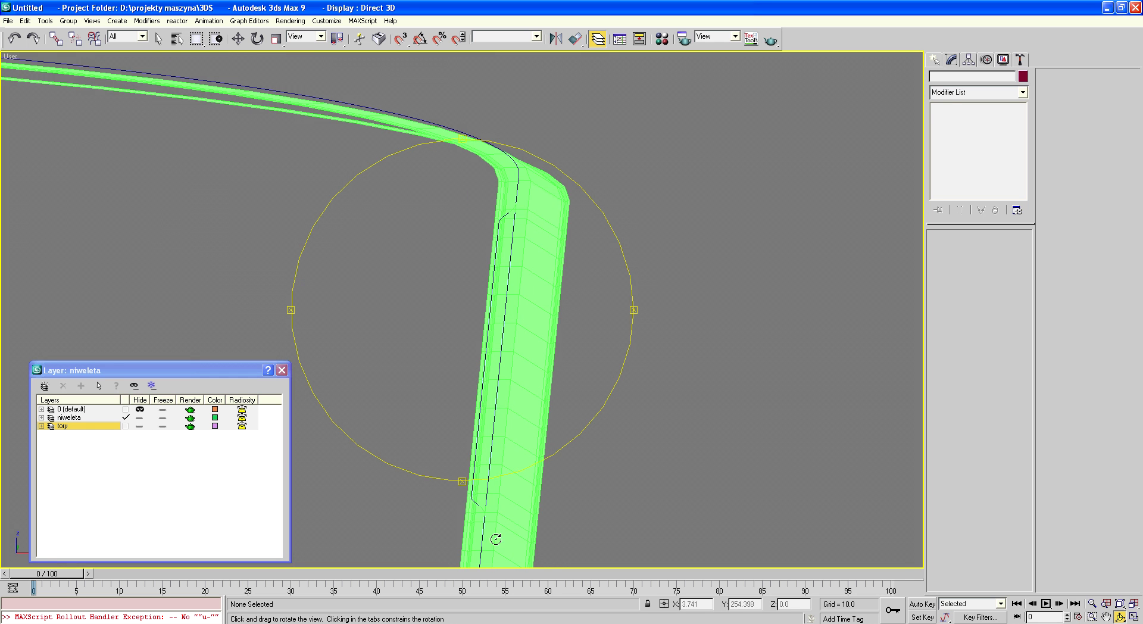
key("t")
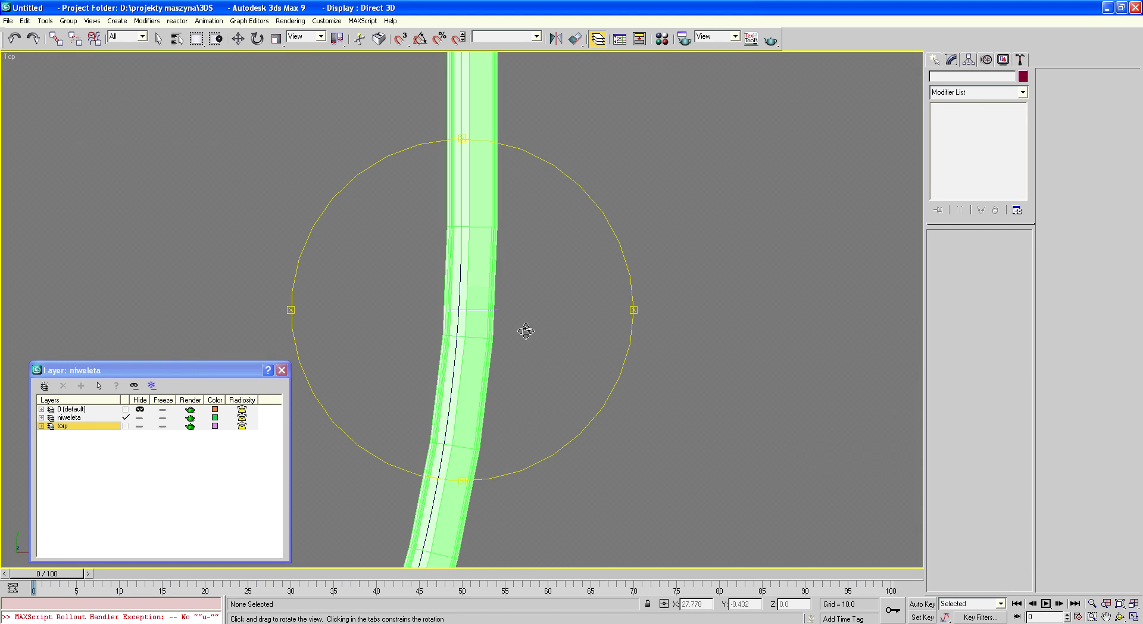
left_click(1106, 617)
scroll(551, 285, "down", 3)
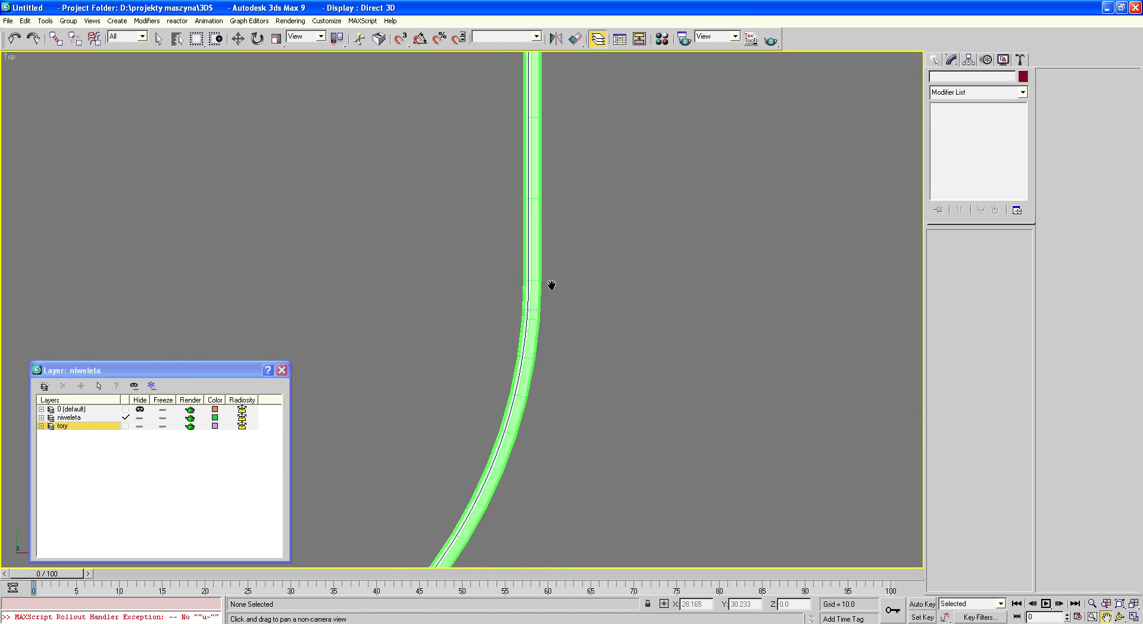
left_click_drag(535, 256, 539, 298)
mouse_move(541, 120)
left_mouse_down()
mouse_move(552, 342)
mouse_move(509, 108)
left_mouse_up()
left_click_drag(564, 229, 518, 217)
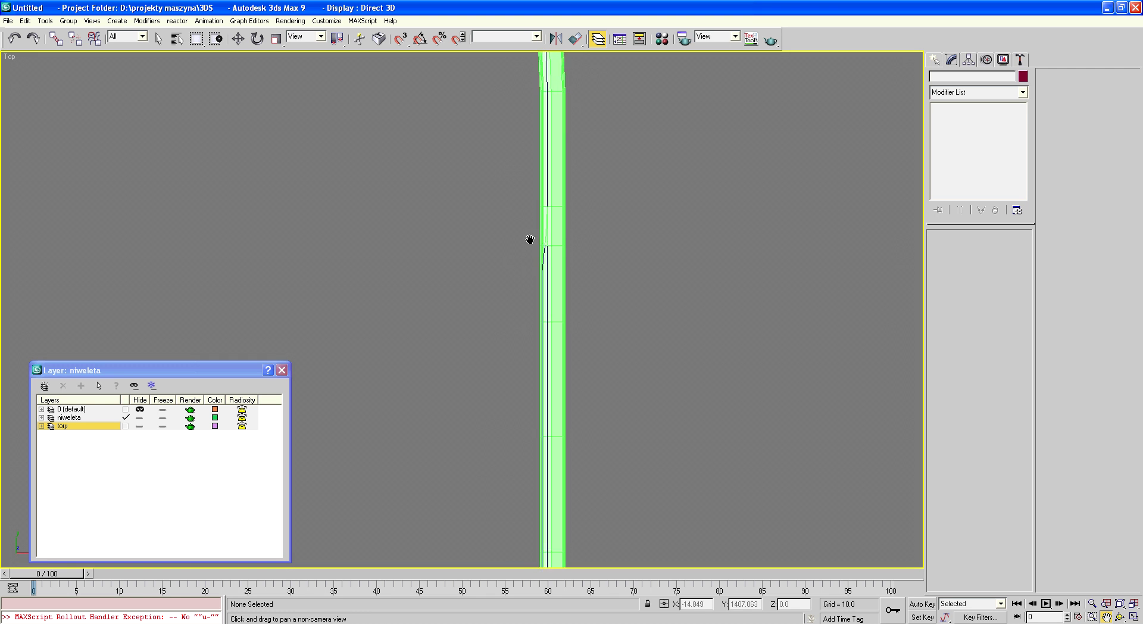
scroll(548, 266, "up", 3)
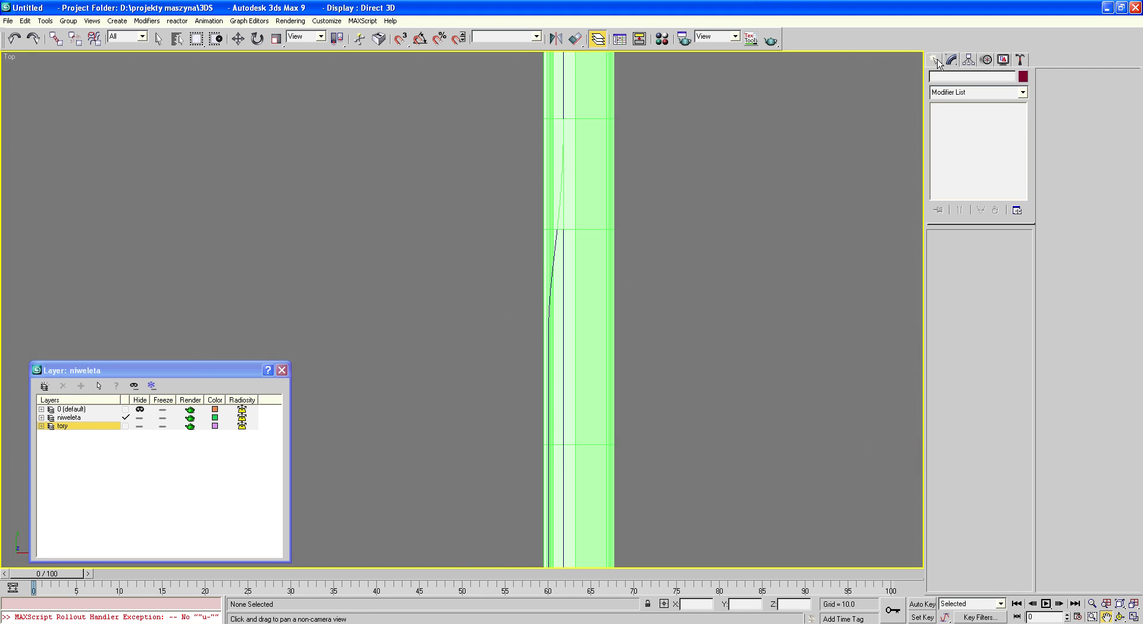
Select zwr03 and box-select all the vertices along the road's left edge
left_click(157, 39)
left_click(585, 227)
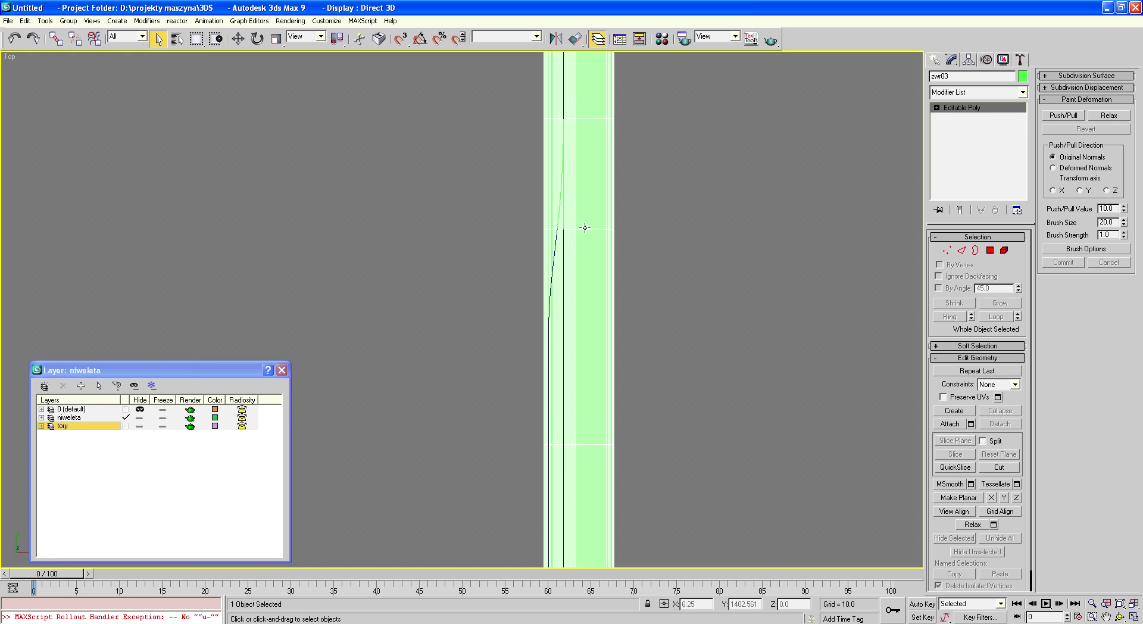
left_click(947, 251)
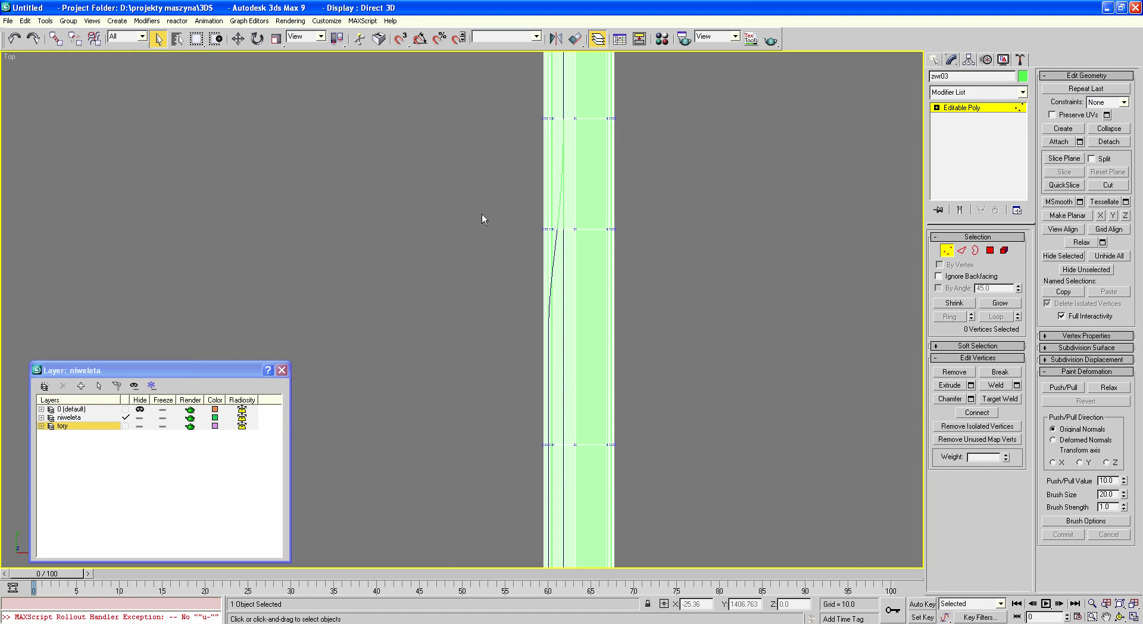
left_click_drag(482, 206, 562, 455)
scroll(502, 272, "down", 2)
scroll(539, 331, "down", 2)
scroll(532, 436, "up", 2)
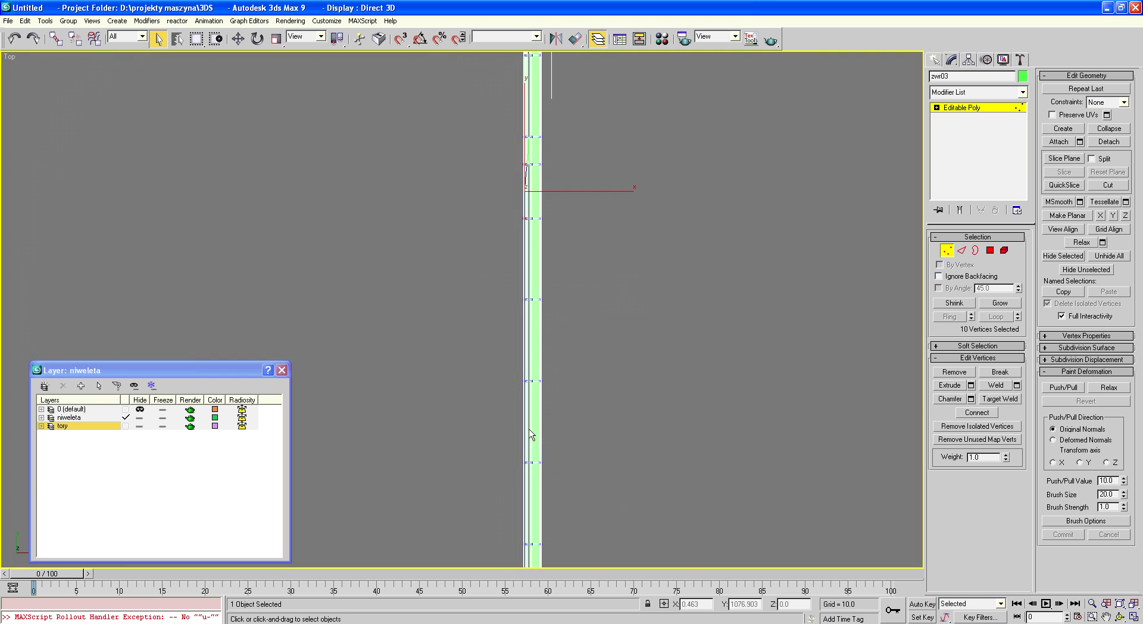
left_click_drag(474, 272, 538, 425, "ctrl")
scroll(550, 278, "down", 2)
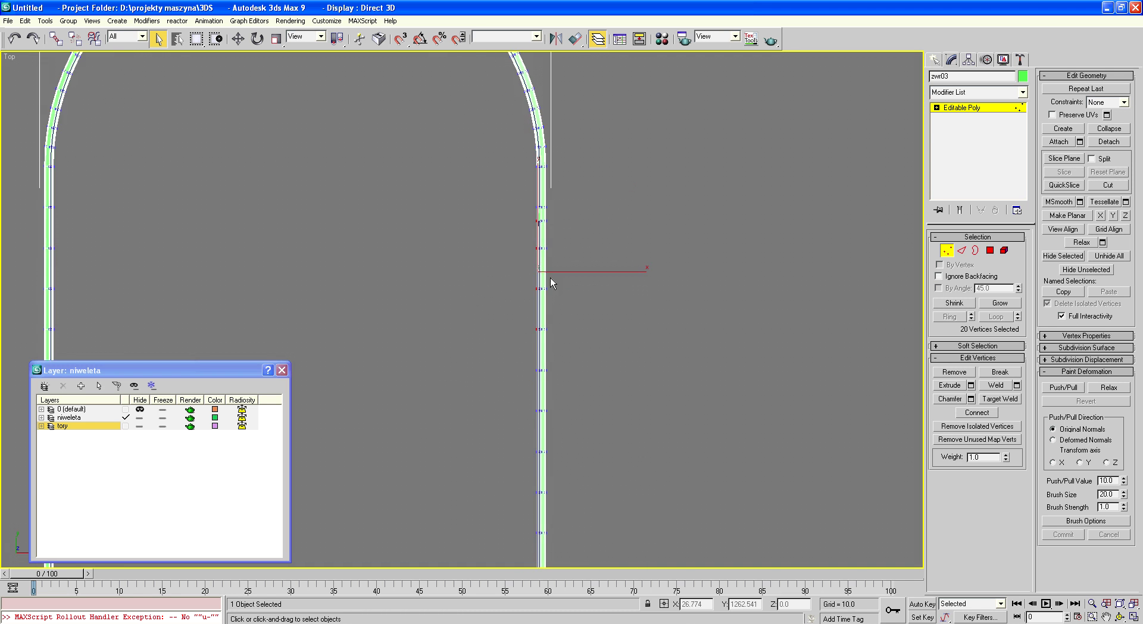
scroll(533, 430, "up", 3)
left_click_drag(498, 154, 563, 381, "ctrl")
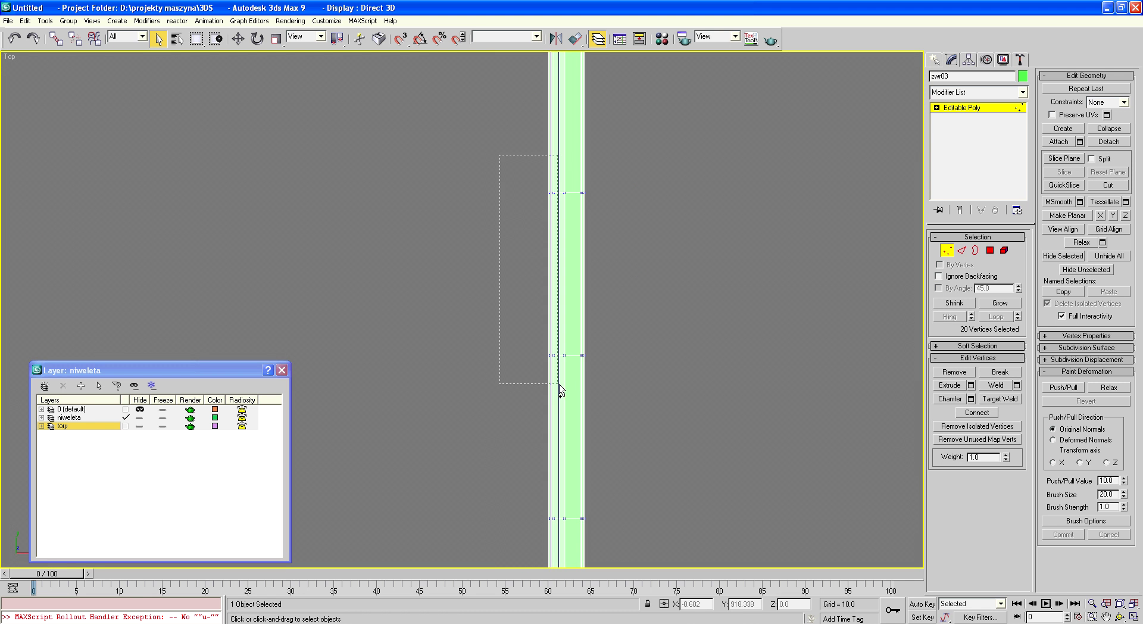
scroll(522, 268, "down", 2)
scroll(516, 448, "up", 2)
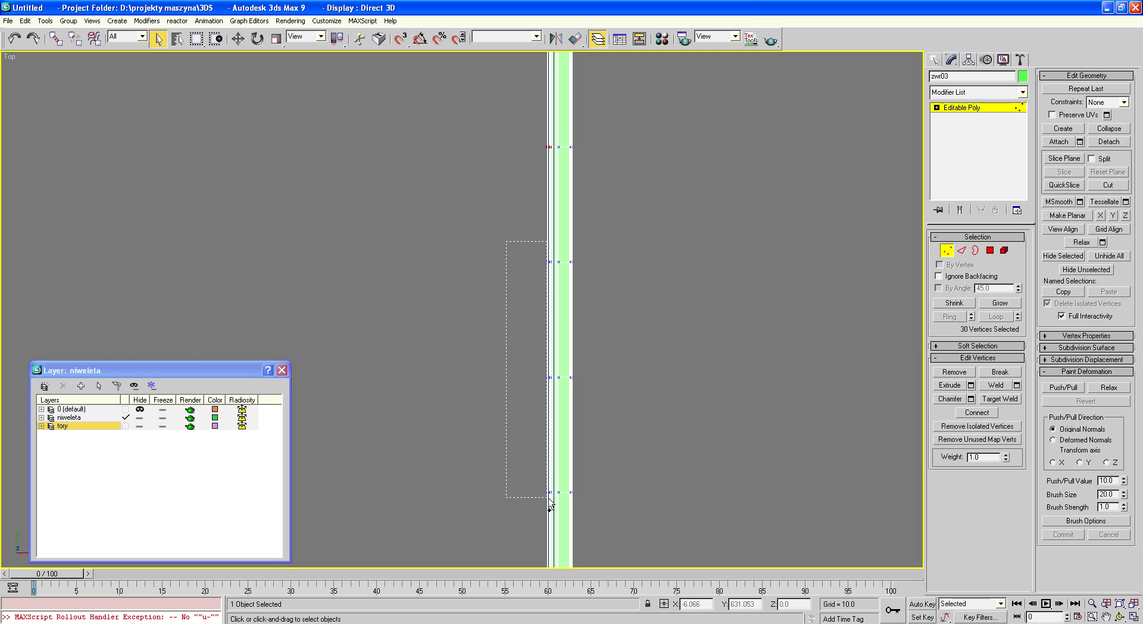
left_click_drag(549, 498, 556, 515, "ctrl")
scroll(556, 515, "down", 3)
scroll(577, 487, "up", 1)
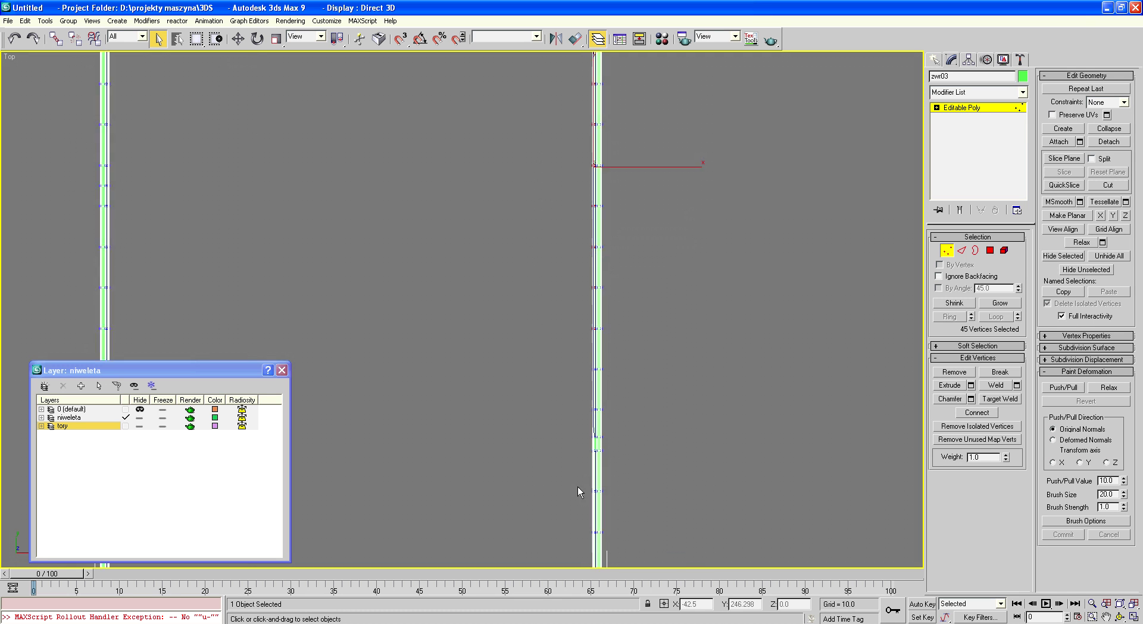
scroll(577, 487, "up", 2)
left_click_drag(552, 266, 595, 422, "ctrl")
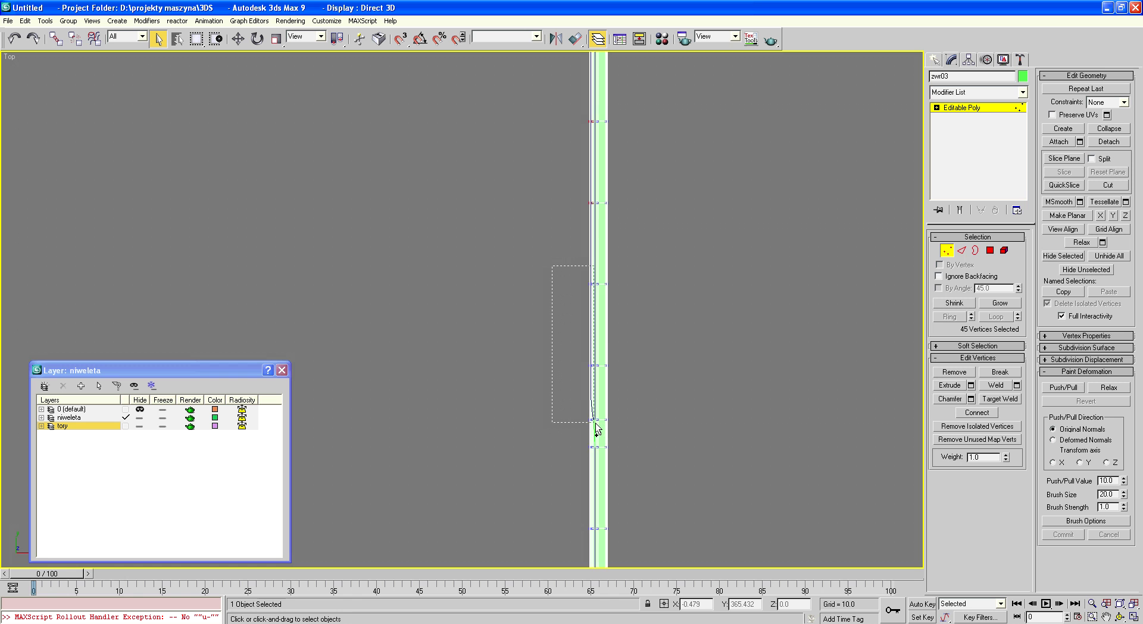
scroll(597, 428, "up", 2)
scroll(597, 427, "up", 2)
scroll(597, 428, "up", 2)
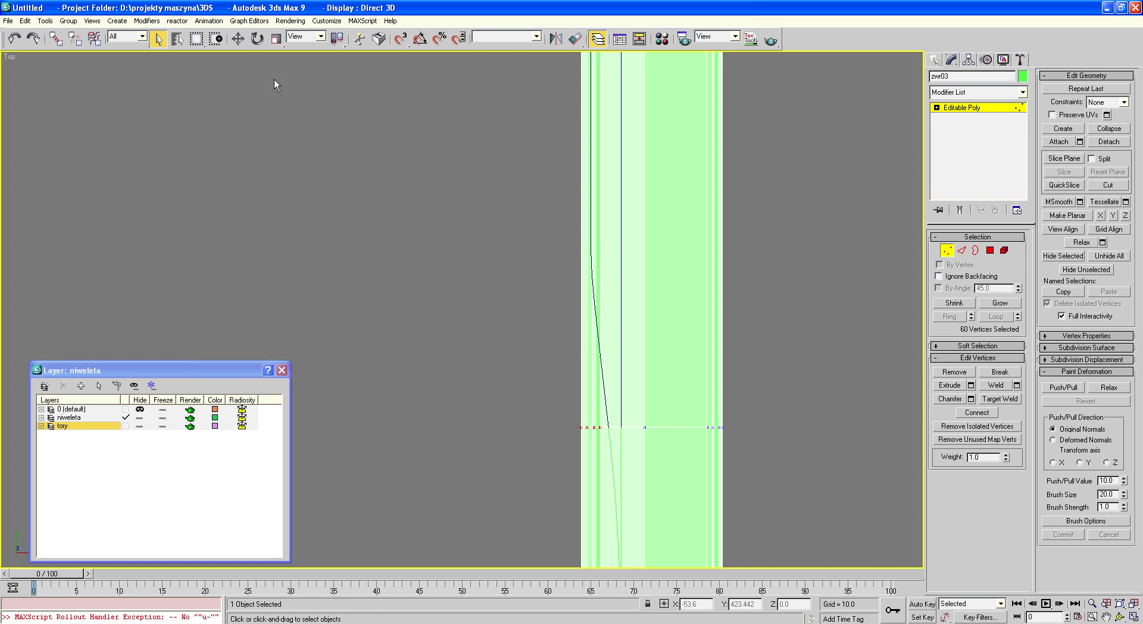
Move the selected left-edge vertices outward along X to widen the embankment
left_click(239, 41)
scroll(492, 288, "down", 3)
scroll(500, 257, "down", 3)
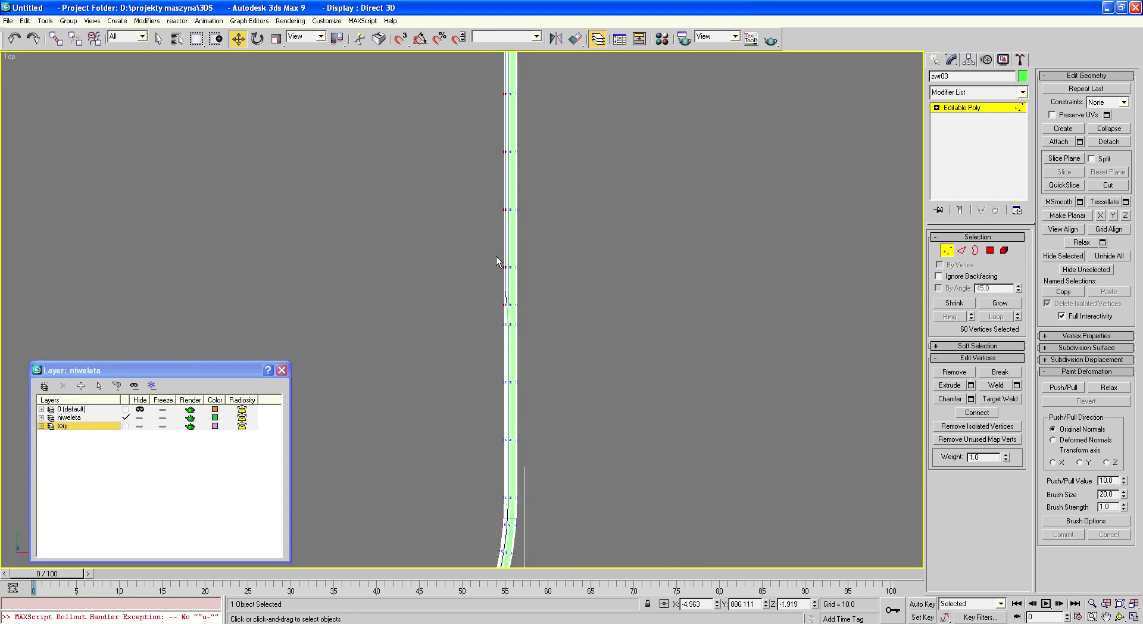
scroll(453, 215, "down", 3)
scroll(455, 215, "up", 2)
scroll(468, 239, "up", 2)
scroll(462, 323, "up", 2)
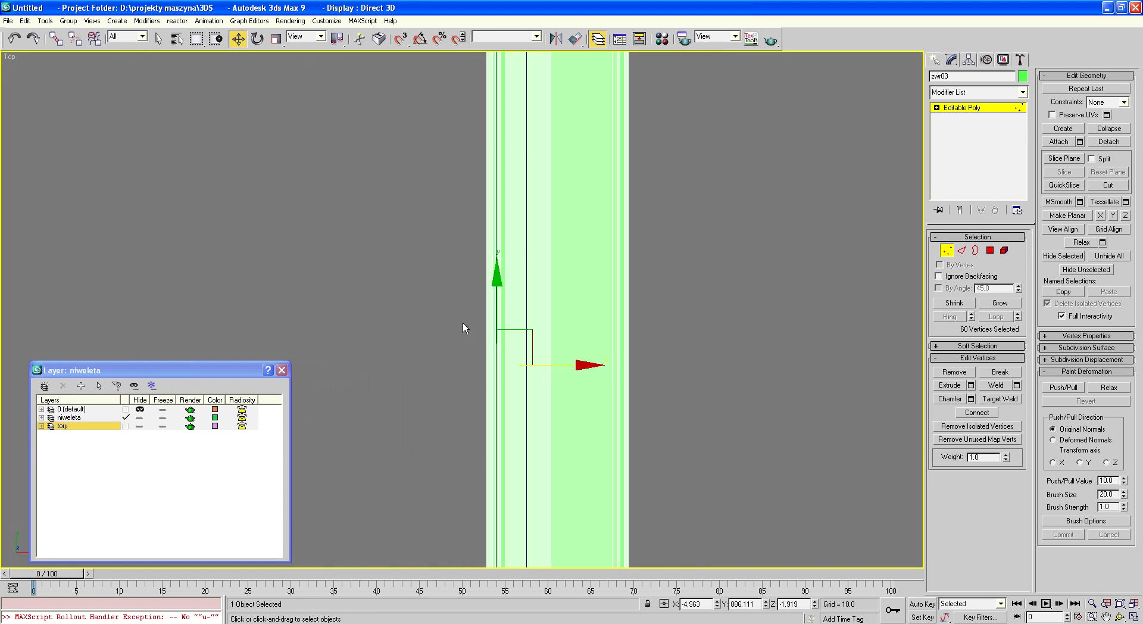
scroll(463, 323, "up", 2)
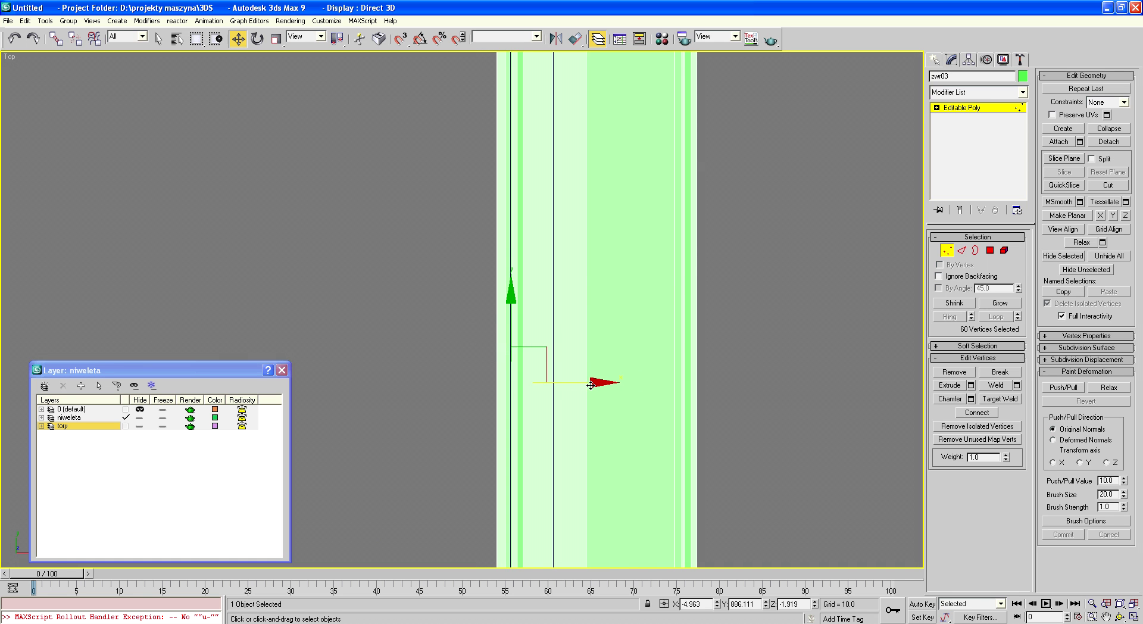
left_click_drag(591, 385, 549, 384)
Orbit to inspect the widened edge, then shift the five upper-kink vertices slightly right
left_click(1119, 618)
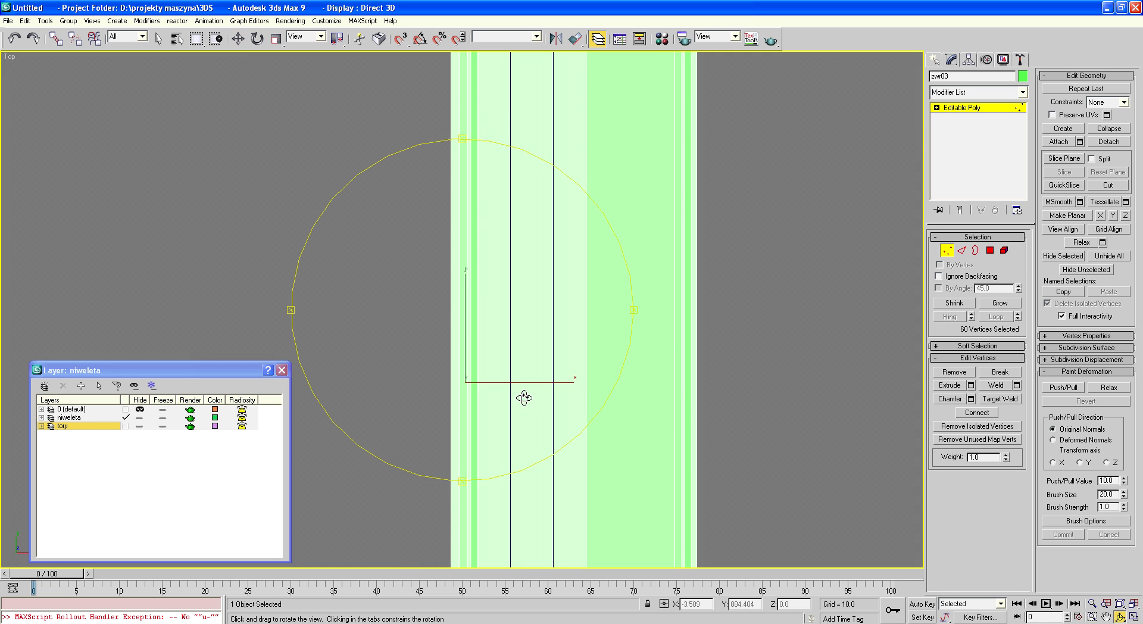
mouse_move(524, 466)
left_mouse_down()
mouse_move(521, 293)
mouse_move(512, 409)
mouse_move(522, 471)
mouse_move(565, 544)
mouse_move(574, 301)
left_mouse_up()
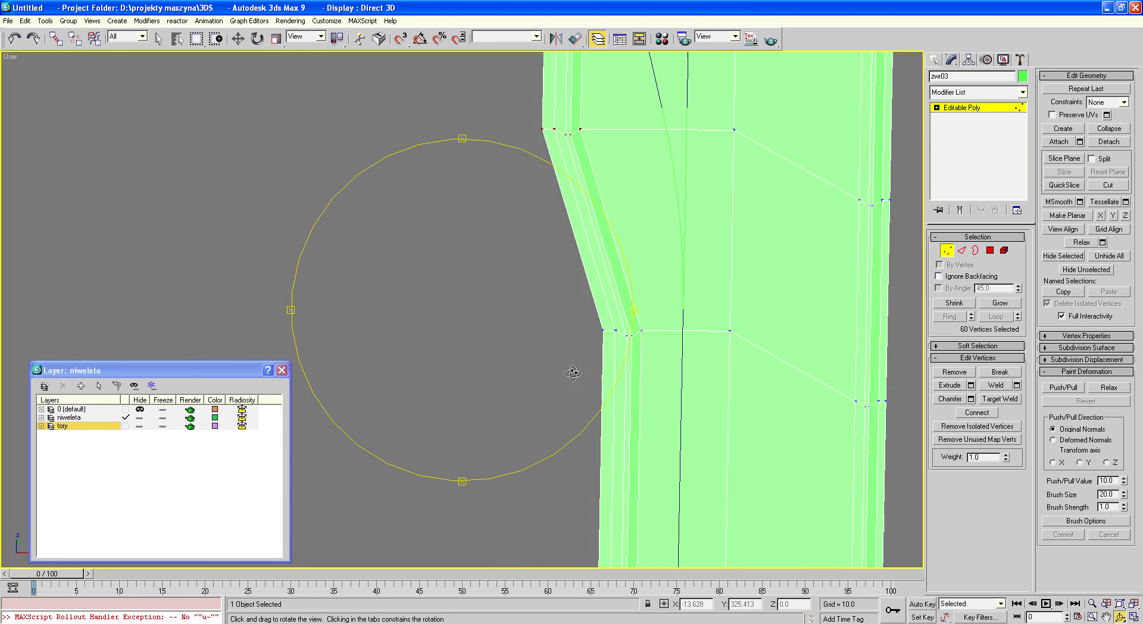
left_click_drag(571, 374, 569, 365)
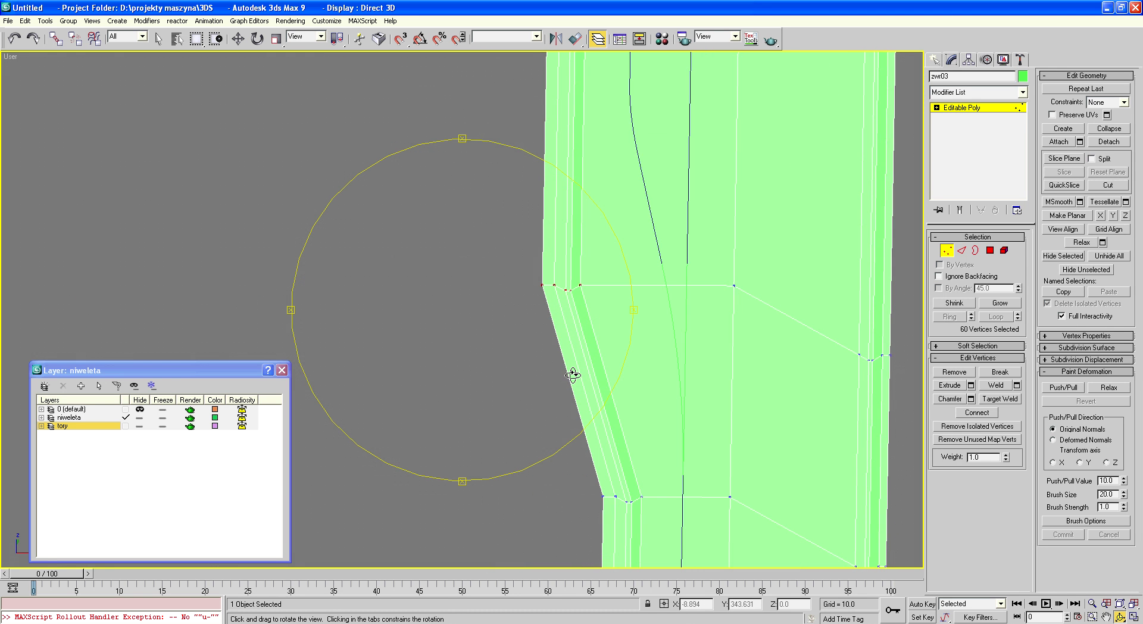
left_click(237, 39)
left_click_drag(443, 222, 575, 308)
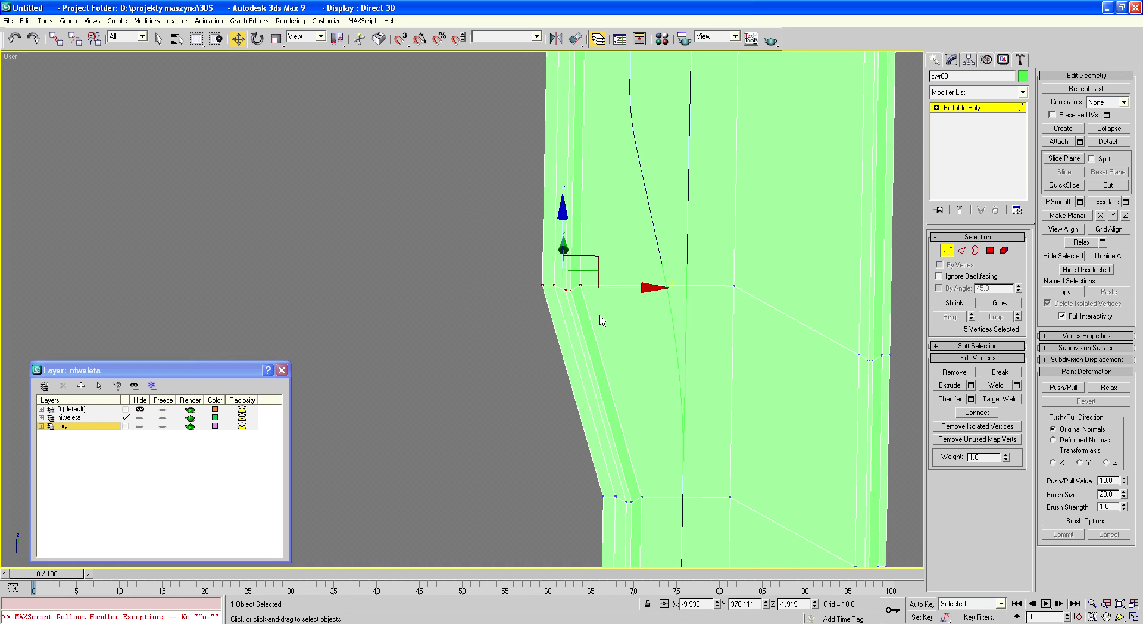
left_click_drag(643, 287, 648, 288)
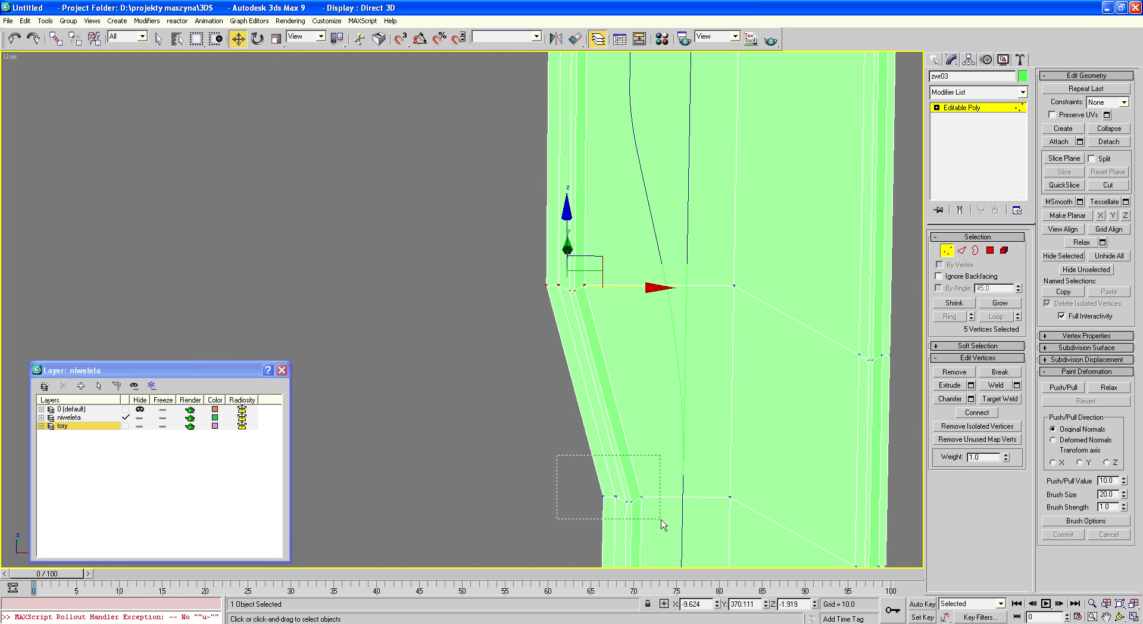
Shift the bottom-row and lower-kink vertices sideways along X to smooth the bends
left_click_drag(559, 456, 662, 526)
left_click_drag(699, 491, 669, 466)
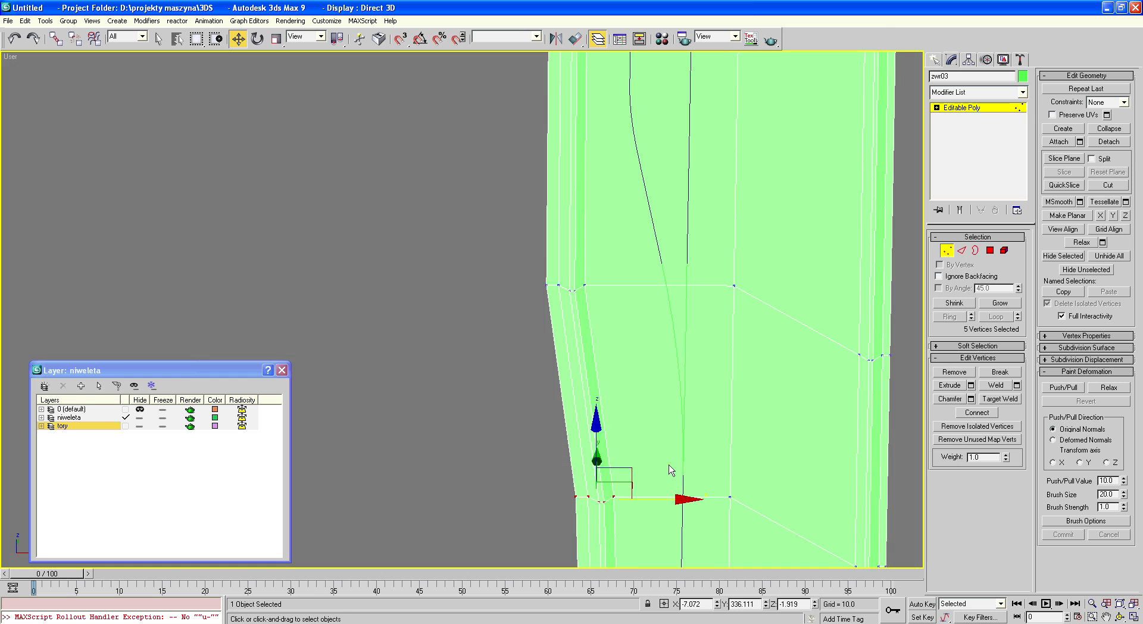
middle_click_drag(669, 467, 643, 381, "alt")
scroll(606, 424, "down", 2)
scroll(589, 442, "down", 5)
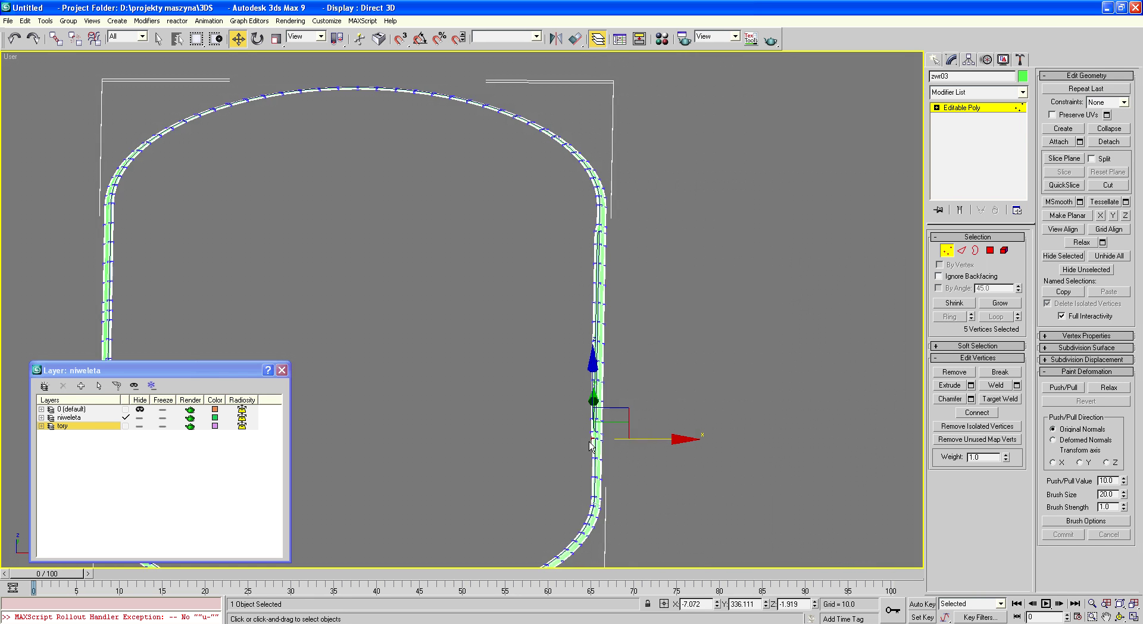
scroll(593, 210, "up", 2)
scroll(605, 244, "up", 5)
left_click_drag(508, 456, 527, 465)
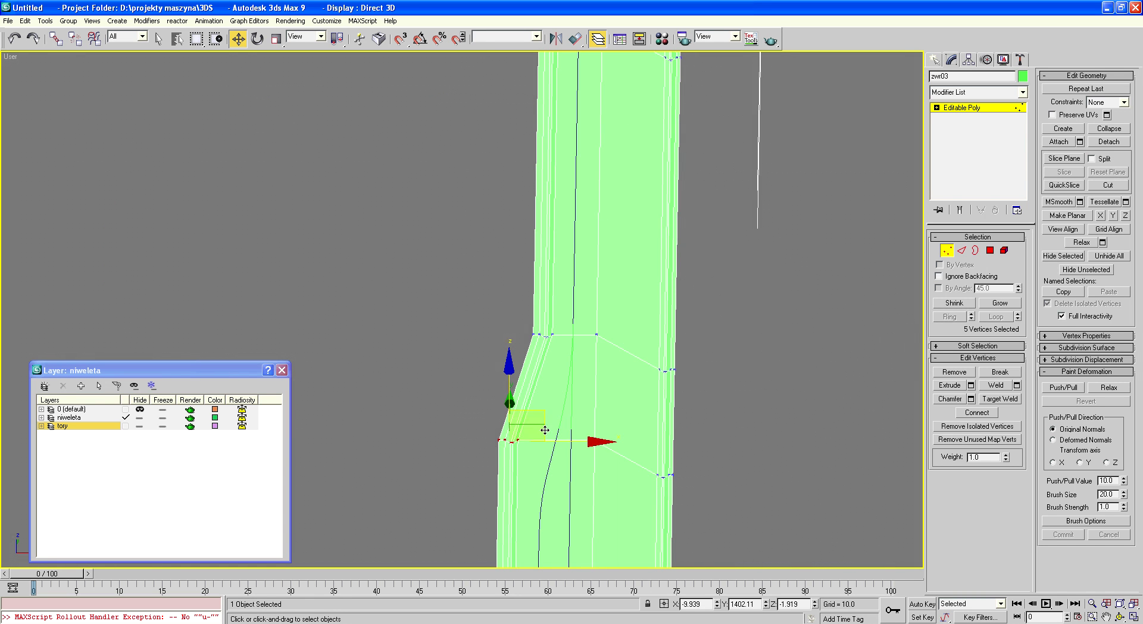
left_click_drag(527, 425, 512, 324)
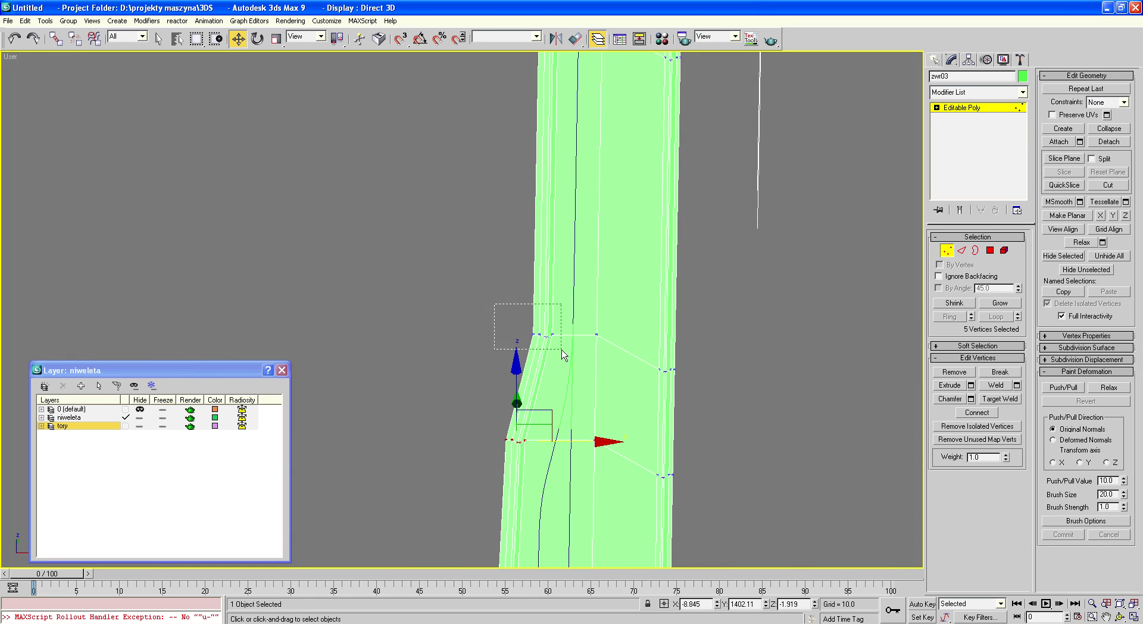
mouse_move(563, 355)
left_mouse_down()
mouse_move(616, 335)
mouse_move(604, 335)
left_mouse_up()
Clear the vertex selection and return zw03 to object level
left_click(718, 314)
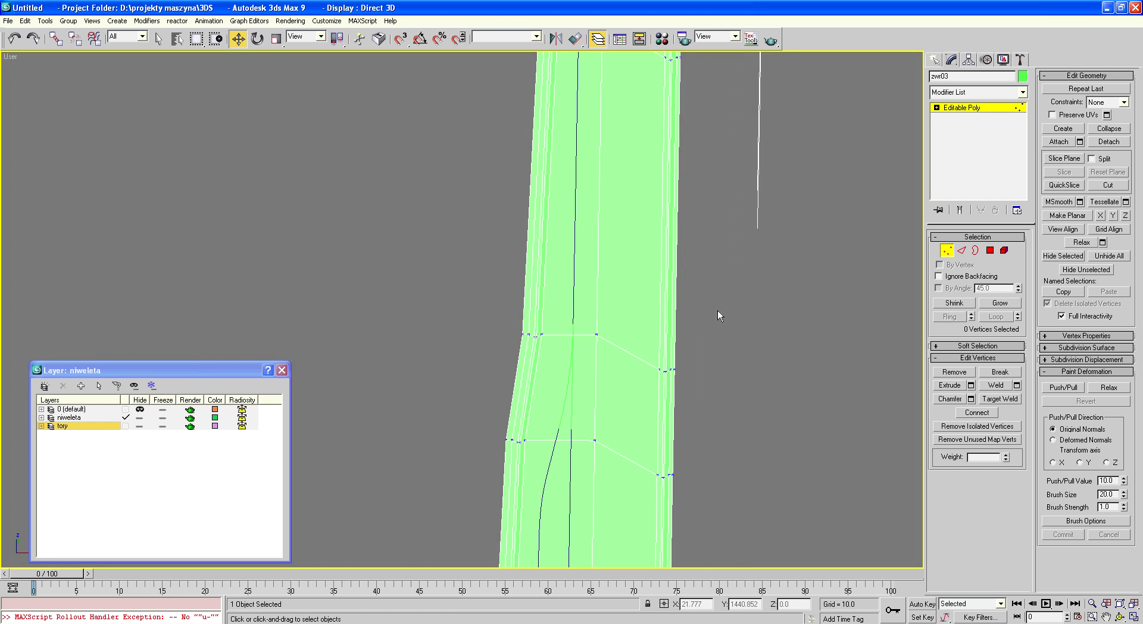
scroll(718, 314, "down", 3)
scroll(718, 314, "down", 2)
scroll(718, 314, "down", 2)
scroll(719, 315, "down", 2)
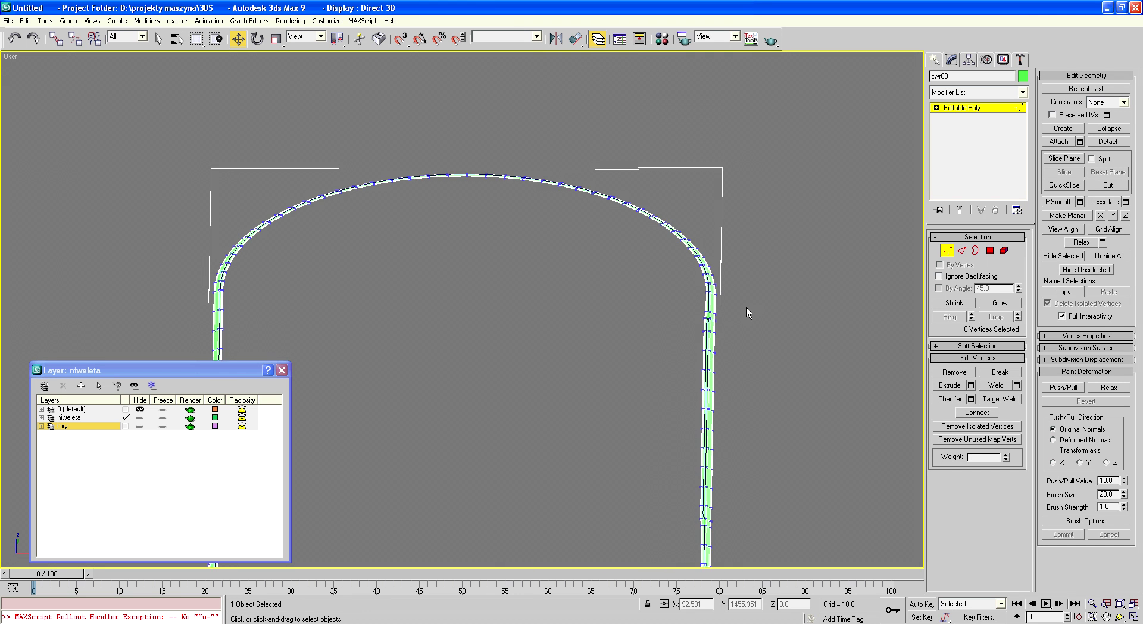
left_click(946, 250)
scroll(740, 331, "down", 2)
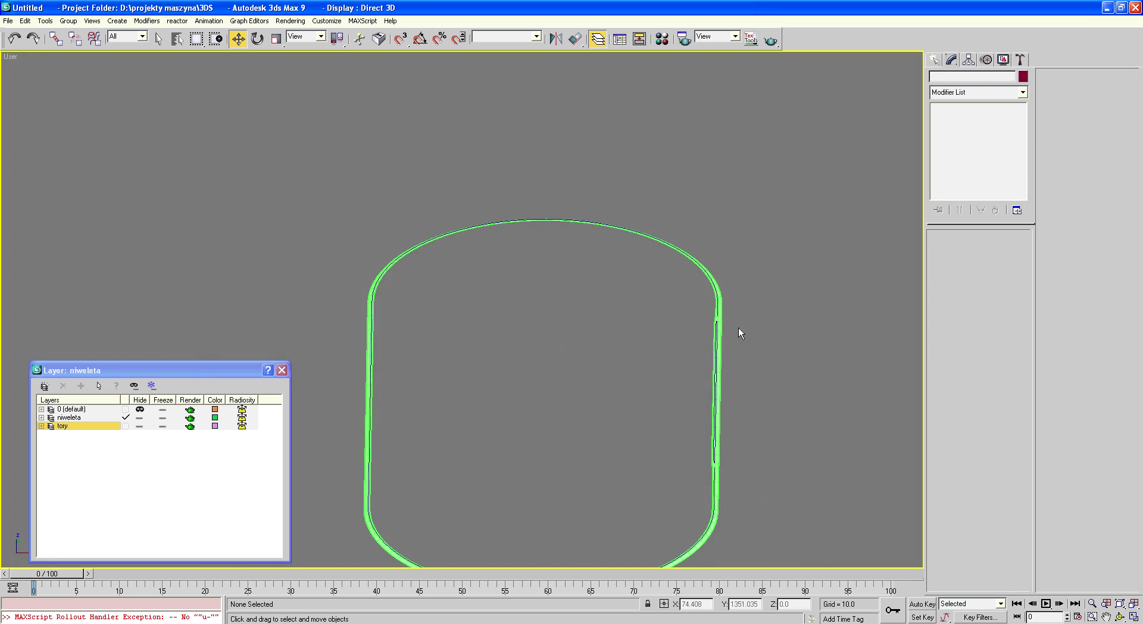
scroll(728, 338, "down", 3)
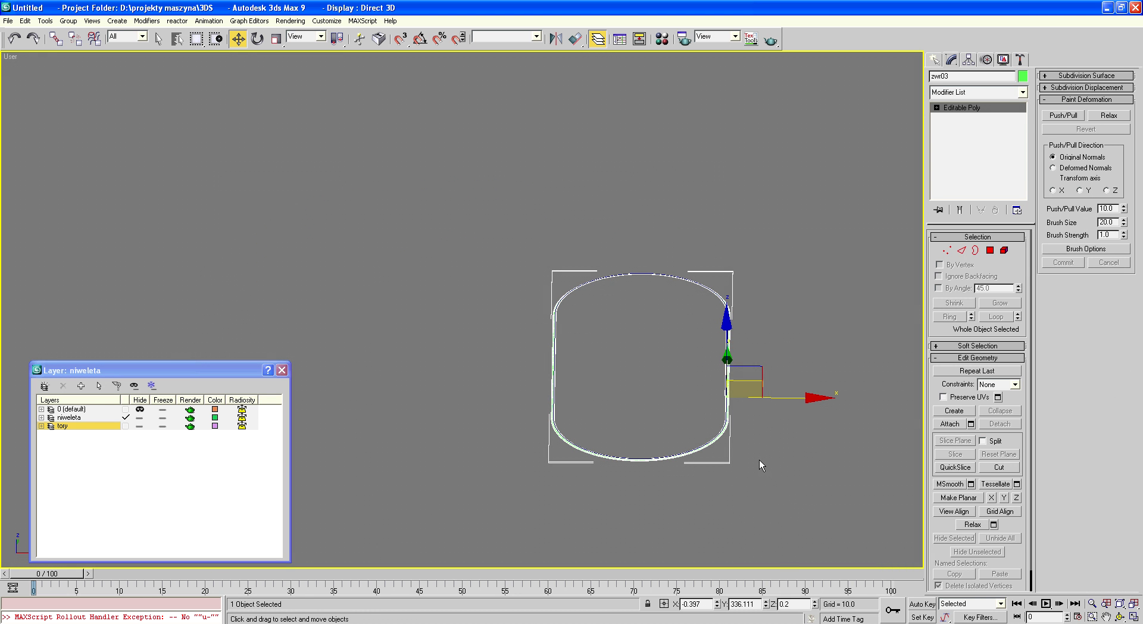
Switch to Top view, deselect everything, and select the track arc zwr03
key("t")
left_click(624, 361)
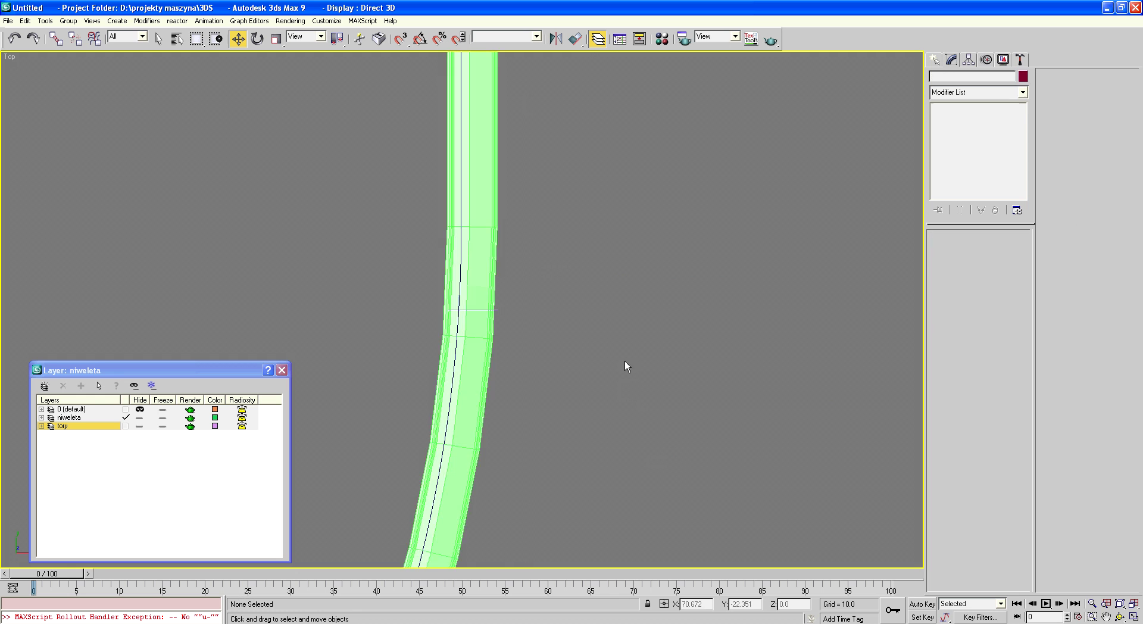
scroll(626, 360, "down", 3)
scroll(625, 360, "down", 3)
scroll(510, 174, "up", 5)
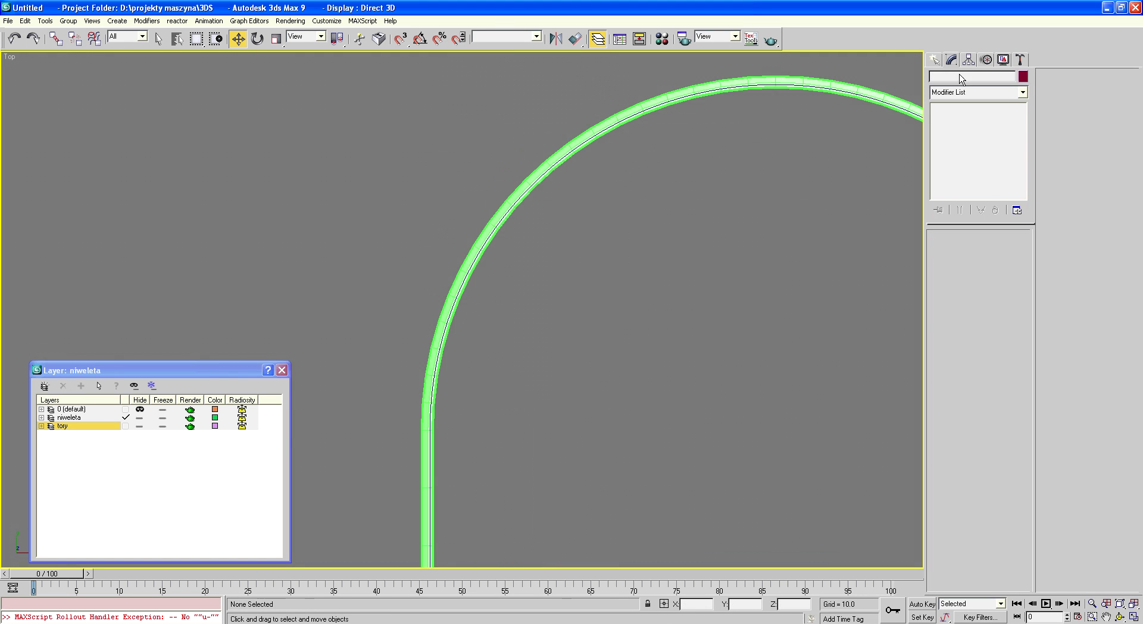
left_click(934, 59)
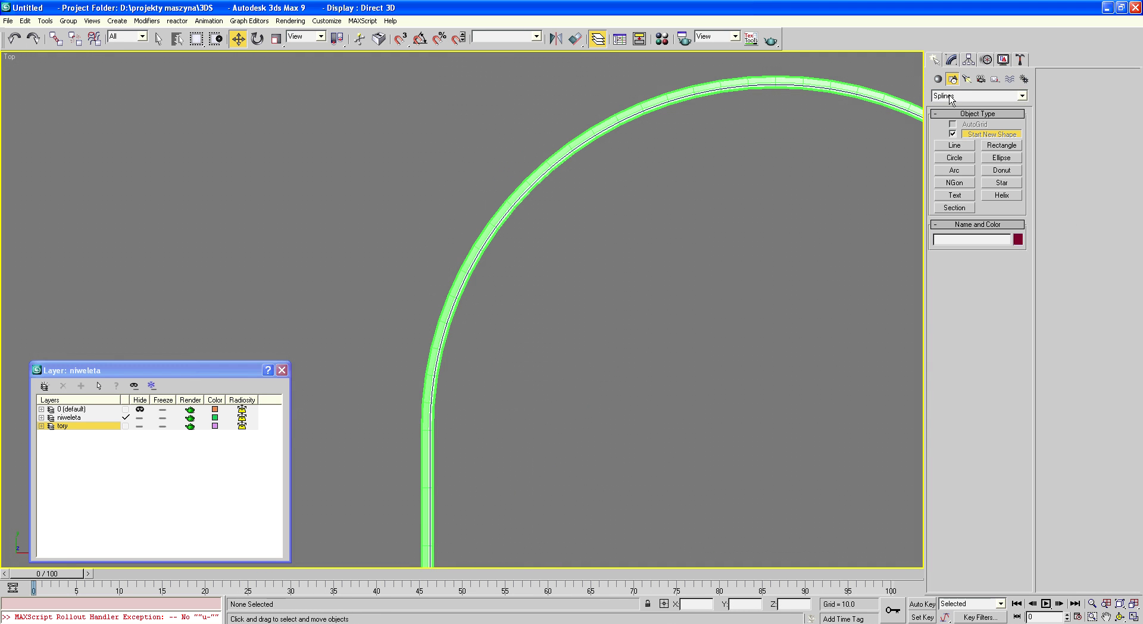
left_click(953, 59)
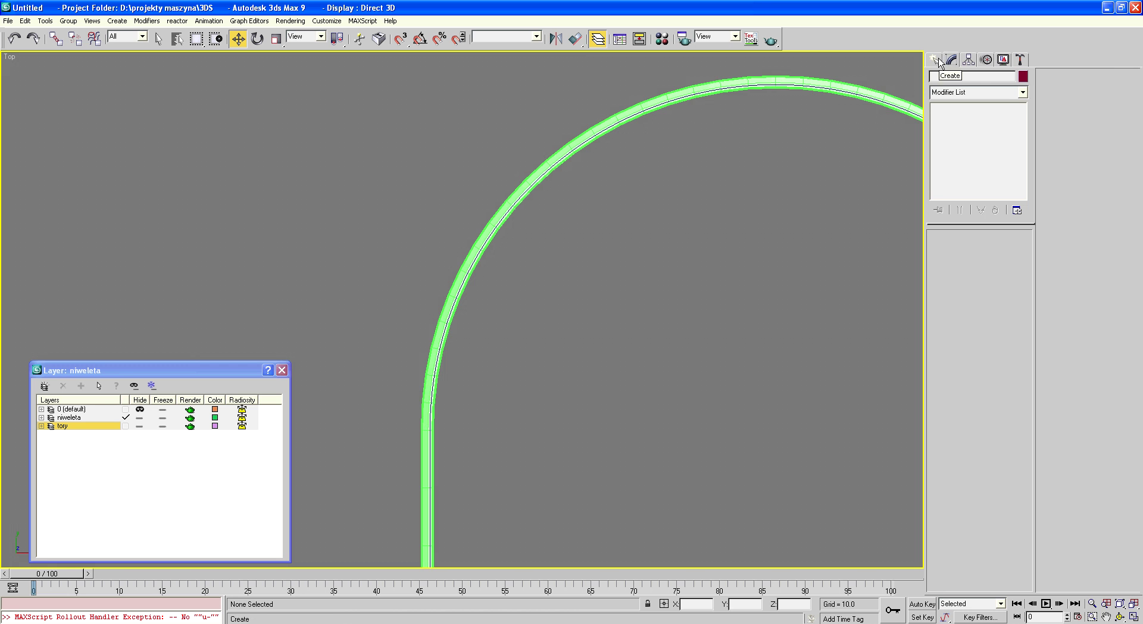
left_click(820, 81)
Select zwr03 and pick the track's open border in Border mode
left_click(820, 81)
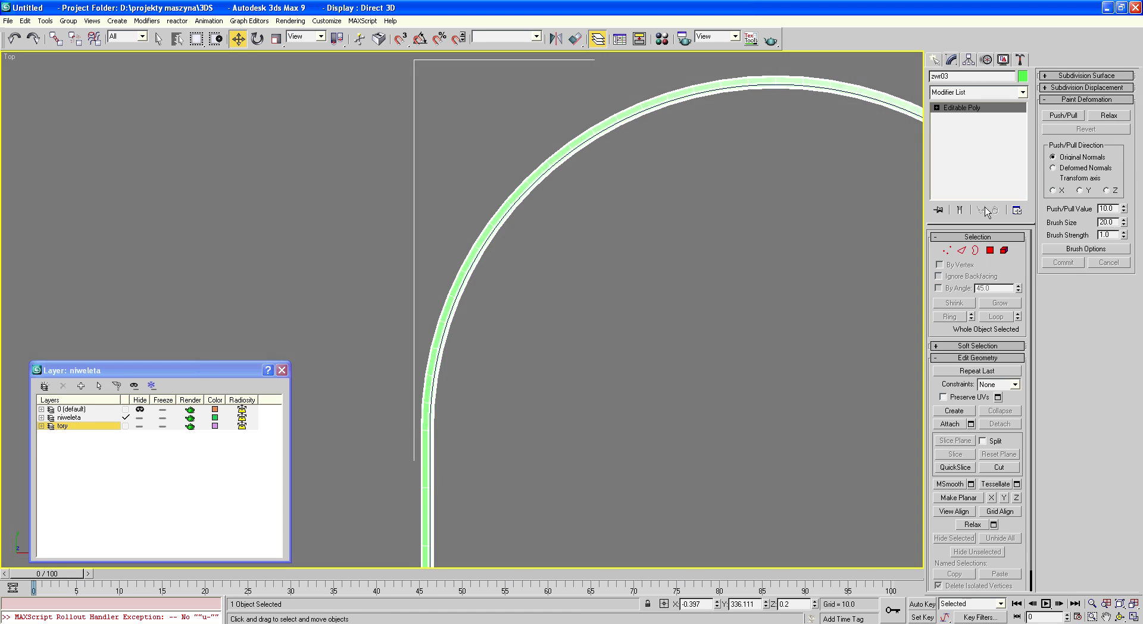
left_click(975, 250)
left_click(522, 205)
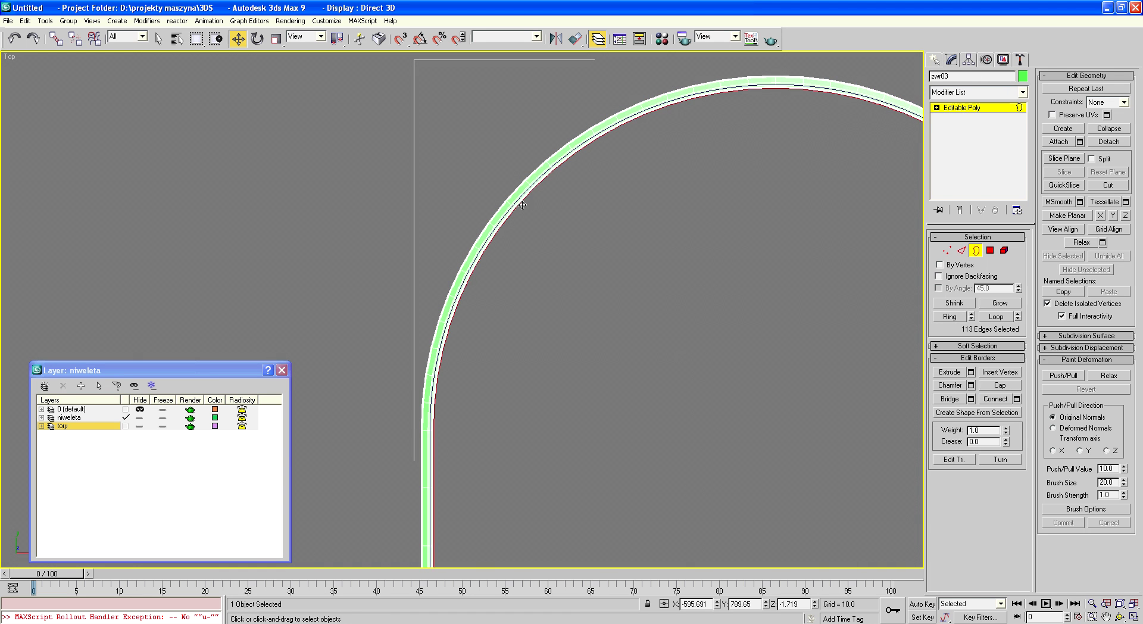
scroll(507, 216, "up", 5)
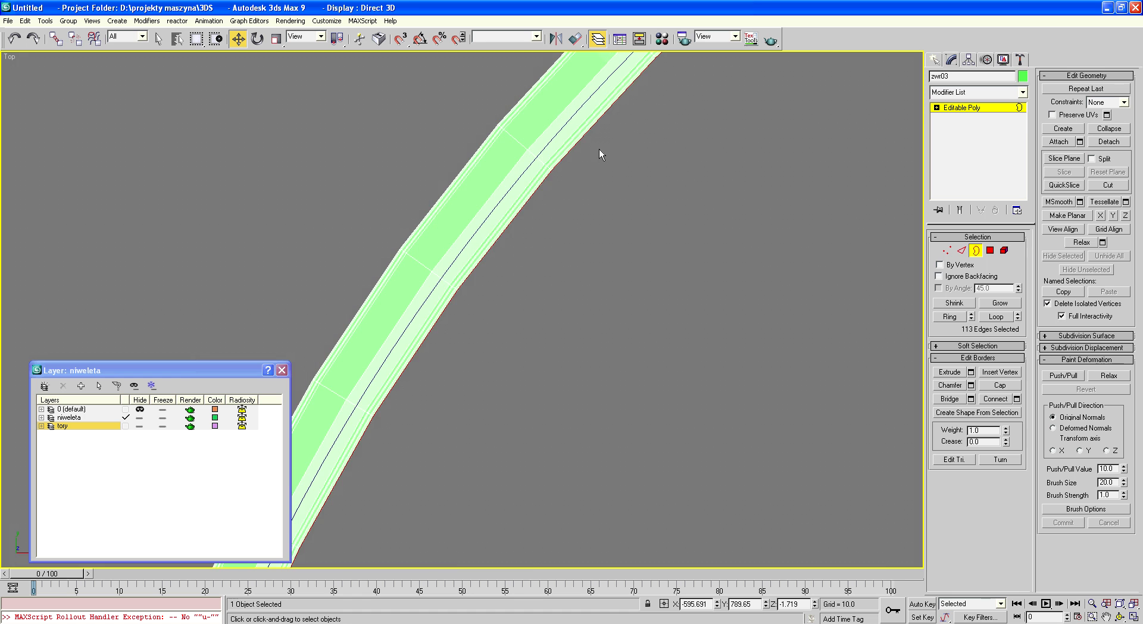
scroll(577, 207, "down", 5)
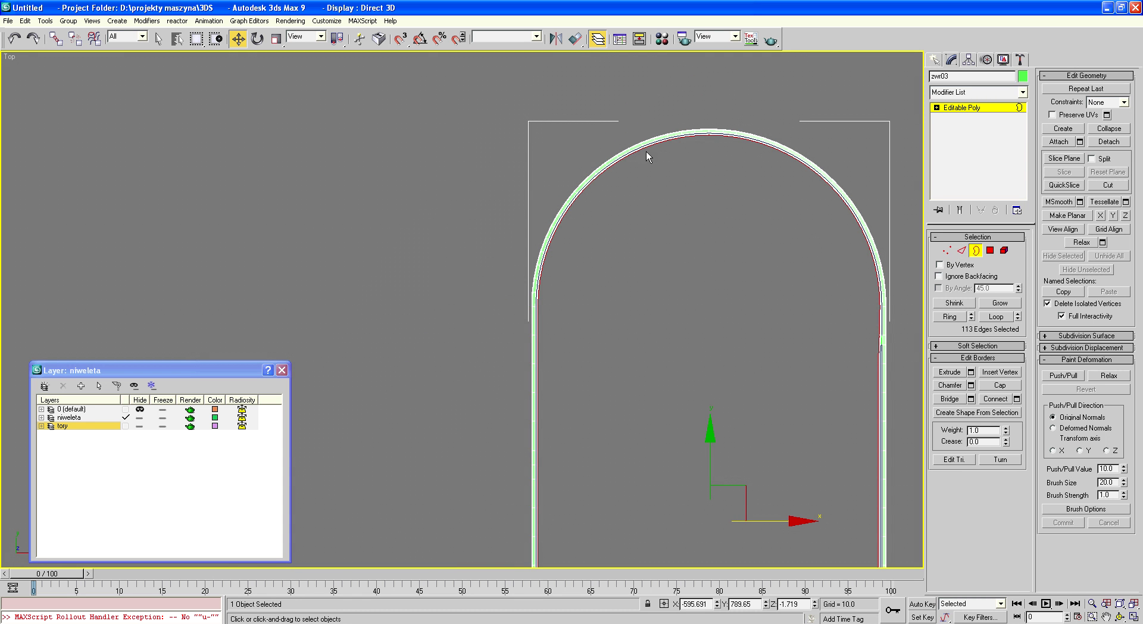
In Edge mode, select one outer boundary edge and loop it into the full 113-edge loop
left_click(962, 248)
scroll(756, 149, "up", 5)
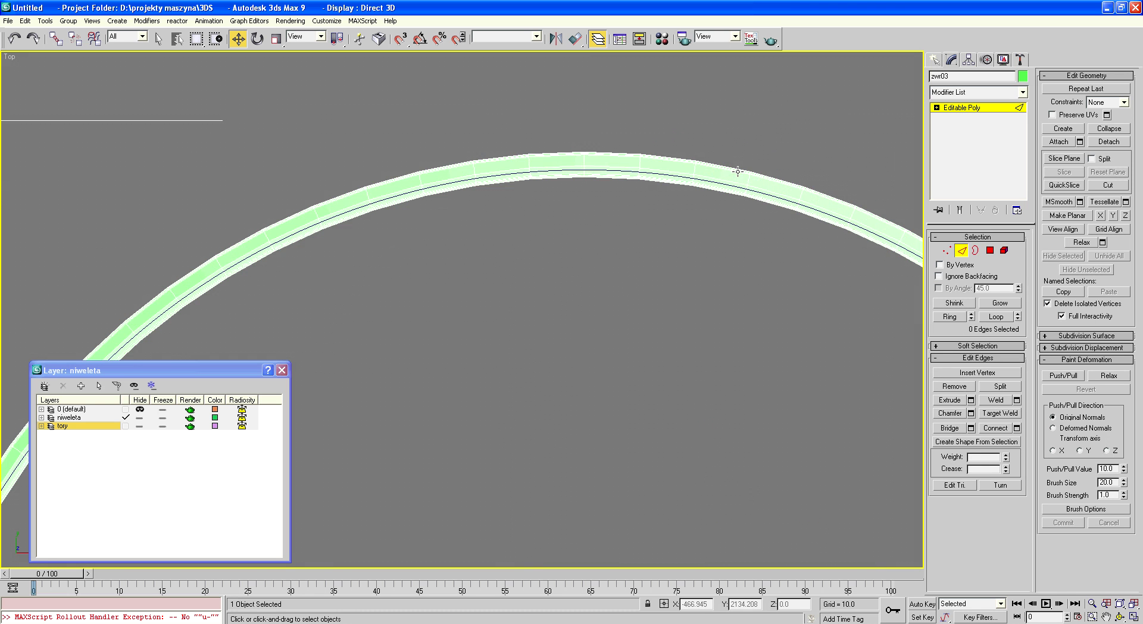
left_click(698, 191)
scroll(652, 165, "up", 4)
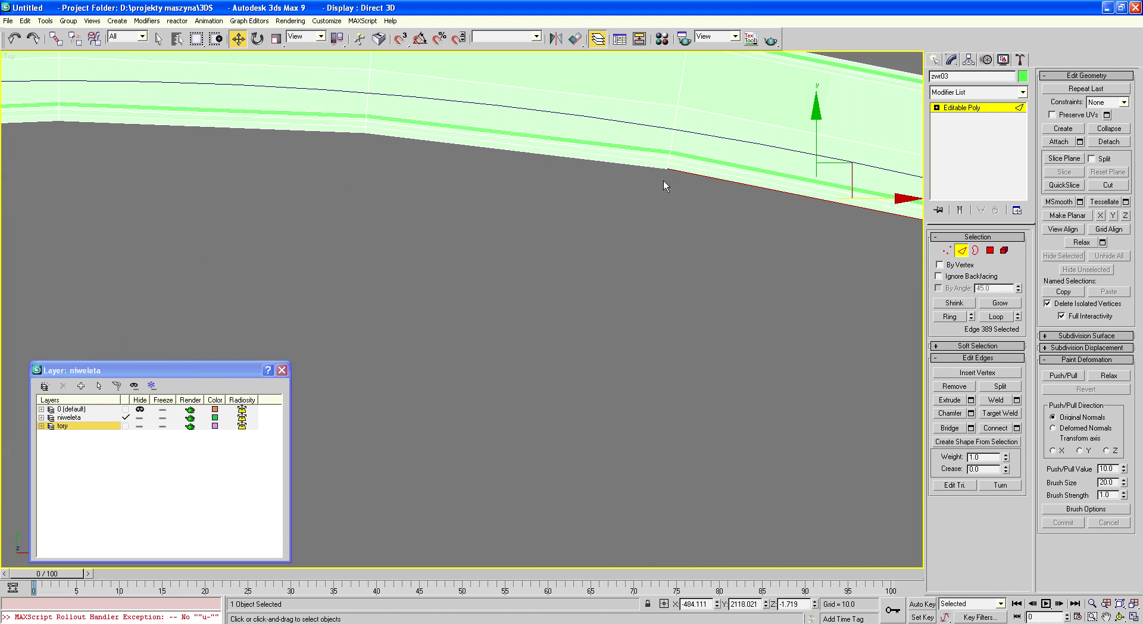
left_click(995, 316)
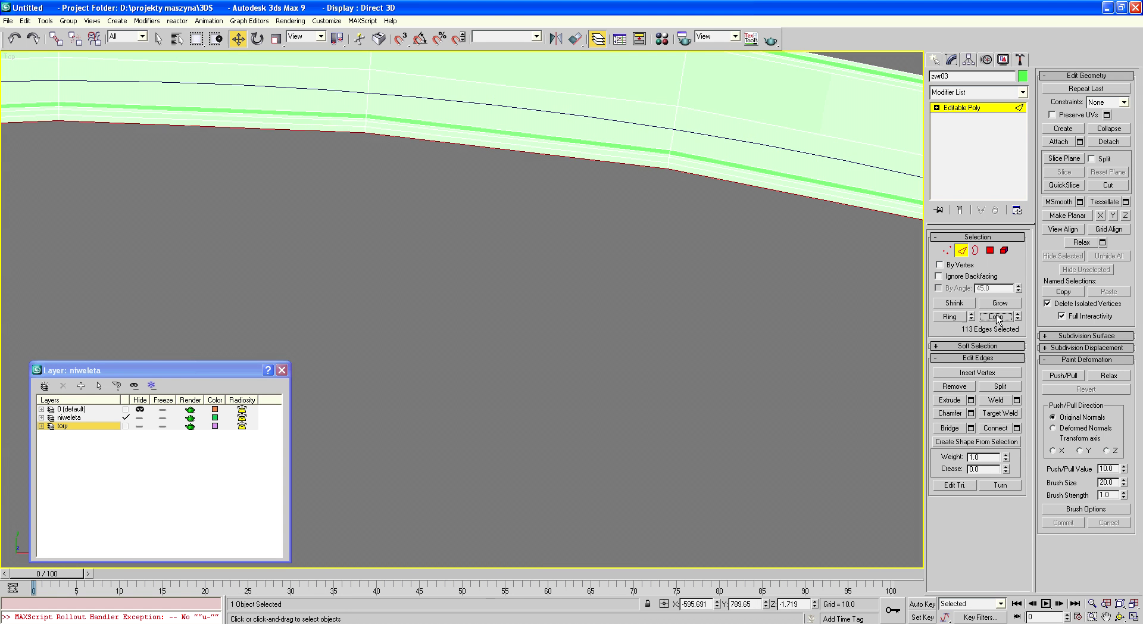
Pan onto the arch's left green band and orbit into a perspective view
left_click(1106, 617)
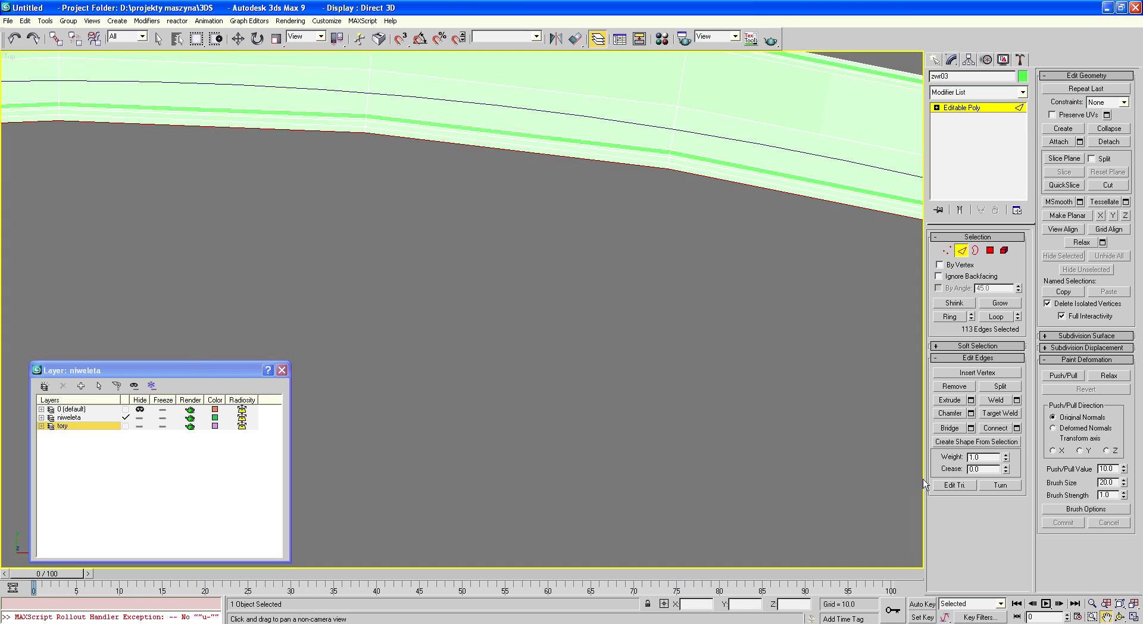
scroll(659, 375, "down", 3)
scroll(678, 292, "down", 2)
scroll(696, 297, "down", 3)
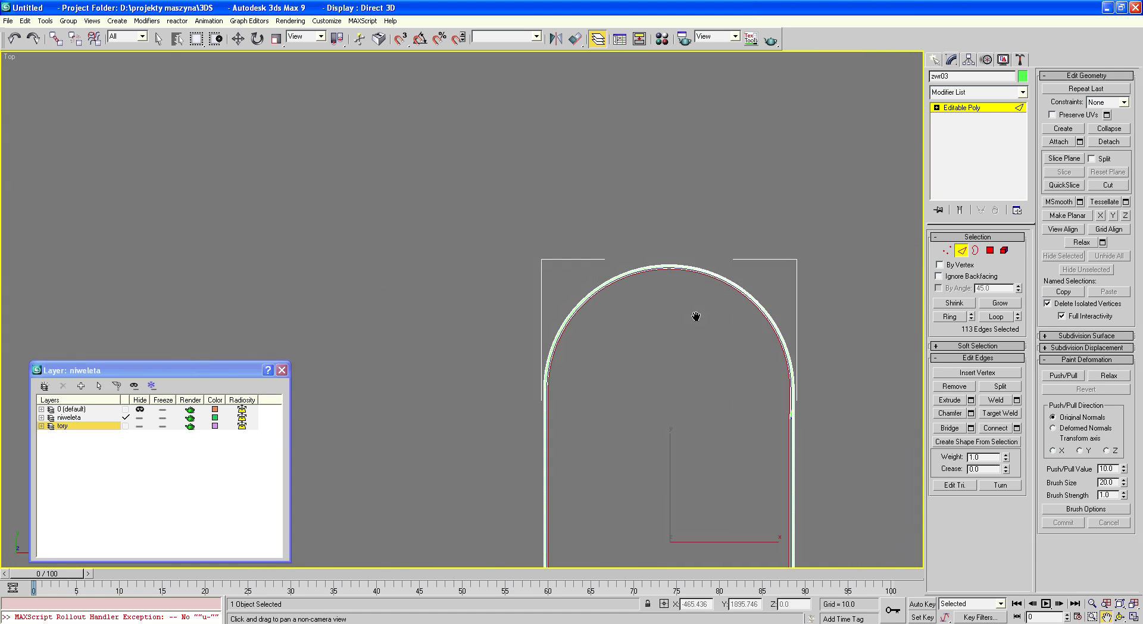
scroll(497, 197, "up", 2)
scroll(477, 127, "up", 4)
left_click_drag(477, 127, 482, 203)
scroll(521, 214, "down", 1)
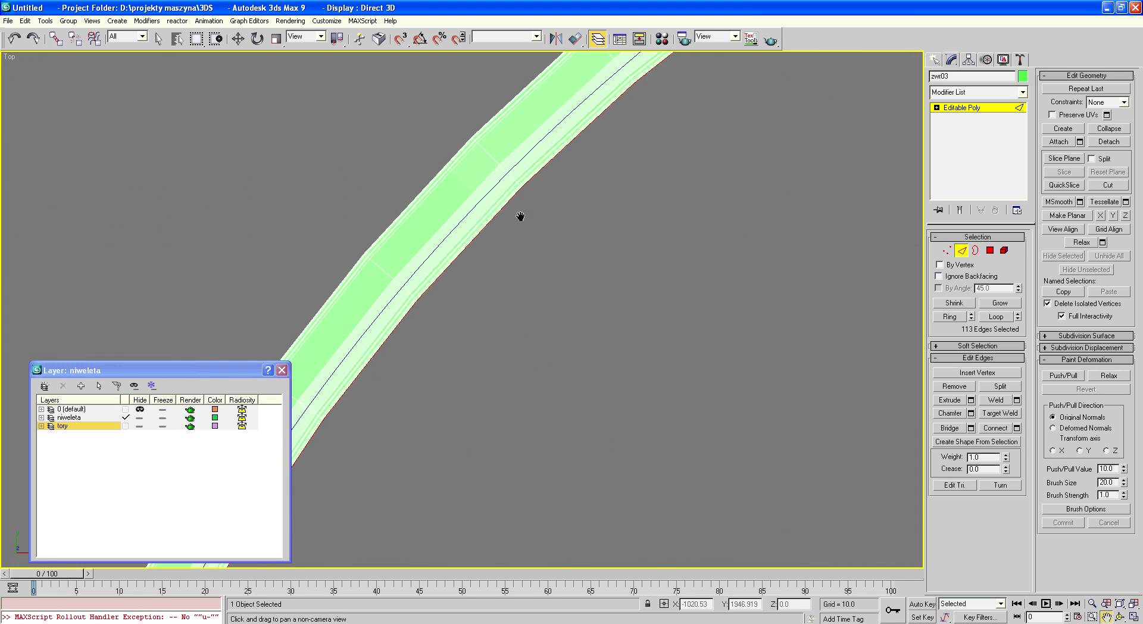
scroll(521, 214, "down", 1)
scroll(520, 216, "down", 1)
scroll(519, 216, "down", 2)
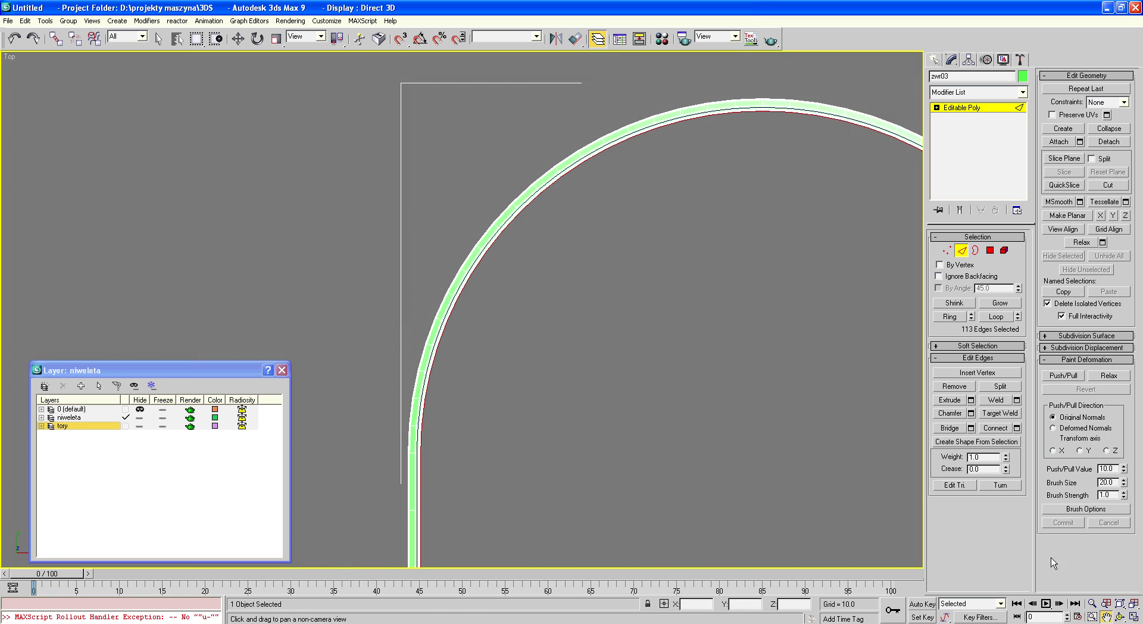
left_click(1120, 617)
mouse_move(480, 345)
left_mouse_down()
mouse_move(508, 282)
mouse_move(512, 378)
mouse_move(484, 363)
left_mouse_up()
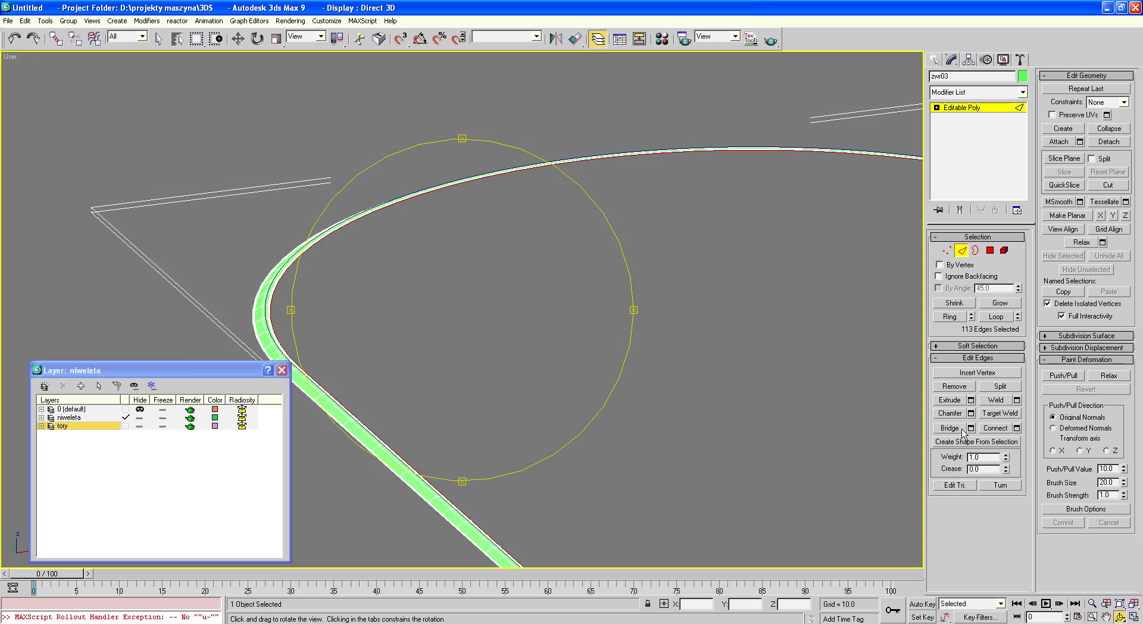
Extrude the selected edge loop, then Collapse to fill the inner hole with a fan of faces
left_click(957, 403)
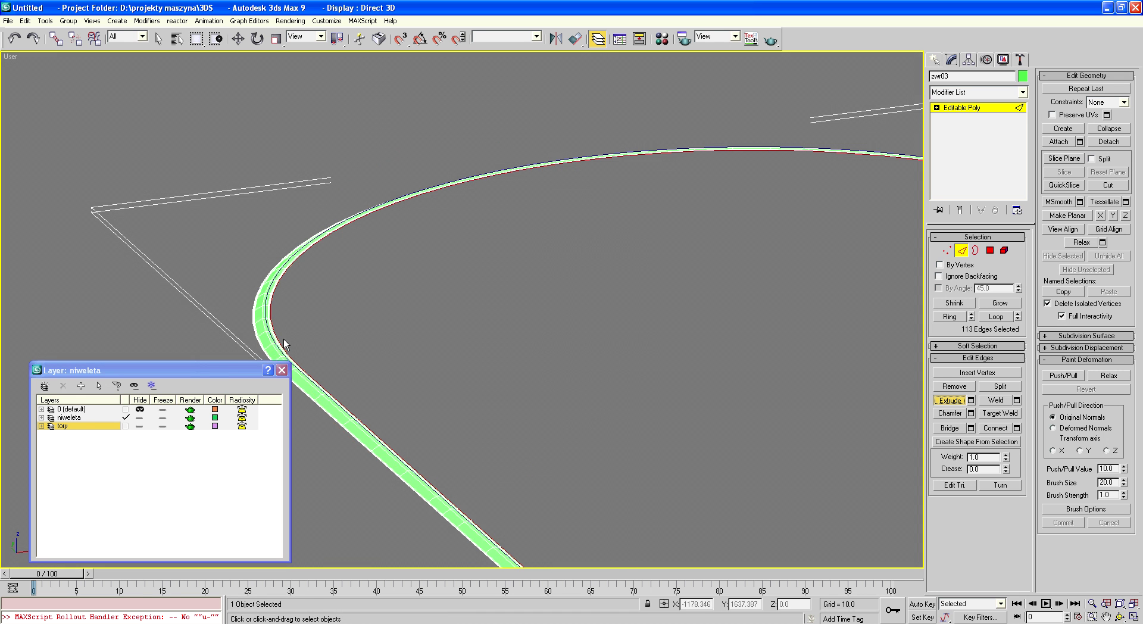
left_click_drag(280, 337, 281, 326)
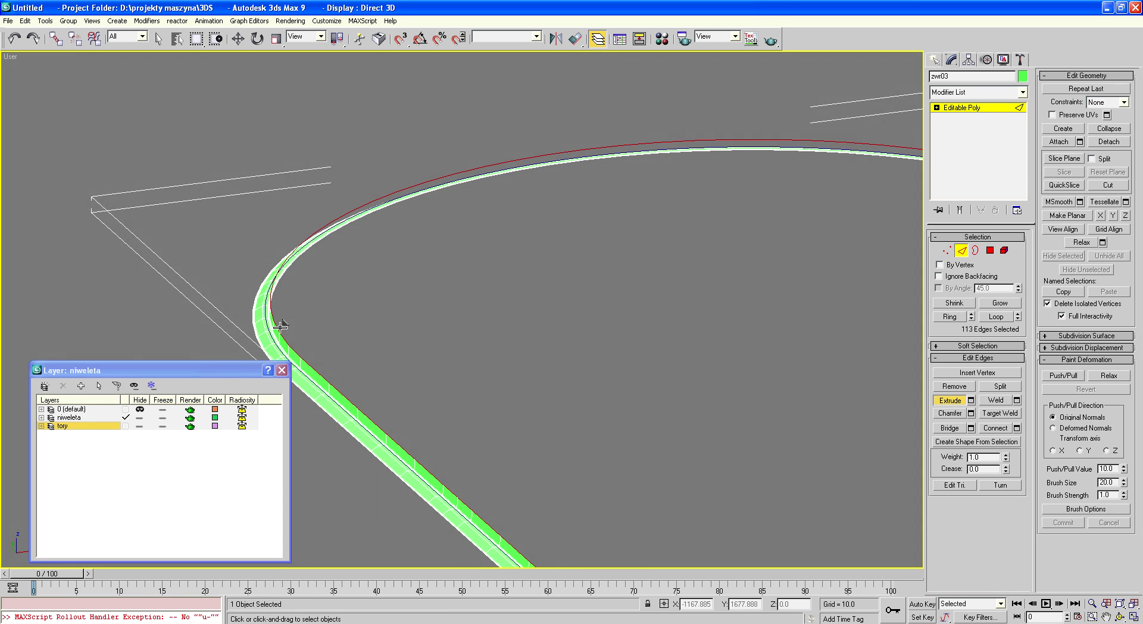
left_click(275, 40)
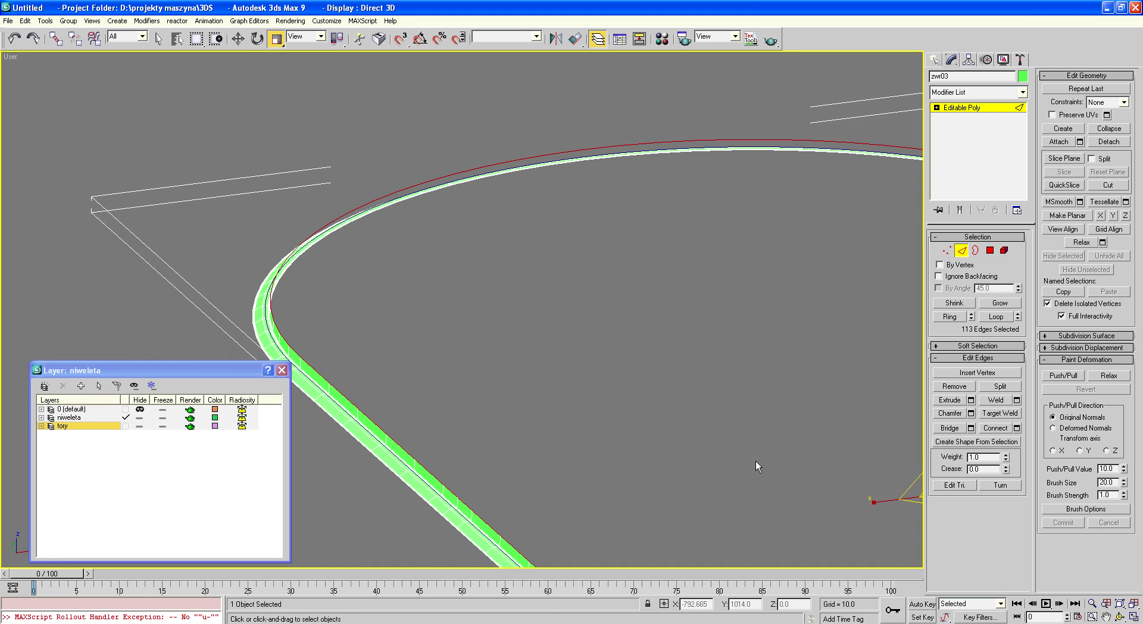
left_click(940, 425)
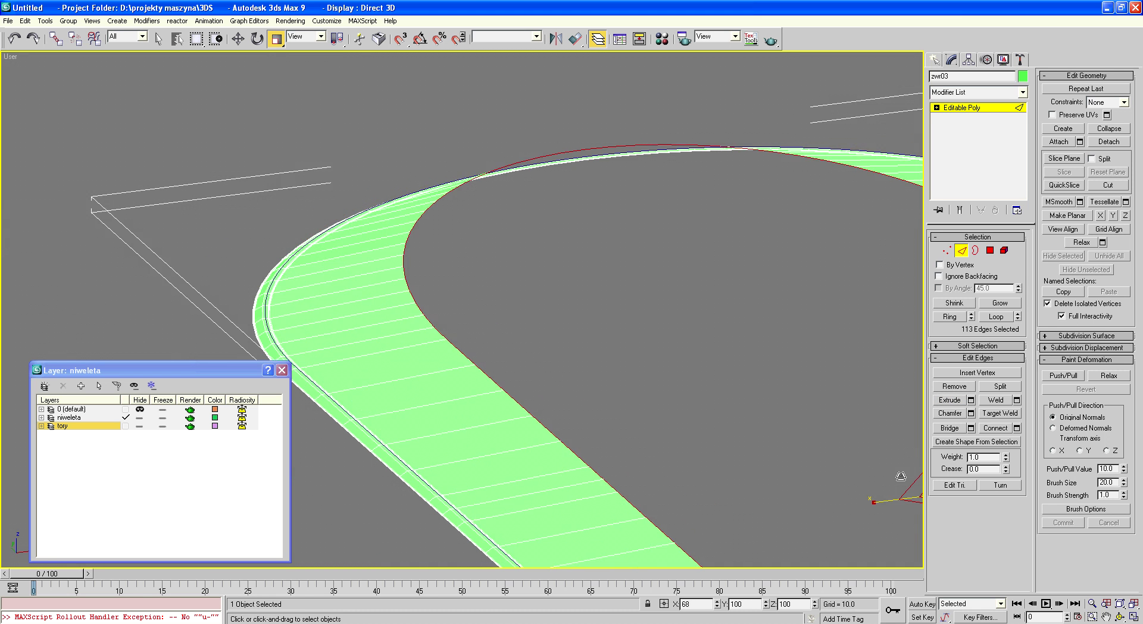
scroll(758, 396, "down", 5)
scroll(758, 396, "down", 1)
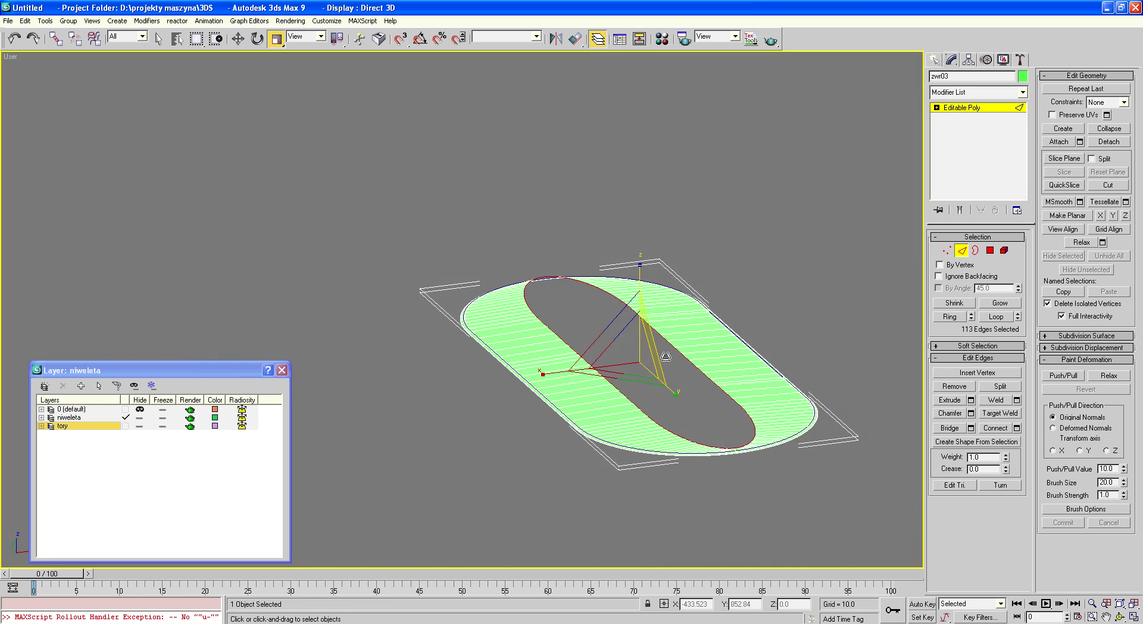
scroll(758, 396, "up", 3)
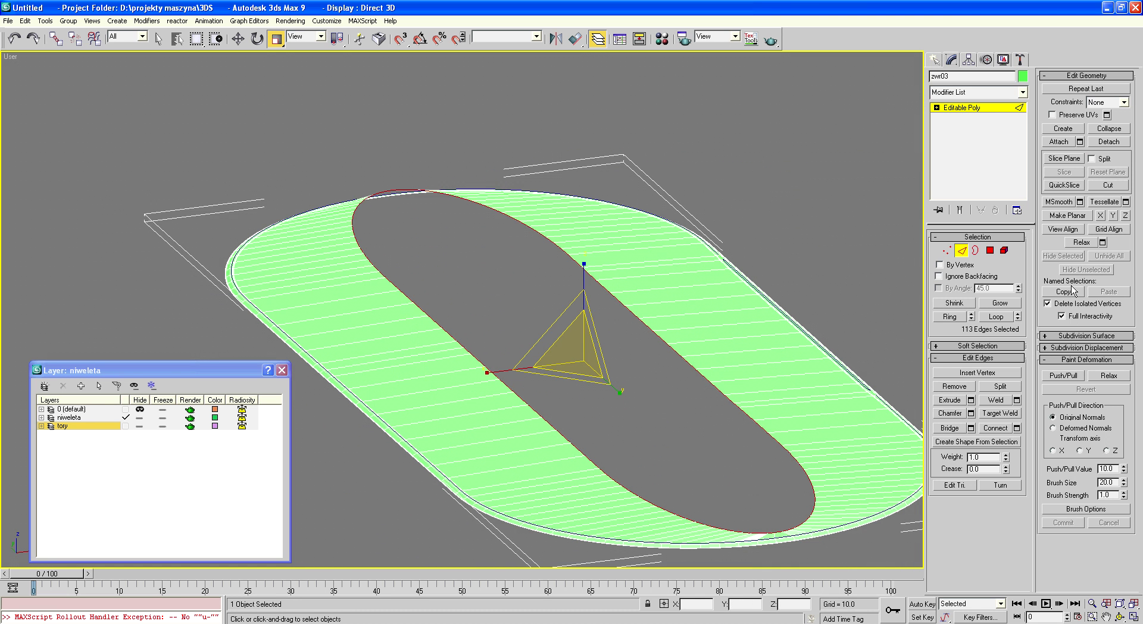
left_click(1109, 129)
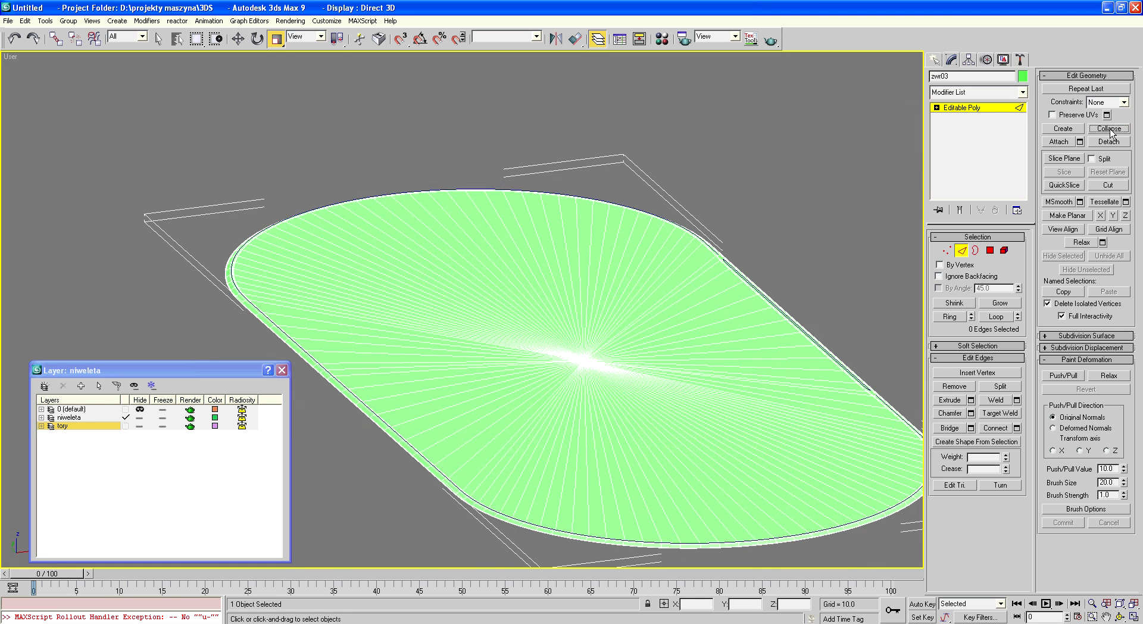
left_click(1120, 617)
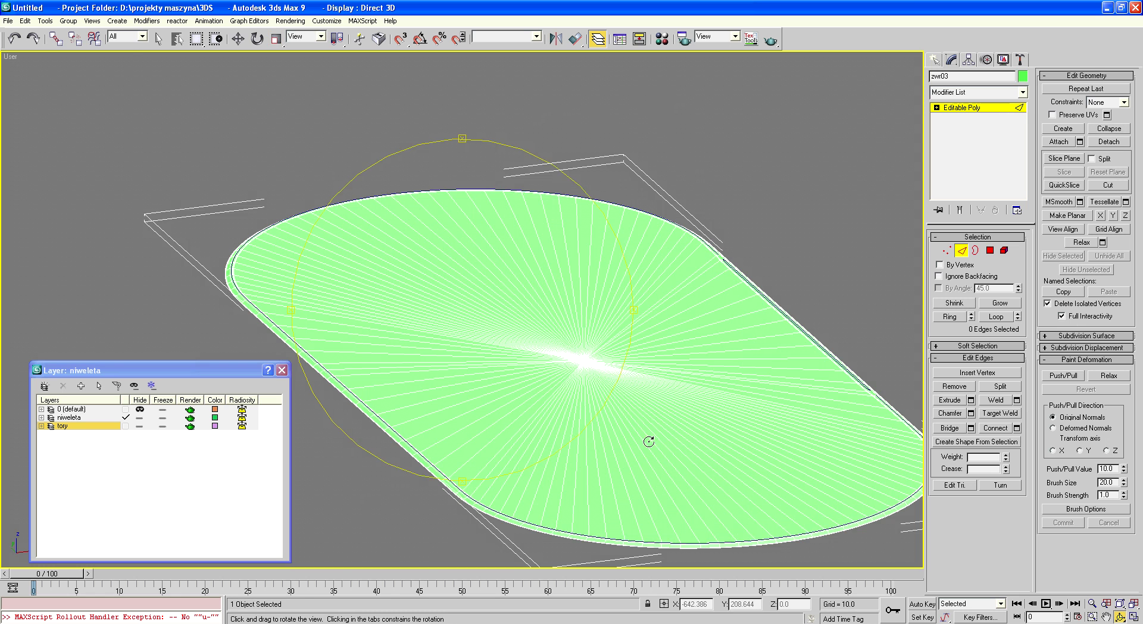
left_click_drag(485, 348, 372, 210)
right_click(373, 210)
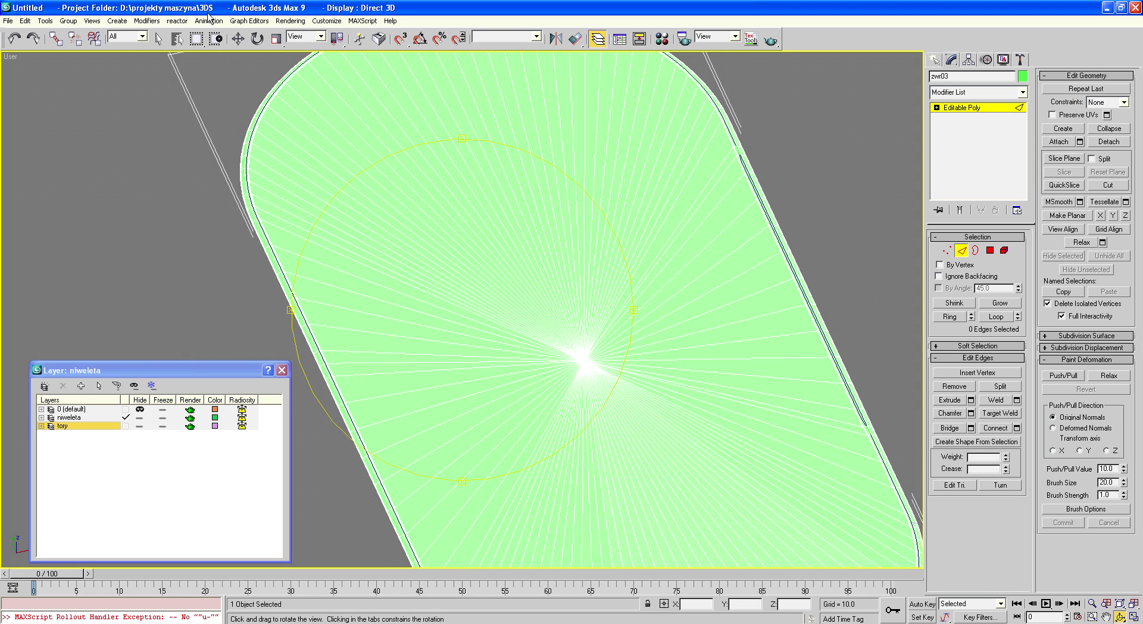
left_click(238, 39)
mouse_move(523, 285)
left_mouse_down()
mouse_move(613, 376)
mouse_move(568, 356)
left_mouse_up()
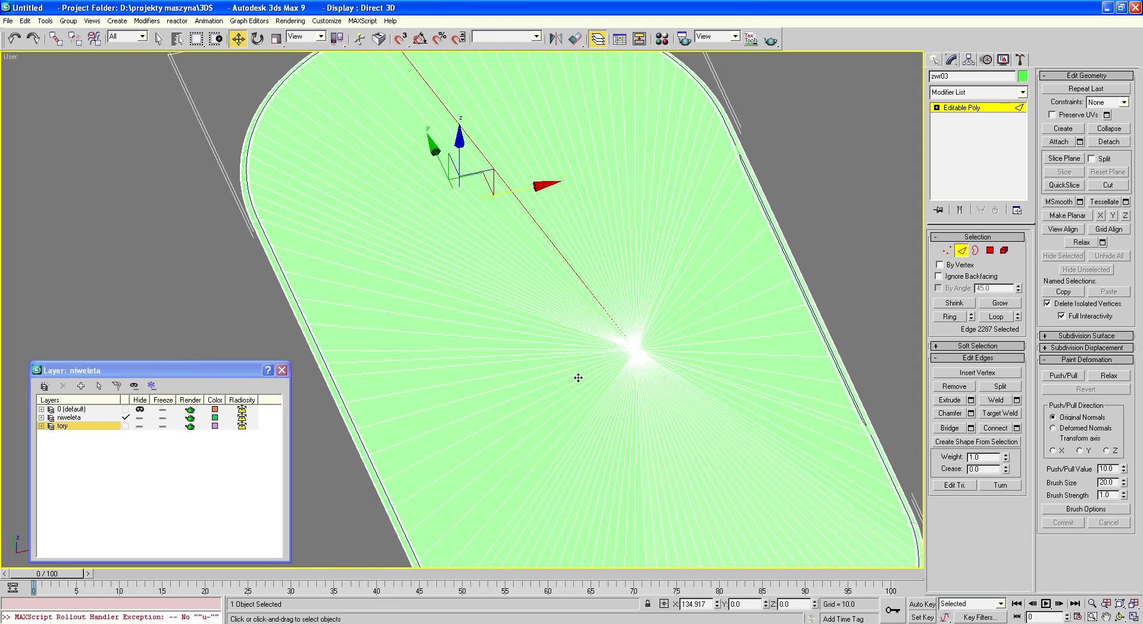
left_click(946, 250)
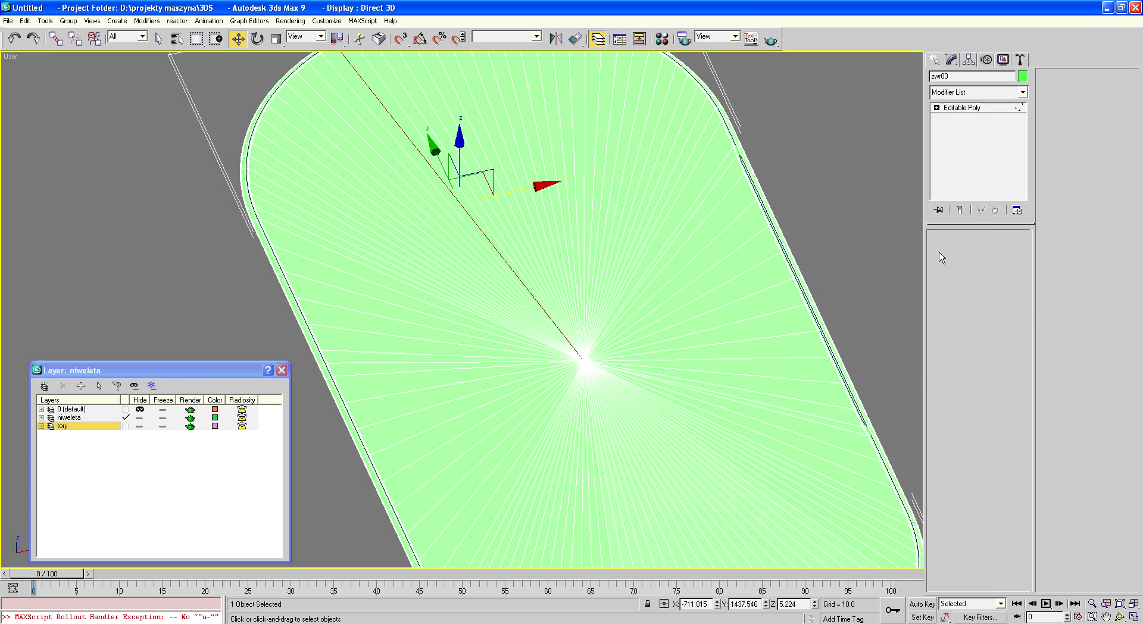
left_click(1119, 617)
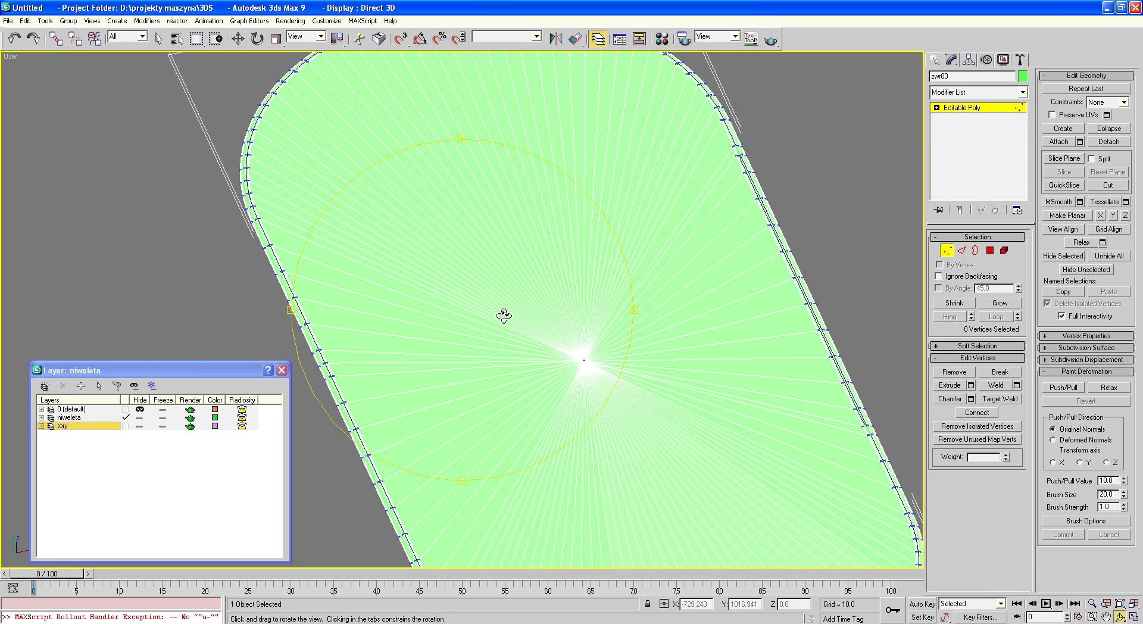
scroll(503, 357, "down", 3)
scroll(509, 369, "down", 4)
scroll(515, 358, "down", 1)
scroll(516, 358, "up", 3)
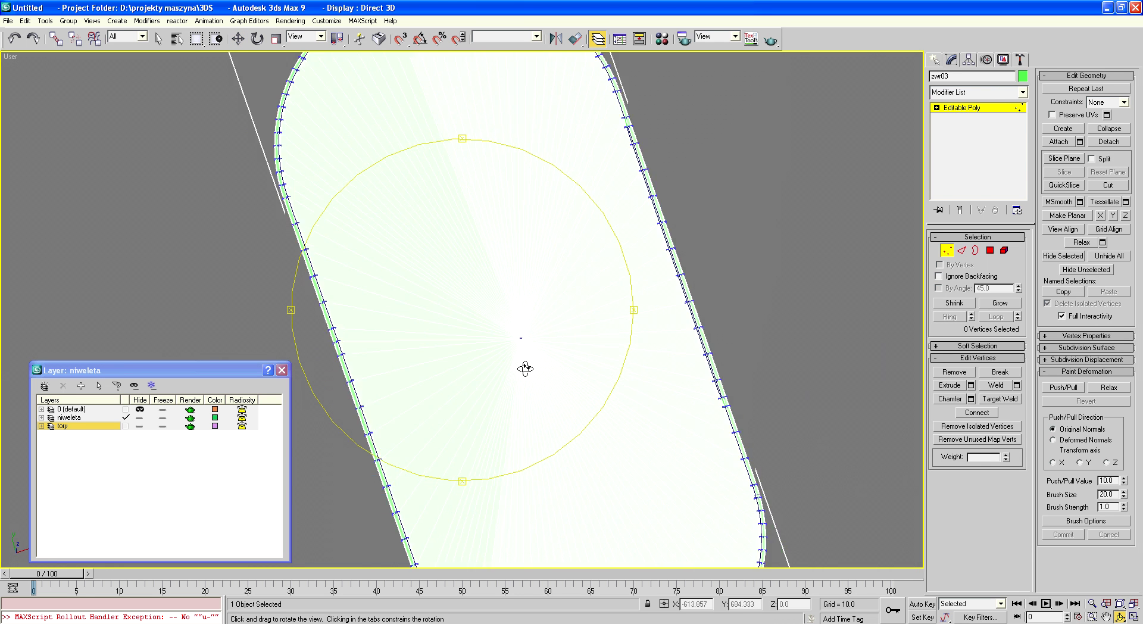
scroll(523, 365, "up", 2)
scroll(512, 319, "down", 1)
scroll(518, 332, "down", 1)
scroll(517, 326, "down", 1)
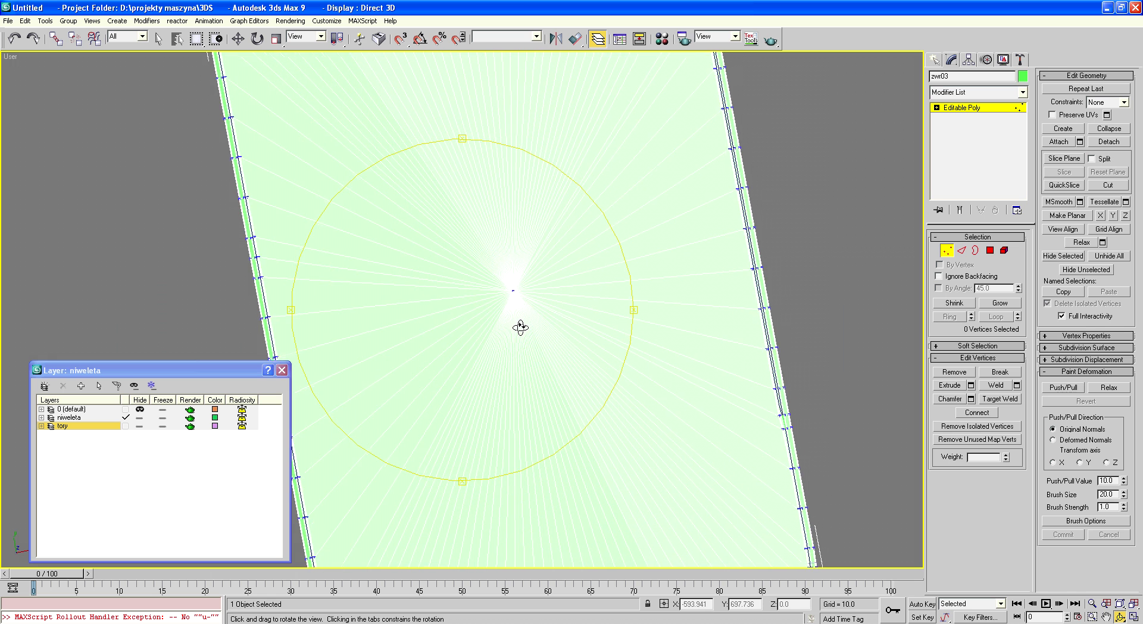
scroll(518, 327, "down", 2)
scroll(518, 327, "up", 2)
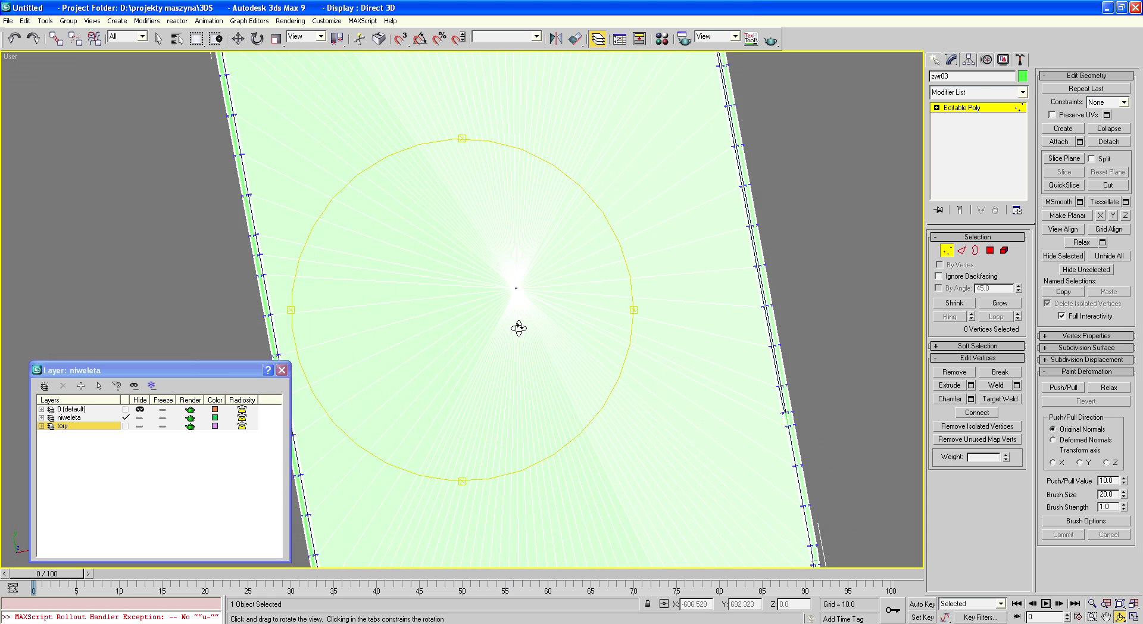
scroll(519, 328, "down", 2)
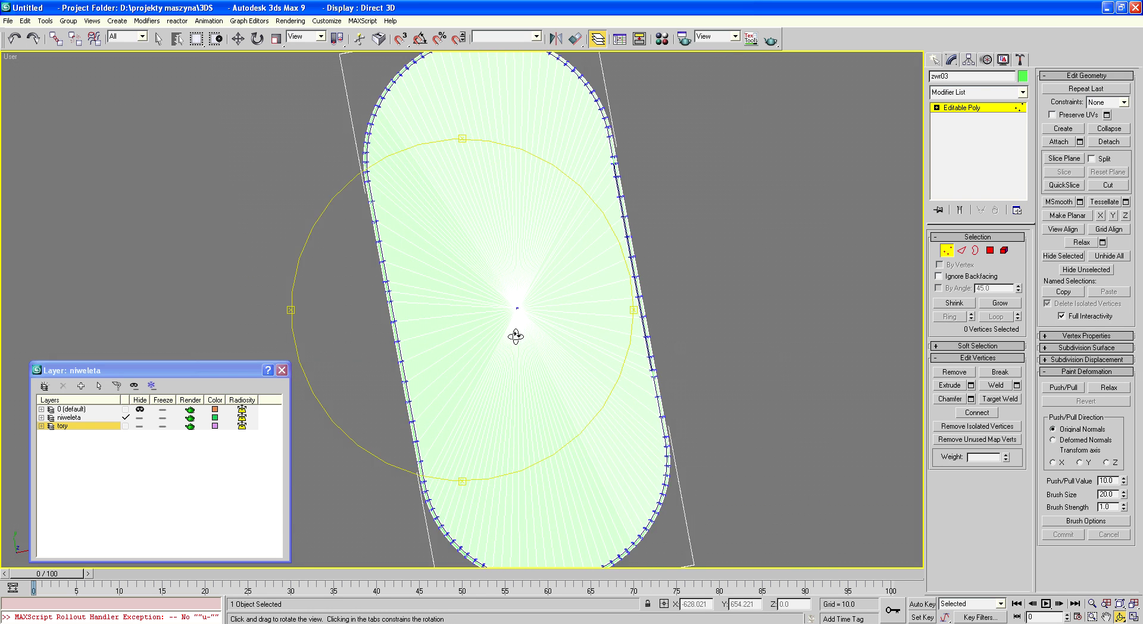
left_click_drag(515, 334, 549, 321)
left_click(961, 250)
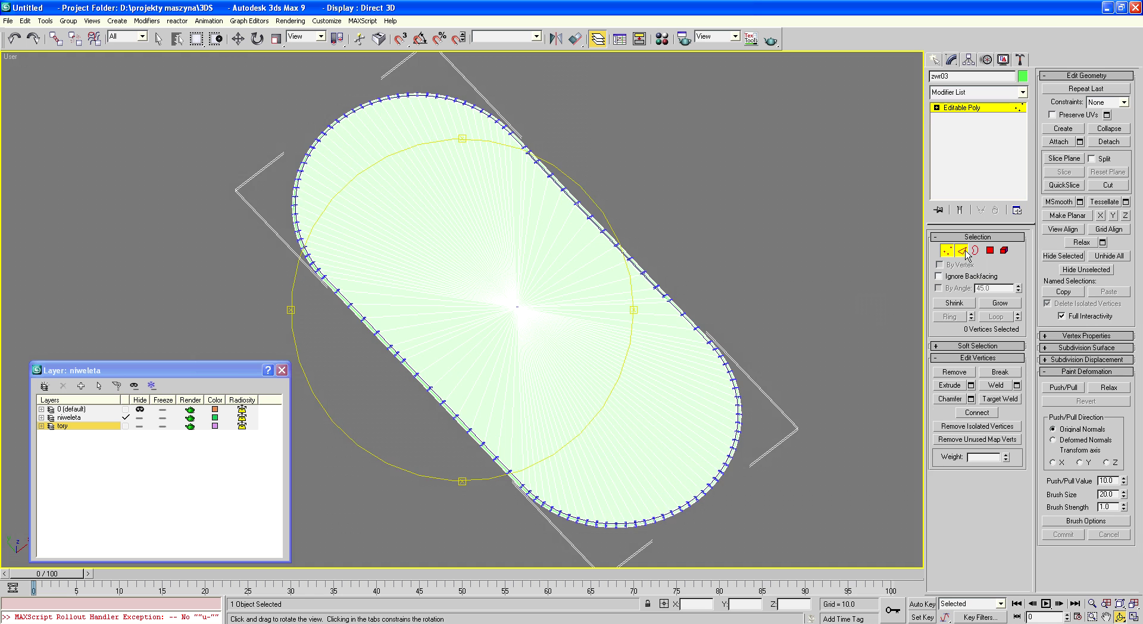
key("w")
left_click(379, 347)
scroll(339, 340, "up", 3)
Select one outer boundary edge and loop it into the whole outer border
scroll(493, 263, "up", 2)
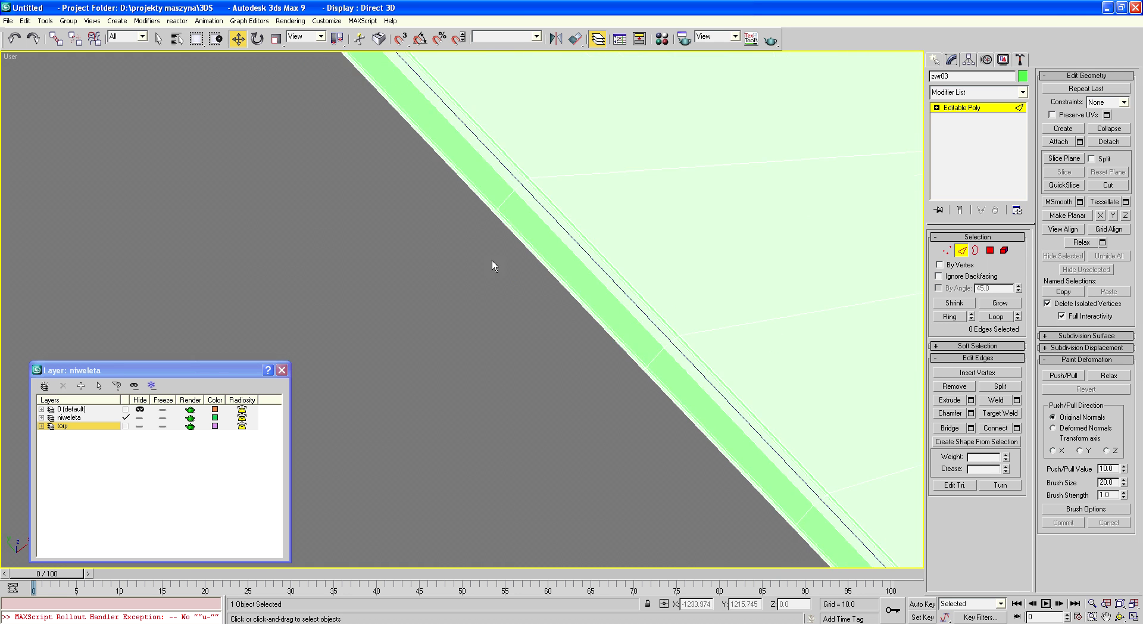
scroll(616, 260, "up", 2)
left_click(611, 261)
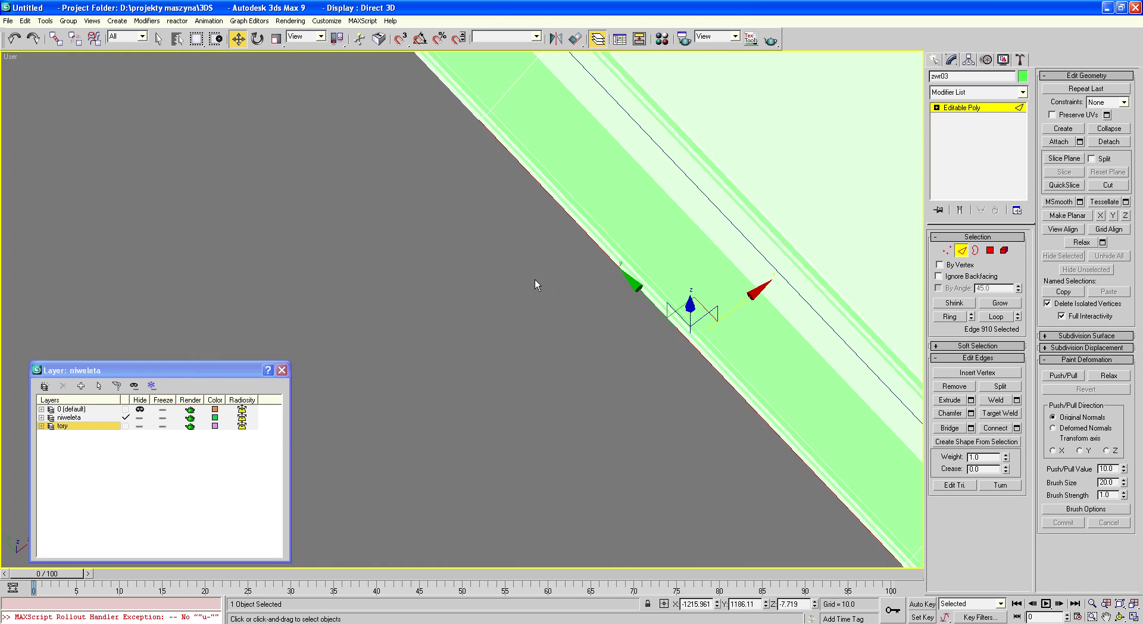
scroll(488, 271, "down", 2)
scroll(477, 298, "down", 3)
scroll(477, 299, "down", 1)
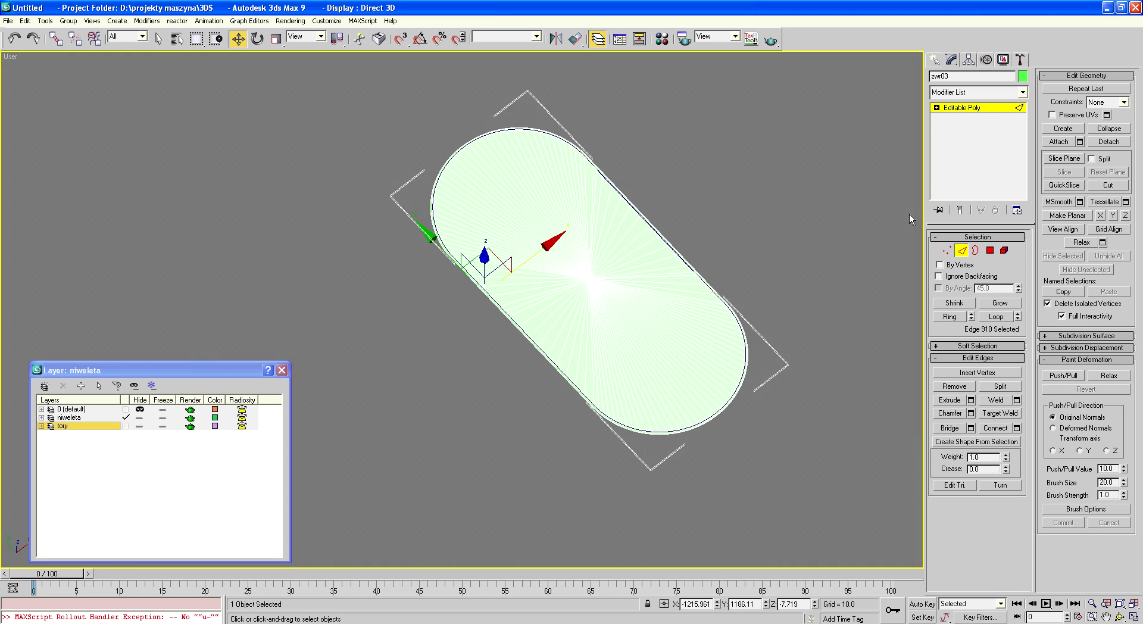
left_click(1001, 320)
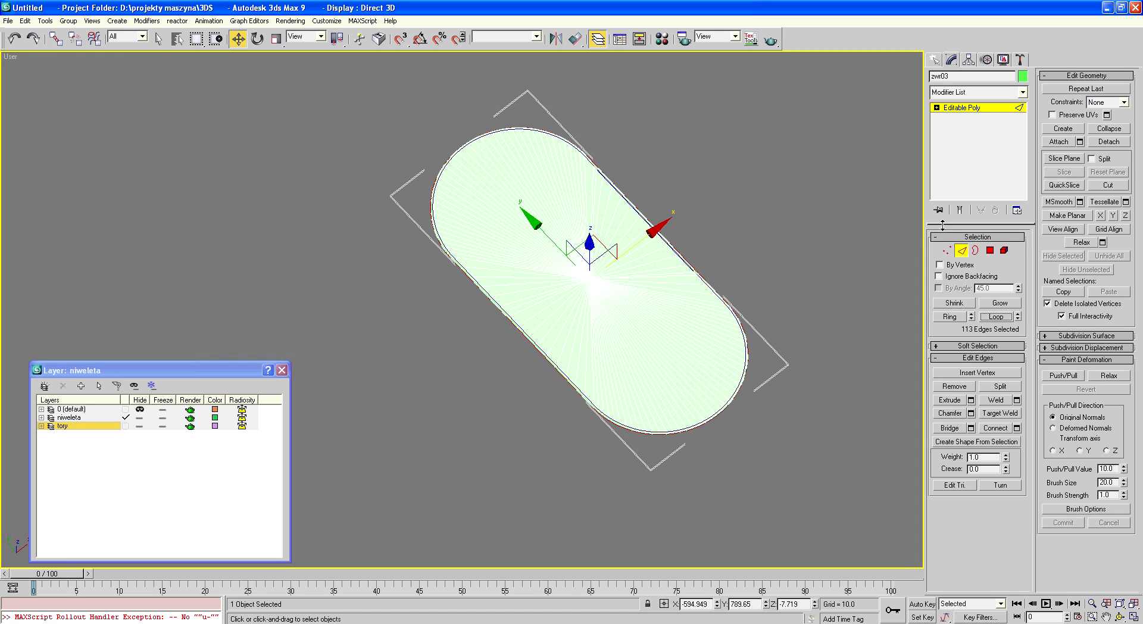
Extrude the outer border into a rim, scale it out to 211%, and flatten it to Z 0
left_click(950, 401)
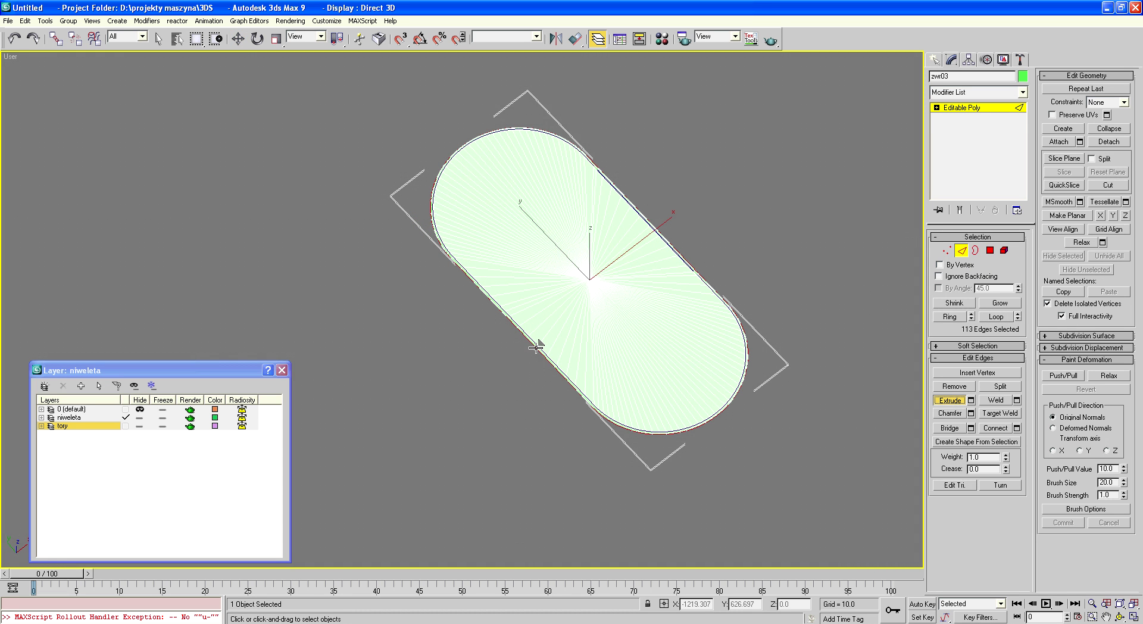
left_click_drag(535, 346, 531, 304)
left_click(278, 39)
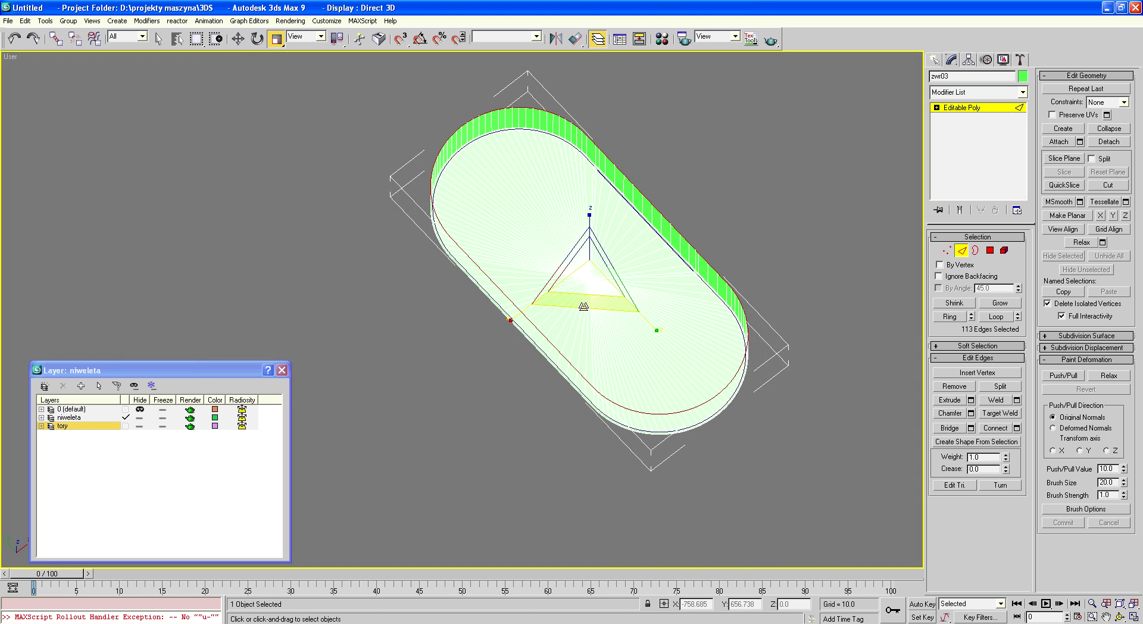
left_click_drag(584, 303, 578, 368)
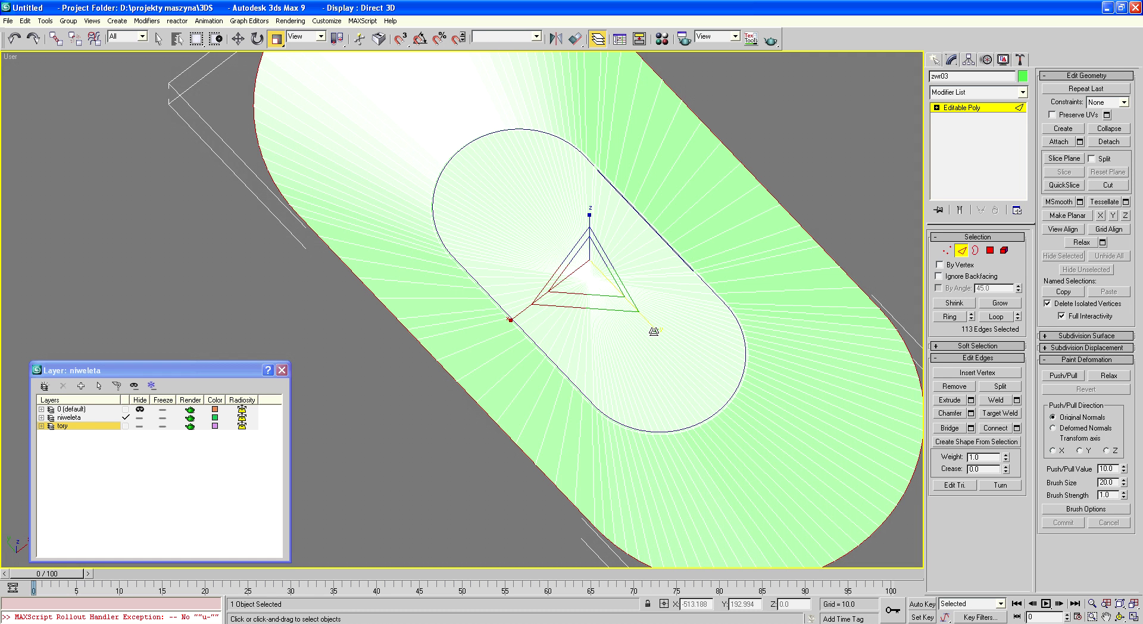
left_click_drag(654, 331, 649, 318)
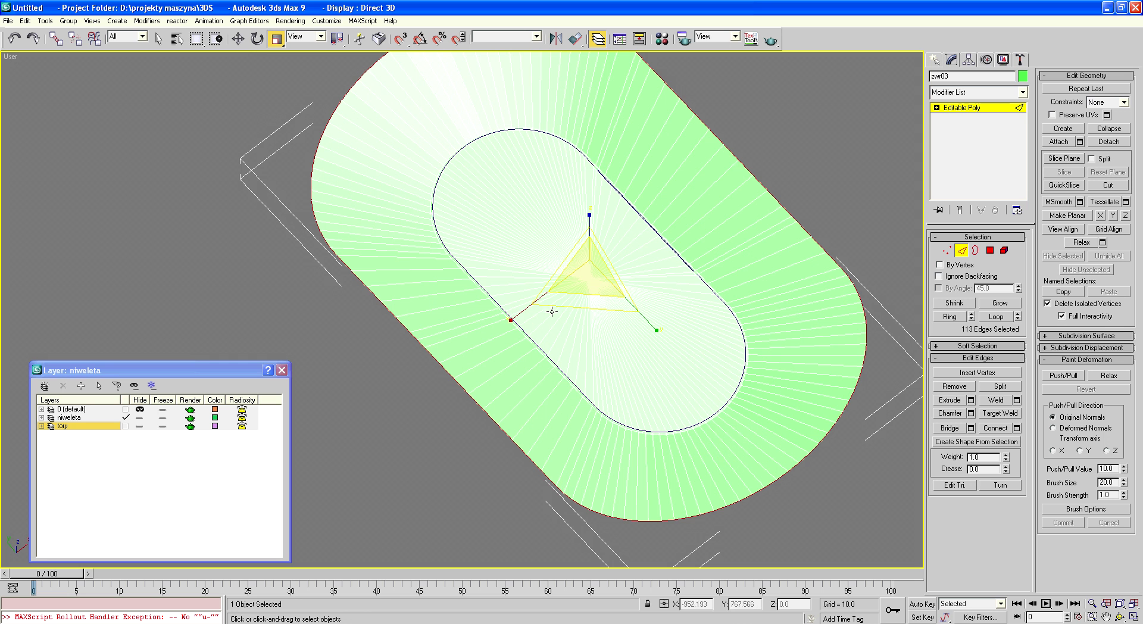
left_click(235, 42)
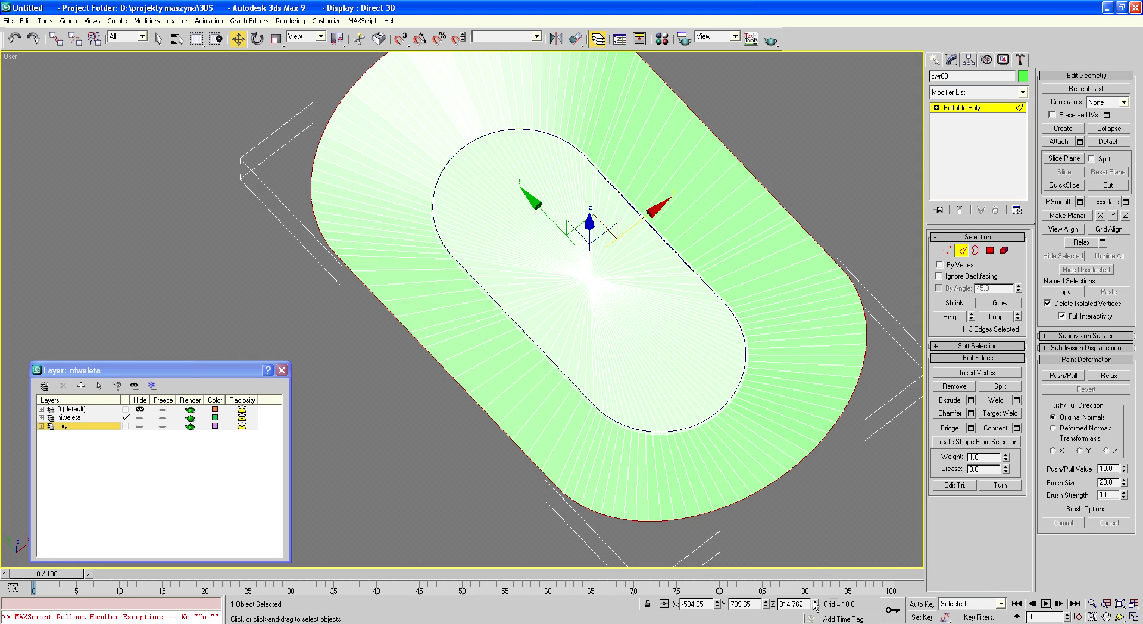
right_click(815, 605)
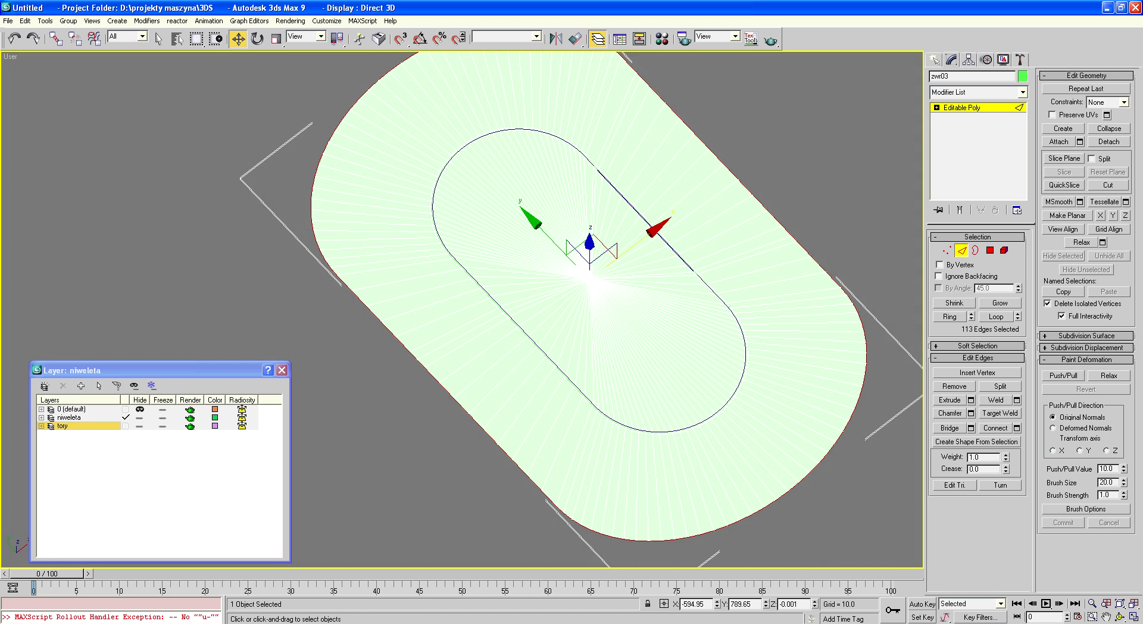
Orbit around the flattened surface and end on a top-down view
left_click(1123, 616)
left_click_drag(571, 355, 471, 292)
mouse_move(577, 257)
left_mouse_down()
mouse_move(540, 325)
mouse_move(545, 349)
left_mouse_up()
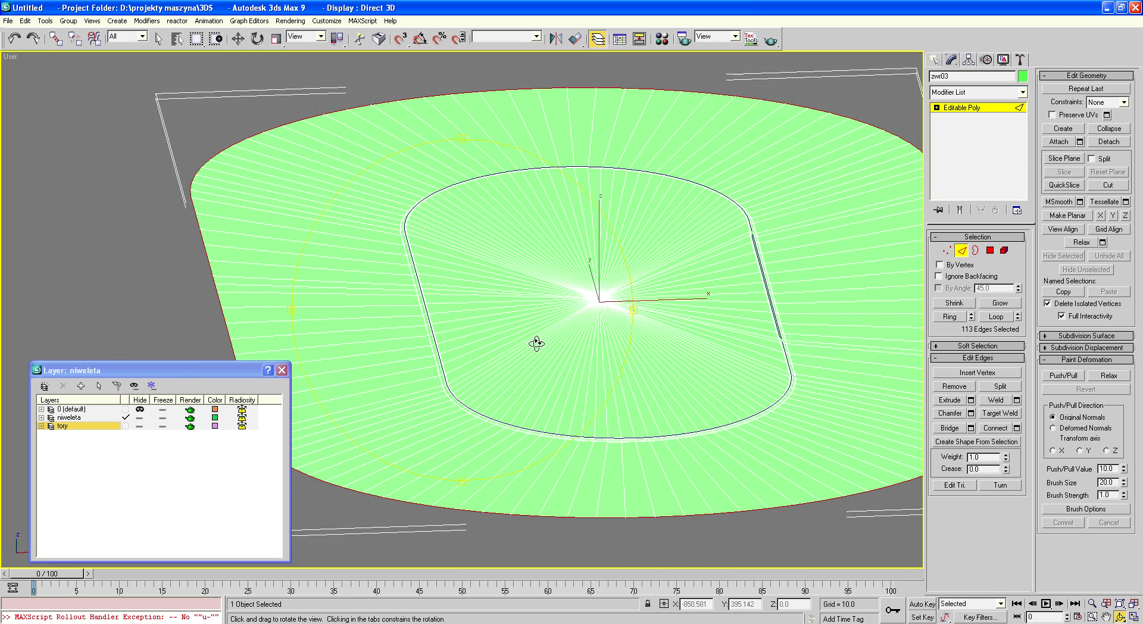
scroll(543, 345, "down", 3)
scroll(541, 342, "down", 2)
left_click_drag(541, 342, 556, 374)
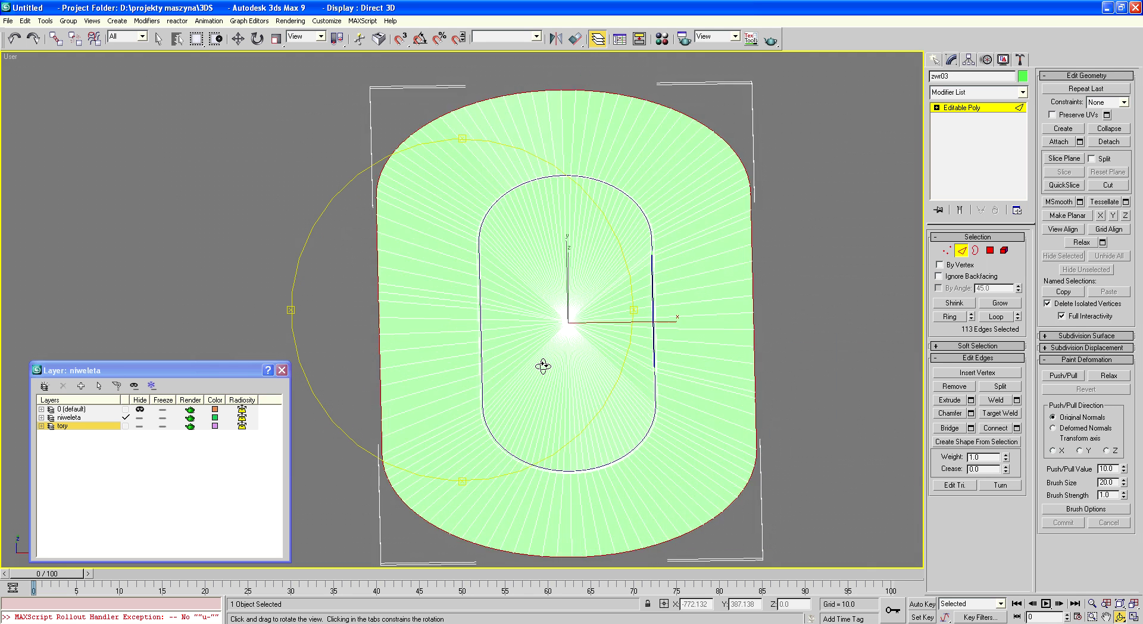
In vertex mode, box-select the outer border vertices on all four sides of the terrain
left_click(946, 250)
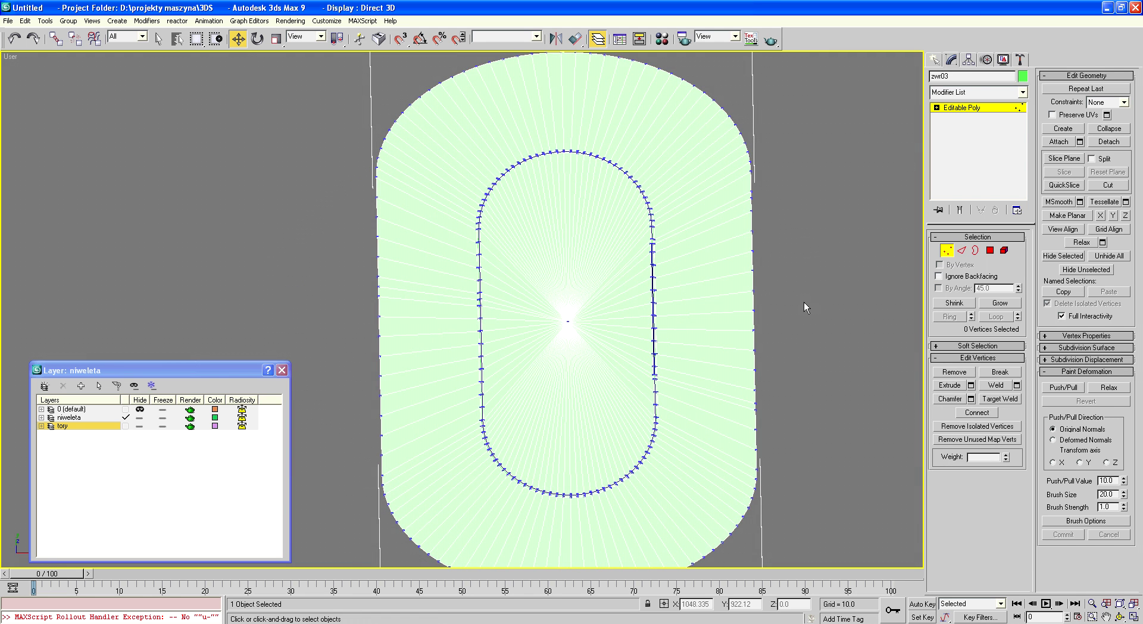
scroll(804, 302, "down", 3)
mouse_move(868, 479)
left_mouse_down()
mouse_move(765, 162)
mouse_move(768, 198)
left_mouse_up()
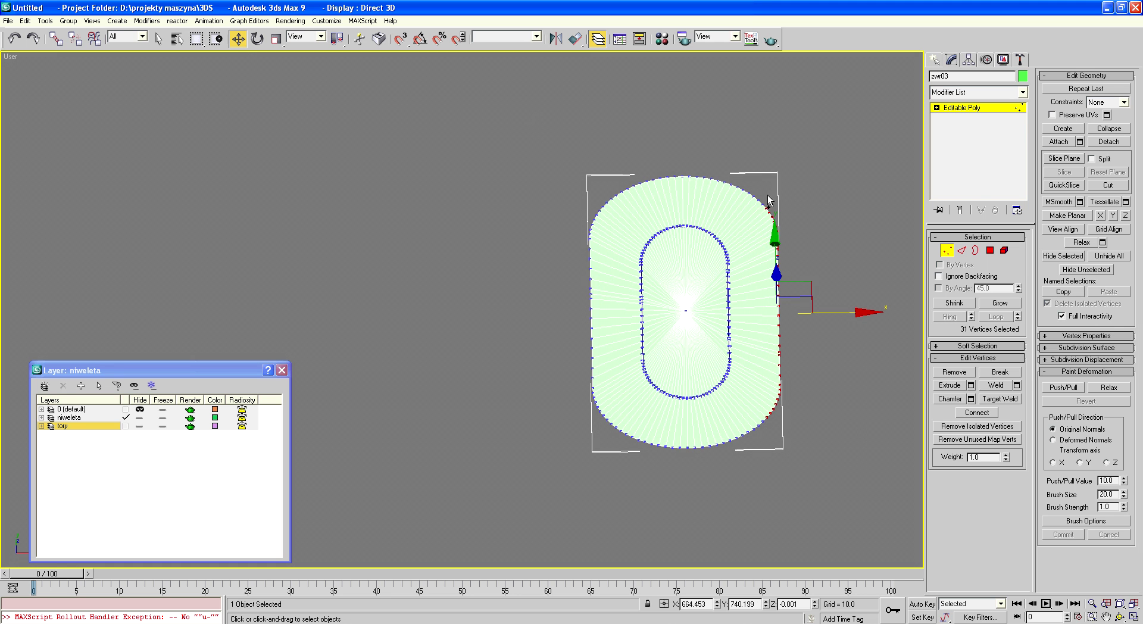
left_click_drag(535, 121, 817, 210)
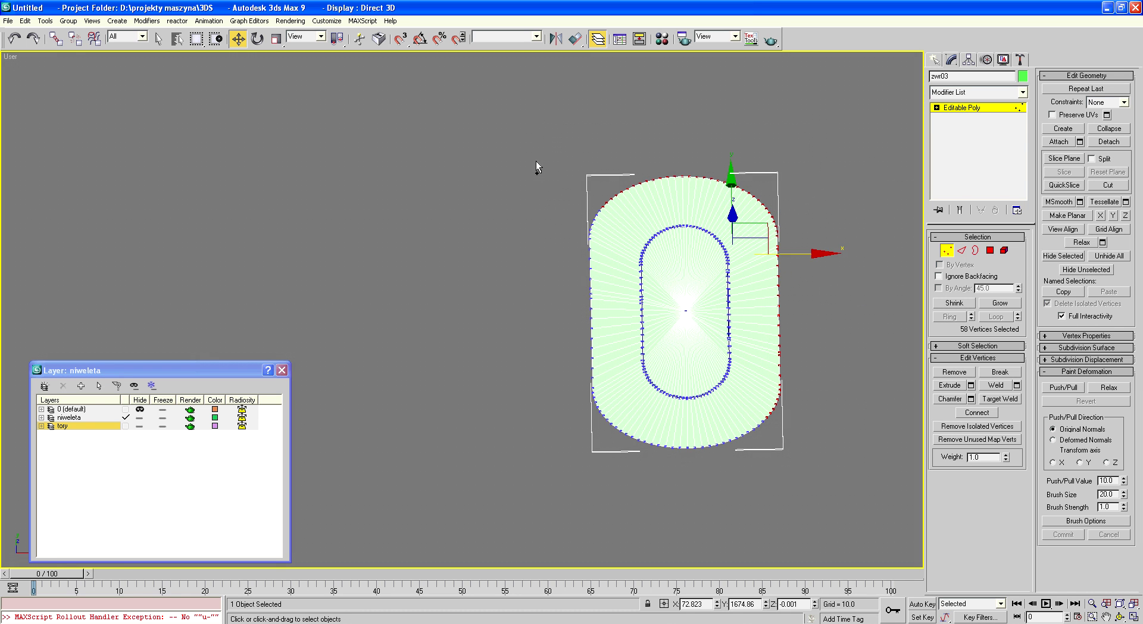
left_click_drag(536, 162, 632, 477, "ctrl")
mouse_move(884, 500)
left_mouse_down("ctrl")
mouse_move(600, 447)
mouse_move(576, 416)
left_mouse_up("ctrl")
scroll(787, 406, "up", 2)
scroll(787, 406, "up", 1)
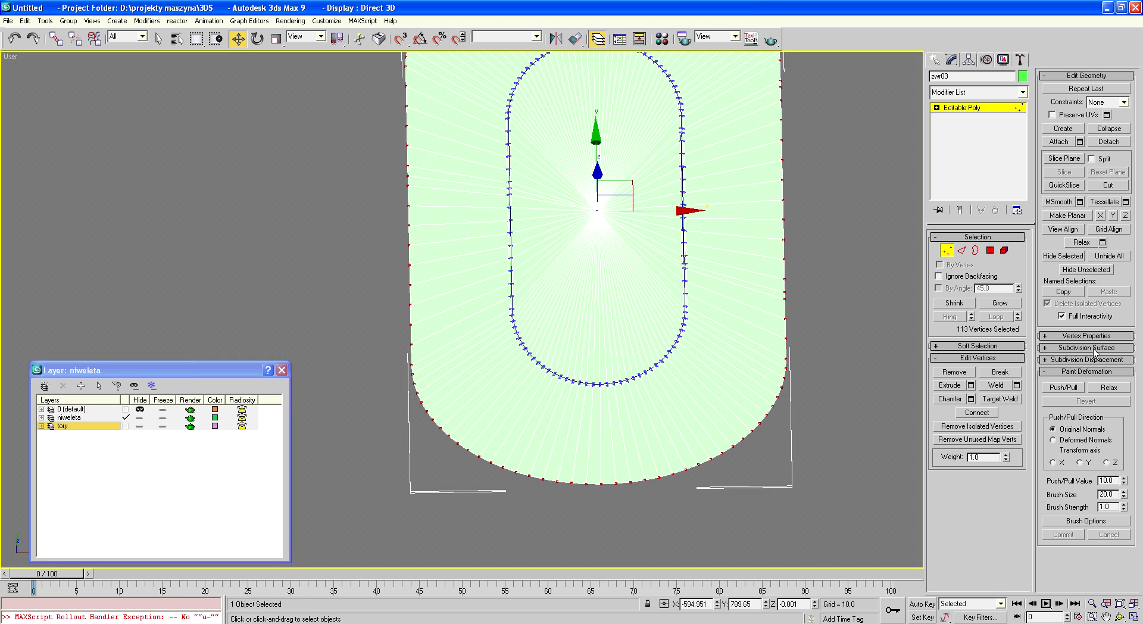
Weld the selected vertices, trying threshold 50, then a larger threshold, and confirm
left_click(1017, 385)
left_click_drag(762, 289, 744, 293)
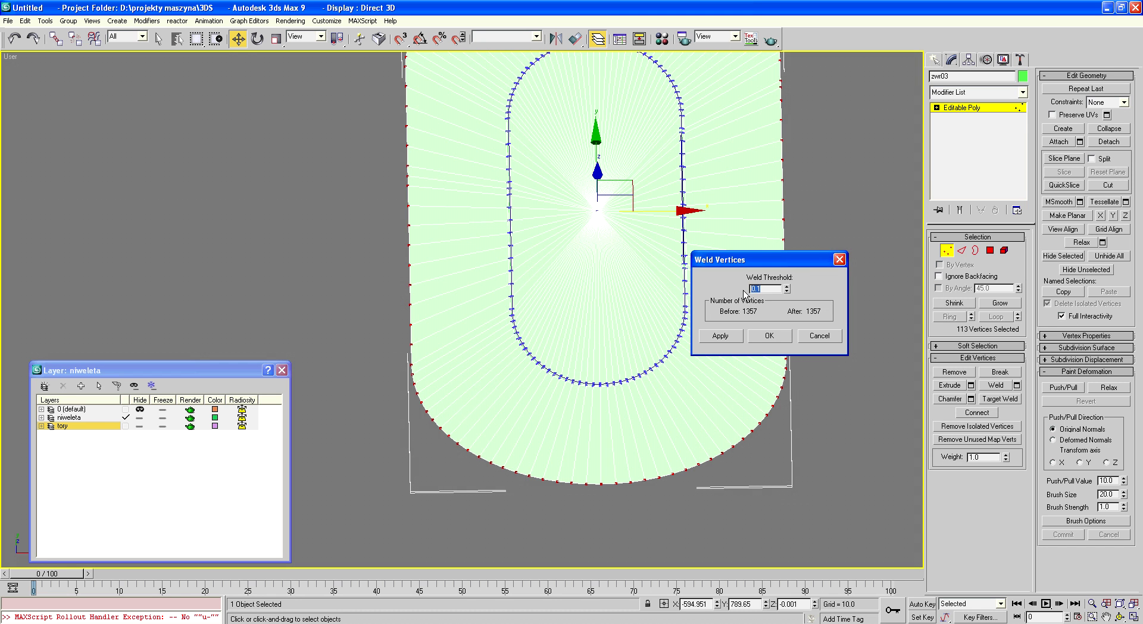
type("50")
left_click(710, 340)
left_click_drag(767, 289, 732, 288)
type("100")
left_click(723, 335)
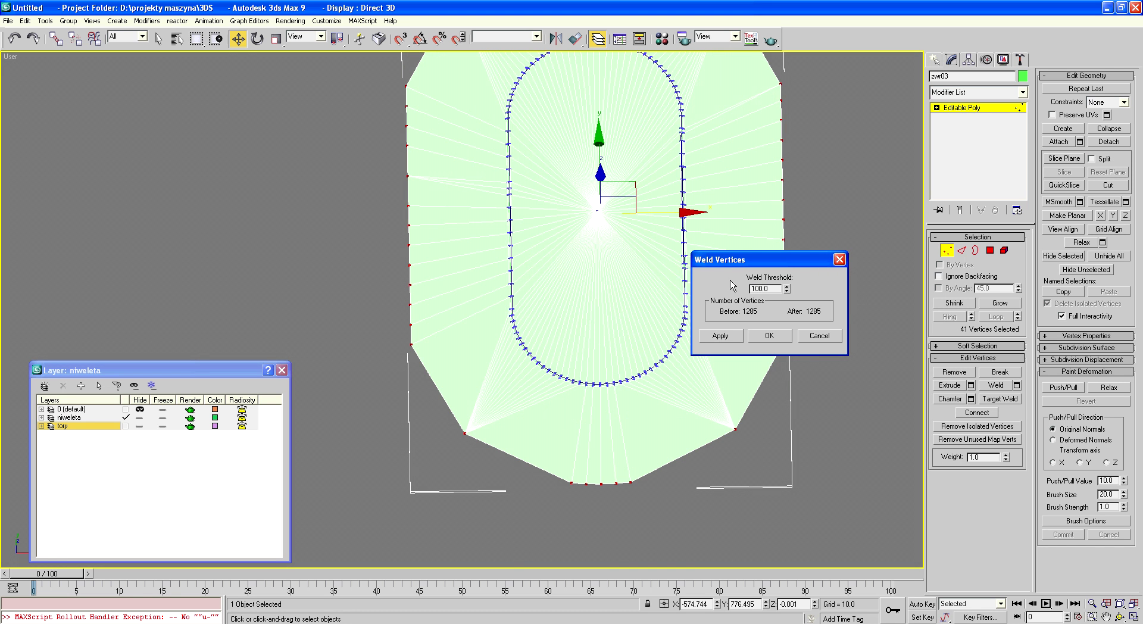
left_click_drag(740, 261, 555, 298)
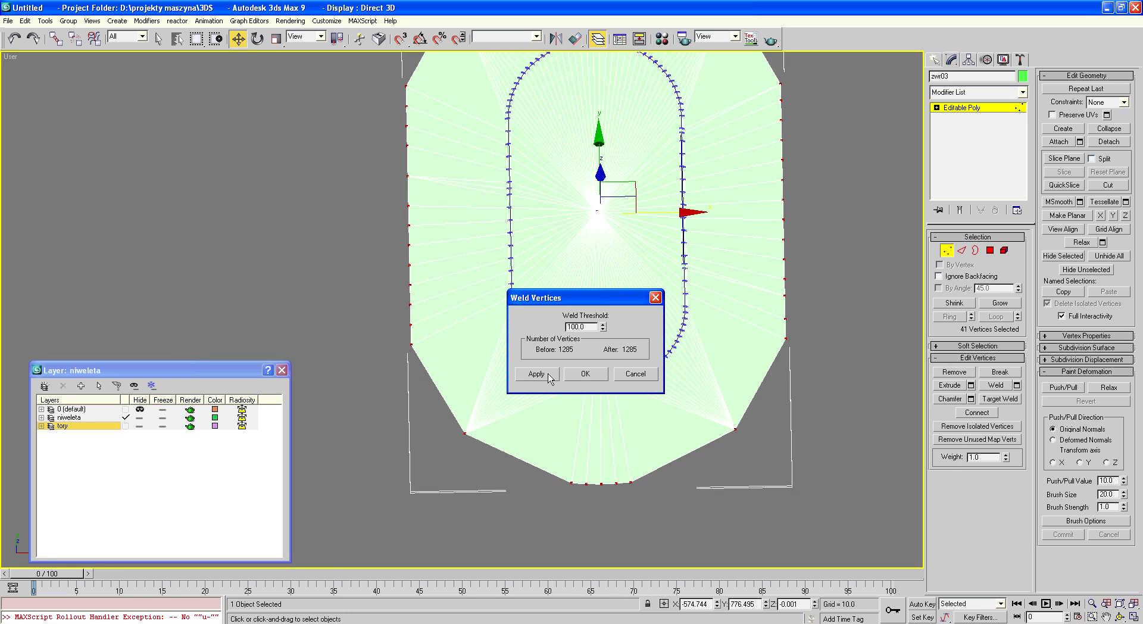
left_click(586, 374)
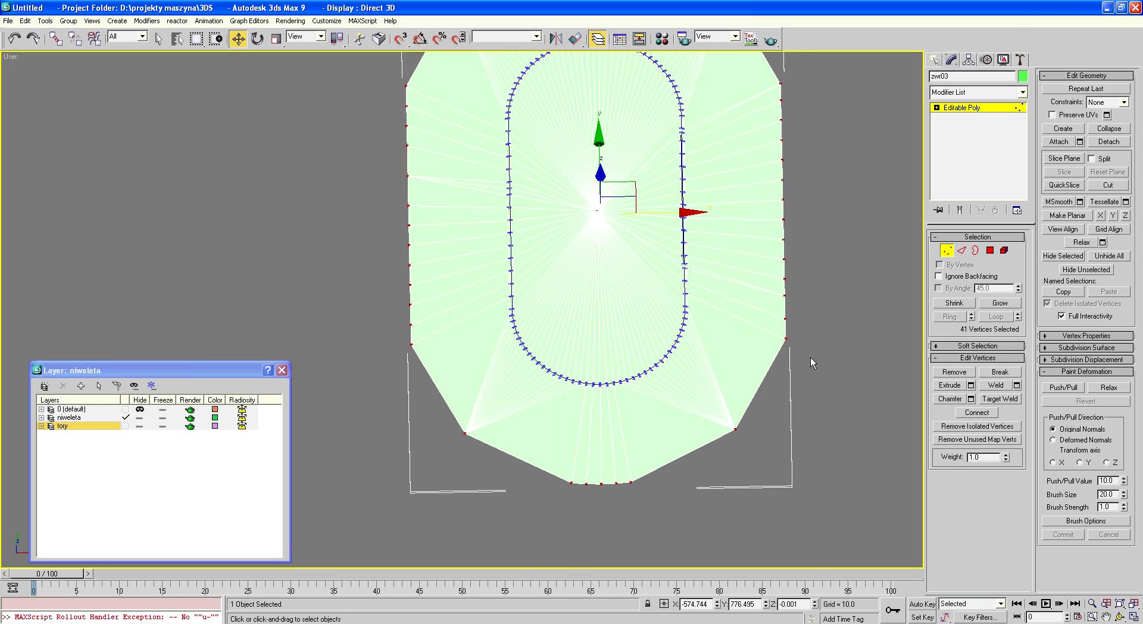
Reselect the right, bottom, left and top edge vertices for a 100.0 threshold weld
left_click(765, 384)
scroll(766, 384, "up", 5)
scroll(766, 384, "down", 7)
scroll(788, 348, "up", 1)
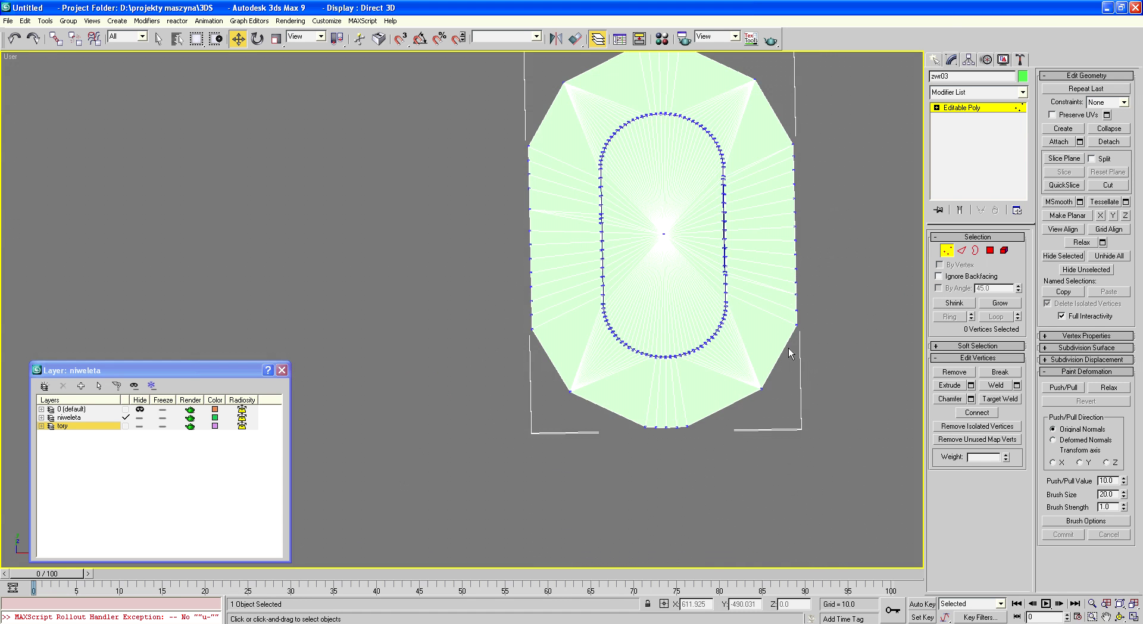
left_click_drag(856, 431, 778, 110)
left_click_drag(813, 499, 513, 381, "ctrl")
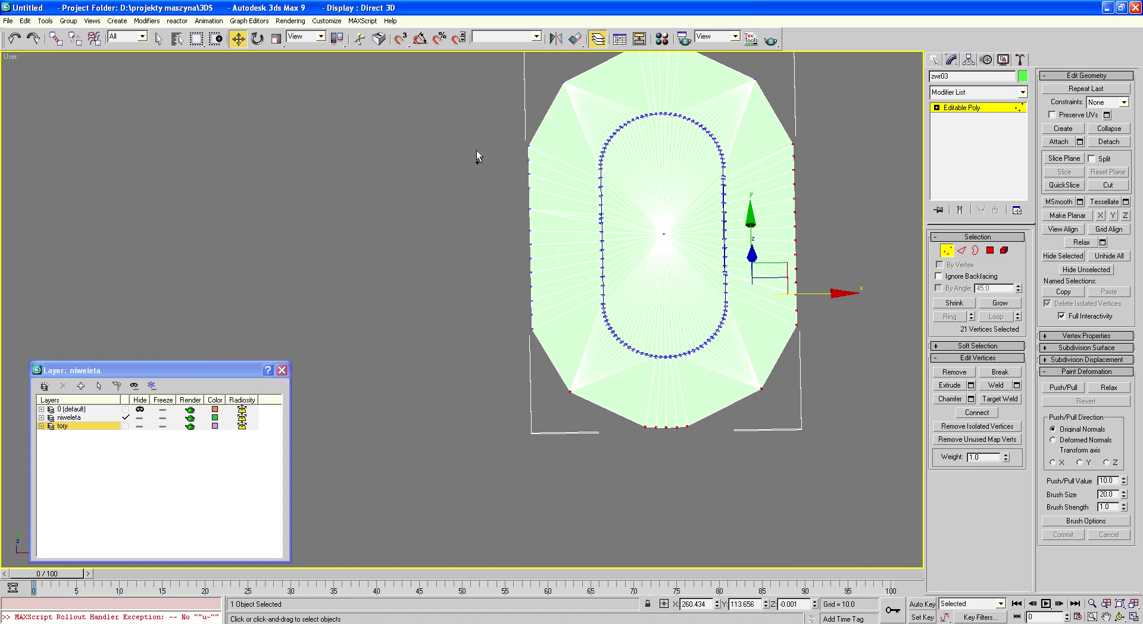
left_click_drag(476, 155, 554, 410, "ctrl")
scroll(511, 422, "down", 3)
left_click_drag(516, 209, 643, 262, "ctrl")
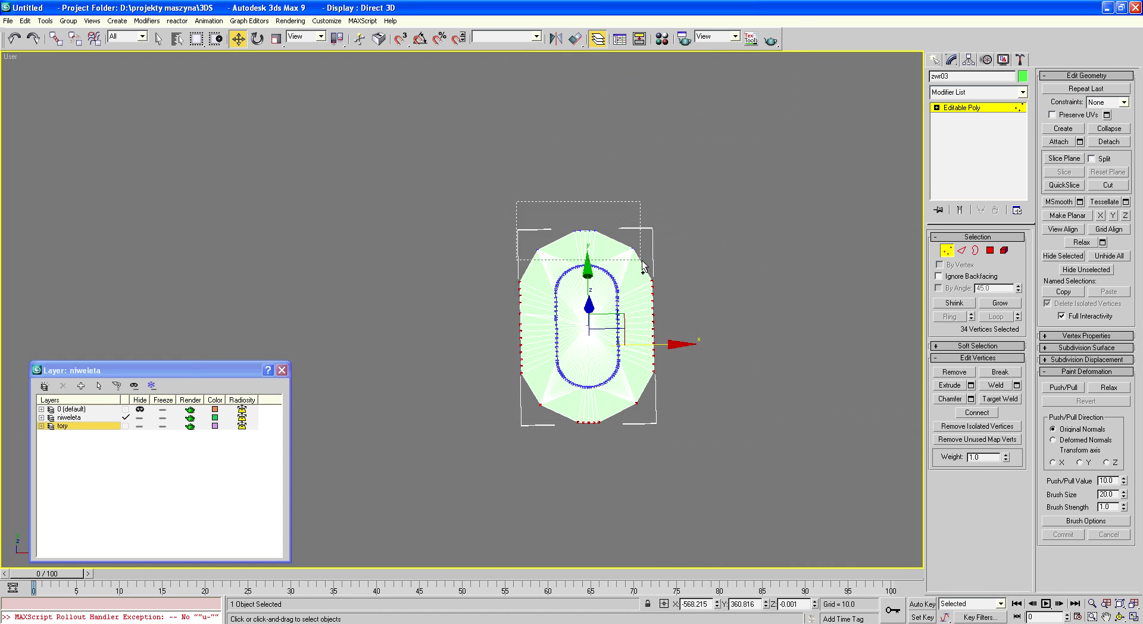
scroll(546, 258, "up", 3)
left_click(1016, 386)
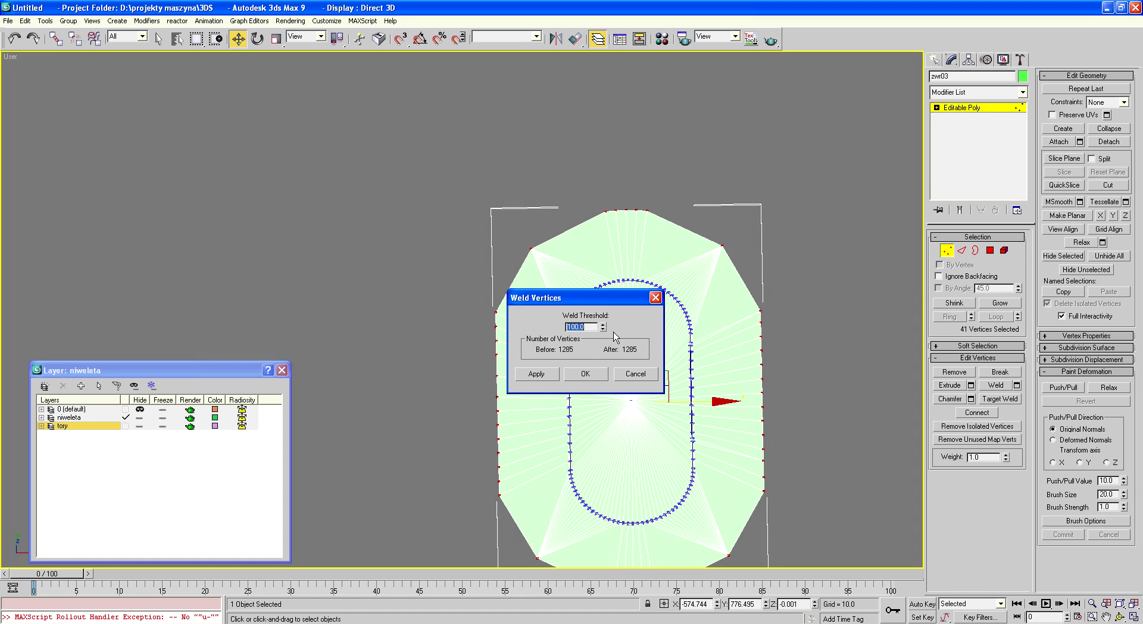
Close the weld settings, orbit slightly, and select the mesh's top-left corner vertex
left_click(635, 375)
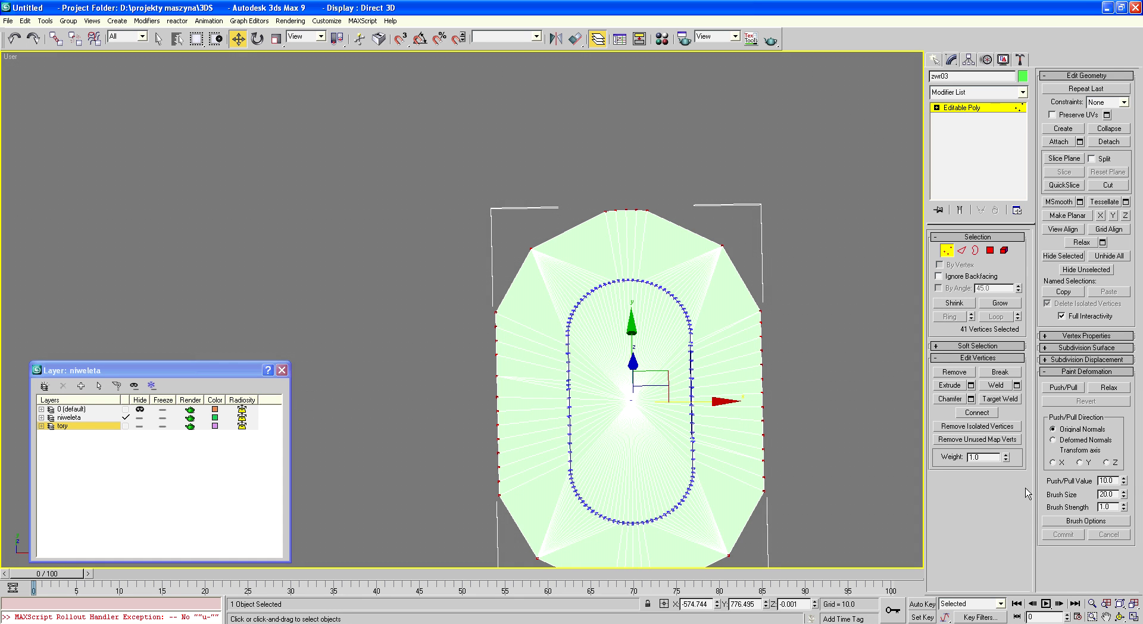
left_click(1120, 617)
left_click_drag(587, 397, 559, 374)
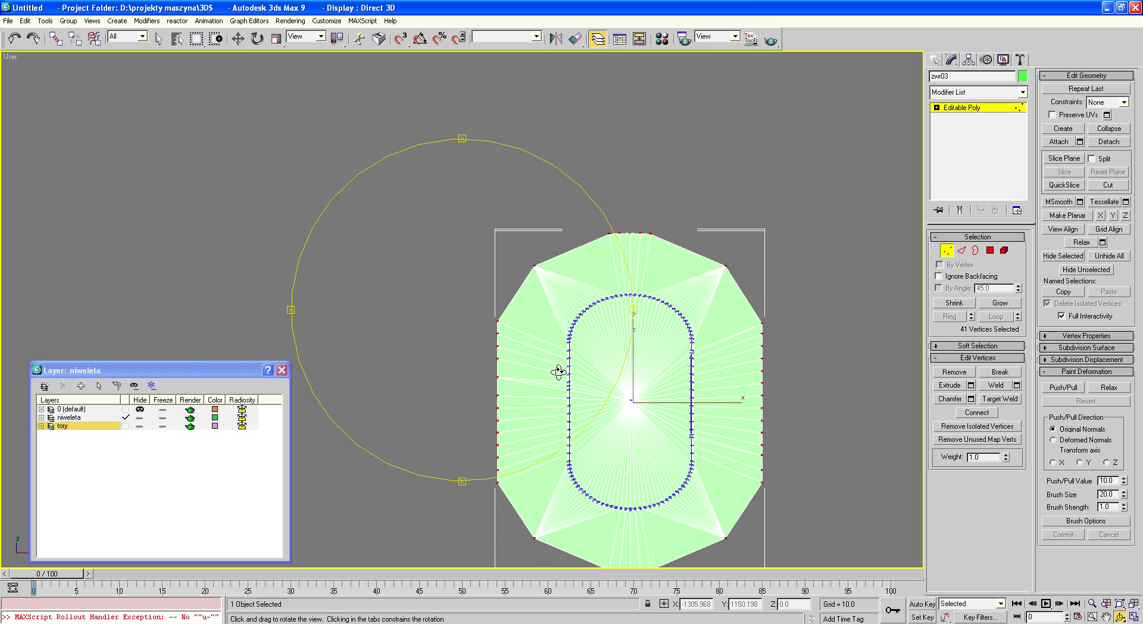
key("w")
scroll(614, 79, "up", 2)
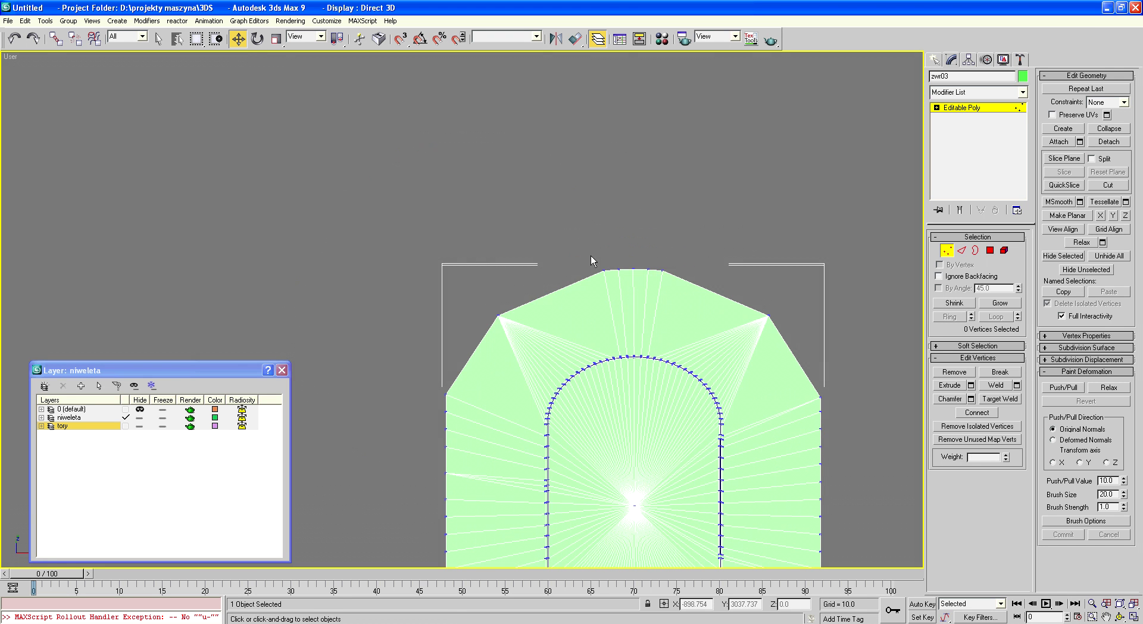
left_click_drag(452, 243, 512, 326)
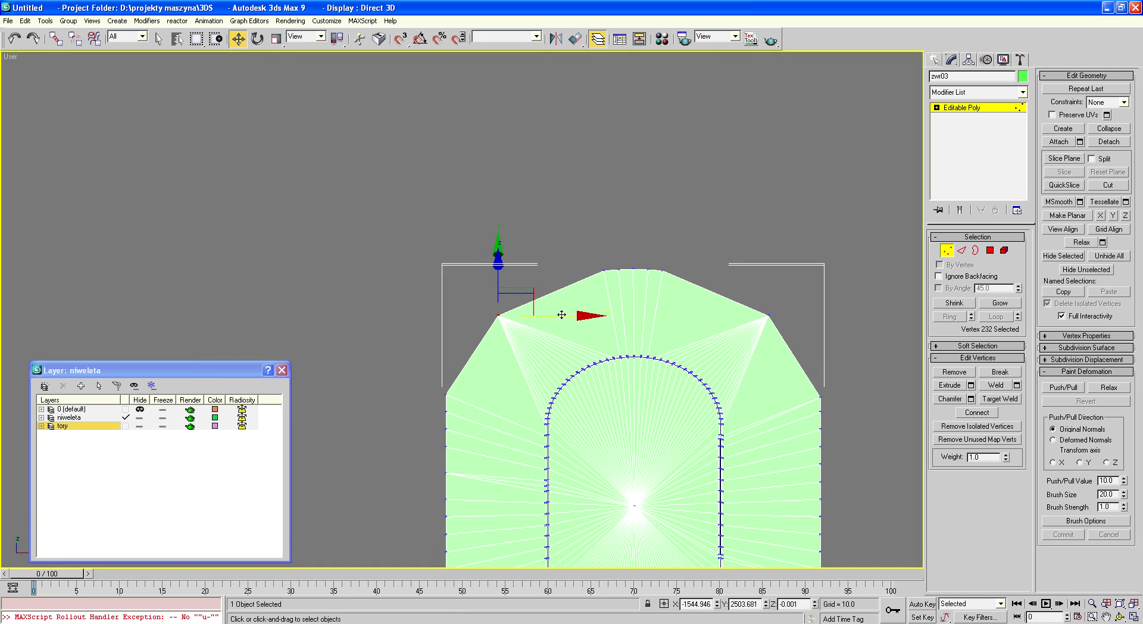
scroll(597, 188, "down", 3)
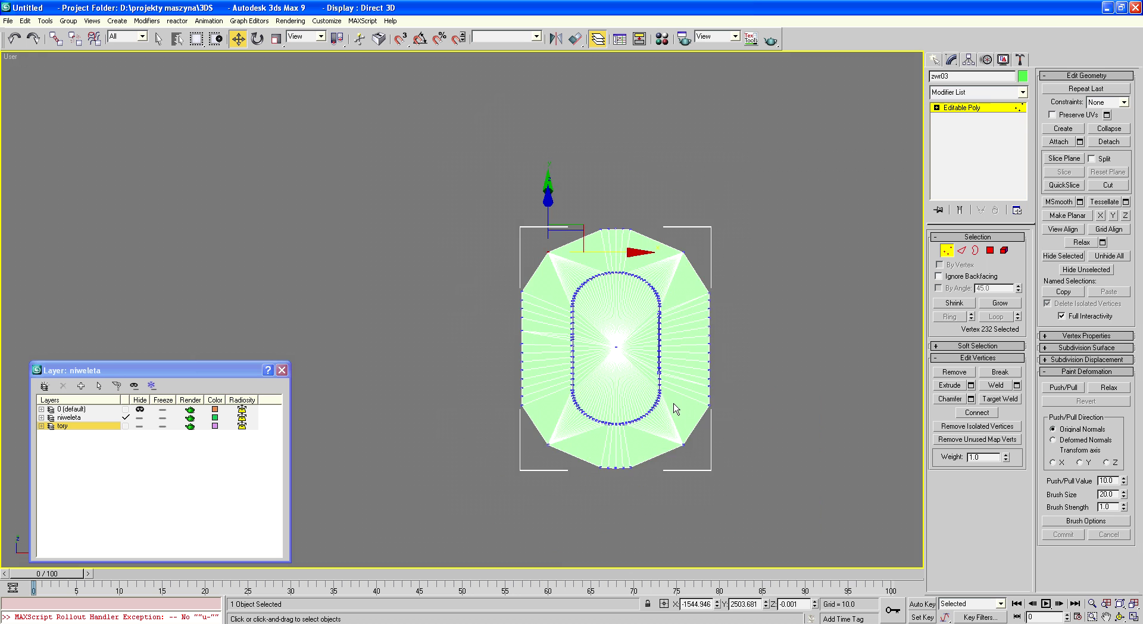
scroll(677, 409, "up", 3)
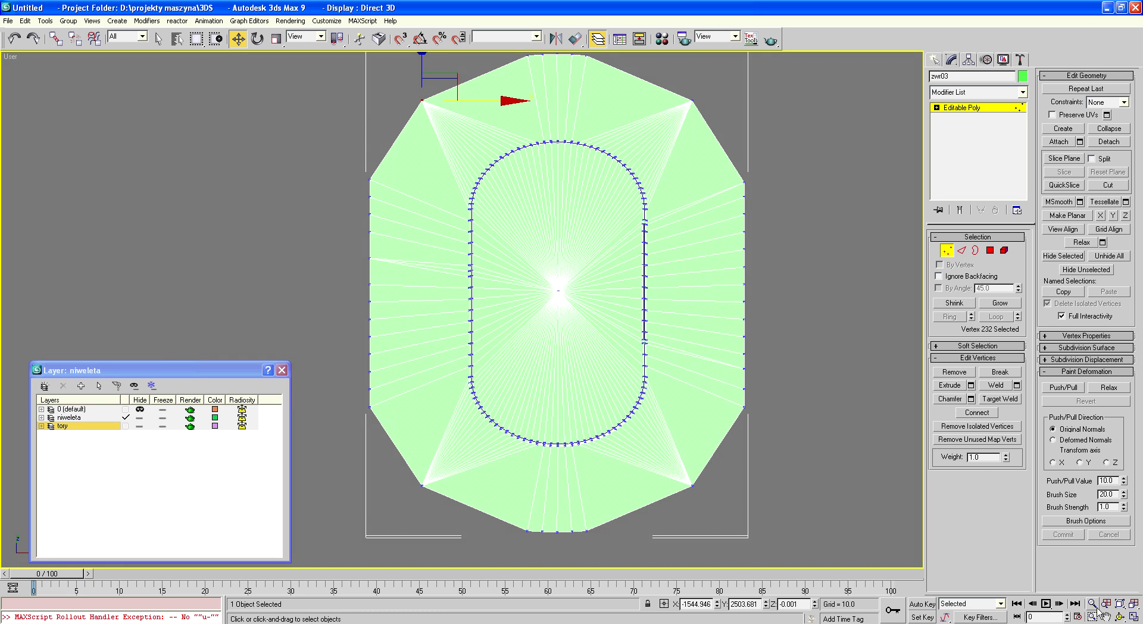
Inspect the mesh from a low oblique angle, then switch to Top view and zoom out
left_click(1120, 617)
mouse_move(605, 497)
left_mouse_down()
mouse_move(562, 326)
mouse_move(542, 396)
left_mouse_up()
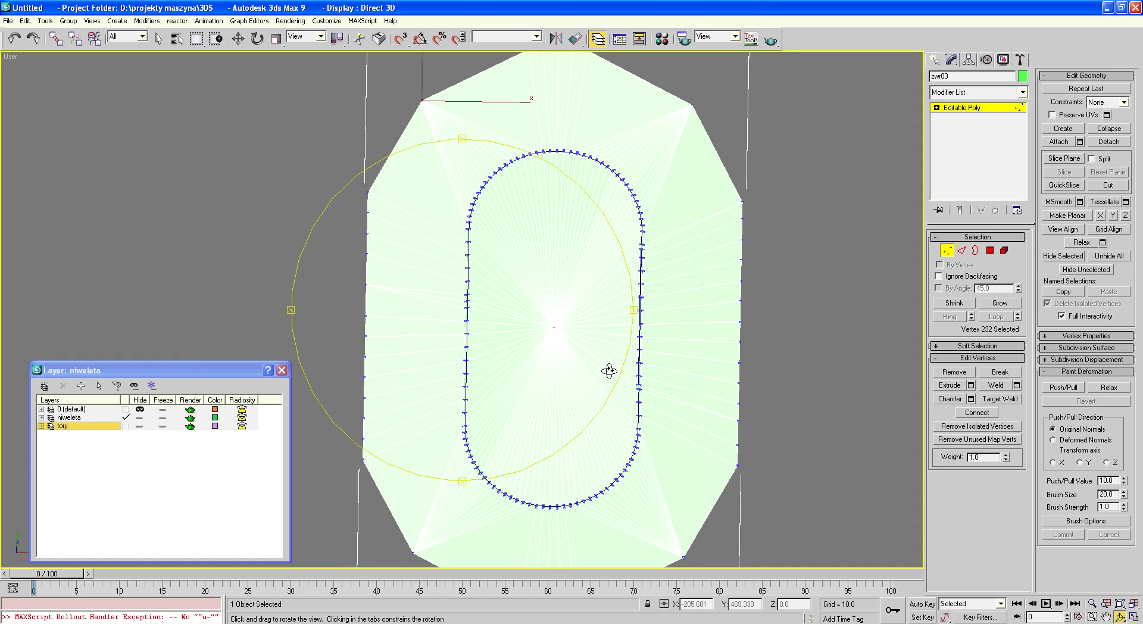
left_click_drag(563, 360, 561, 370)
key("t")
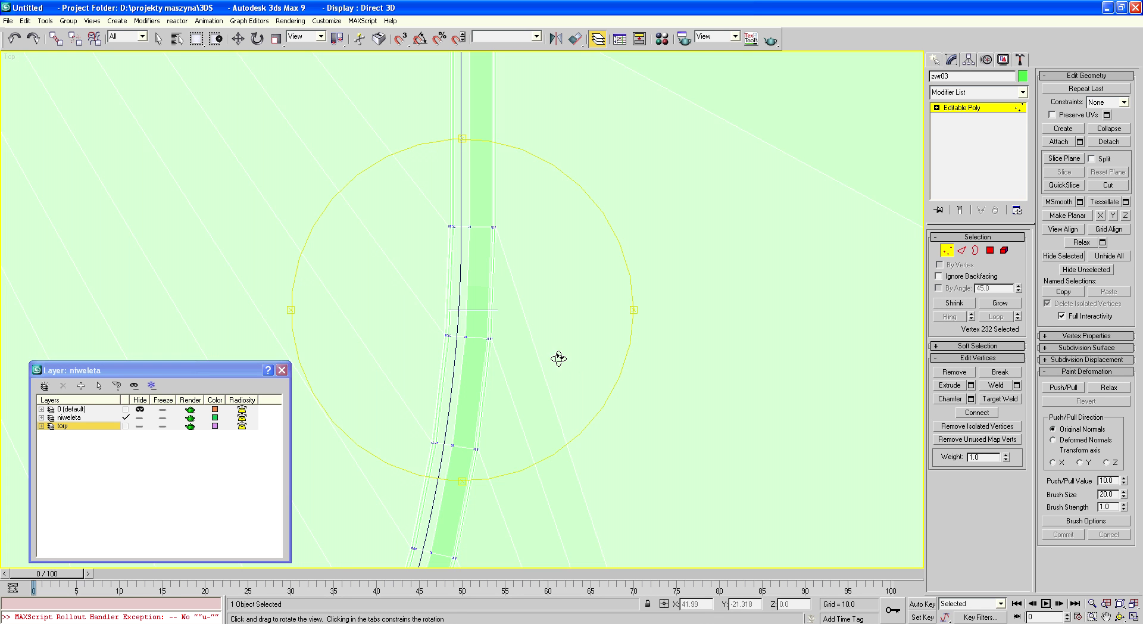
left_click(1105, 617)
scroll(681, 308, "down", 3)
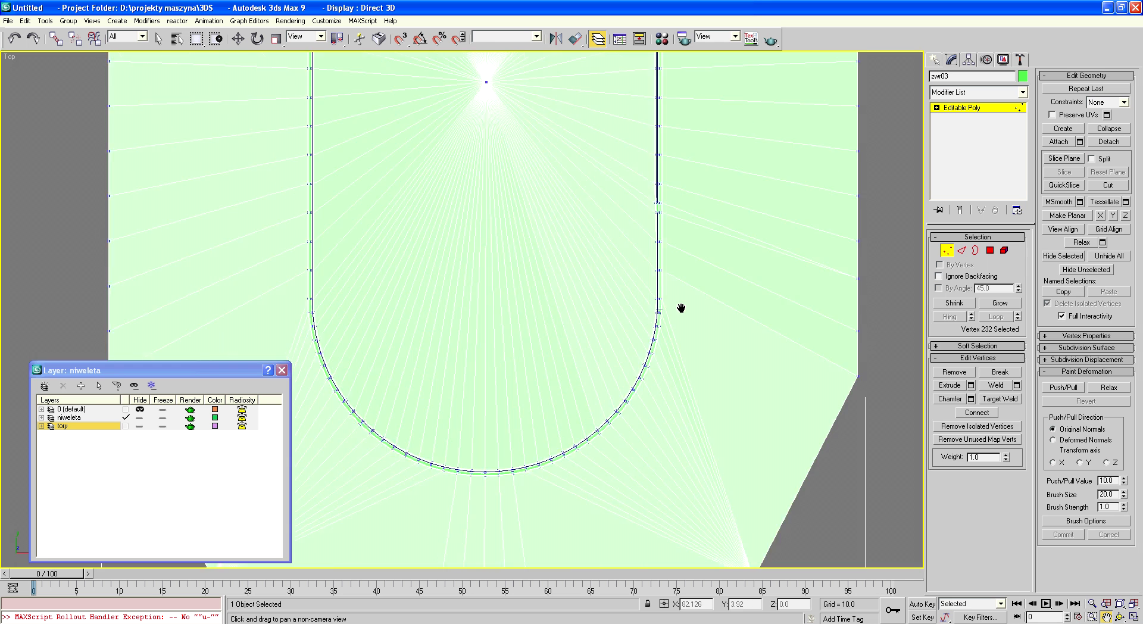
scroll(676, 311, "down", 4)
scroll(650, 270, "down", 2)
scroll(659, 169, "up", 3)
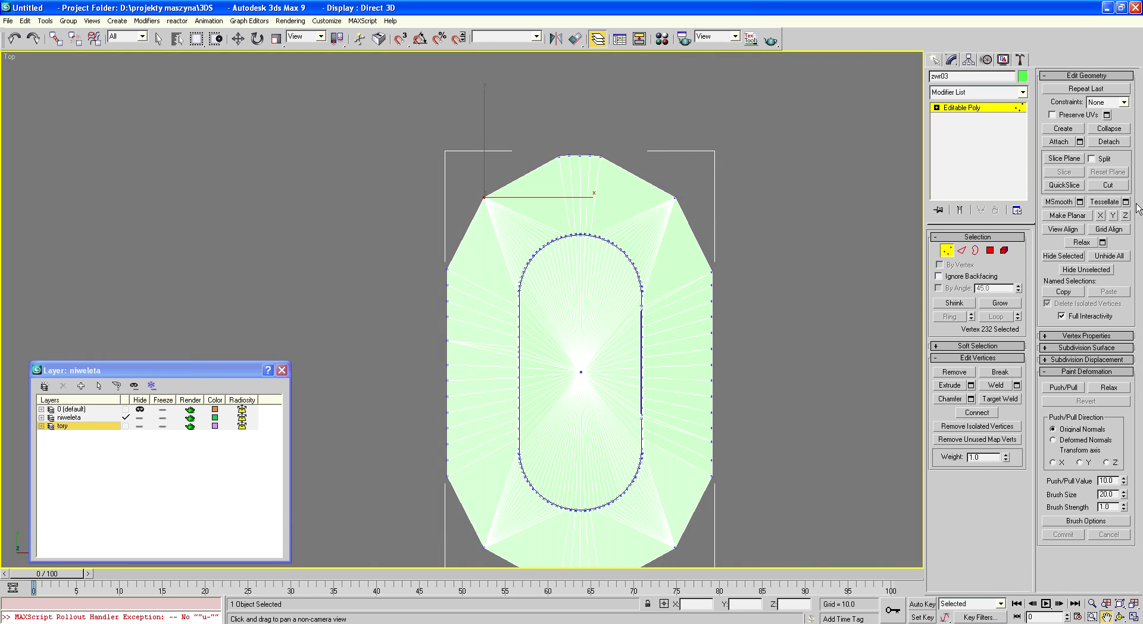
Start a Cut and trace new edges down the terrain's right side to the bottom
left_click(1107, 185)
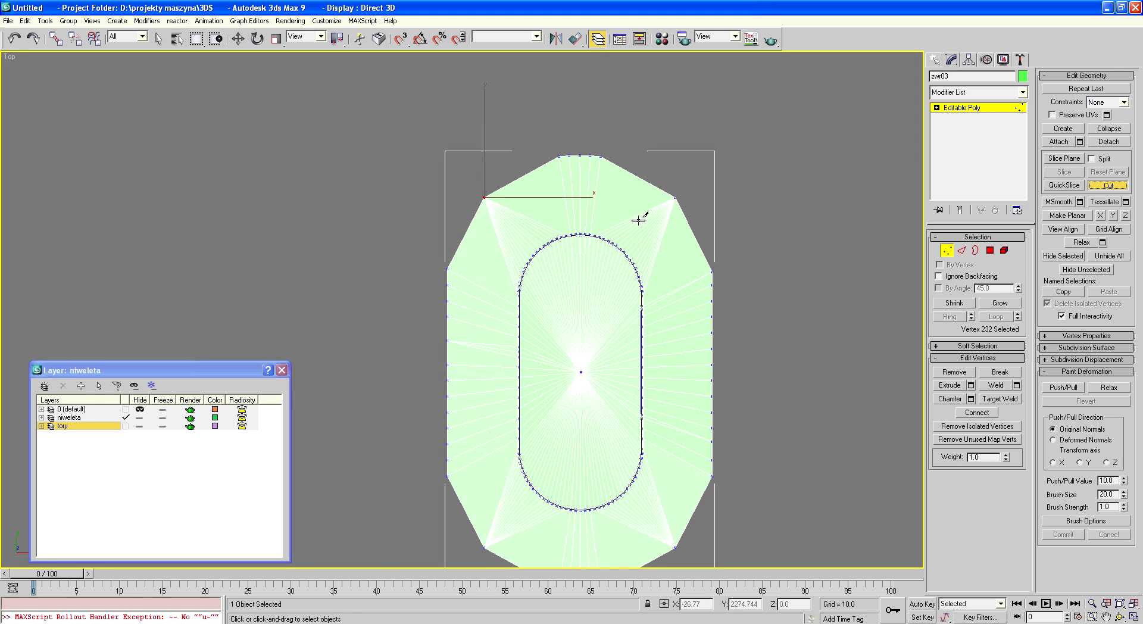
left_click(635, 215)
left_click(652, 231)
left_click(659, 244)
left_click(676, 301)
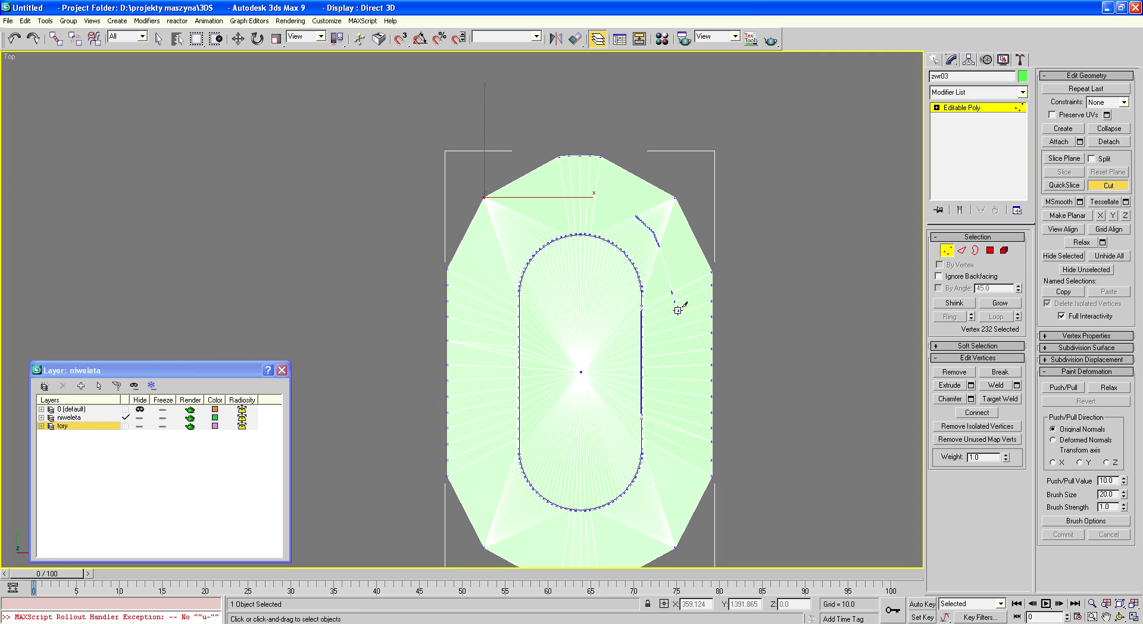
left_click(678, 392)
left_click(656, 489)
left_click(640, 518)
left_click(593, 538)
Carry the cut around the left side and across the top to close the loop
left_click(524, 530)
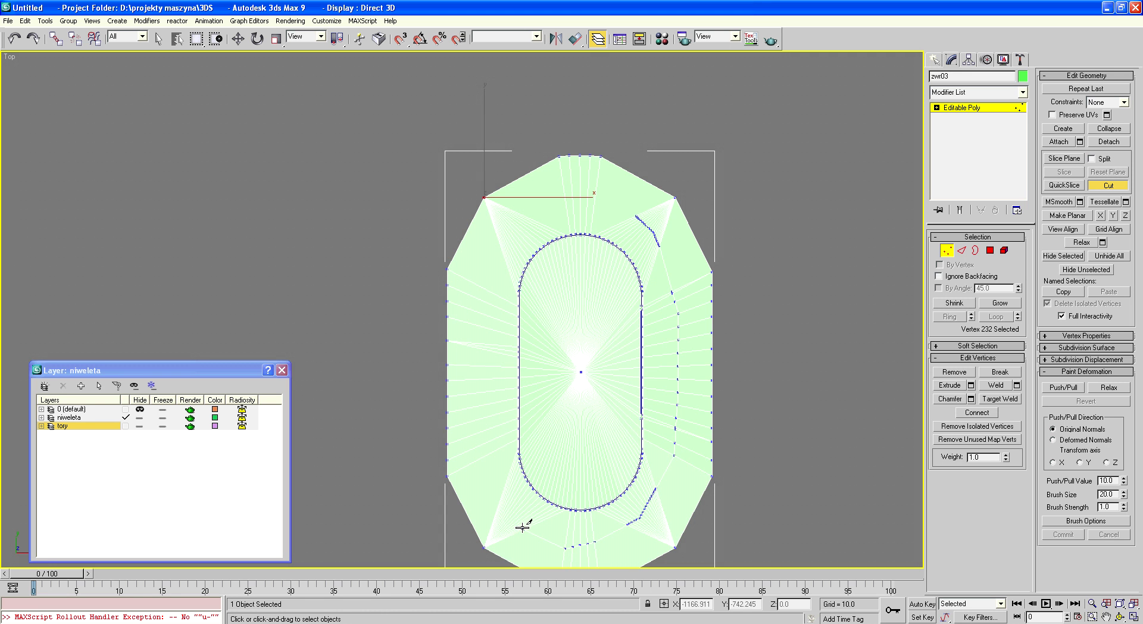
left_click(502, 497)
left_click(488, 456)
left_click(477, 362)
left_click(501, 245)
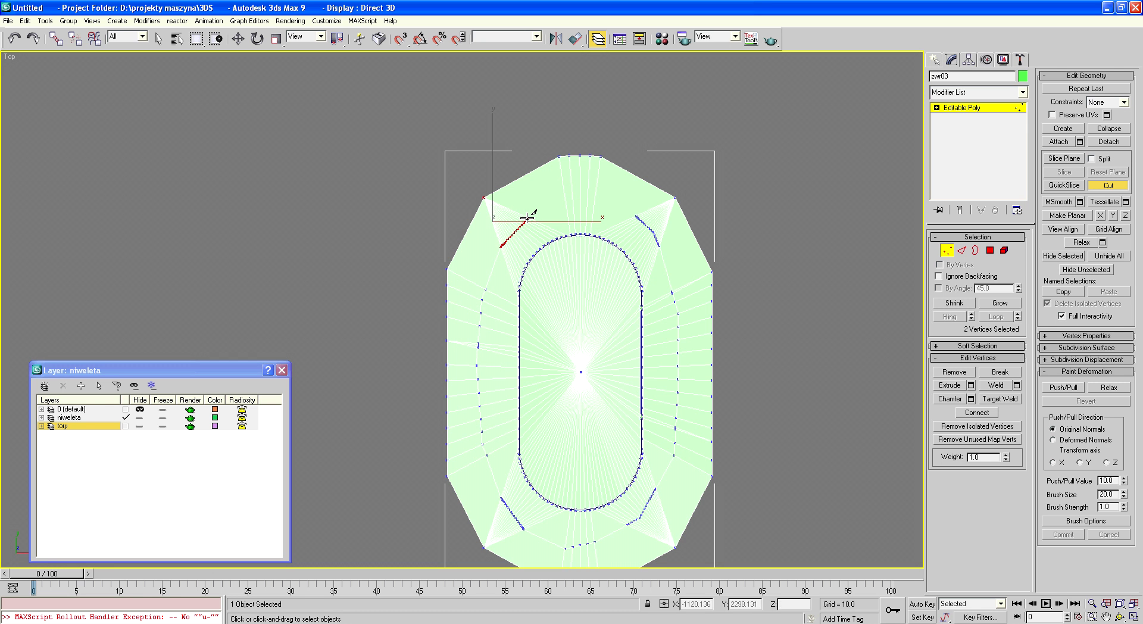
left_click(527, 217)
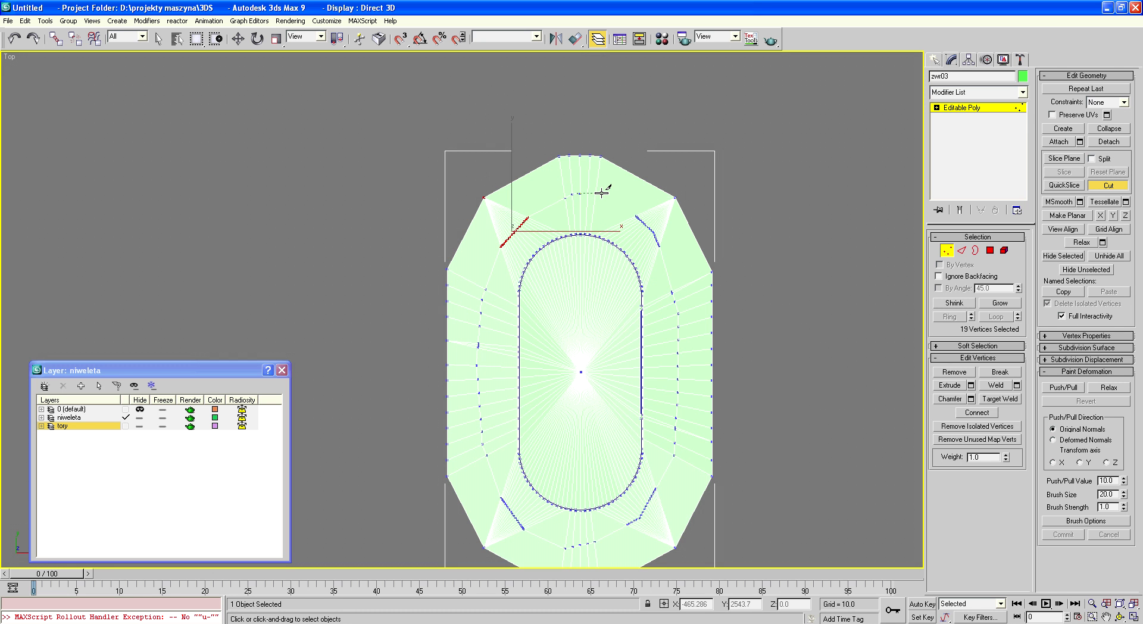
left_click(637, 214)
scroll(638, 215, "up", 3)
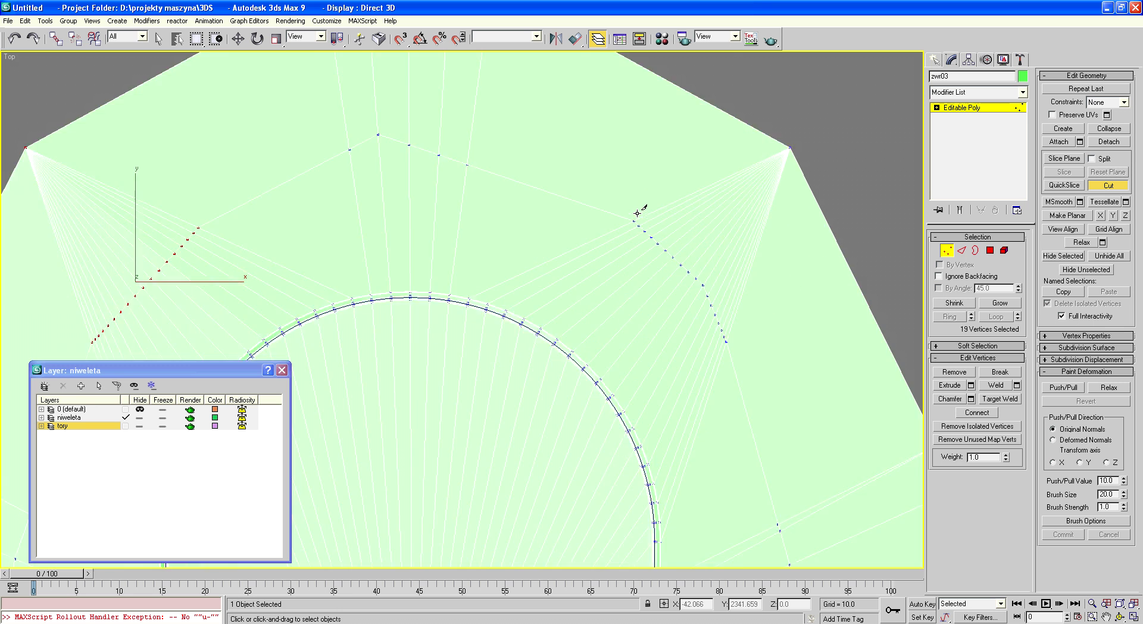
scroll(642, 217, "up", 3)
scroll(641, 220, "down", 2)
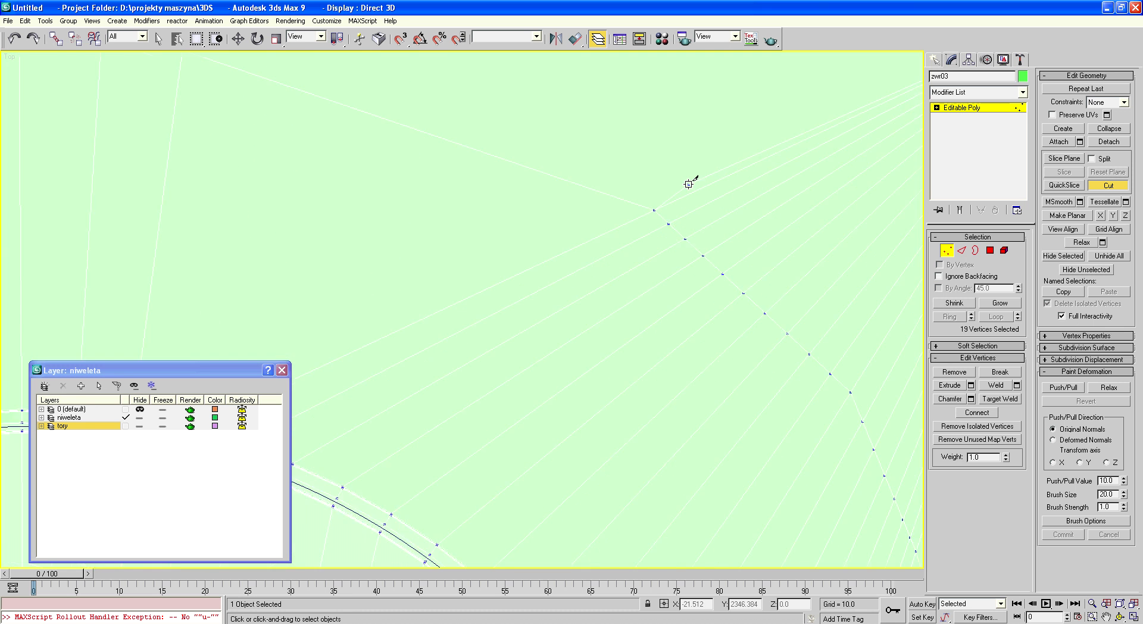
scroll(655, 208, "down", 5)
scroll(661, 204, "down", 2)
scroll(595, 275, "up", 4)
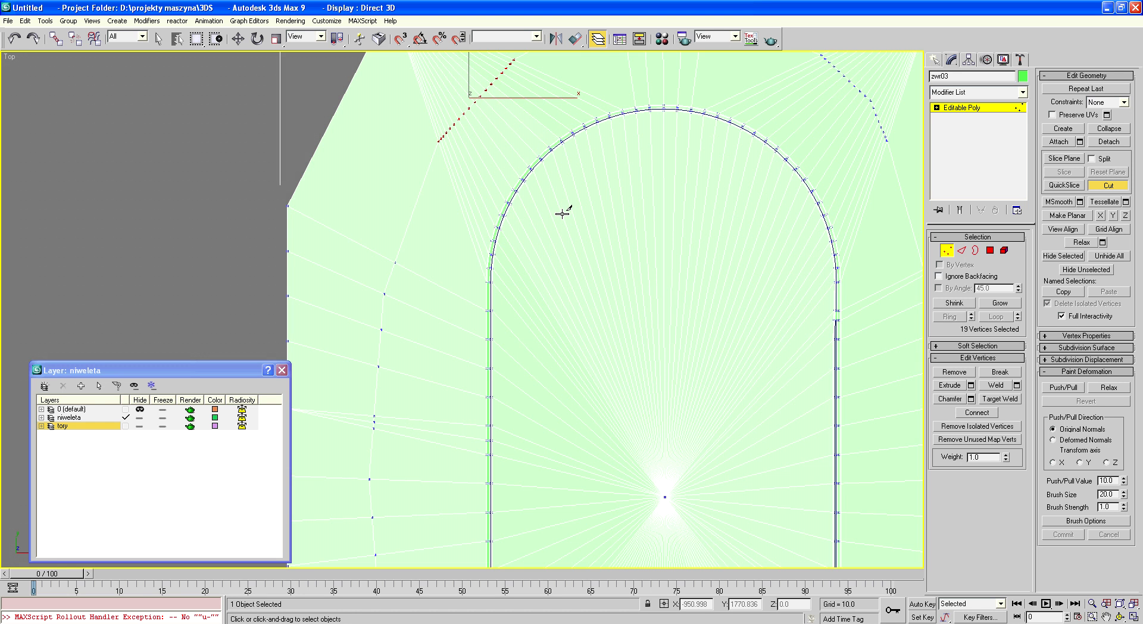
Cut new edges along the inner ring's upper arc and down its right side
left_click(560, 212)
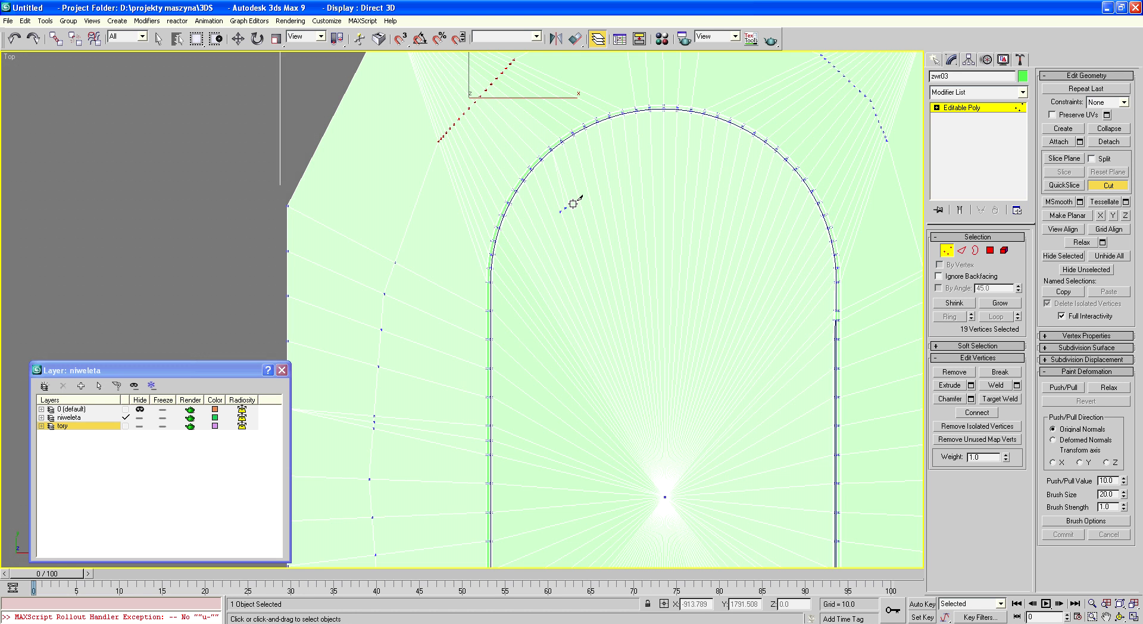
left_click(631, 182)
left_click(707, 186)
left_click(773, 226)
scroll(784, 331, "down", 3)
scroll(785, 381, "up", 3)
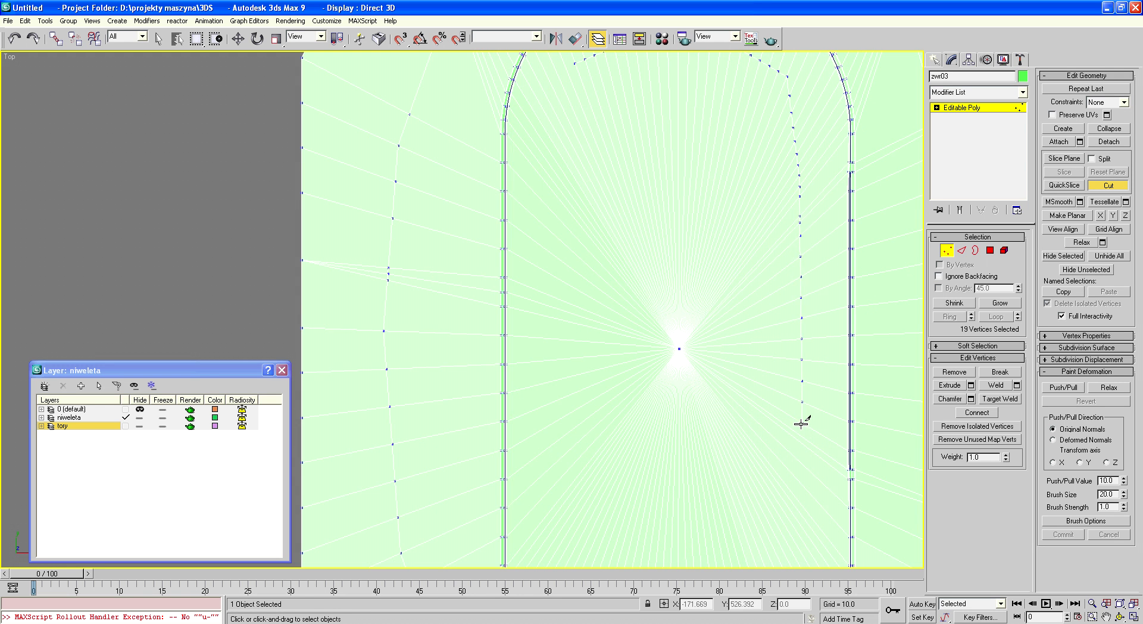
scroll(801, 413, "down", 3)
scroll(803, 435, "up", 3)
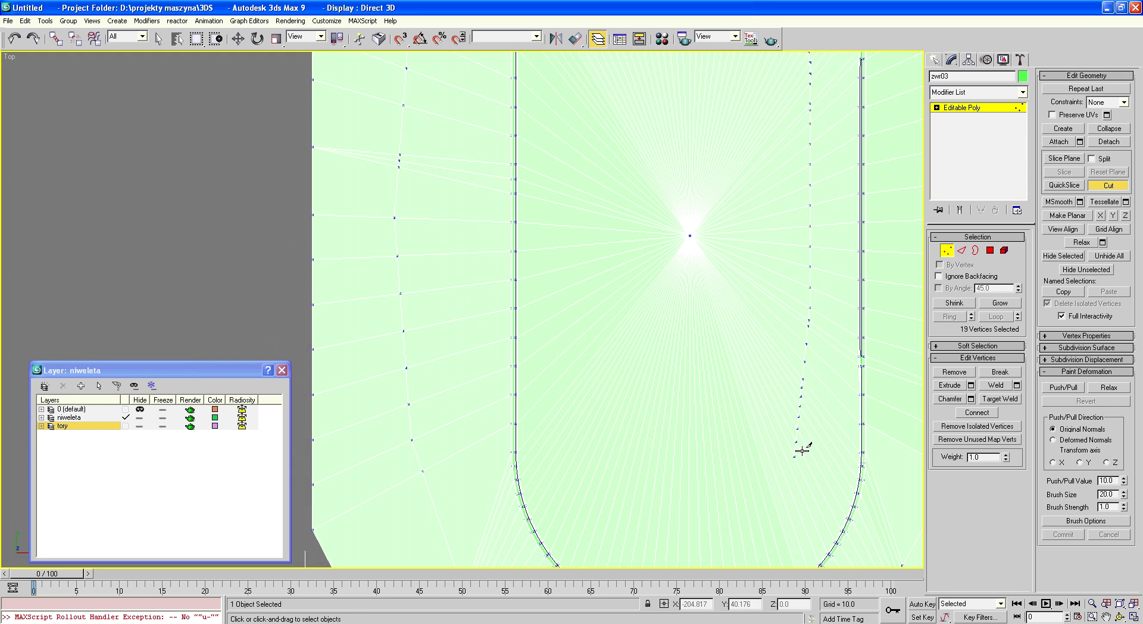
left_click(796, 447)
left_click(774, 470)
left_click(744, 499)
left_click(728, 514)
Continue that cut around the lower curve and up the left side to the top
left_click(631, 504)
left_click(581, 443)
left_click(574, 430)
left_click(576, 301)
scroll(577, 301, "down", 5)
scroll(528, 247, "up", 5)
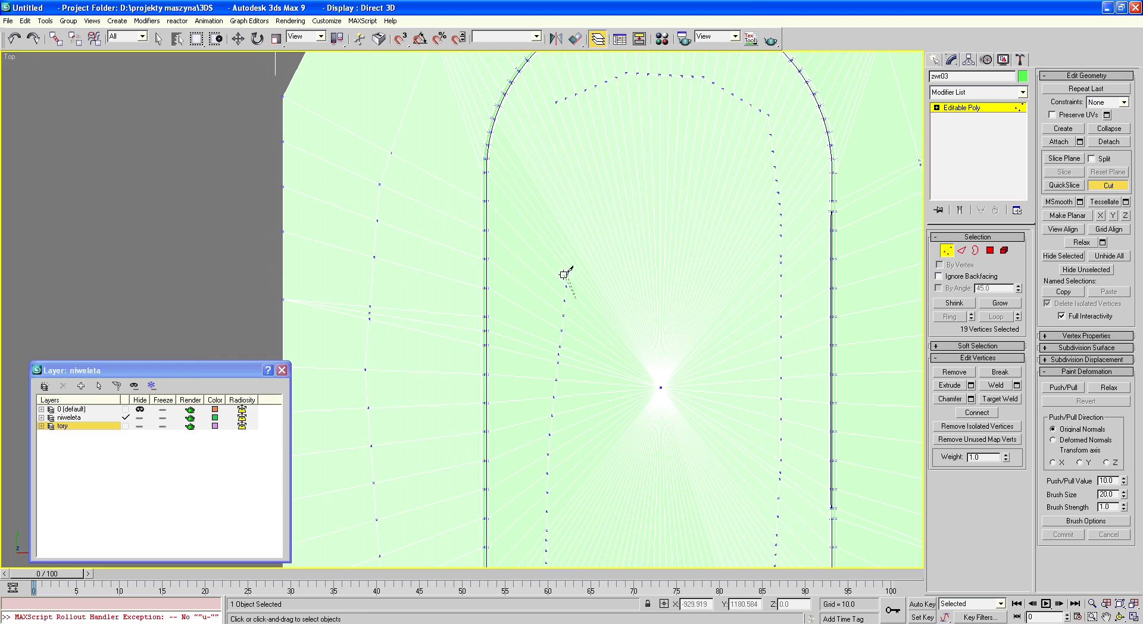
left_click(537, 233)
Cut a second, inner loop from the top down the right and around the bottom
left_click(617, 187)
left_click(676, 173)
left_click(728, 216)
left_click(724, 410)
left_click(729, 492)
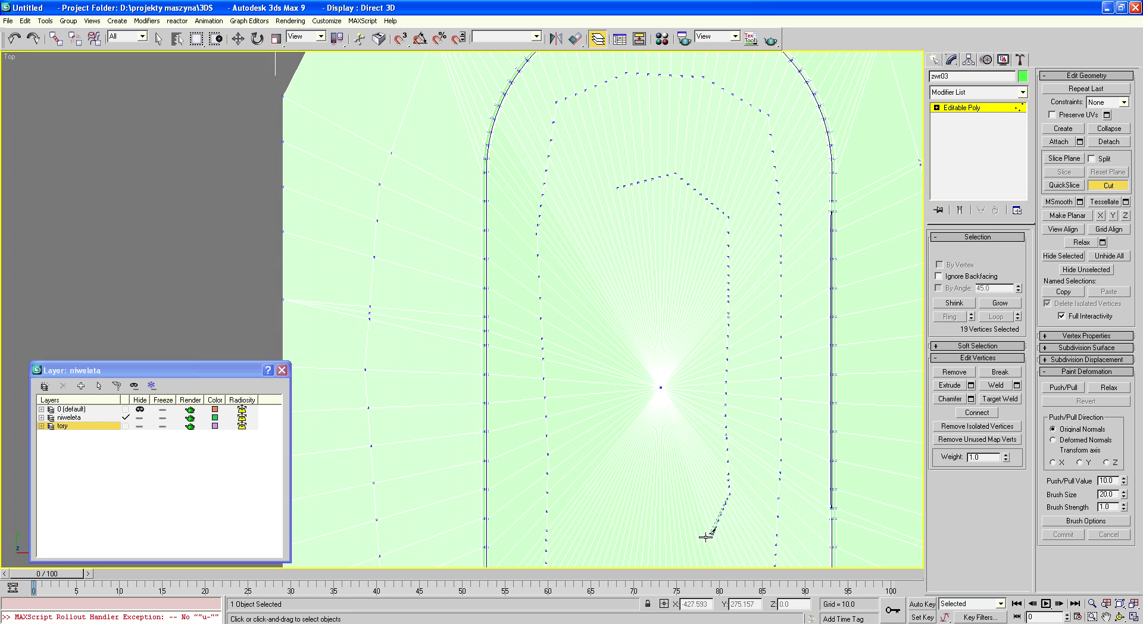
left_click(689, 541)
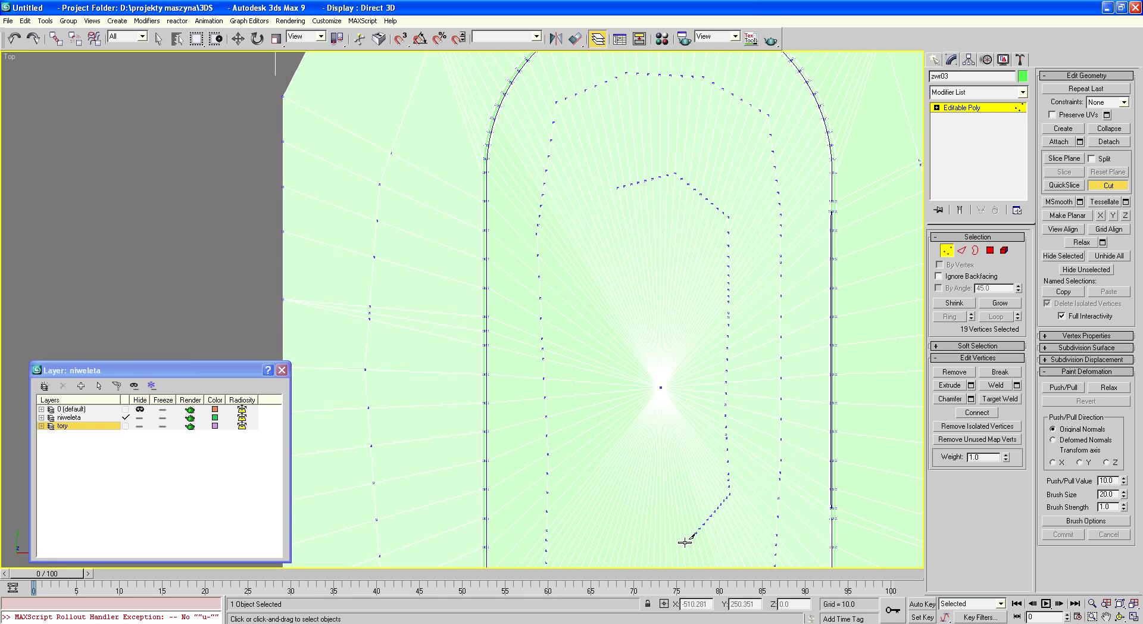
left_click(621, 539)
scroll(592, 487, "up", 3)
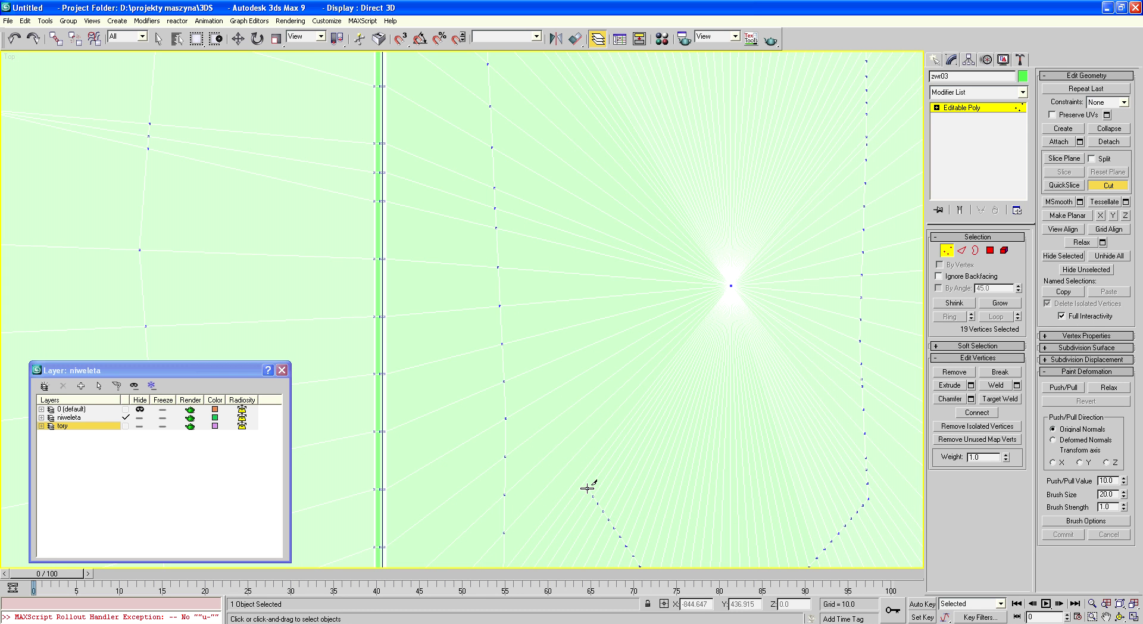
scroll(572, 299, "down", 3)
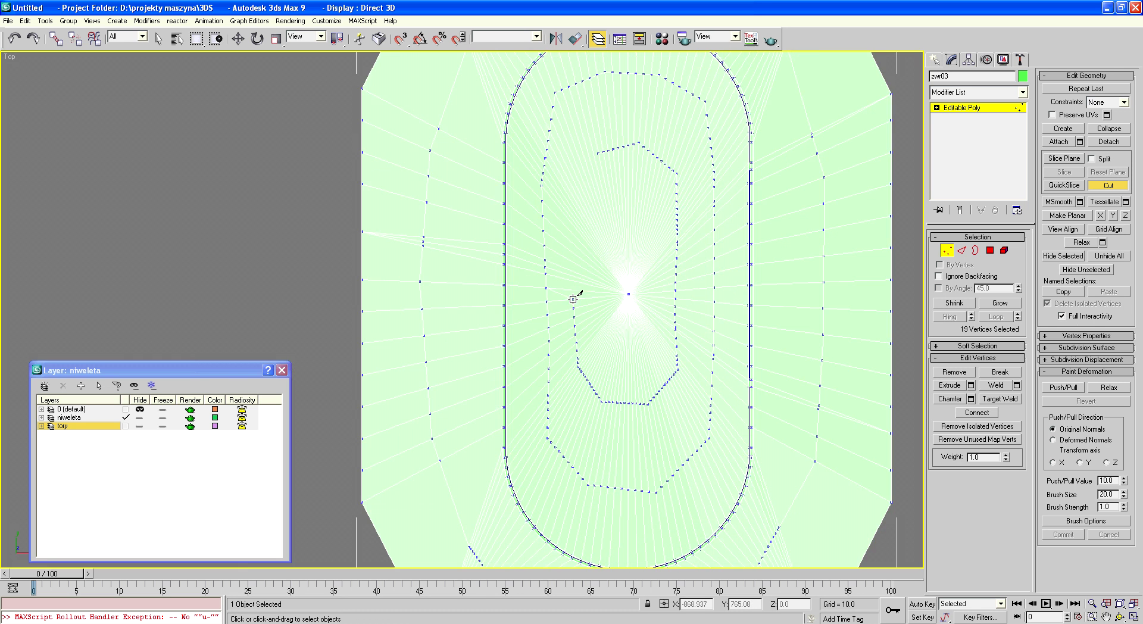
scroll(587, 202, "up", 3)
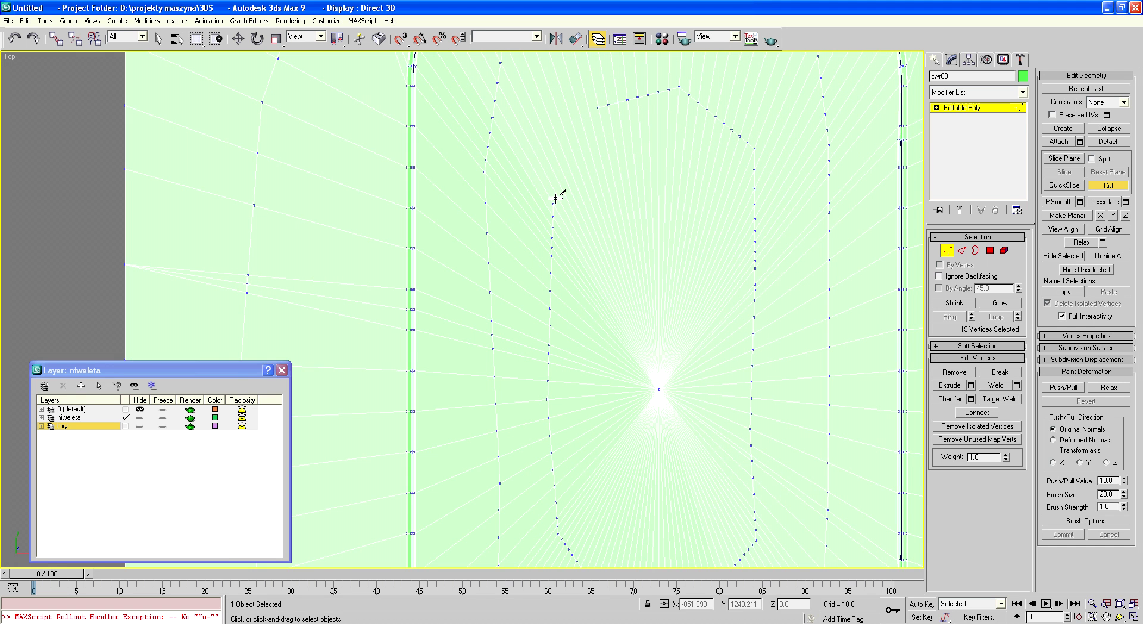
Cut a third loop closer to the center, weld the selected vertices, and exit Cut
left_click(641, 221)
left_click(684, 209)
left_click(702, 251)
left_click(705, 391)
left_click(697, 477)
left_click(609, 483)
left_click(584, 350)
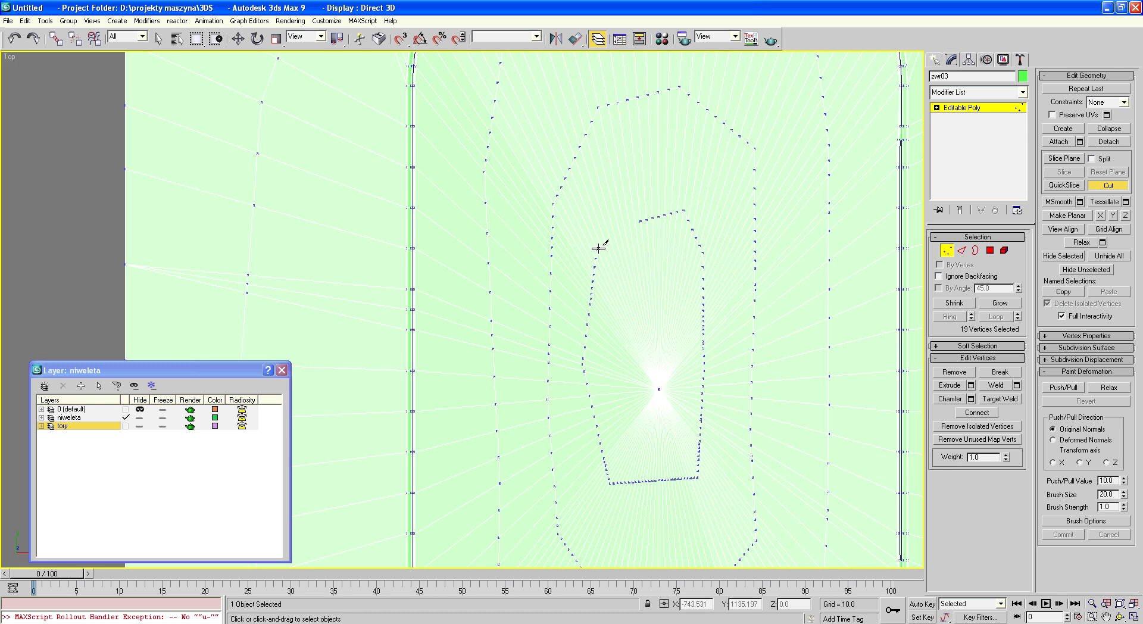
left_click(598, 248)
left_click(641, 221)
scroll(648, 299, "down", 4)
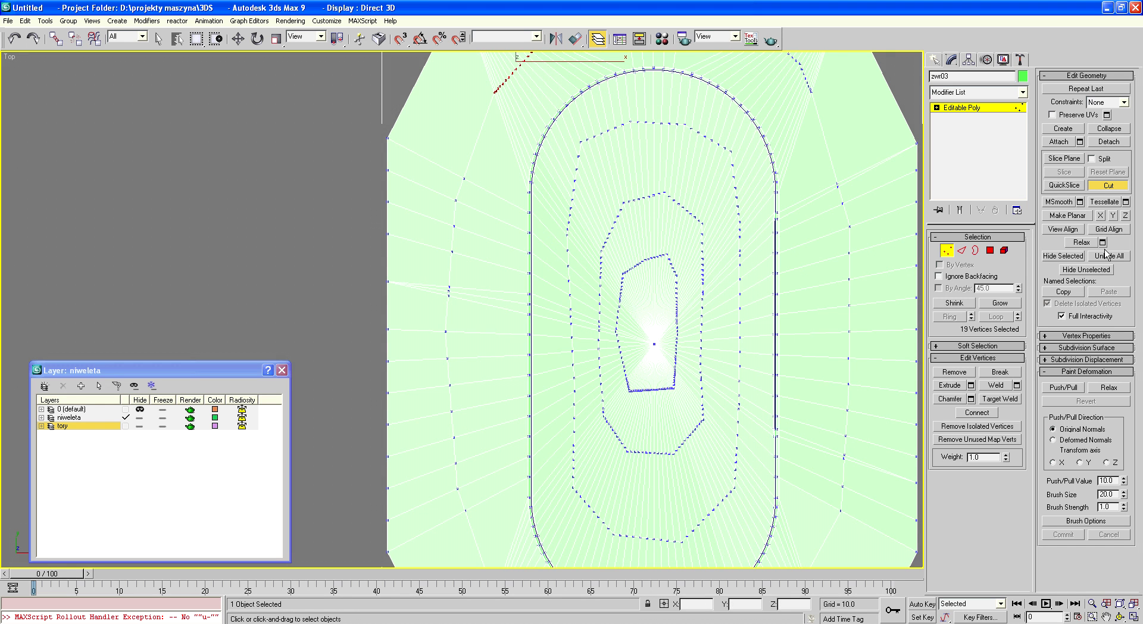
left_click(993, 387)
left_click(1107, 186)
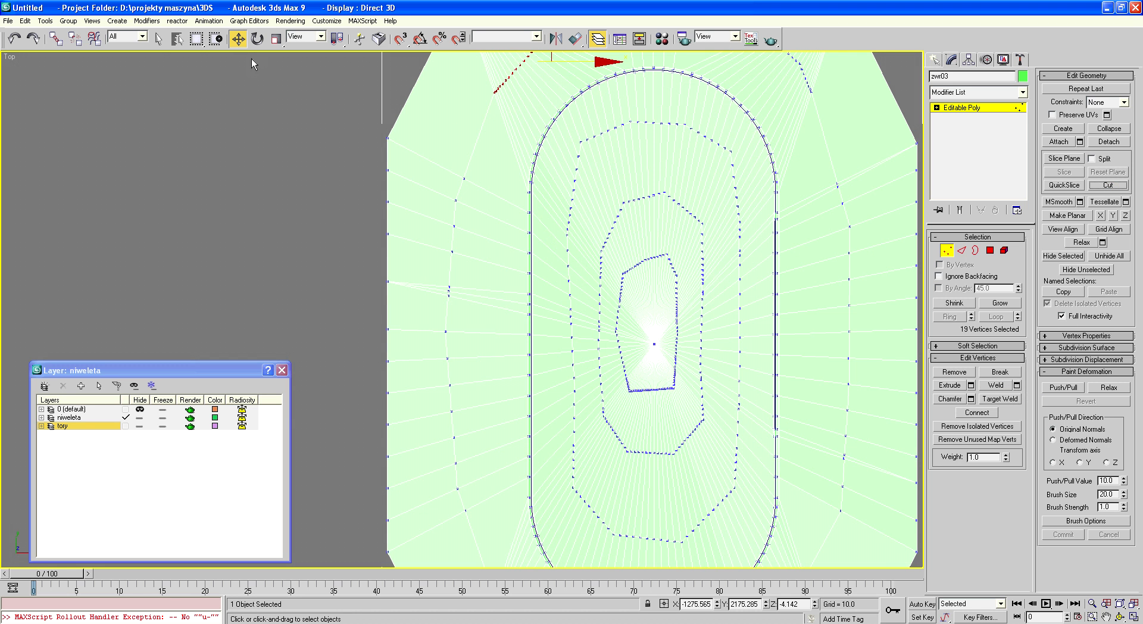
Clear the selection, zoom to fit the mesh, and select all vertices with Ctrl+A
left_click(158, 39)
left_click(207, 271)
key("z")
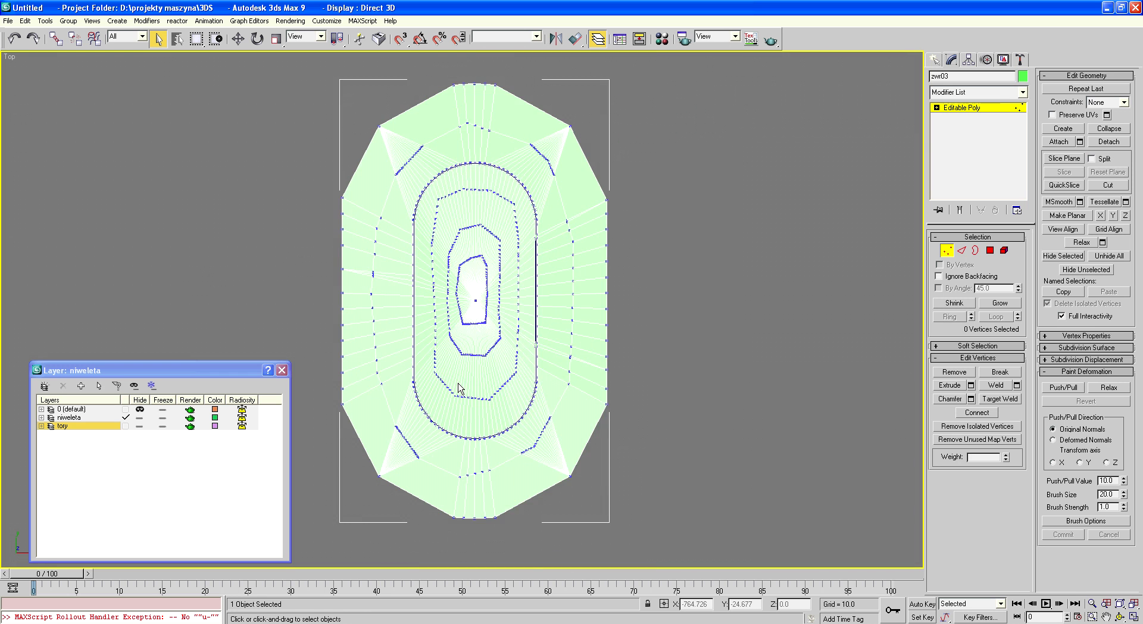
scroll(394, 437, "up", 2)
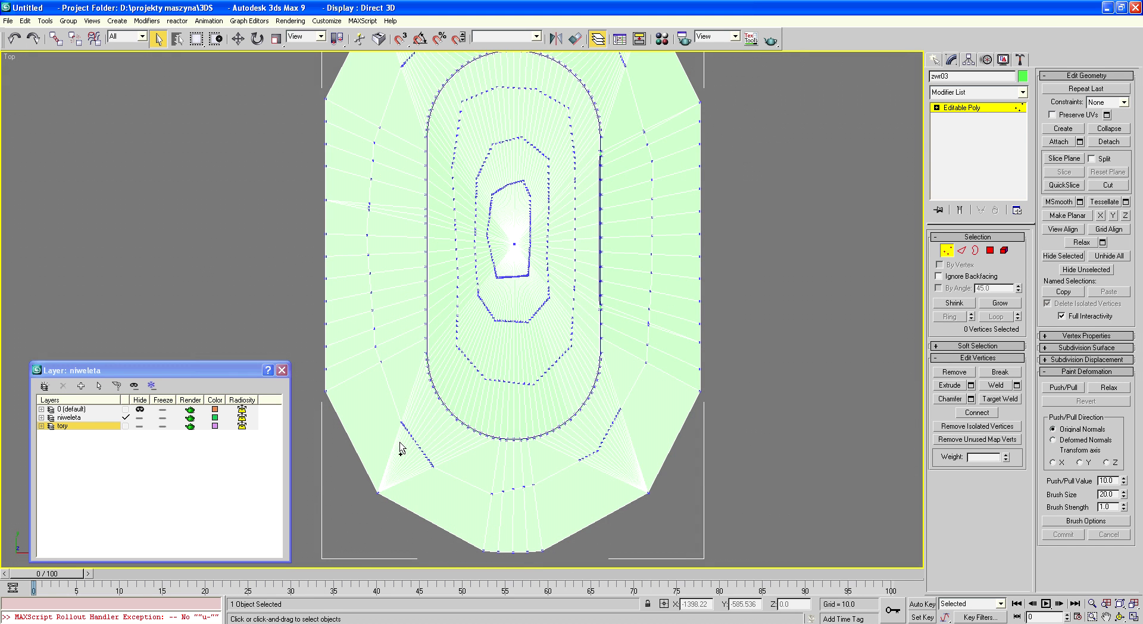
key("ctrl+a")
Deselect the track-loop vertex regions along the bottom arc and right side
mouse_move(398, 236)
left_mouse_down()
mouse_move(452, 353)
mouse_move(461, 428)
mouse_move(490, 453)
mouse_move(531, 457)
left_mouse_up()
left_click_drag(529, 404, 570, 446, "alt")
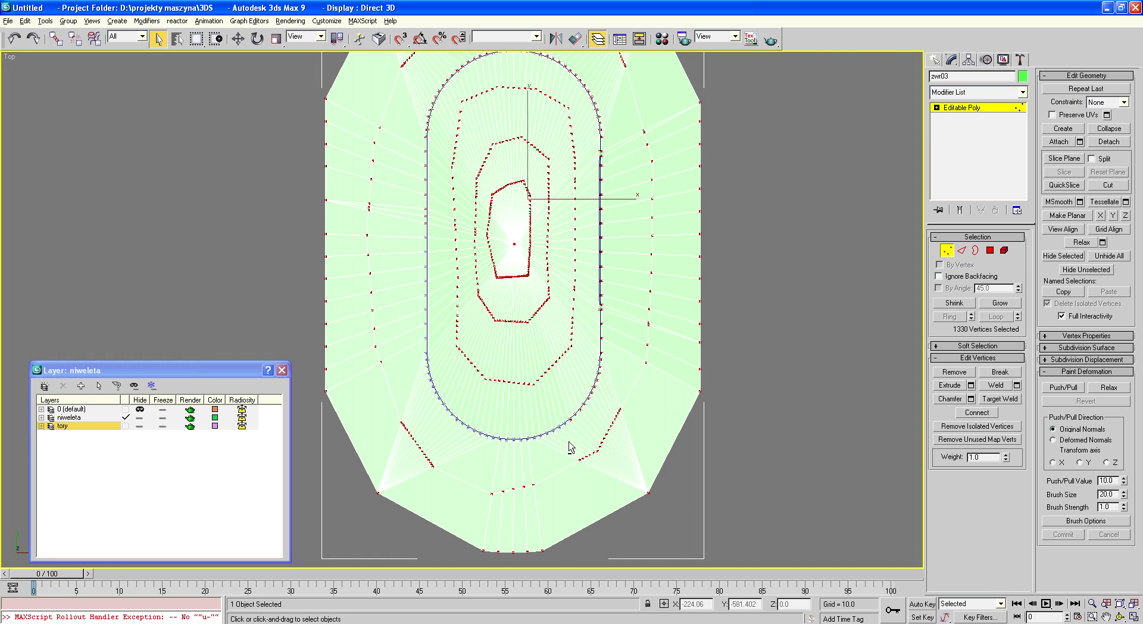
left_click_drag(566, 377, 599, 448, "alt")
left_click_drag(582, 345, 619, 419, "alt")
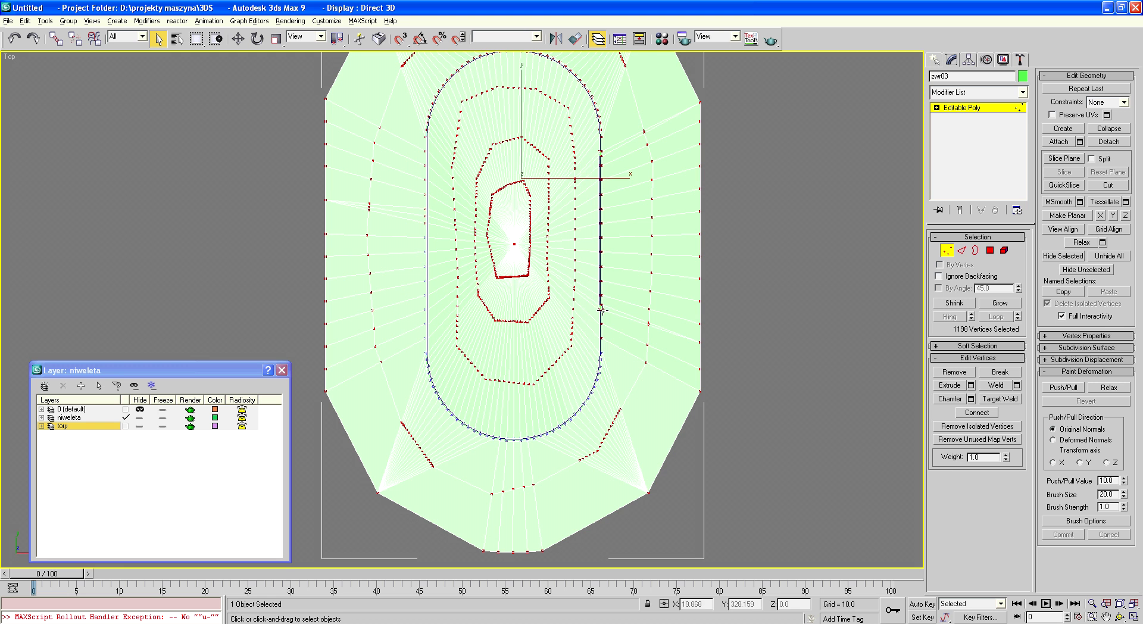
left_click_drag(591, 262, 616, 375, "alt")
left_click_drag(624, 275, 584, 78, "alt")
scroll(577, 189, "down", 3)
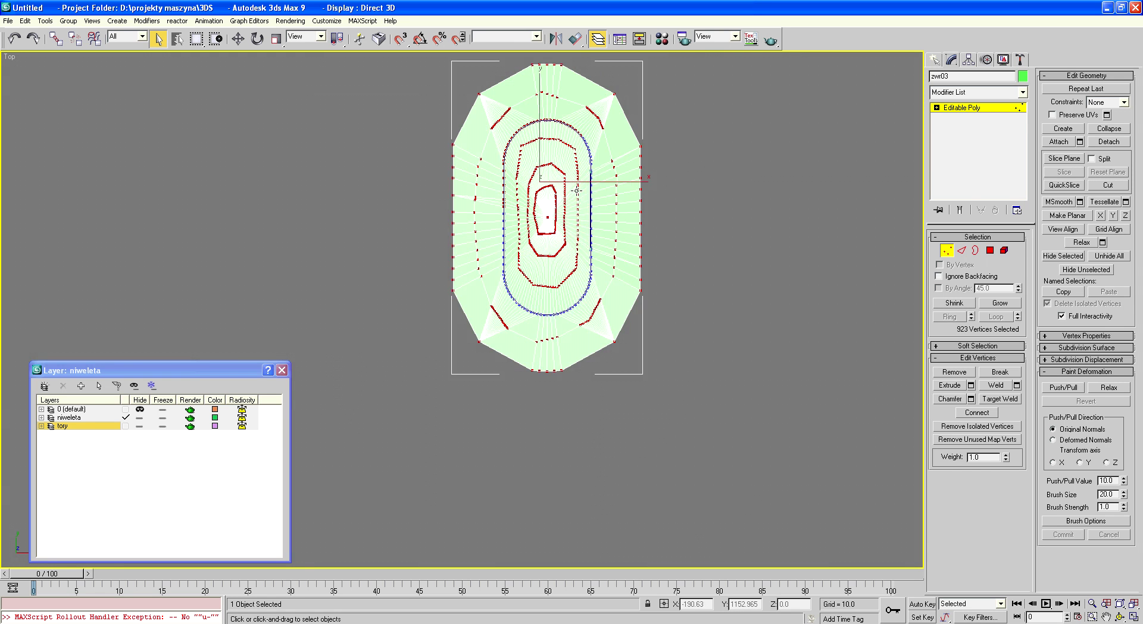
scroll(521, 104, "up", 3)
Deselect the left and top track regions, then lock the 494-vertex selection
left_click_drag(458, 186, 493, 349, "alt")
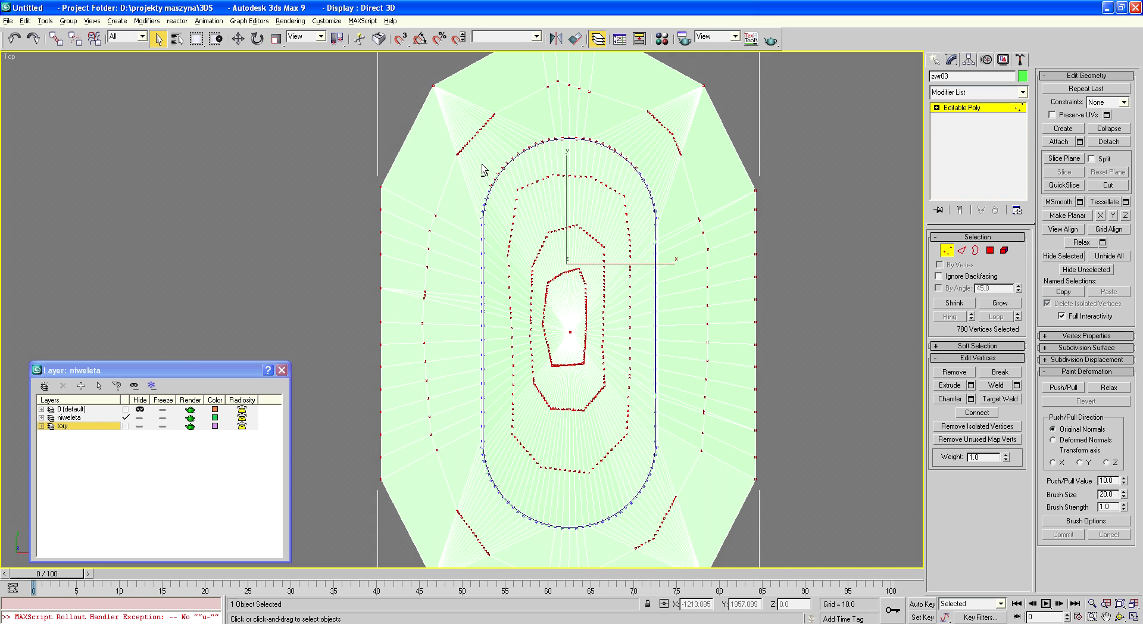
left_click_drag(483, 154, 510, 209, "alt")
left_click_drag(500, 138, 537, 187, "alt")
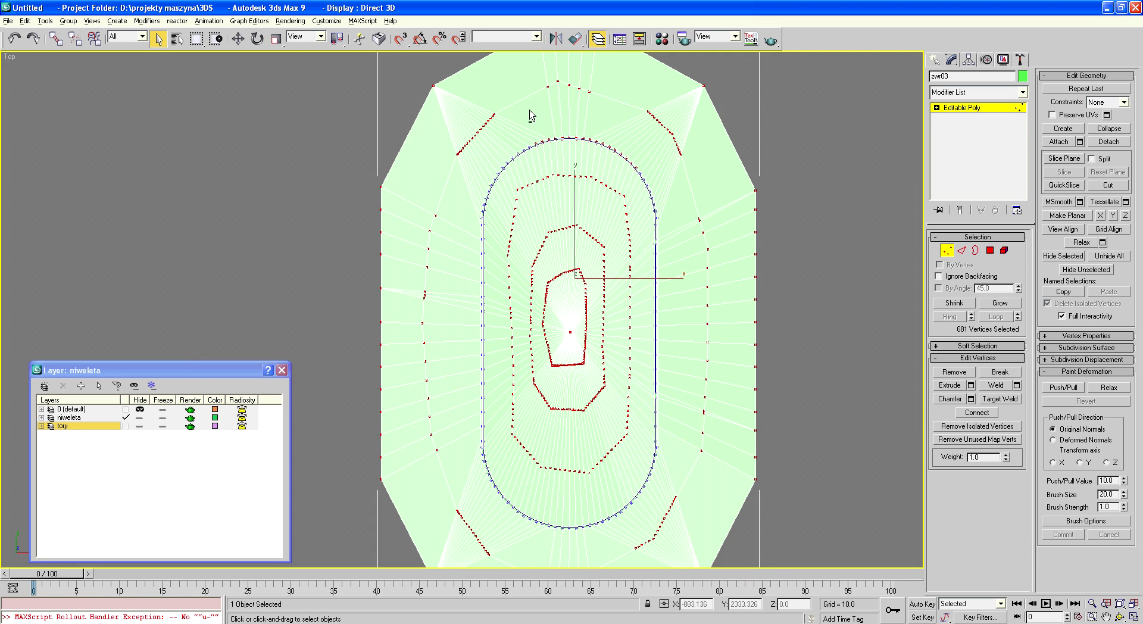
left_click_drag(528, 109, 595, 170, "alt")
mouse_move(583, 118)
left_mouse_down("alt")
mouse_move(642, 186)
mouse_move(642, 171)
left_mouse_up("alt")
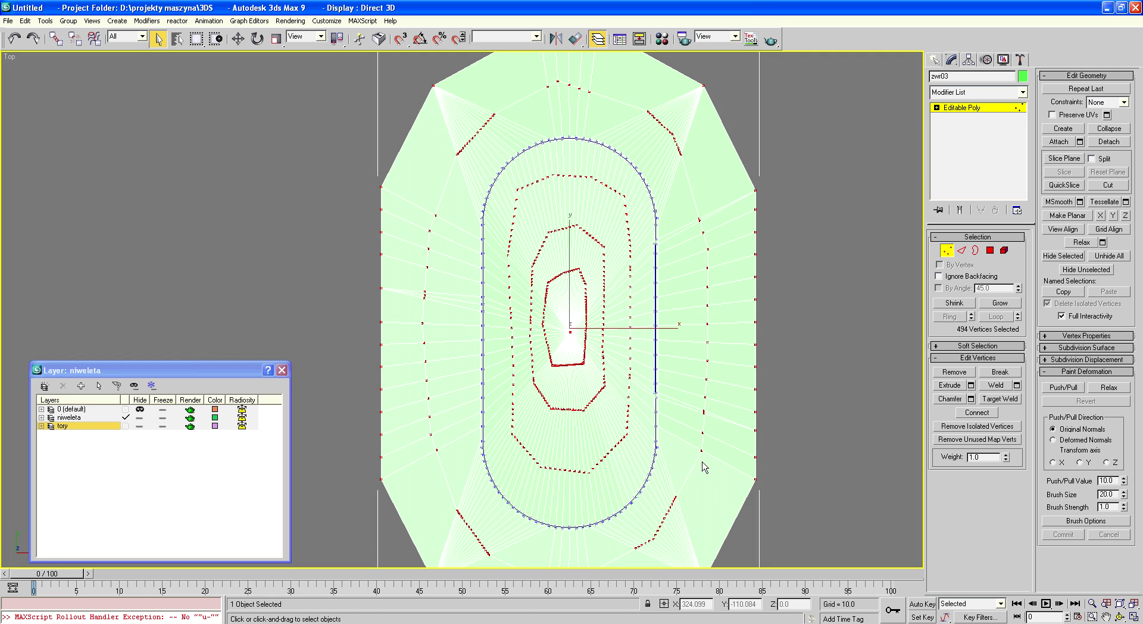
left_click(648, 604)
left_click(1120, 617)
Tilt the terrain view into perspective and hide the 'tory' layer's track lines
mouse_move(527, 360)
left_mouse_down()
mouse_move(597, 275)
mouse_move(621, 287)
mouse_move(600, 278)
mouse_move(589, 316)
mouse_move(597, 309)
left_mouse_up()
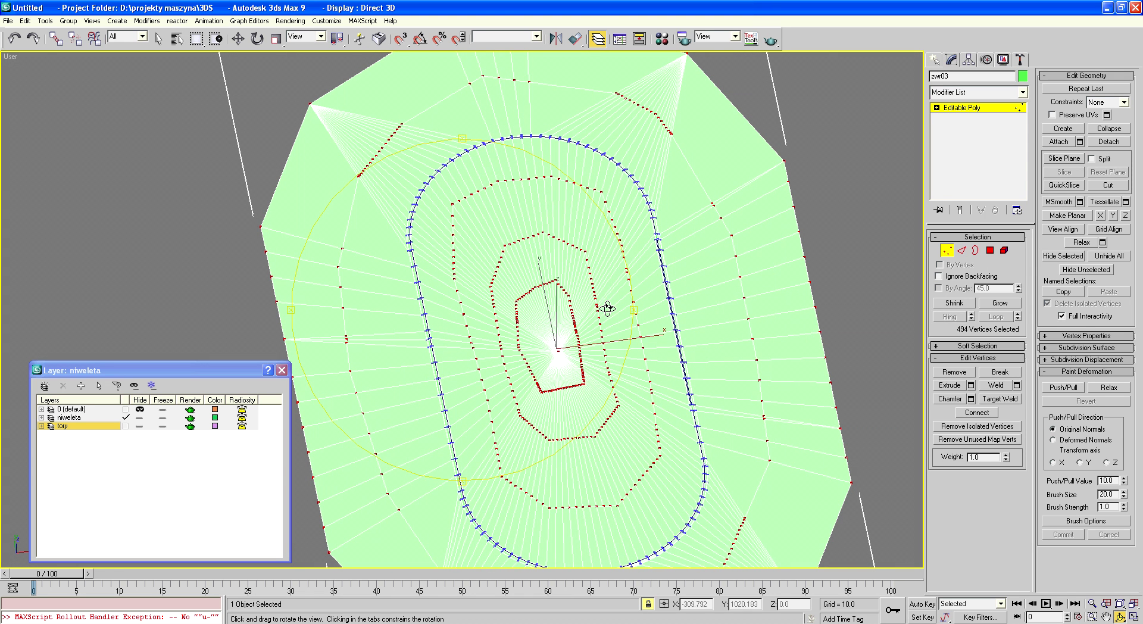
left_click(140, 426)
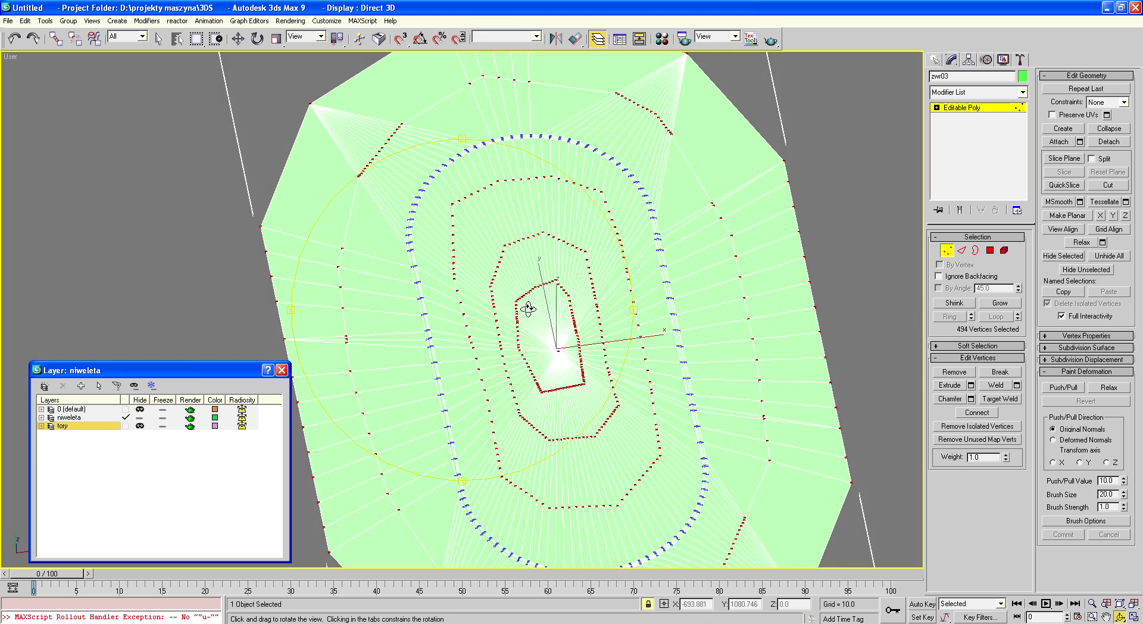
left_click_drag(528, 309, 531, 311)
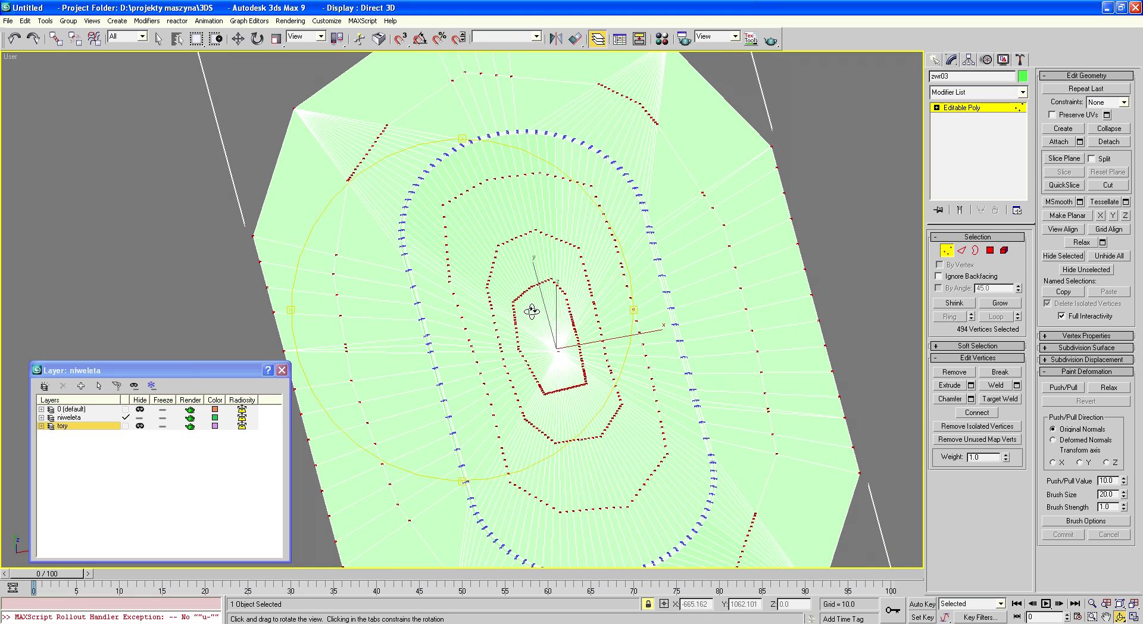
Weld the selected vertices at thresholds 10, 20, then 30, cutting the mesh to 1482 vertices
left_click(1017, 386)
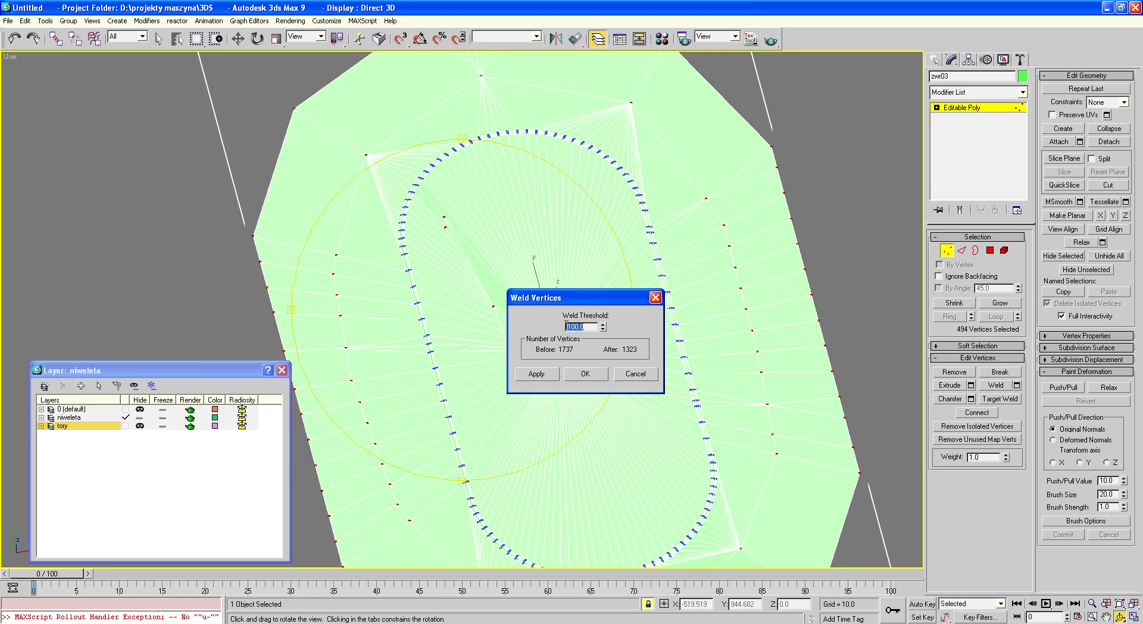
type("10")
left_click(533, 375)
left_click(533, 375)
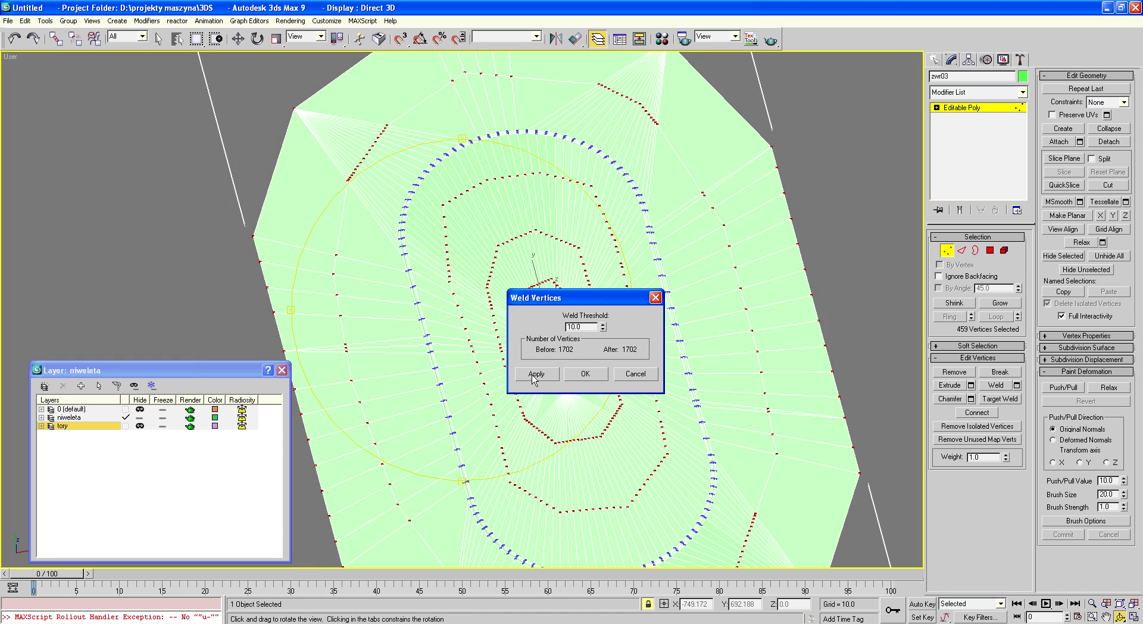
type("20")
key("Return")
left_click_drag(575, 304, 753, 256)
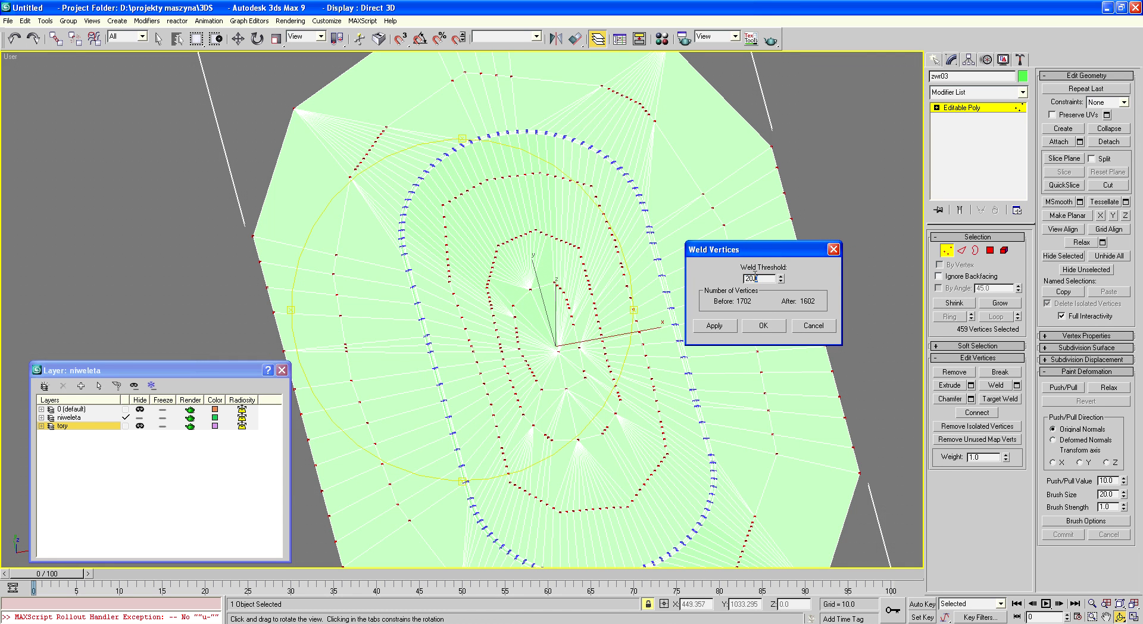
type("30")
key("Return")
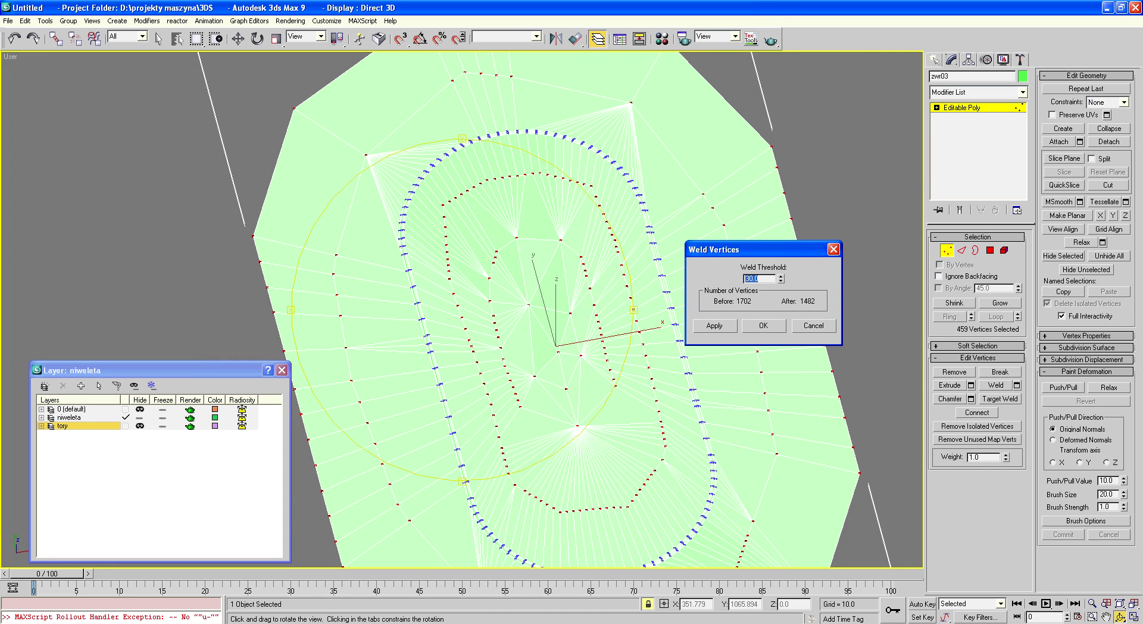
left_click(717, 326)
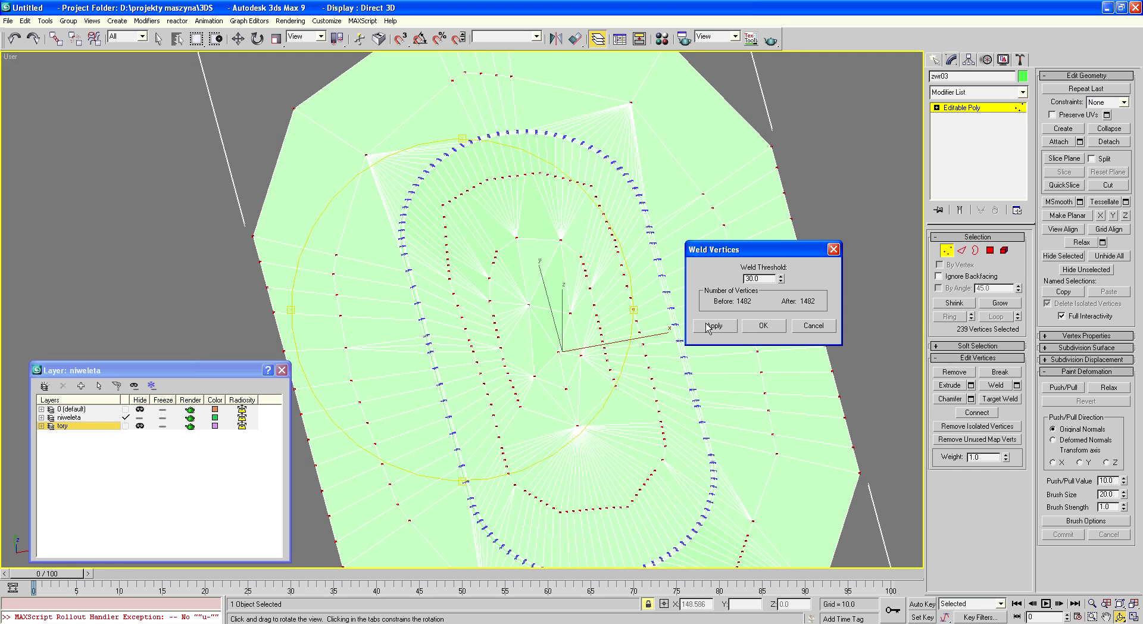
left_click(763, 326)
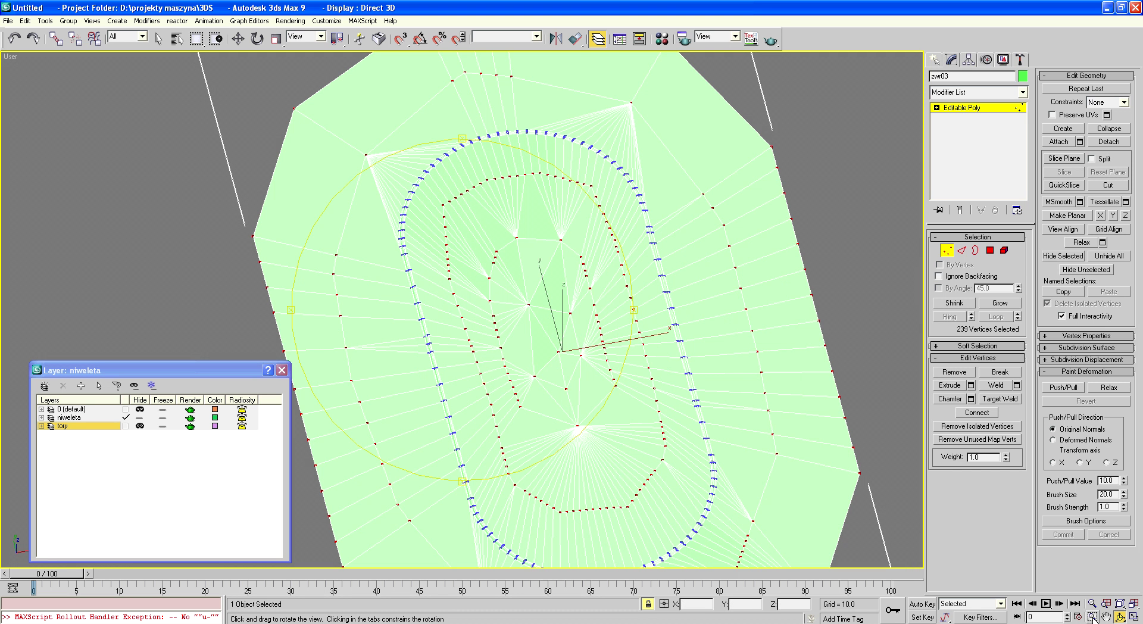
Deselect the vertices along all four outer edges of the mesh and lock the selection
mouse_move(566, 443)
left_mouse_down()
mouse_move(545, 403)
mouse_move(506, 374)
mouse_move(502, 409)
left_mouse_up()
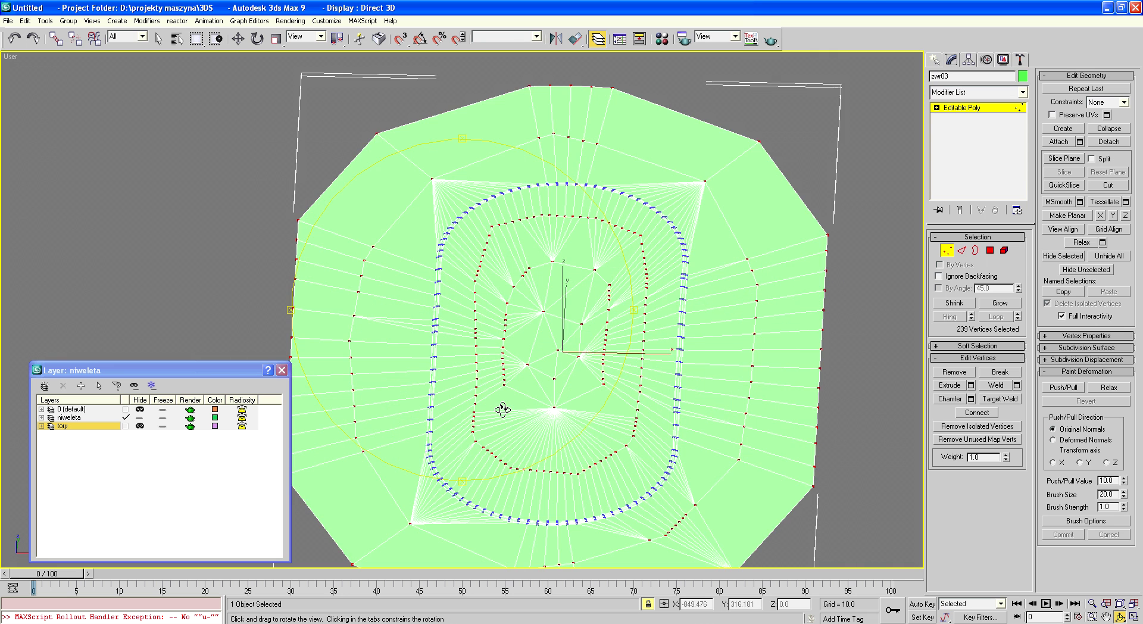
scroll(494, 369, "down", 3)
left_click_drag(494, 369, 494, 379)
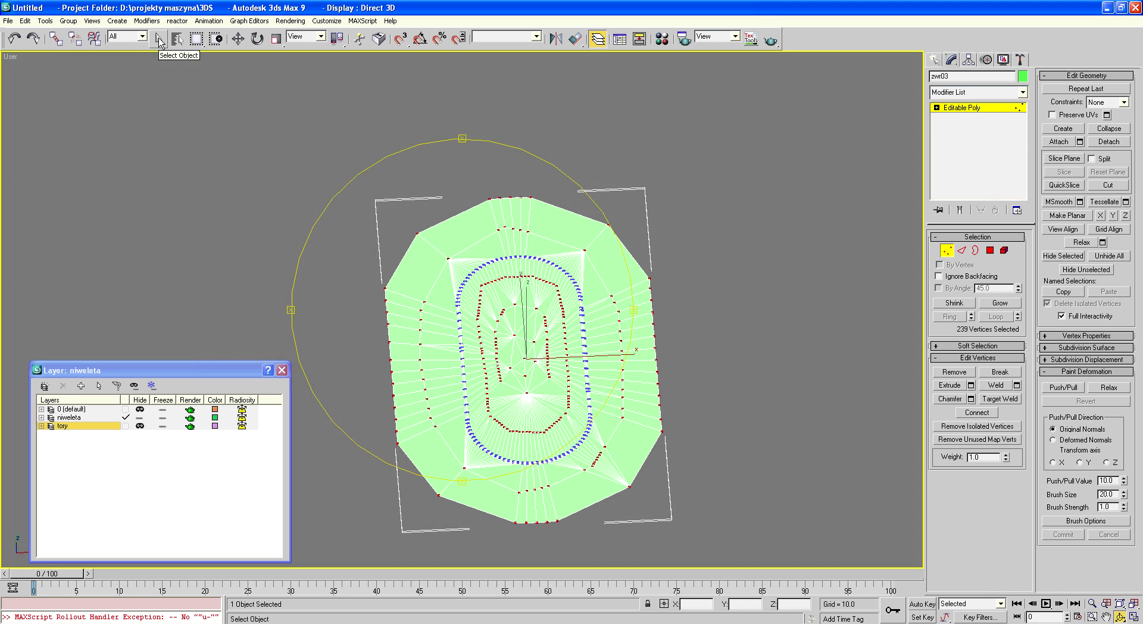
left_click(158, 38)
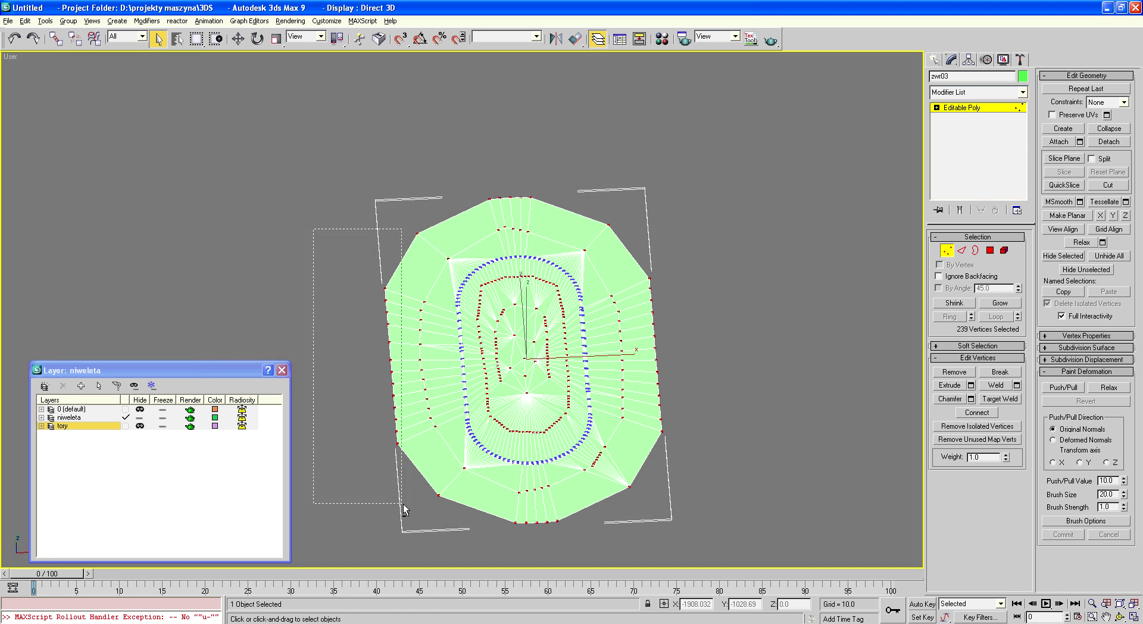
left_click_drag(325, 252, 402, 504, "alt")
left_click_drag(477, 519, 618, 542, "alt")
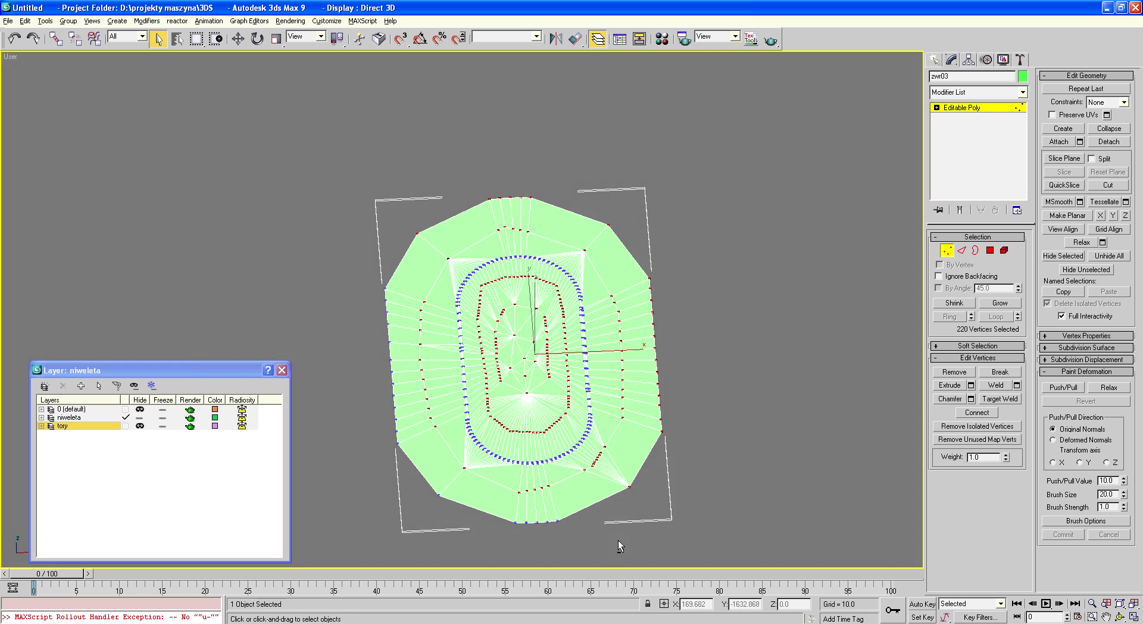
left_click_drag(700, 484, 647, 265, "alt")
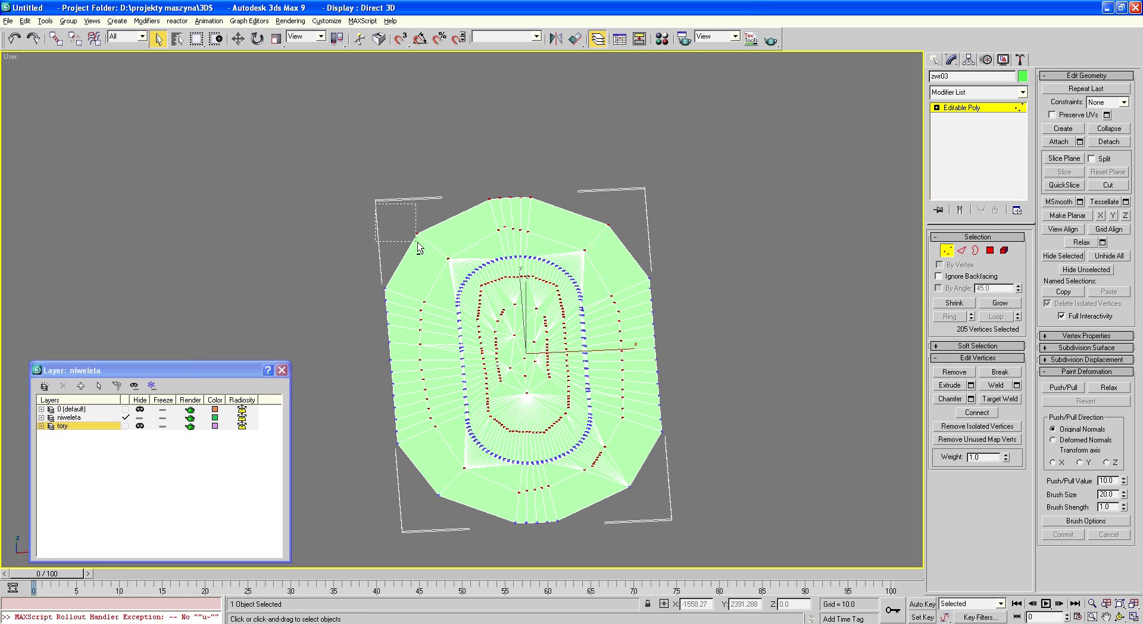
mouse_move(464, 154)
left_mouse_down("alt")
mouse_move(552, 205)
mouse_move(646, 238)
left_mouse_up("alt")
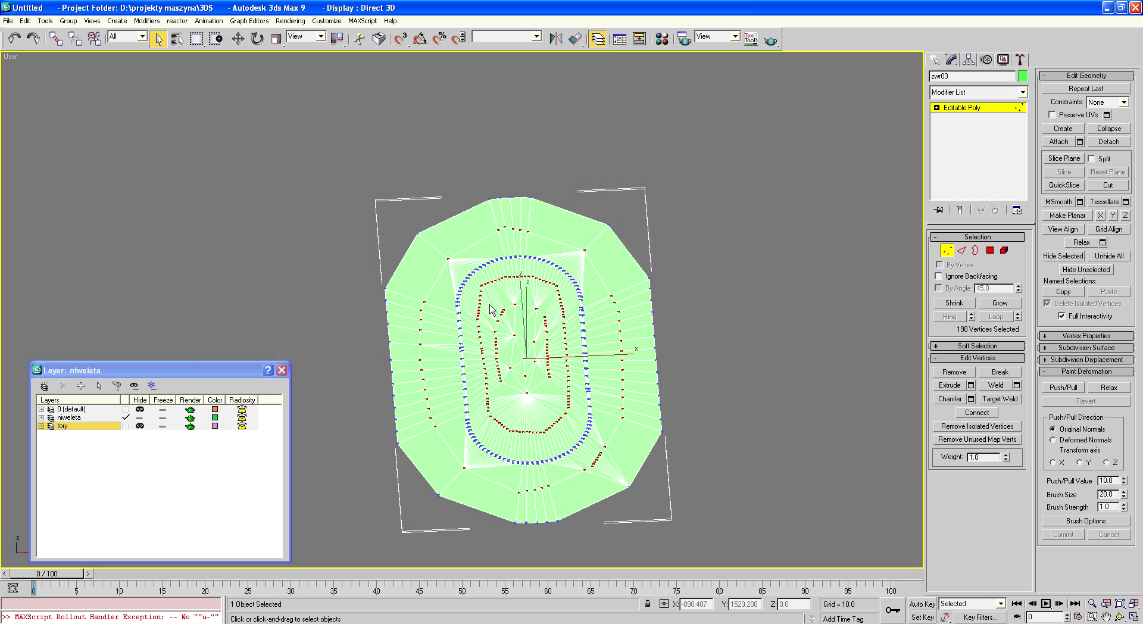
left_click(648, 604)
Apply a two-viewport layout through Viewport Configuration
right_click(13, 59)
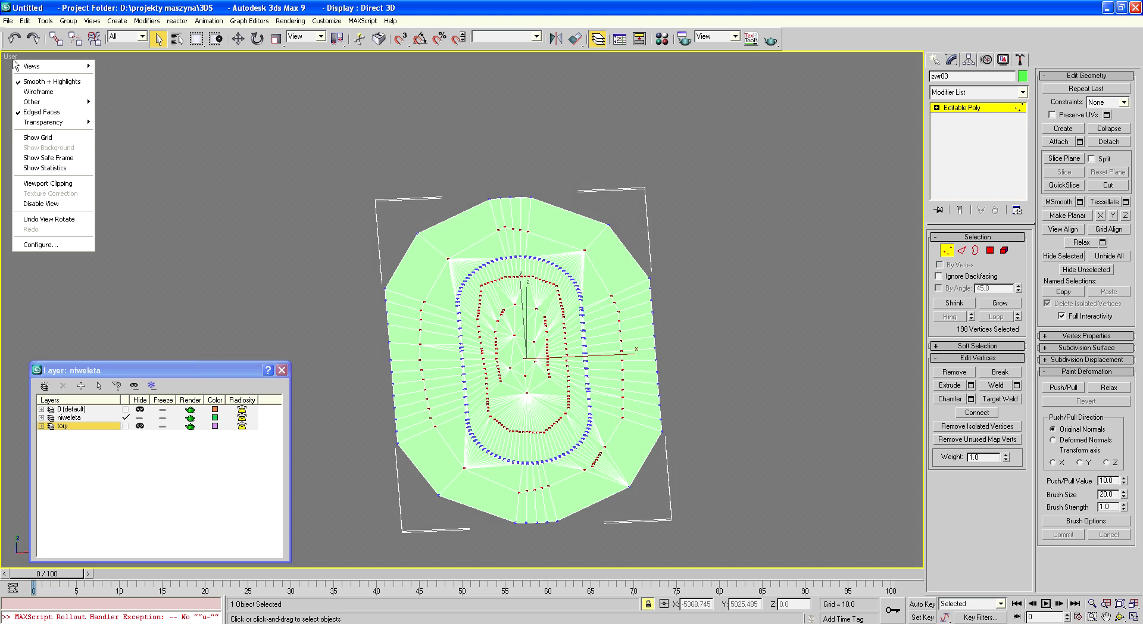
left_click(62, 245)
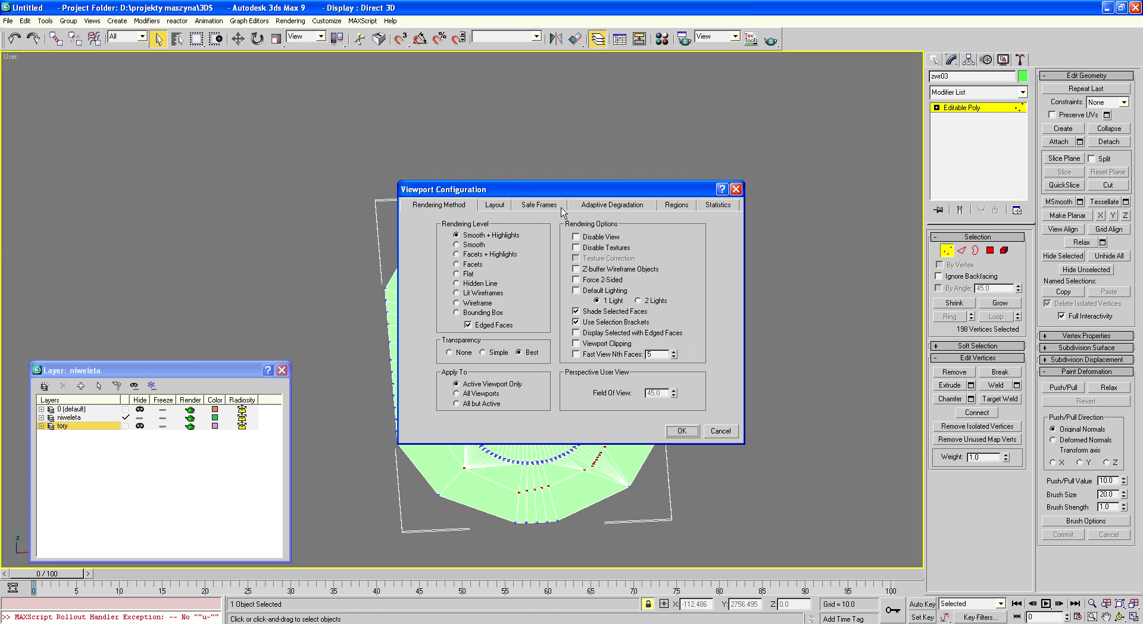
left_click(492, 205)
left_click(494, 241)
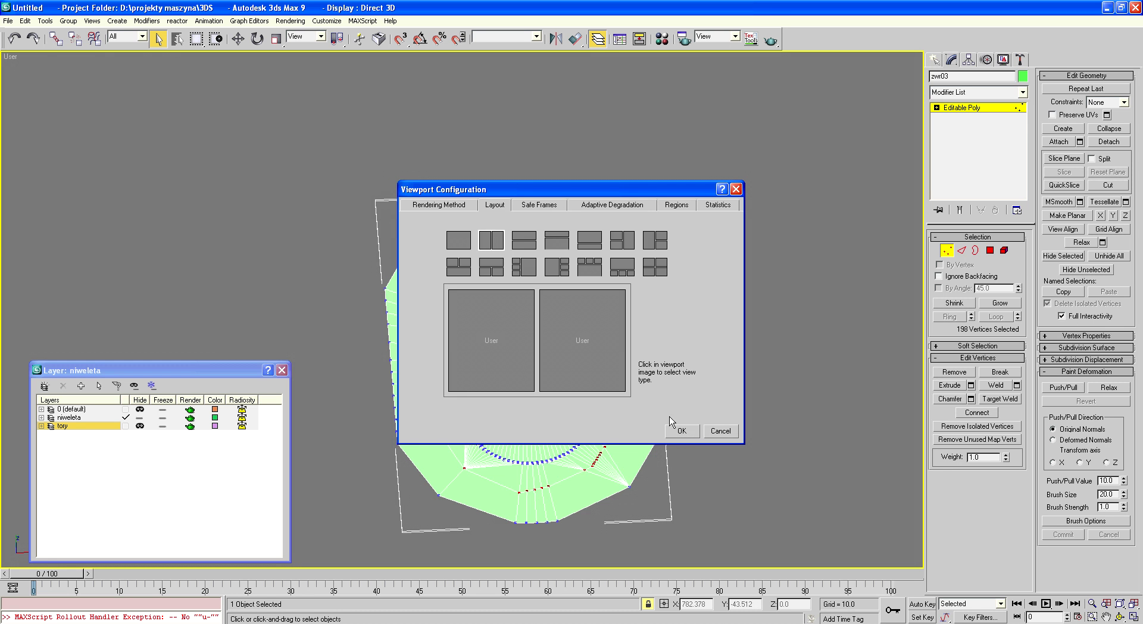
left_click(682, 430)
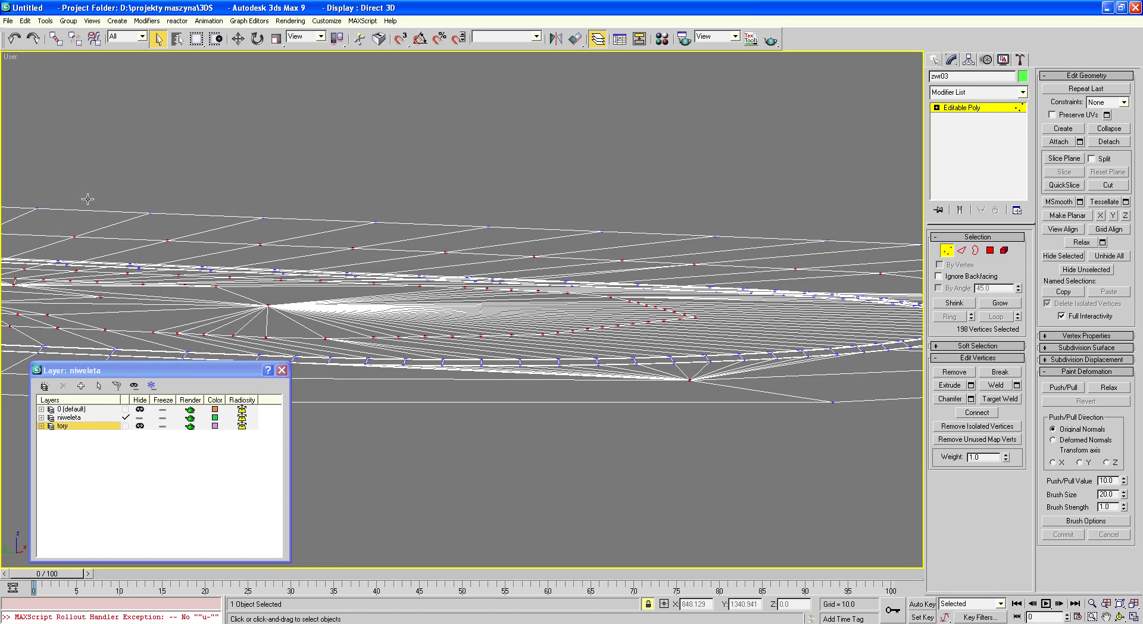
Change the layout to two side-by-side panes, with a User view in the second pane
right_click(17, 62)
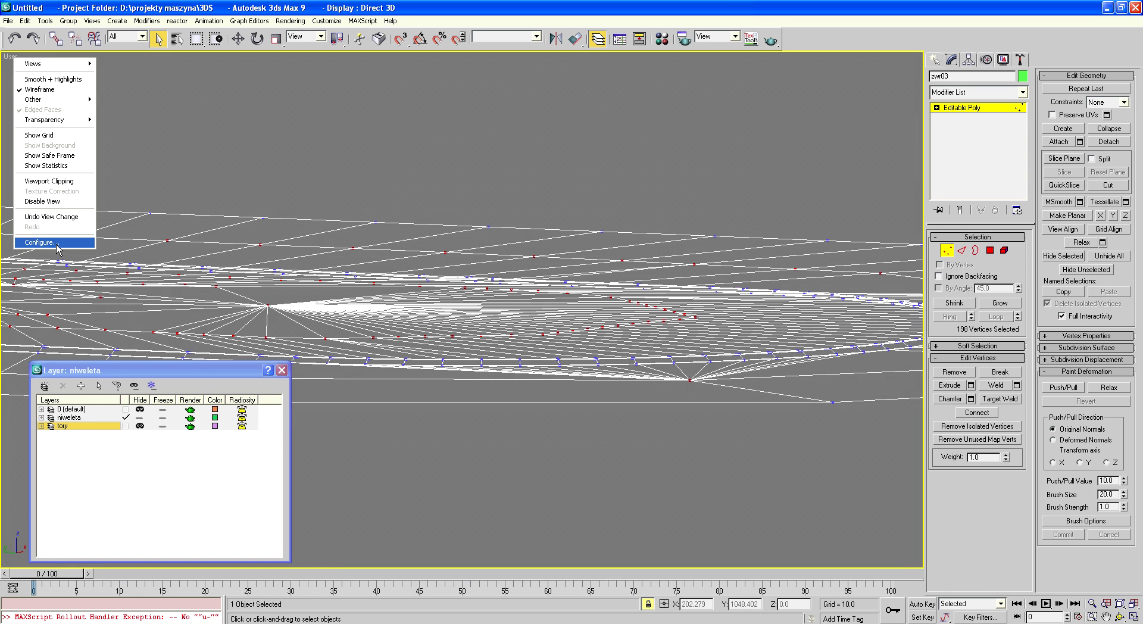
left_click(58, 246)
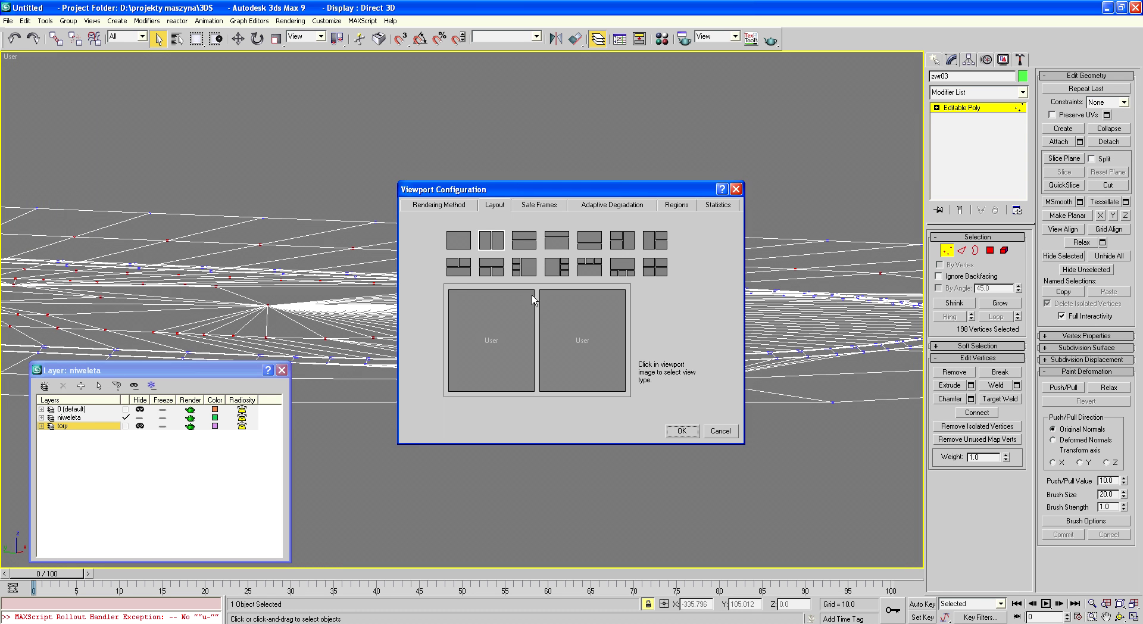
left_click(555, 330)
left_click(558, 315)
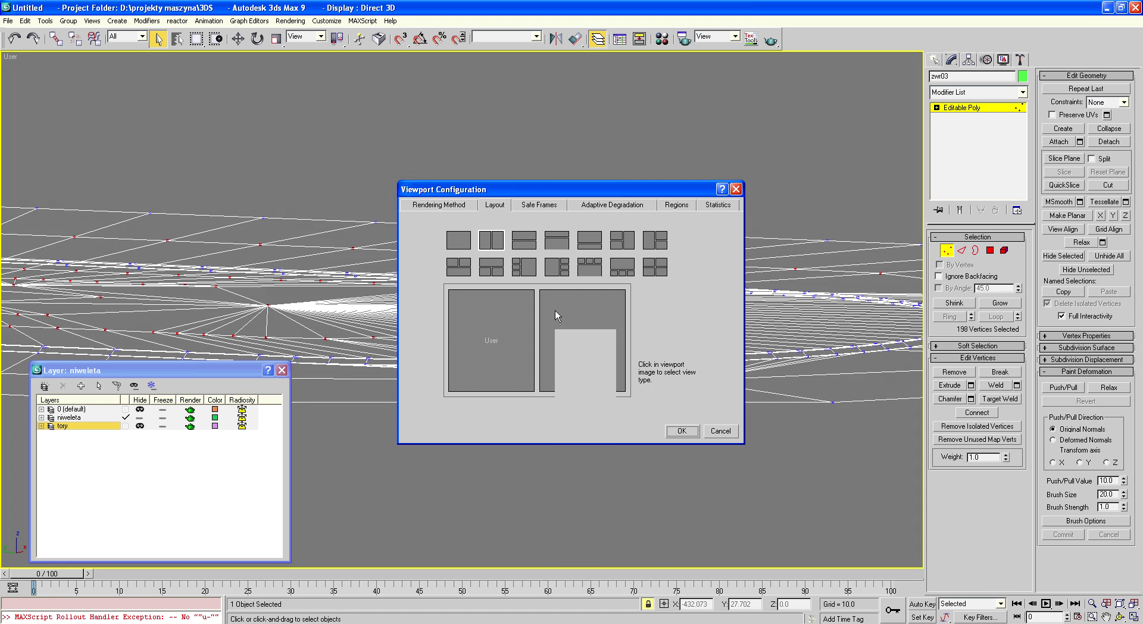
left_click(550, 295)
left_click(487, 240)
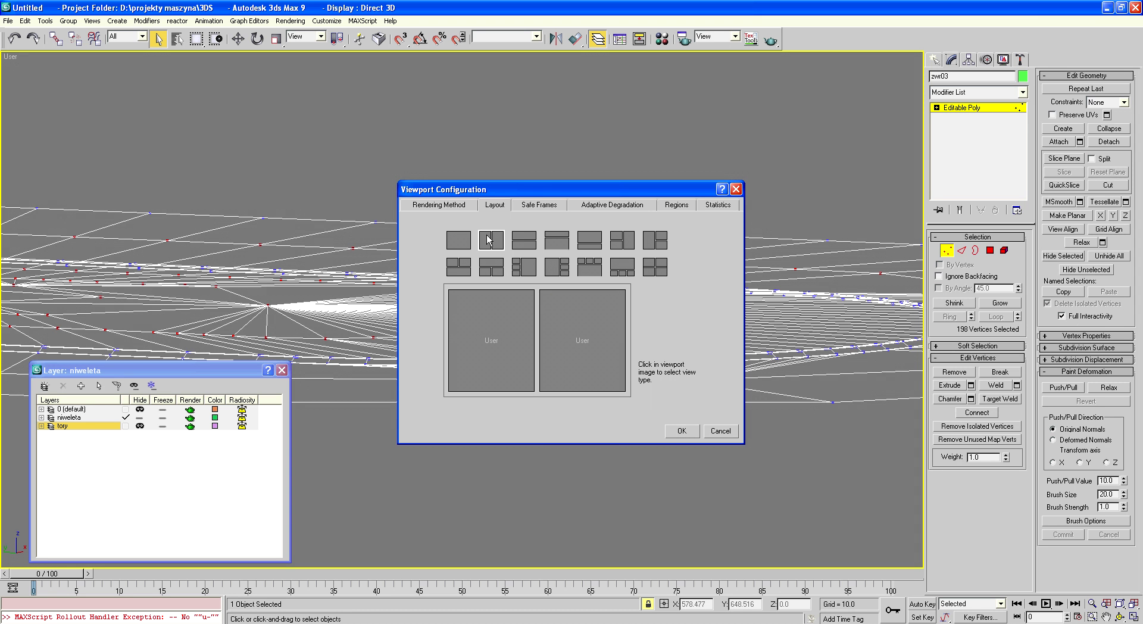
left_click(682, 431)
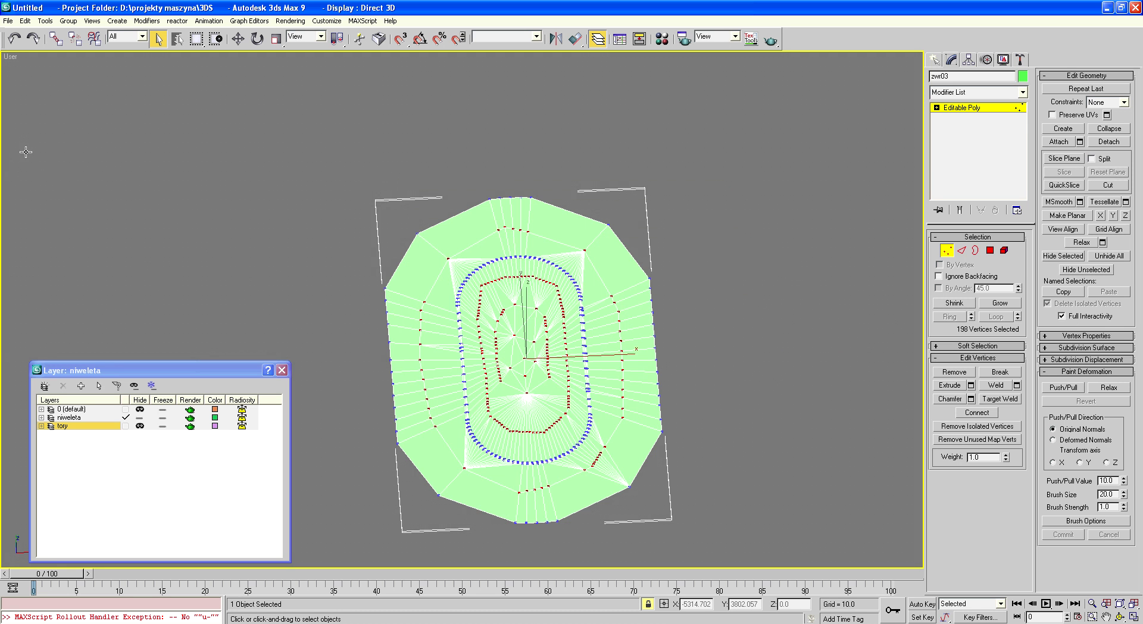
Show both viewports, widen the left pane, and tilt the right view into perspective
scroll(125, 214, "down", 4)
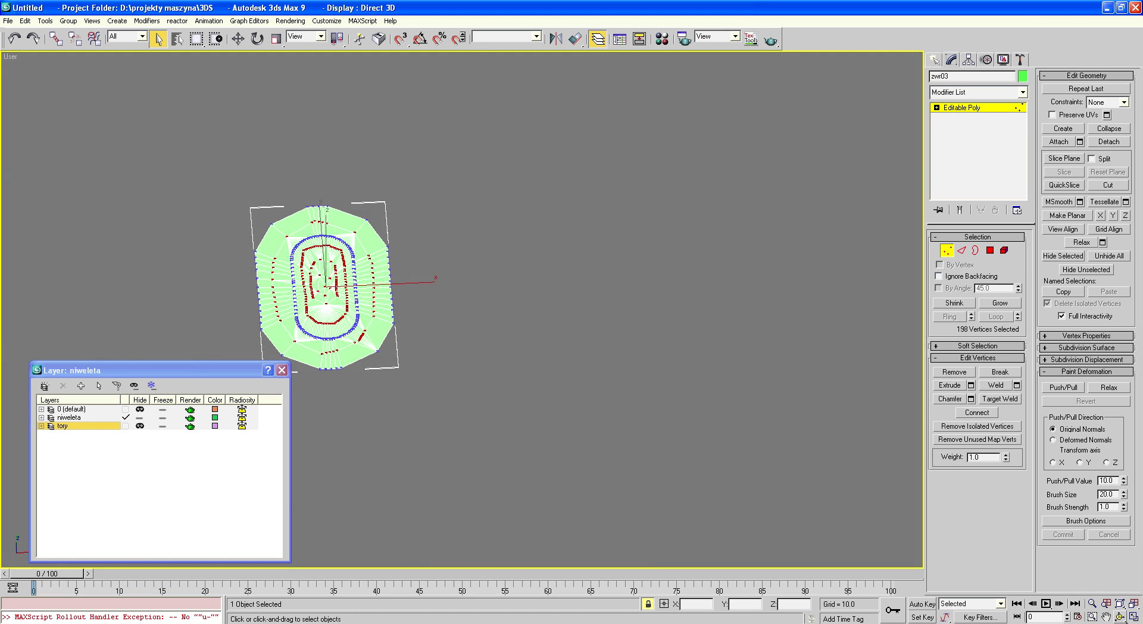
key("alt+w")
left_click_drag(462, 319, 554, 326)
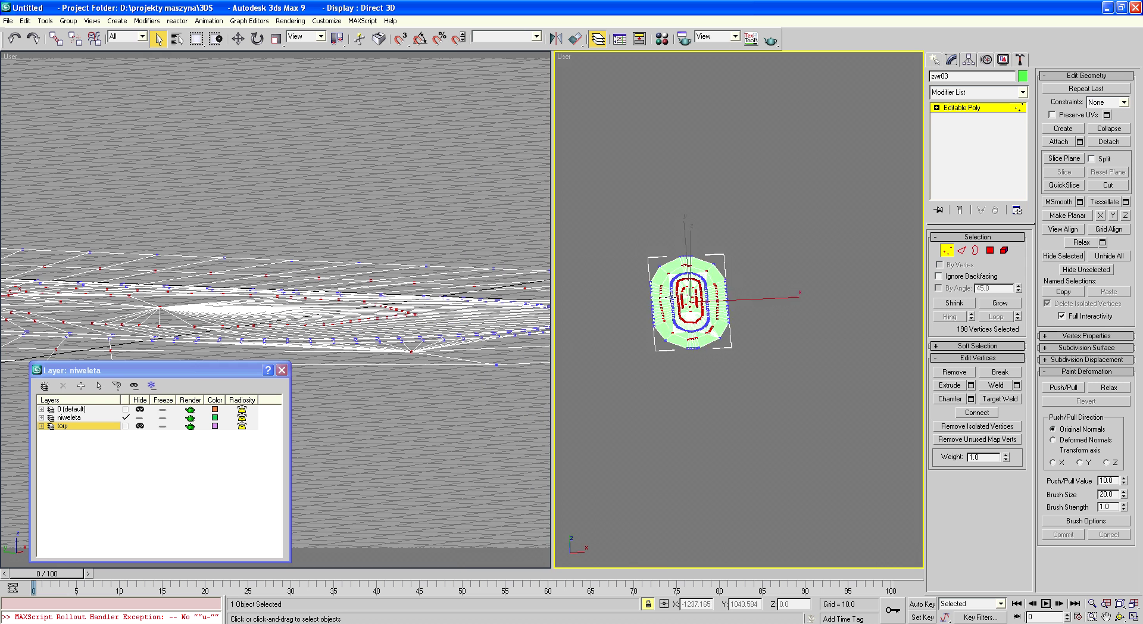
key("z")
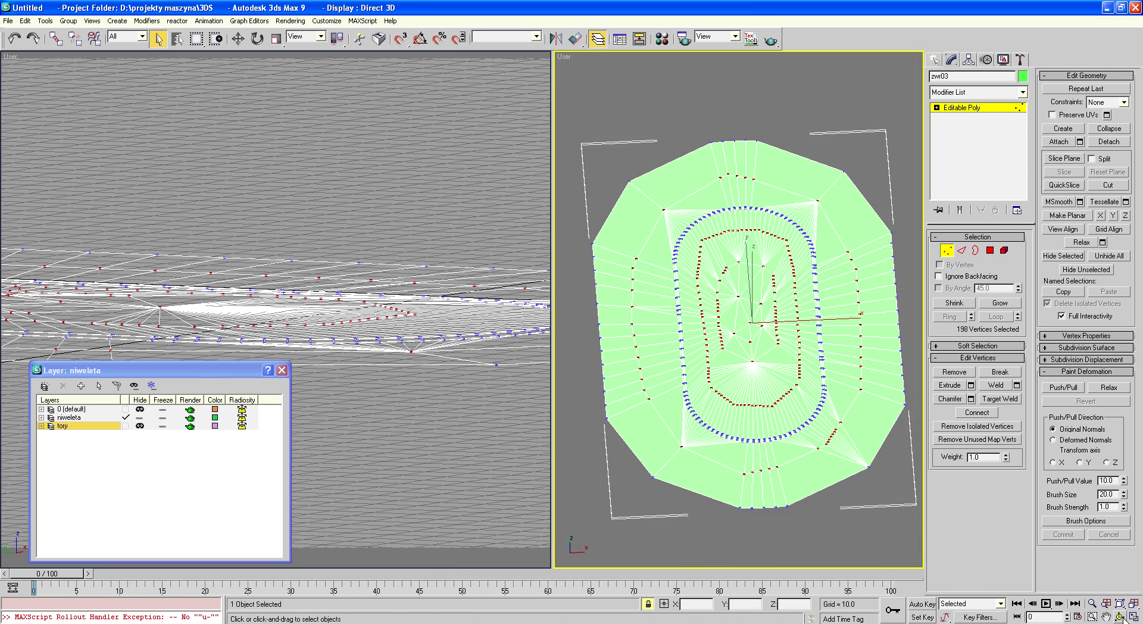
left_click(1119, 617)
mouse_move(672, 418)
left_mouse_down()
mouse_move(726, 391)
mouse_move(731, 343)
left_mouse_up()
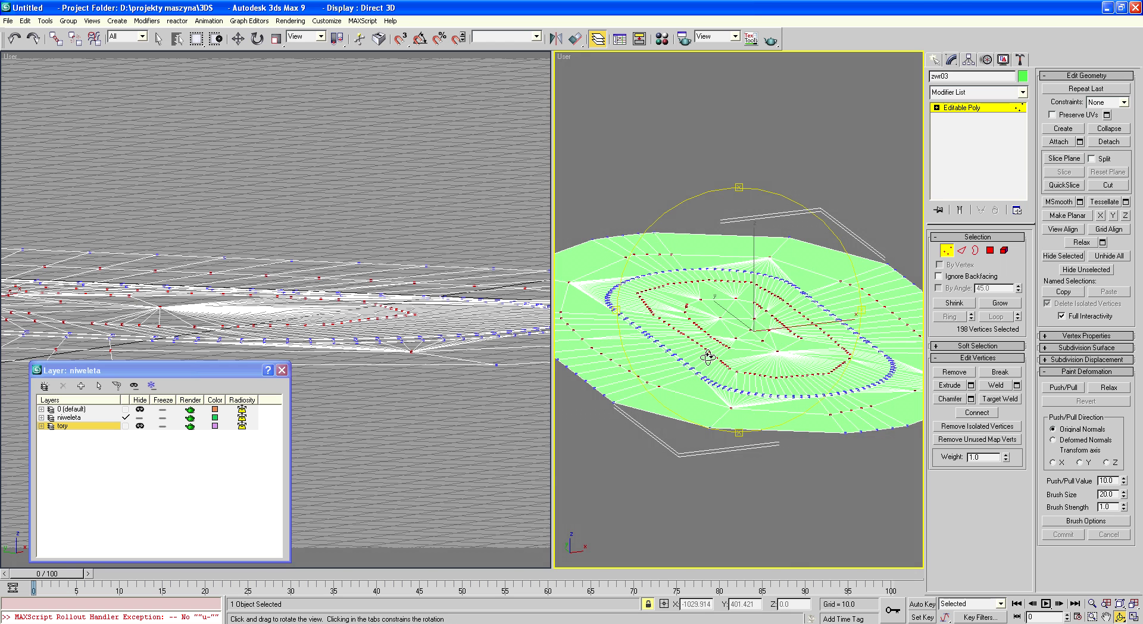
Set the left view to Top, close the layer window, and frame the track there
left_click(371, 412)
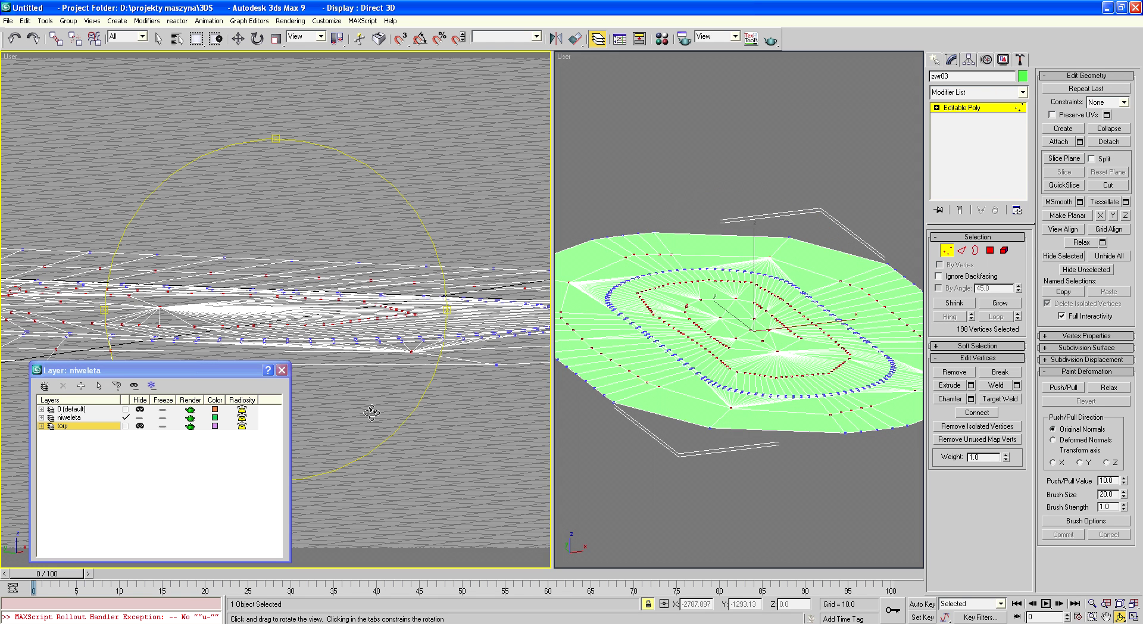
key("t")
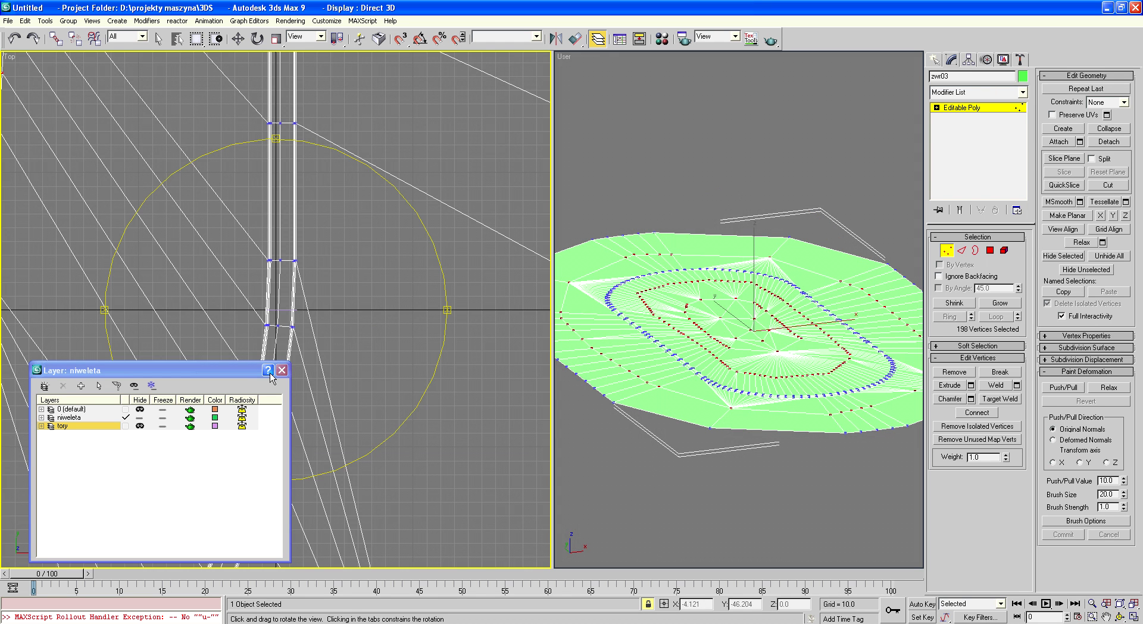
left_click(281, 370)
key("ctrl+p")
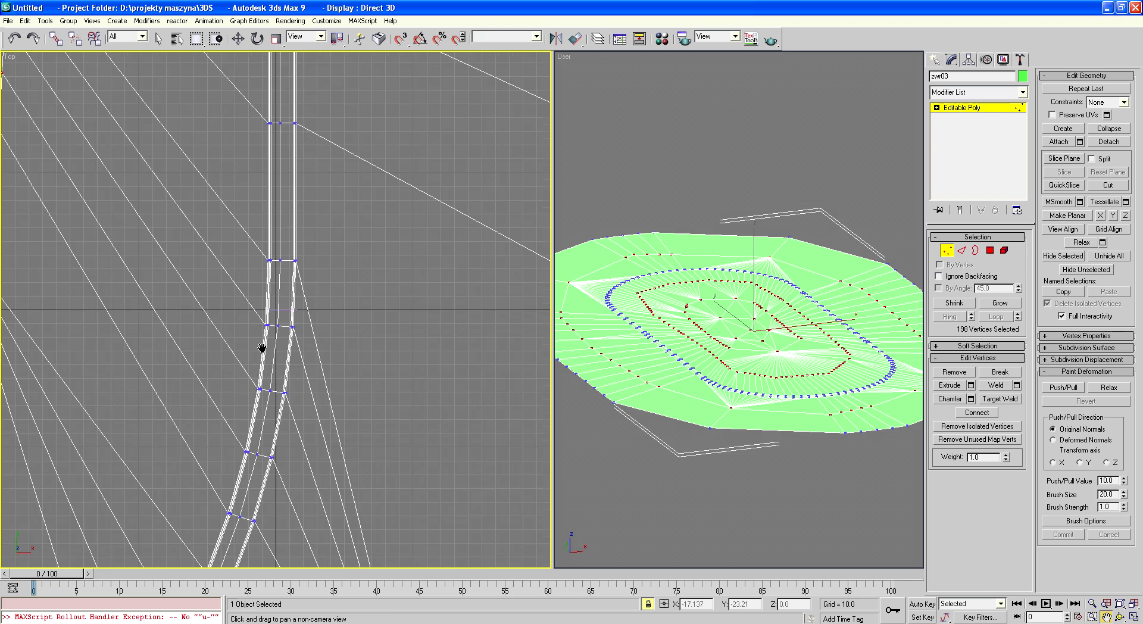
left_click_drag(235, 314, 313, 369)
scroll(312, 369, "down", 5)
scroll(309, 363, "down", 2)
scroll(321, 381, "down", 1)
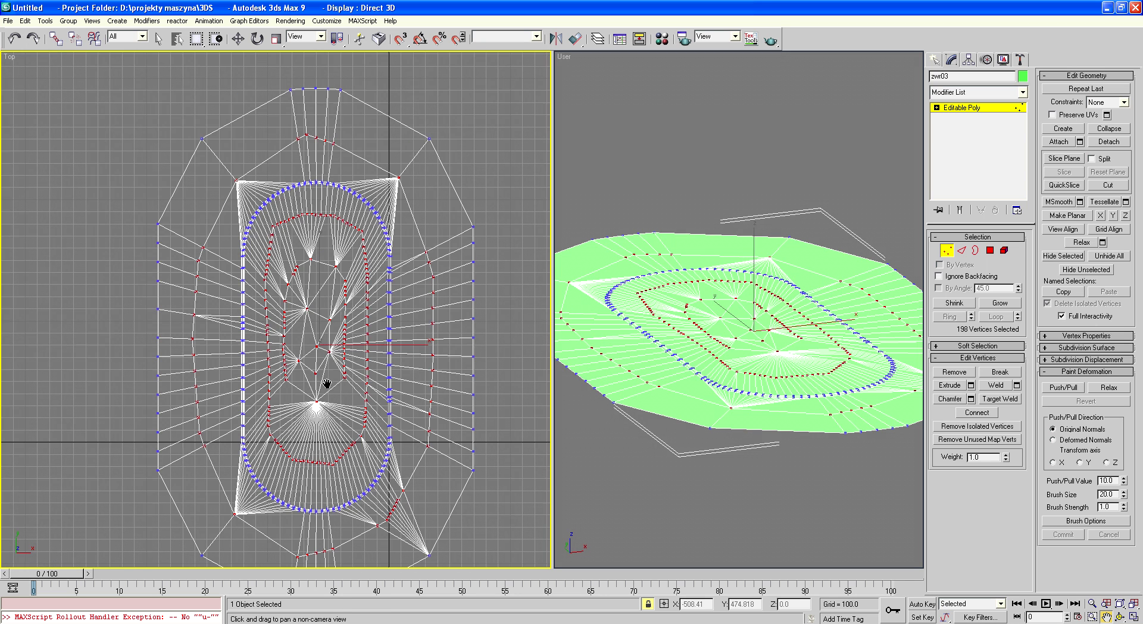
scroll(298, 227, "up", 2)
scroll(333, 286, "up", 2)
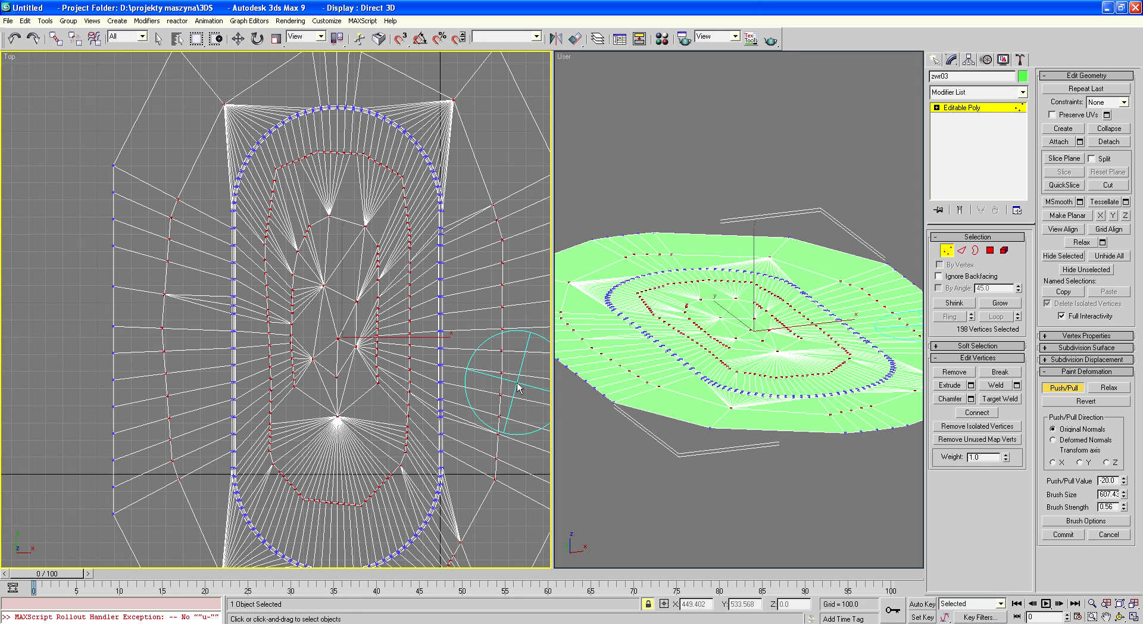
Push/pull-sculpt the terrain around its lower, right, top and left sides
mouse_move(387, 471)
left_mouse_down()
mouse_move(368, 495)
mouse_move(311, 506)
mouse_move(292, 485)
left_mouse_up()
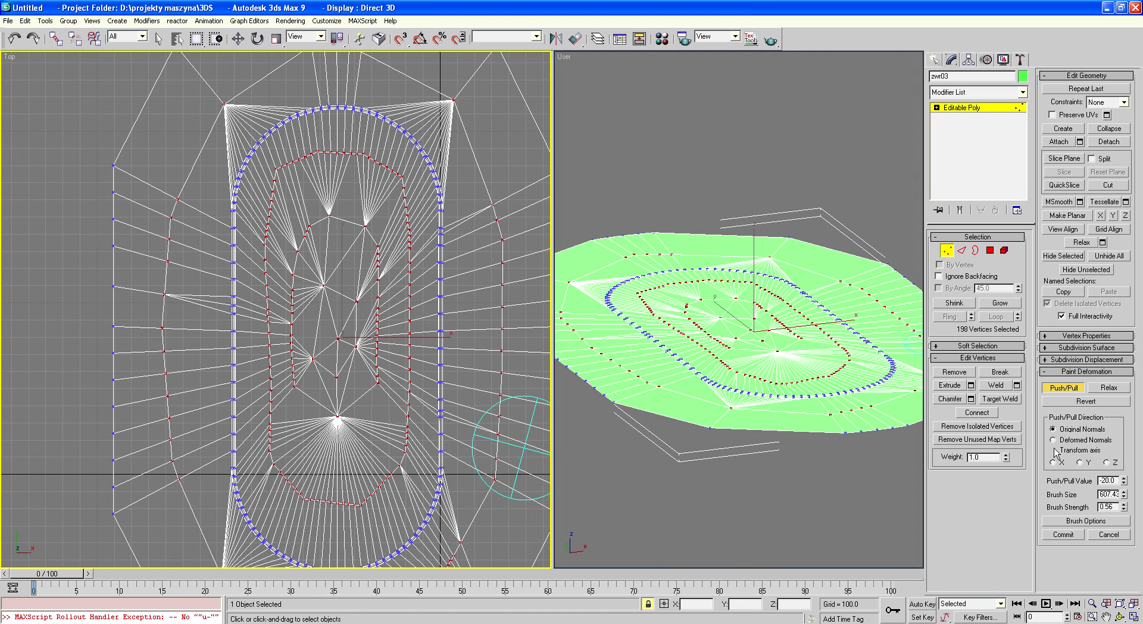
left_click_drag(510, 458, 506, 506)
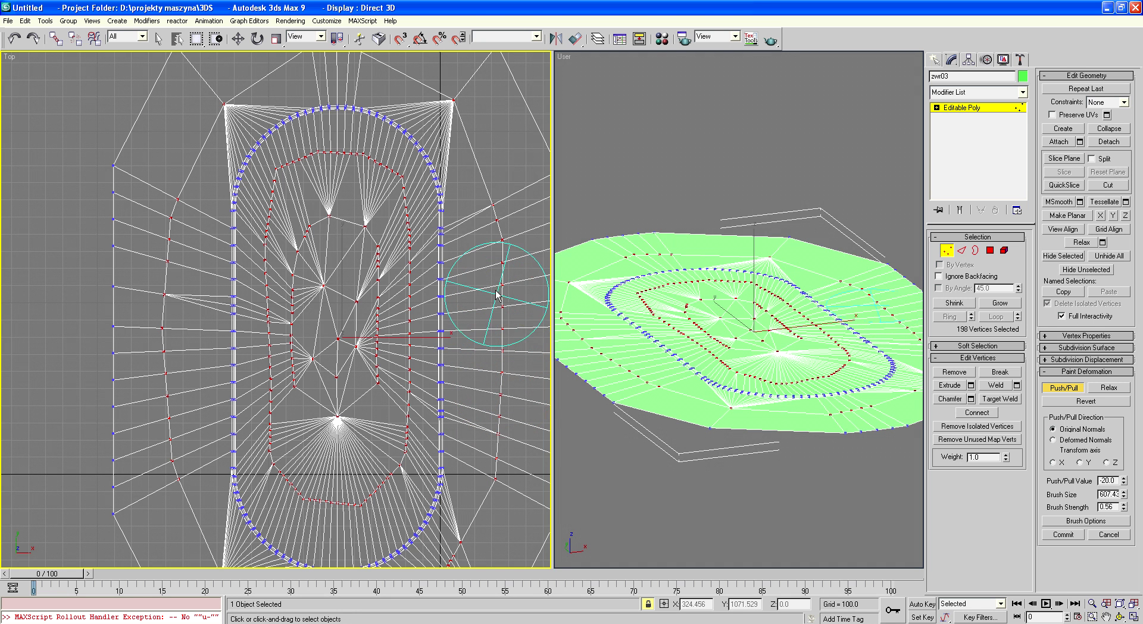
left_click_drag(494, 280, 482, 172)
left_click_drag(458, 65, 467, 60)
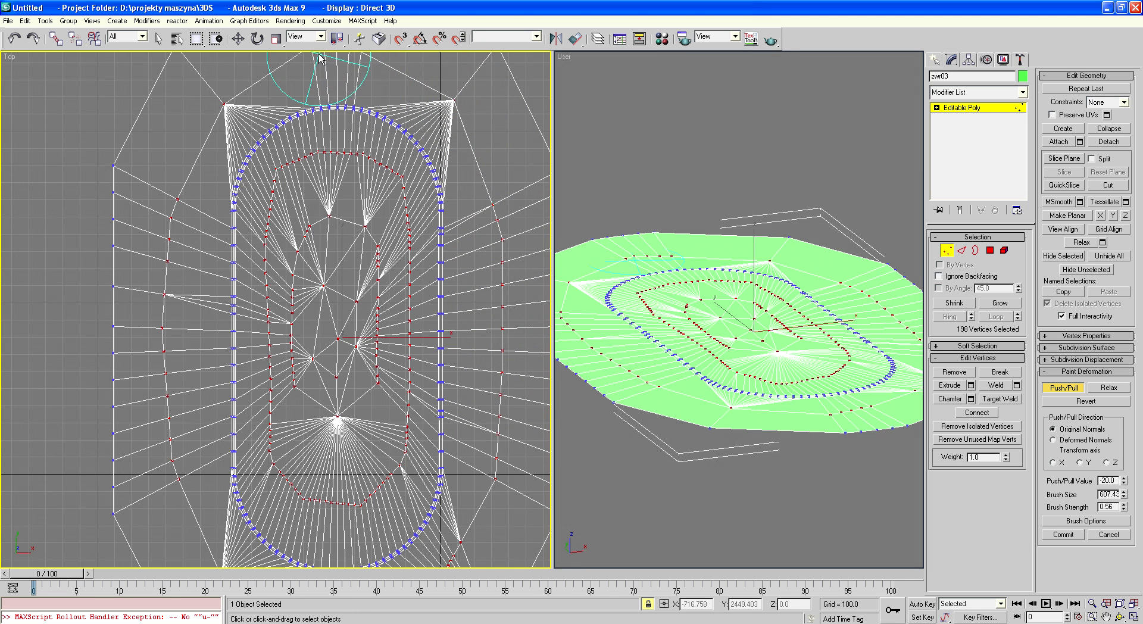
left_click_drag(309, 77, 286, 95)
left_click_drag(206, 110, 208, 119)
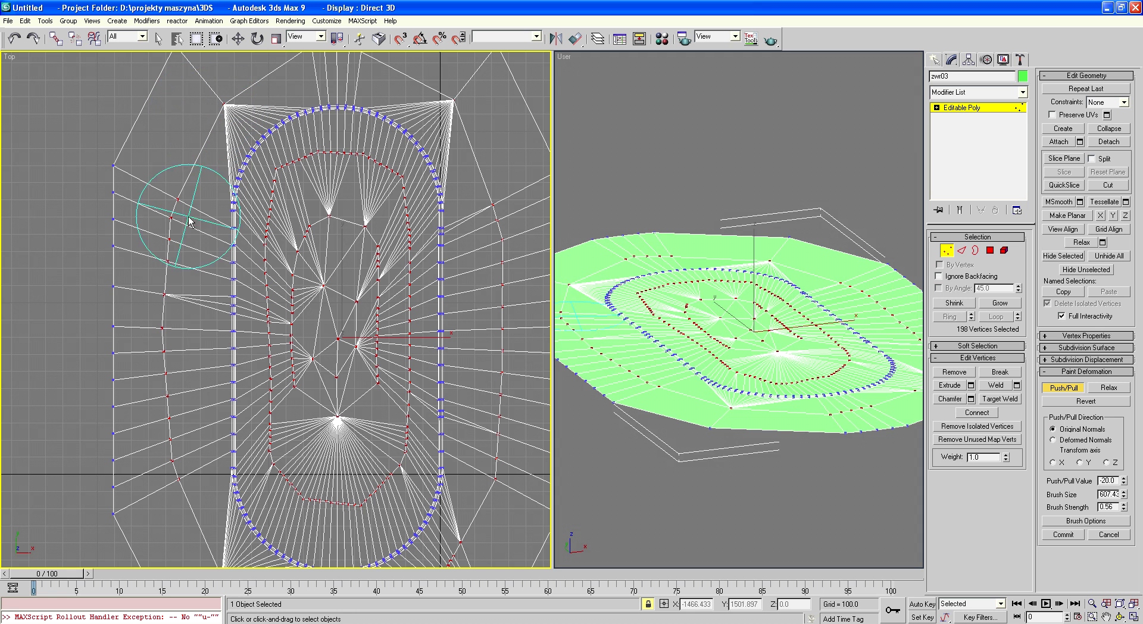
mouse_move(190, 221)
left_mouse_down()
mouse_move(176, 333)
mouse_move(164, 277)
left_mouse_up()
left_click_drag(179, 482, 170, 462)
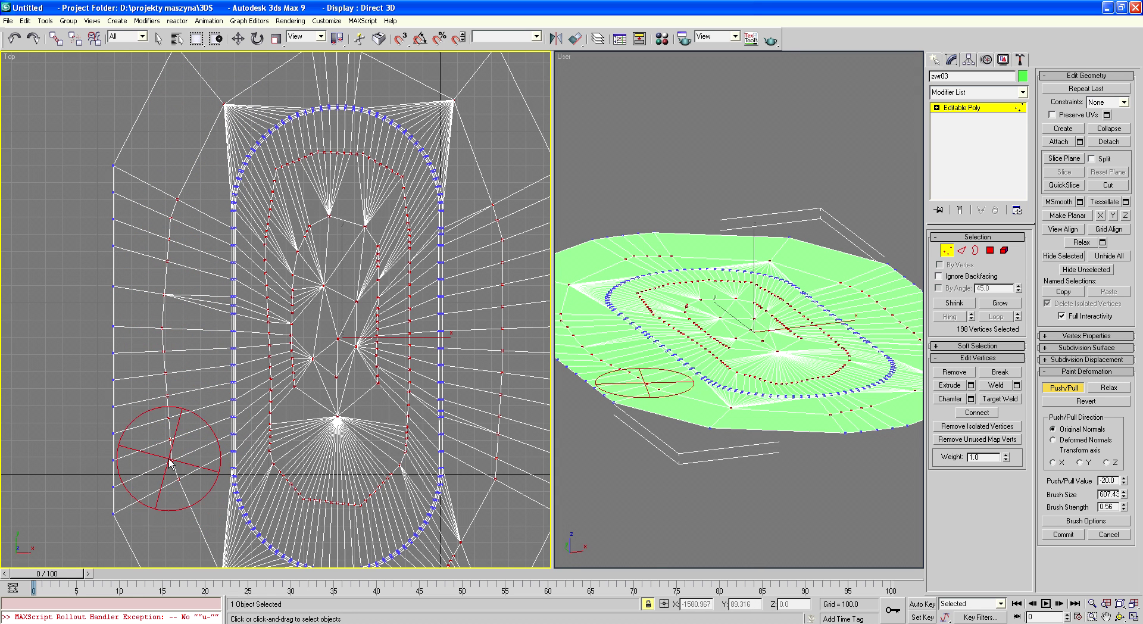
left_click(222, 573)
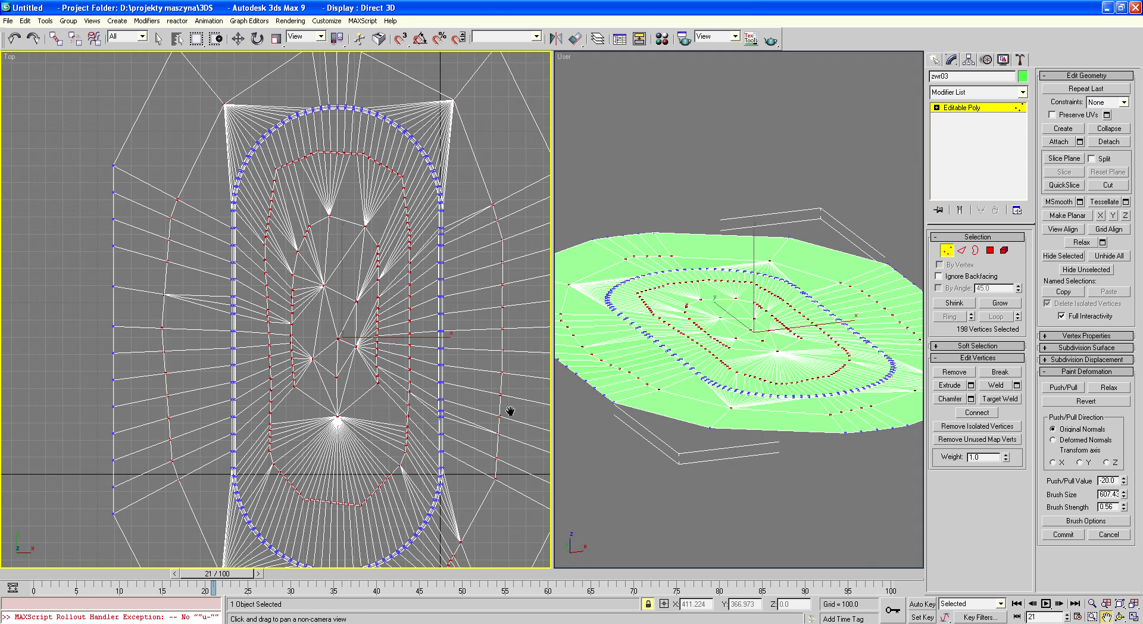
Sculpt the terrain around the loop's lower end, up its centre, and along the right edge
left_click_drag(510, 411, 494, 289)
left_click_drag(340, 504, 283, 526)
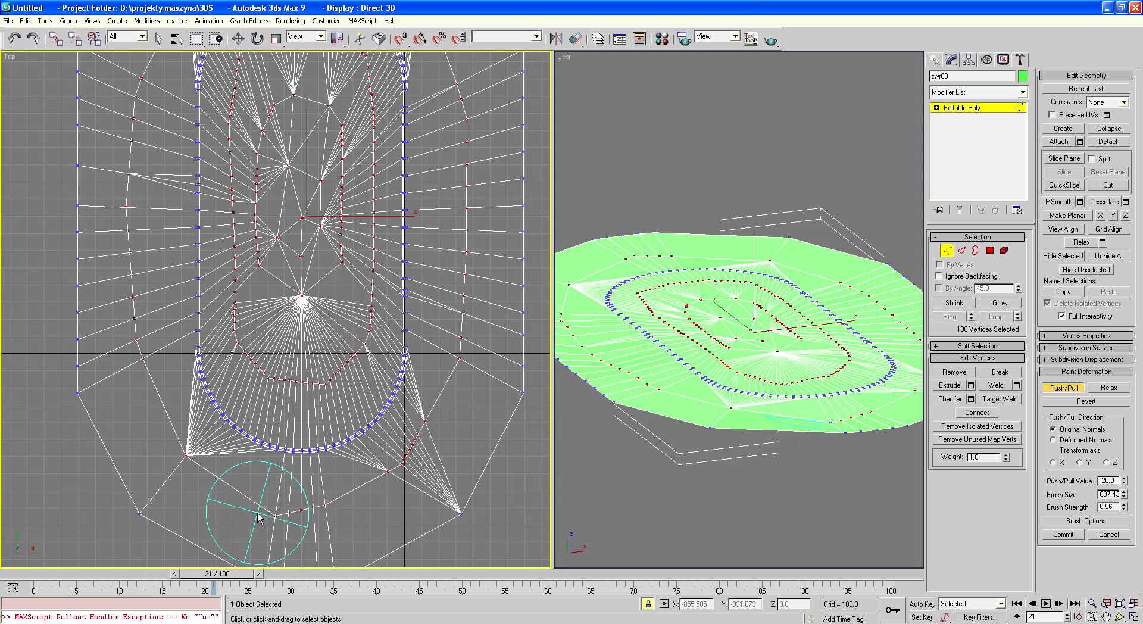
mouse_move(343, 494)
left_mouse_down()
mouse_move(411, 466)
mouse_move(438, 316)
mouse_move(454, 106)
mouse_move(467, 95)
left_mouse_up()
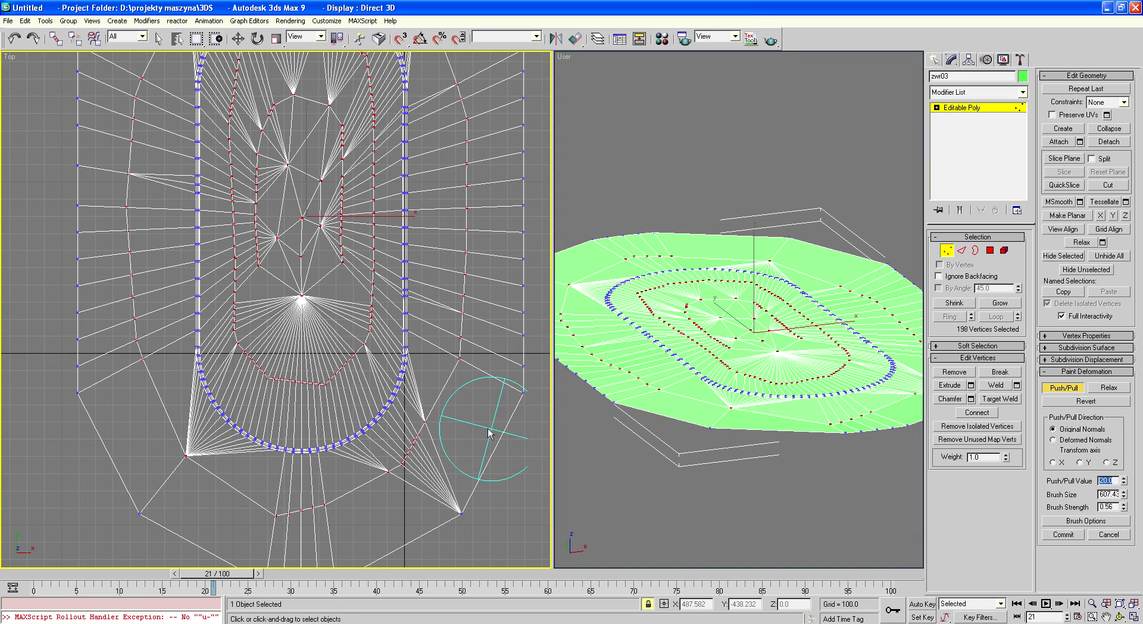
mouse_move(327, 405)
left_mouse_down()
mouse_move(271, 351)
mouse_move(253, 250)
mouse_move(259, 219)
mouse_move(241, 238)
mouse_move(292, 167)
mouse_move(280, 255)
mouse_move(293, 307)
mouse_move(307, 288)
left_mouse_up()
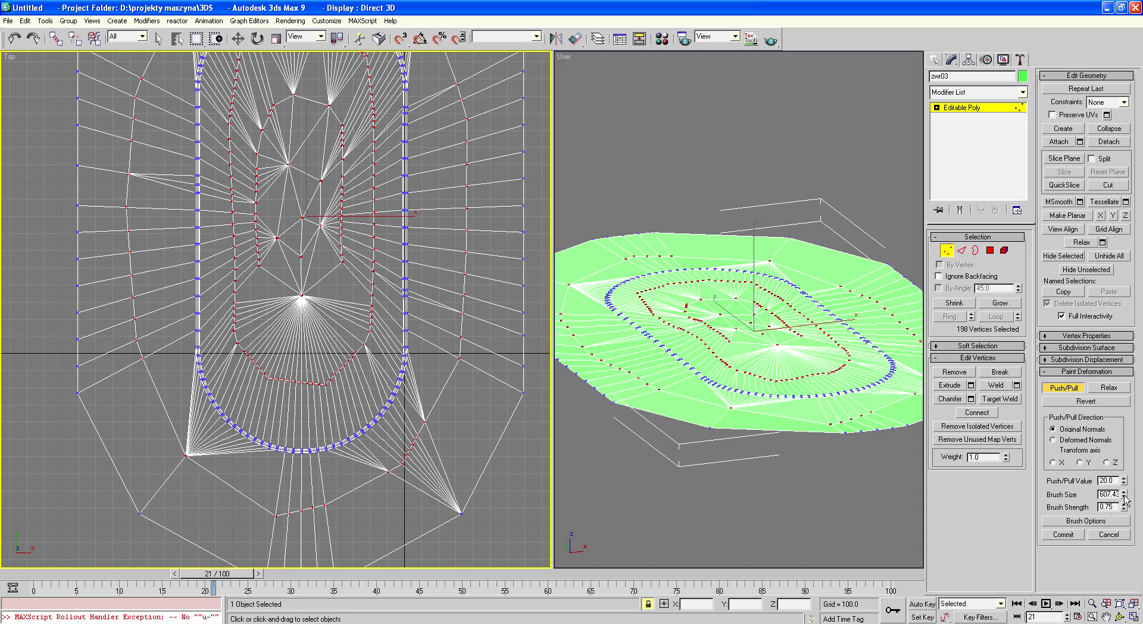
mouse_move(357, 203)
left_mouse_down()
mouse_move(319, 256)
mouse_move(305, 145)
mouse_move(325, 98)
mouse_move(298, 92)
mouse_move(277, 104)
mouse_move(289, 115)
mouse_move(312, 87)
mouse_move(345, 109)
mouse_move(375, 198)
mouse_move(351, 244)
mouse_move(289, 244)
mouse_move(285, 119)
mouse_move(356, 180)
mouse_move(383, 102)
mouse_move(383, 254)
mouse_move(331, 408)
mouse_move(237, 366)
mouse_move(208, 309)
left_mouse_up()
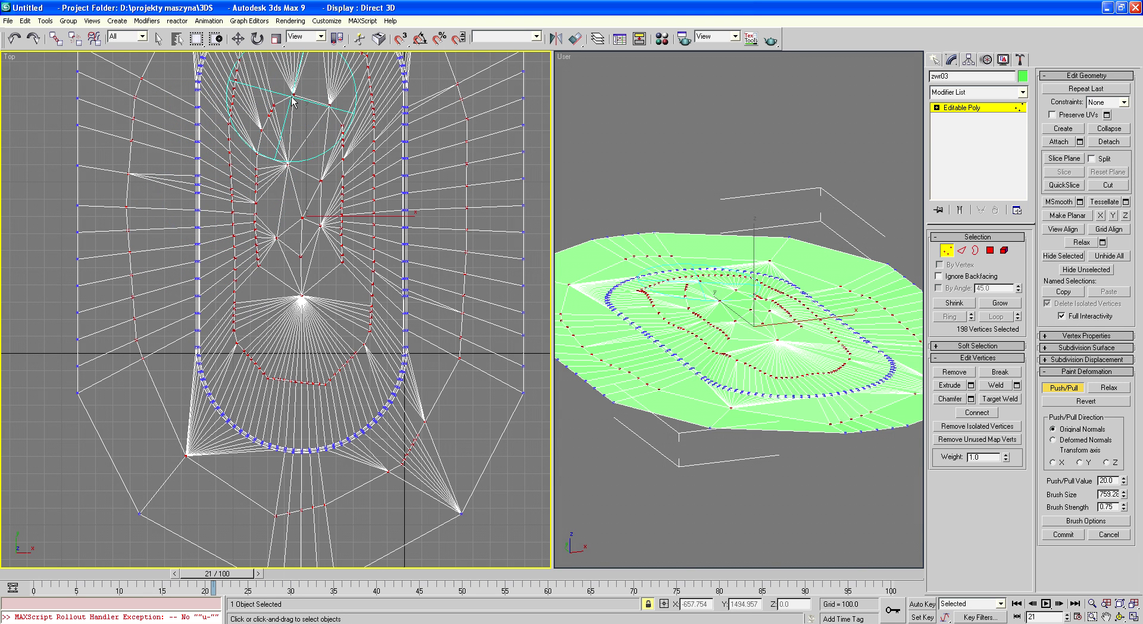
left_click_drag(412, 416, 447, 310)
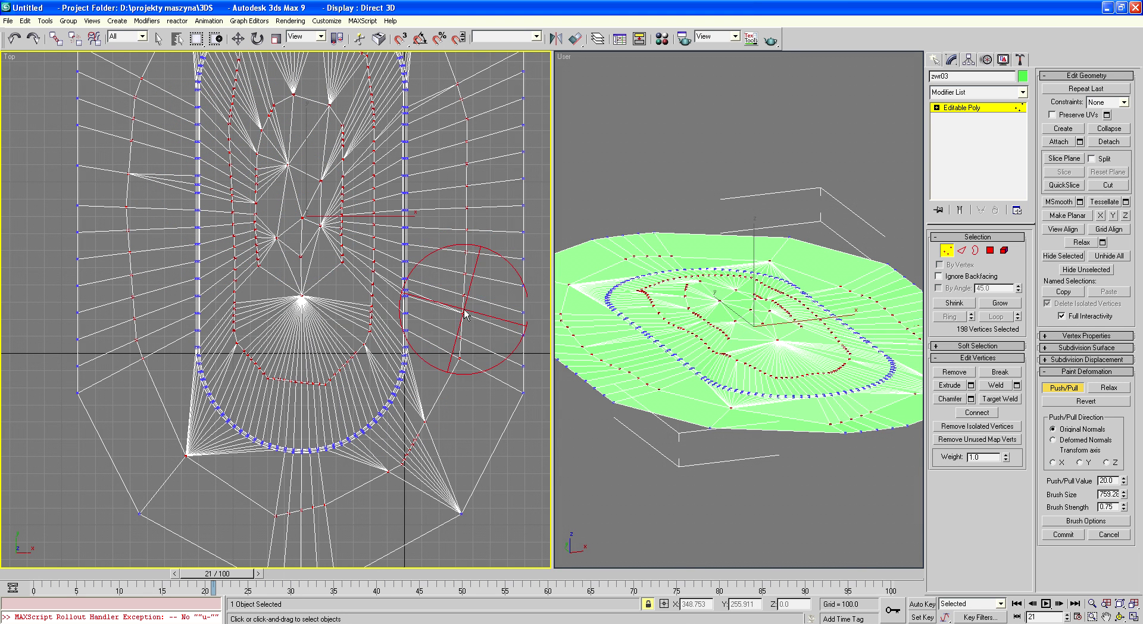
mouse_move(467, 269)
left_mouse_down()
mouse_move(482, 205)
mouse_move(512, 256)
mouse_move(520, 302)
left_mouse_up()
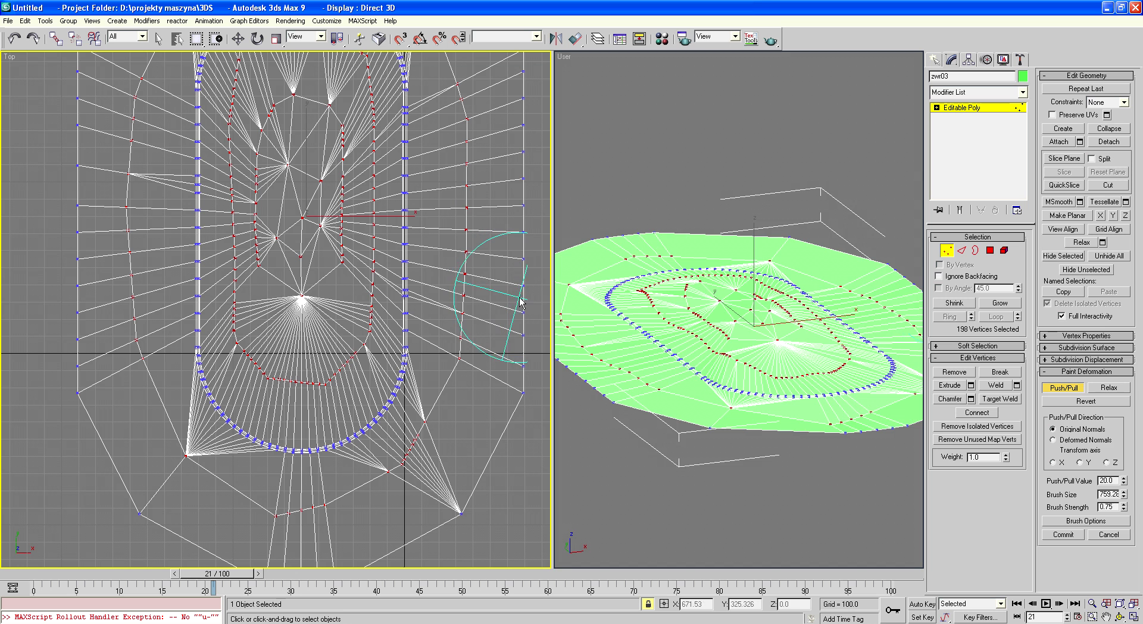
Smooth the terrain's central area with the Relax brush at strength 0.65
left_click(1111, 389)
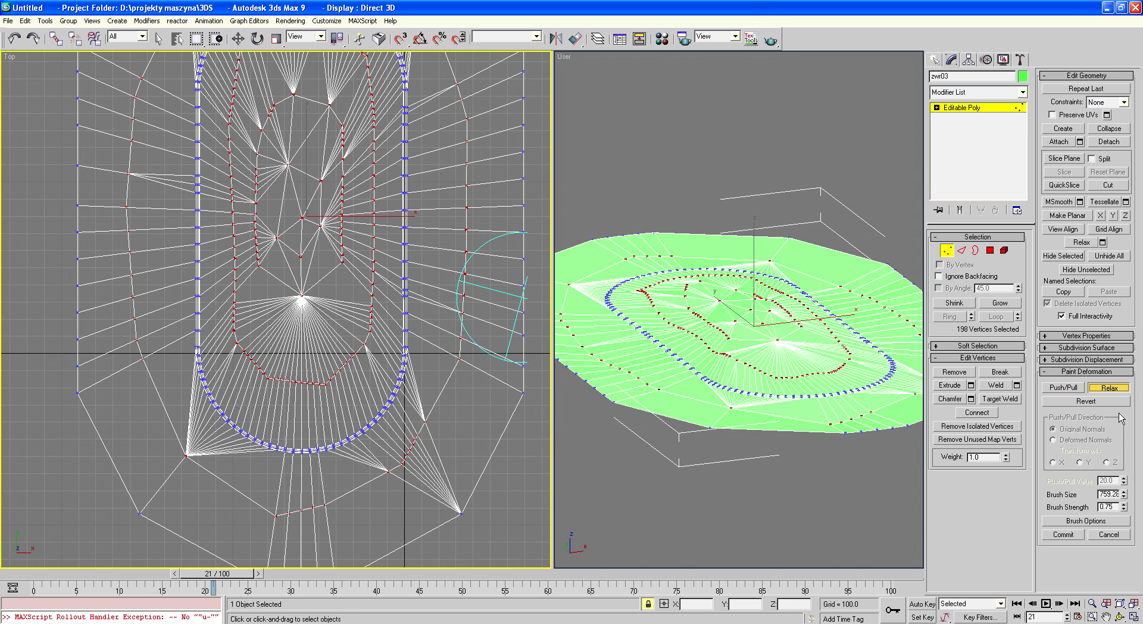
left_click(1124, 509)
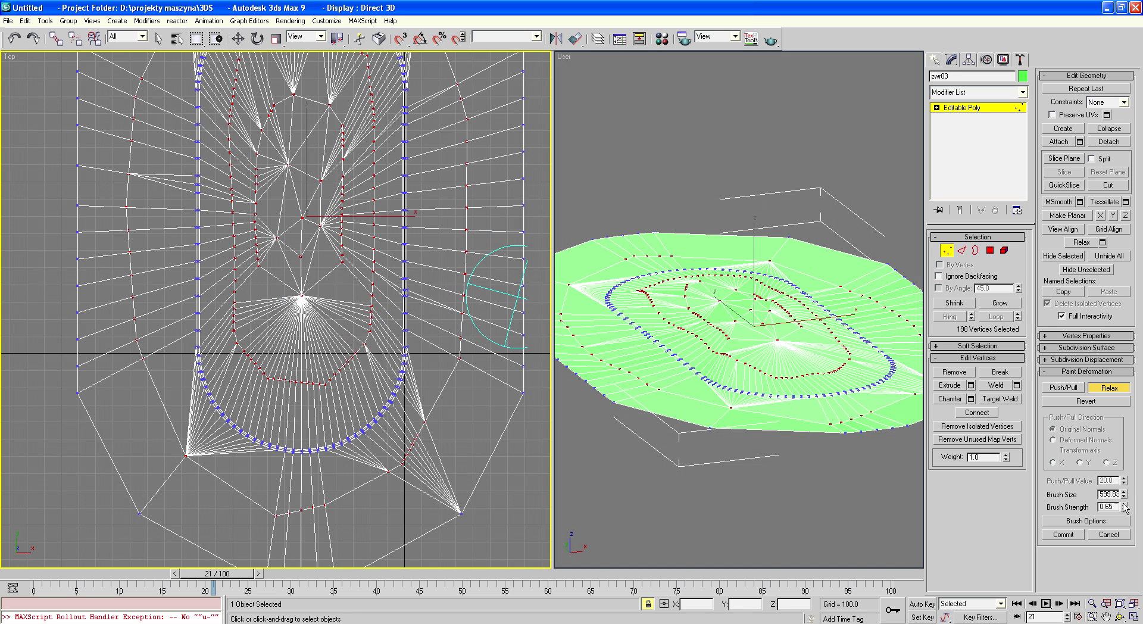
left_click_drag(351, 351, 384, 224)
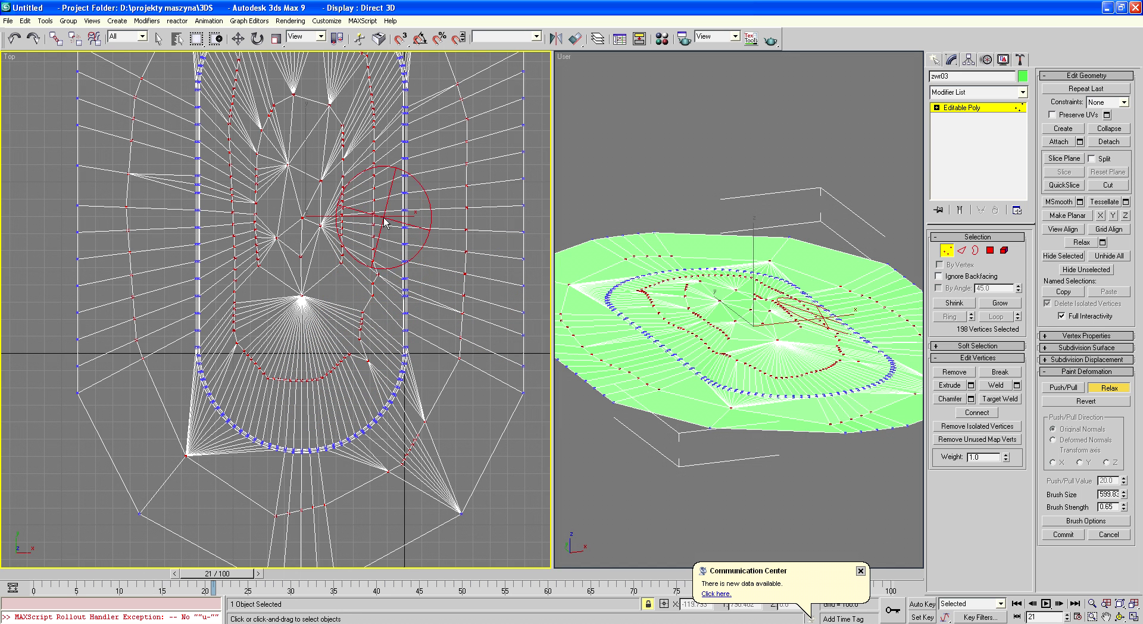
left_click(860, 572)
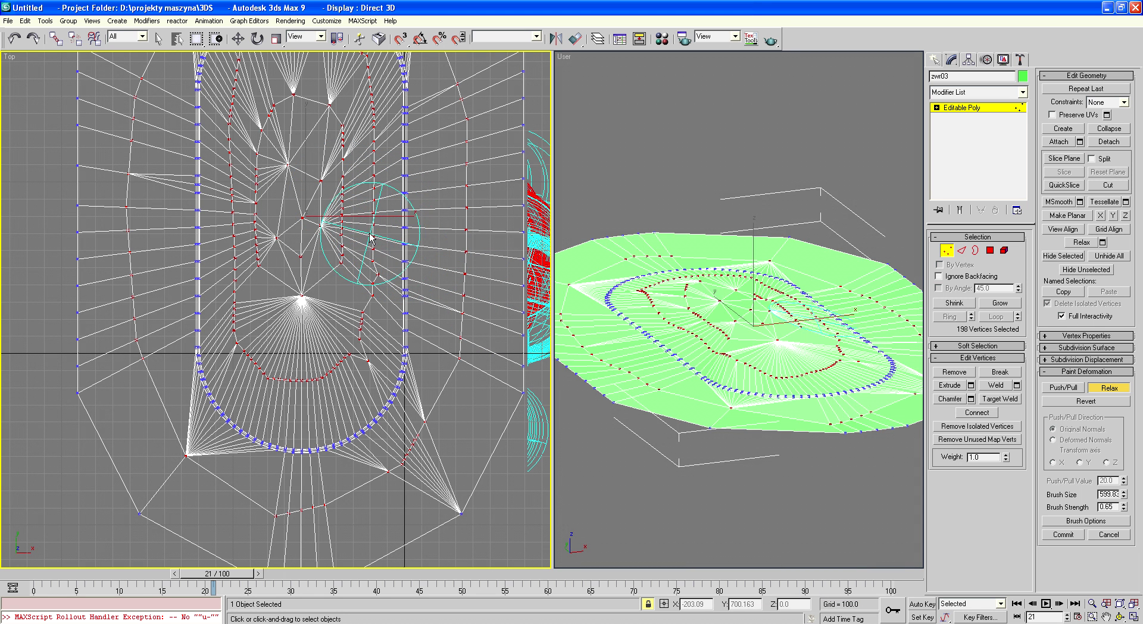
mouse_move(370, 238)
left_mouse_down()
mouse_move(308, 257)
mouse_move(302, 312)
mouse_move(277, 292)
mouse_move(252, 233)
mouse_move(244, 351)
mouse_move(269, 372)
left_mouse_up()
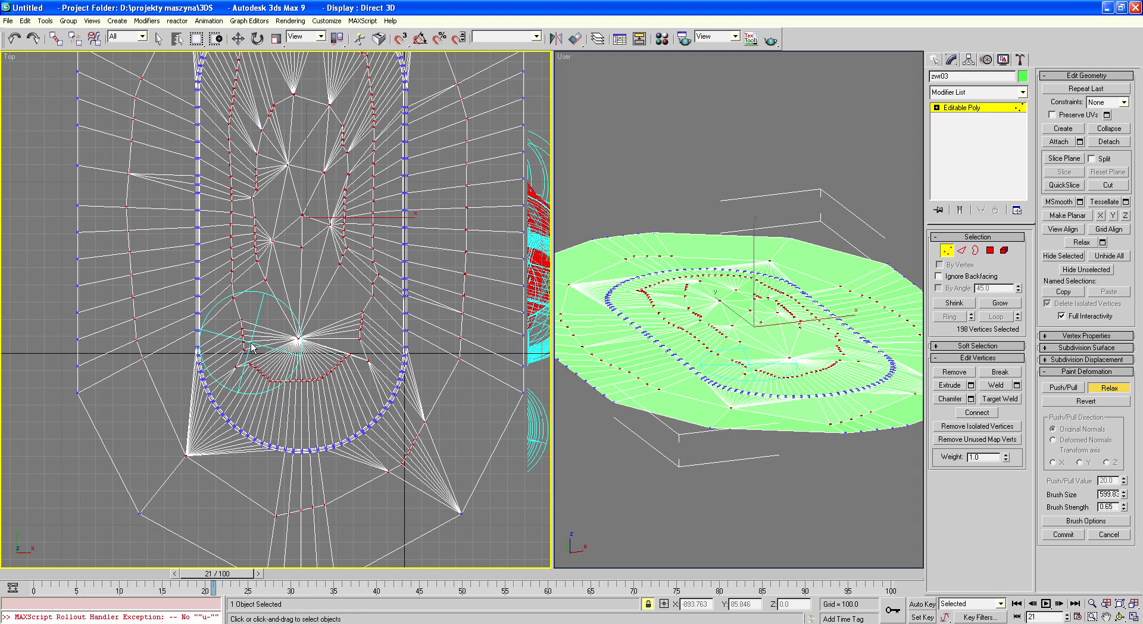
left_click_drag(251, 347, 259, 109)
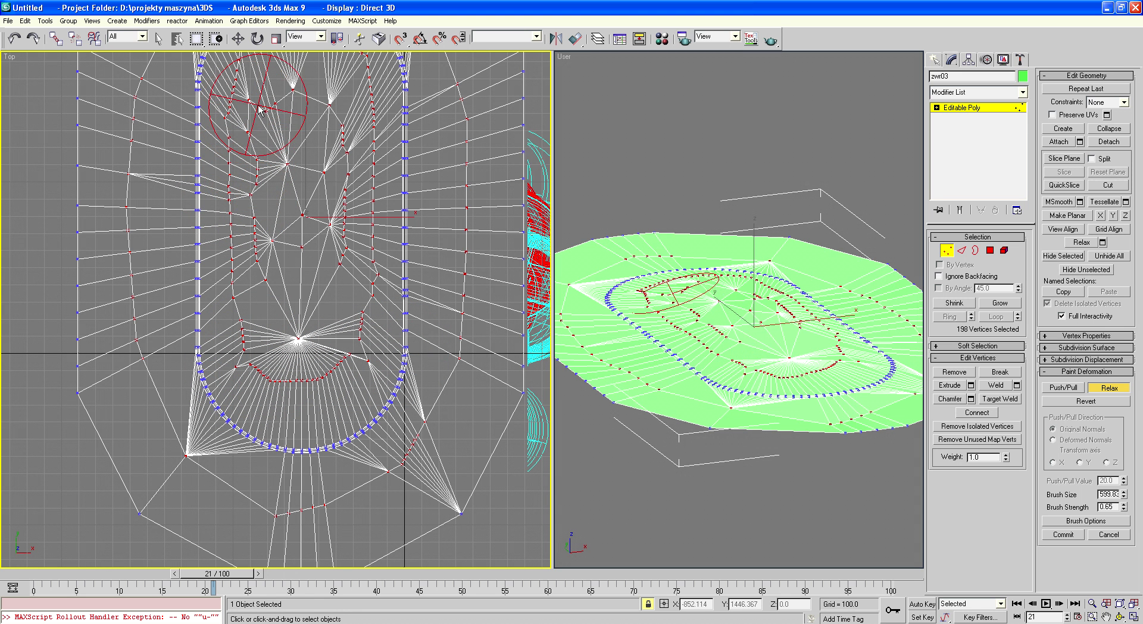
mouse_move(259, 109)
left_mouse_down()
mouse_move(265, 179)
mouse_move(268, 161)
mouse_move(391, 256)
mouse_move(374, 408)
mouse_move(381, 367)
left_mouse_up()
scroll(265, 181, "down", 3)
scroll(266, 184, "up", 3)
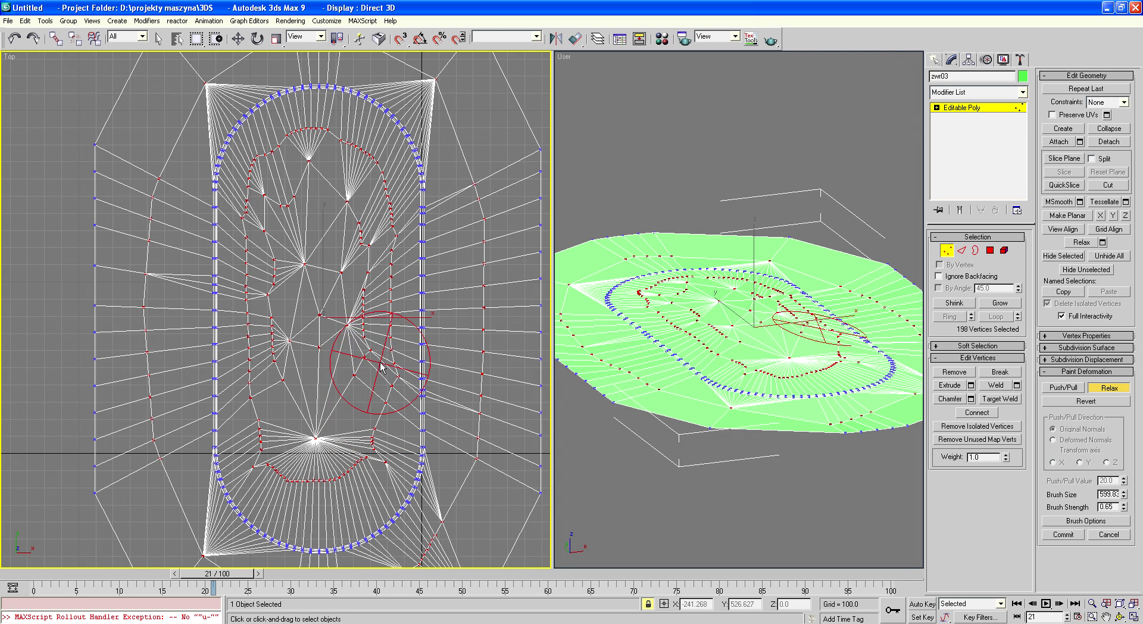
left_click_drag(381, 367, 351, 259)
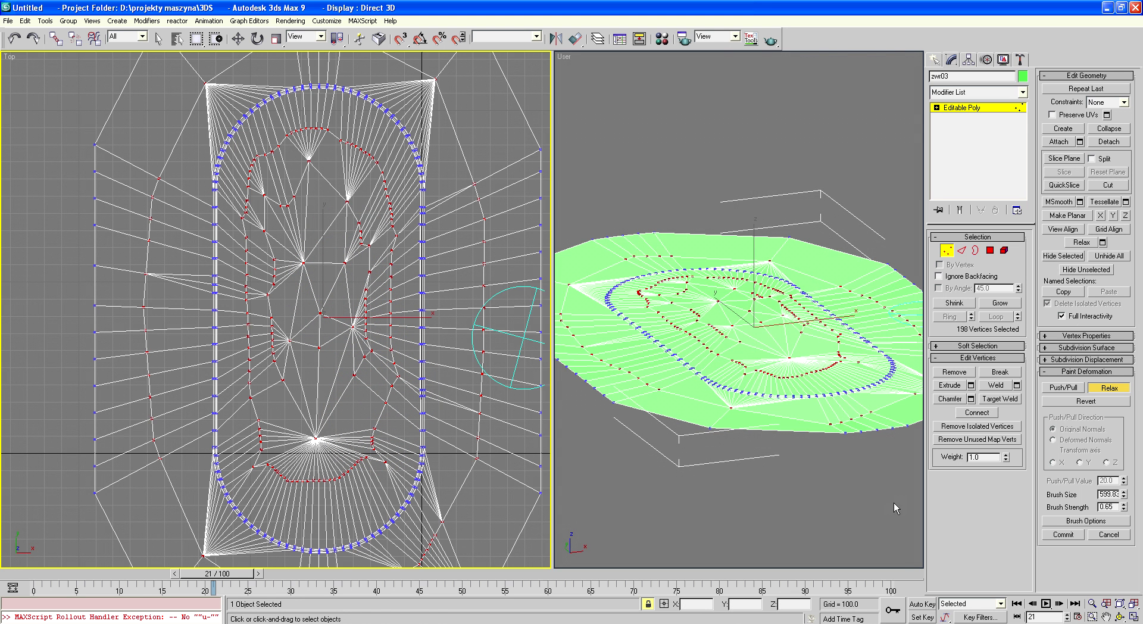
After orbiting to check, relax the mesh's corners and bottom edge, then turn Relax off
left_click(1119, 617)
mouse_move(724, 374)
left_mouse_down()
mouse_move(759, 351)
mouse_move(578, 350)
left_mouse_up()
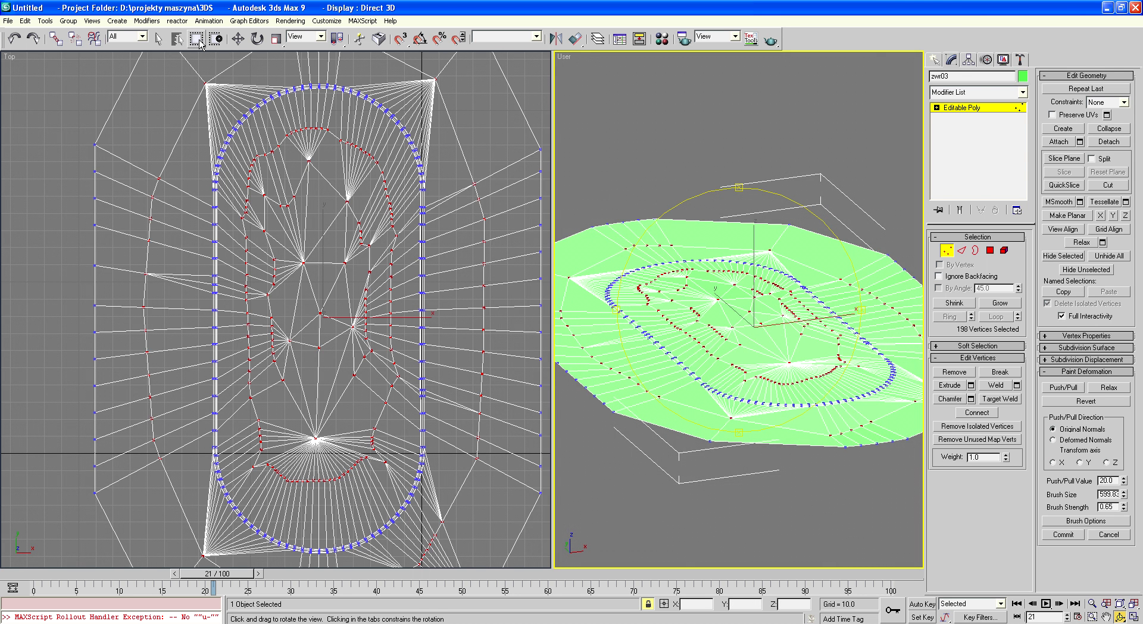
left_click(1114, 387)
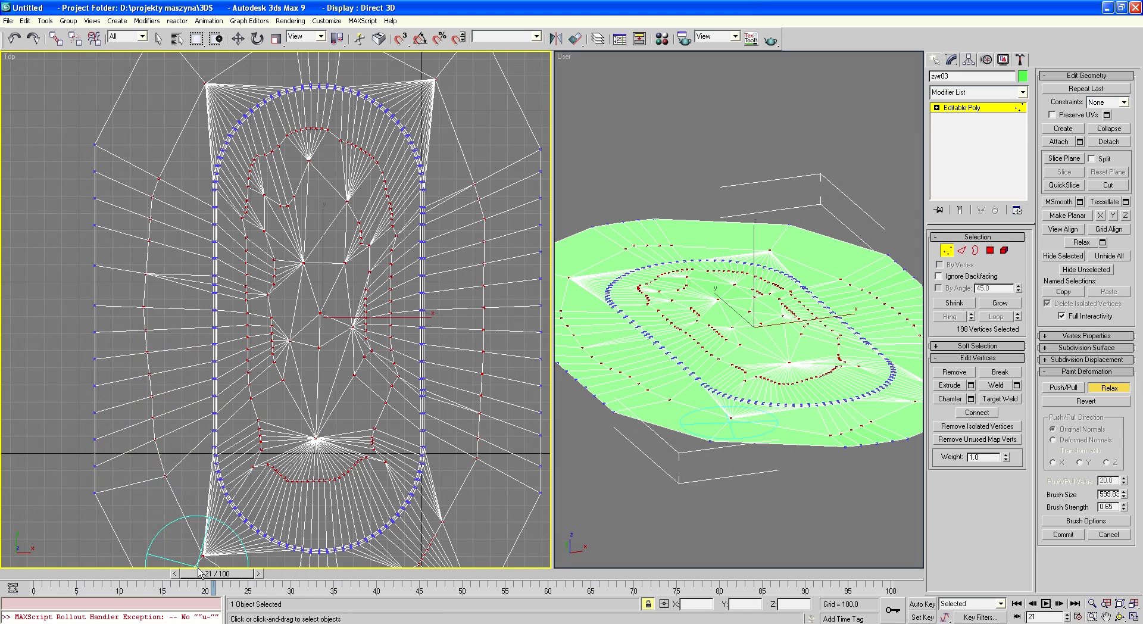
mouse_move(207, 559)
left_mouse_down()
mouse_move(214, 518)
mouse_move(156, 256)
mouse_move(156, 155)
mouse_move(193, 103)
mouse_move(312, 72)
left_mouse_up()
left_click_drag(385, 48, 441, 94)
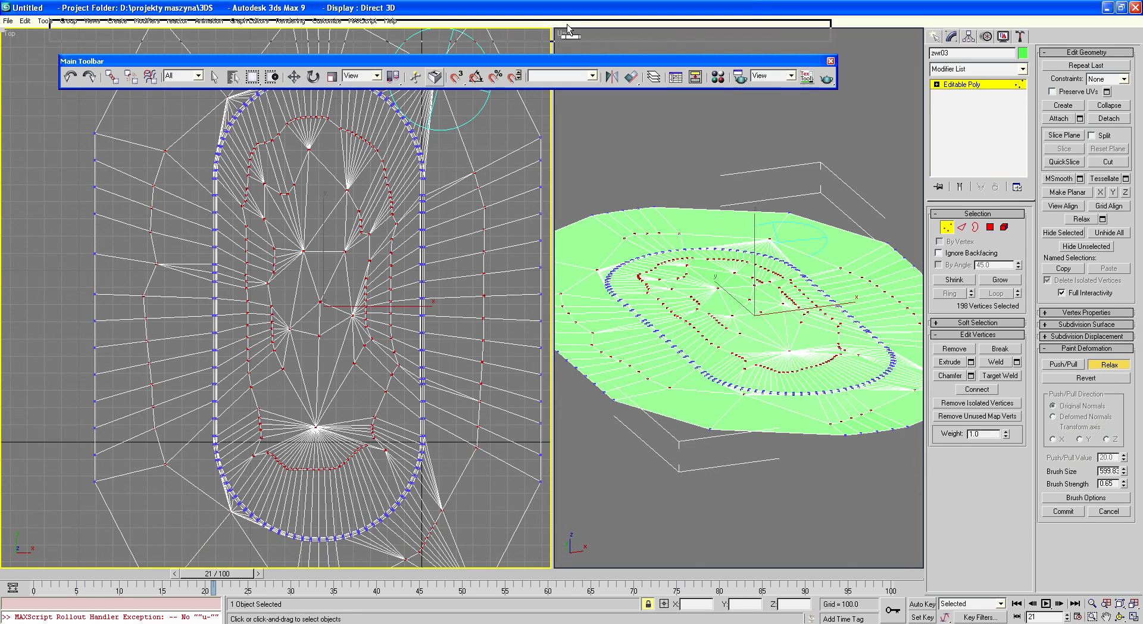
double_click(570, 61)
mouse_move(375, 125)
left_mouse_down()
mouse_move(485, 315)
mouse_move(442, 543)
left_mouse_up()
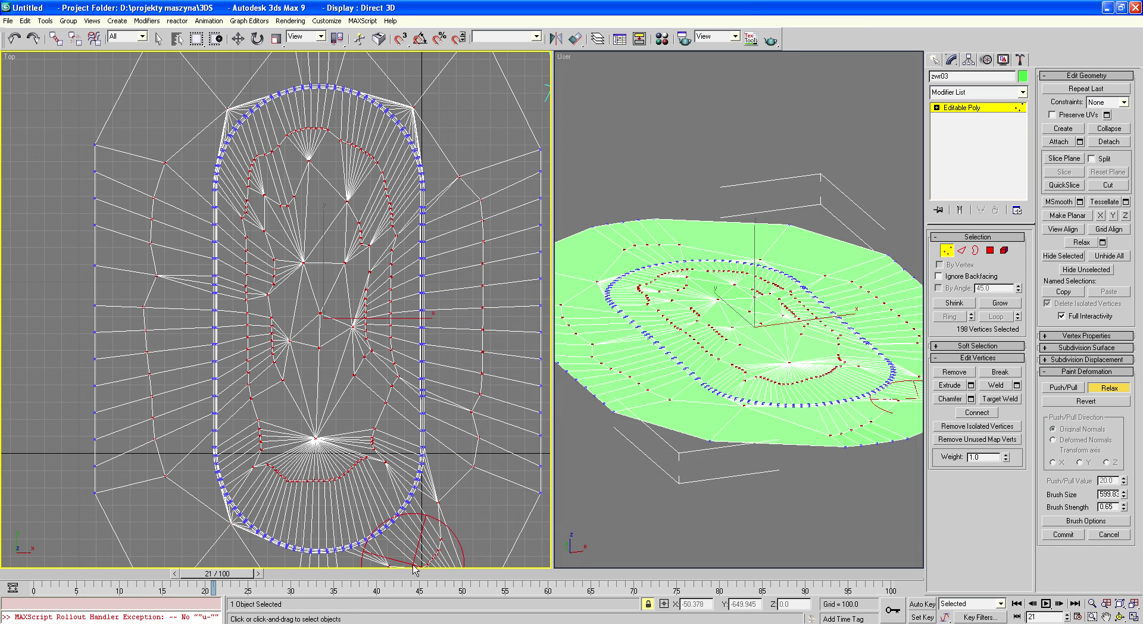
left_click_drag(442, 543, 460, 466)
scroll(460, 465, "down", 3)
scroll(459, 466, "up", 2)
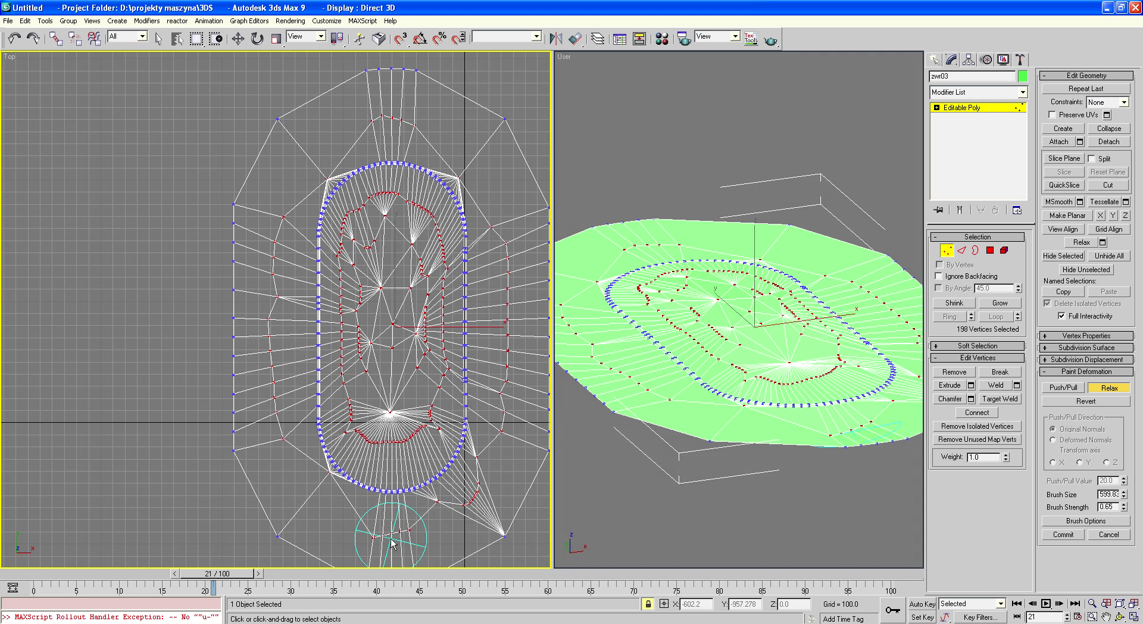
left_click_drag(427, 506, 488, 482)
scroll(352, 476, "up", 2)
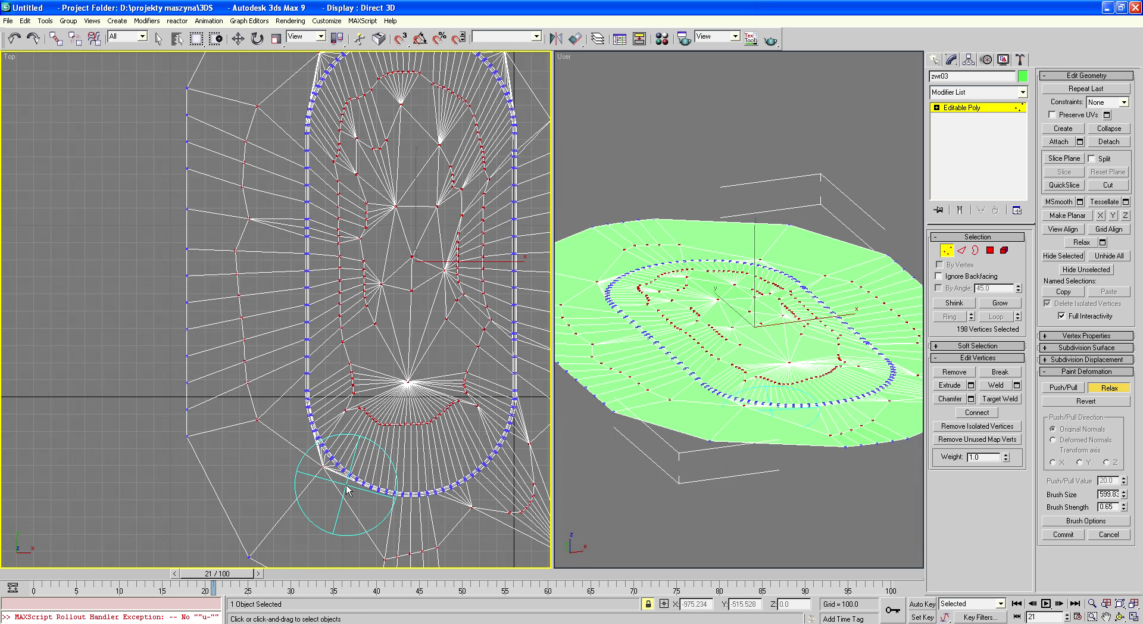
left_click(1109, 387)
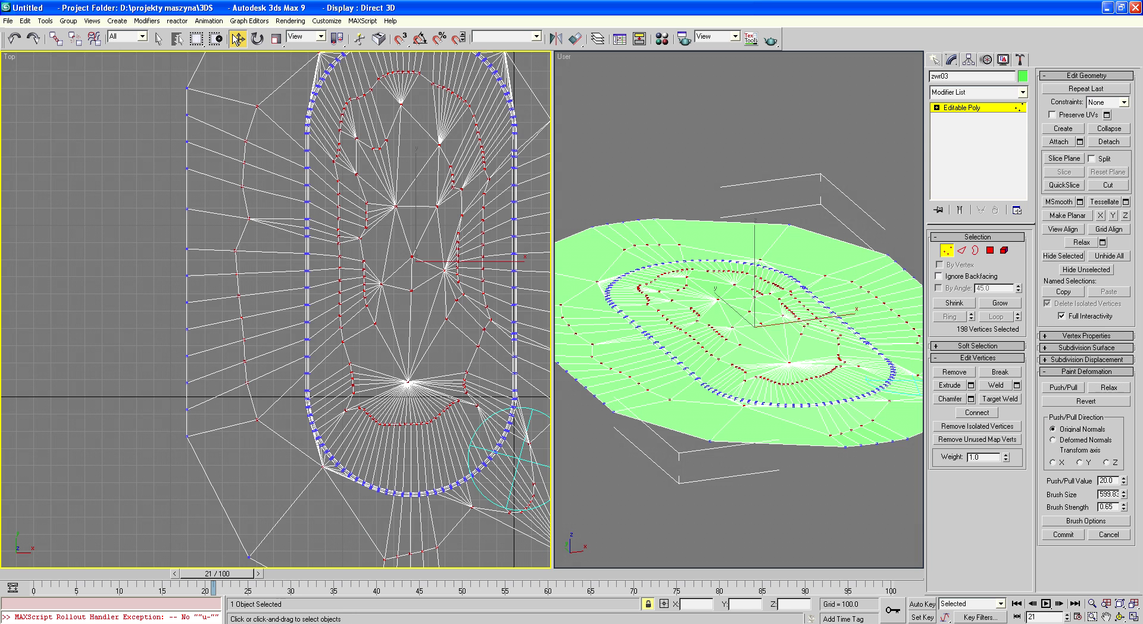
Reposition stray vertices 1315 and 1385 near the loop's lower-left edge
left_click(238, 39)
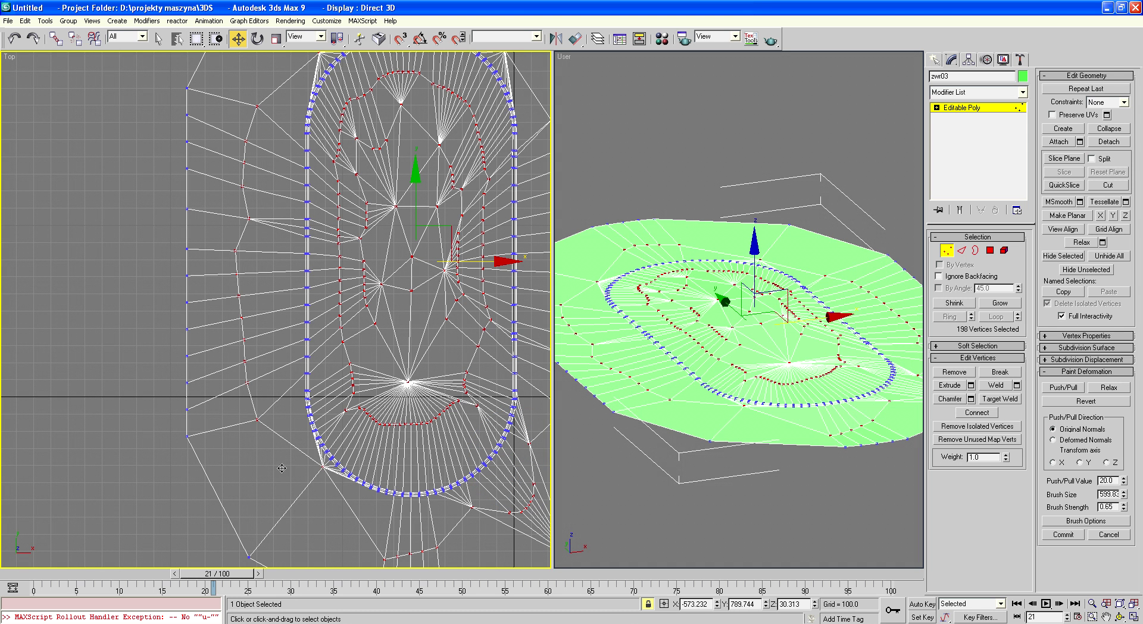
left_click(322, 469)
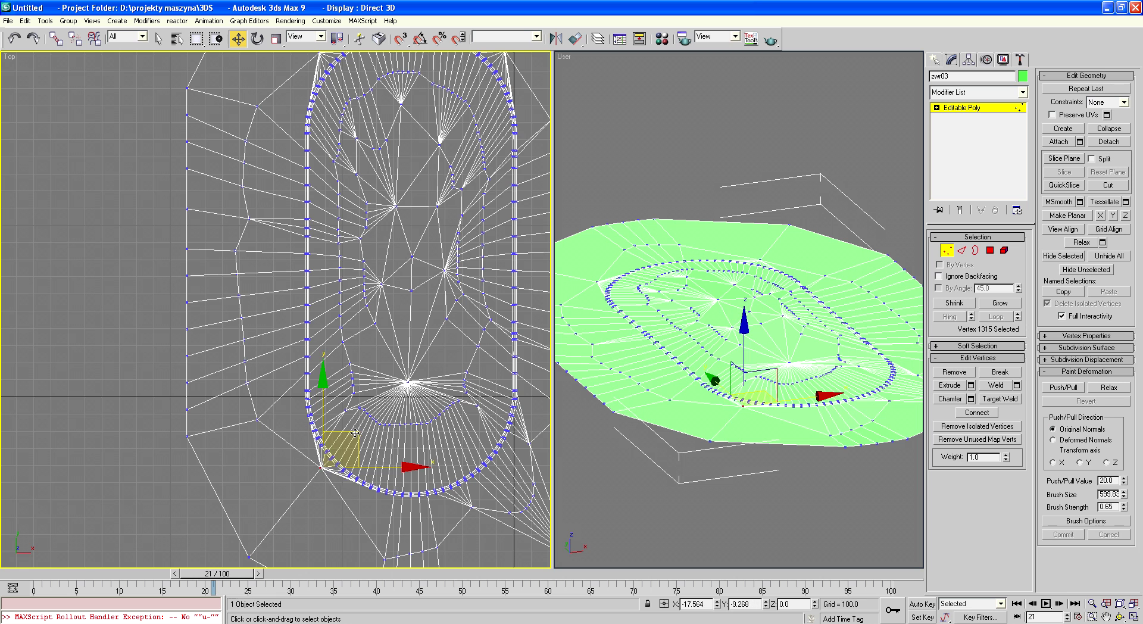
left_click_drag(316, 436, 284, 463)
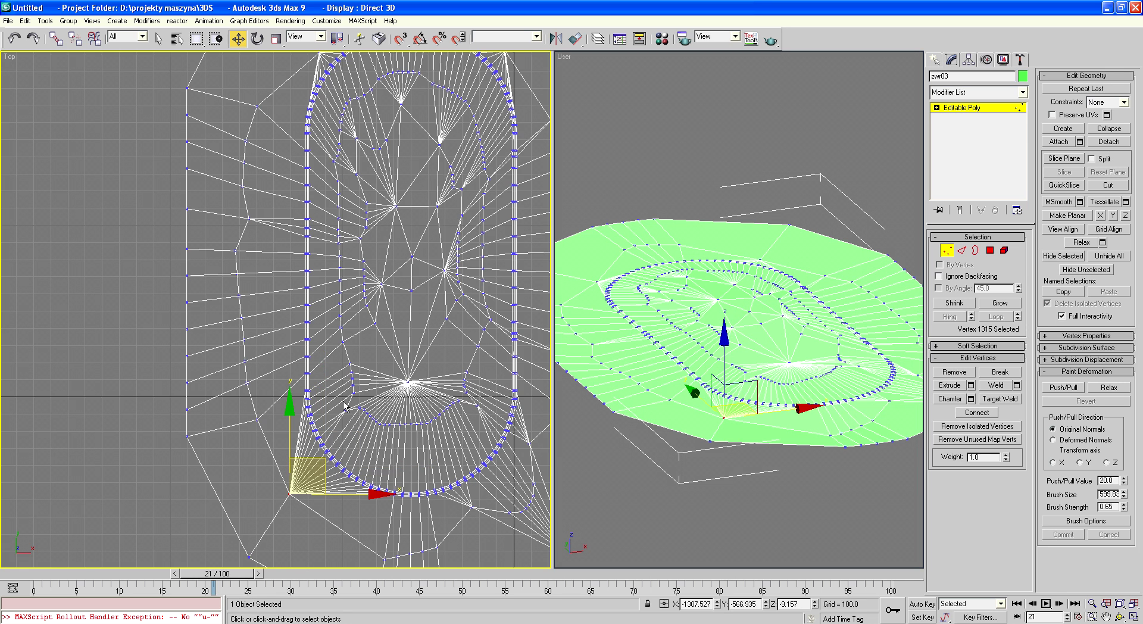
scroll(343, 406, "up", 5)
scroll(358, 381, "up", 3)
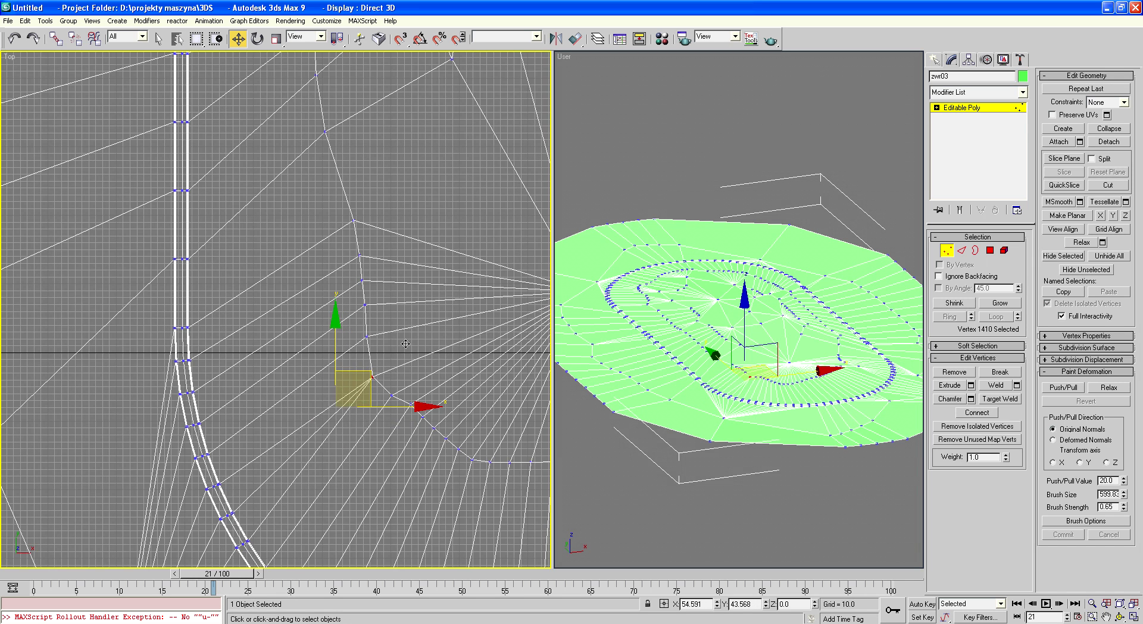
scroll(405, 343, "down", 5)
scroll(449, 364, "up", 3)
scroll(358, 423, "up", 2)
left_click(356, 458)
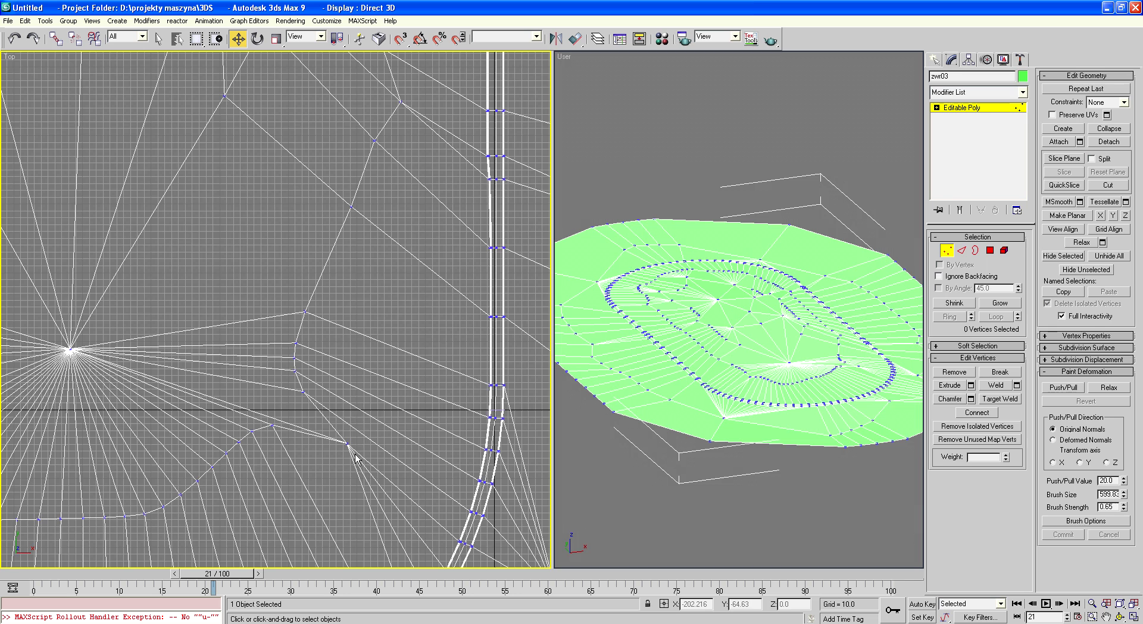
mouse_move(356, 458)
left_mouse_down()
mouse_move(335, 421)
mouse_move(334, 384)
left_mouse_up()
scroll(331, 422, "down", 3)
scroll(330, 422, "down", 2)
scroll(331, 422, "down", 3)
scroll(339, 417, "up", 3)
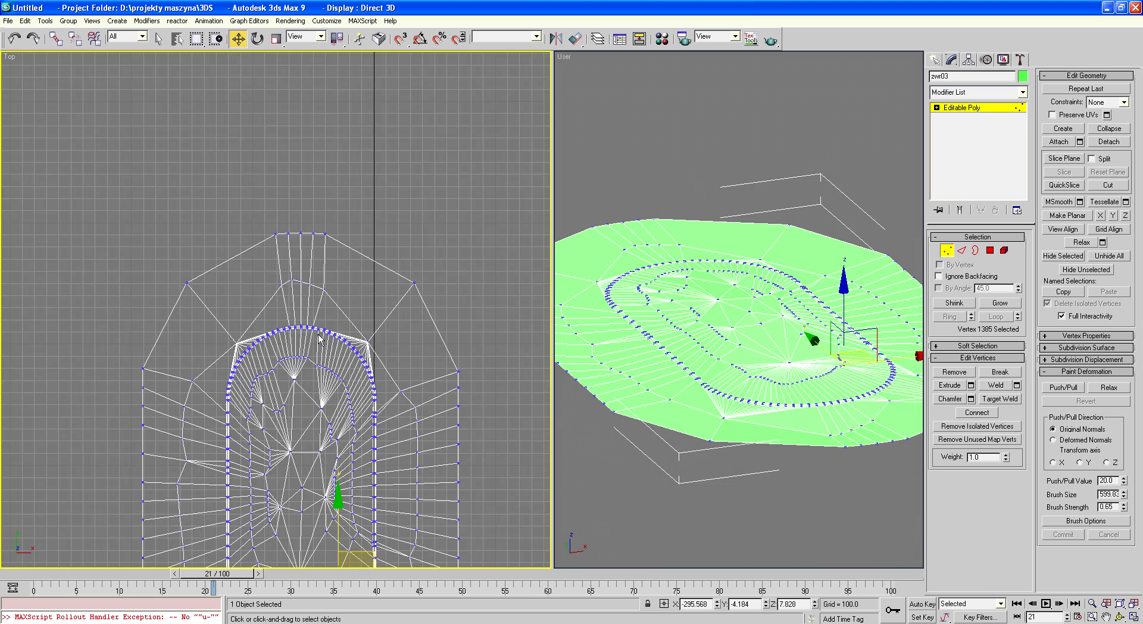
scroll(343, 415, "up", 2)
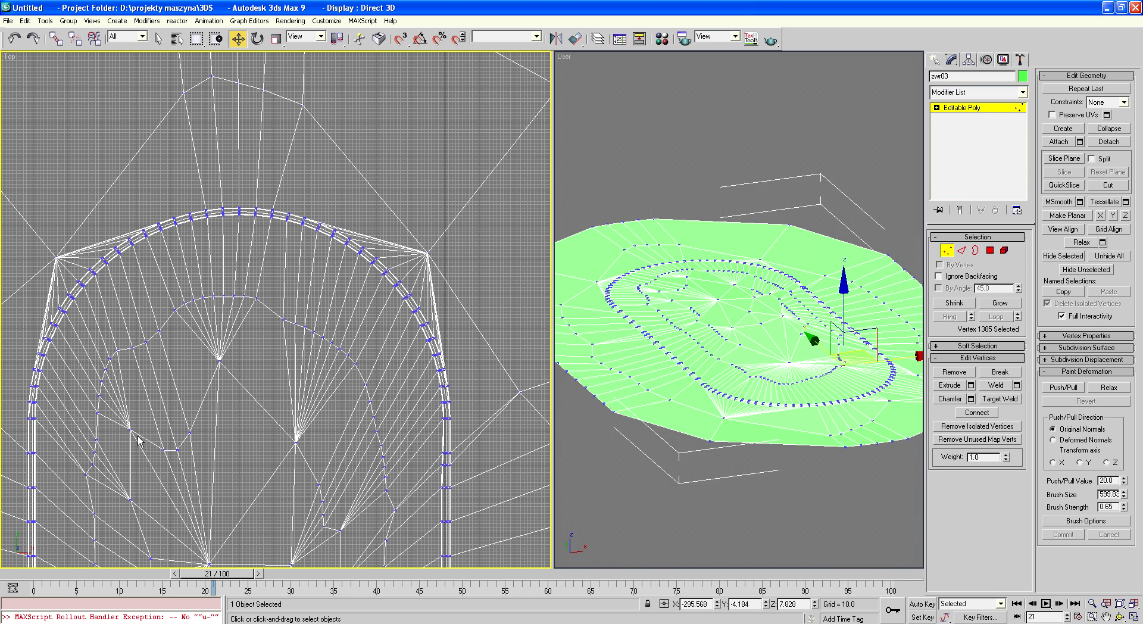
scroll(139, 439, "down", 3)
scroll(146, 435, "down", 3)
scroll(178, 452, "down", 2)
scroll(200, 473, "up", 5)
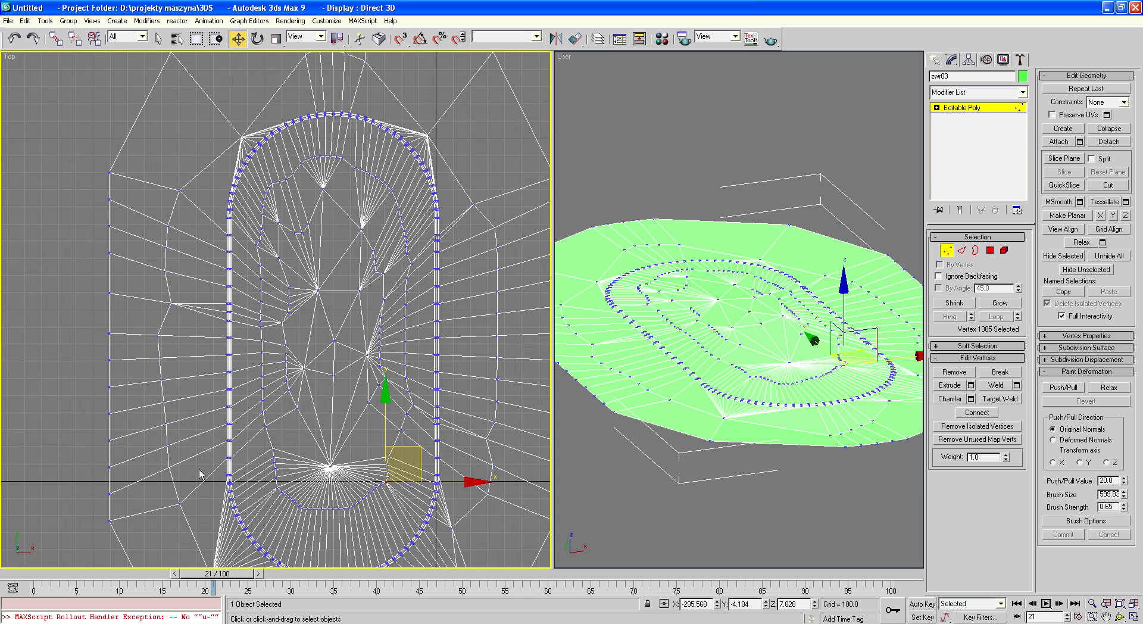
Select all 1482 vertices and arm Relax painting on the Z axis
key("ctrl+a")
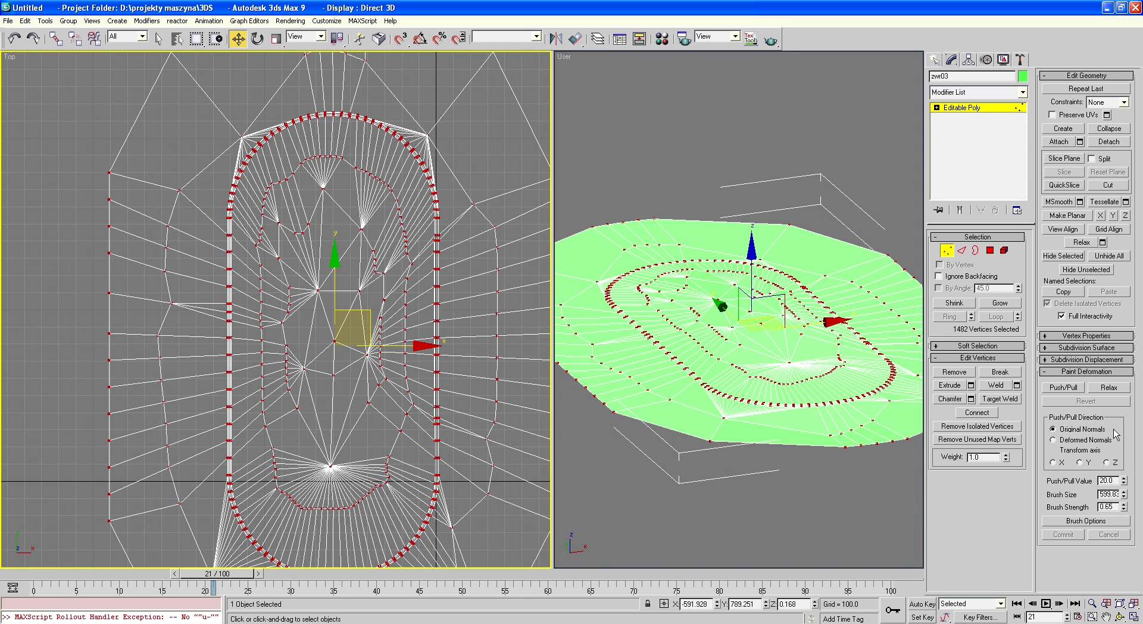
left_click(1108, 387)
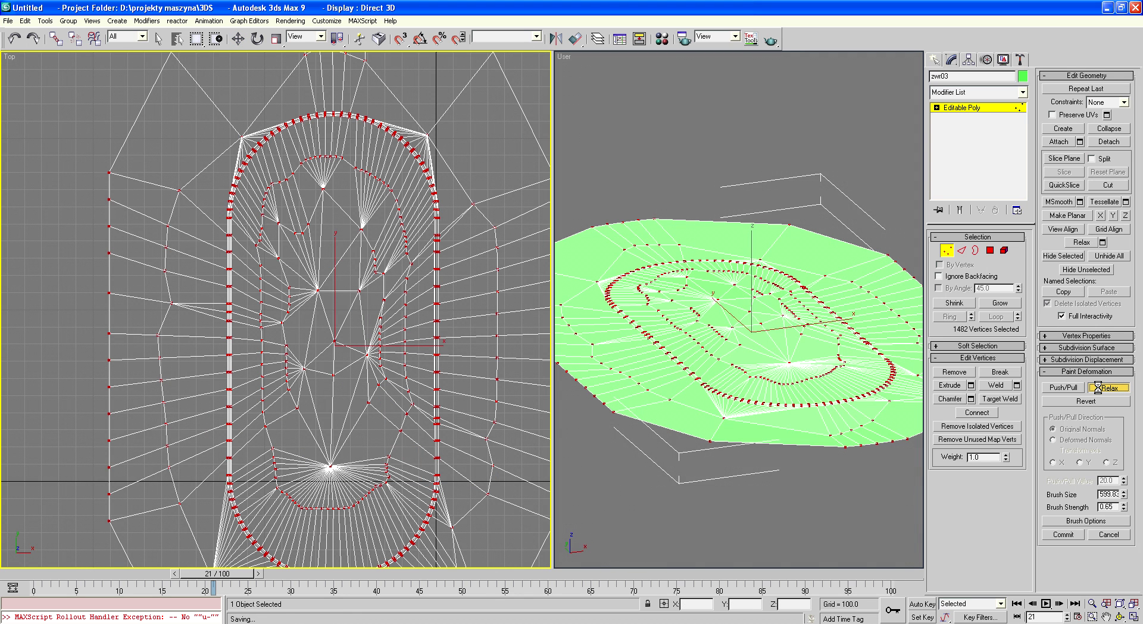
left_click(1071, 388)
left_click(1106, 462)
left_click(1106, 388)
Shrink the relax brush to about 228, smooth the inner loop's lower edge, and orbit to check
left_click_drag(1124, 496, 1128, 529)
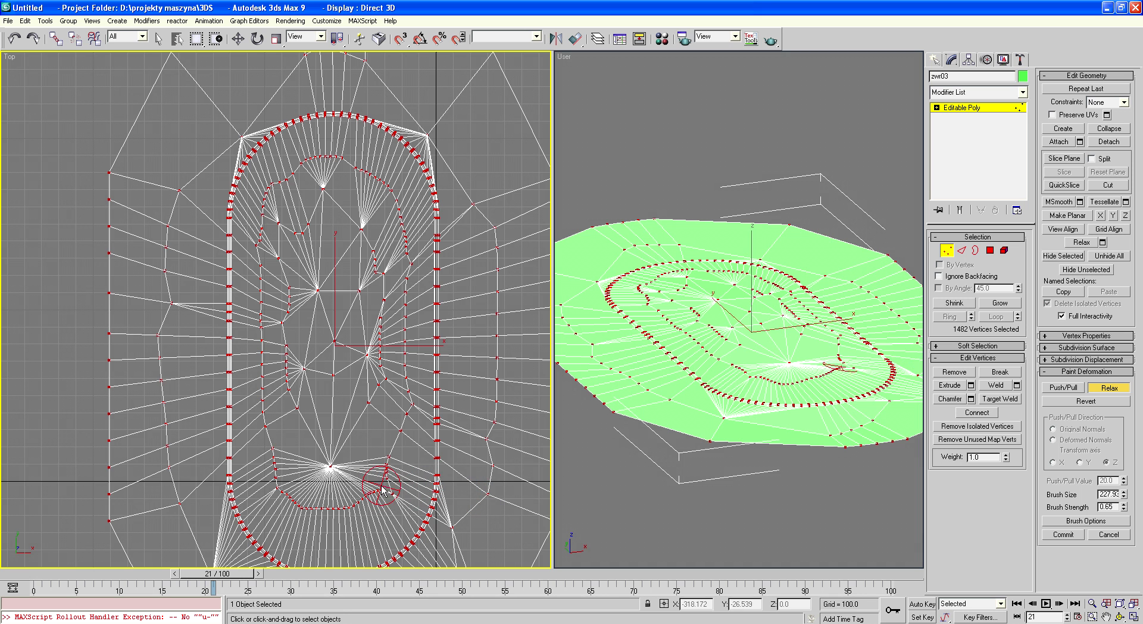
left_click_drag(390, 494, 472, 468)
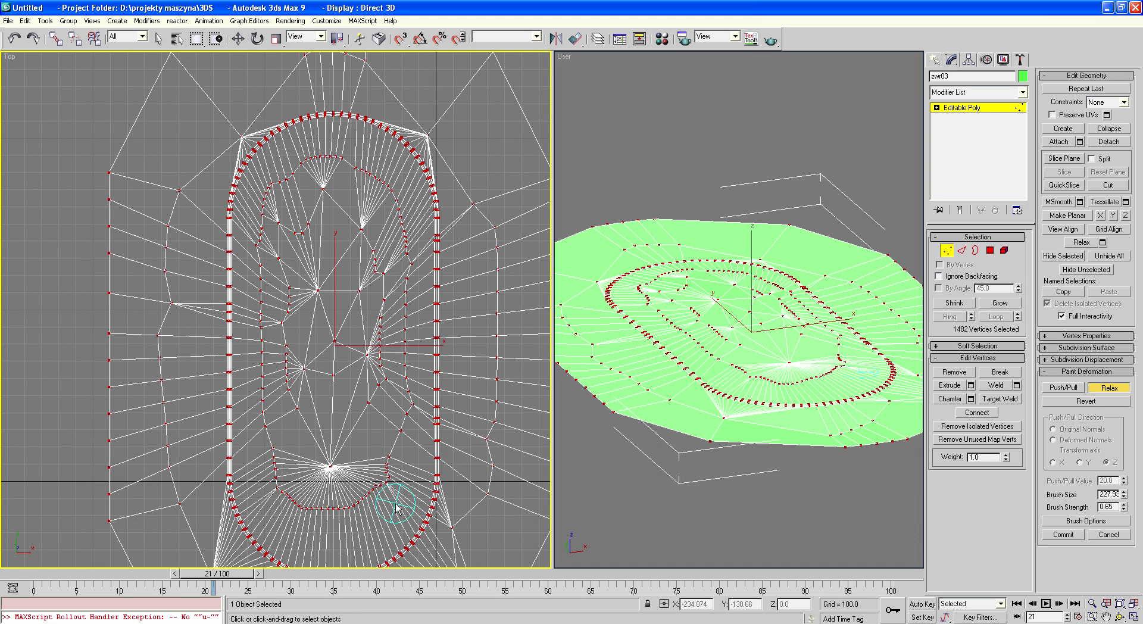
left_click(1120, 617)
mouse_move(772, 405)
left_mouse_down()
mouse_move(816, 344)
mouse_move(740, 360)
mouse_move(712, 393)
mouse_move(774, 387)
mouse_move(760, 331)
mouse_move(738, 357)
mouse_move(718, 357)
left_mouse_up()
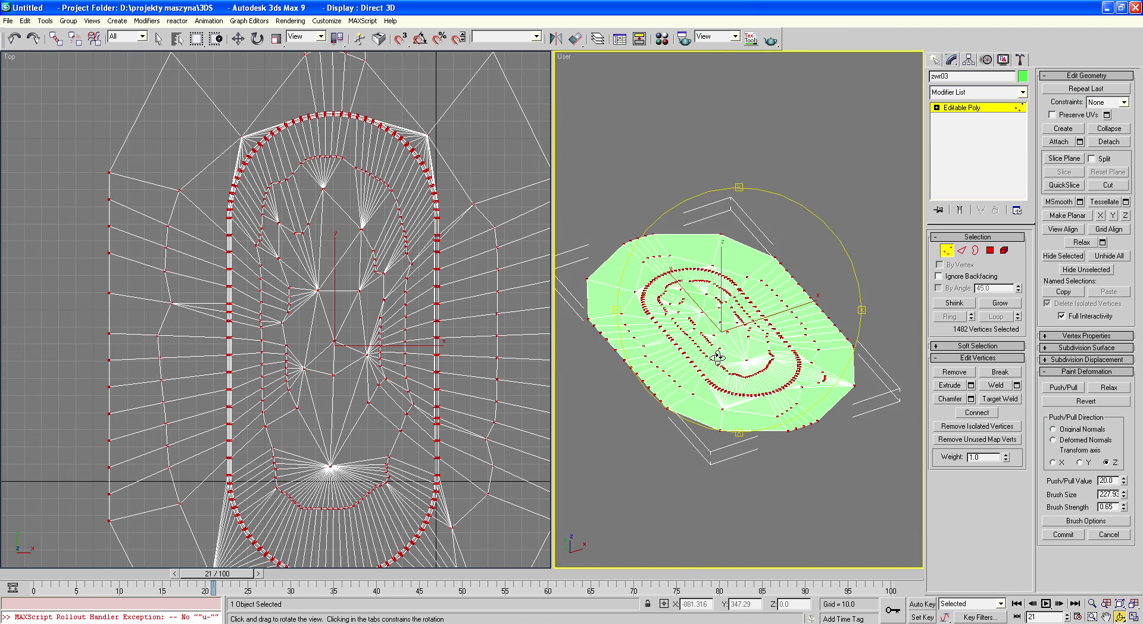
Maximize the viewport, switch it to Top, and leave vertex sub-object level
left_click(1134, 617)
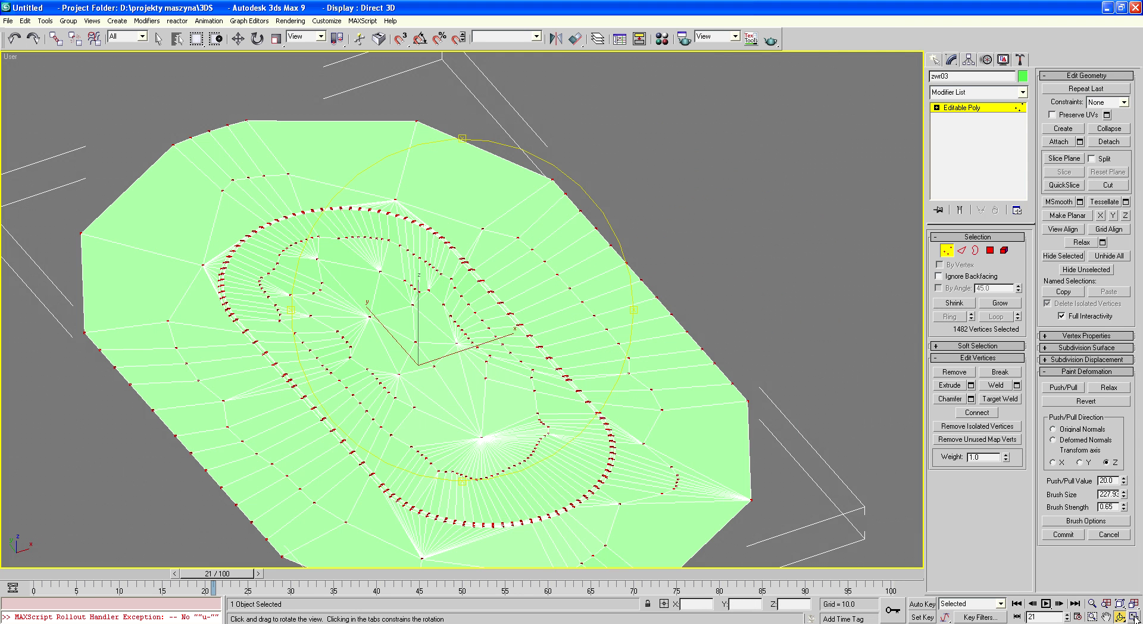
left_click(1106, 617)
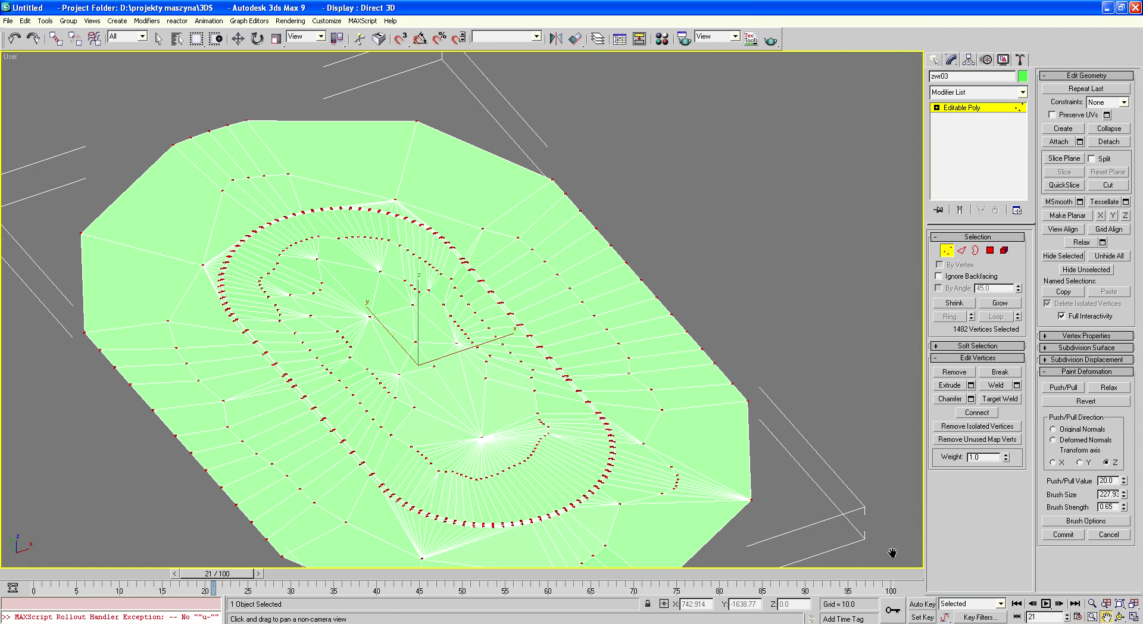
key("t")
scroll(545, 343, "up", 5)
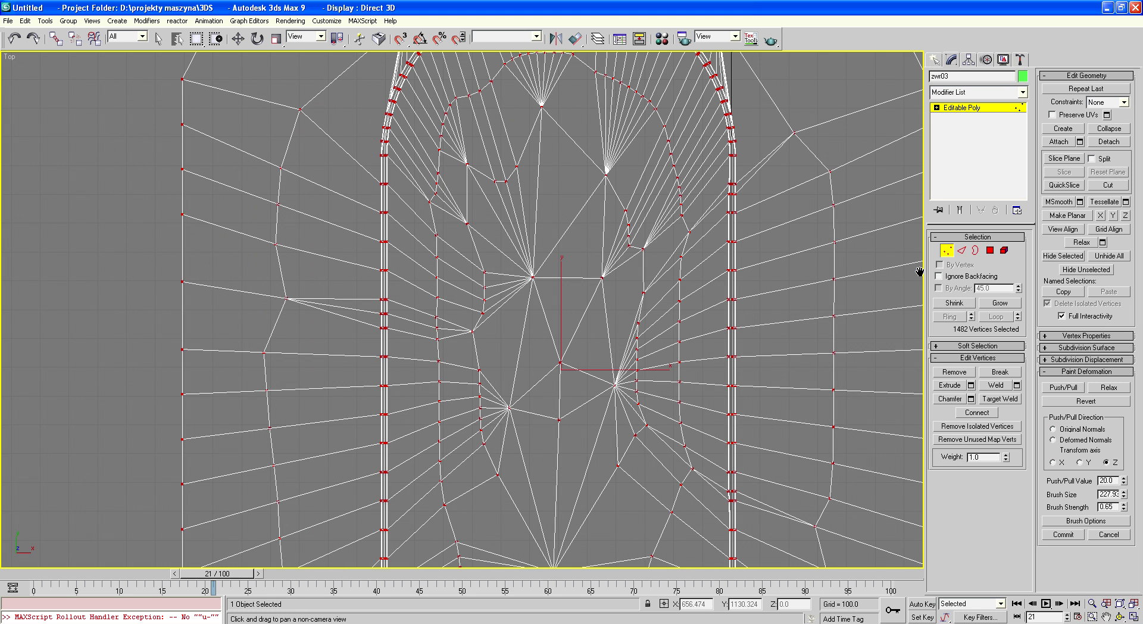
right_click(552, 235)
key("1")
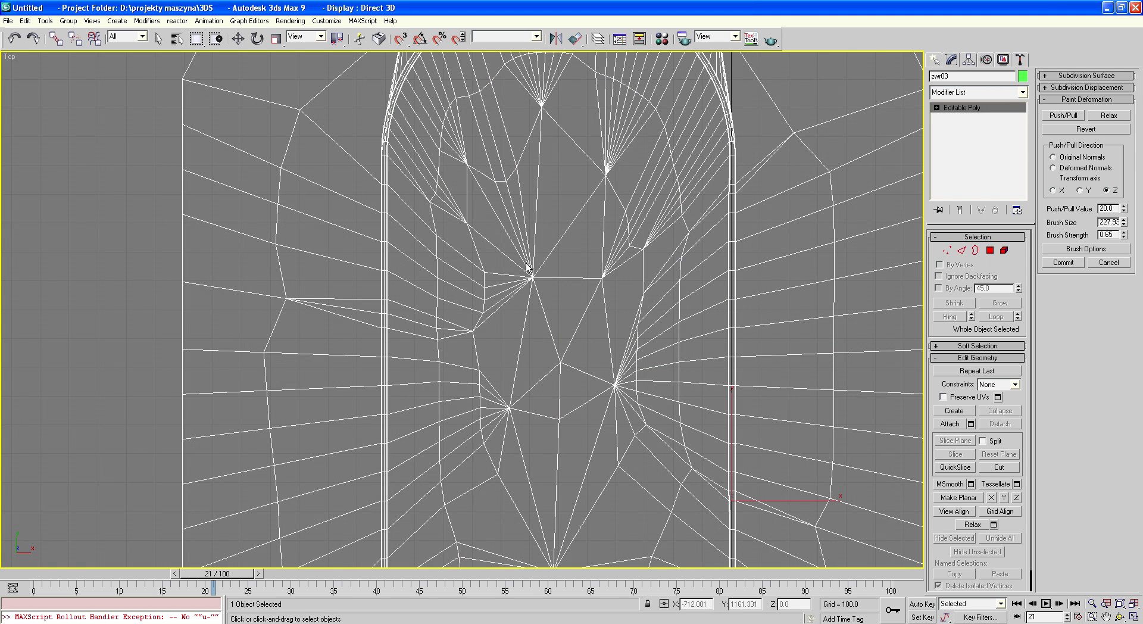
scroll(528, 276, "down", 5)
scroll(515, 301, "down", 2)
scroll(516, 301, "down", 2)
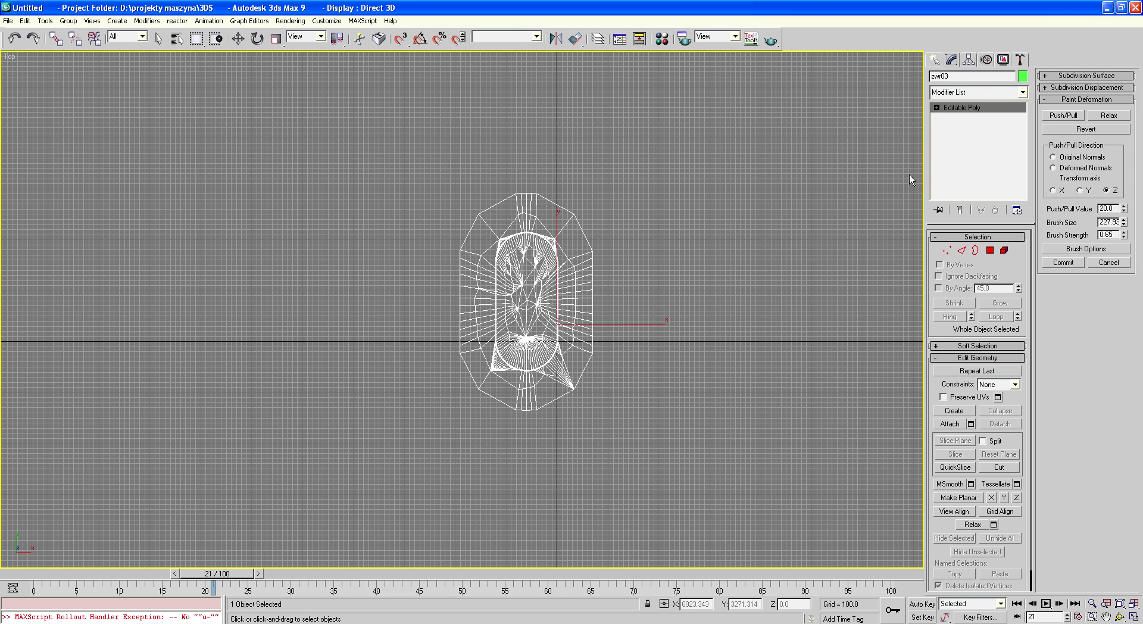
Return the timeline to frame 0 and bring back the Modify panel's Editable Poly settings
left_click(940, 59)
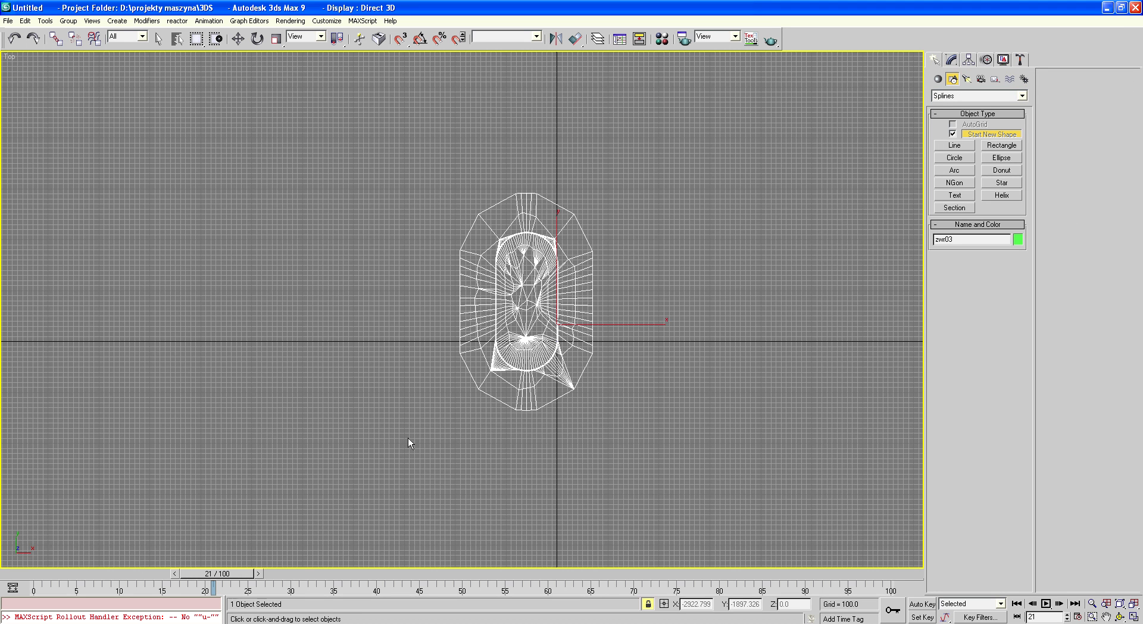
left_click_drag(217, 573, 3, 571)
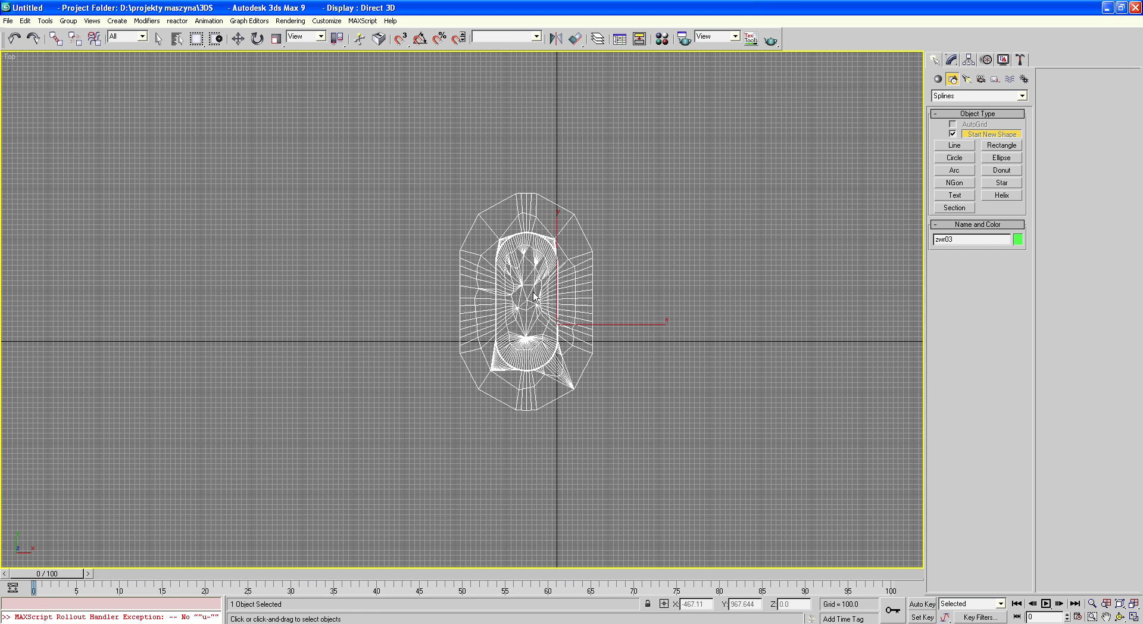
scroll(569, 323, "up", 5)
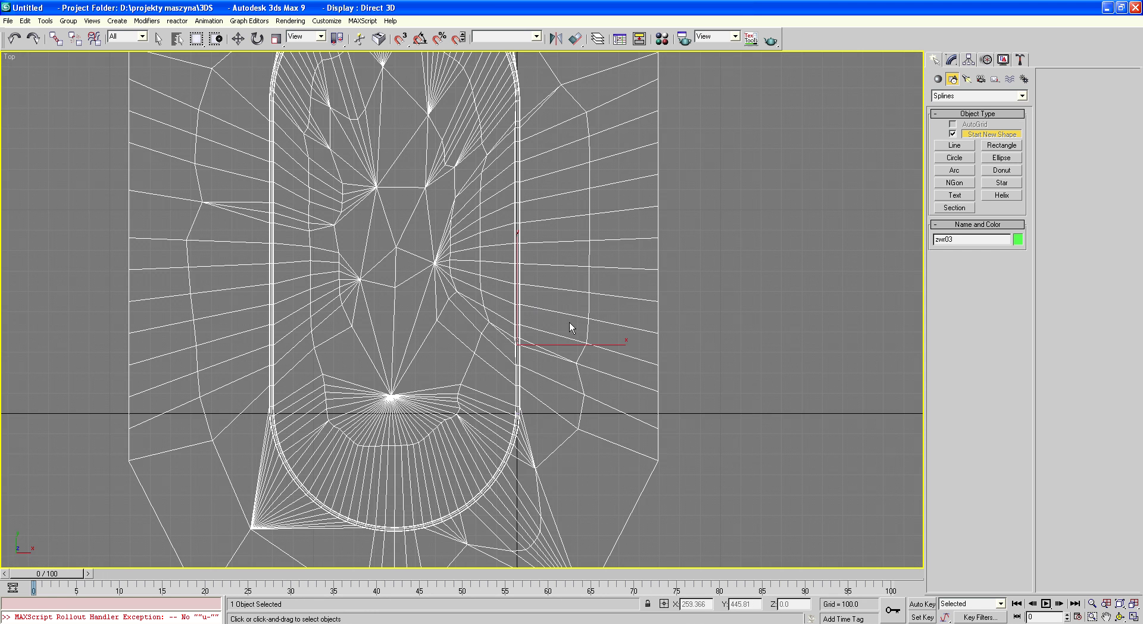
left_click(938, 79)
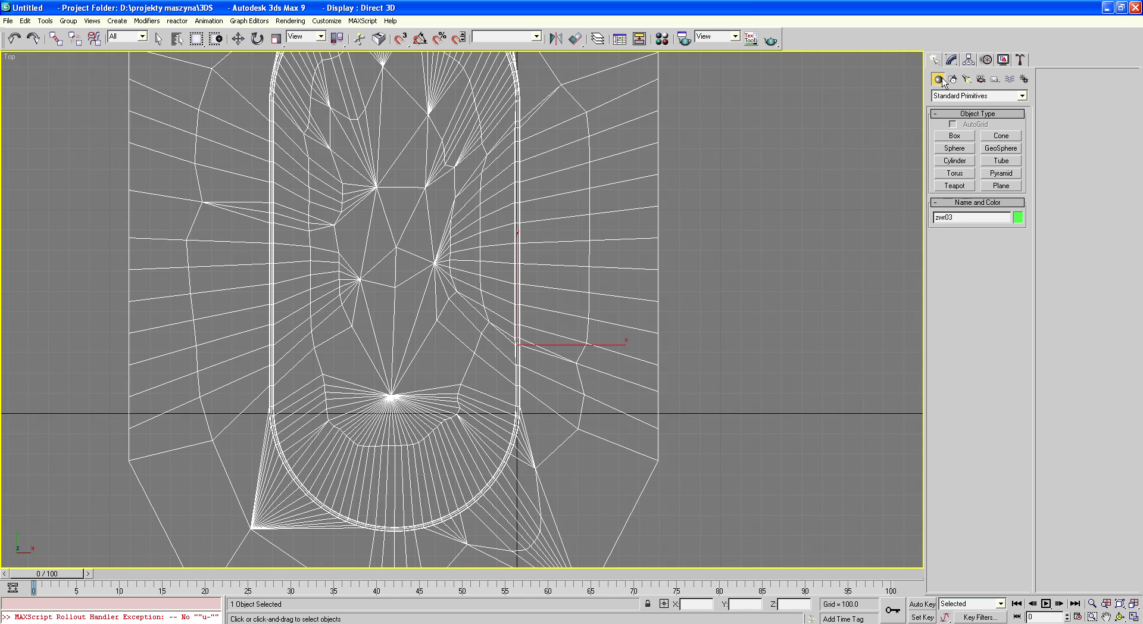
left_click(948, 61)
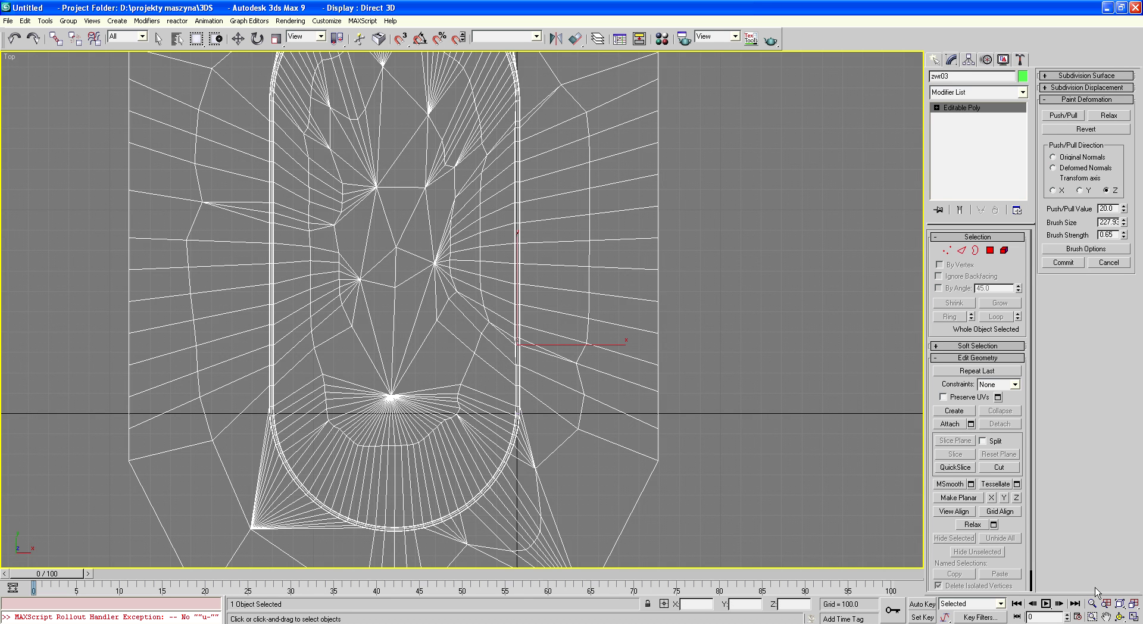
Restore the side-by-side Top and perspective layout with Top active
left_click(1133, 617)
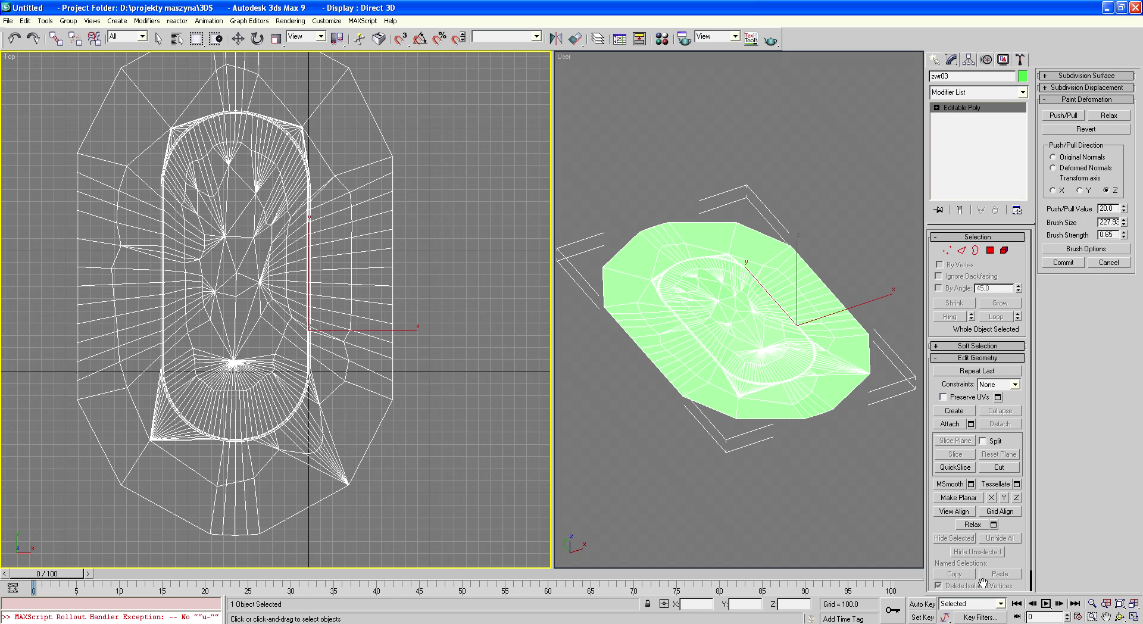
left_click(675, 231)
left_click(1133, 616)
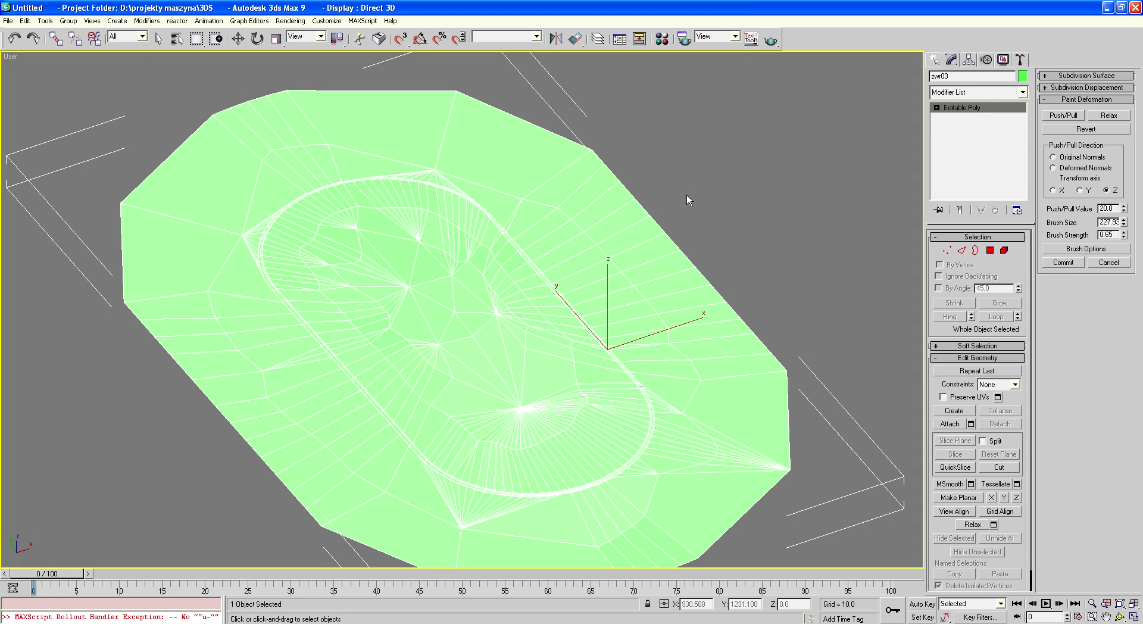
left_click(1133, 616)
left_click(386, 215)
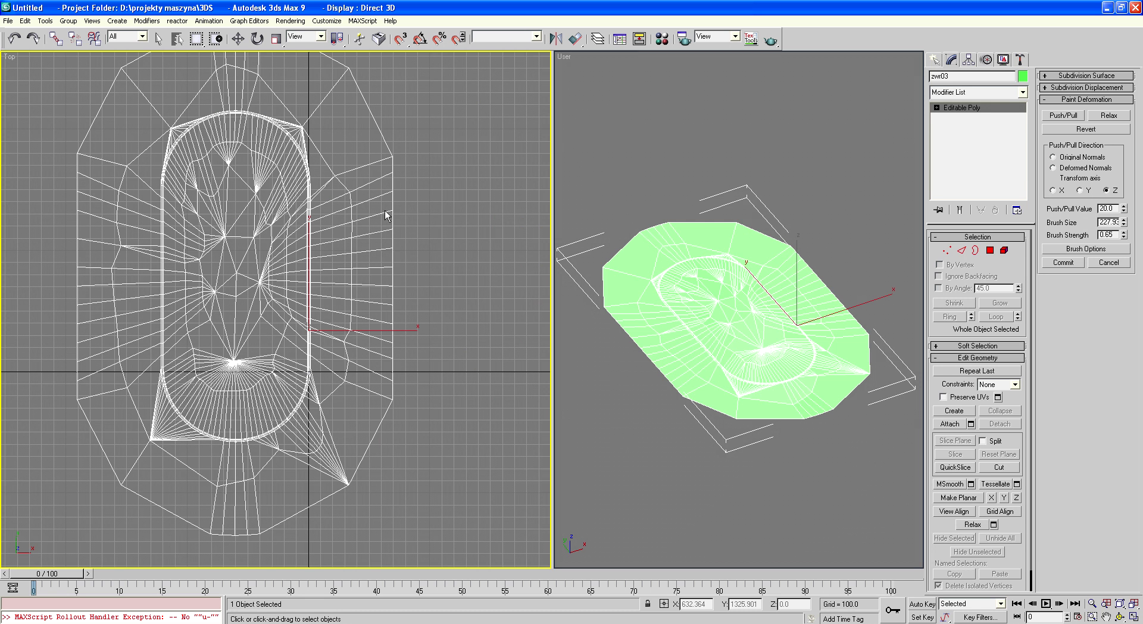
Convert the zw03 terrain to an Editable Mesh via the quad menu, then activate the Perspective view
right_click(227, 184)
left_click(254, 208)
right_click(312, 186)
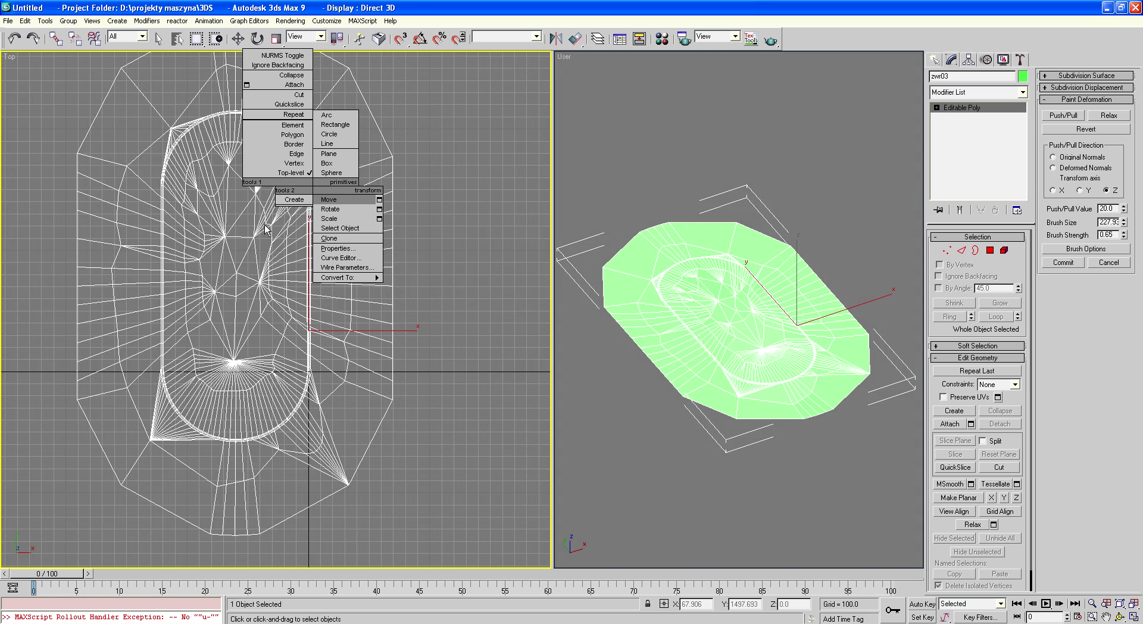
mouse_move(344, 277)
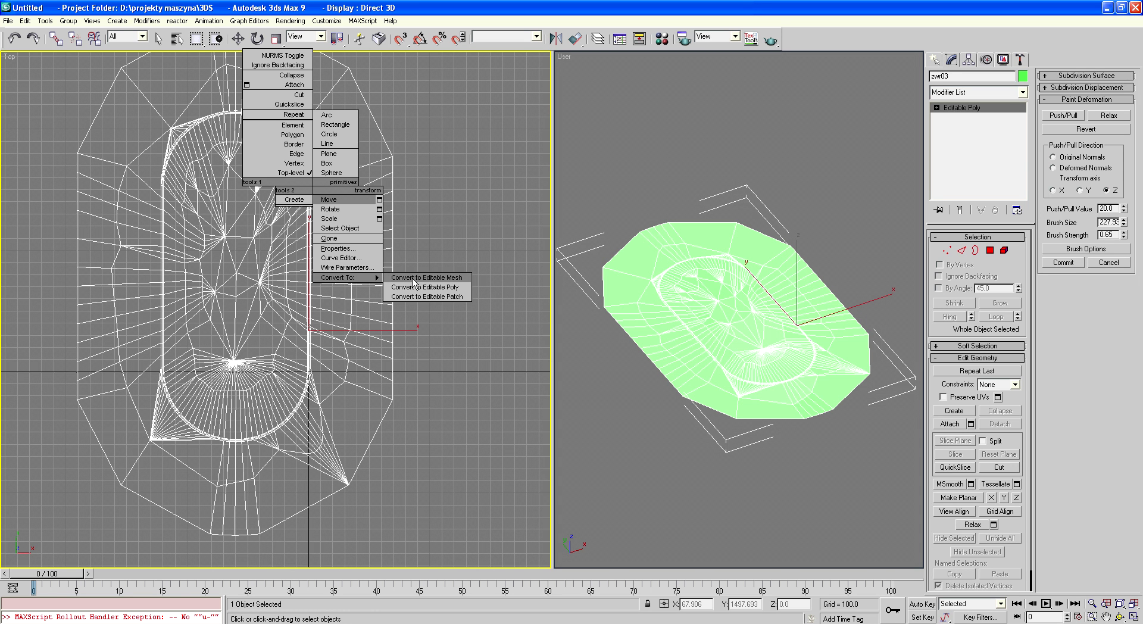
left_click(413, 278)
left_click(778, 313)
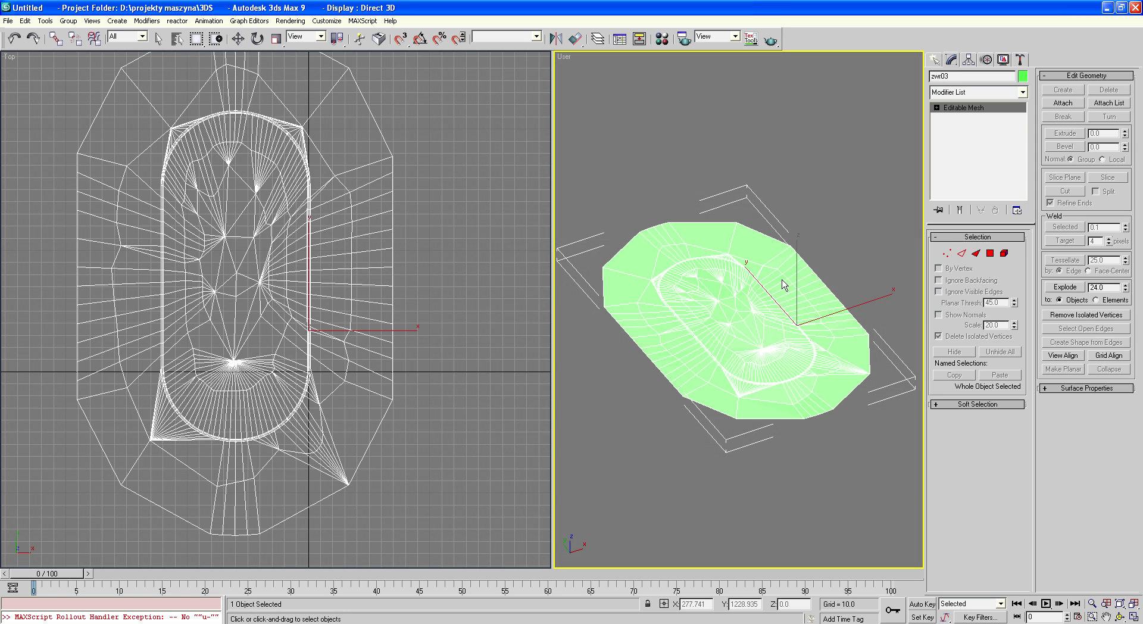
right_click(744, 304)
left_click(810, 275)
Lock Diffuse and Specular on material 01 - Default and load grass.tga as its diffuse bitmap
key("m")
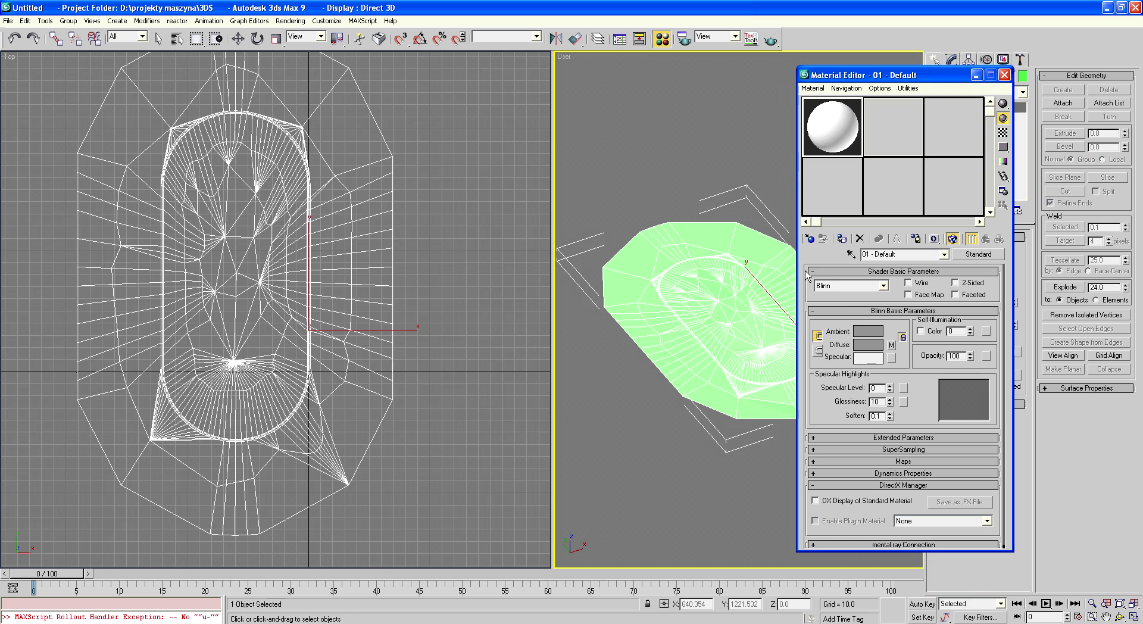
left_click(818, 352)
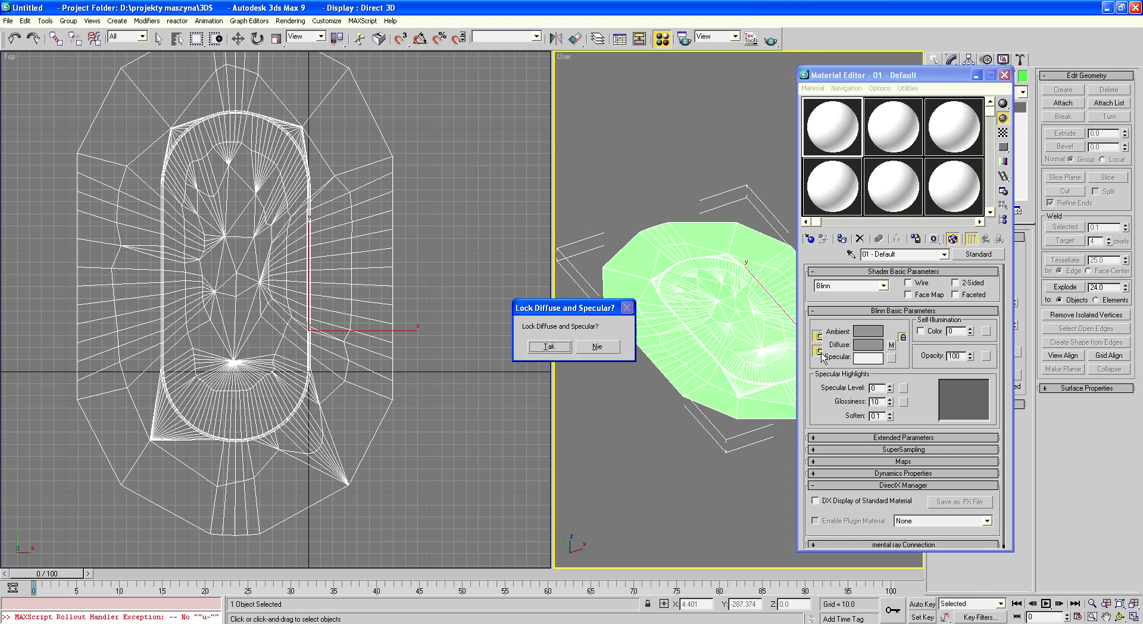
key("Return")
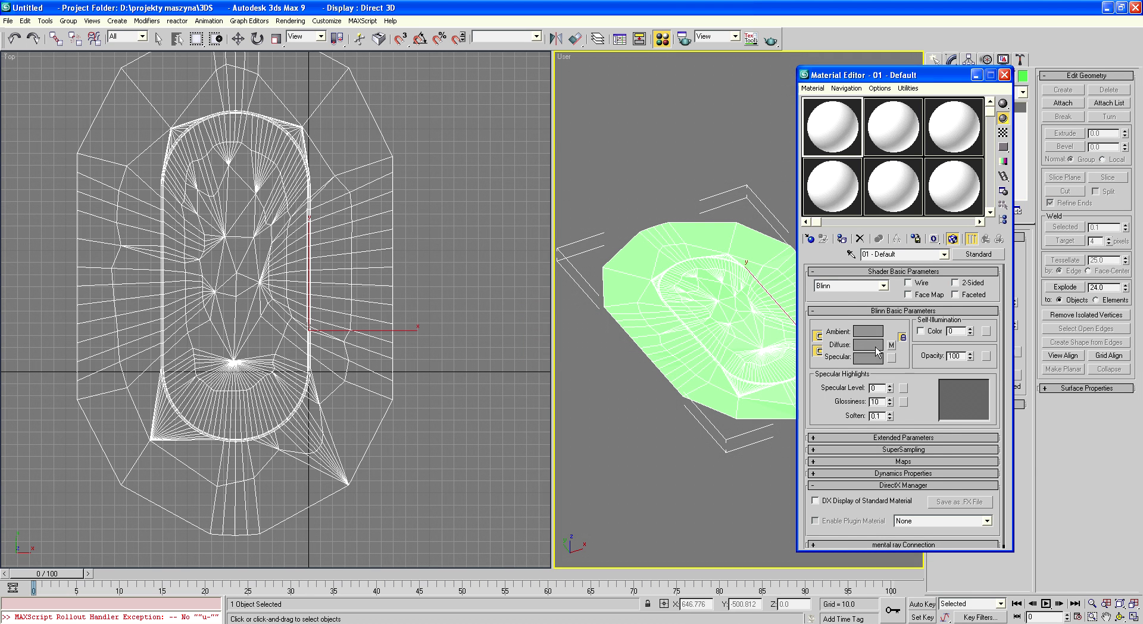
left_click(891, 345)
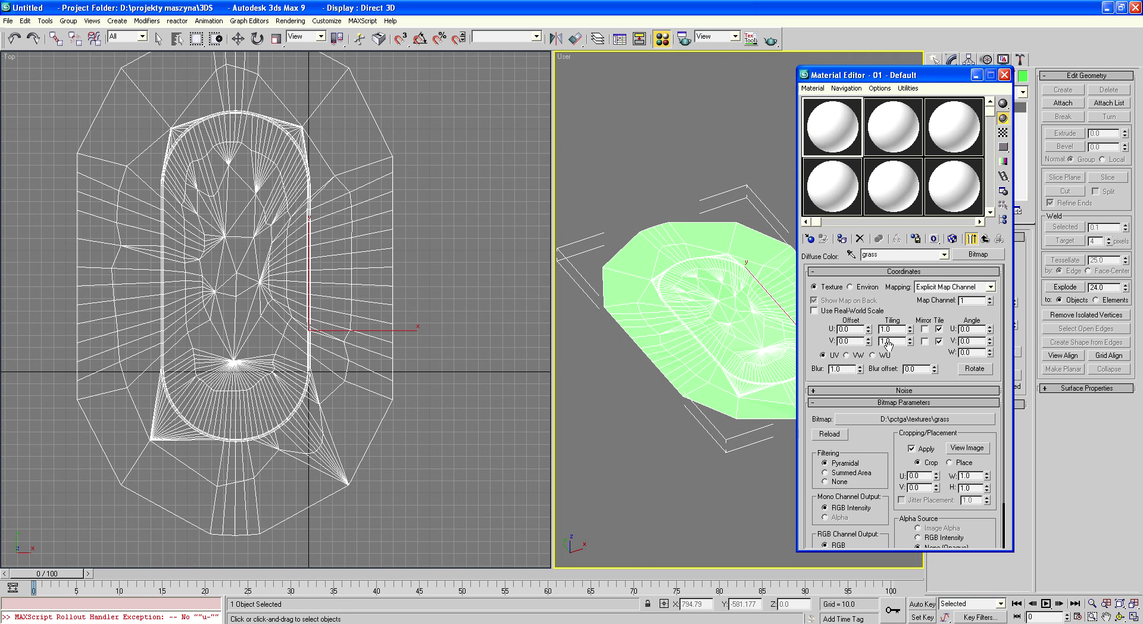
left_click(917, 422)
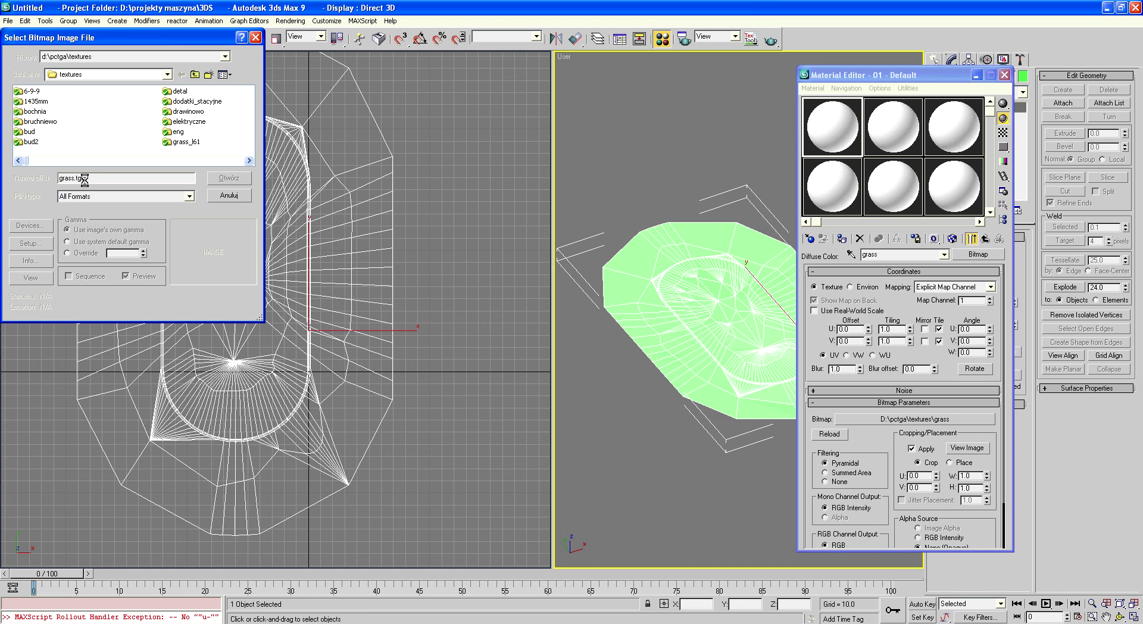
key("Return")
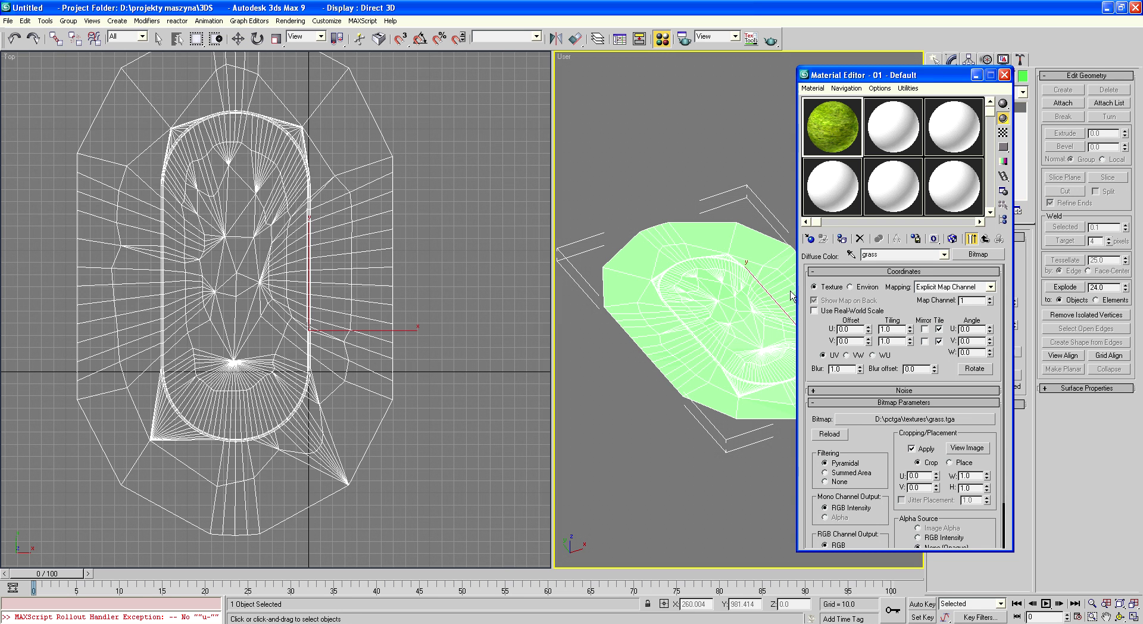
Make the material's base colours white, assign it to zw03, and minimize the Material Editor
left_click(843, 241)
left_click(974, 239)
left_click(869, 345)
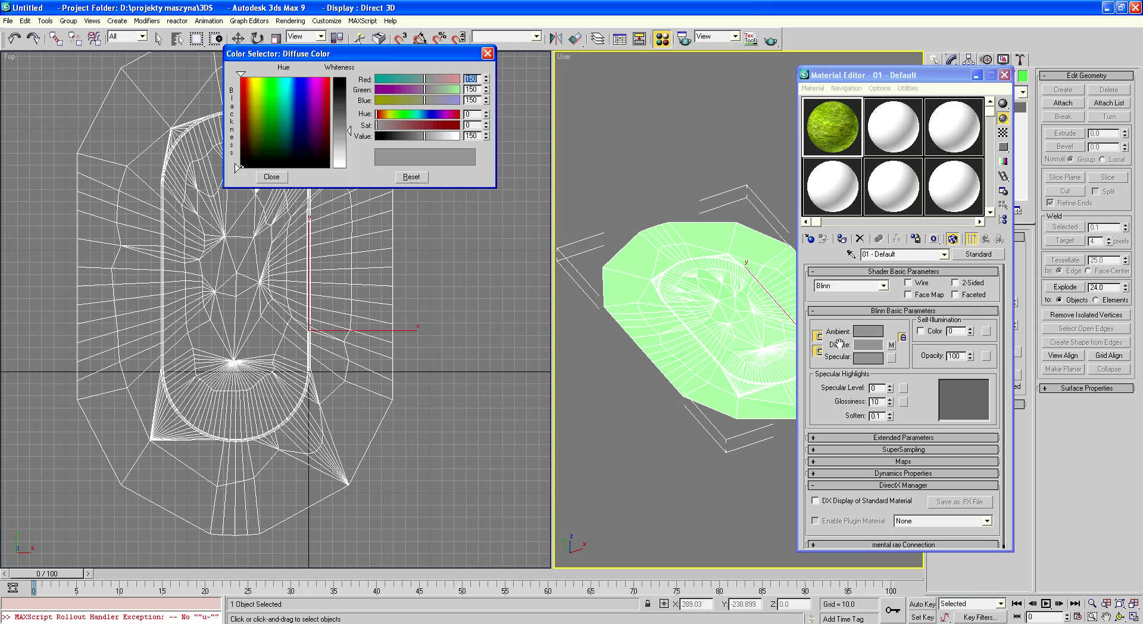
left_click_drag(350, 132, 350, 169)
left_click(284, 179)
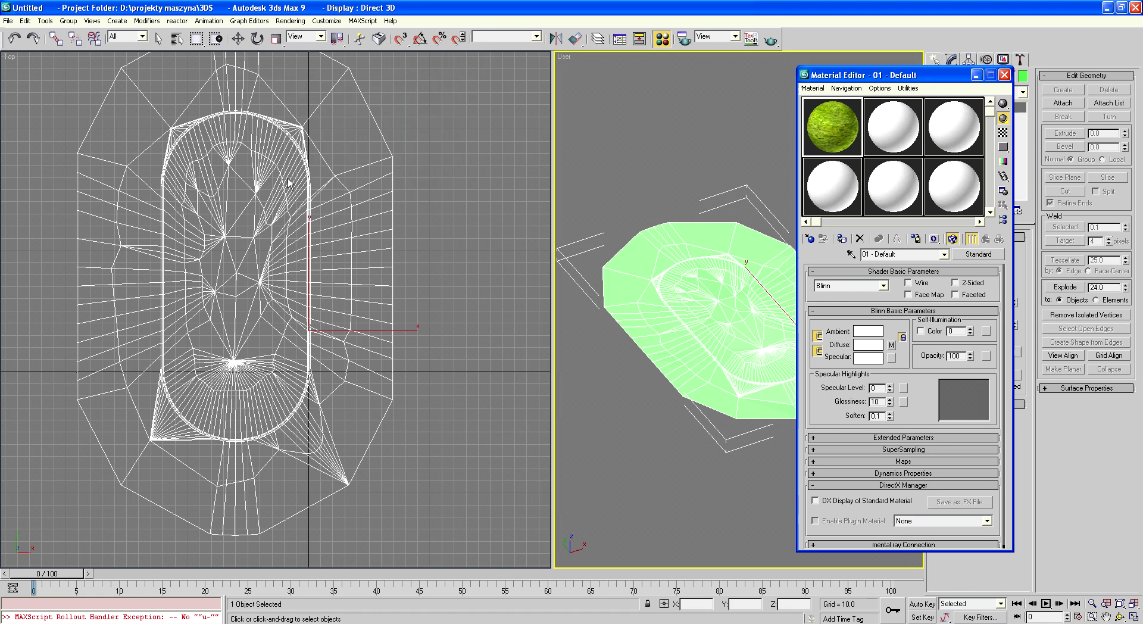
left_click(843, 240)
left_click(977, 75)
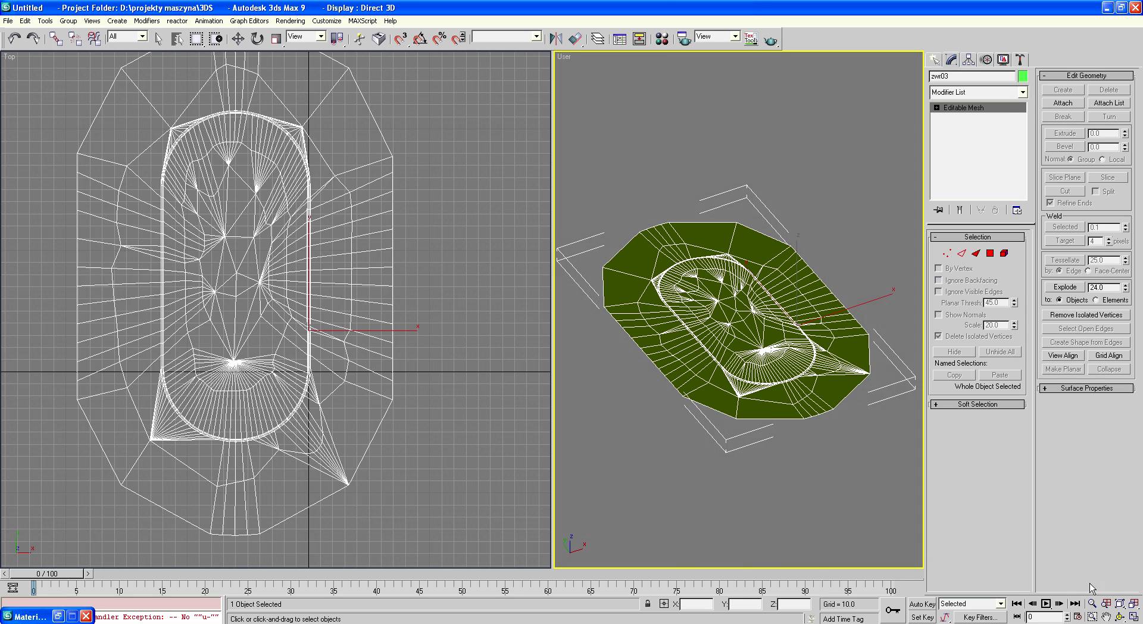
Add a planar UVW Map modifier to the terrain with Length 10 and Width 10
left_click(1134, 617)
left_click(1120, 616)
mouse_move(556, 349)
left_mouse_down()
mouse_move(556, 377)
mouse_move(495, 341)
left_mouse_up()
scroll(495, 341, "down", 3)
left_click(146, 21)
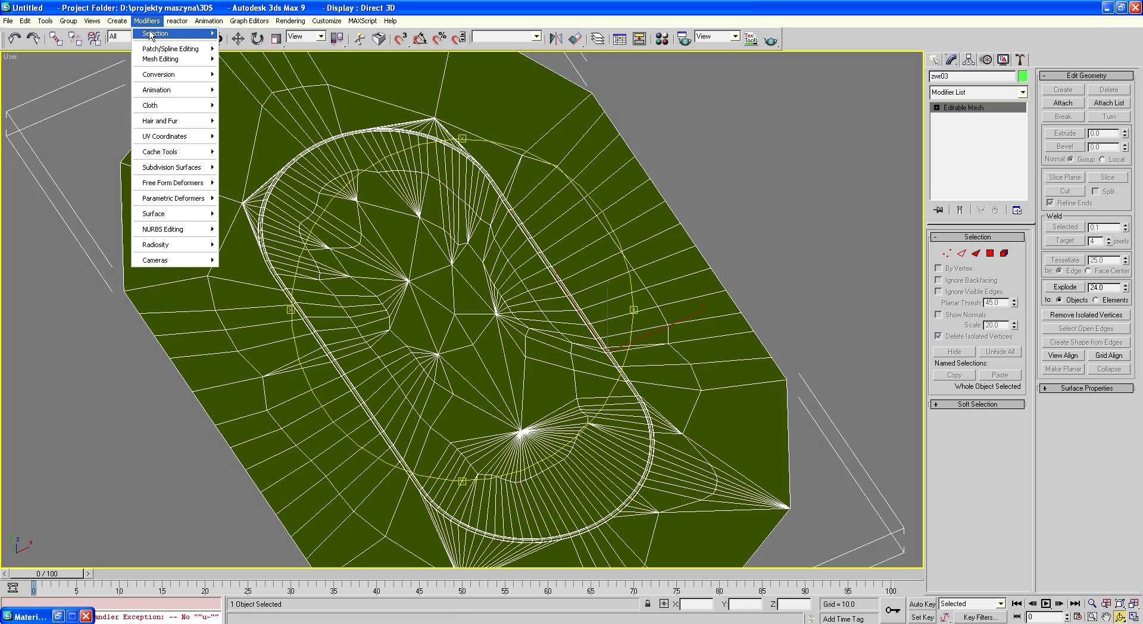
mouse_move(165, 136)
left_click(268, 190)
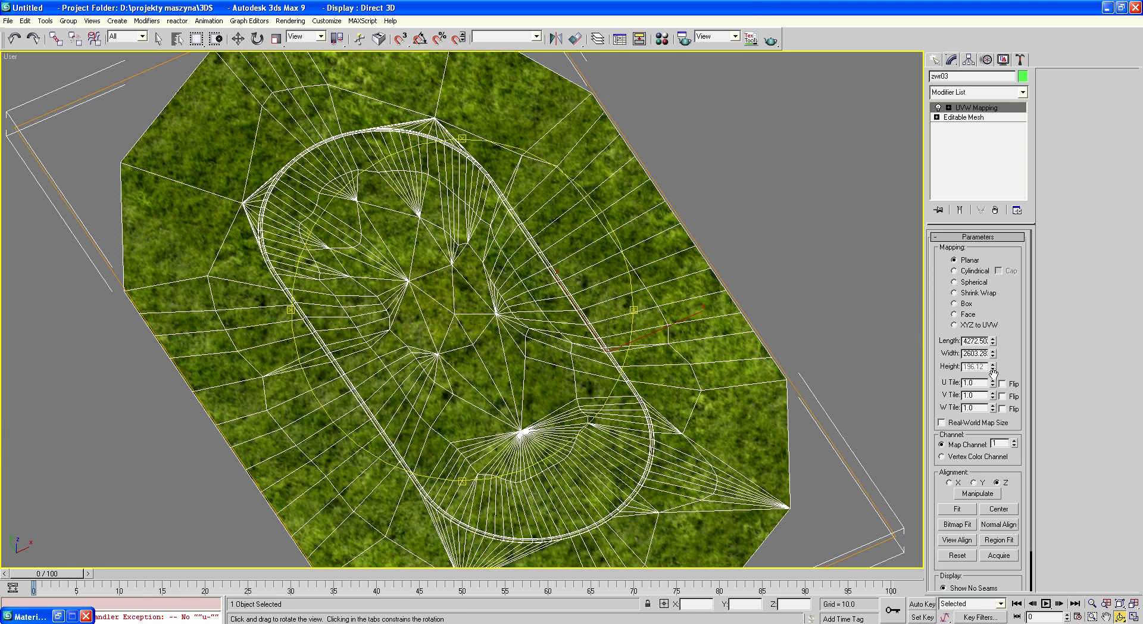
double_click(974, 341)
type("10")
key("Return")
double_click(983, 353)
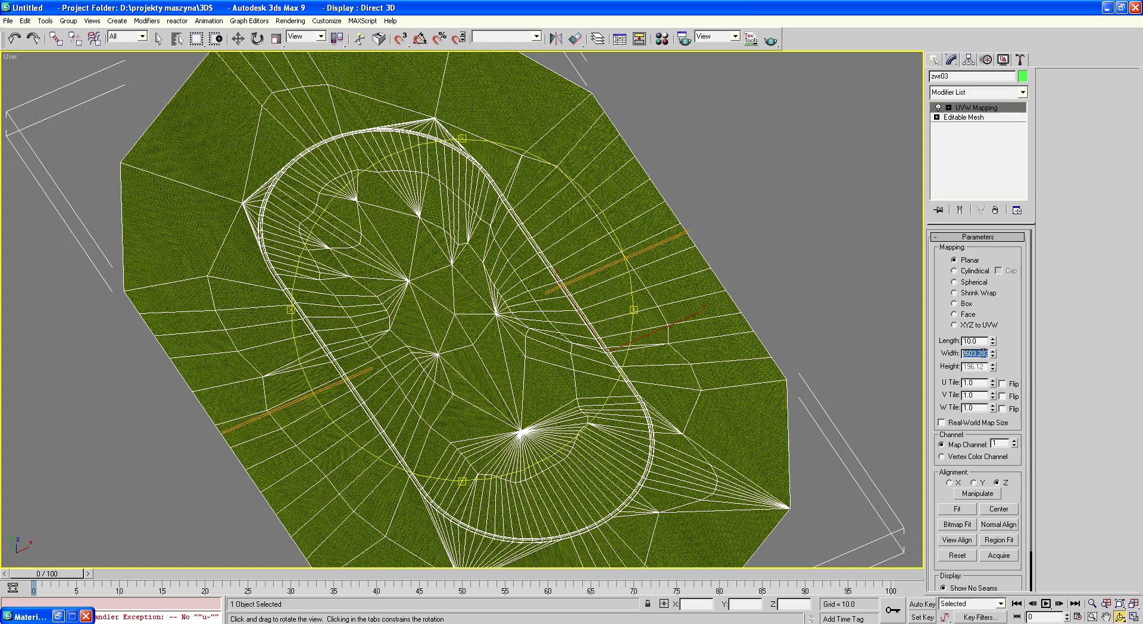
type("10")
key("Return")
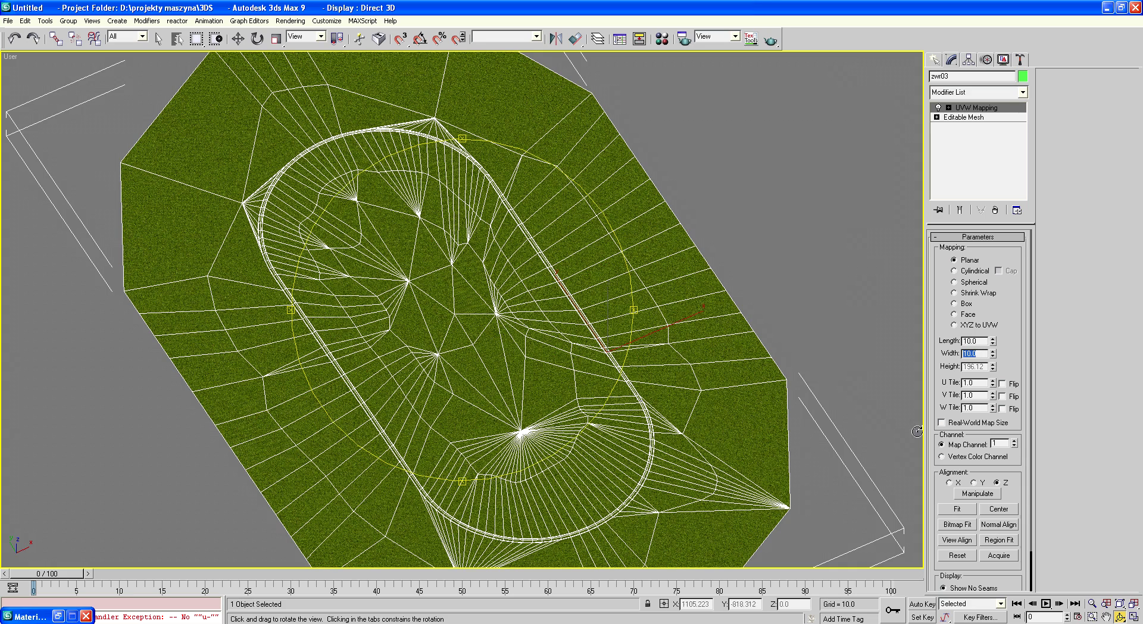
Collapse the mapping into the Editable Mesh and Auto Smooth all of its faces
mouse_move(524, 285)
left_mouse_down()
mouse_move(548, 351)
mouse_move(565, 351)
left_mouse_up()
scroll(502, 319, "up", 5)
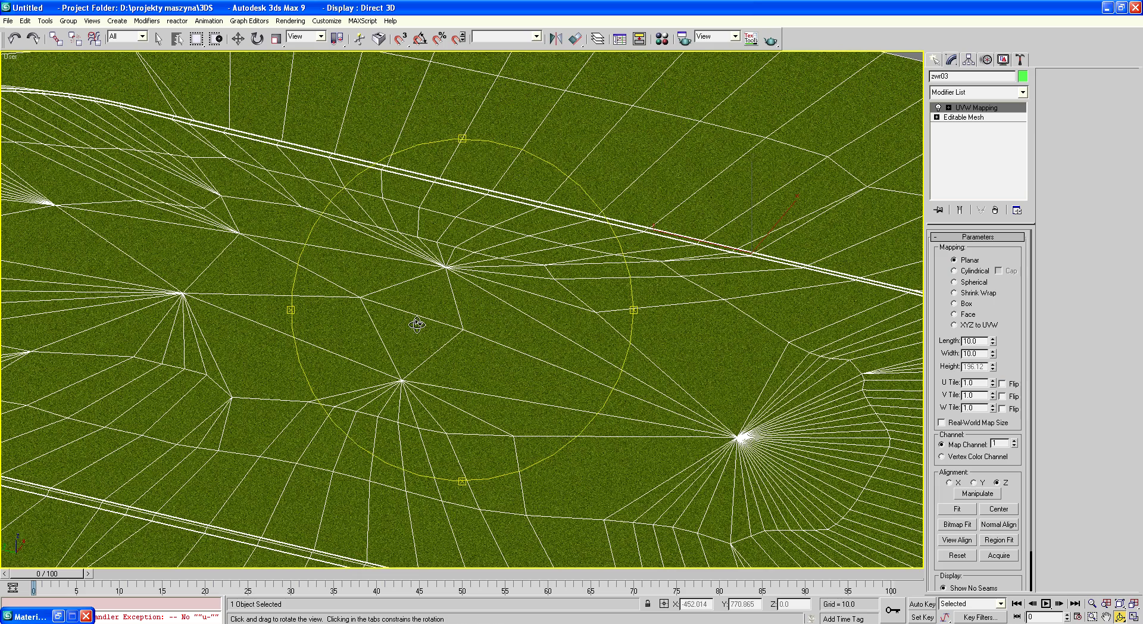
right_click(400, 293)
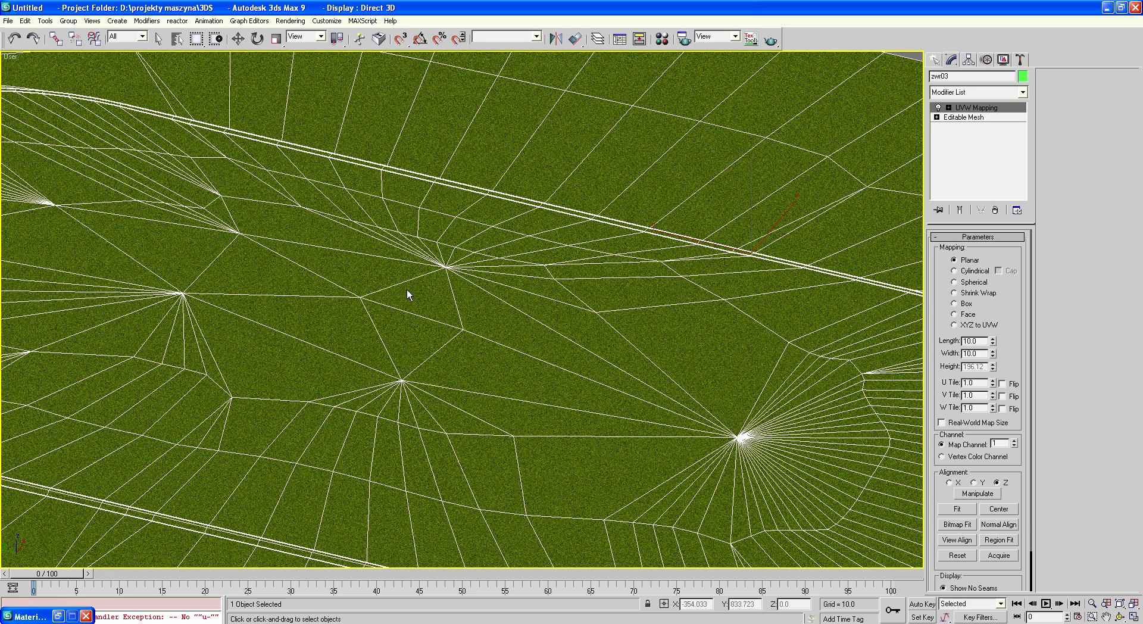
right_click(407, 293)
left_click(532, 369)
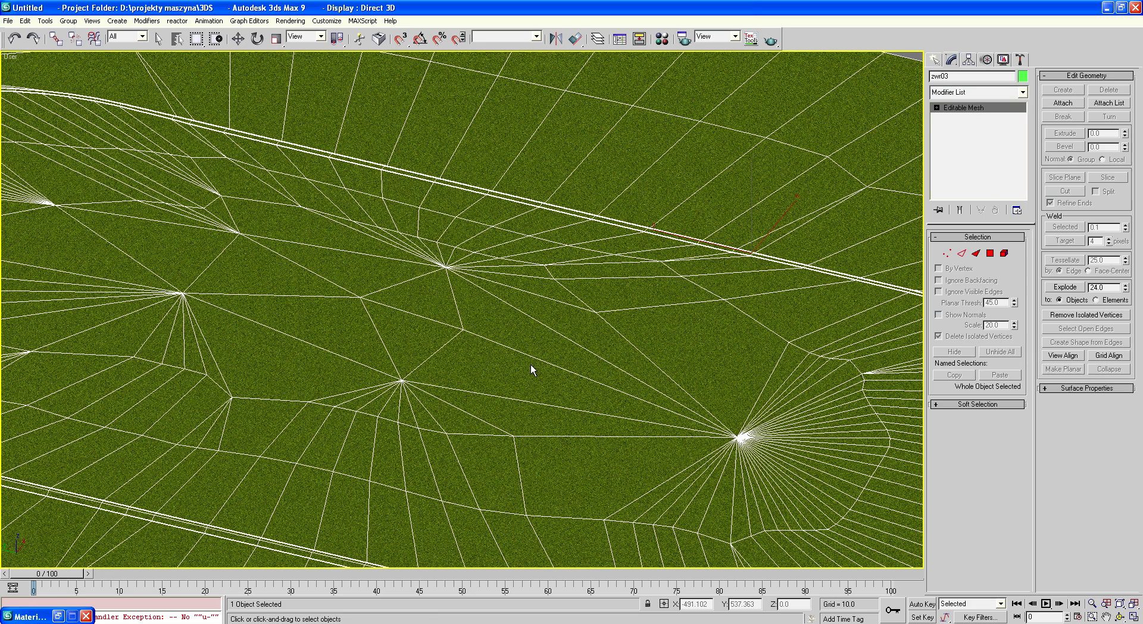
left_click(991, 253)
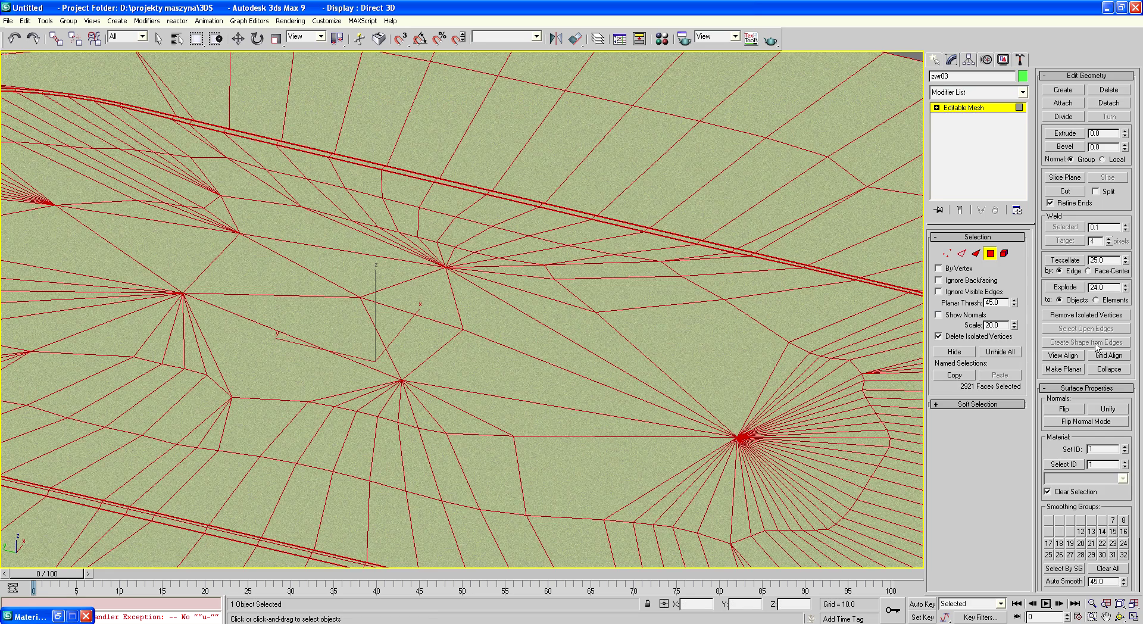
left_click(1064, 581)
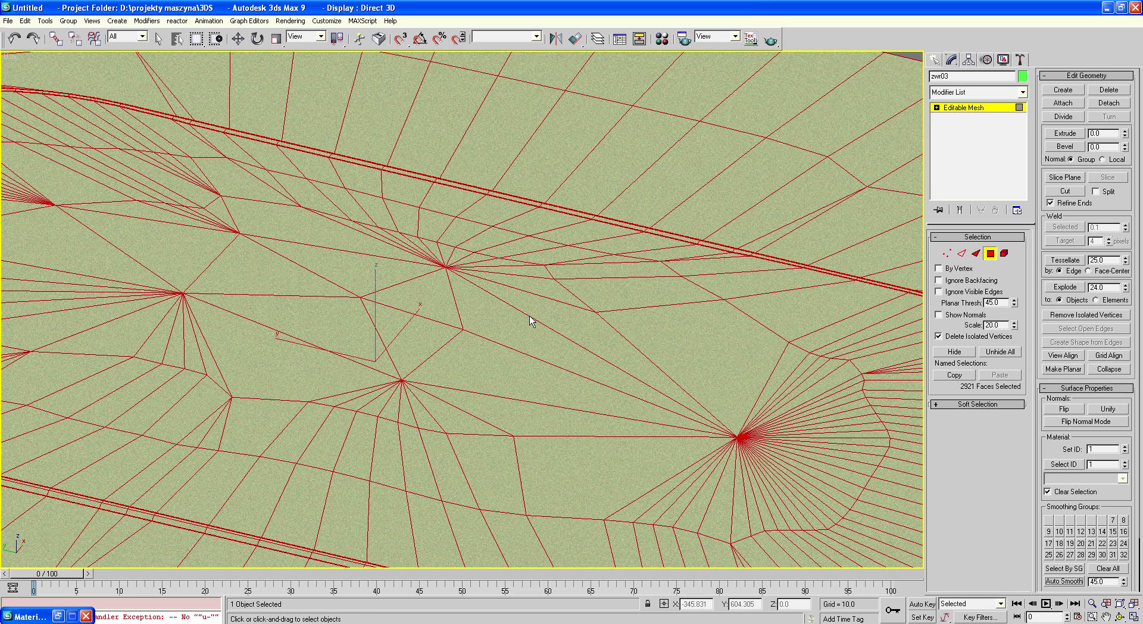
Leave Face sub-object mode and zoom extents on the whole terrain
right_click(542, 315)
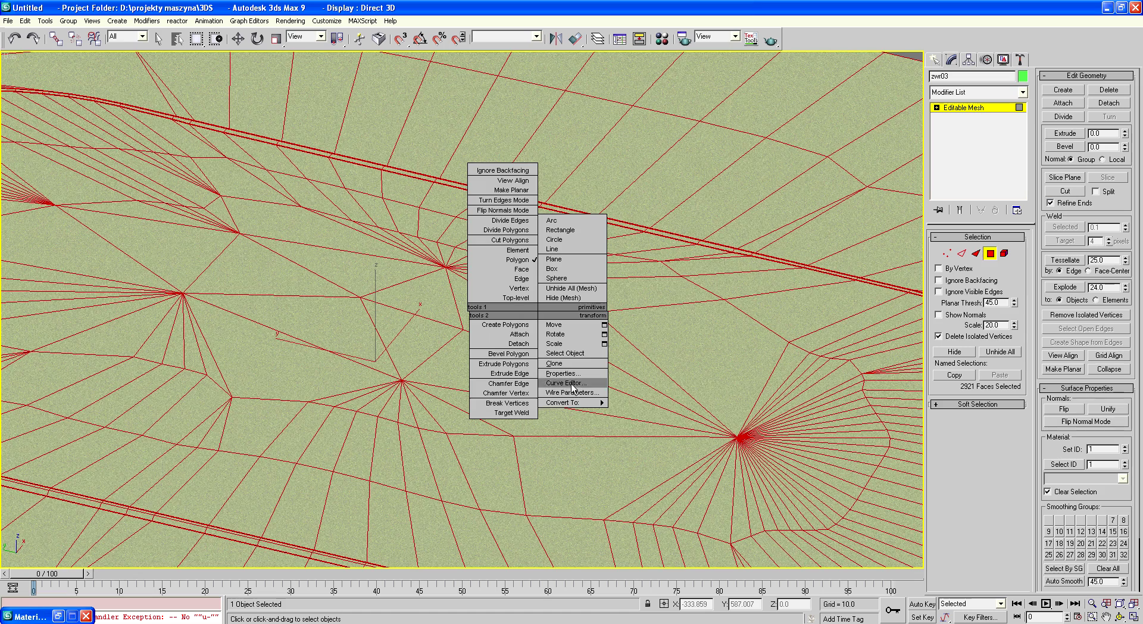
left_click(621, 374)
key("z")
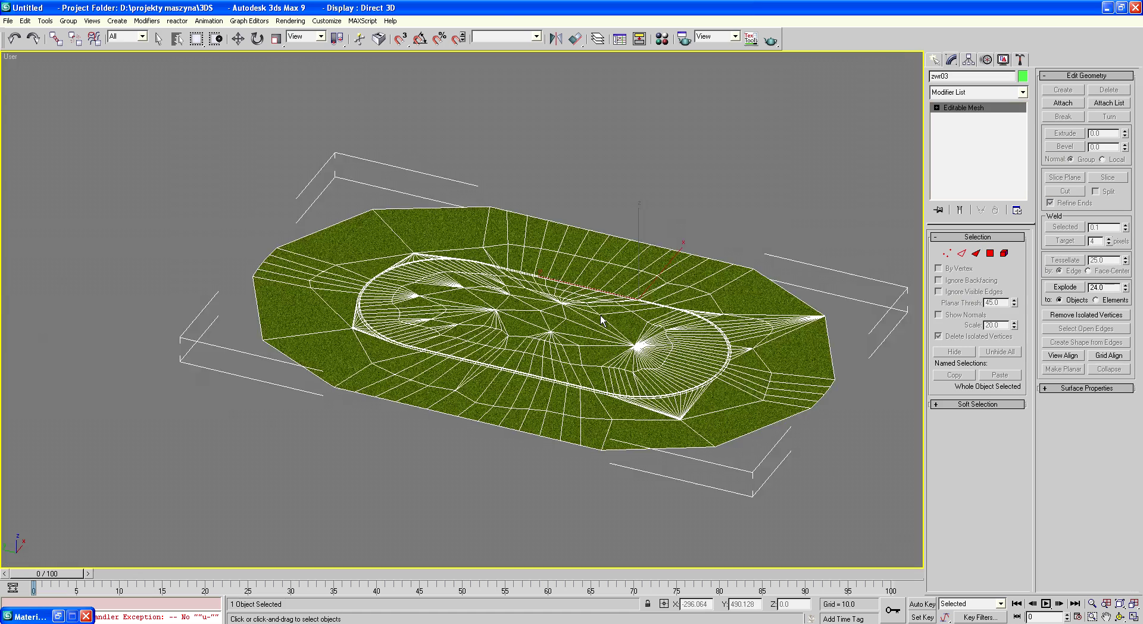
scroll(602, 326, "up", 5)
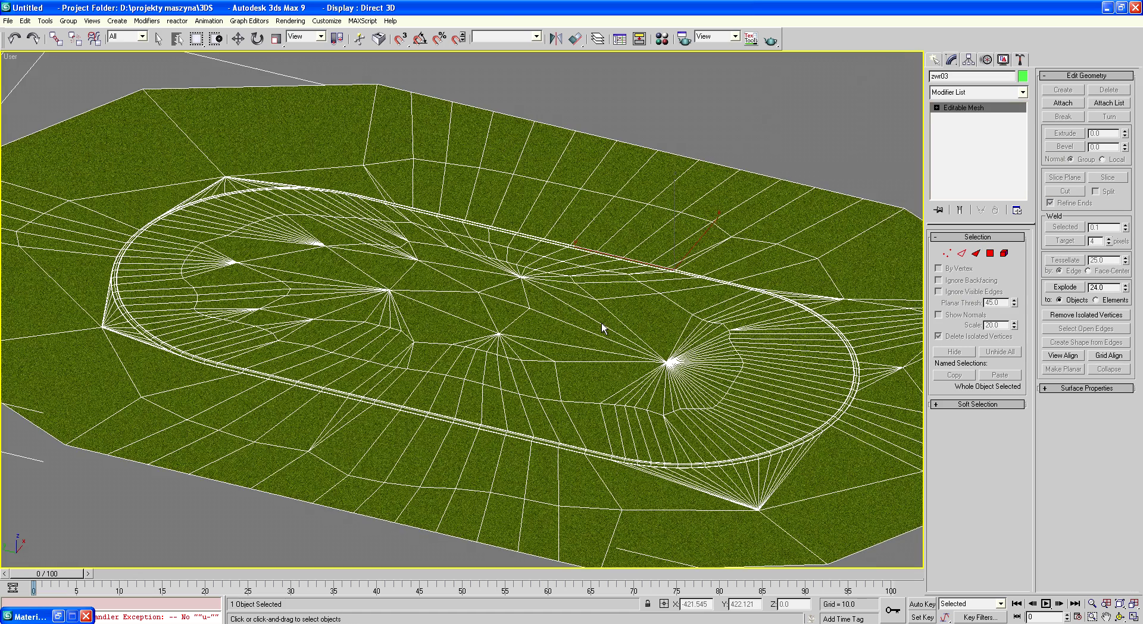
scroll(603, 327, "down", 5)
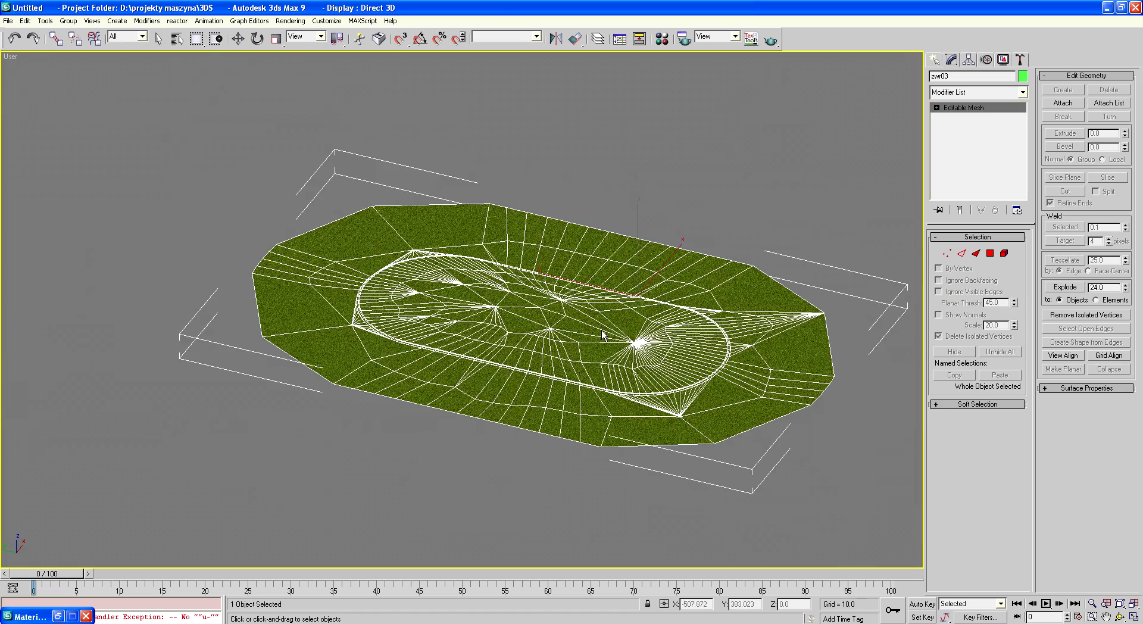
Hide layer 0, select all scene objects and restore the Material Editor
left_click(597, 40)
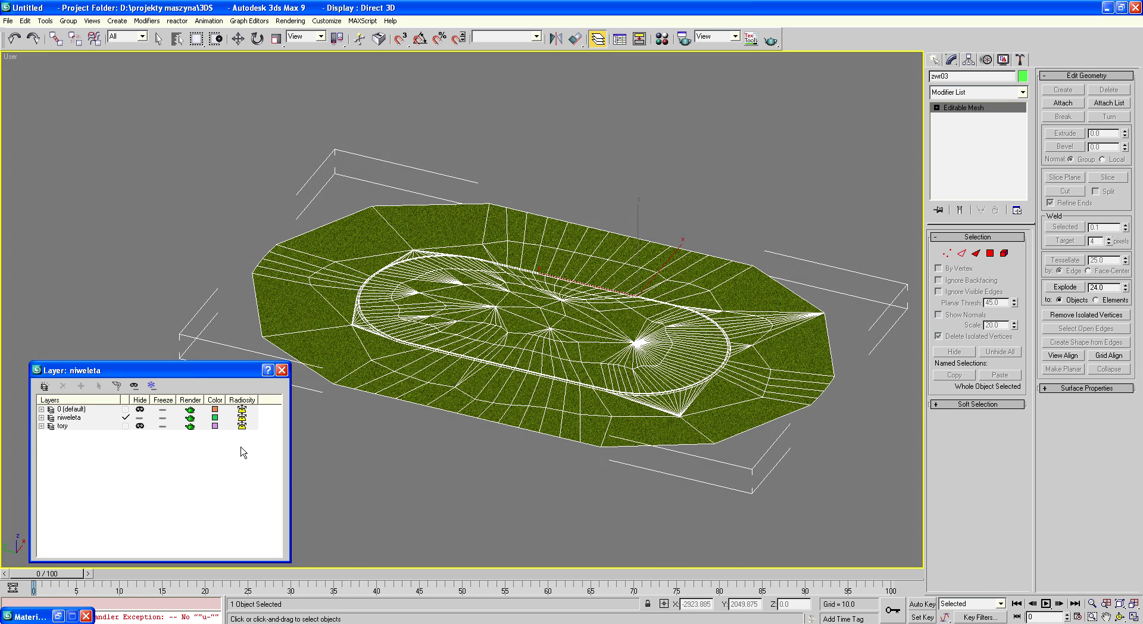
left_click(140, 409)
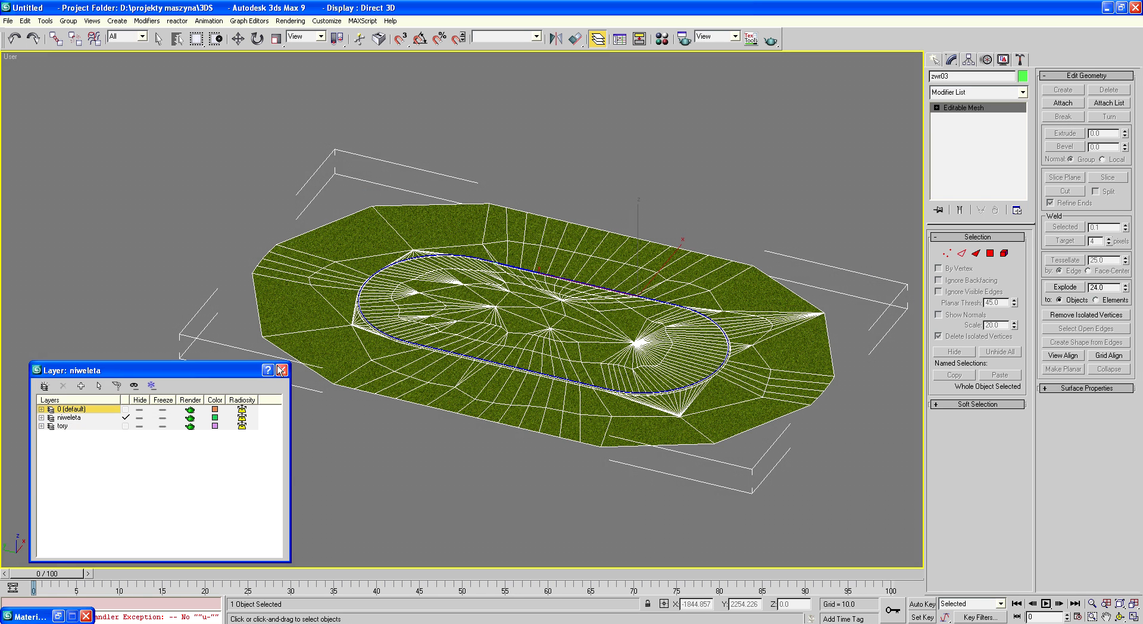
left_click(282, 369)
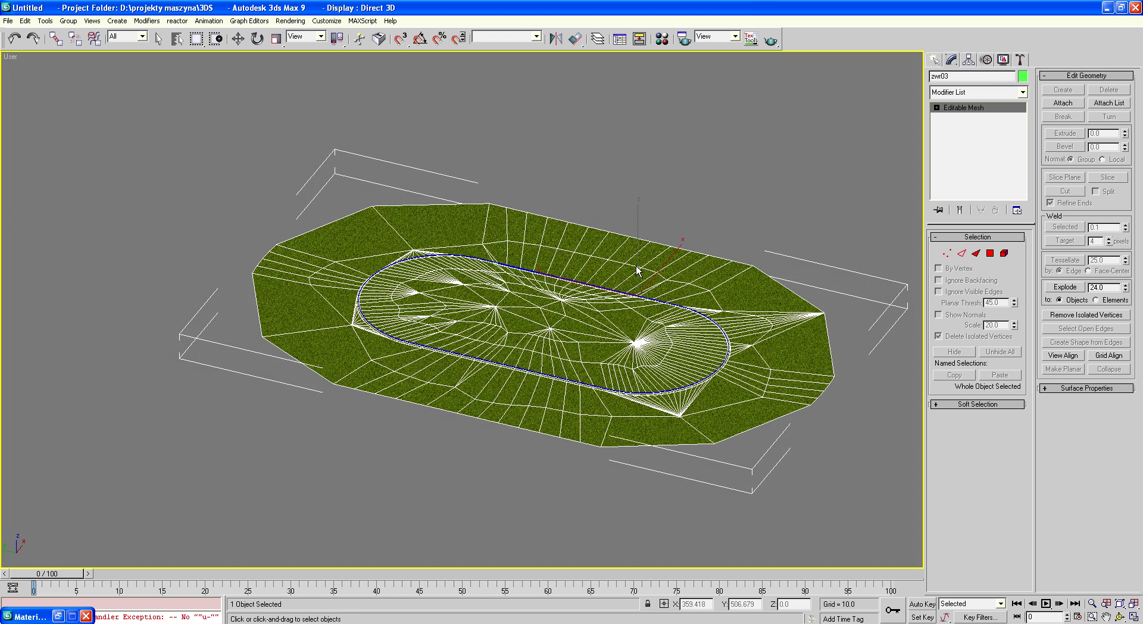
key("ctrl+a")
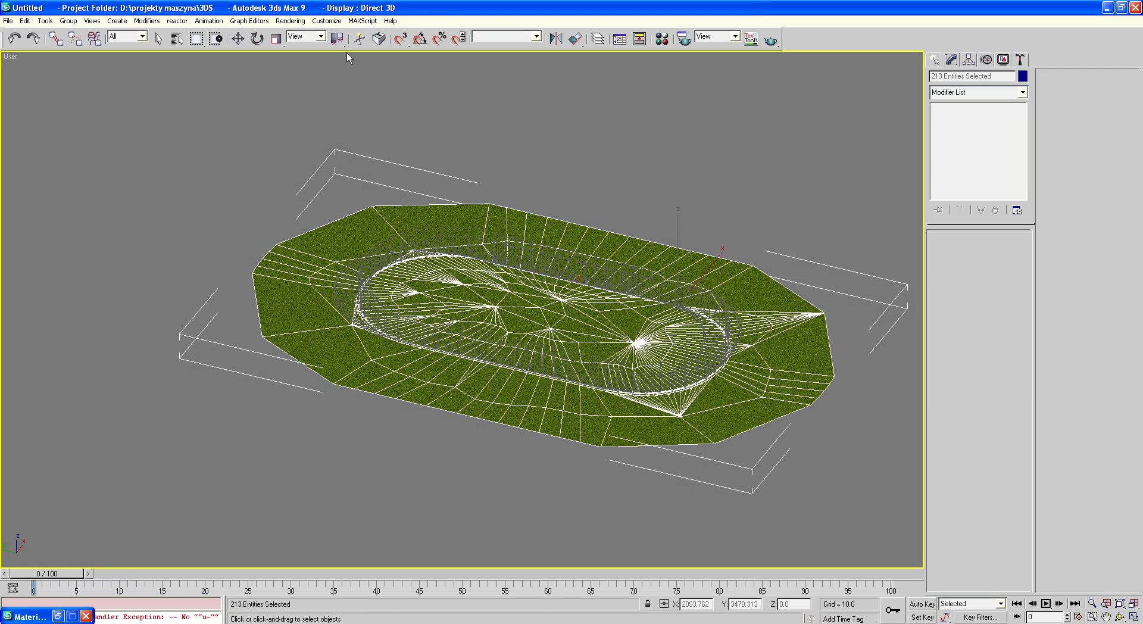
left_click(61, 614)
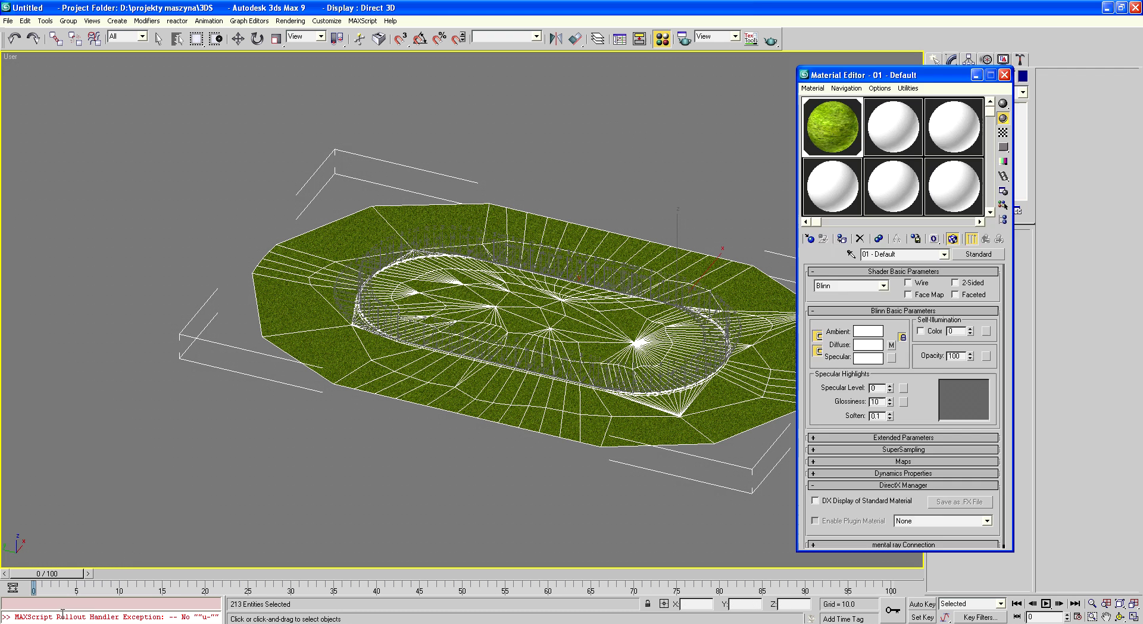
Run the main.ms script and show its Edytor scenerii export panel on the left
left_click(1004, 75)
left_click(363, 21)
left_click(375, 44)
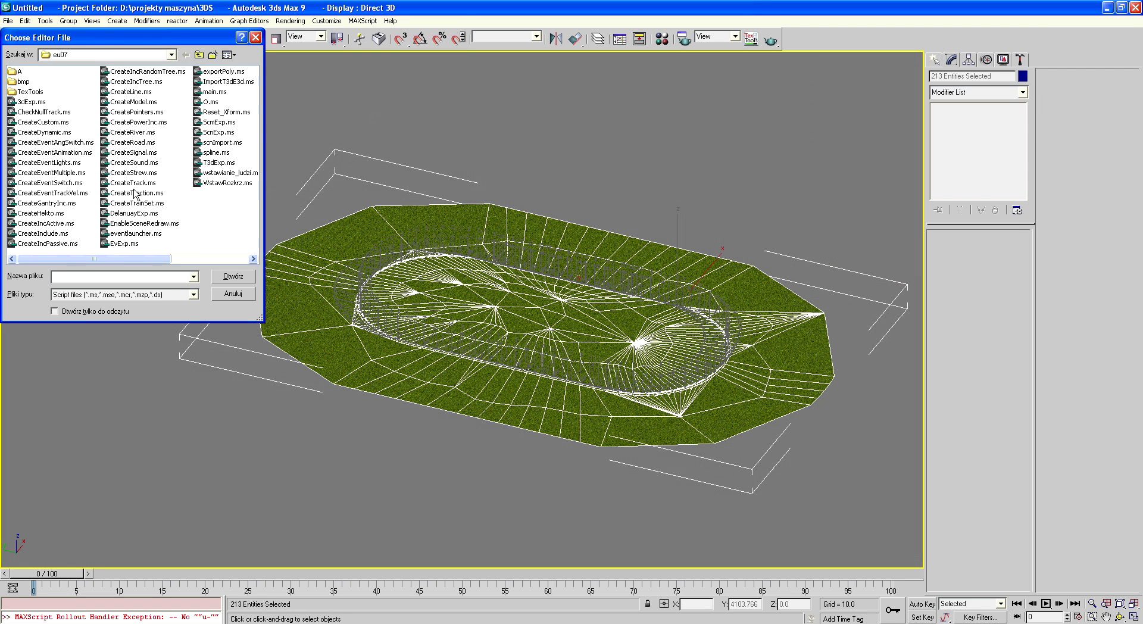
double_click(210, 102)
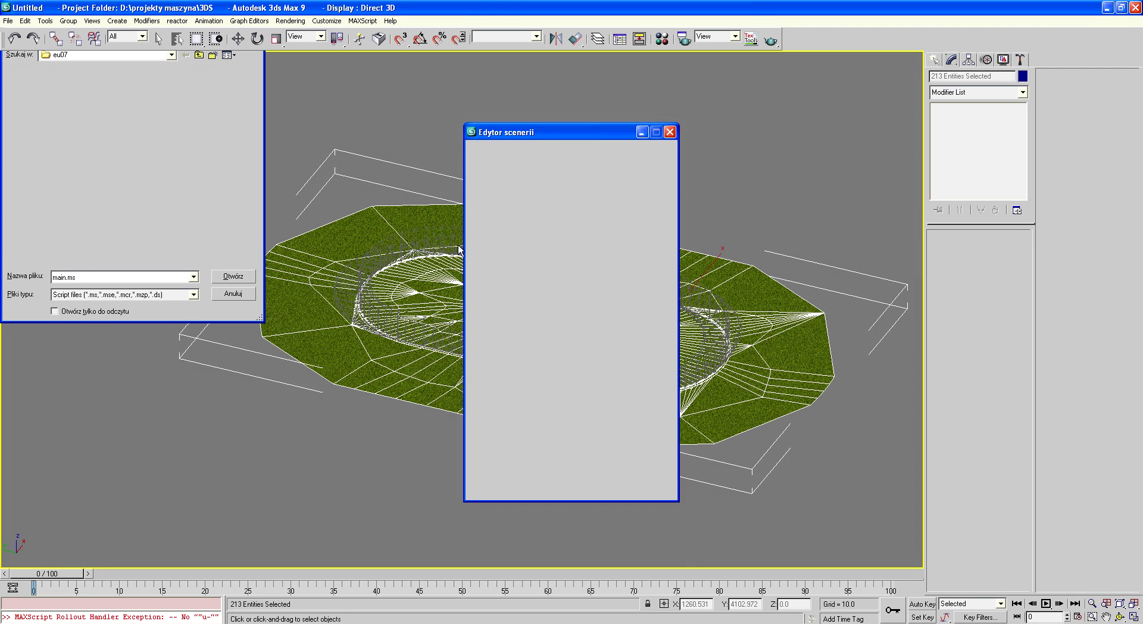
left_click_drag(594, 137, 191, 122)
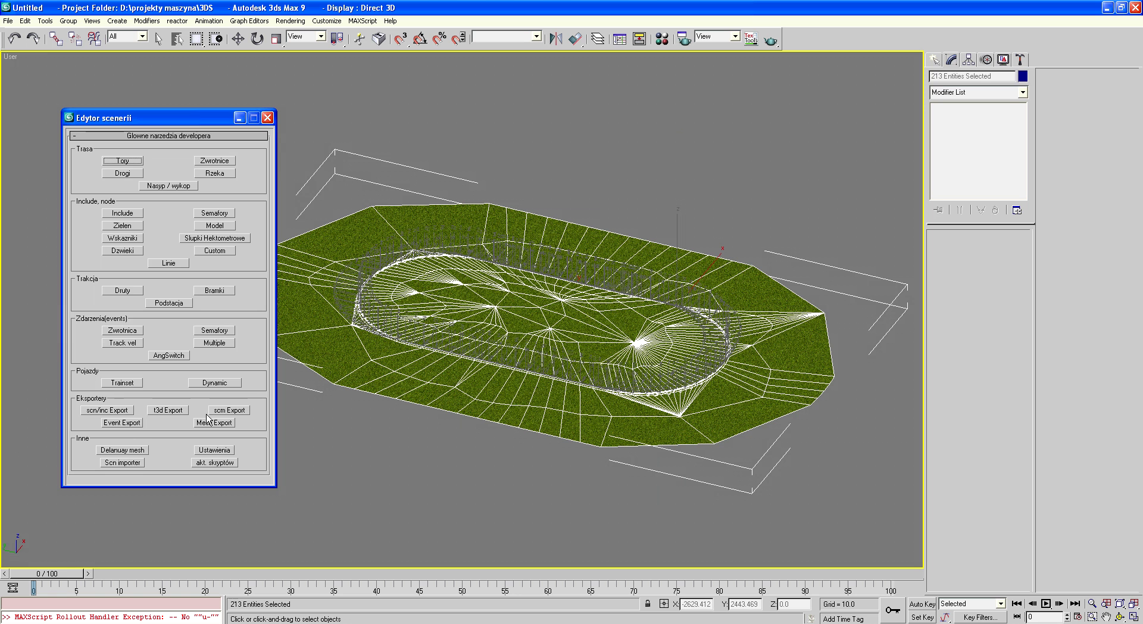
left_click(120, 410)
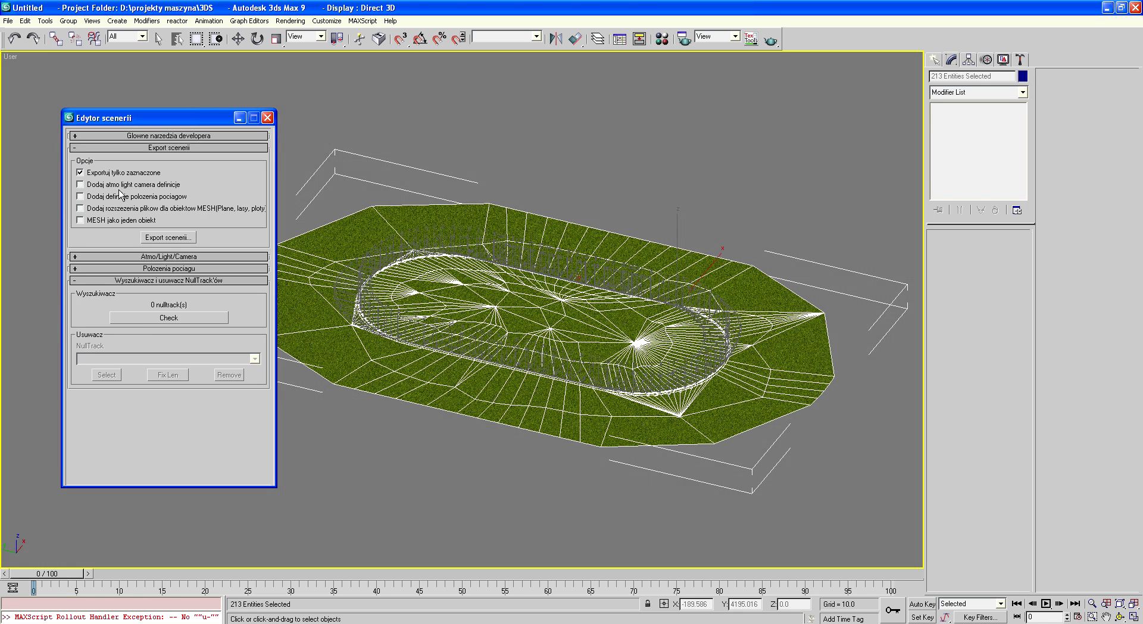
Start the scene export and browse to the D:\PC_15_04_dds\scenery folder
left_click(168, 240)
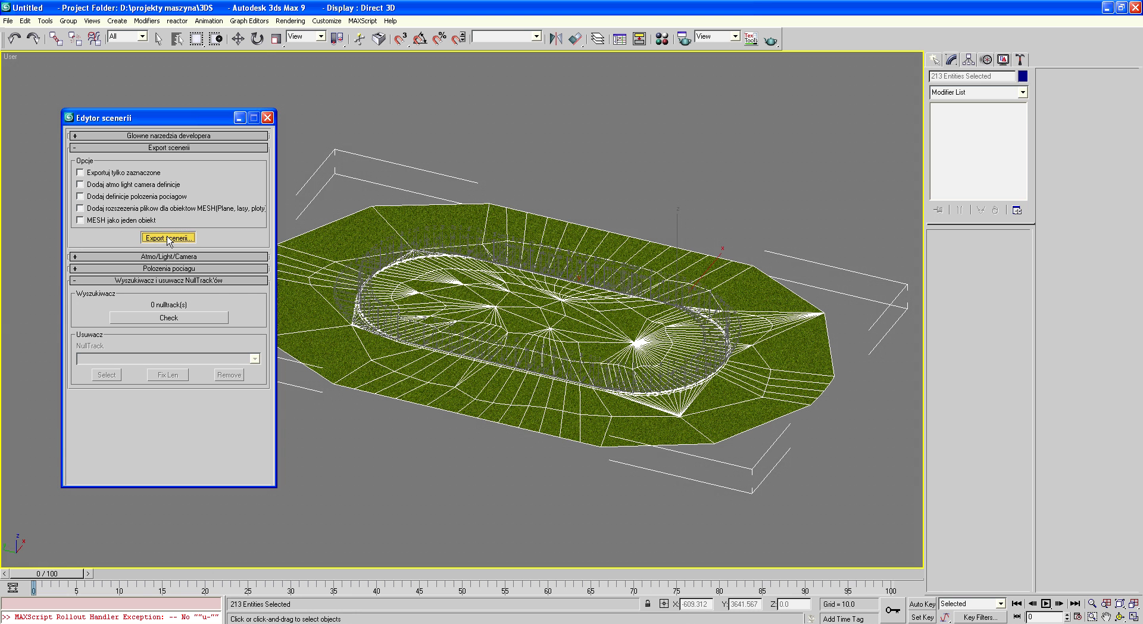
left_click(171, 54)
left_click(87, 116)
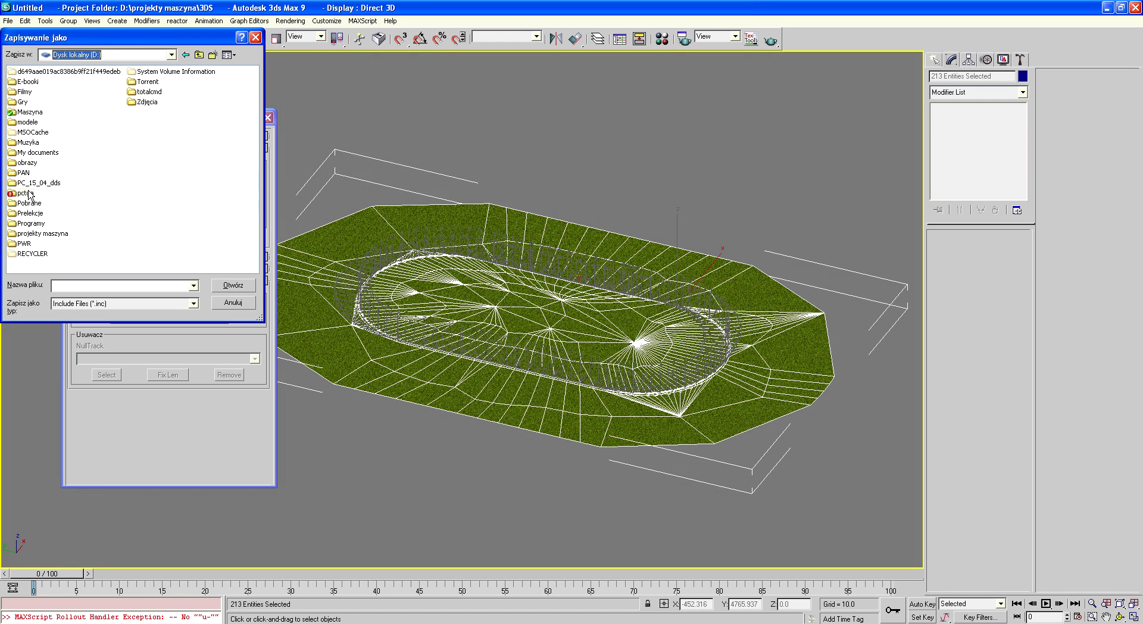
double_click(29, 193)
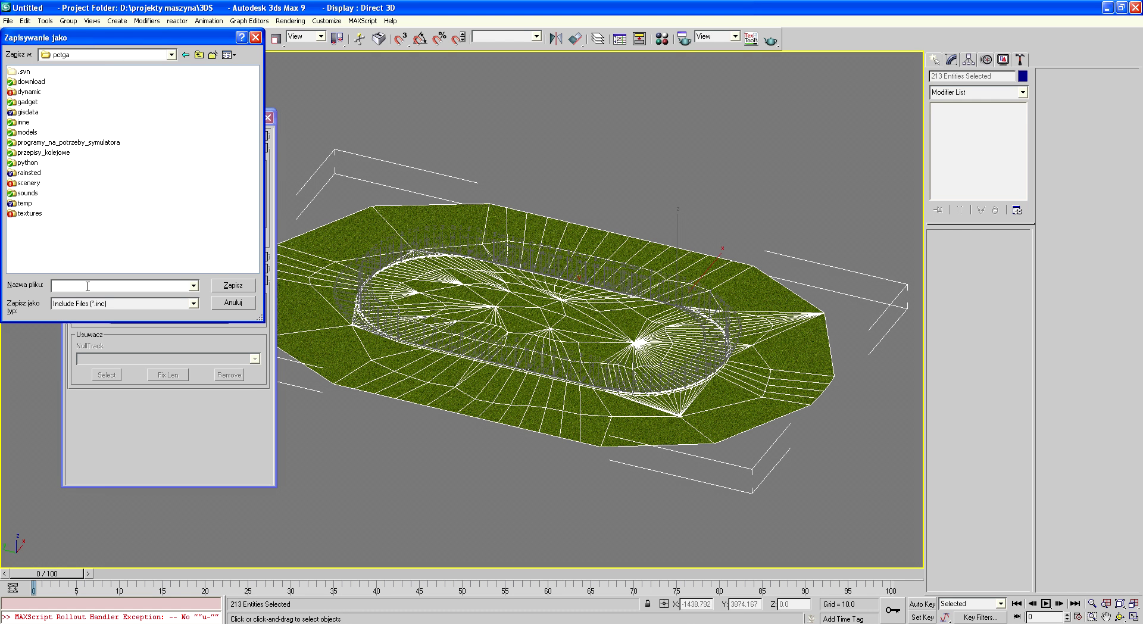
left_click(199, 55)
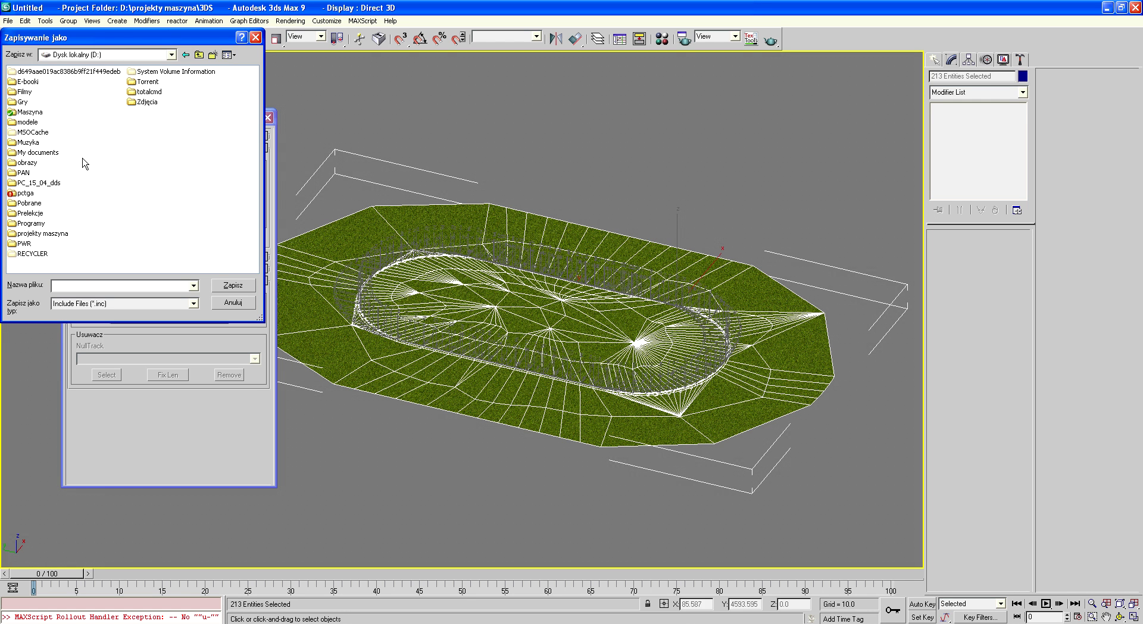
double_click(43, 184)
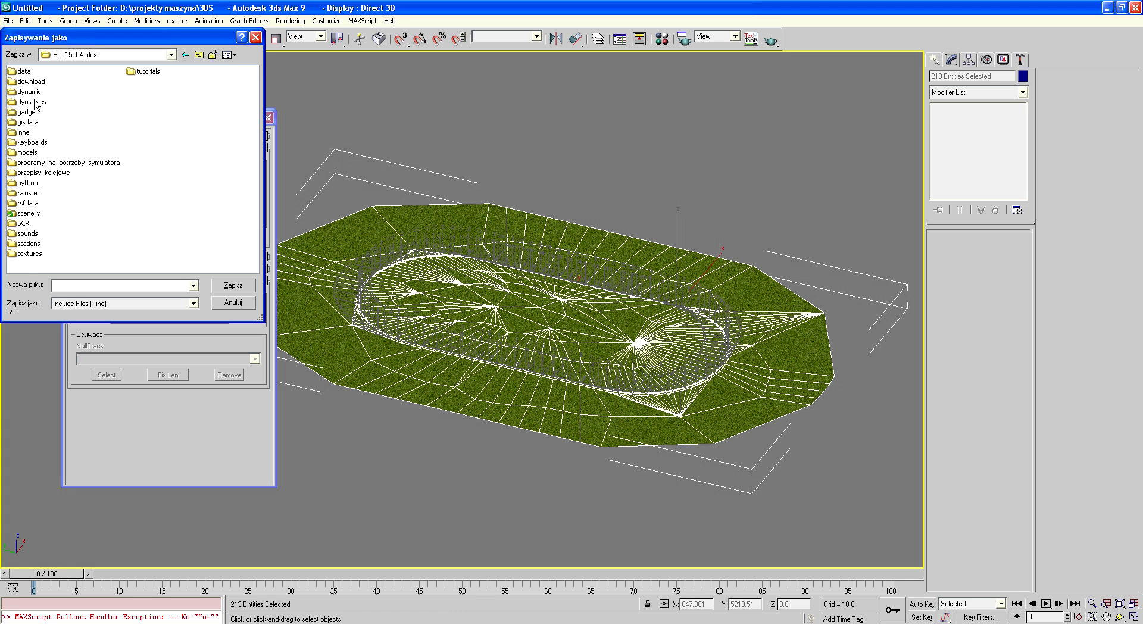
double_click(34, 213)
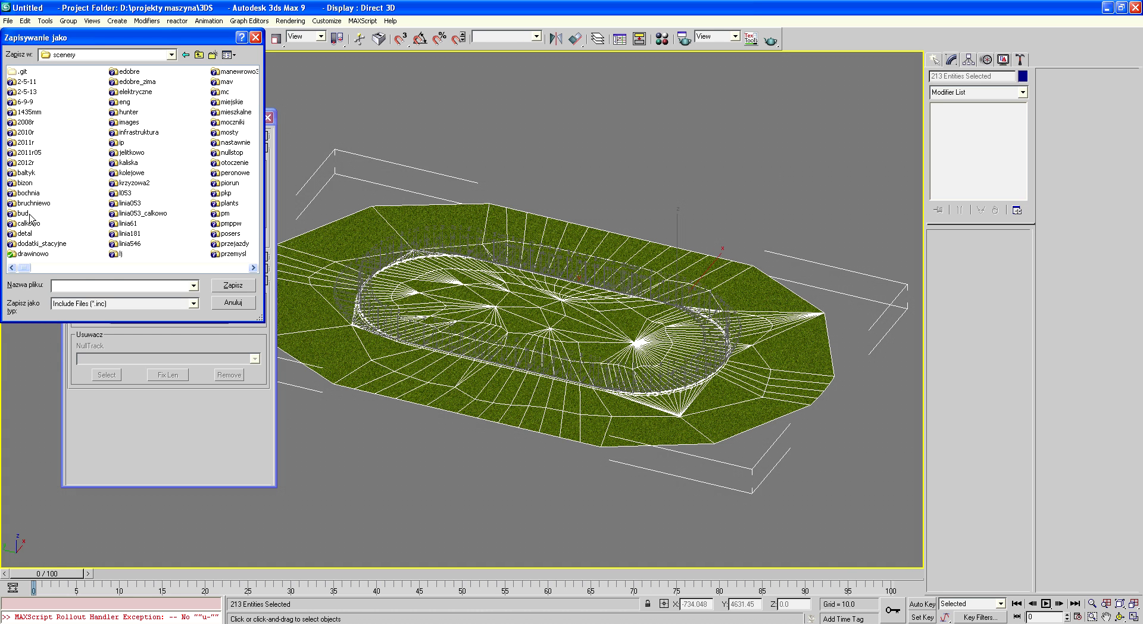
Save the export as td_teren with type Scene Files (*.scn)
left_click(85, 286)
type("td_teren")
left_click(149, 305)
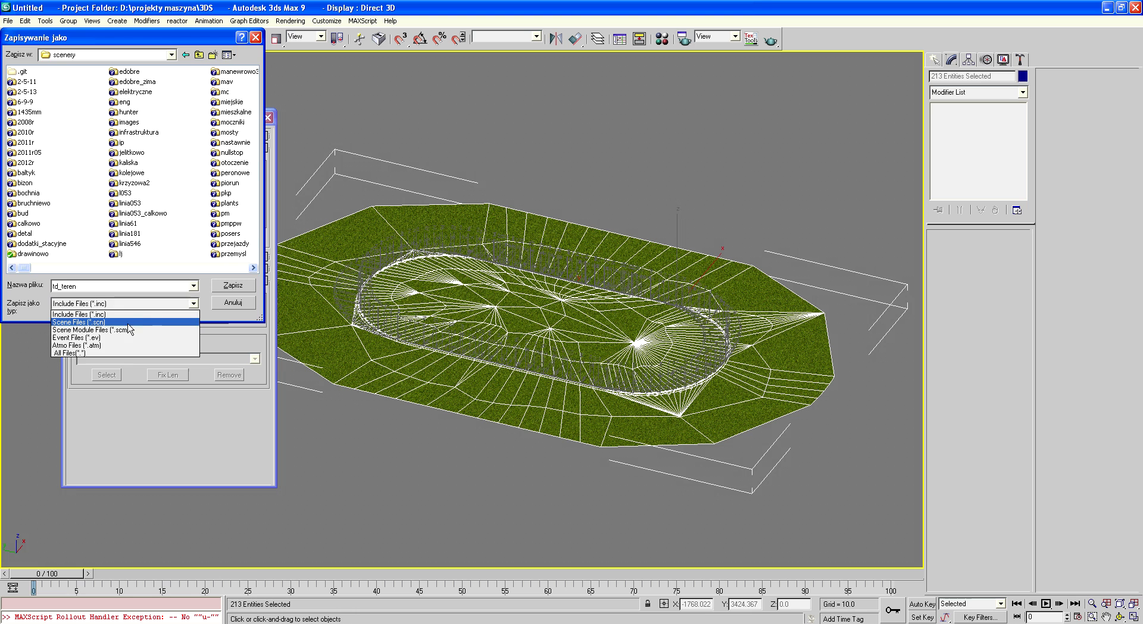
left_click(127, 324)
left_click(234, 286)
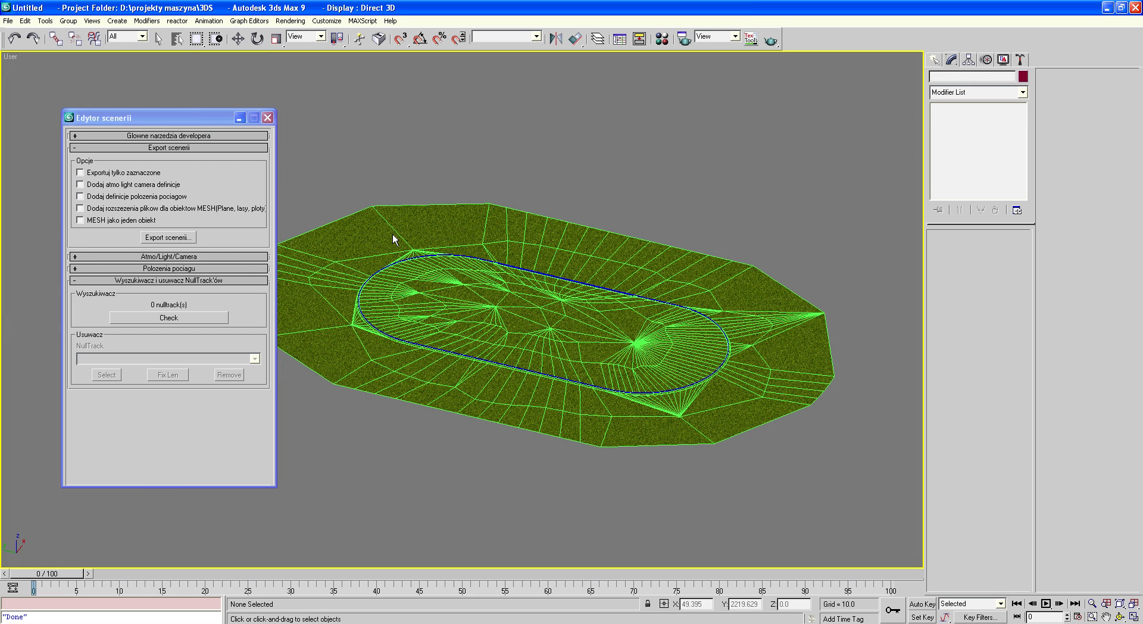
Select the zwr03 terrain mesh by name, filtering the list to geometry only
left_click(177, 38)
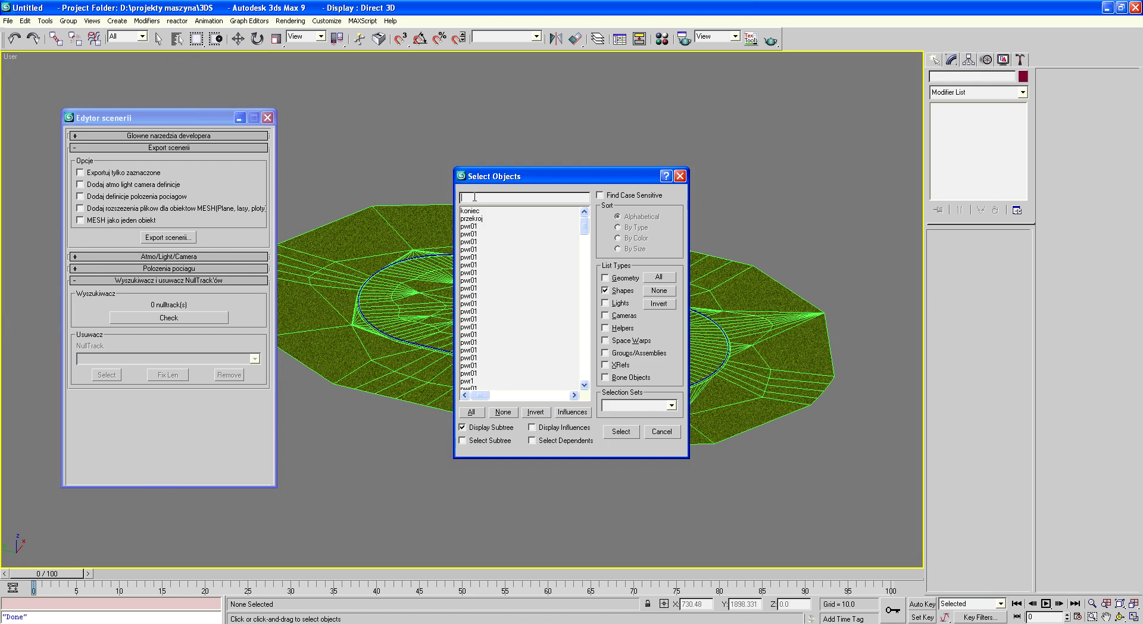
mouse_move(584, 228)
left_mouse_down()
mouse_move(589, 389)
mouse_move(583, 222)
left_mouse_up()
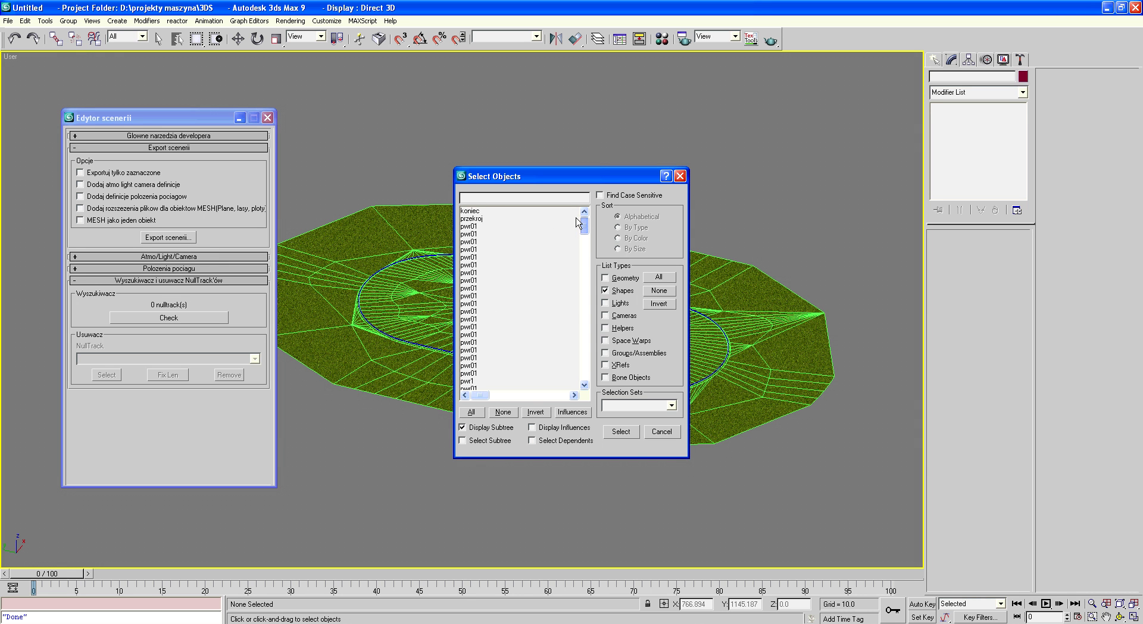
left_click(494, 218)
left_click(620, 431)
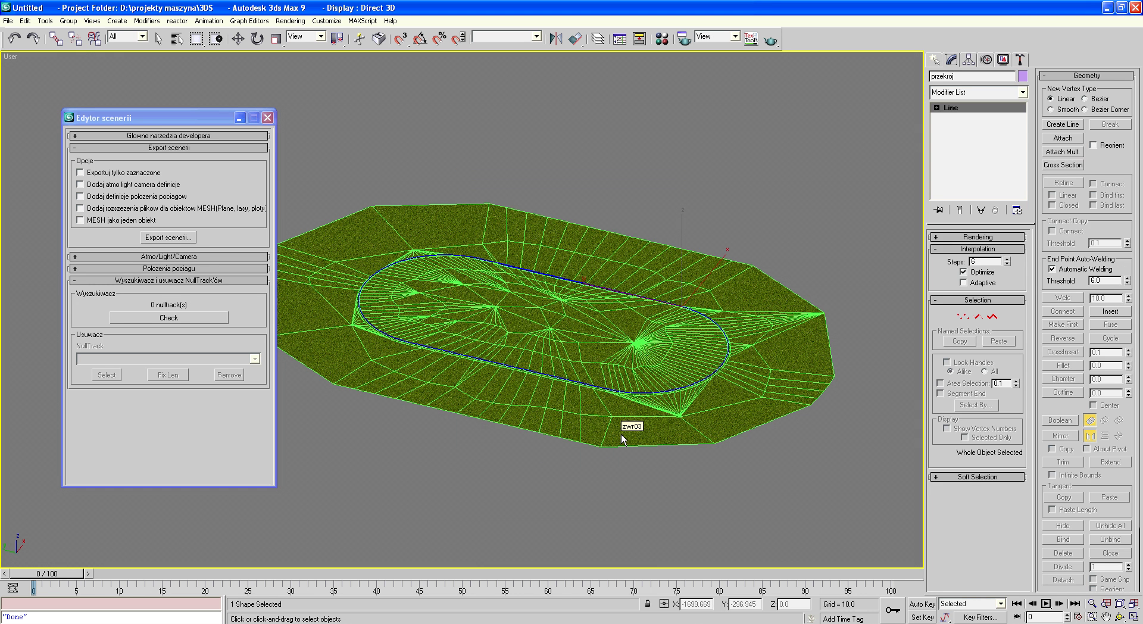
left_click(610, 366)
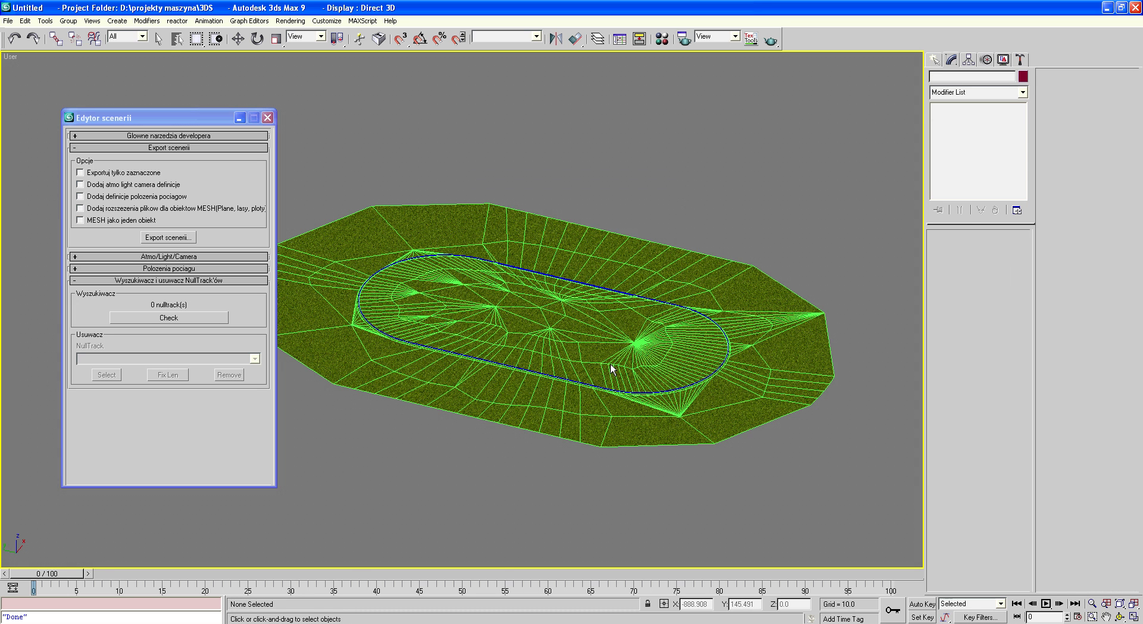
left_click(186, 39)
left_click_drag(587, 228, 592, 374)
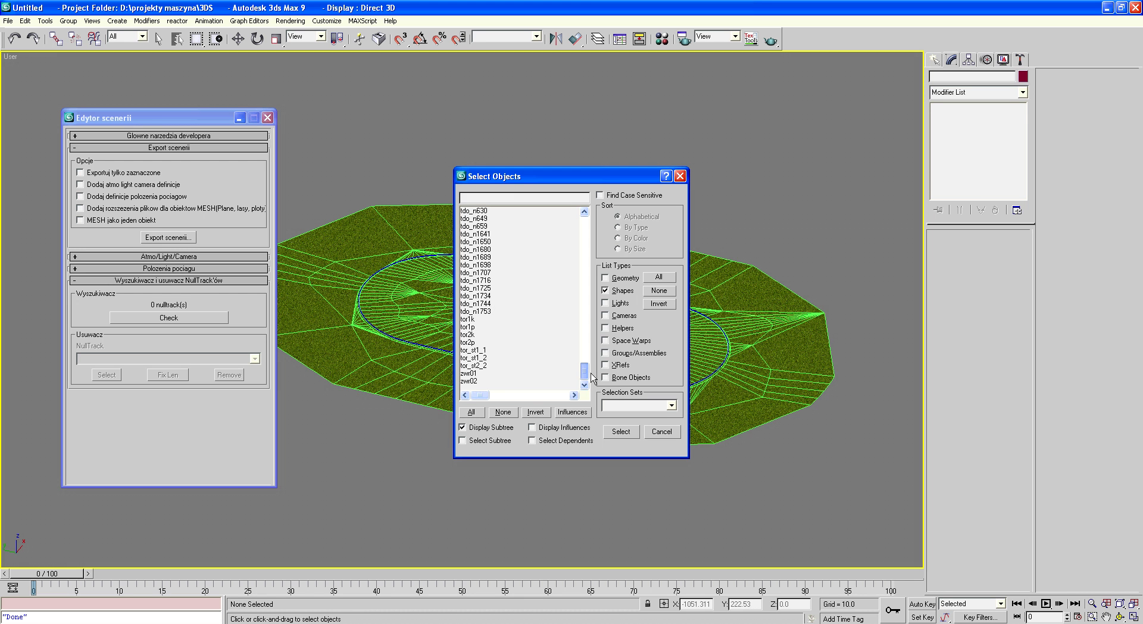
left_click(605, 278)
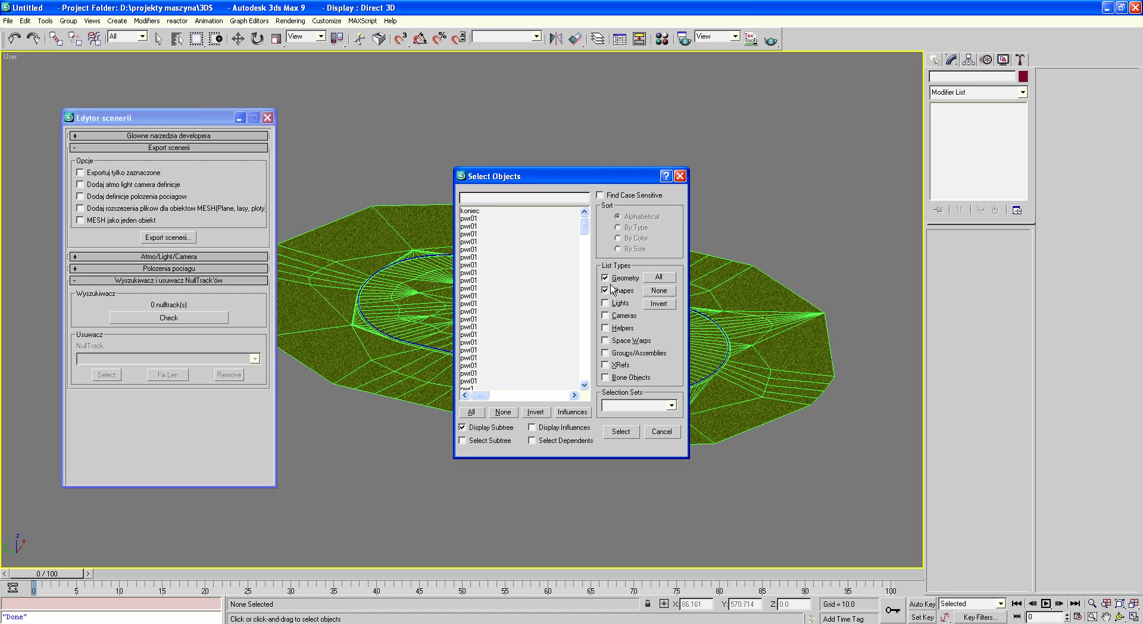
left_click(605, 291)
left_click(487, 211)
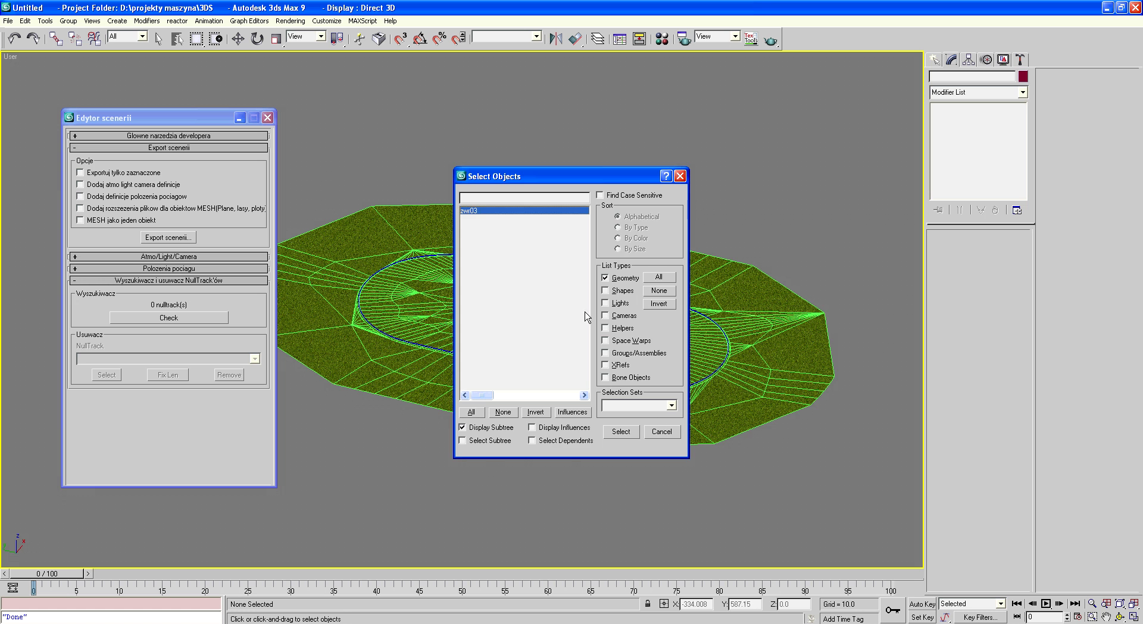
left_click(620, 432)
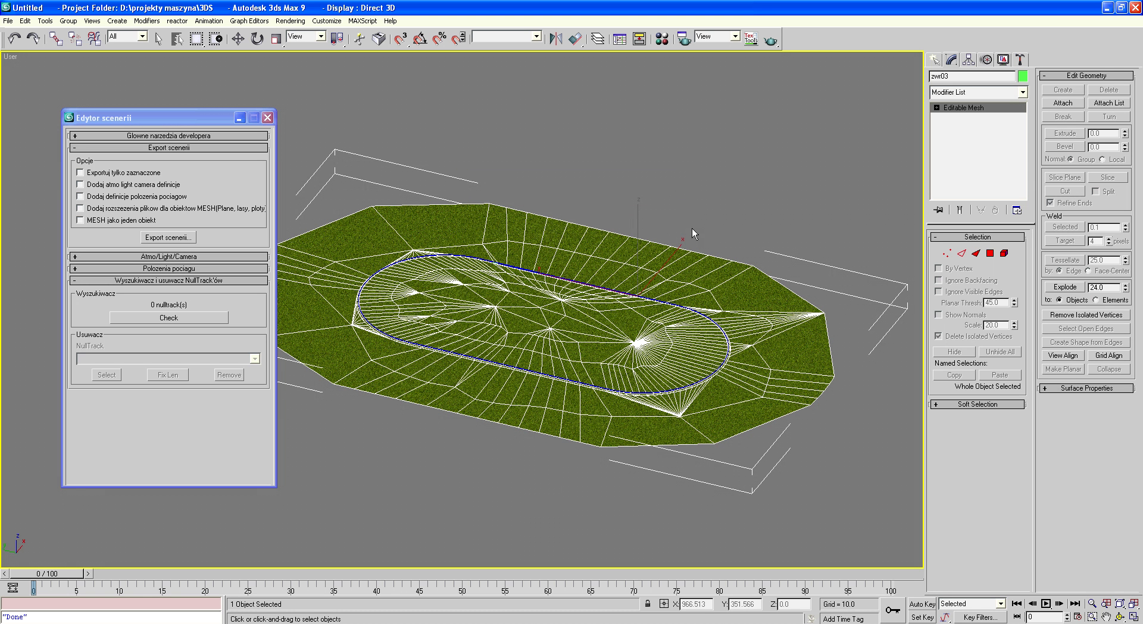
Weld zwr03's vertices, auto-smooth its faces and convert it to Editable Mesh
left_click(944, 254)
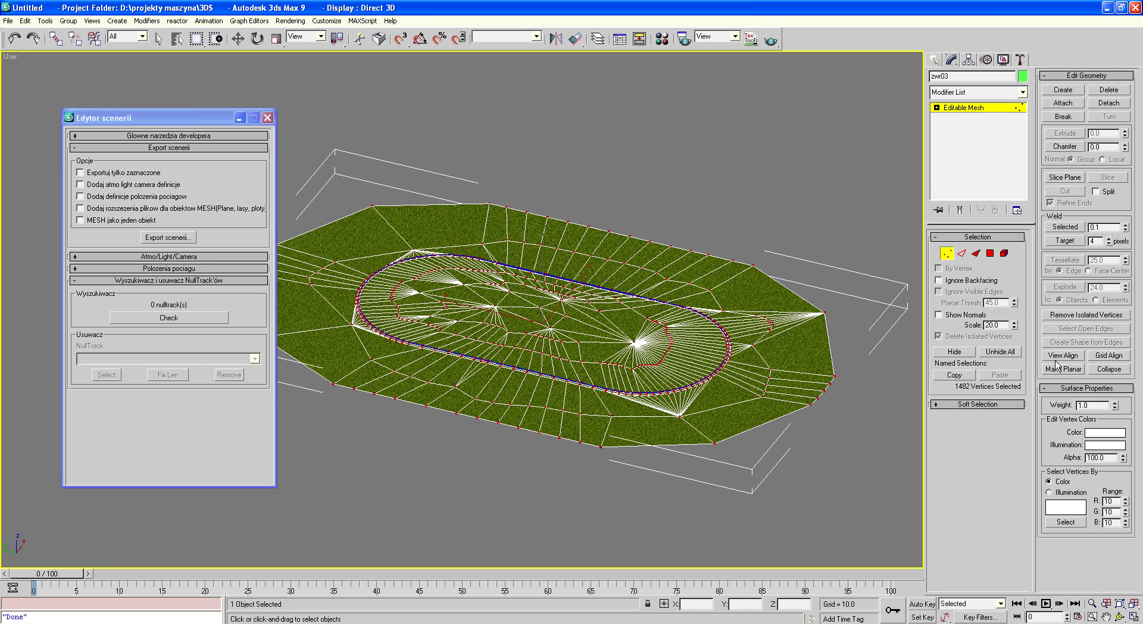
left_click(1074, 230)
left_click(581, 346)
left_click(990, 253)
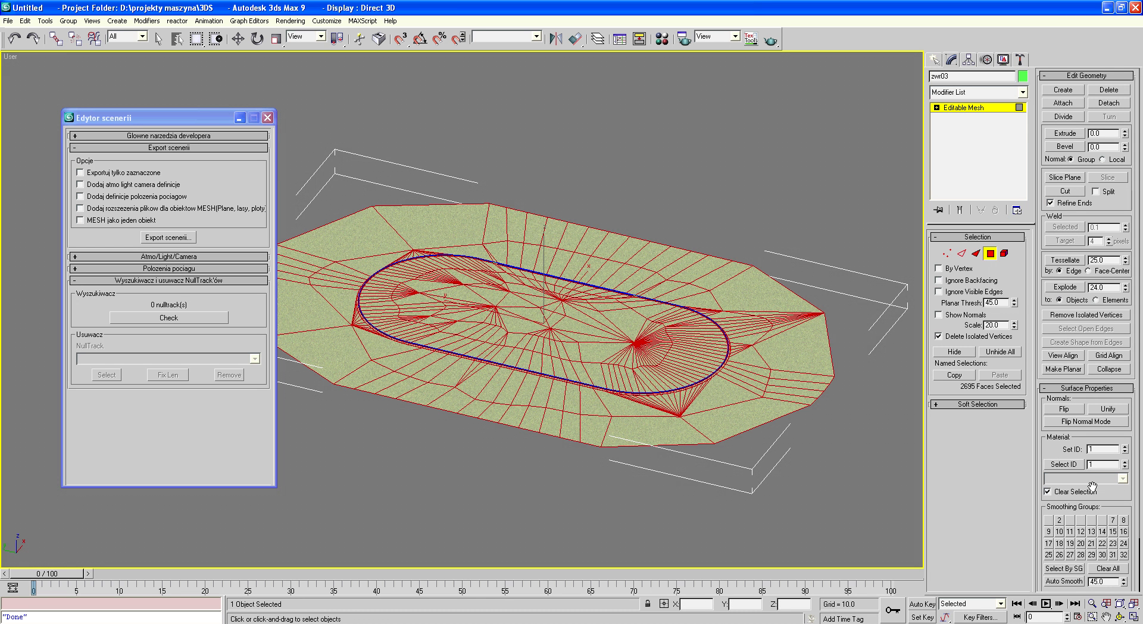
left_click(1064, 581)
right_click(726, 290)
mouse_move(763, 384)
left_click(848, 380)
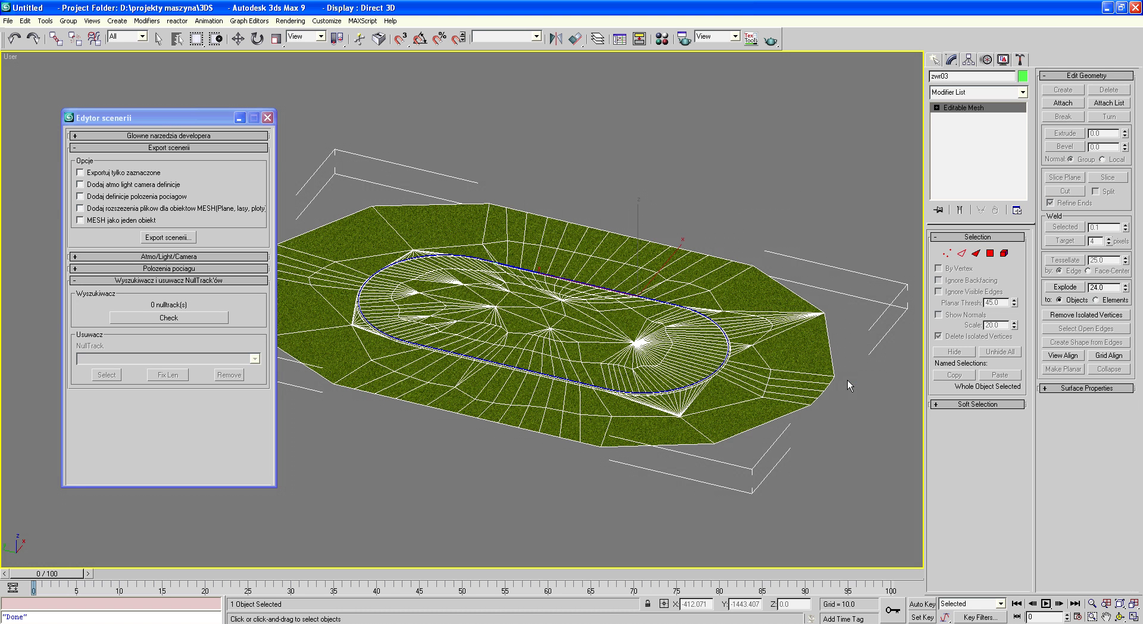
Re-export the scene over td_teren.scn in the scenery folder
left_click(170, 237)
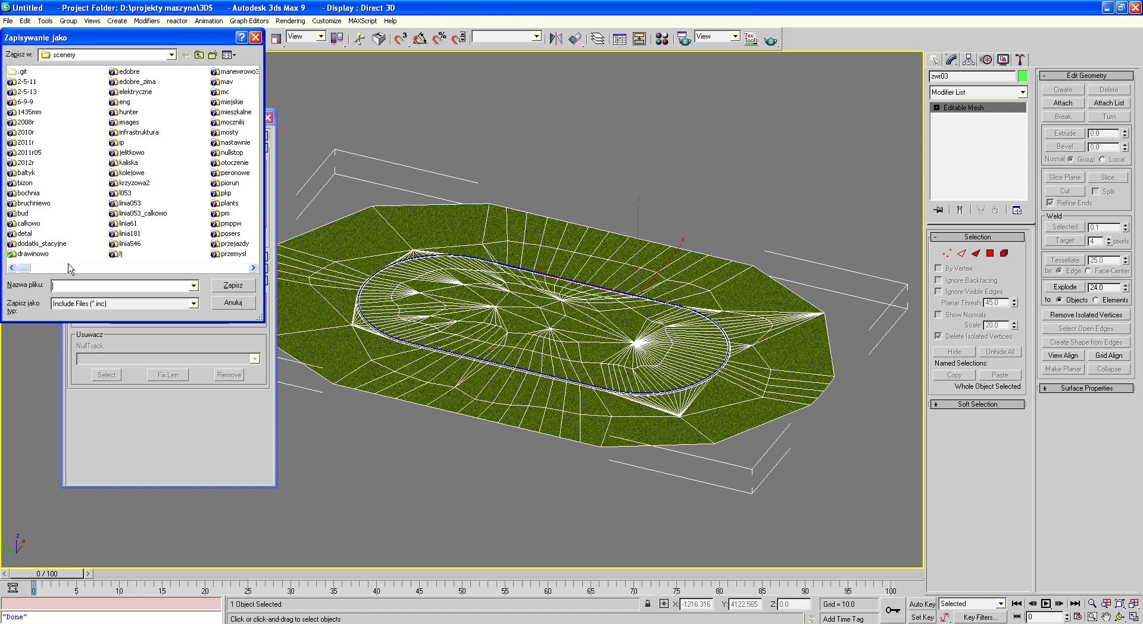
left_click_drag(23, 268, 249, 266)
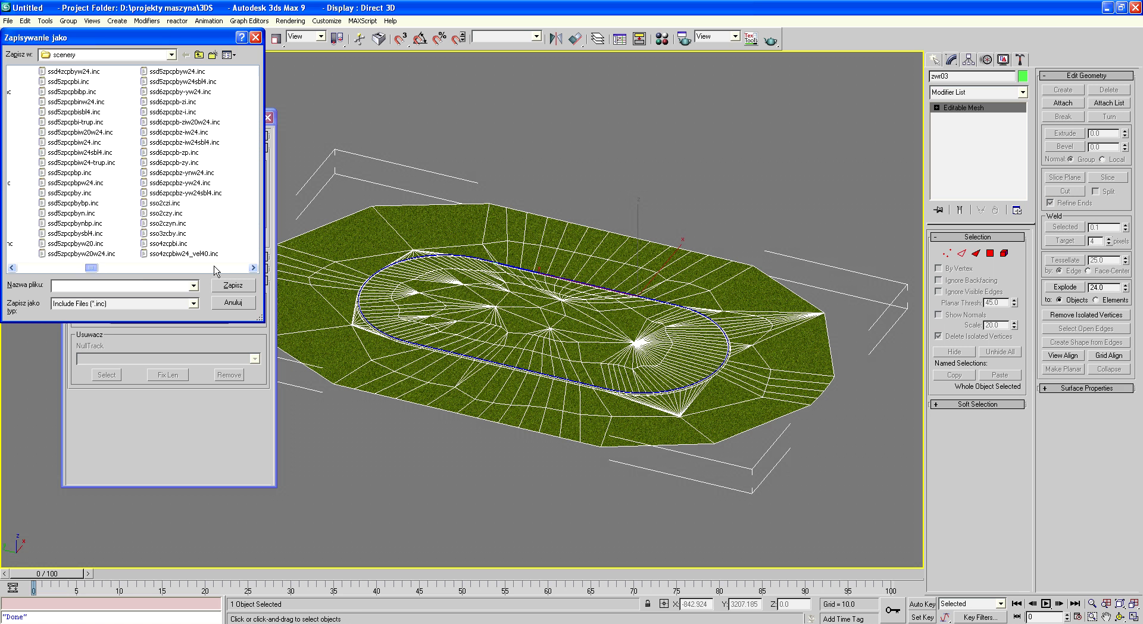
left_click(140, 286)
type("td")
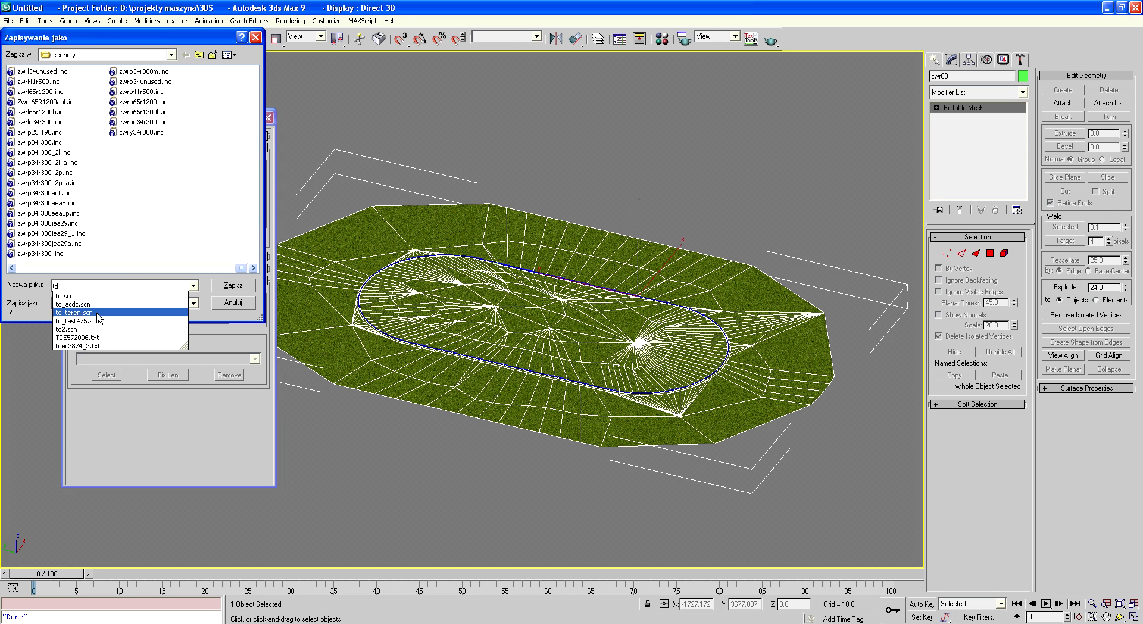
left_click(90, 312)
left_click(233, 286)
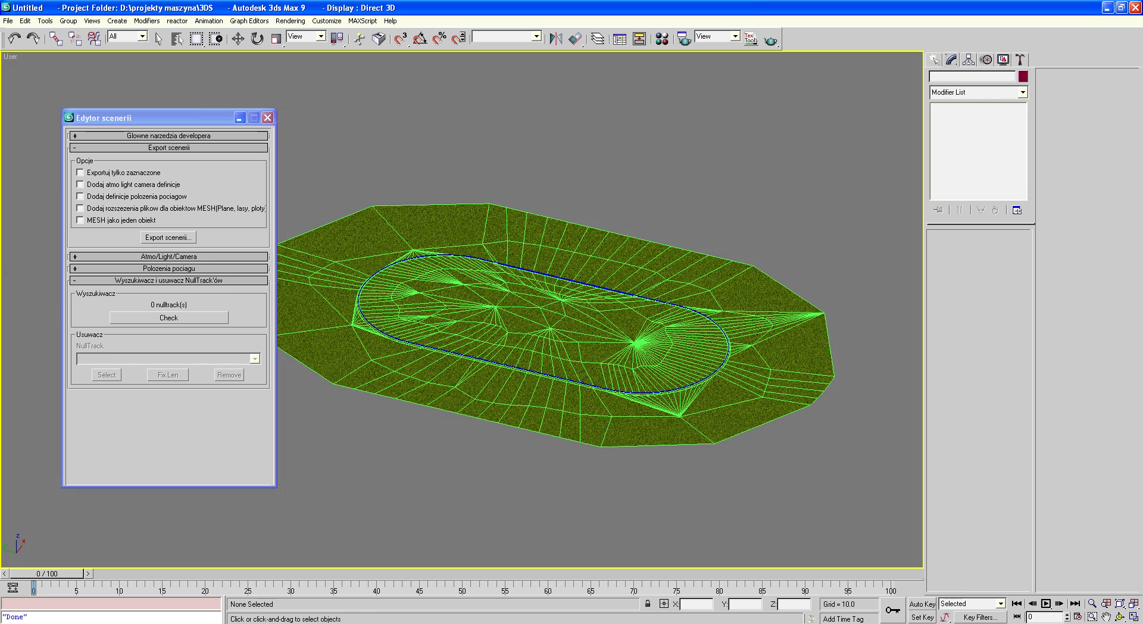
key("super")
Browse to D:\PC_15_04_dds\scenery and open td_teren.scn in Notepad++
left_click(181, 338)
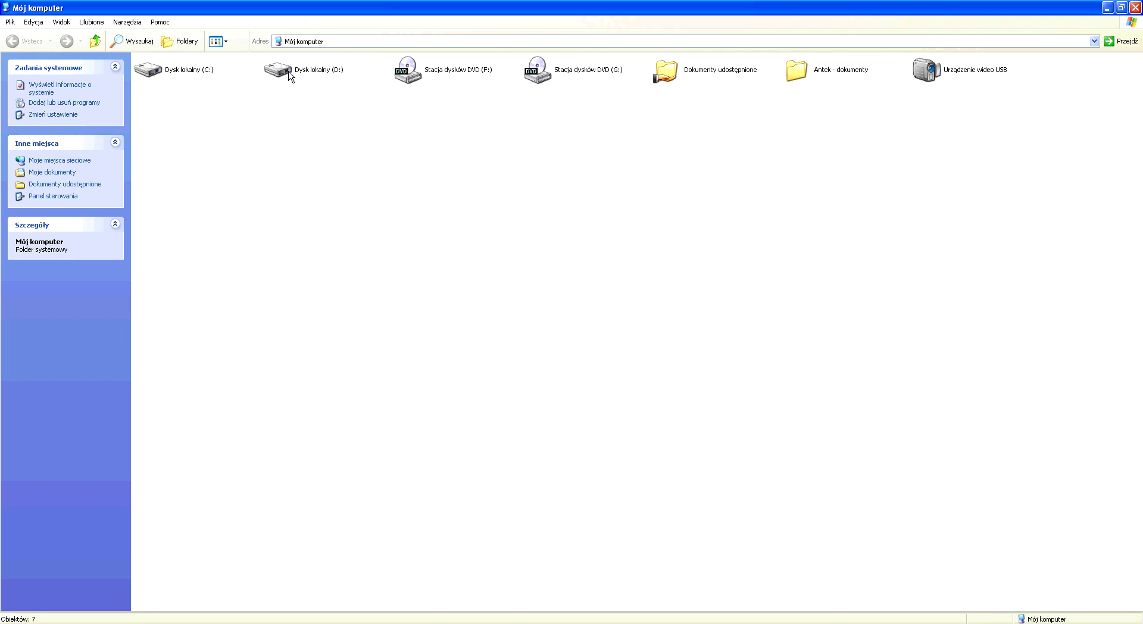
double_click(290, 76)
double_click(411, 154)
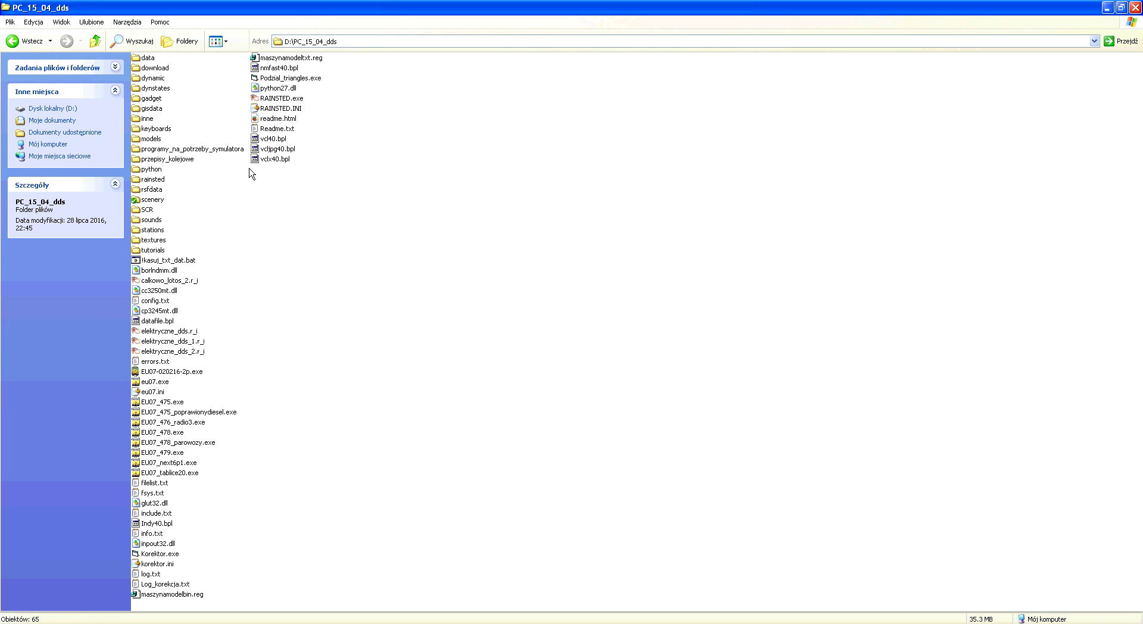
left_click(153, 200)
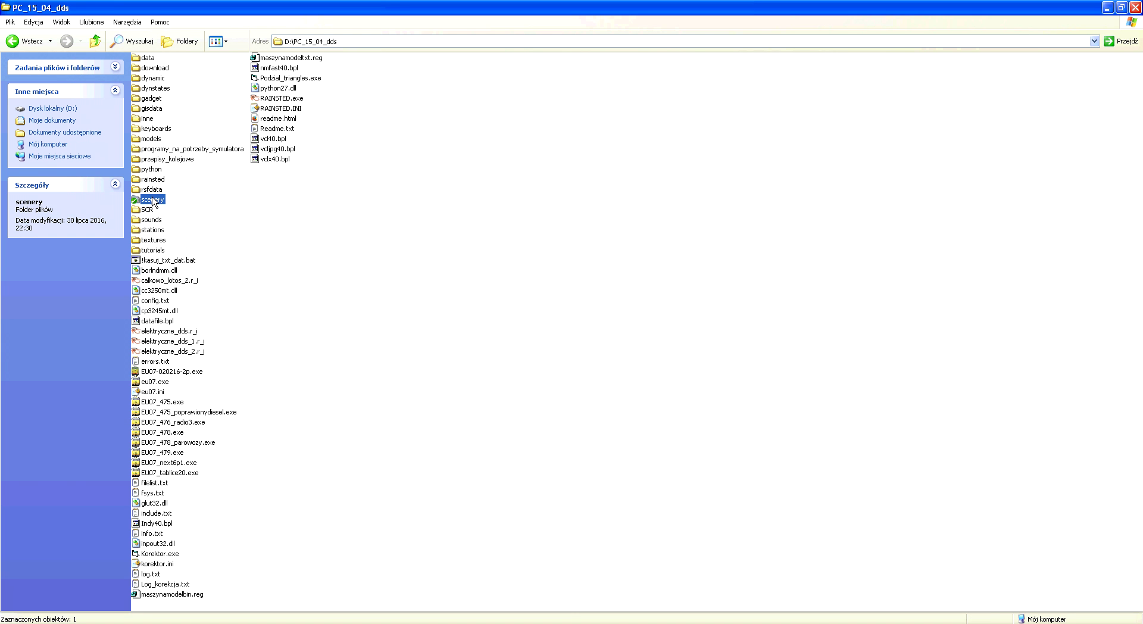
double_click(153, 200)
type("td2")
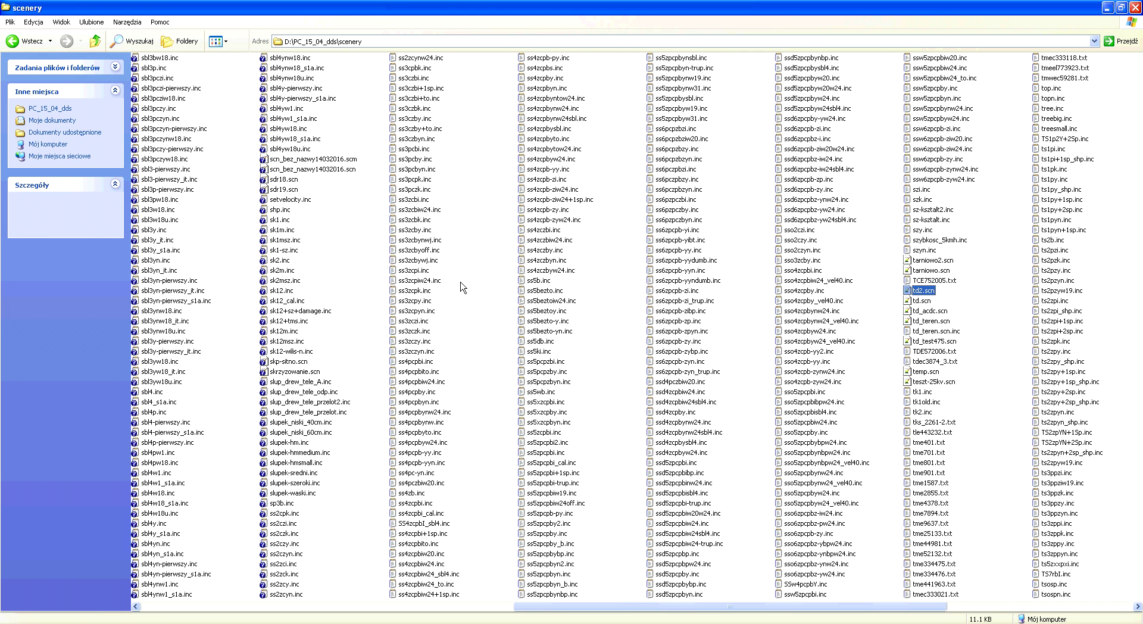
left_click(943, 322)
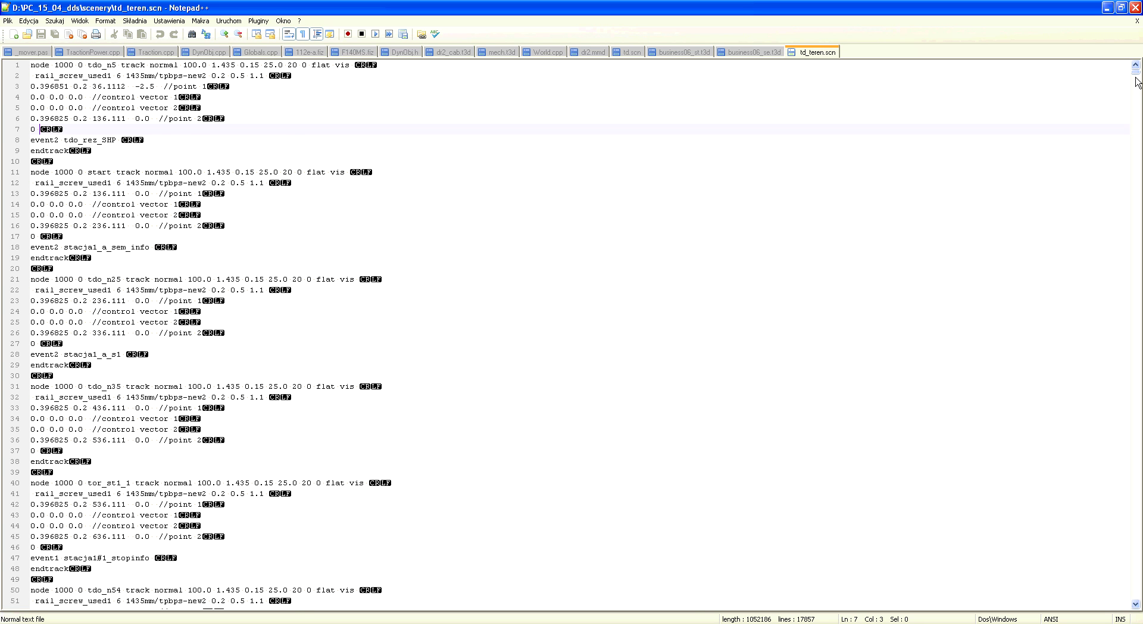
Check td_teren.scn ends with FirstInit at line 17856, then return to Explorer
left_click_drag(1136, 75, 1137, 603)
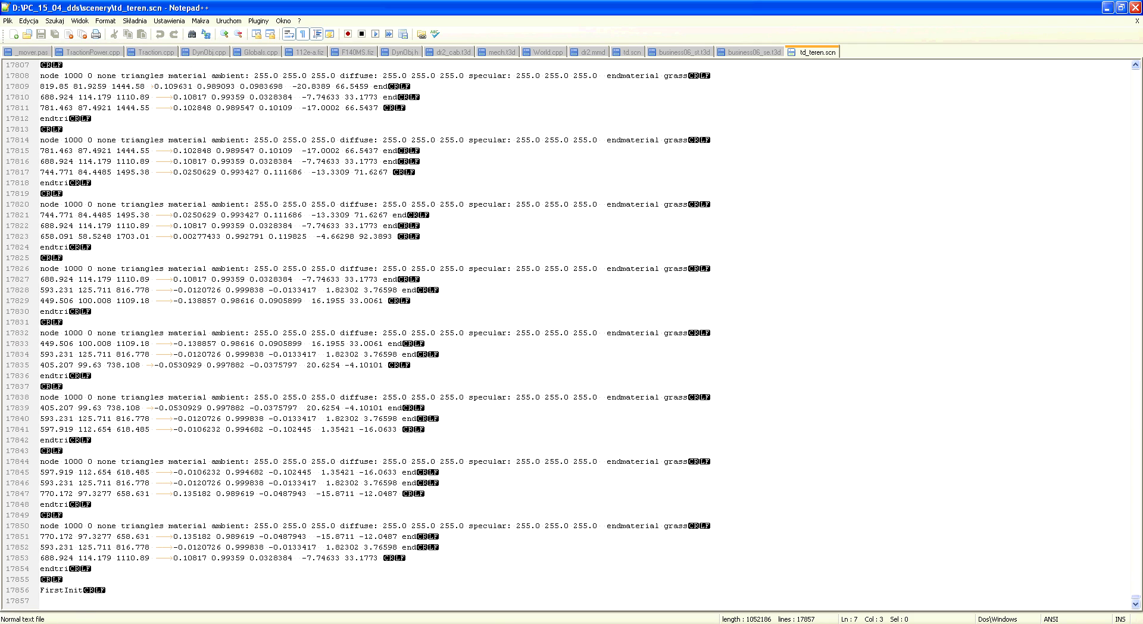
key("alt+Tab")
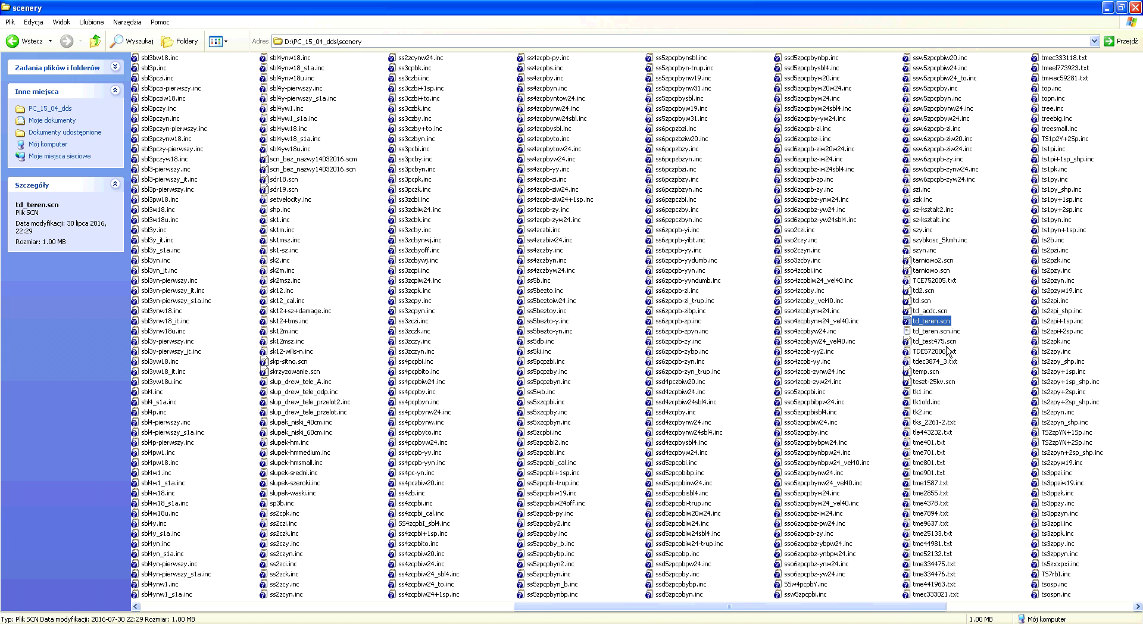
Delete the old td_teren.scn file
left_click(947, 332)
left_click(944, 323)
key("Delete")
key("Return")
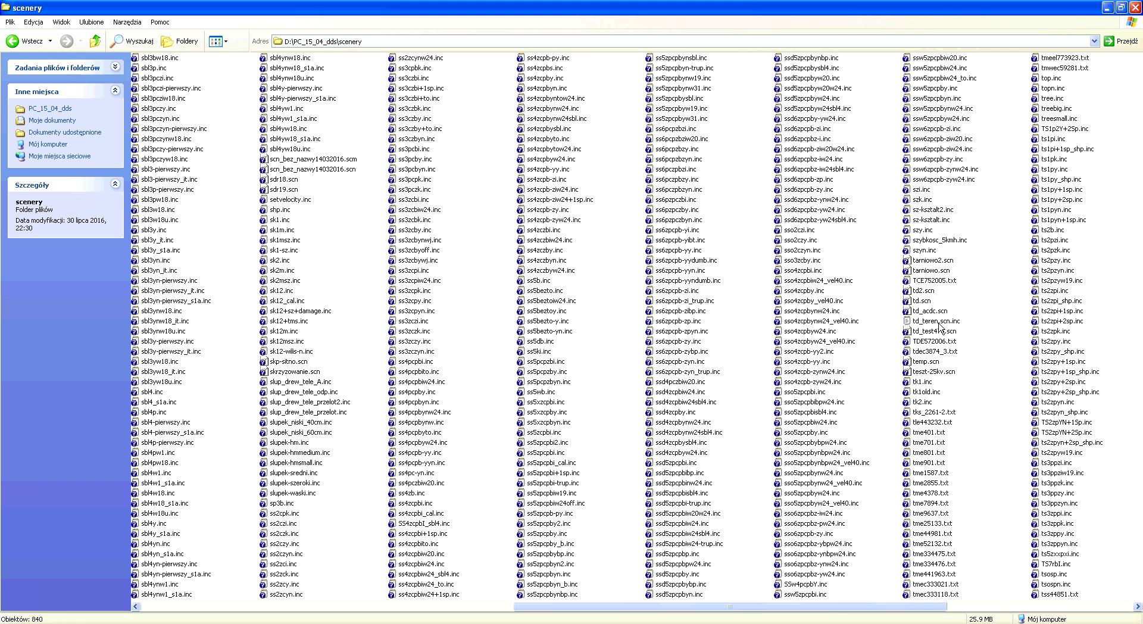
Rename td_teren.scn.inc to td_teren.scn, then open td.scn
left_click(939, 324)
key("End")
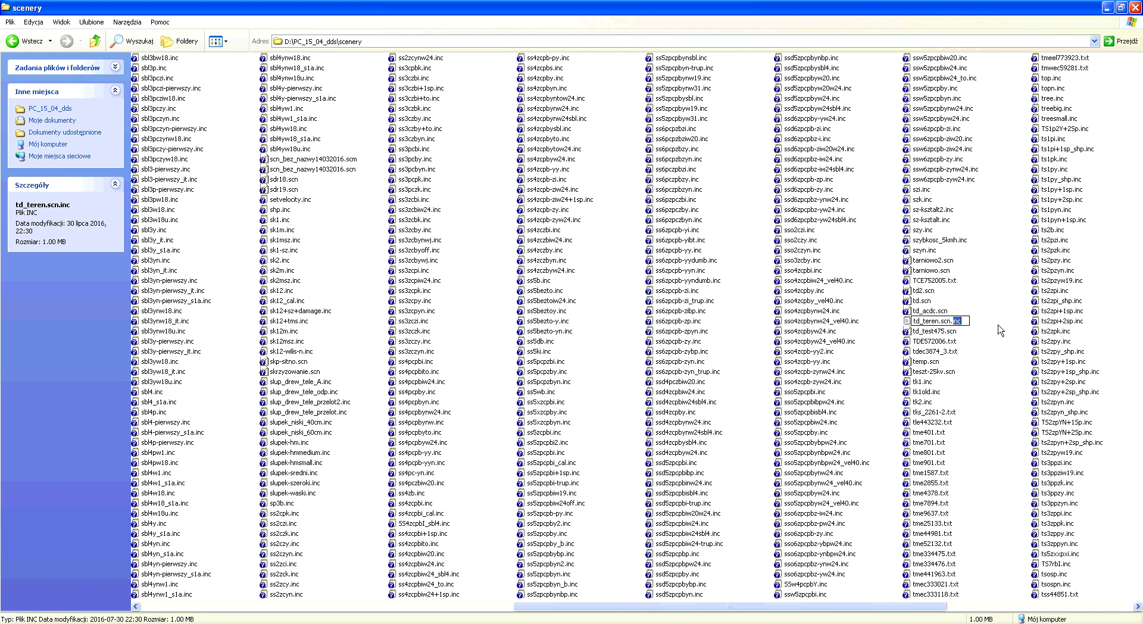
key("BackSpace")
key("BackSpace")
key("BackSpace")
key("Return")
key("Return")
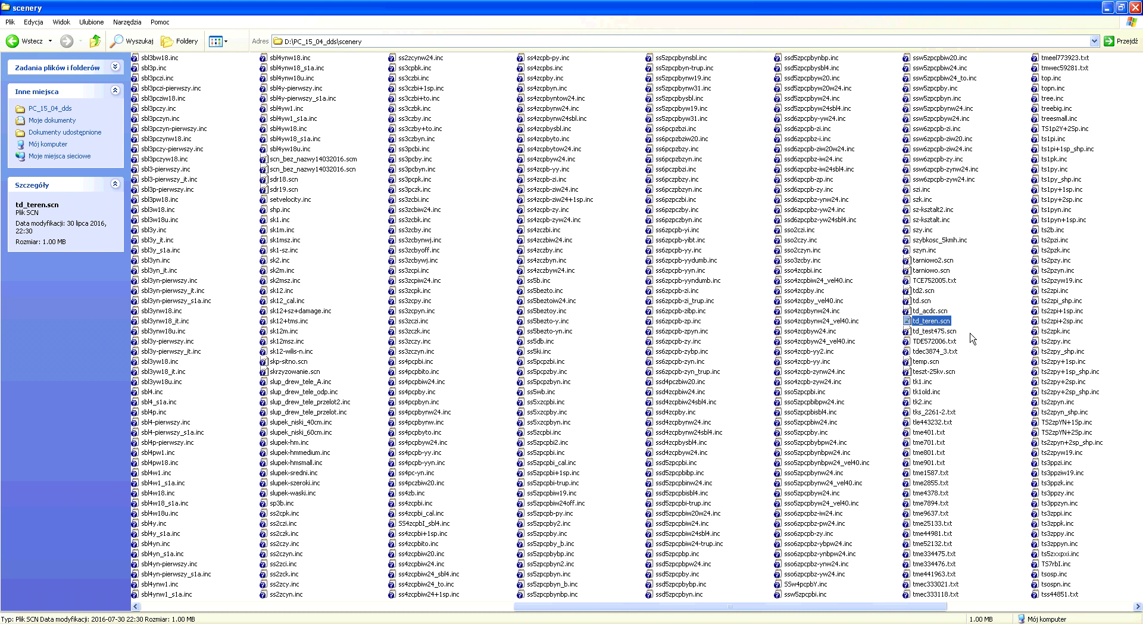
double_click(932, 321)
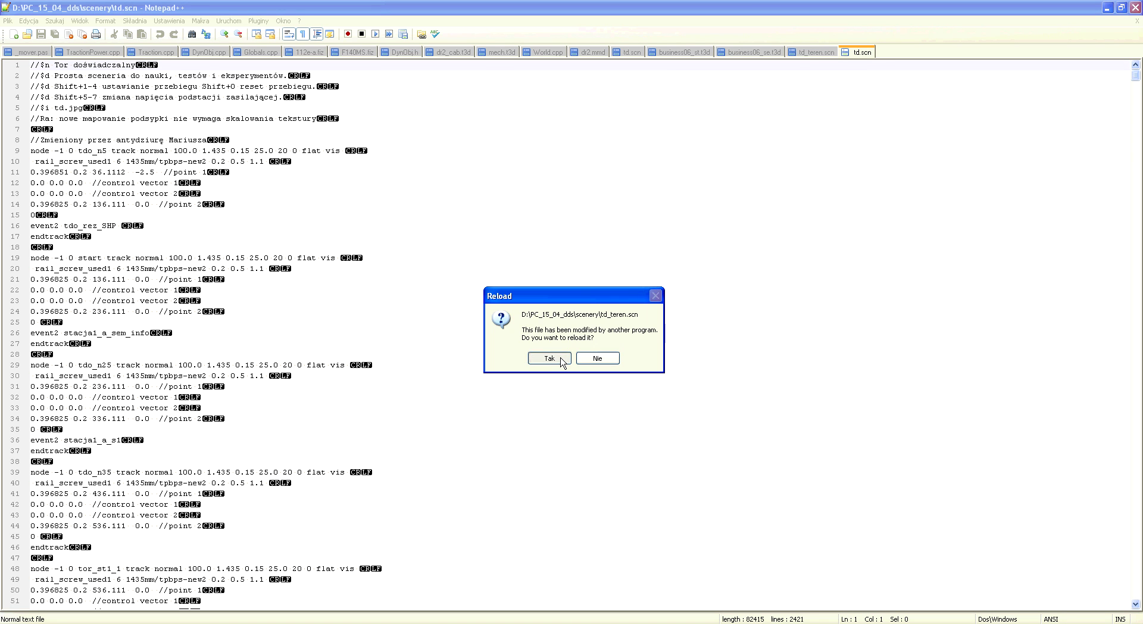
Reload the externally modified td_teren.scn and review its contents
left_click(597, 359)
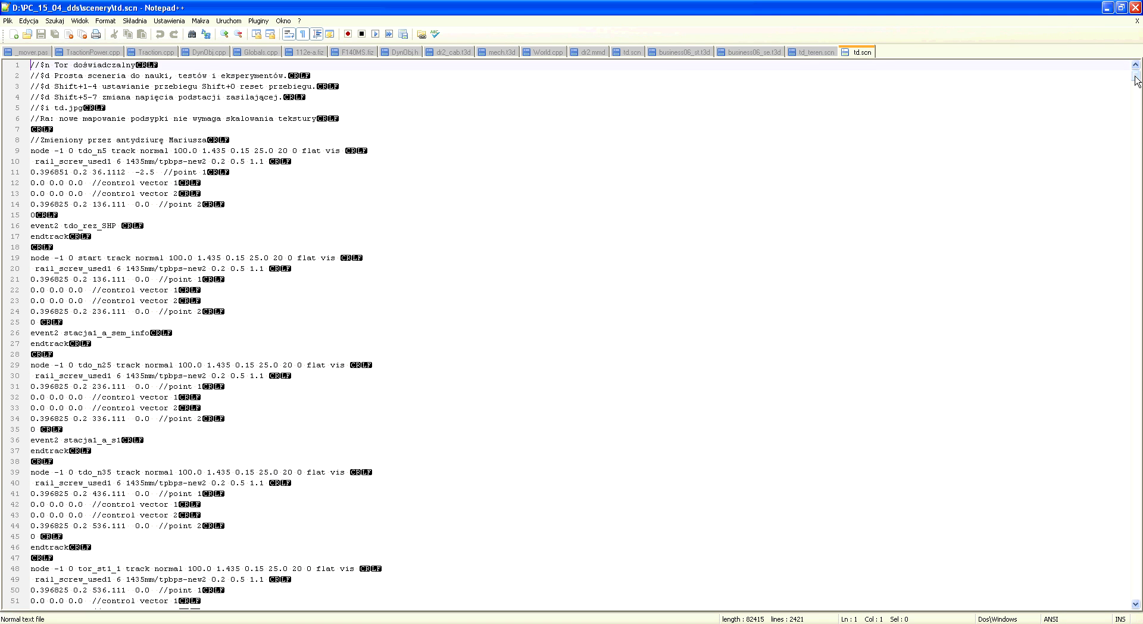
left_click_drag(1136, 76, 1136, 594)
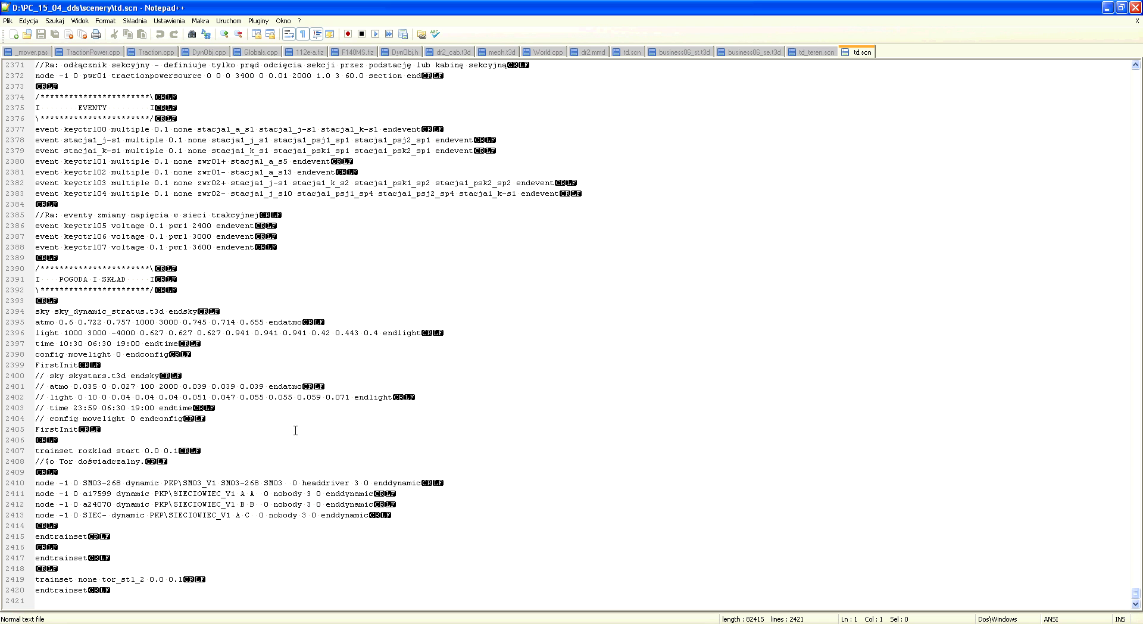
scroll(48, 300, "up", 4)
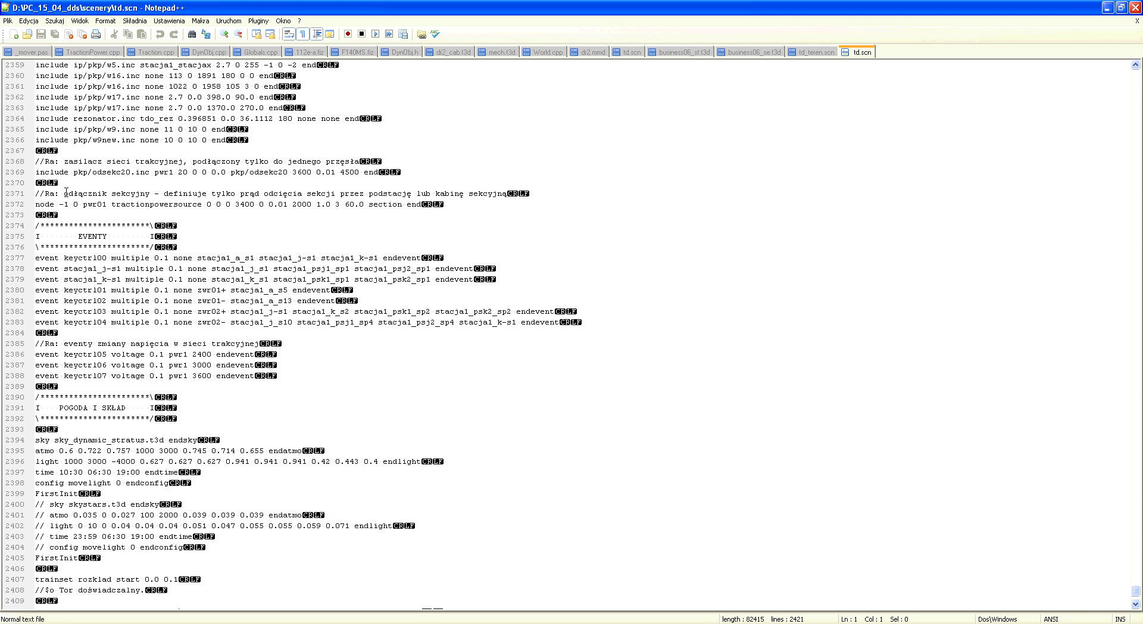
scroll(67, 192, "up", 6)
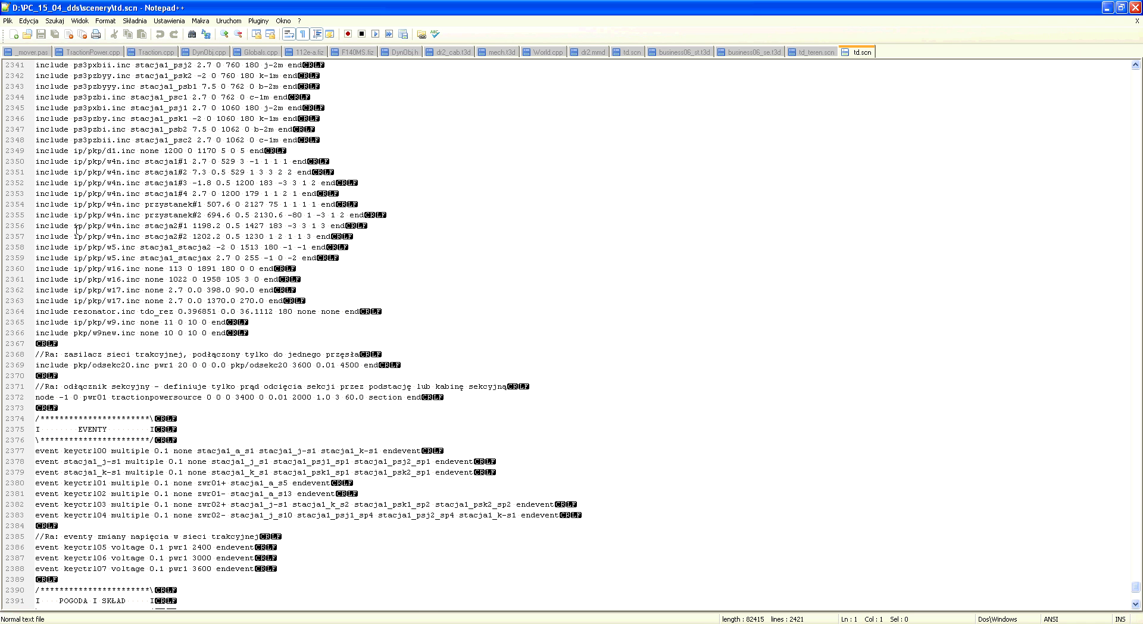
left_click(819, 51)
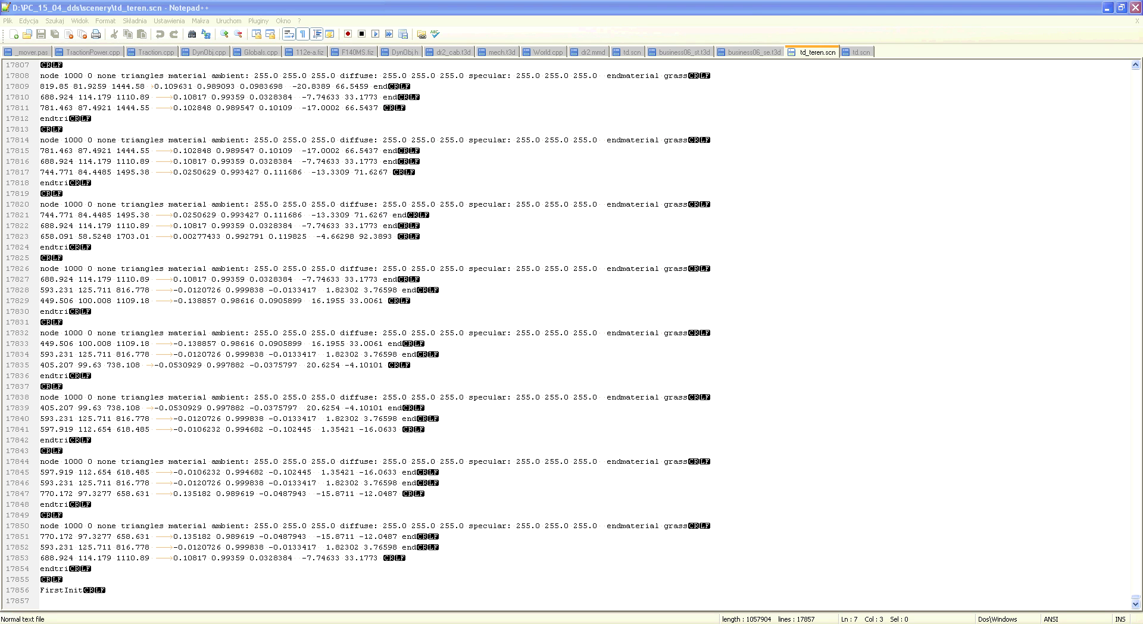
key("Return")
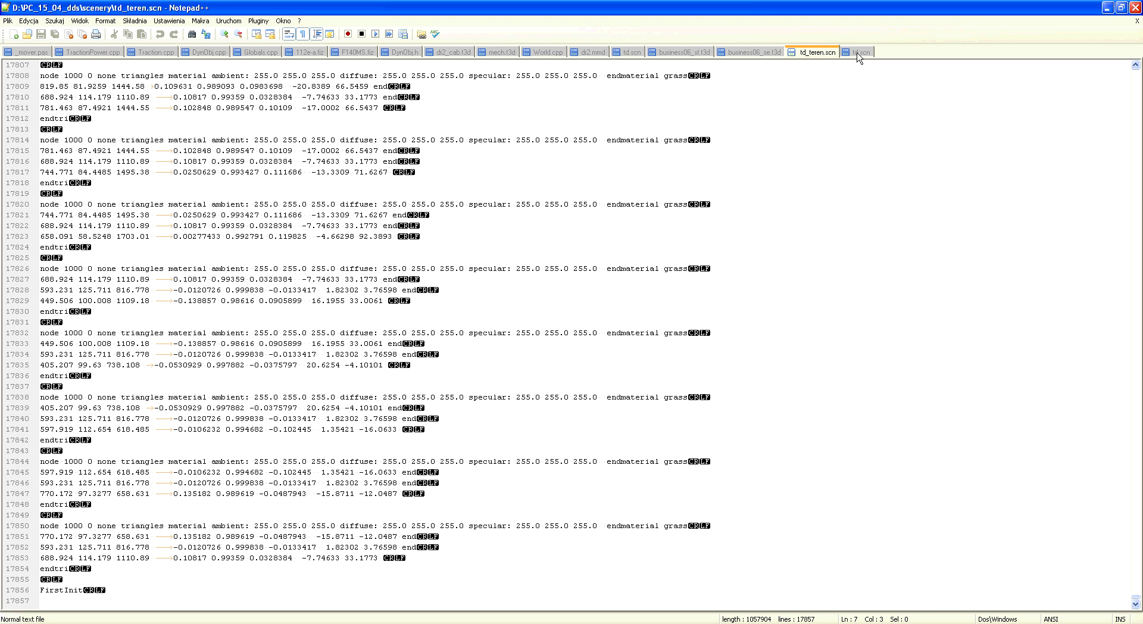
Select and copy the sky, atmosphere, time and trainset lines 2394–2420 in td.scn
left_click(857, 53)
scroll(235, 501, "down", 7)
scroll(163, 505, "down", 3)
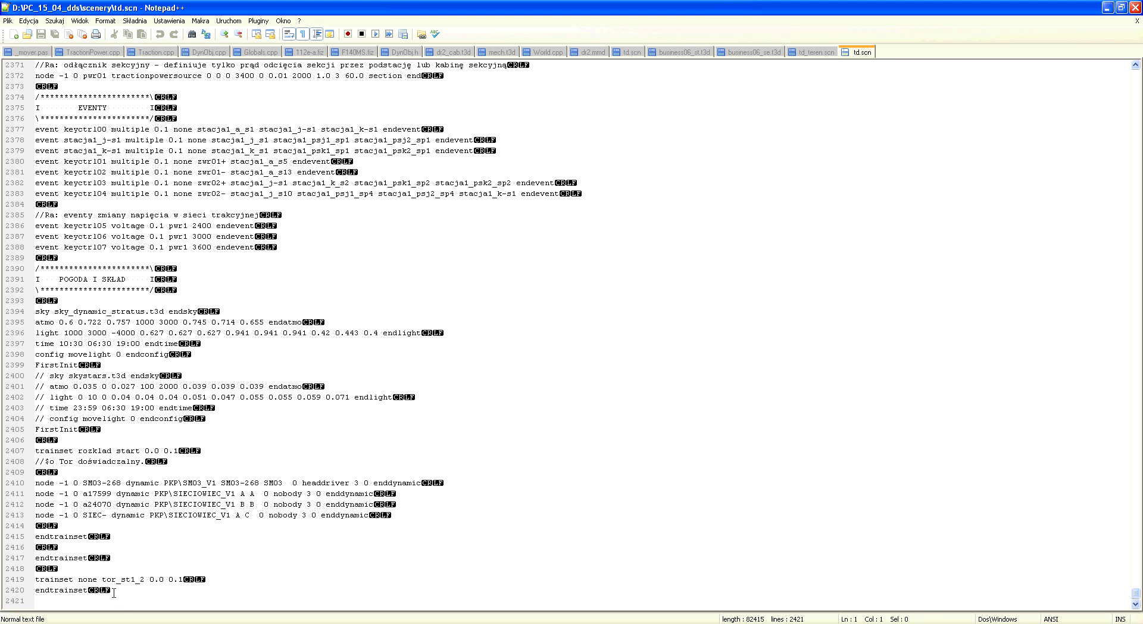
left_click_drag(114, 593, 34, 312)
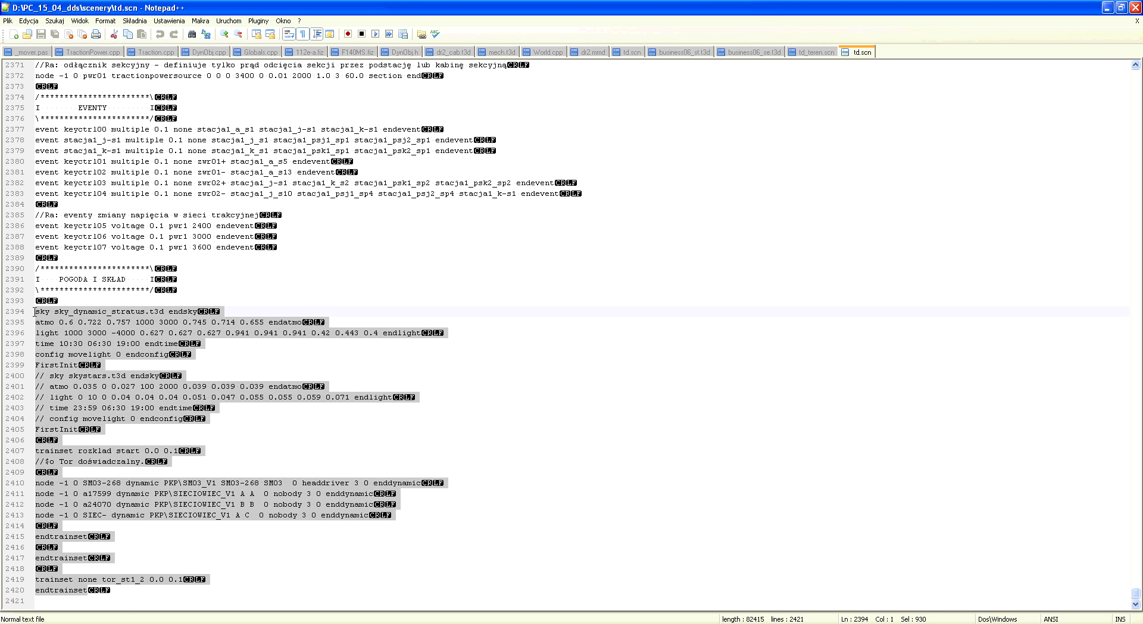
scroll(113, 378, "up", 2)
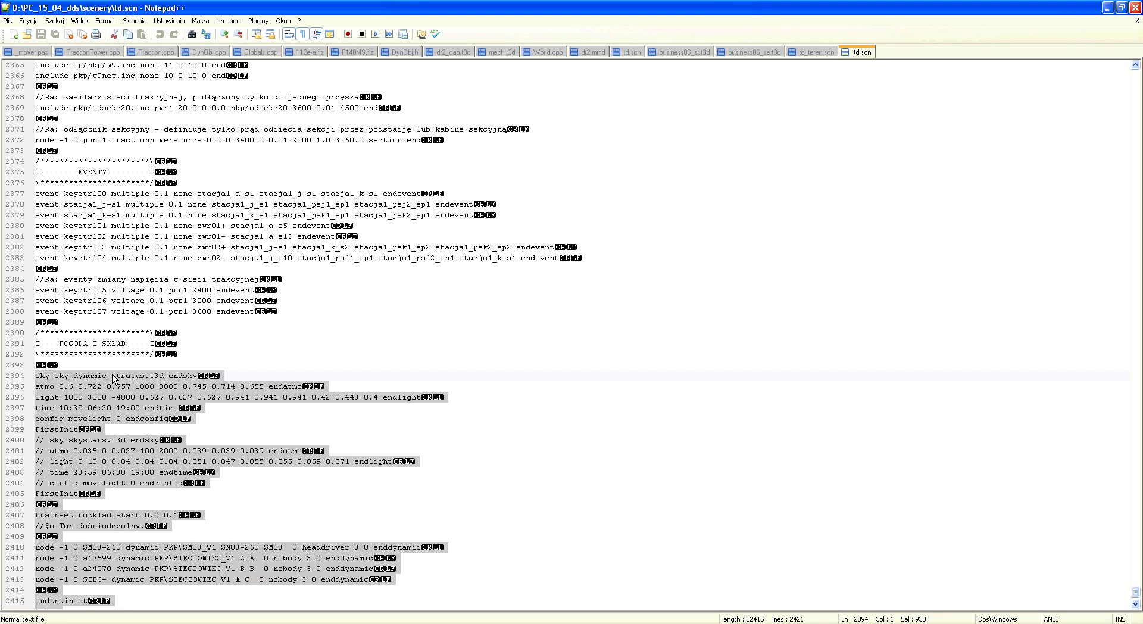
scroll(113, 377, "up", 1)
scroll(119, 384, "down", 3)
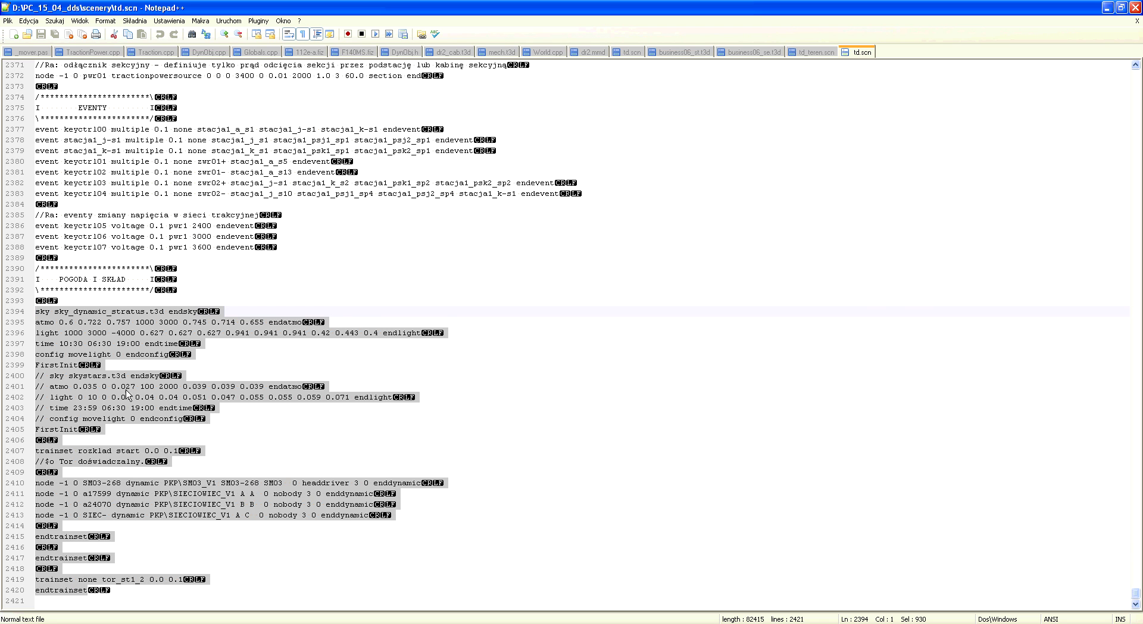
Replace td_teren.scn's final FirstInit line with the copied block and save
left_click(808, 54)
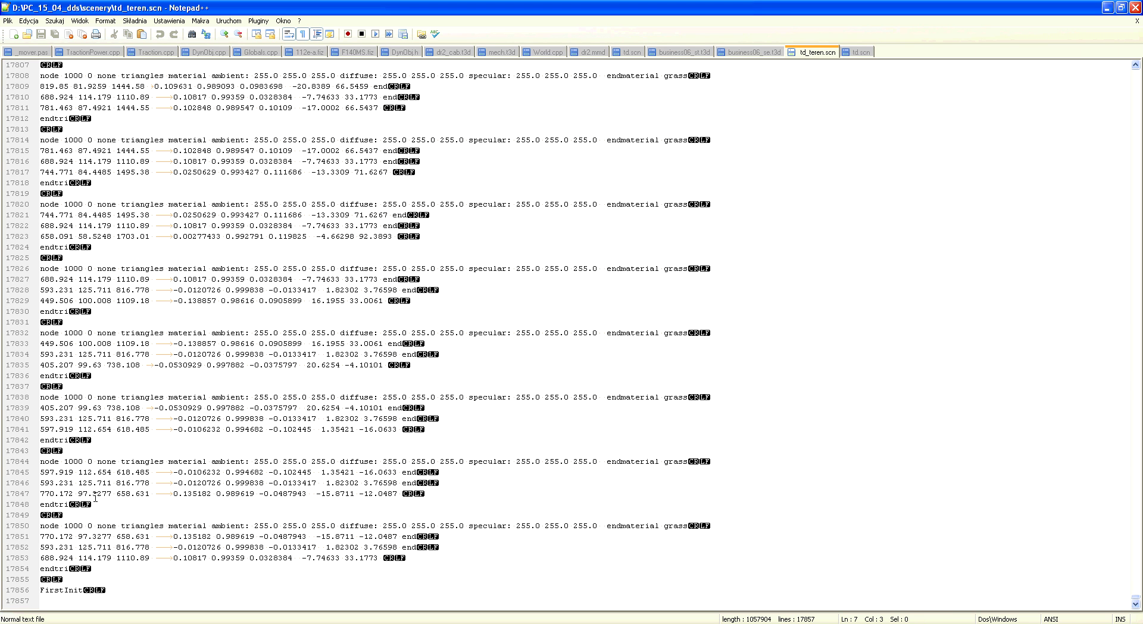
key("ctrl+End")
key("shift+Up")
key("shift+Up")
key("ctrl+v")
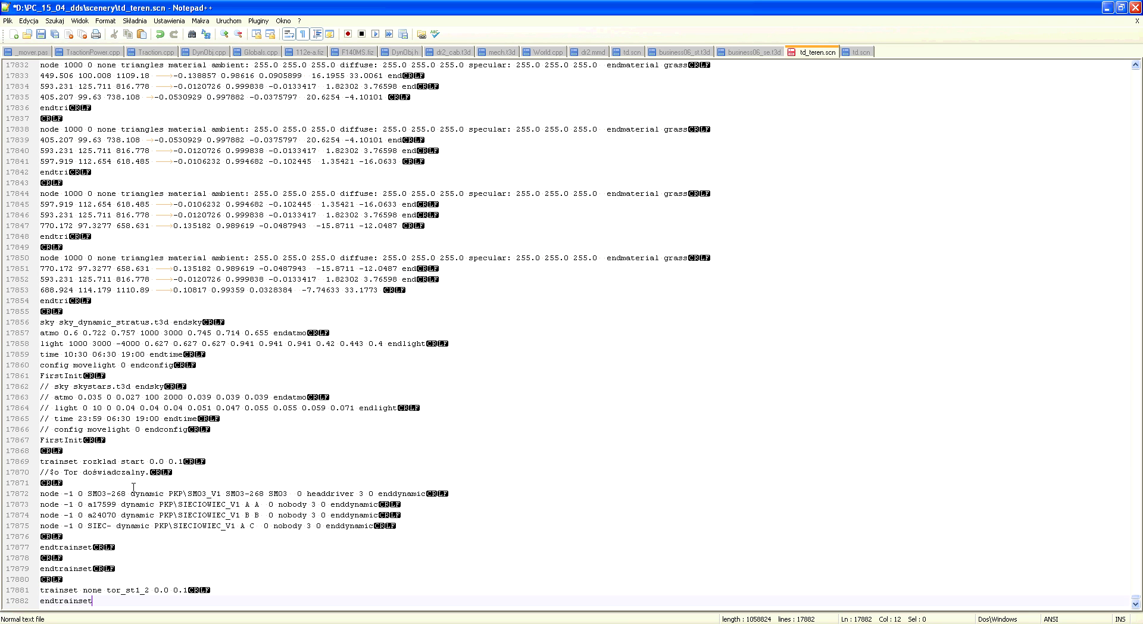
key("ctrl+s")
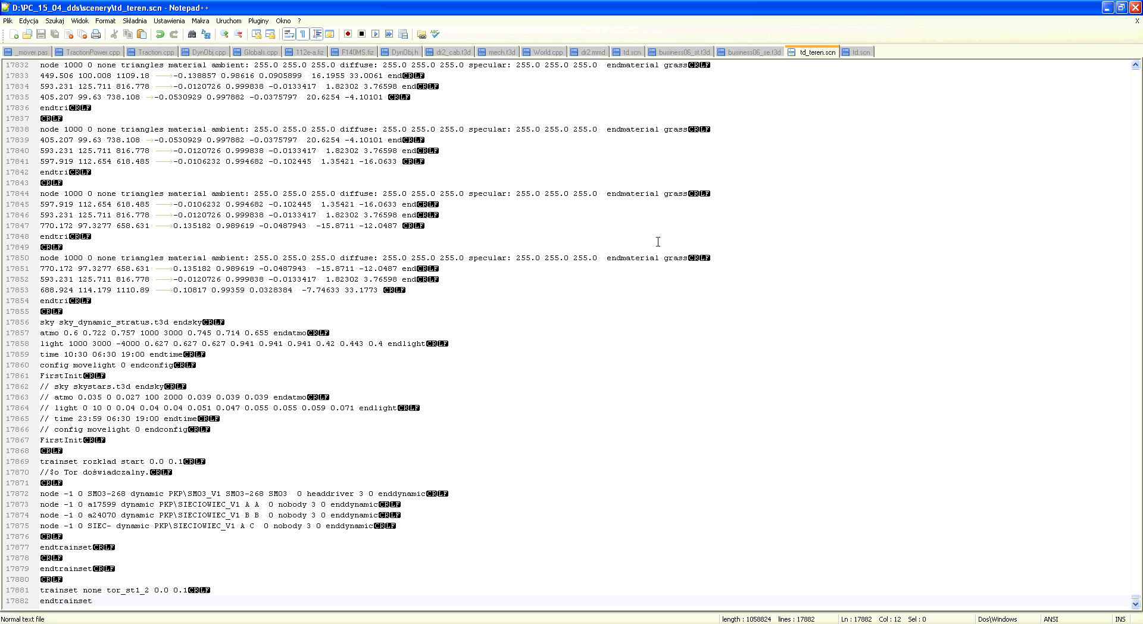
Launch RAINSTED.exe from PC_15_04_dds and view td_teren's file structure
key("alt+Tab")
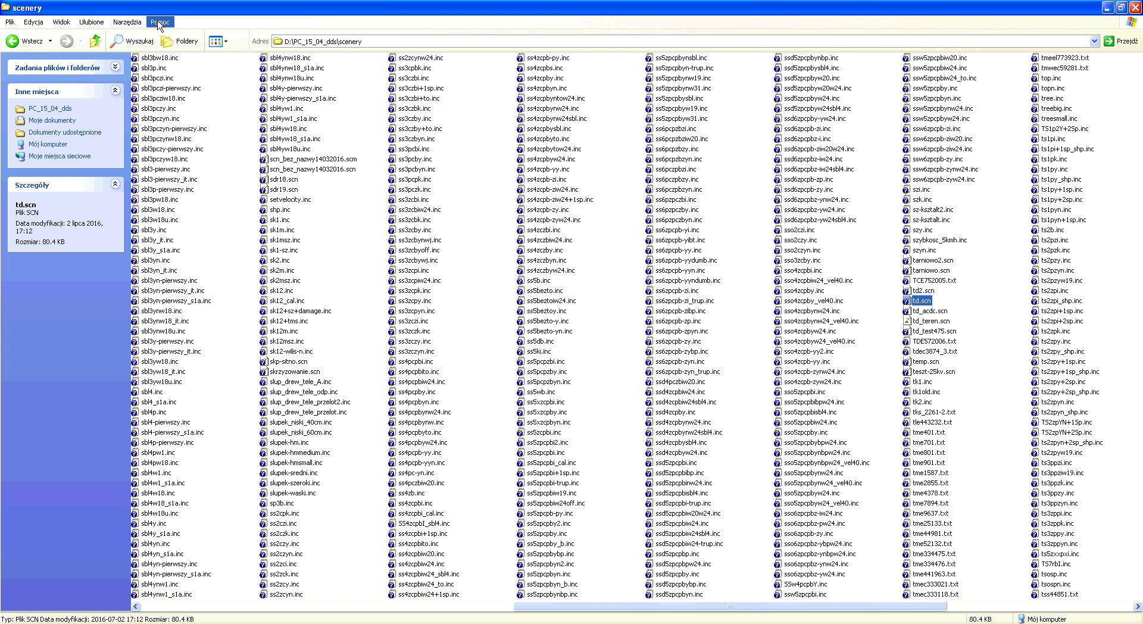
left_click(95, 41)
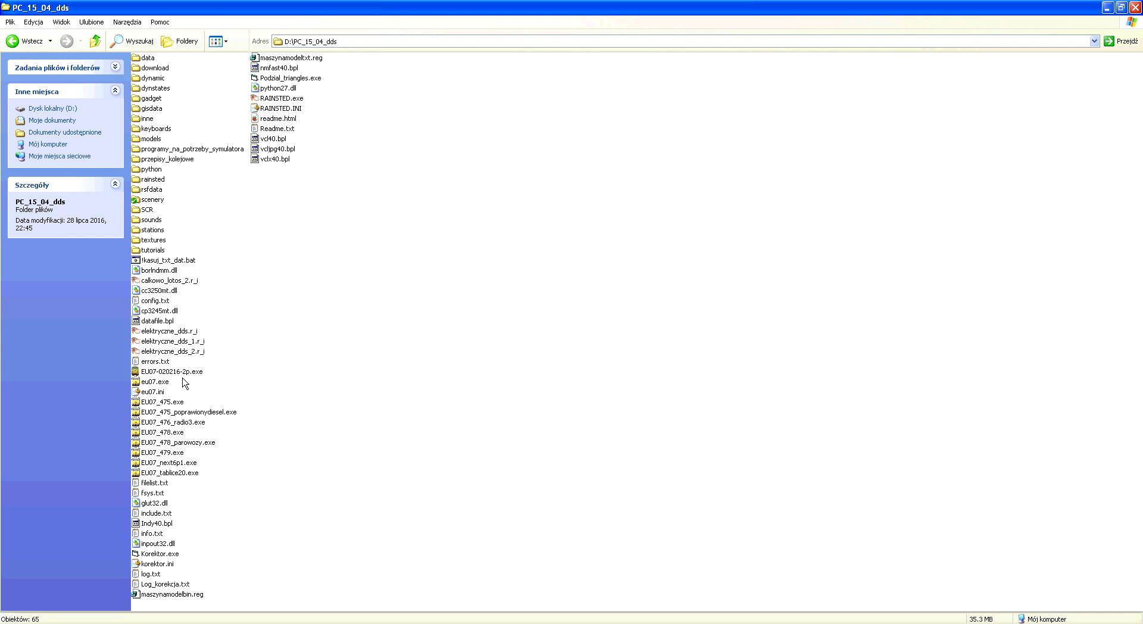
left_click(278, 100)
double_click(278, 100)
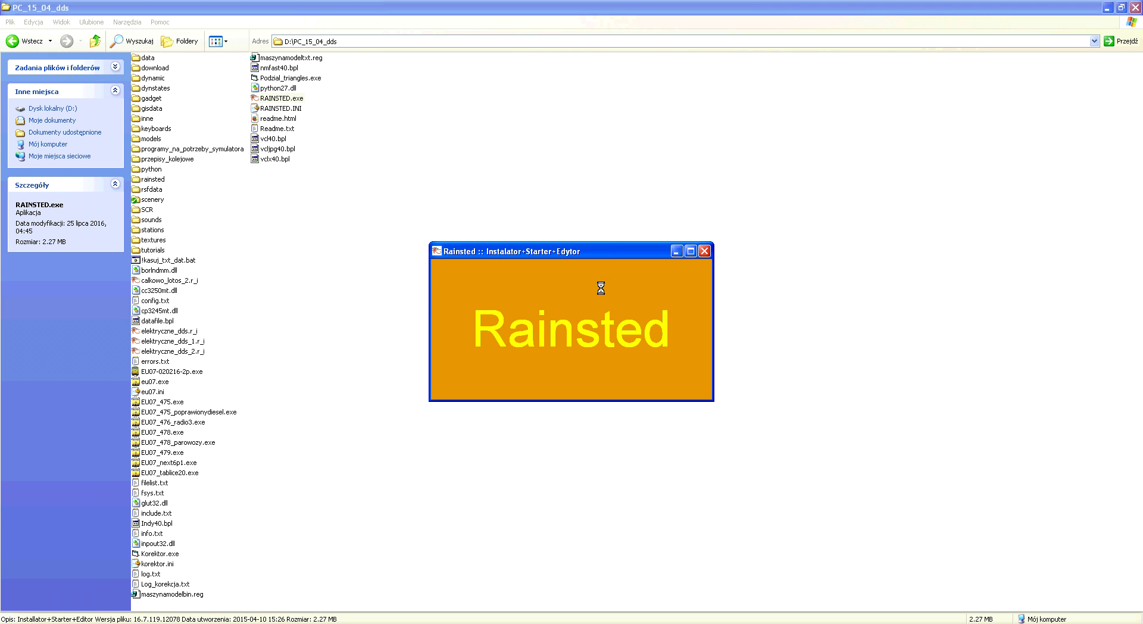
left_click_drag(470, 204, 474, 324)
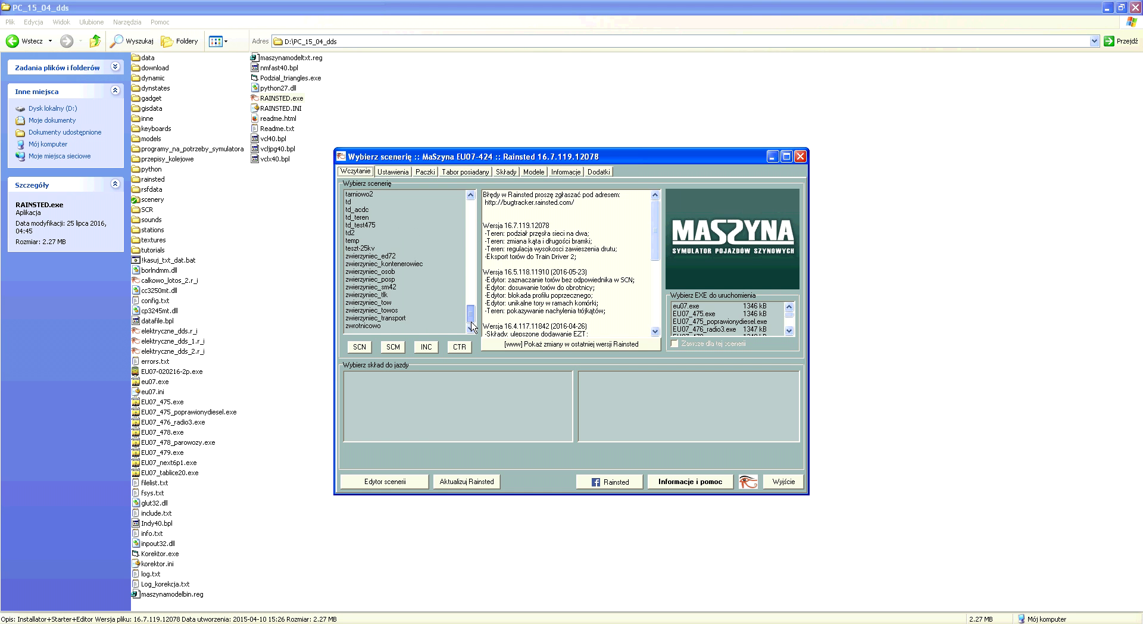
left_click(369, 264)
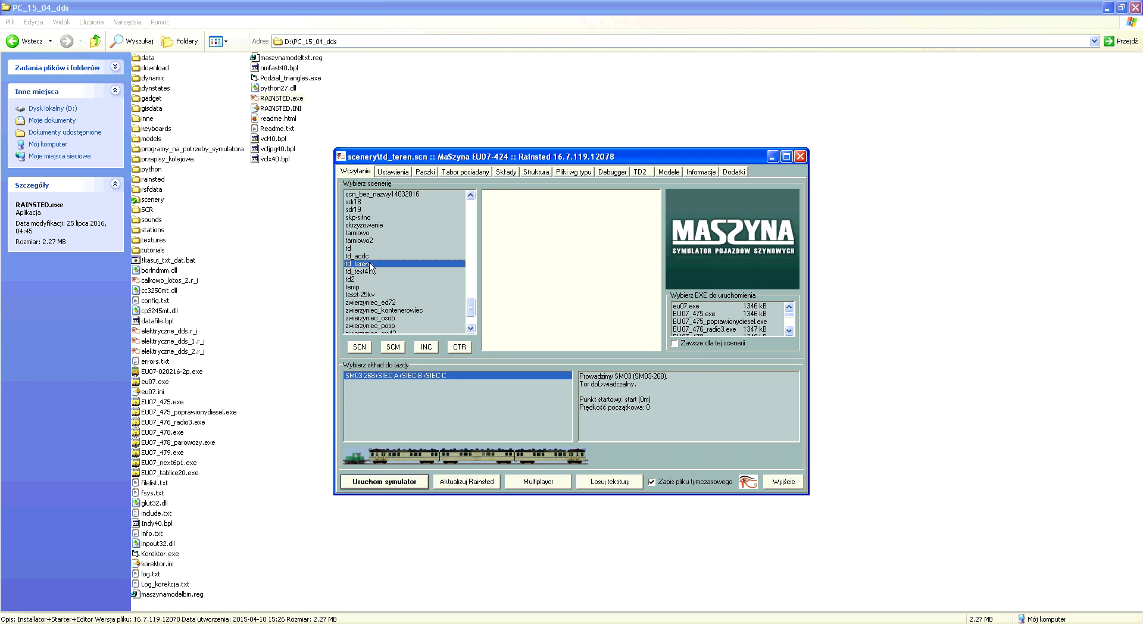
left_click(541, 172)
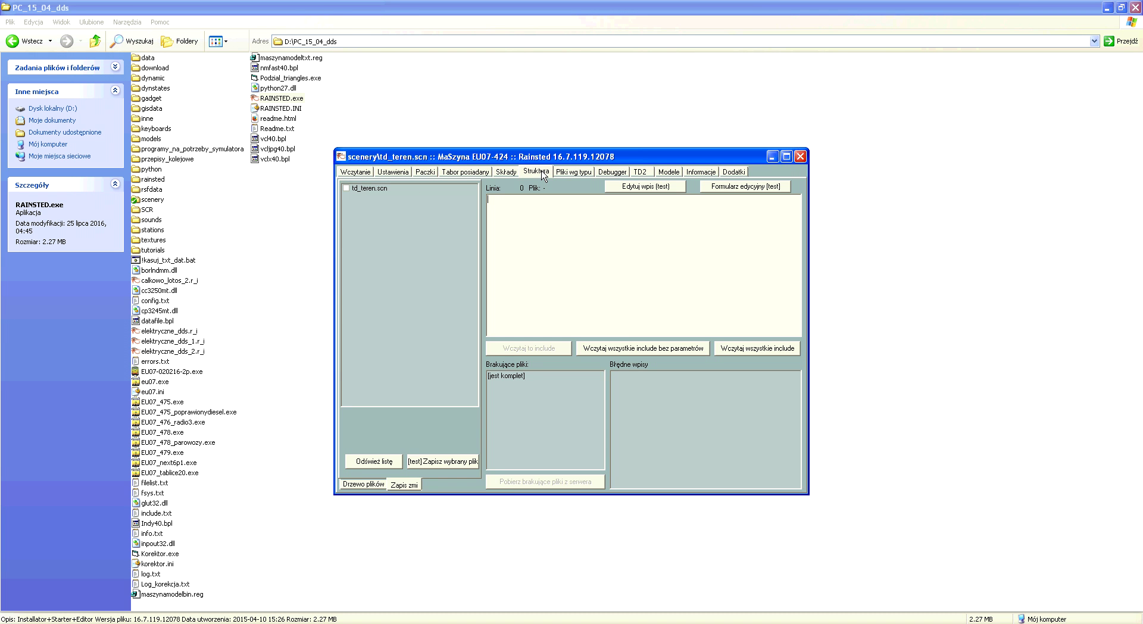
In Rainsted's debugger, pick textures\grass=.DDS from the scenery's texture list
left_click(609, 172)
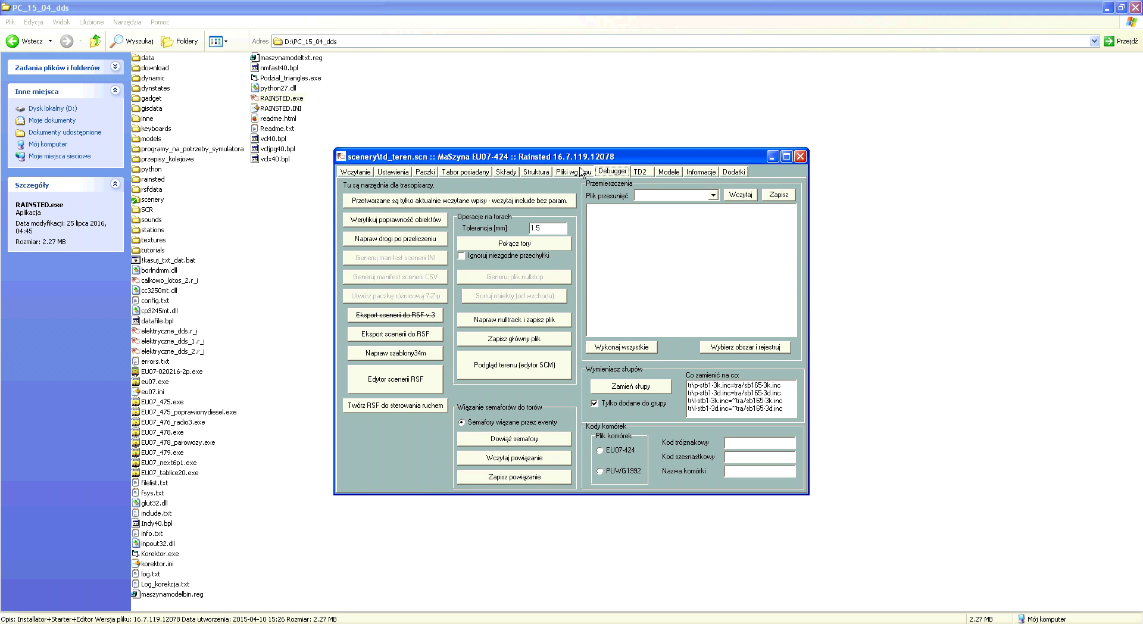
left_click(579, 170)
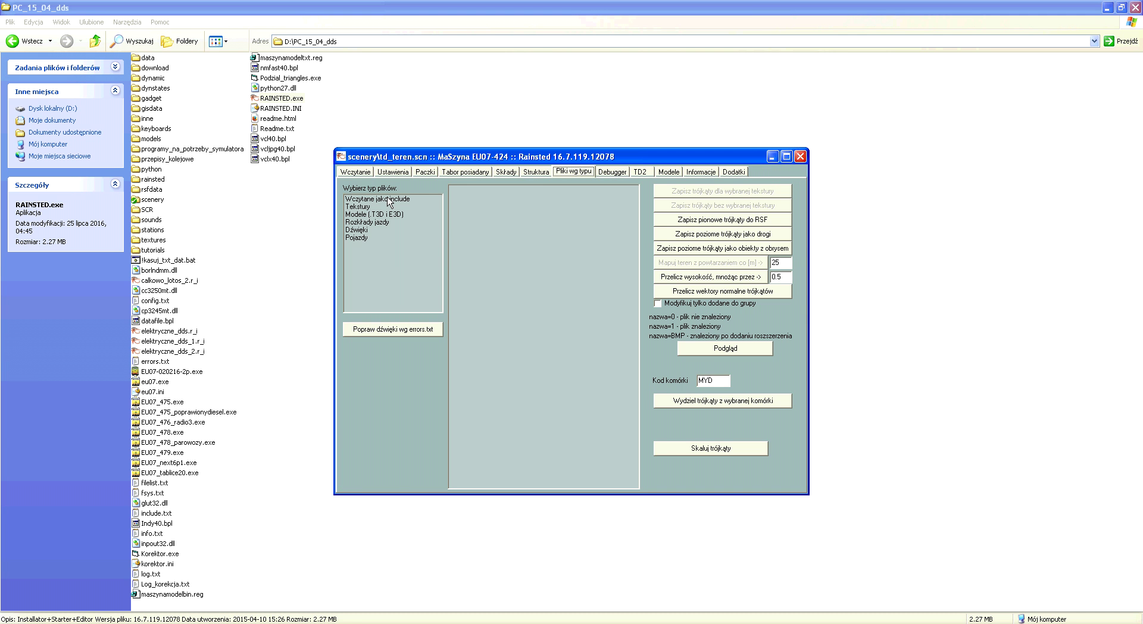
left_click(388, 200)
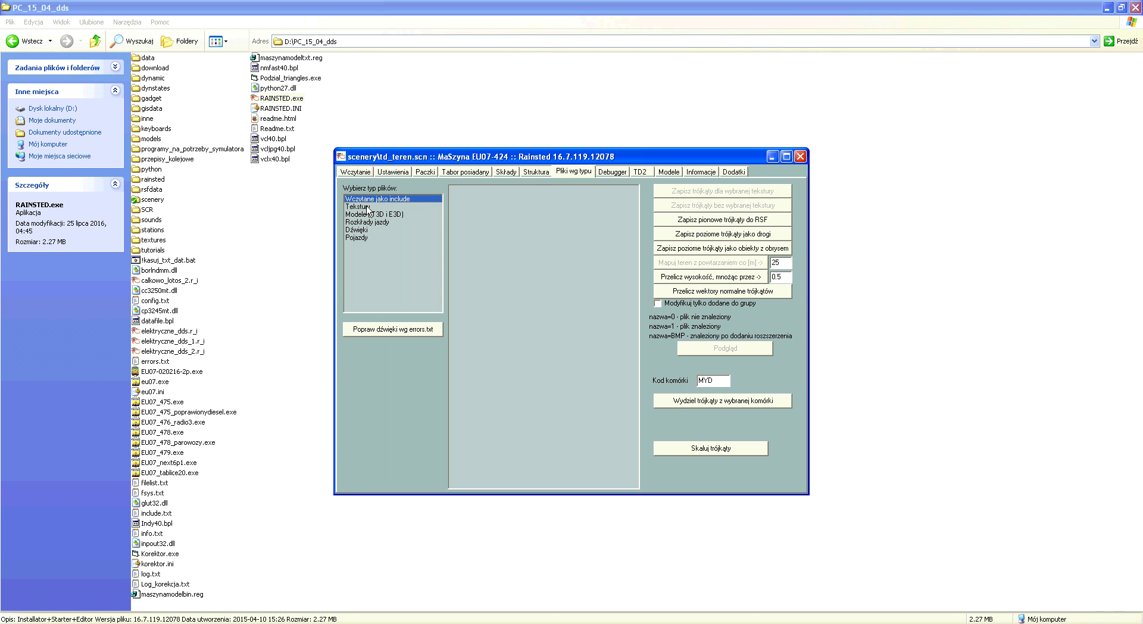
left_click(366, 206)
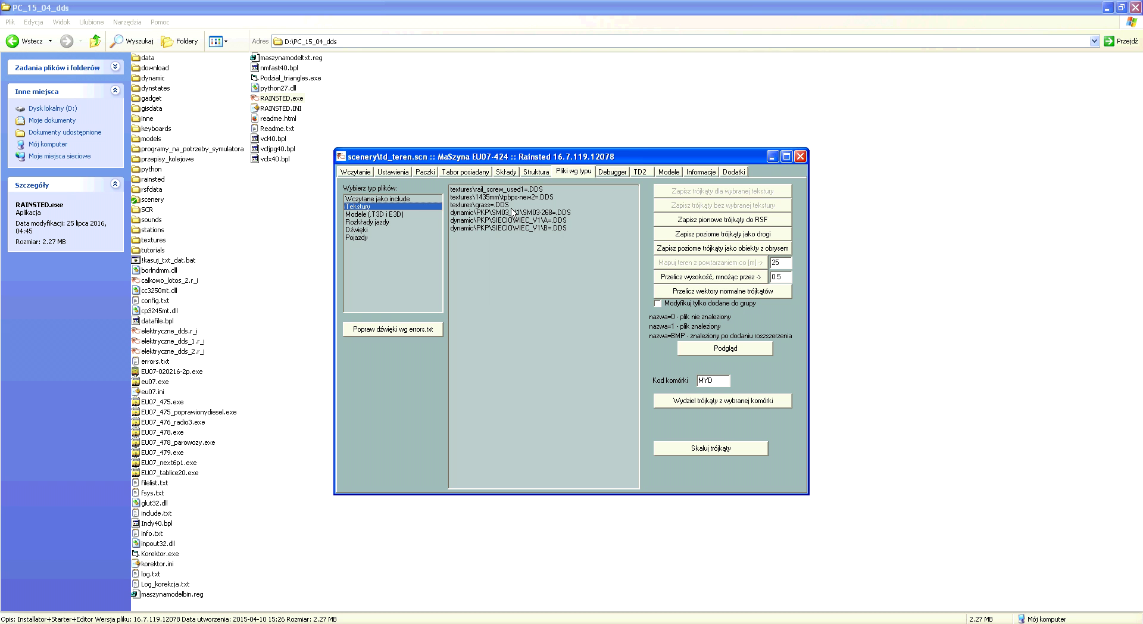
left_click_drag(502, 209, 707, 178)
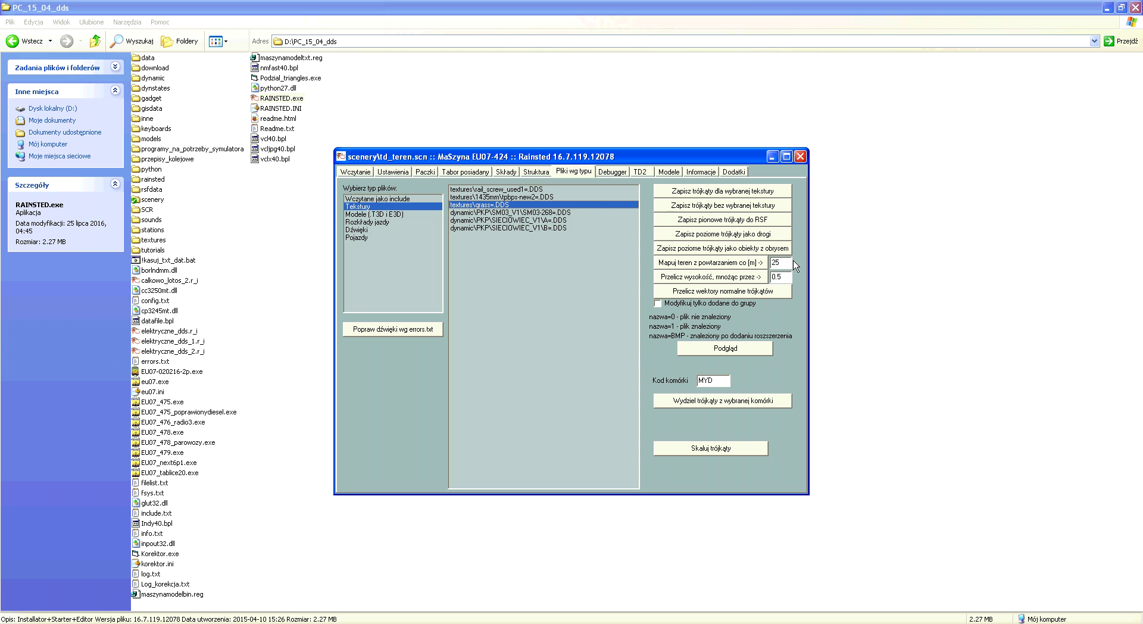
Map the grass texture across the terrain every 10 m and recalculate normals
left_click_drag(789, 261, 762, 259)
type("10")
left_click(737, 267)
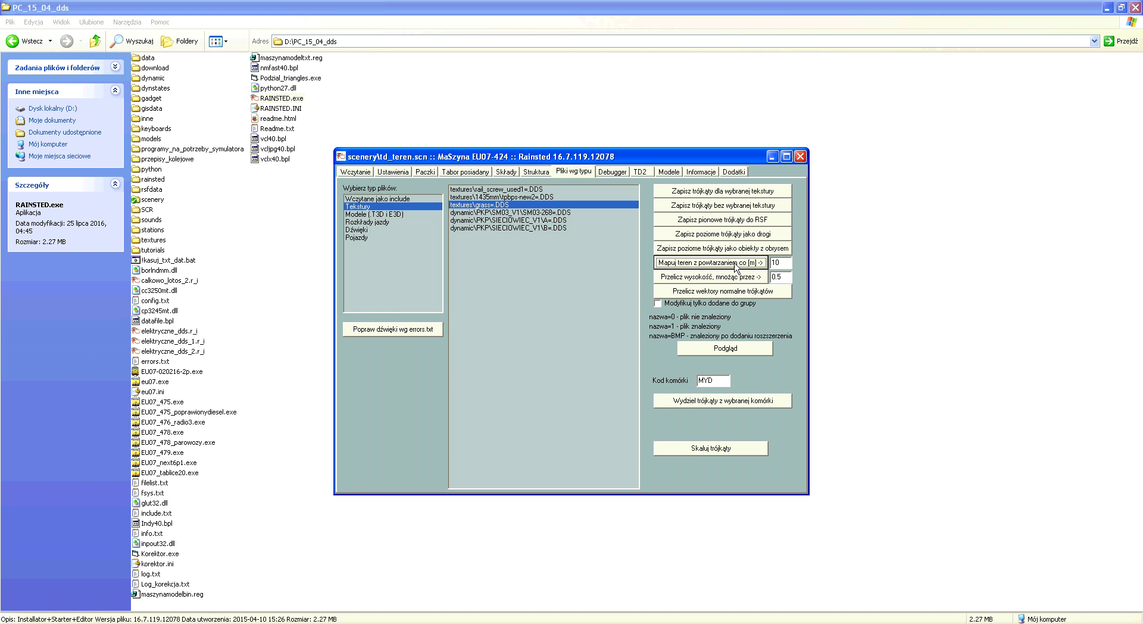
left_click(711, 297)
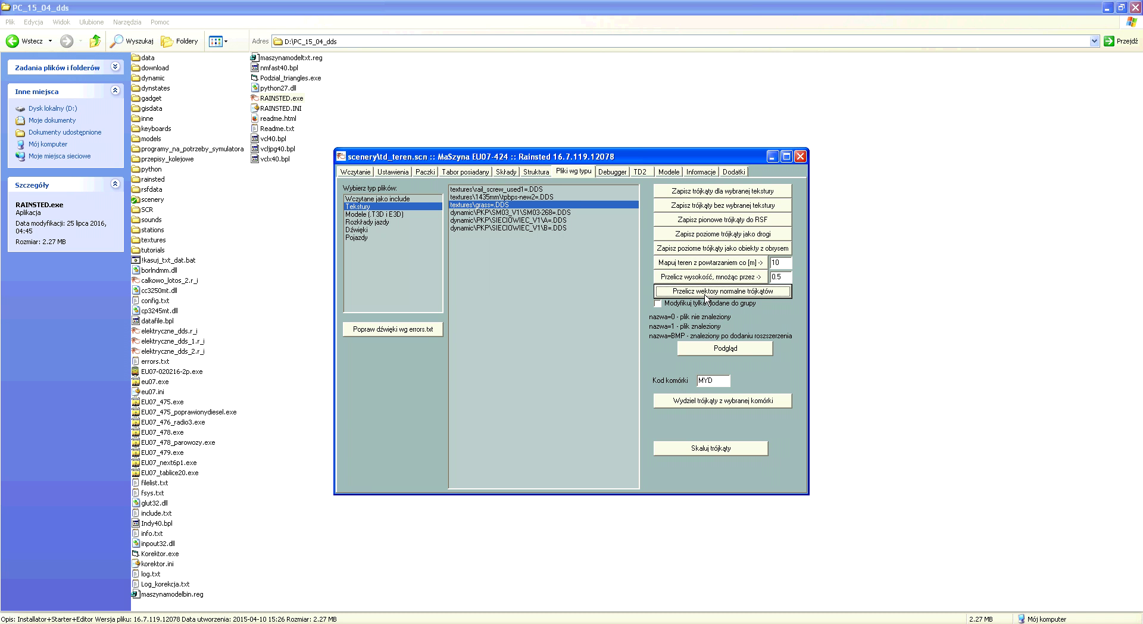
Save the main td_teren.scn scenery file from the Debugger tools
left_click_drag(652, 157, 666, 175)
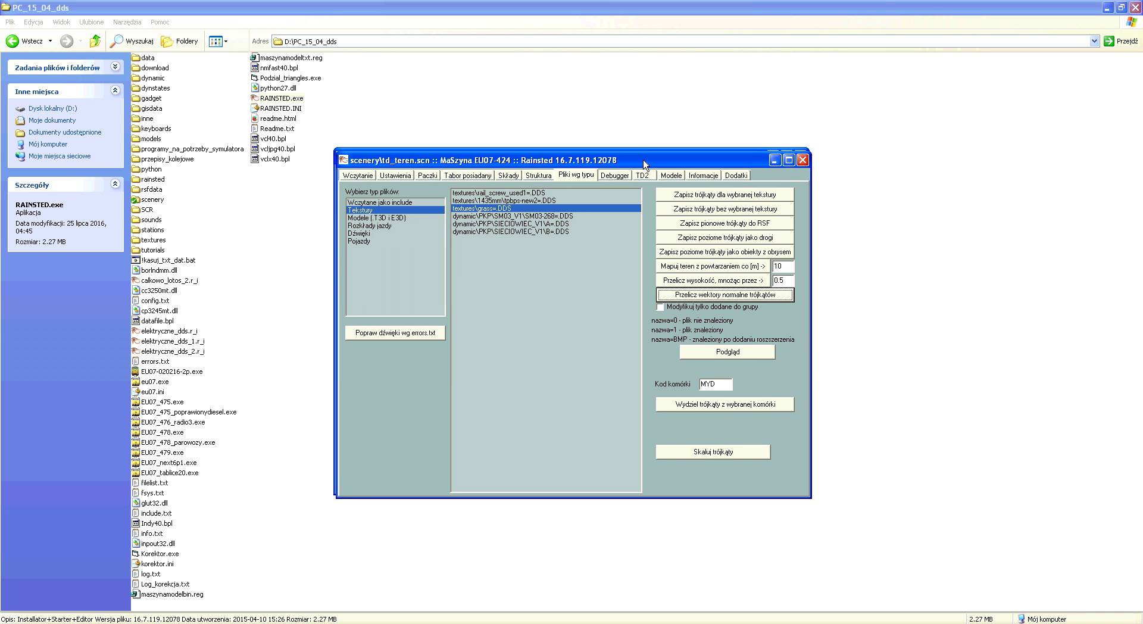
left_click(544, 191)
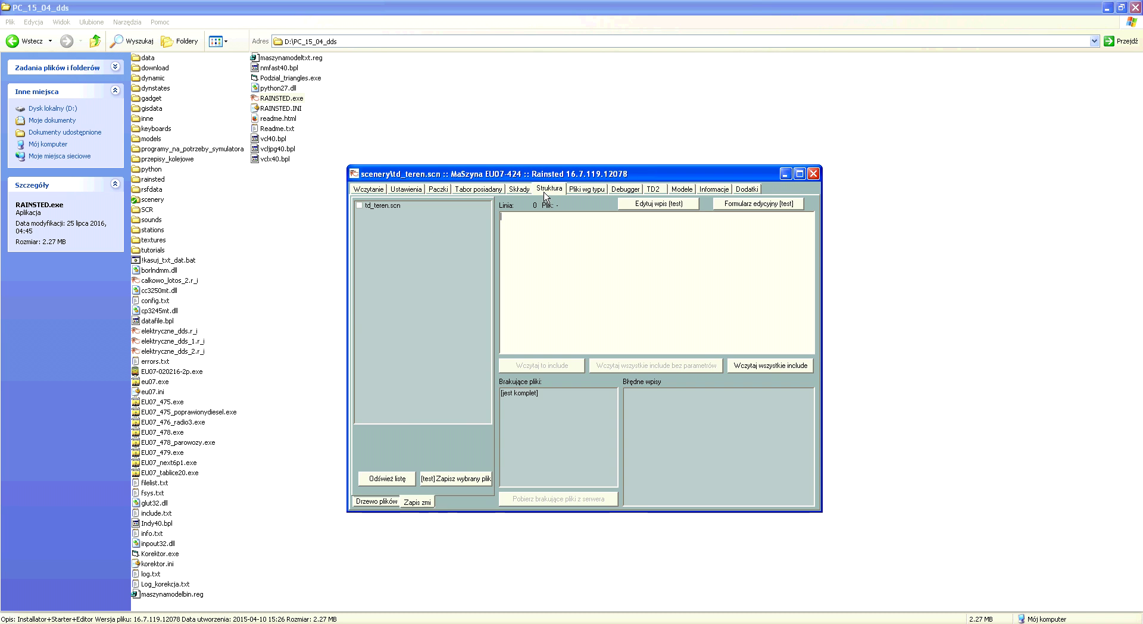
left_click(586, 190)
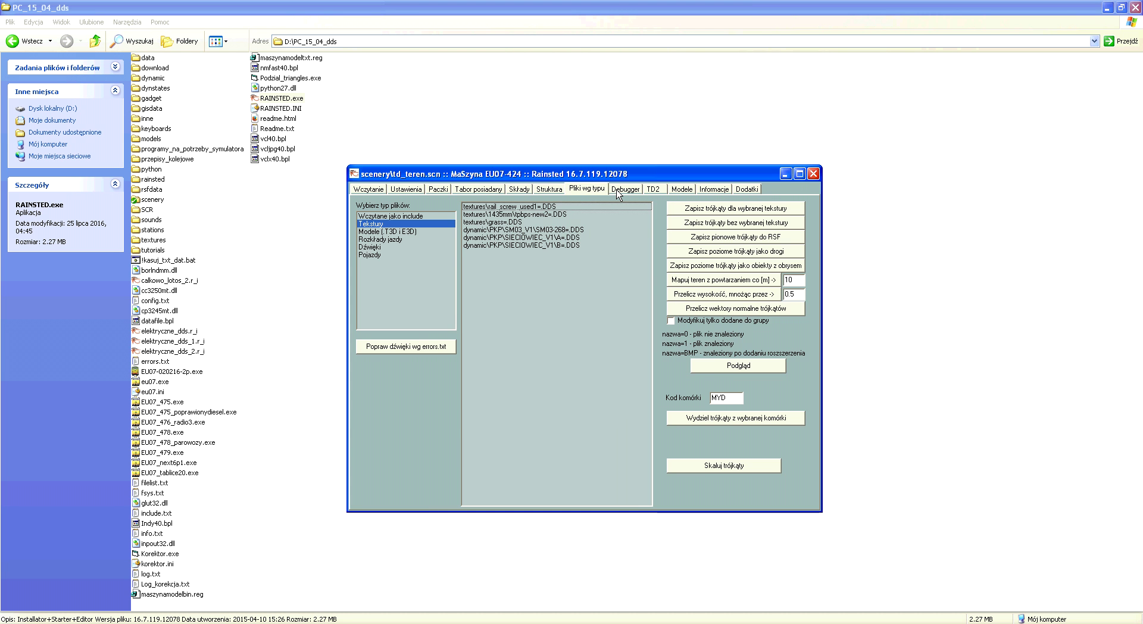
left_click(622, 189)
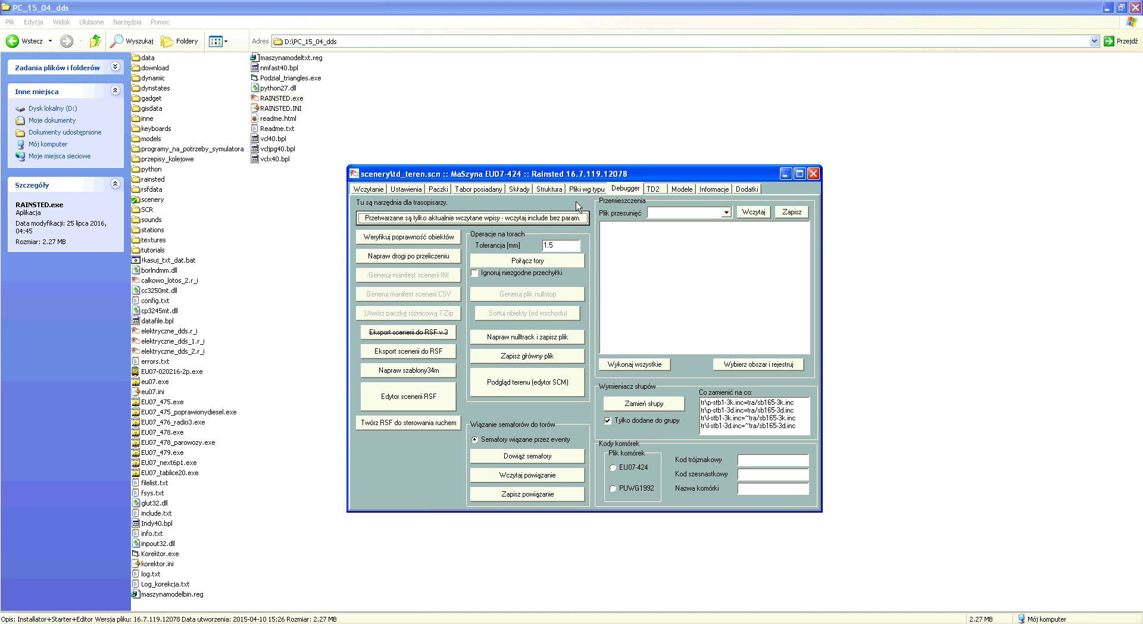
left_click(534, 359)
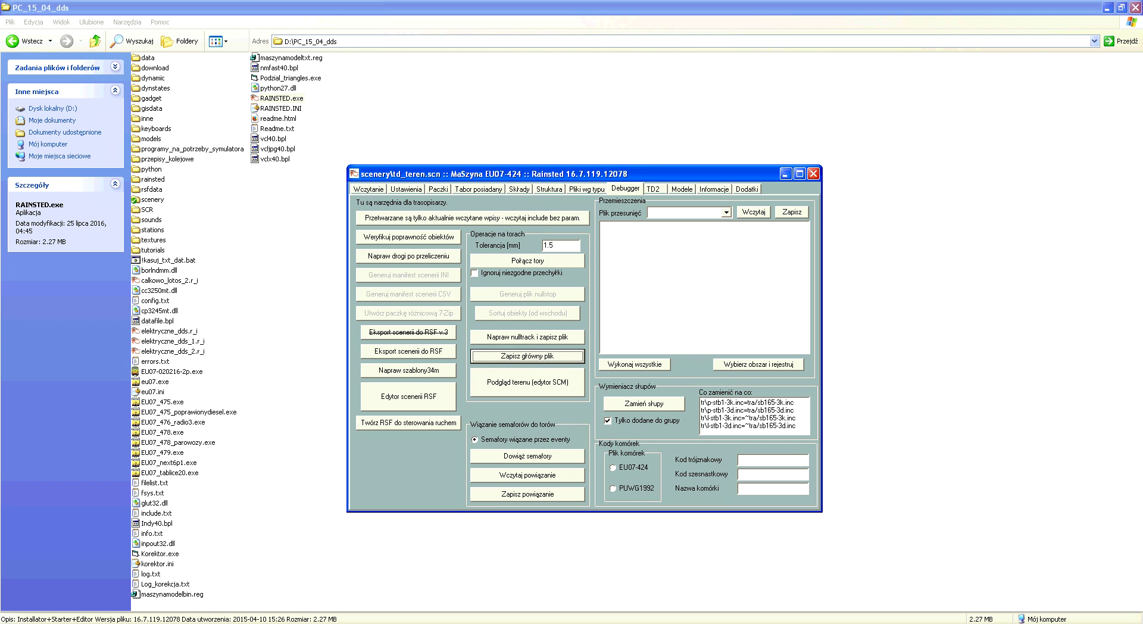
Select td_teren_1.scn in the scenery folder, then close the scenery editor that opened
double_click(153, 201)
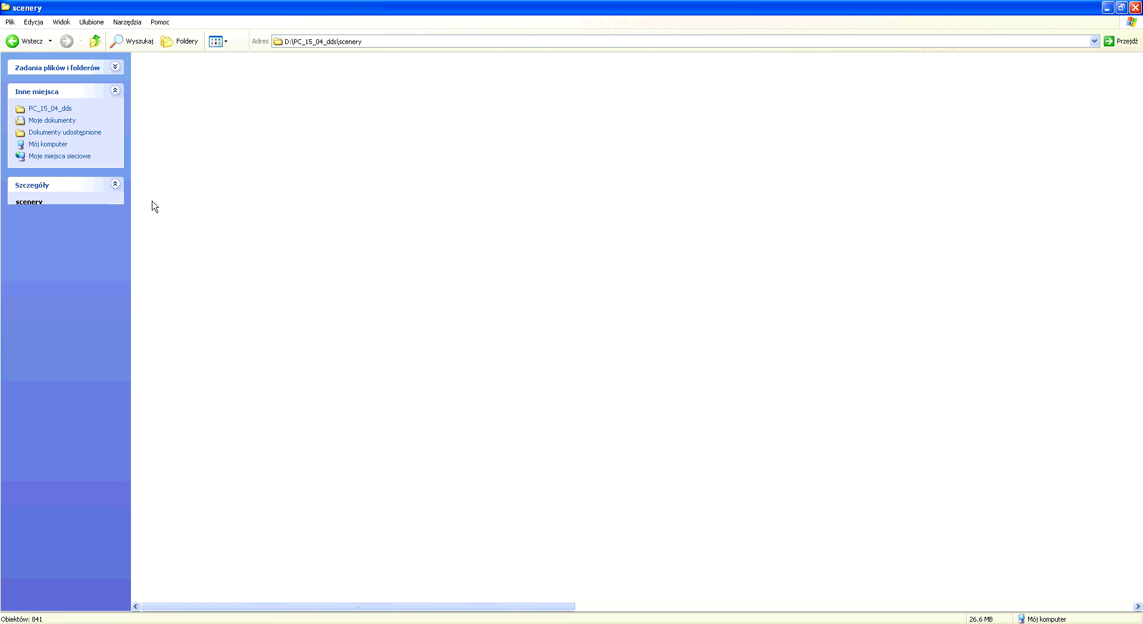
scroll(507, 305, "down", 5)
scroll(508, 306, "down", 4)
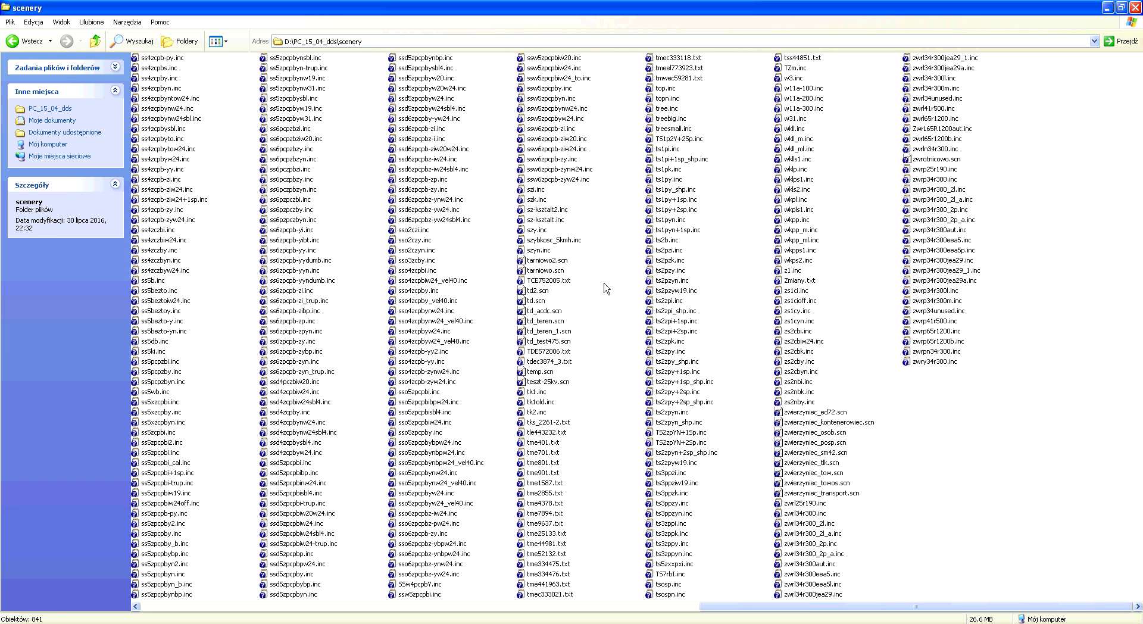
left_click(563, 331)
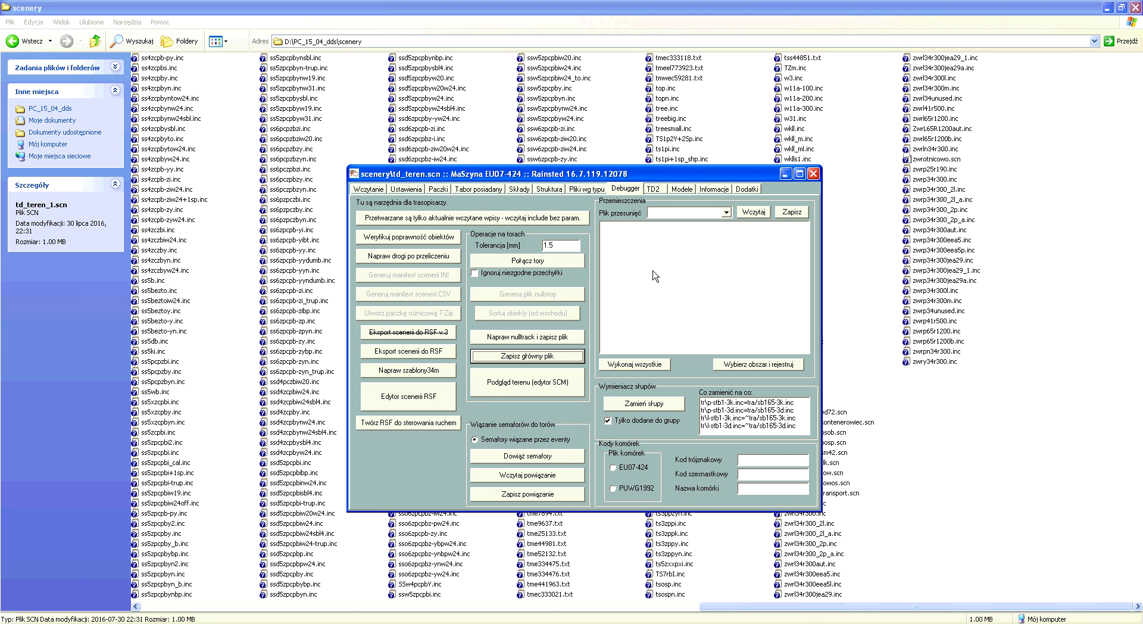
left_click(819, 168)
Launch RAINSTED.exe, load td_teren_1 with EU07_479.exe, and start the simulator
left_click(95, 43)
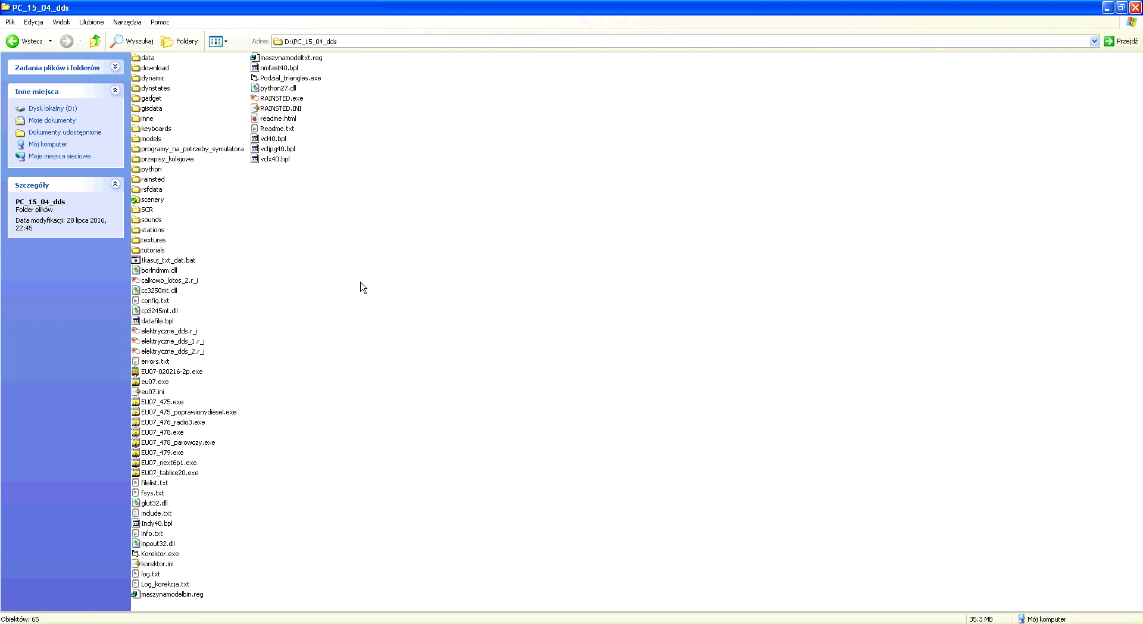
double_click(281, 98)
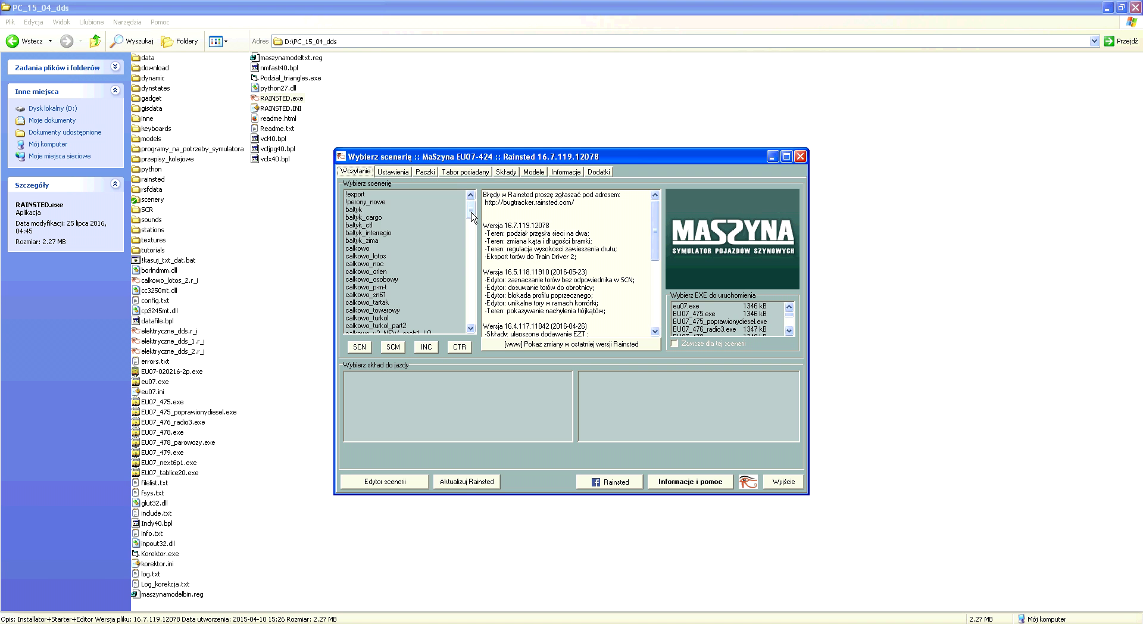
left_click_drag(470, 209, 470, 322)
left_click(375, 225)
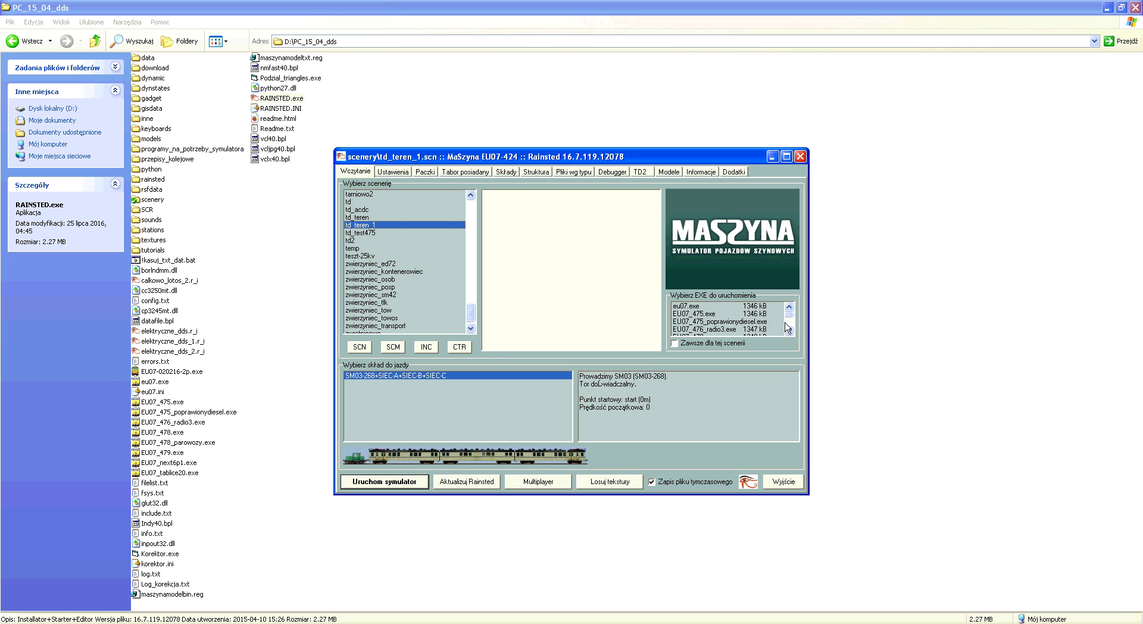
mouse_move(788, 315)
left_mouse_down()
mouse_move(791, 333)
mouse_move(790, 320)
left_mouse_up()
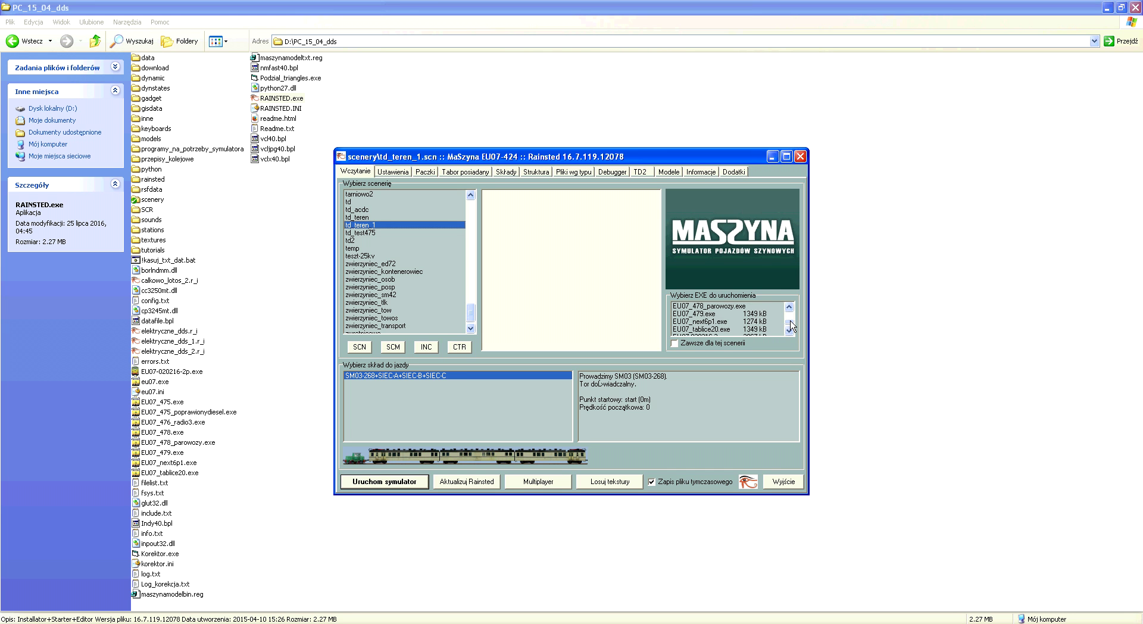
left_click(718, 314)
left_click(375, 482)
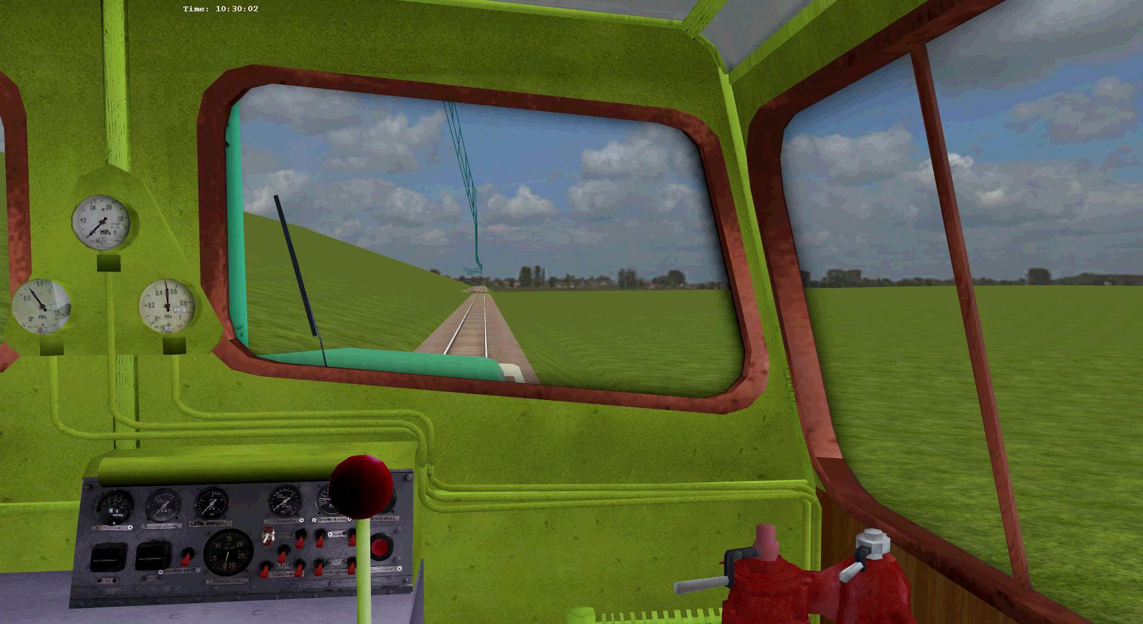
Fly a free camera around the train and along the grassy embankment and ditch
key("F4")
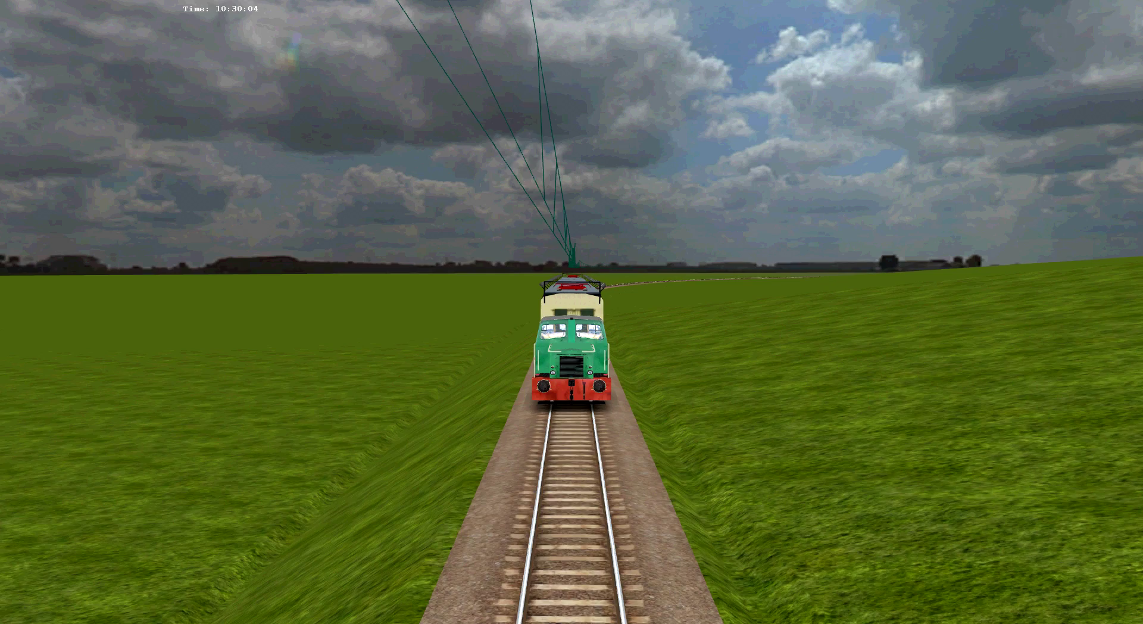
key("Right")
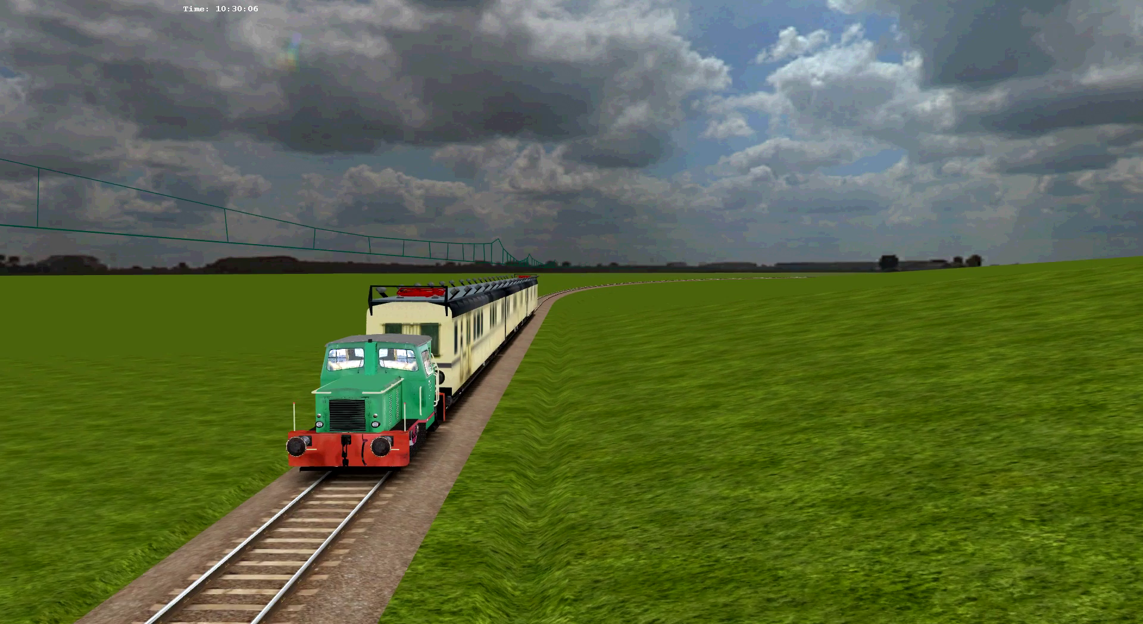
key("Left")
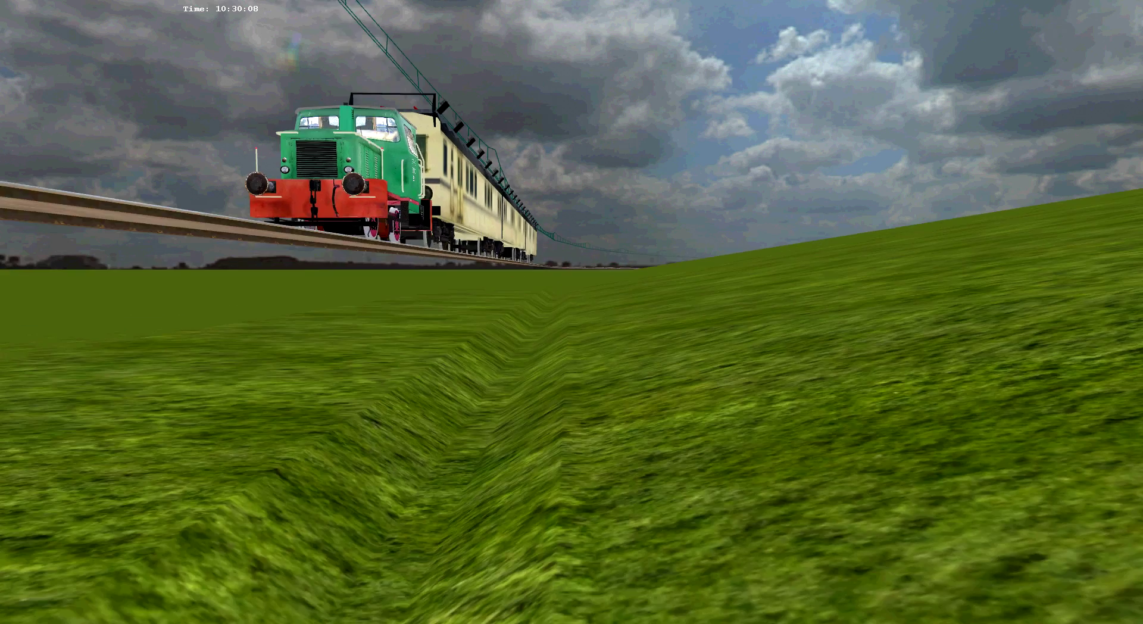
key("F4")
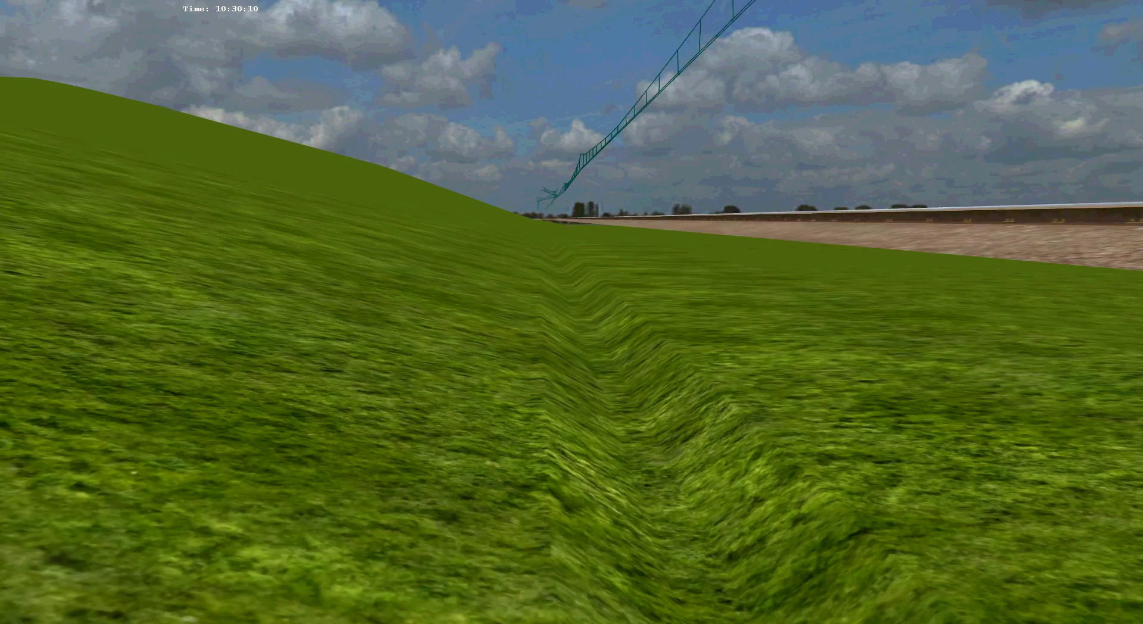
key("Left")
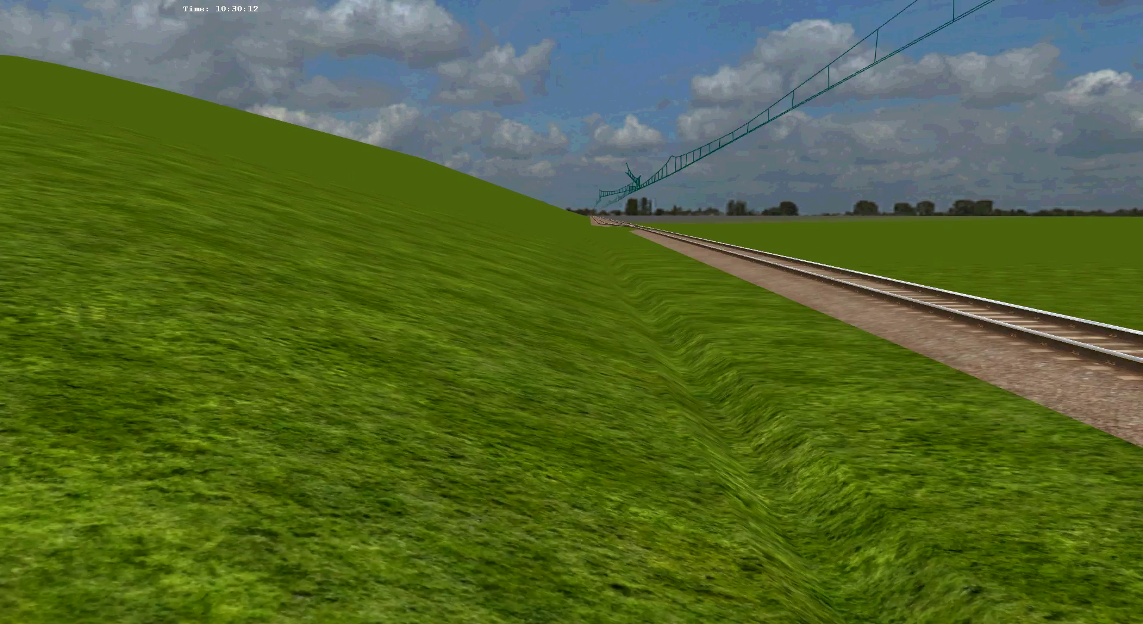
key("Up")
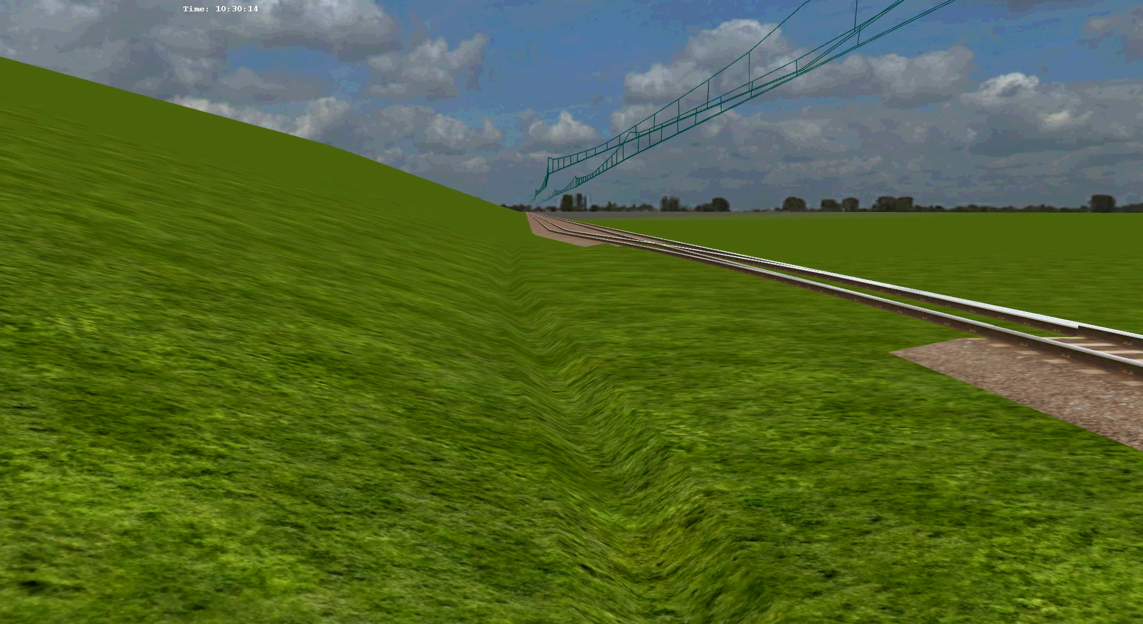
key("Page_Down")
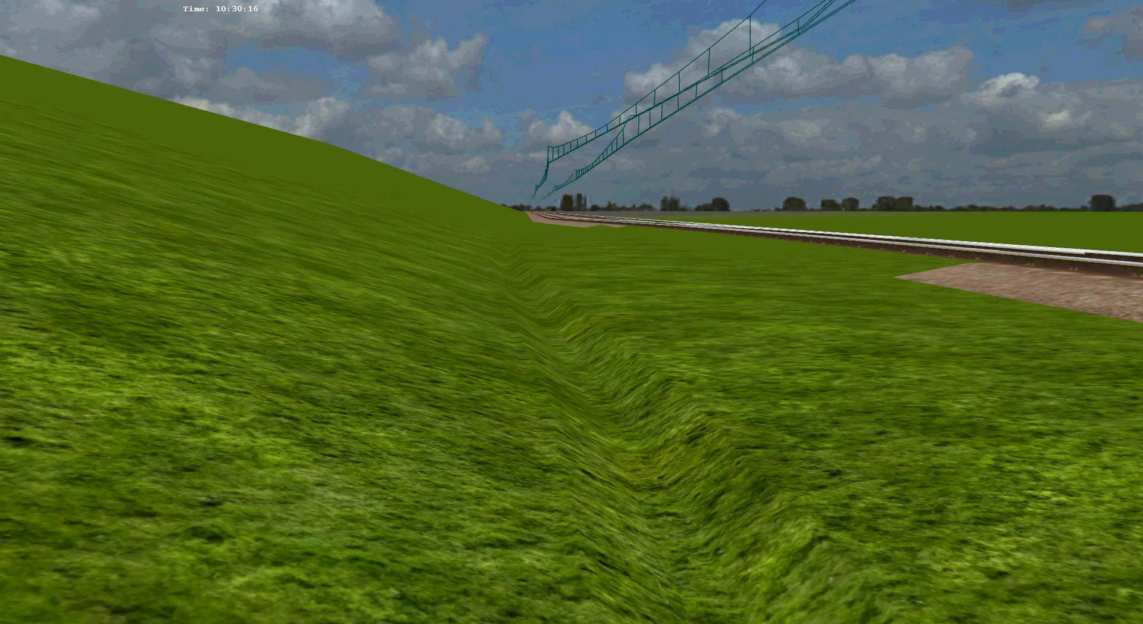
key("Page_Up")
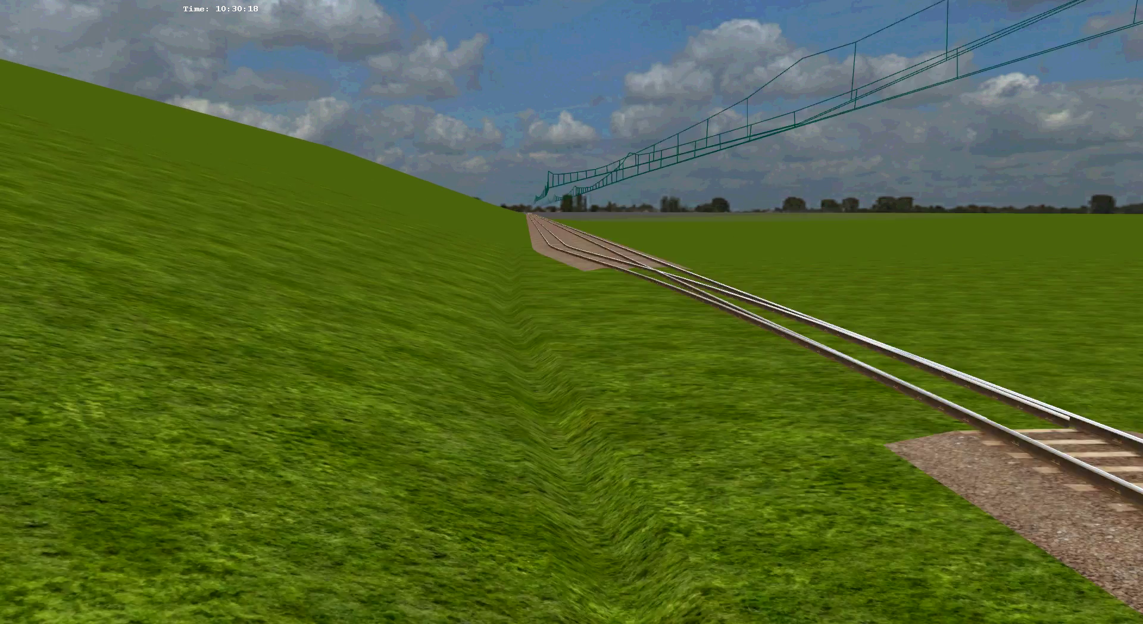
View the double track between grassy embankments, then bring up the quit prompt
key("F4")
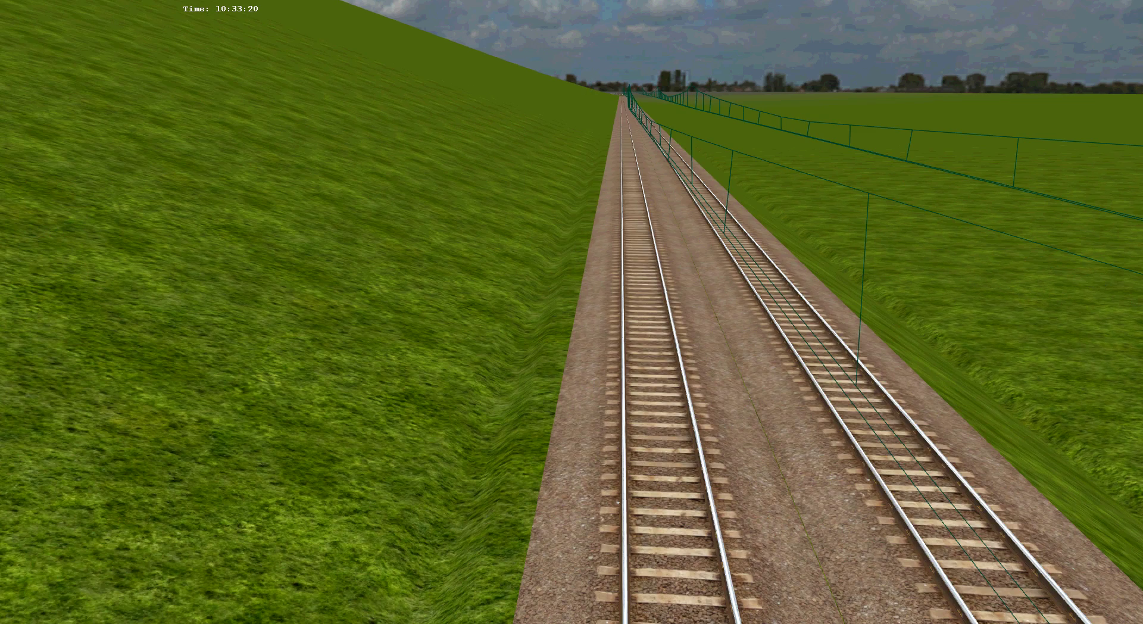
key("Escape")
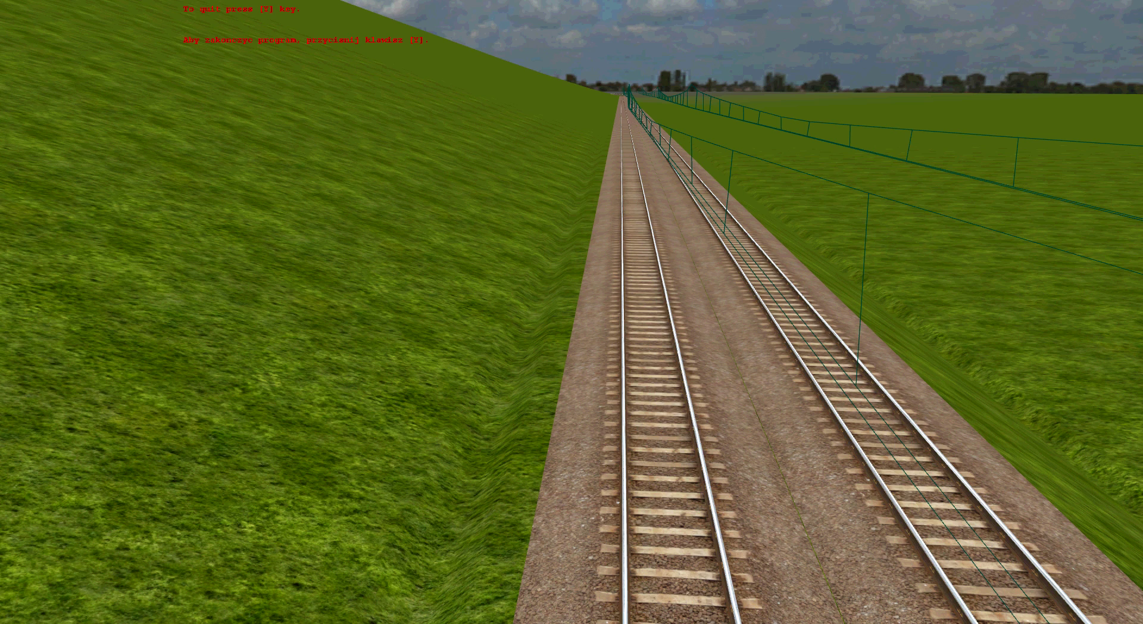